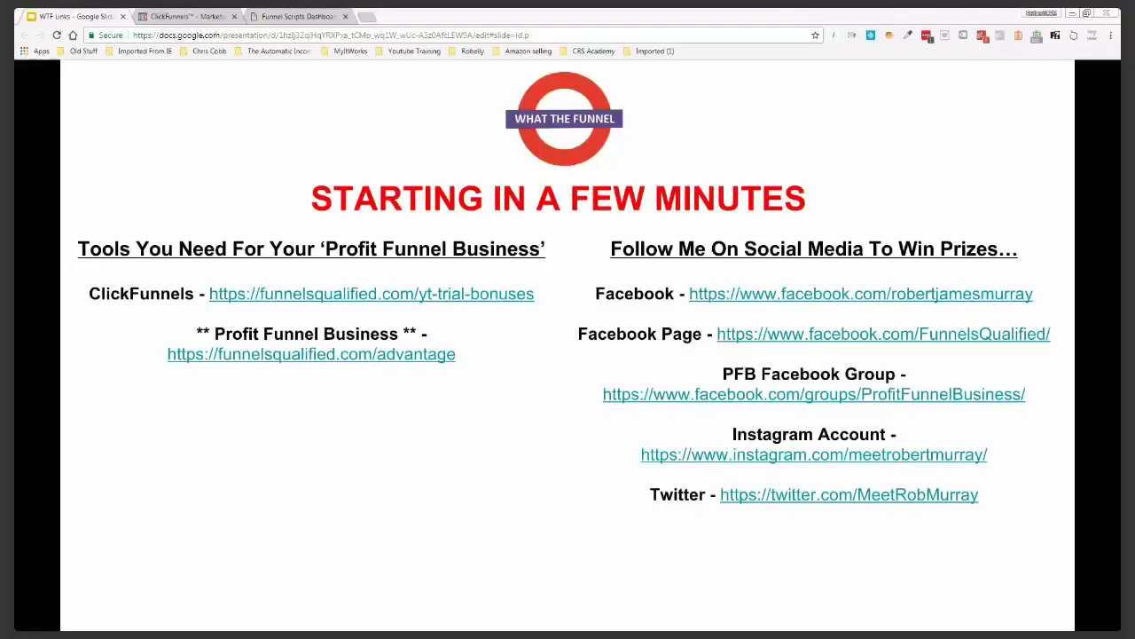
Bring the AWW App whiteboard tab into the Google Slides browser window
drag(48, 16, 323, 19)
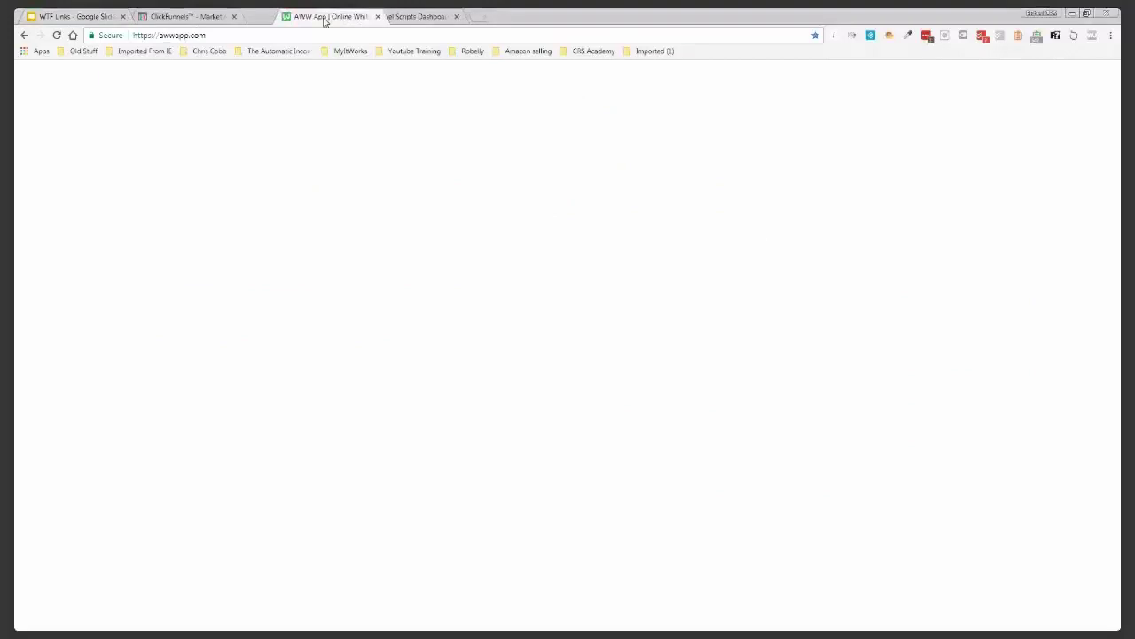
Move the AWW App tab to the end of the tab row, dismiss the intro card, and begin the first box
drag(324, 19, 377, 56)
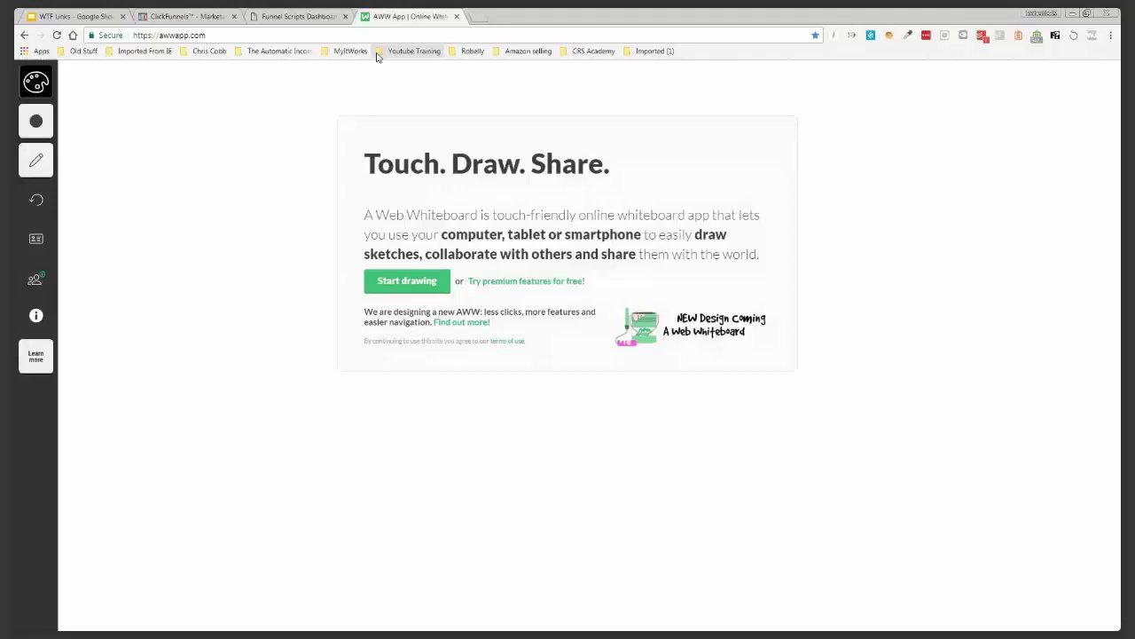
click(404, 277)
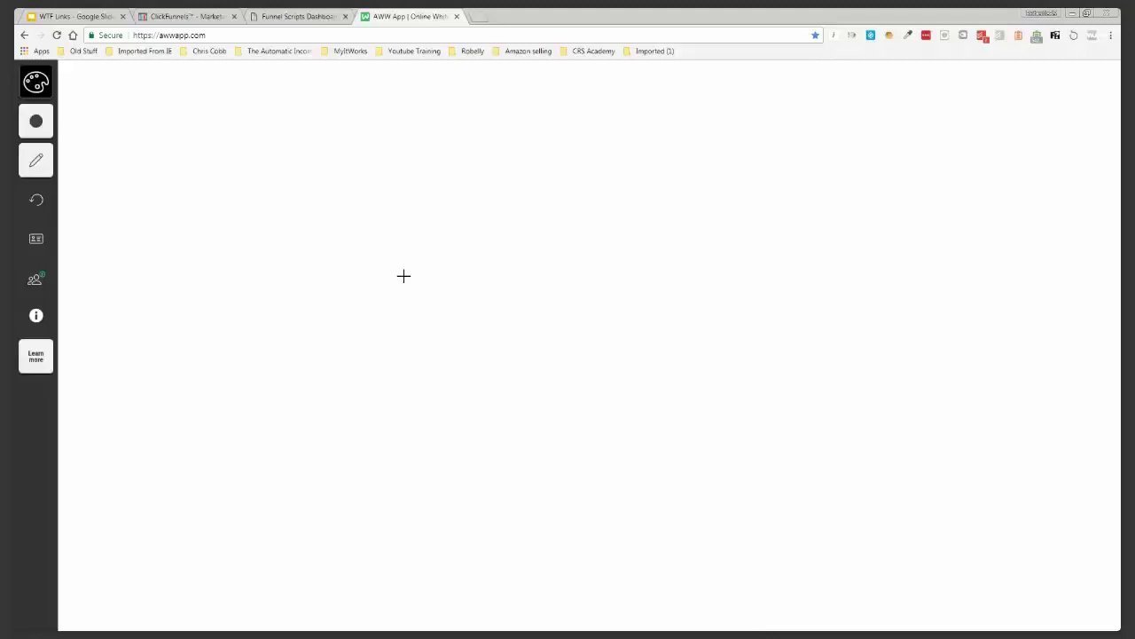
mouse_move(117, 130)
mouse_down()
mouse_move(118, 246)
mouse_move(210, 258)
mouse_move(248, 142)
mouse_move(112, 131)
mouse_up()
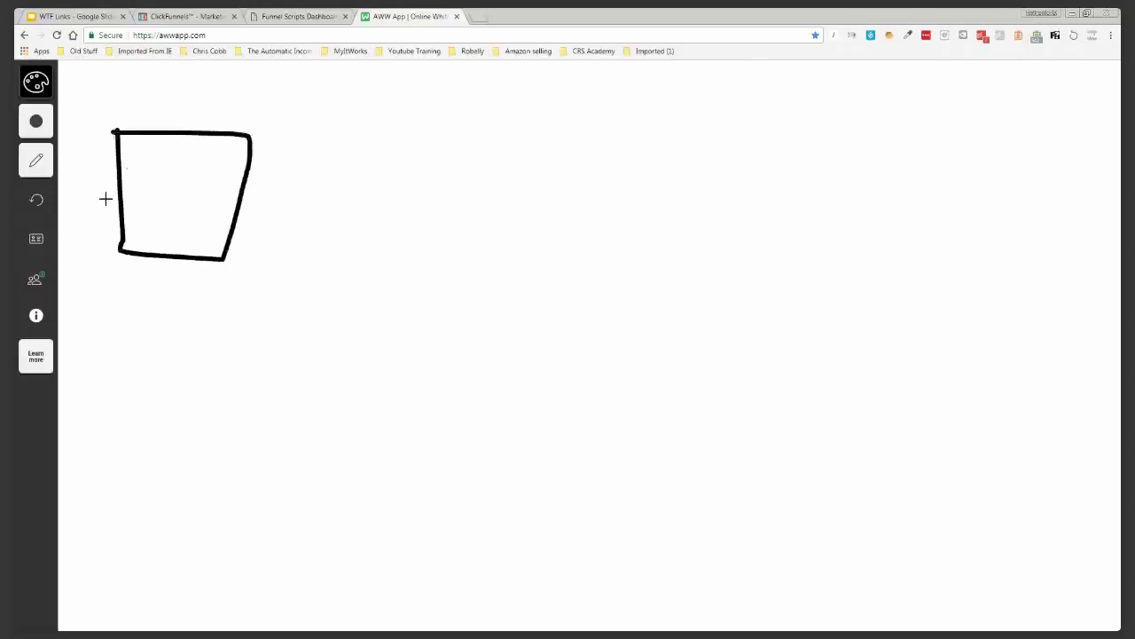
Draw a larger second box and a third box, label the first FB, and sketch an image inside it
mouse_move(298, 129)
mouse_down()
mouse_move(307, 384)
mouse_move(545, 400)
mouse_move(542, 180)
mouse_move(509, 134)
mouse_move(299, 132)
mouse_up()
mouse_move(610, 142)
mouse_down()
mouse_move(622, 395)
mouse_move(858, 345)
mouse_move(822, 157)
mouse_move(612, 149)
mouse_up()
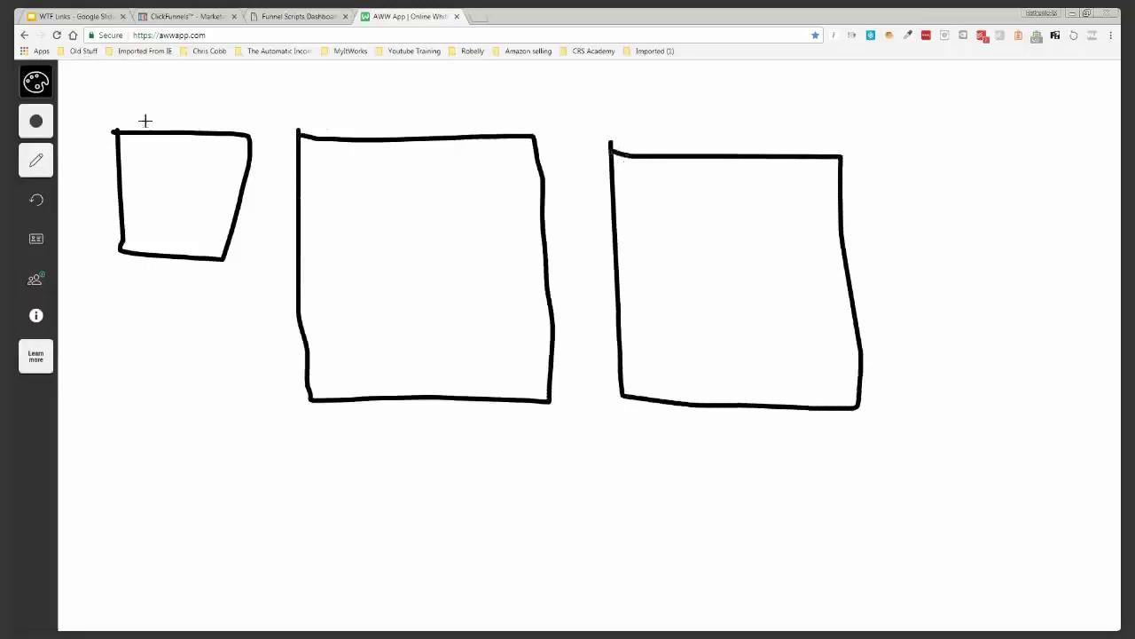
mouse_move(139, 94)
mouse_down()
mouse_move(135, 116)
mouse_move(163, 87)
mouse_move(184, 113)
mouse_move(188, 99)
mouse_move(206, 105)
mouse_move(184, 114)
mouse_up()
mouse_move(139, 154)
mouse_down()
mouse_move(192, 157)
mouse_move(156, 211)
mouse_move(140, 156)
mouse_up()
mouse_move(145, 219)
mouse_down()
mouse_move(182, 220)
mouse_move(179, 242)
mouse_move(192, 248)
mouse_move(217, 233)
mouse_move(193, 242)
mouse_move(300, 234)
mouse_move(282, 249)
mouse_up()
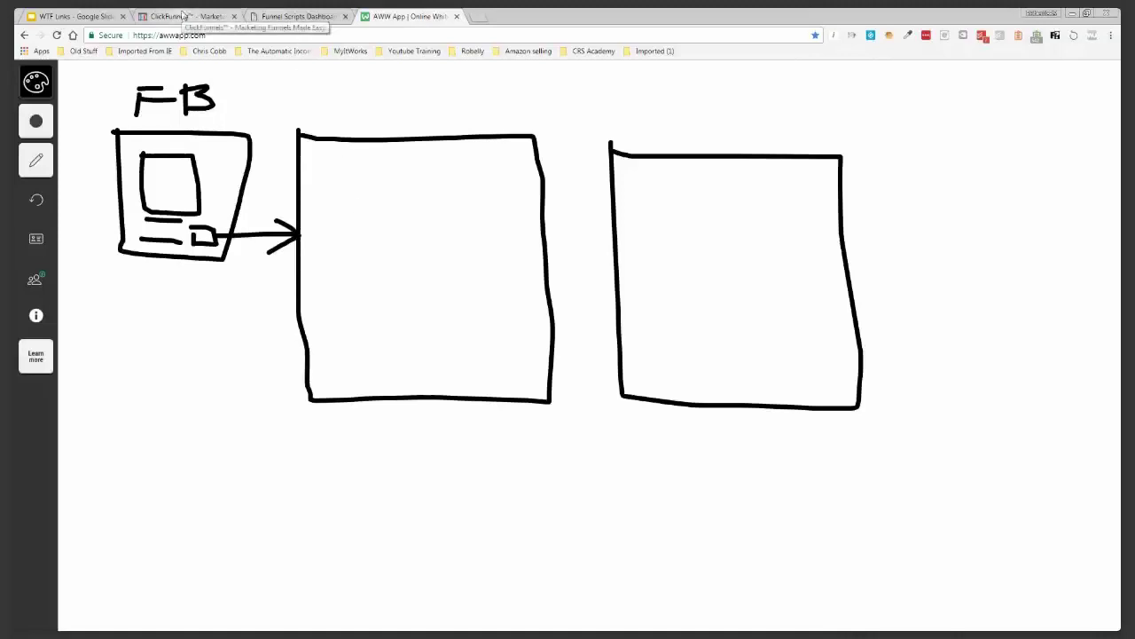
click(183, 16)
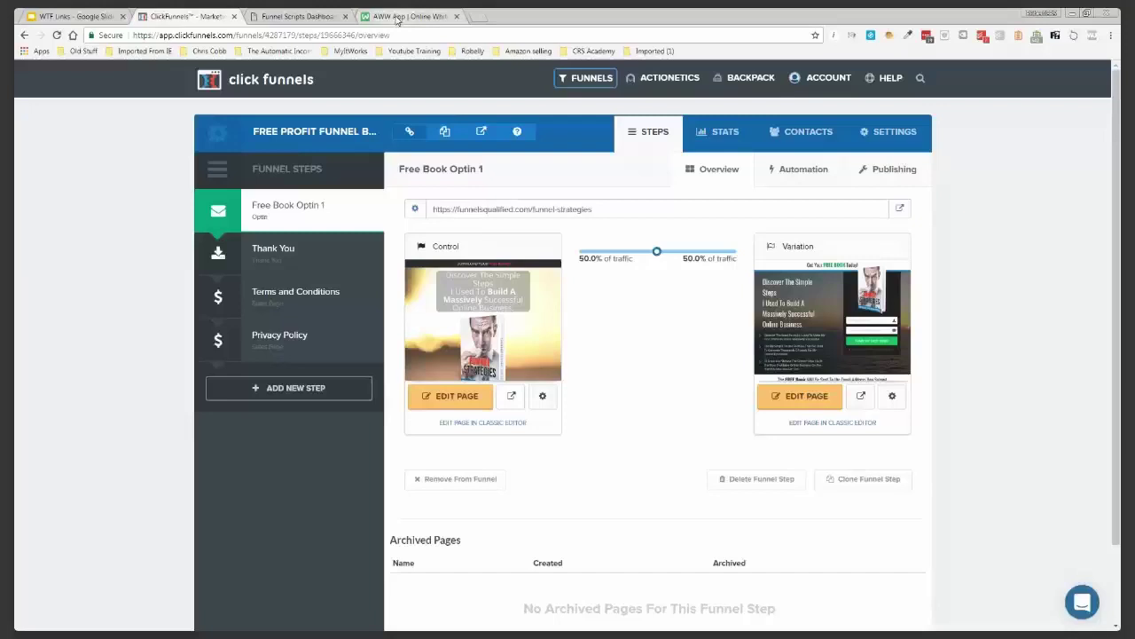
Preview the Control and Variation optin pages in new tabs
mouse_move(485, 344)
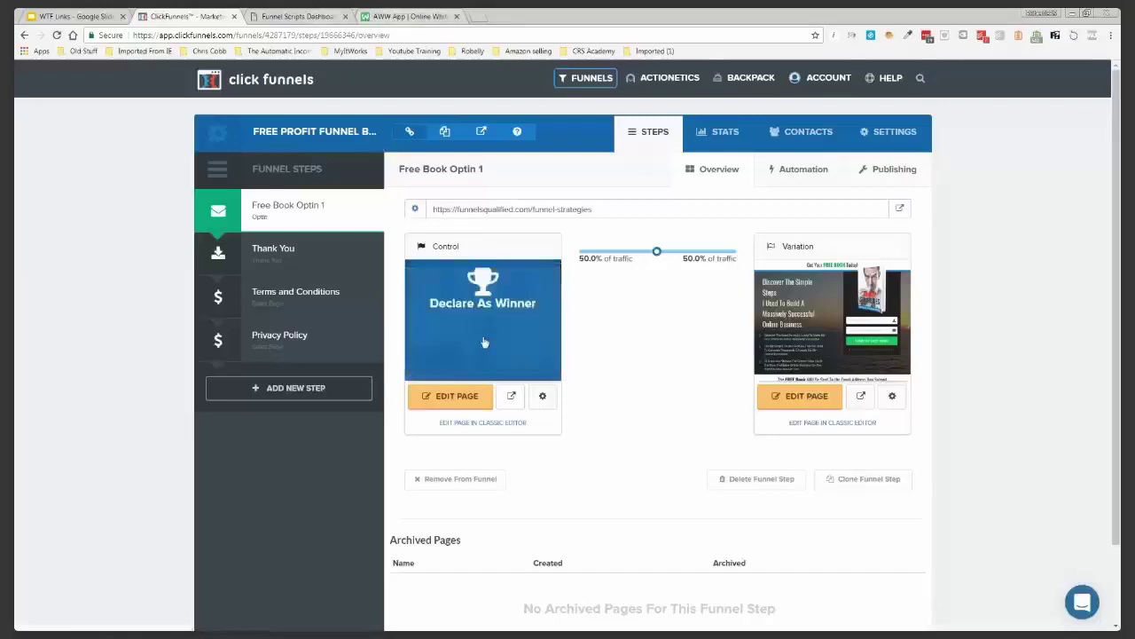
click(511, 396)
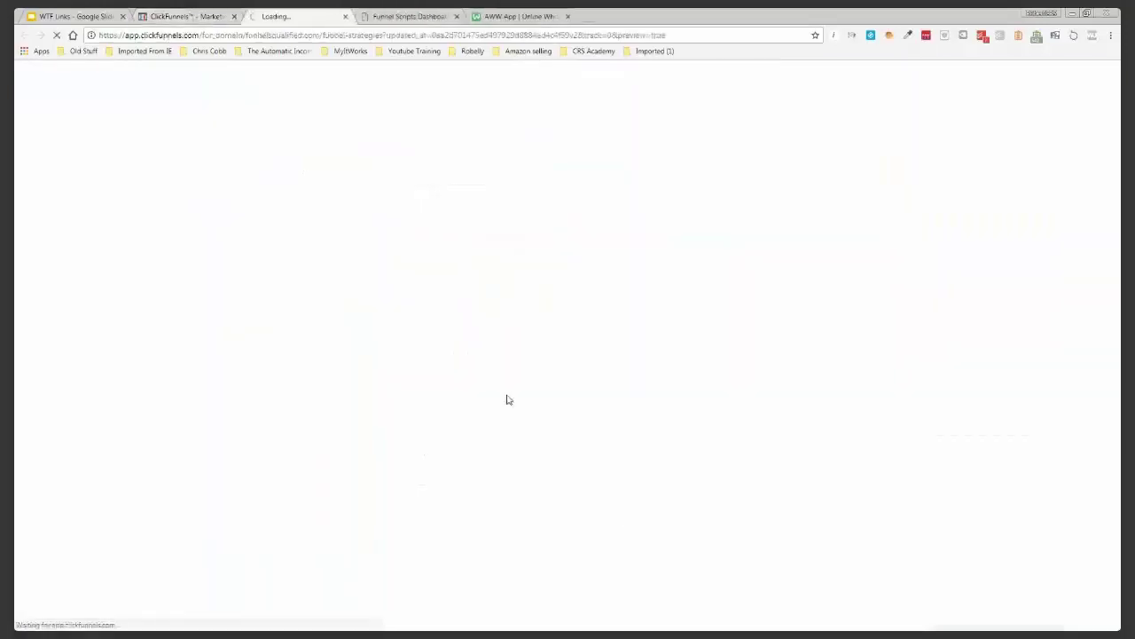
key(ctrl+shift+Tab)
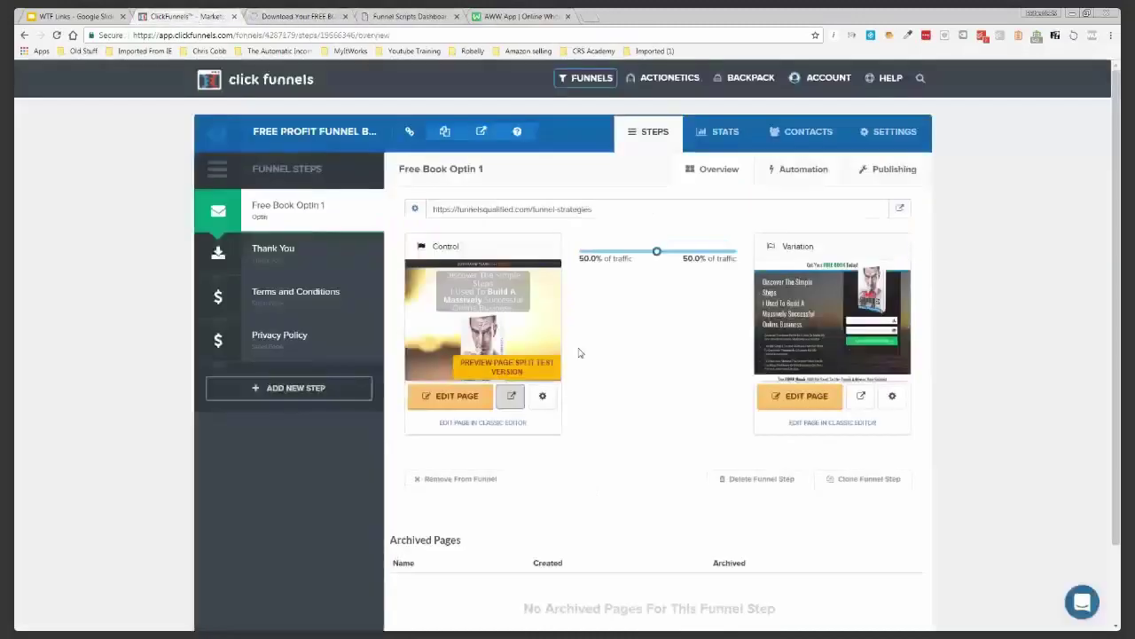
click(859, 396)
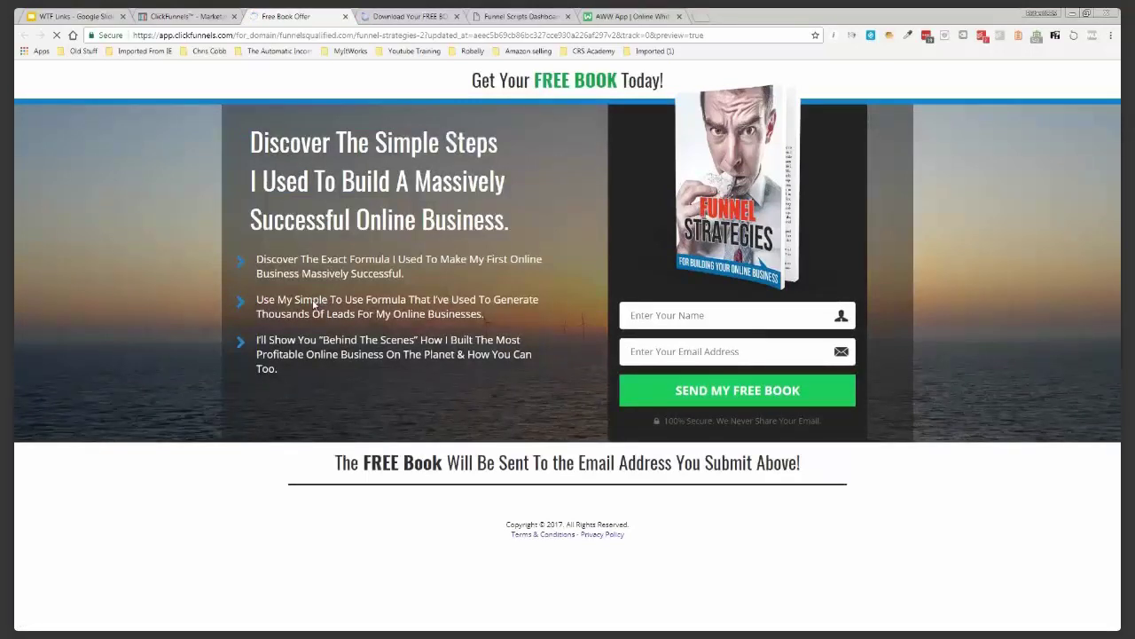
Scroll through the Download Your FREE BOOK preview, then go back to the AWW App whiteboard
mouse_move(199, 26)
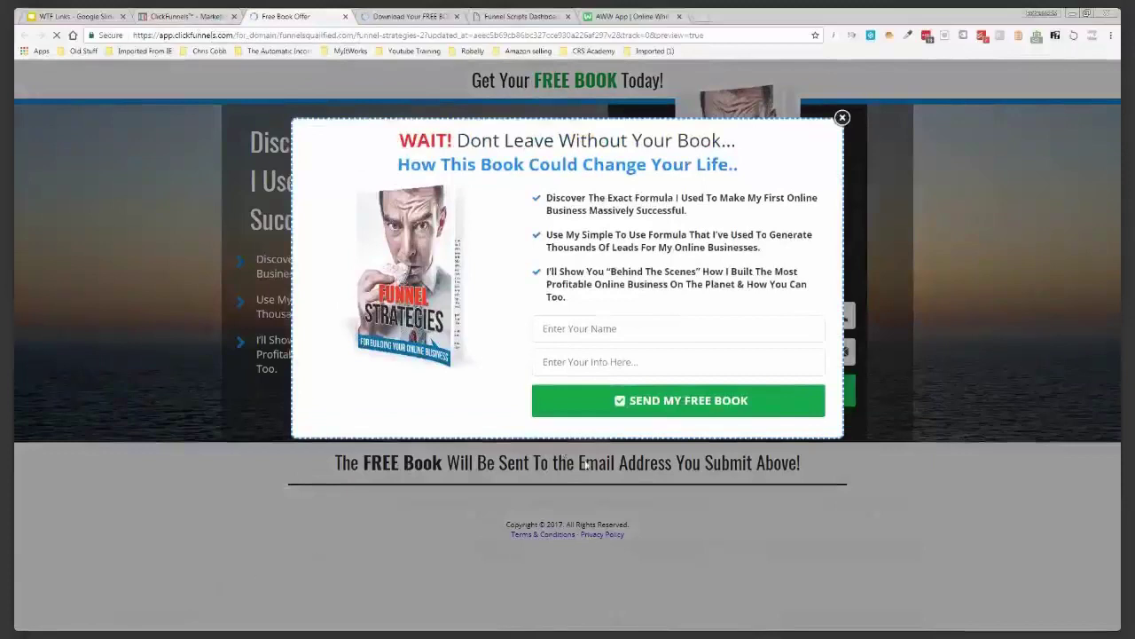
click(413, 18)
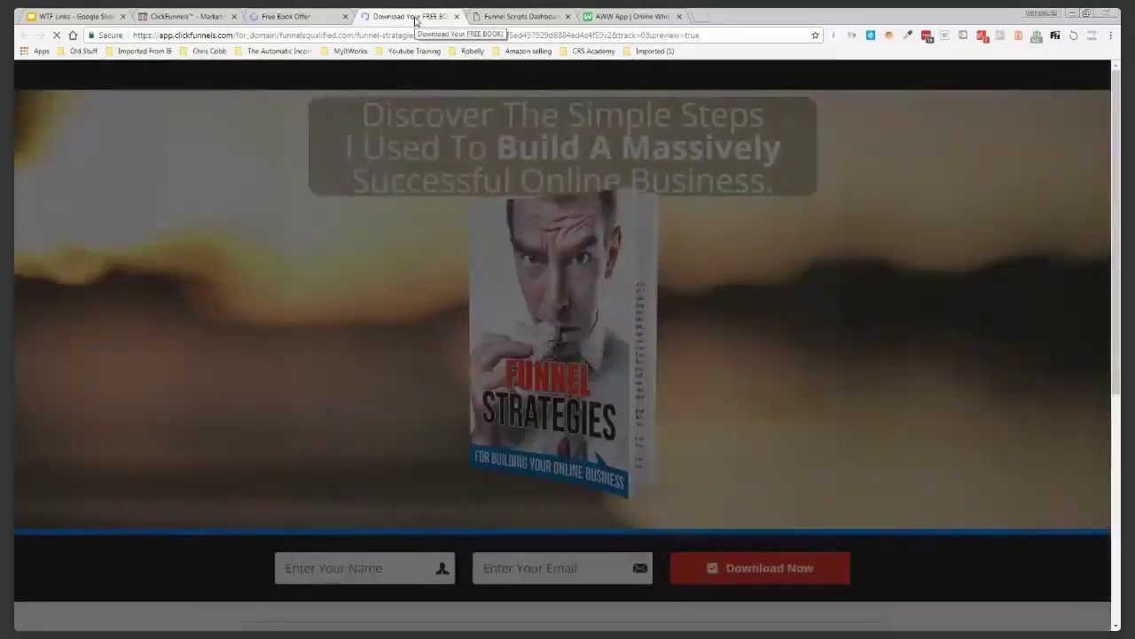
key(Escape)
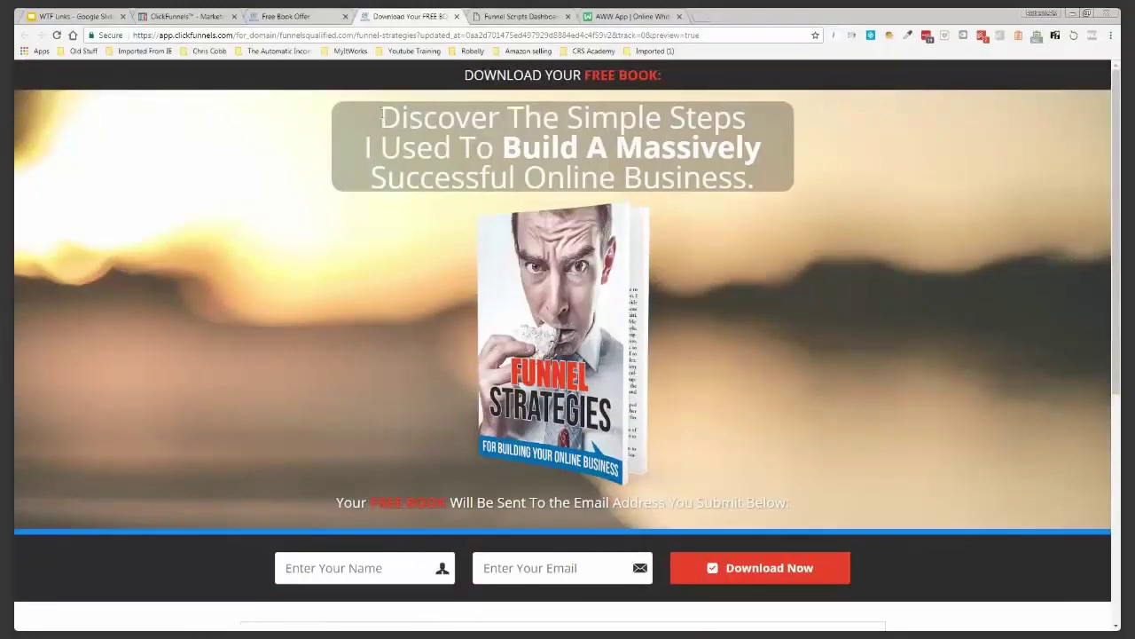
scroll(391, 178, down, 3)
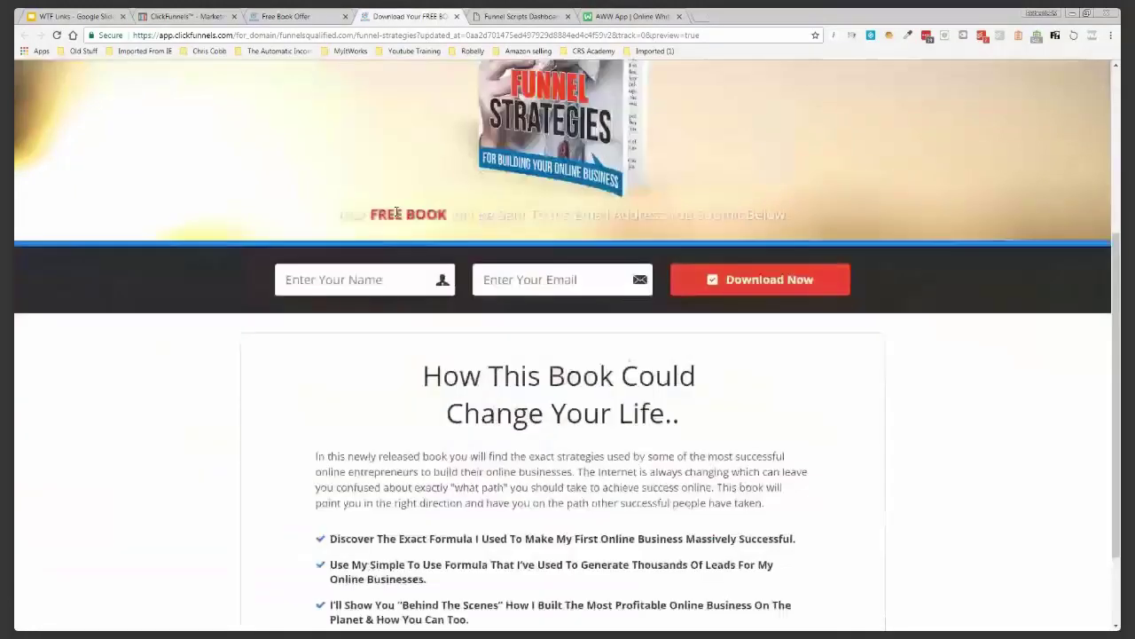
scroll(397, 216, down, 1)
scroll(396, 216, down, 1)
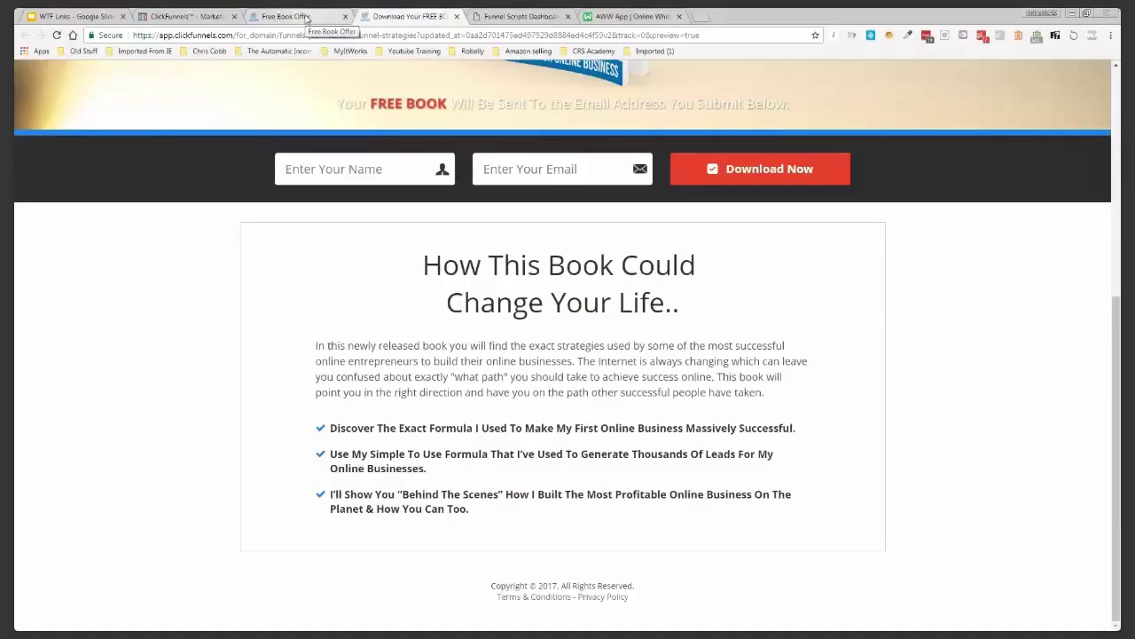
click(625, 16)
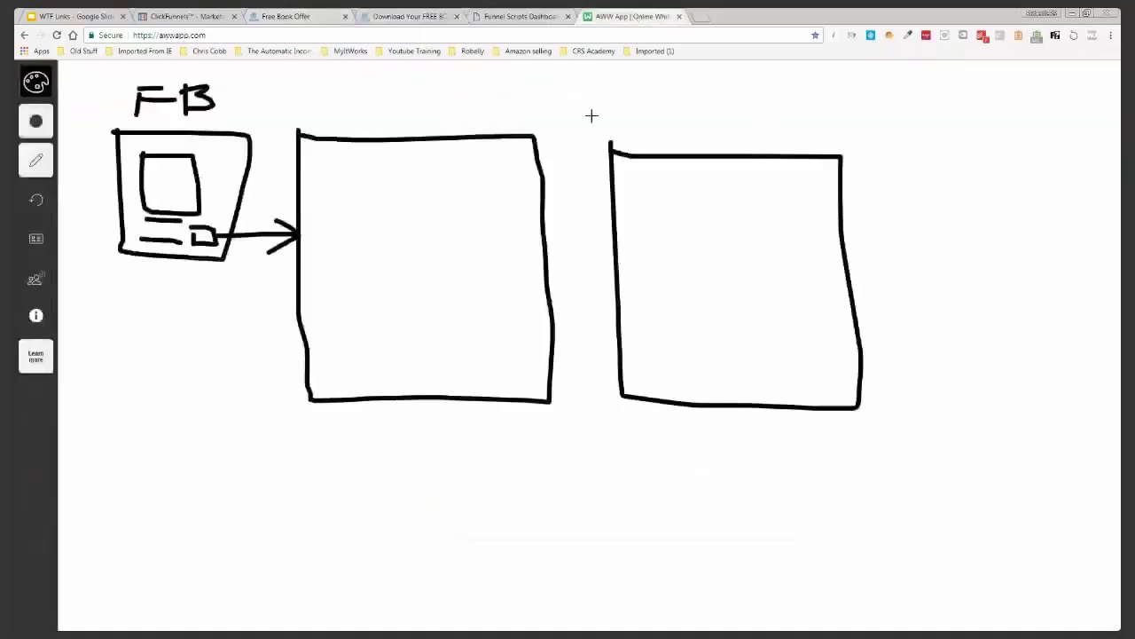
Sketch a page image and two buttons in the middle box and label it GA
mouse_move(385, 174)
mouse_down()
mouse_move(453, 252)
mouse_move(370, 272)
mouse_move(383, 174)
mouse_up()
mouse_move(337, 332)
mouse_down()
mouse_move(394, 334)
mouse_move(348, 350)
mouse_move(338, 332)
mouse_up()
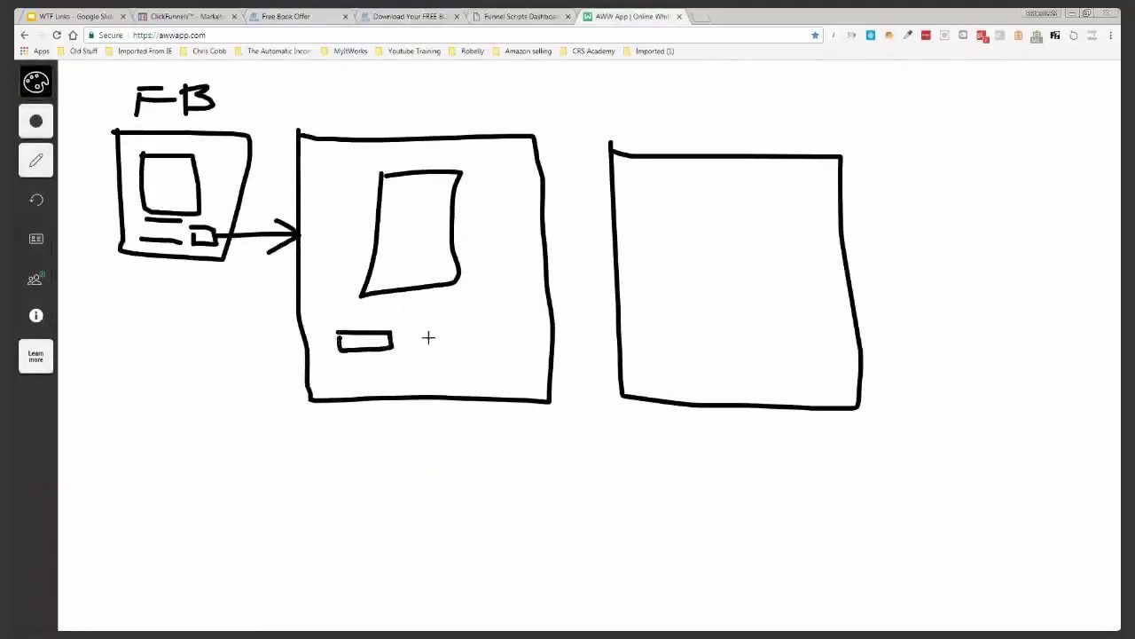
mouse_move(450, 331)
mouse_down()
mouse_move(499, 354)
mouse_move(536, 331)
mouse_move(451, 337)
mouse_up()
mouse_move(324, 415)
mouse_down()
mouse_move(347, 460)
mouse_move(369, 436)
mouse_move(354, 463)
mouse_up()
mouse_move(380, 423)
mouse_down()
mouse_move(390, 457)
mouse_move(388, 441)
mouse_up()
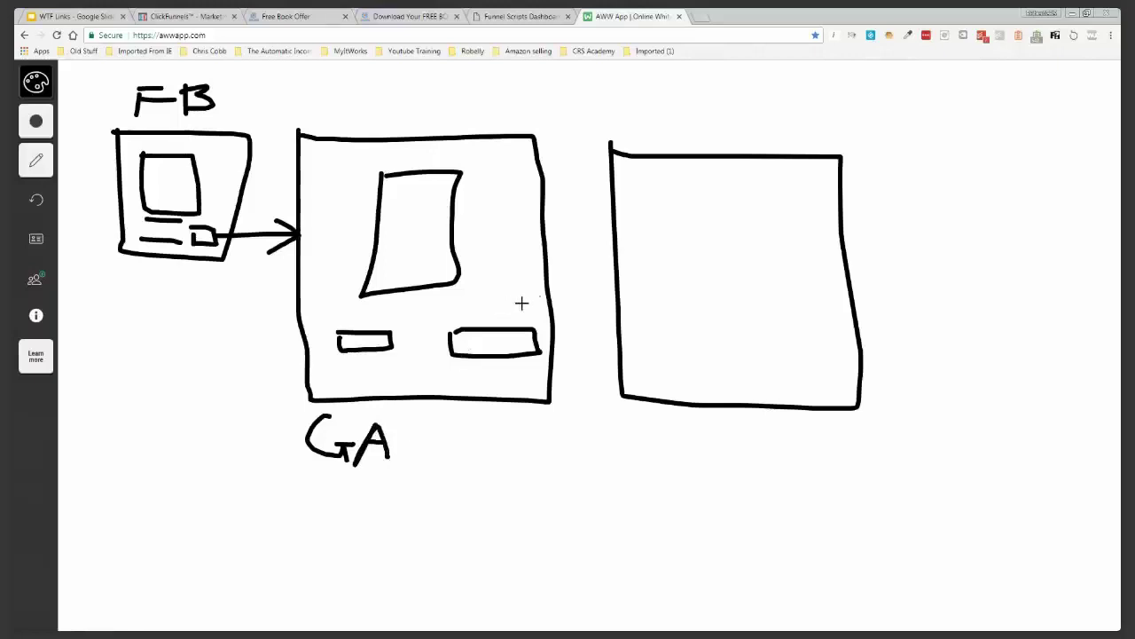
Draw an arrow to the right box, add text lines to the buttons, and add a third button
mouse_move(546, 264)
mouse_down()
mouse_move(607, 266)
mouse_move(600, 277)
mouse_up()
drag(468, 338, 508, 338)
drag(347, 344, 387, 336)
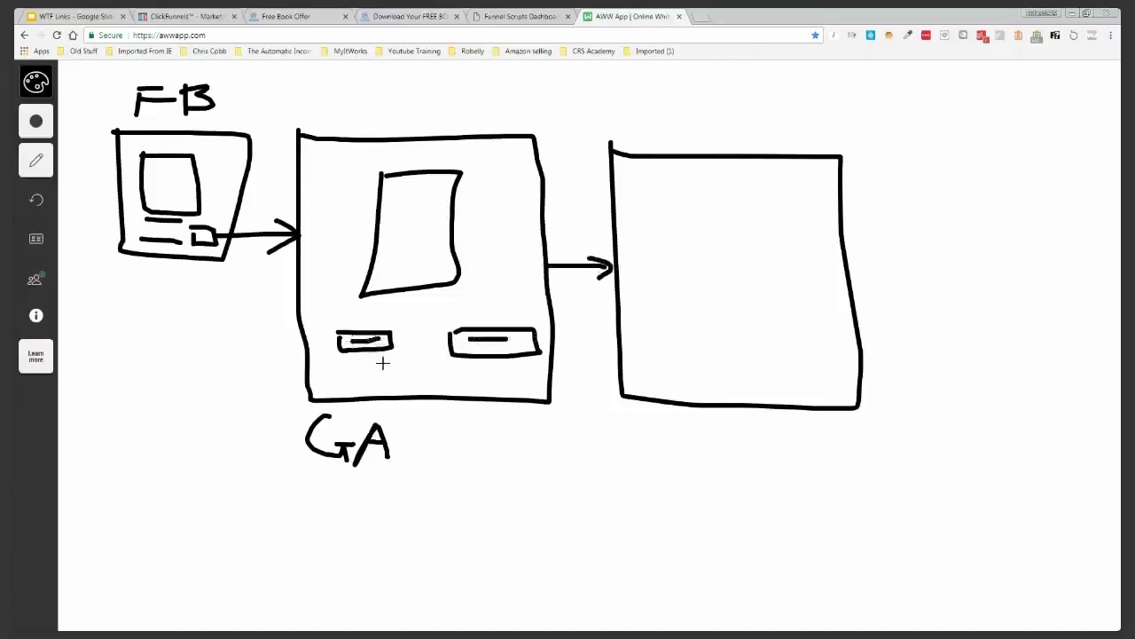
mouse_move(382, 376)
mouse_down()
mouse_move(458, 369)
mouse_move(382, 362)
mouse_up()
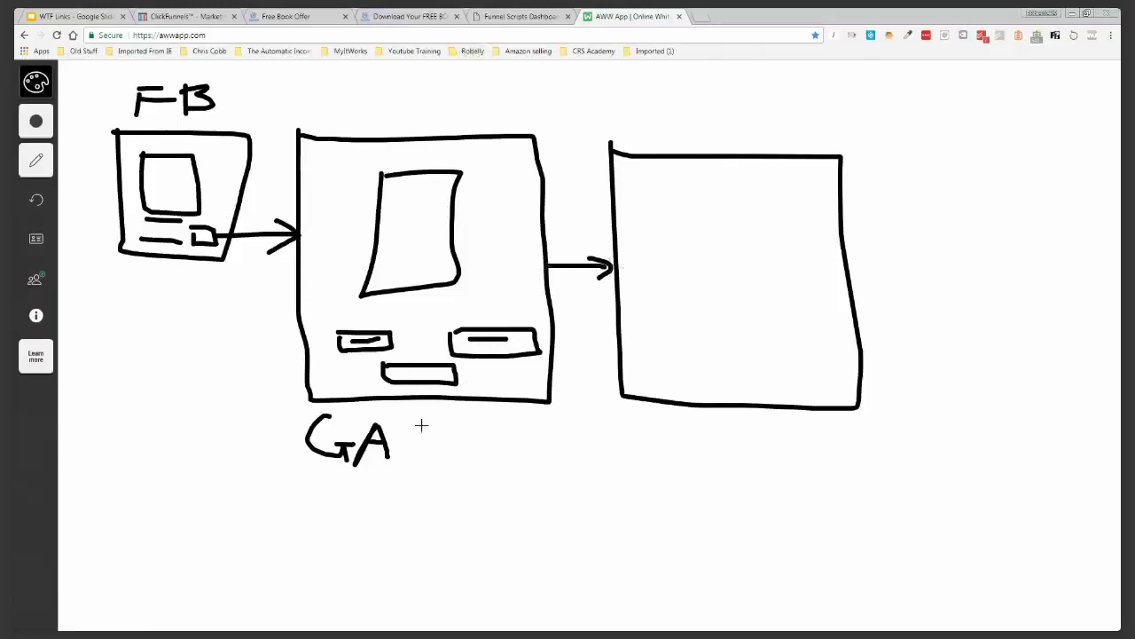
Draw a connector down from the GA box to a striped database cylinder
mouse_move(424, 409)
mouse_down()
mouse_move(428, 497)
mouse_move(521, 504)
mouse_move(521, 537)
mouse_up()
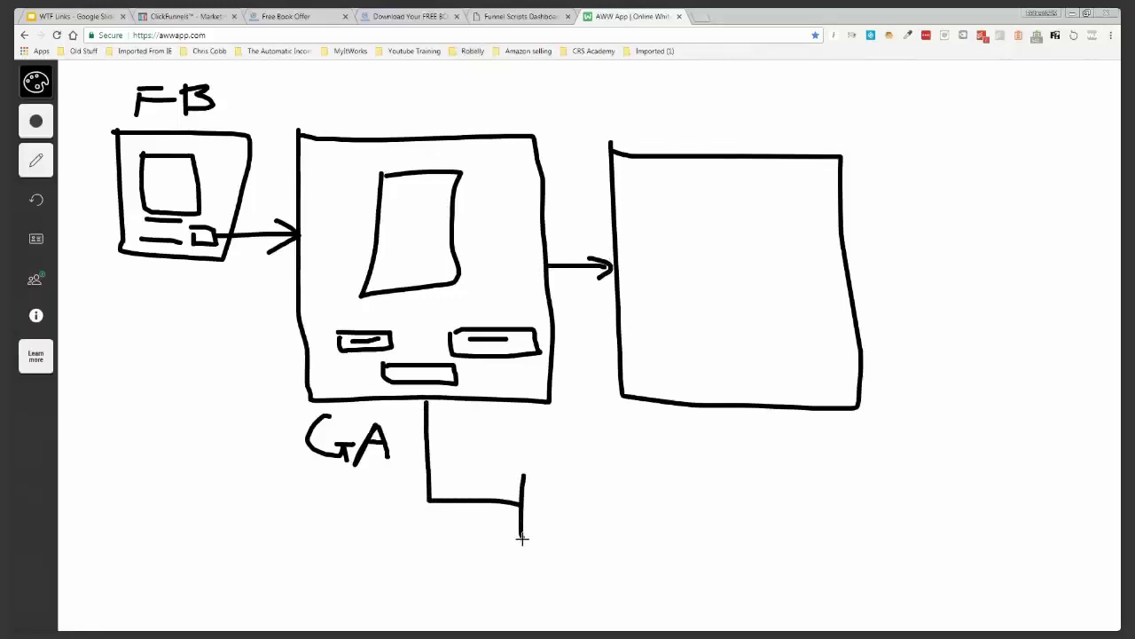
mouse_move(522, 469)
mouse_down()
mouse_move(578, 457)
mouse_move(521, 475)
mouse_up()
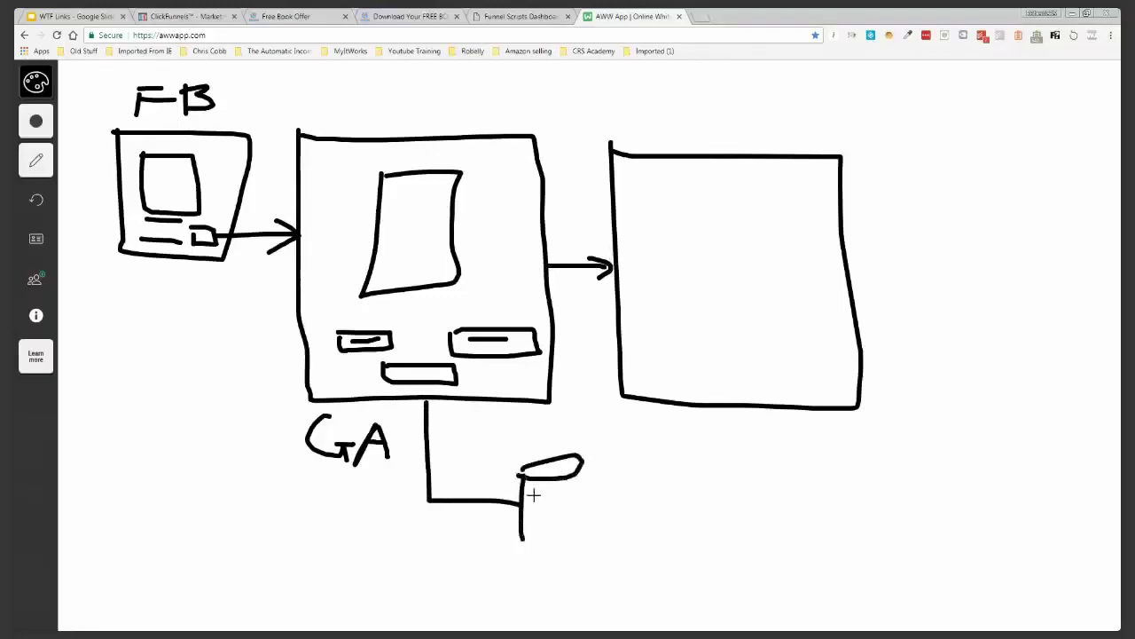
drag(578, 527, 522, 538)
drag(578, 481, 581, 530)
mouse_move(531, 493)
mouse_down()
mouse_move(575, 487)
mouse_move(559, 512)
mouse_move(578, 523)
mouse_move(598, 510)
mouse_move(600, 534)
mouse_up()
drag(599, 486, 647, 485)
Undo the last seven strokes on the whiteboard
click(43, 200)
click(42, 200)
click(43, 201)
click(43, 200)
click(43, 201)
click(43, 201)
click(42, 200)
click(43, 201)
click(43, 201)
click(43, 200)
Draw a chain of envelope boxes along the connector below the pages
mouse_move(523, 477)
mouse_down()
mouse_move(582, 526)
mouse_move(590, 471)
mouse_move(531, 477)
mouse_move(573, 489)
mouse_move(594, 478)
mouse_move(600, 497)
mouse_up()
mouse_move(615, 470)
mouse_down()
mouse_move(611, 486)
mouse_move(679, 525)
mouse_move(614, 470)
mouse_move(681, 472)
mouse_move(699, 506)
mouse_move(770, 535)
mouse_move(707, 476)
mouse_move(712, 494)
mouse_move(761, 480)
mouse_move(850, 552)
mouse_move(1069, 628)
mouse_move(1116, 628)
mouse_up()
click(698, 480)
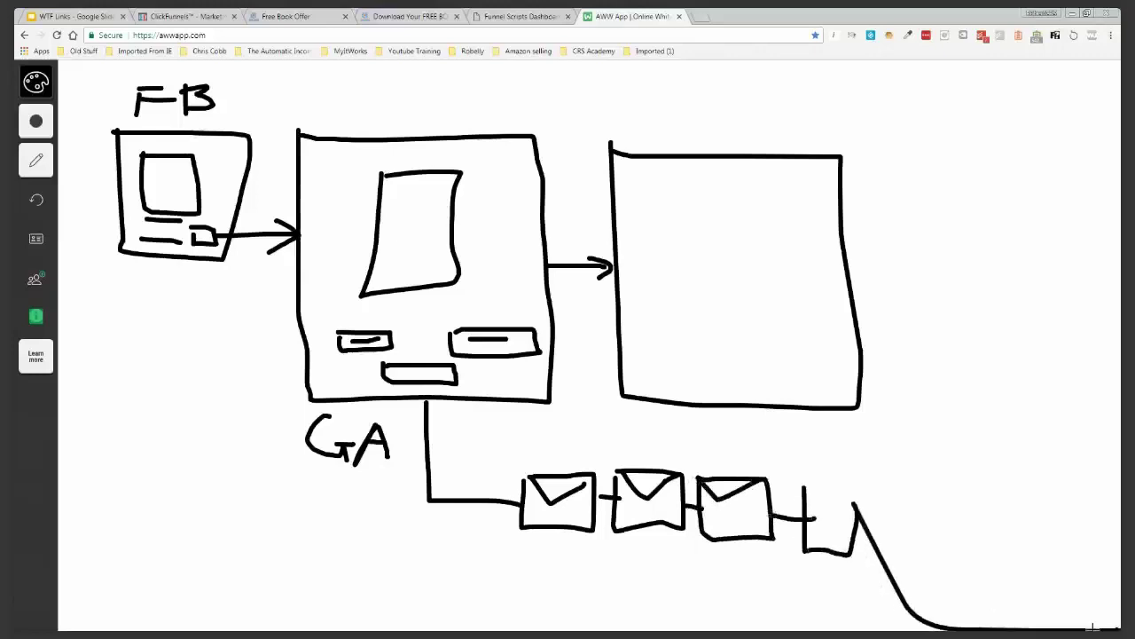
double_click(39, 203)
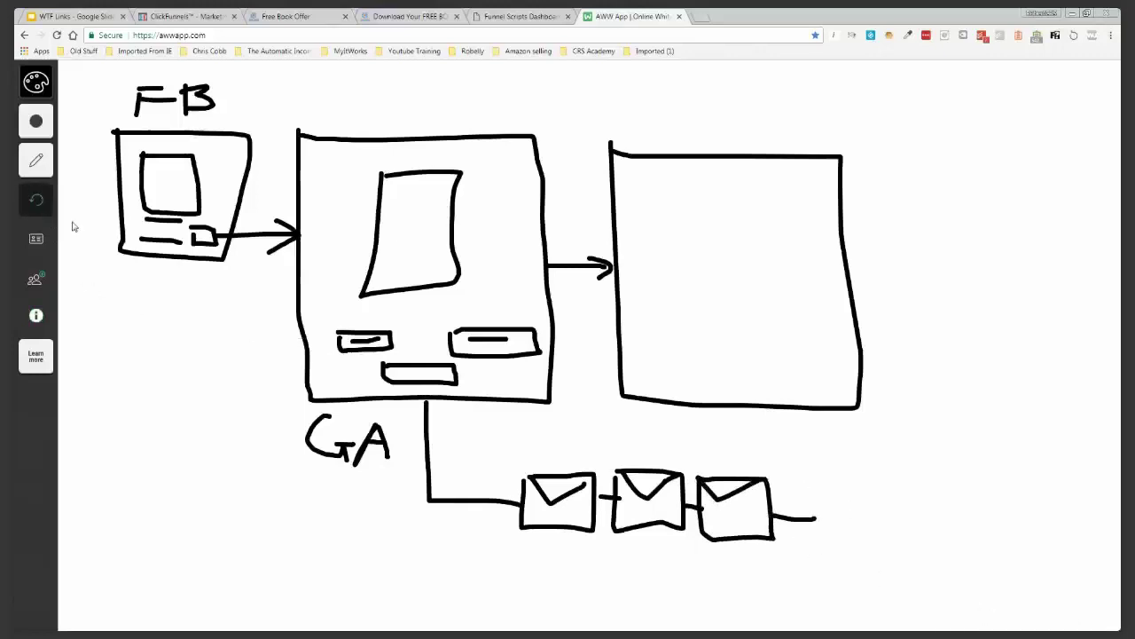
mouse_move(812, 486)
mouse_down()
mouse_move(884, 509)
mouse_move(814, 483)
mouse_move(843, 499)
mouse_move(891, 480)
mouse_up()
mouse_move(905, 524)
mouse_down()
mouse_move(988, 494)
mouse_move(884, 494)
mouse_move(971, 499)
mouse_up()
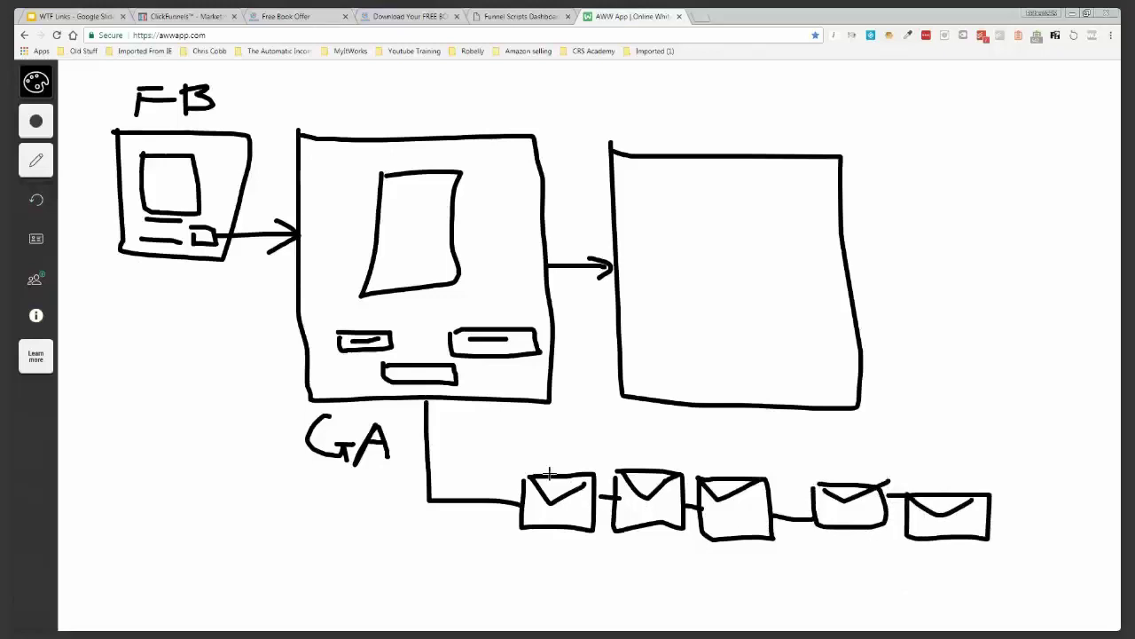
Link the first three envelopes up to the right-hand box with arrows
drag(550, 474, 641, 408)
mouse_move(647, 468)
mouse_down()
mouse_move(653, 405)
mouse_move(658, 420)
mouse_up()
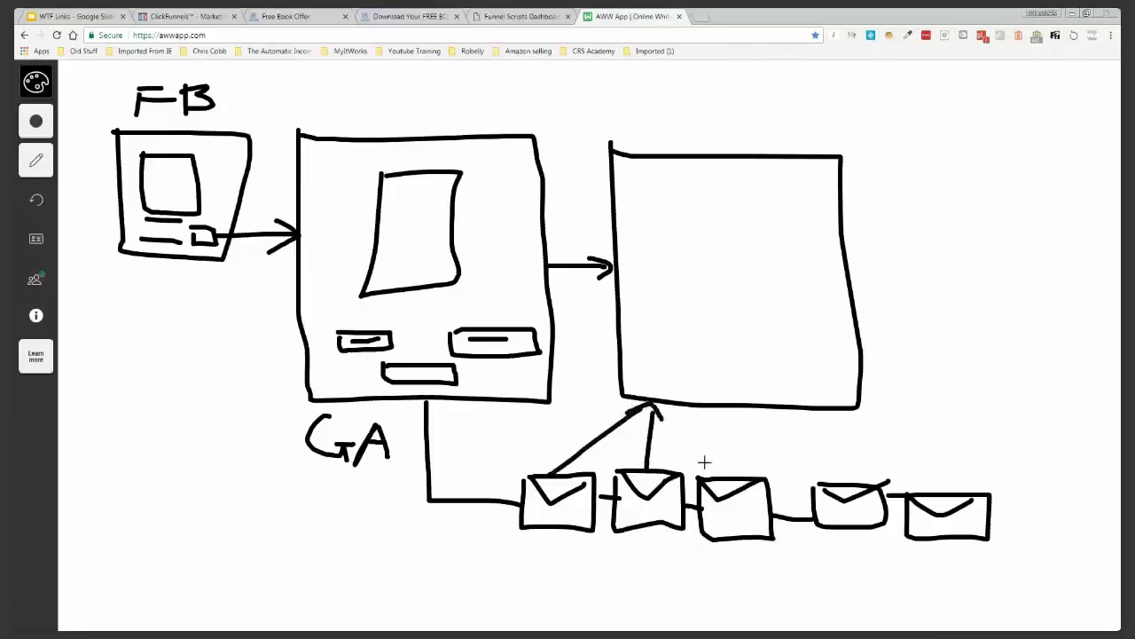
mouse_move(707, 462)
mouse_down()
mouse_move(664, 418)
mouse_move(698, 418)
mouse_up()
Add three list lines in the right box, numbering the first and writing GA on the third
drag(638, 191, 730, 192)
drag(636, 240, 721, 240)
drag(645, 296, 742, 299)
drag(627, 176, 630, 290)
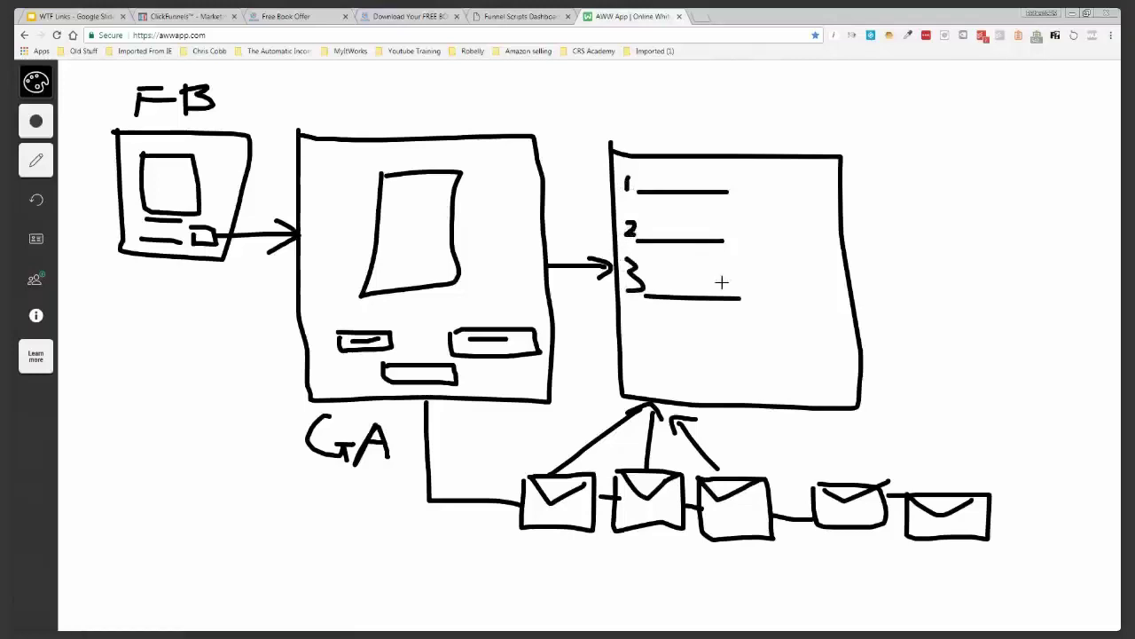
mouse_move(679, 268)
mouse_down()
mouse_move(680, 293)
mouse_move(691, 266)
mouse_move(692, 298)
mouse_move(700, 266)
mouse_move(715, 298)
mouse_up()
drag(693, 282, 703, 280)
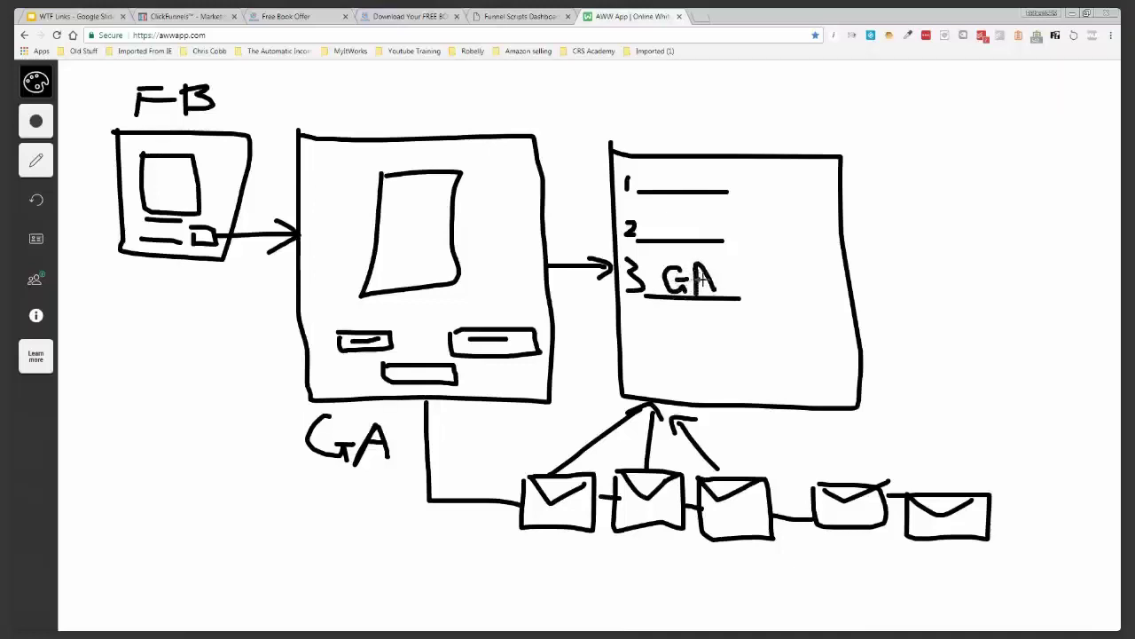
Draw green dollar signs beside list lines 1 and 2, then restore the black pen colour
click(46, 126)
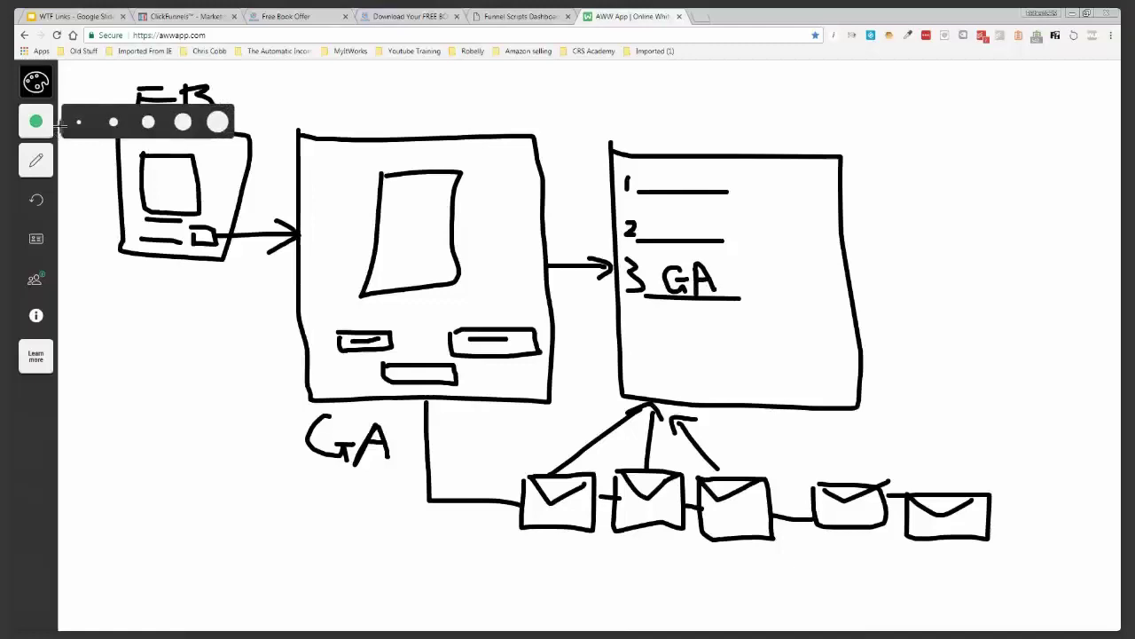
click(40, 89)
click(147, 81)
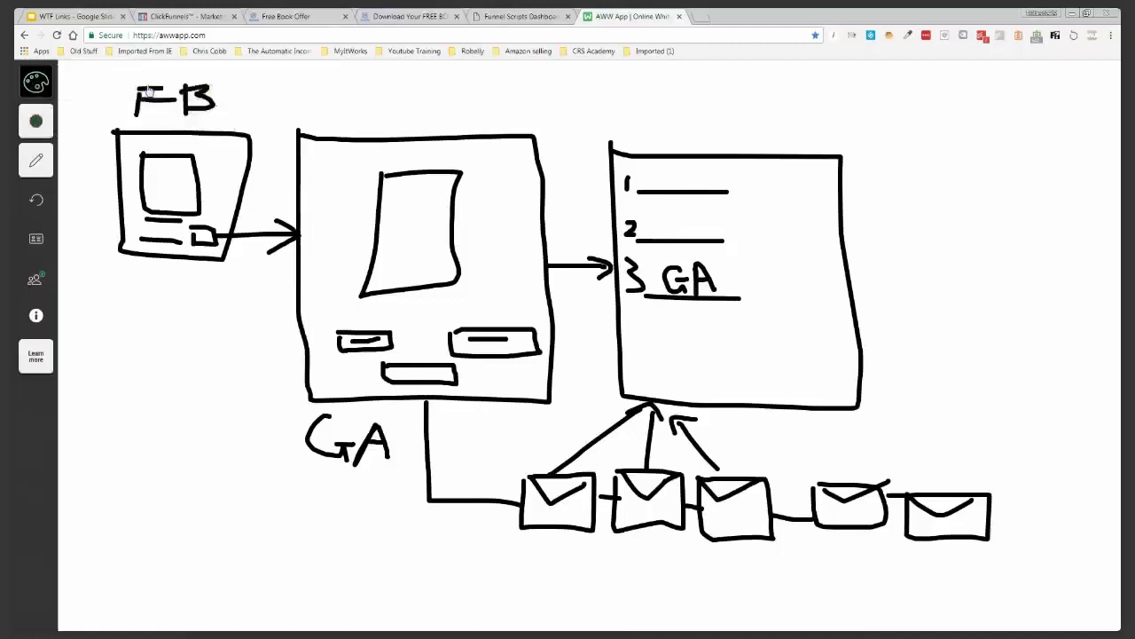
drag(805, 165, 751, 193)
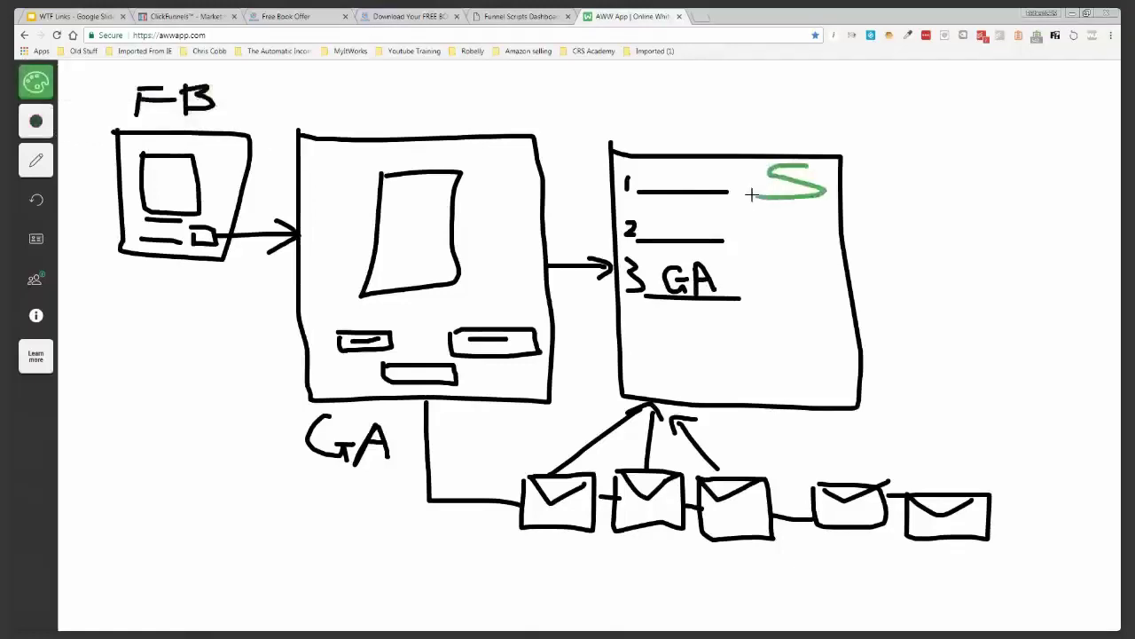
mouse_move(792, 160)
mouse_down()
mouse_move(794, 201)
mouse_move(775, 251)
mouse_up()
drag(792, 210, 790, 257)
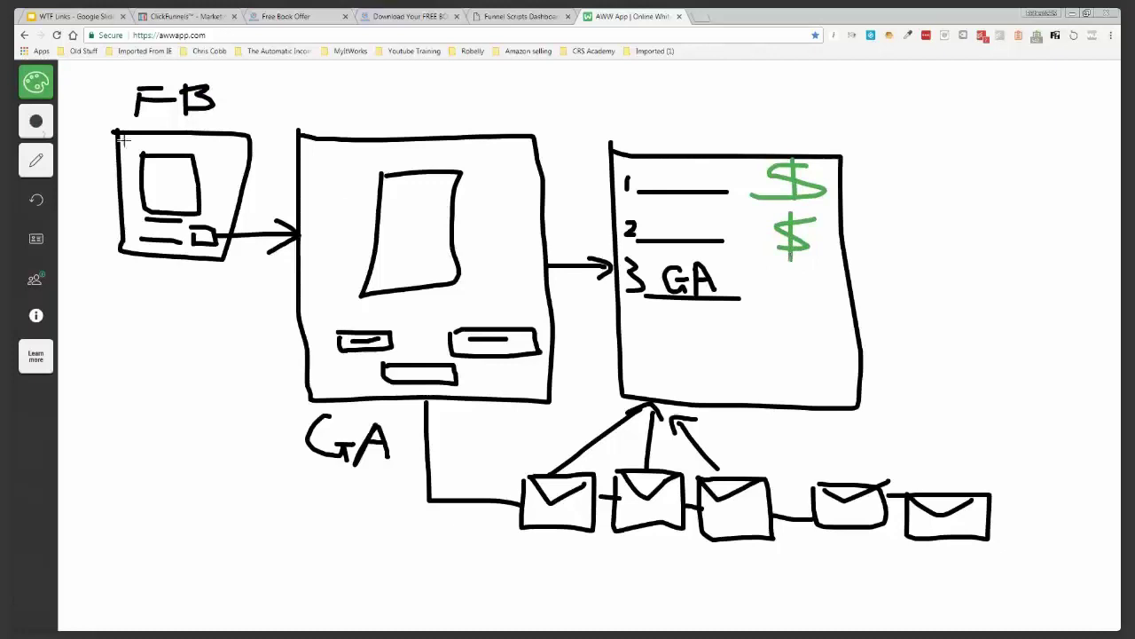
click(35, 81)
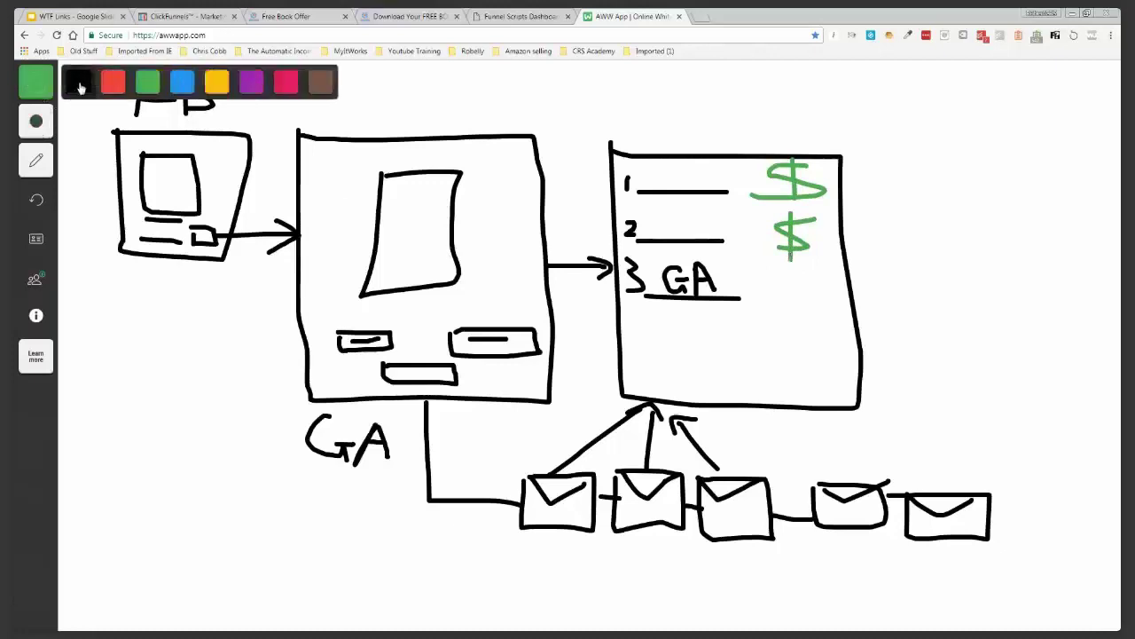
click(82, 89)
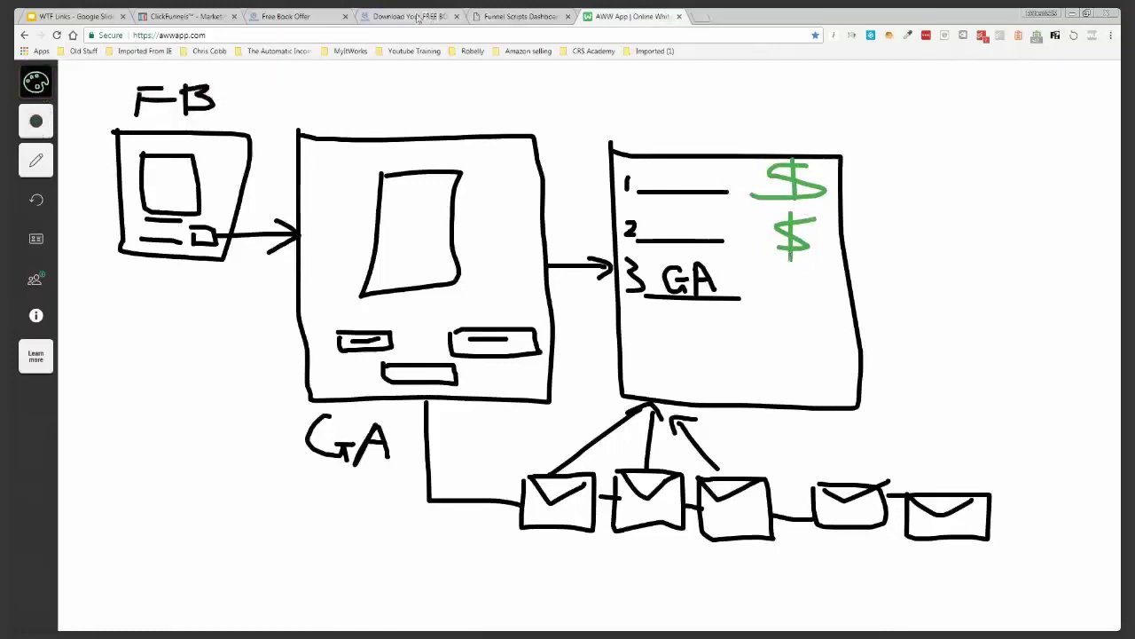
click(315, 19)
click(215, 17)
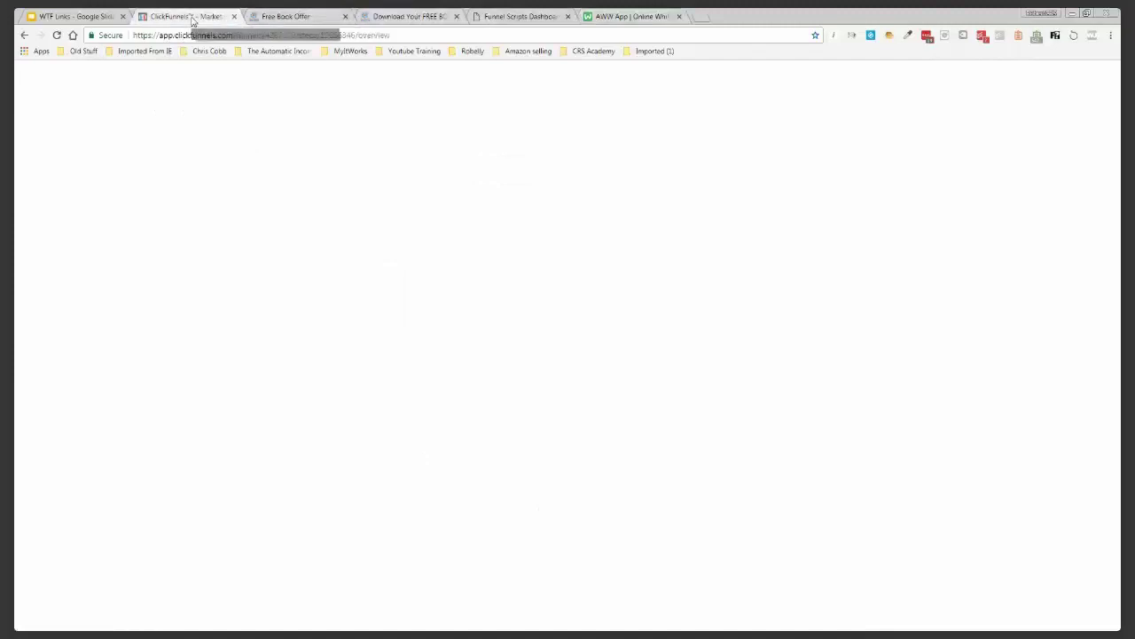
Review the Free Book Offer landing page, closing its exit popup, and the download page
click(254, 17)
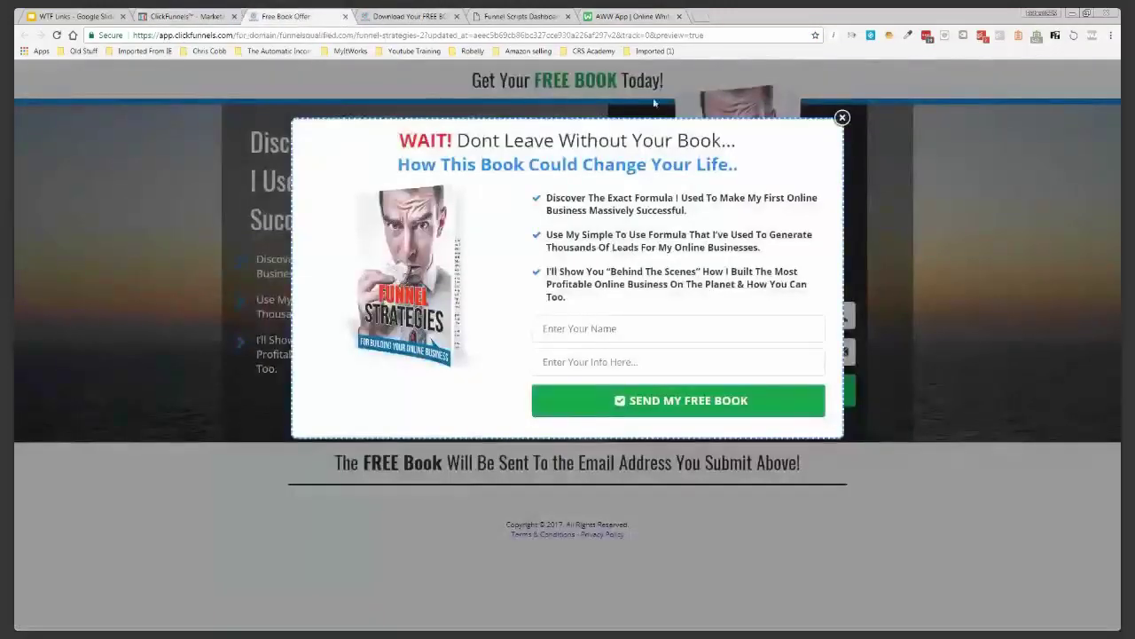
click(842, 118)
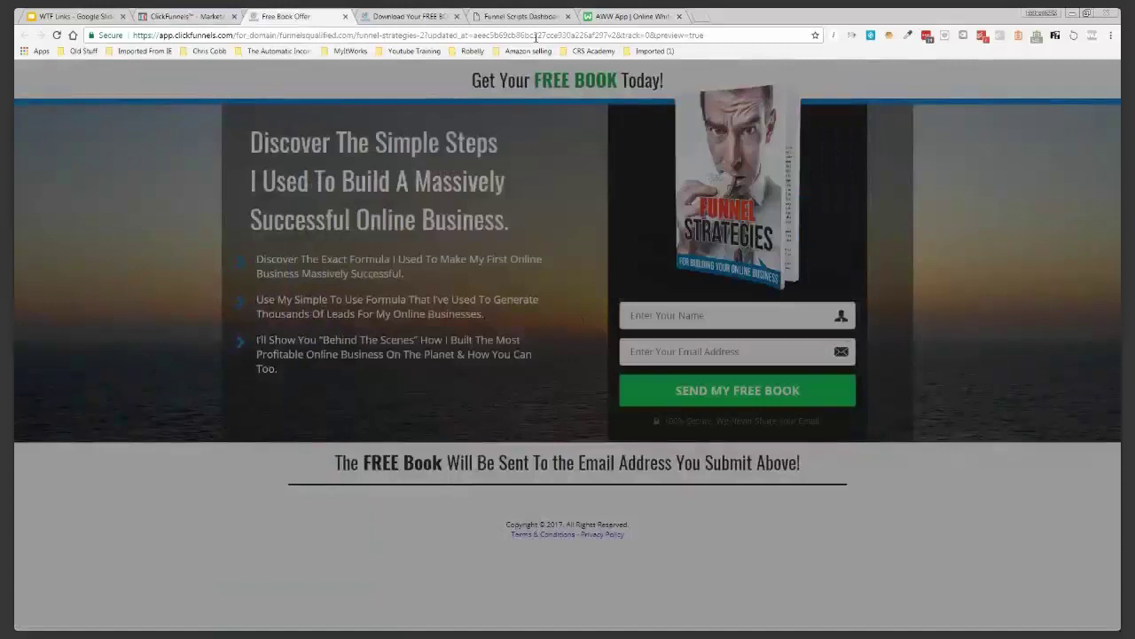
click(408, 16)
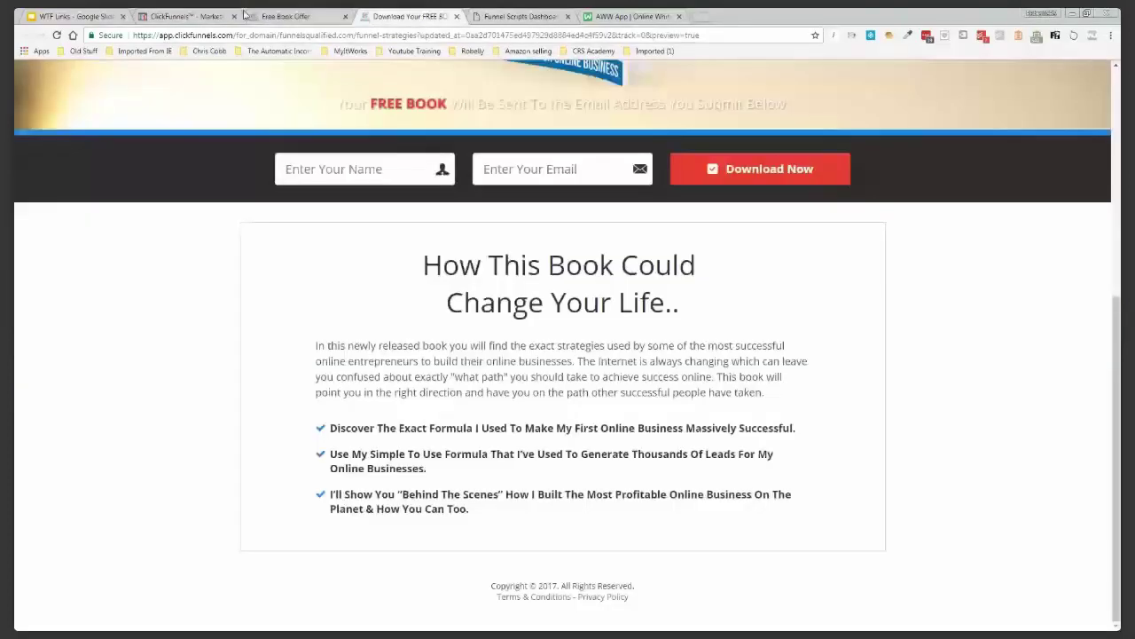
click(203, 17)
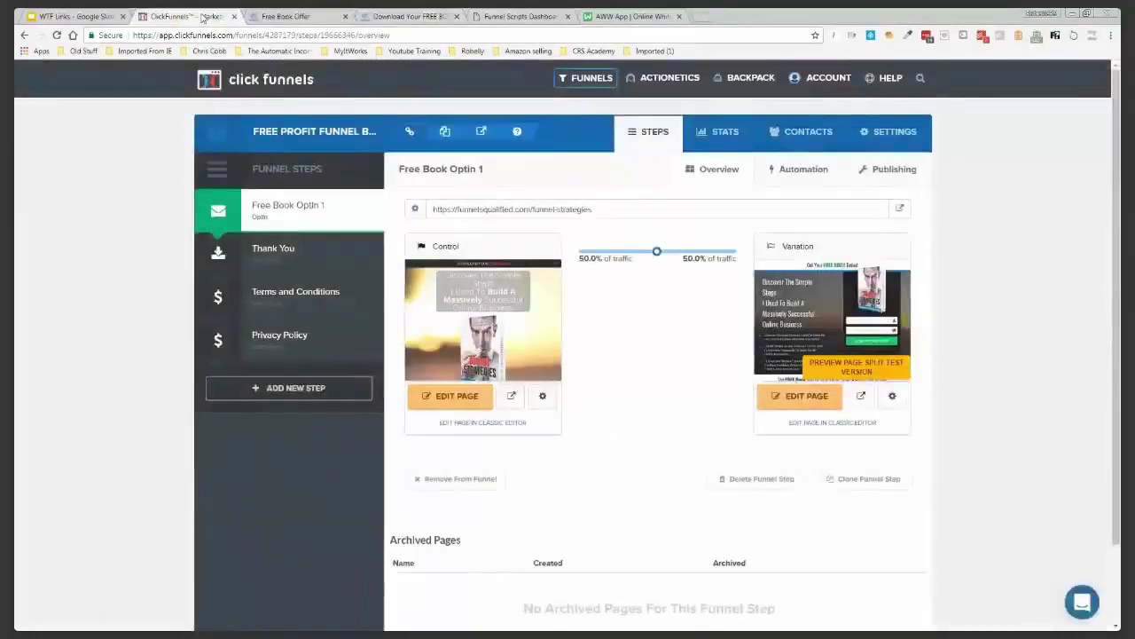
Open the Thank You step and preview its control and variation pages in new tabs
click(321, 256)
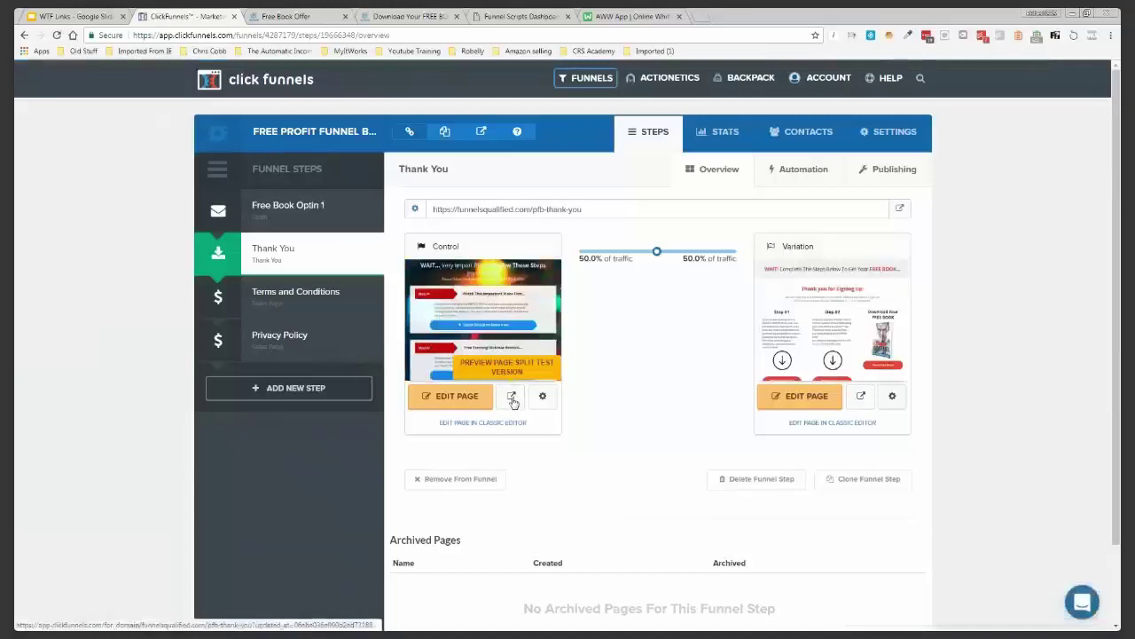
click(512, 397)
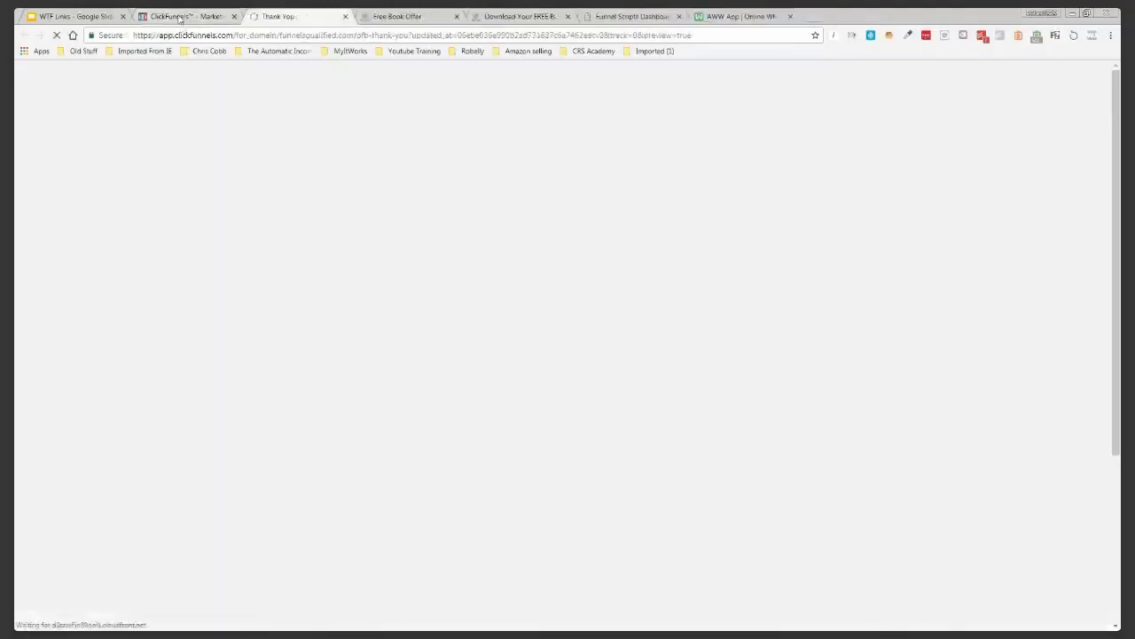
click(182, 16)
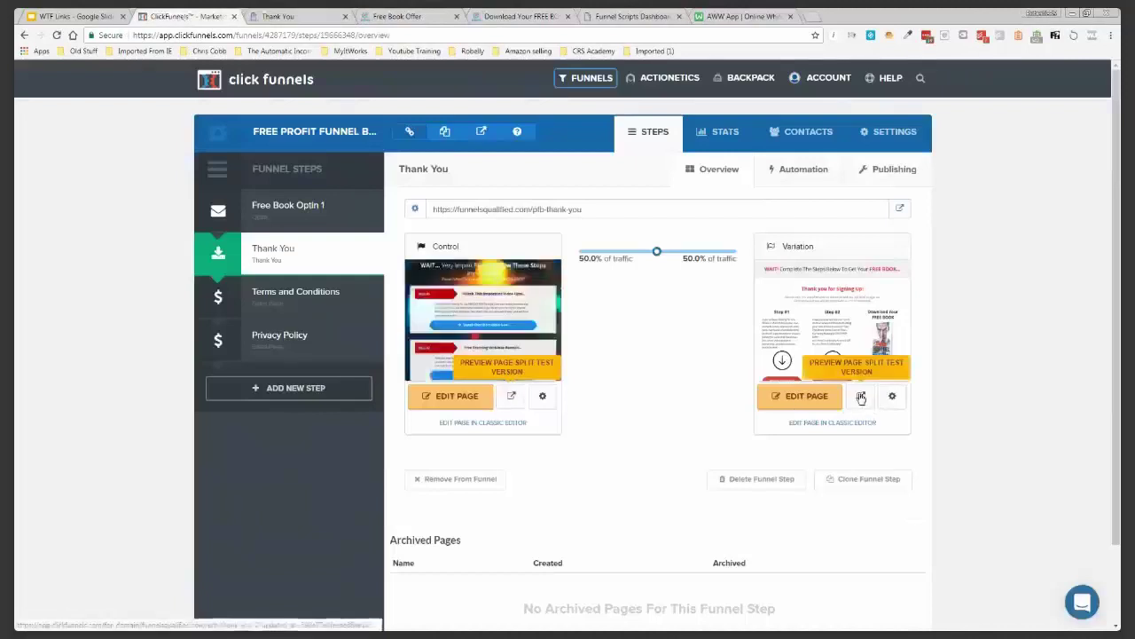
click(860, 395)
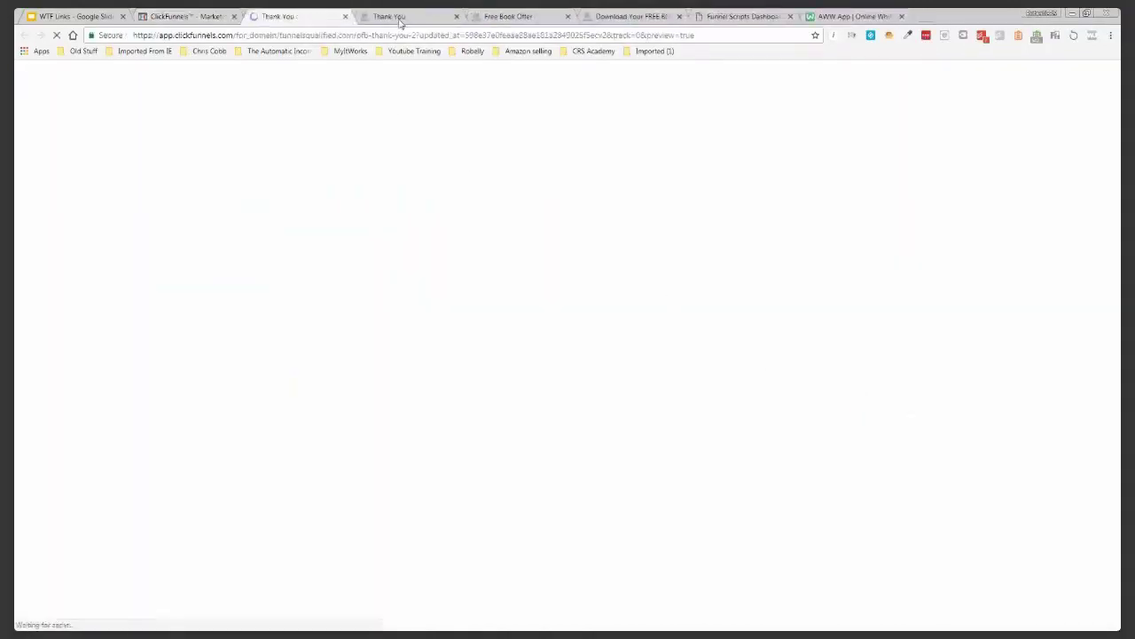
click(400, 18)
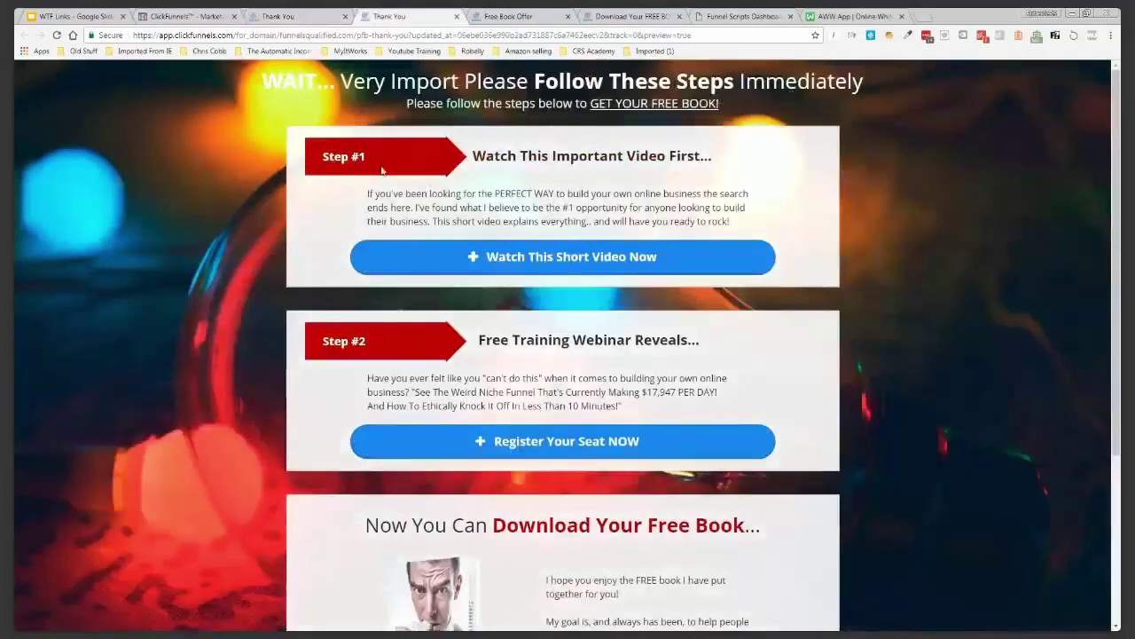
Read through the control Thank You preview, highlighting the Step #1 heading and scrolling down
drag(474, 155, 706, 156)
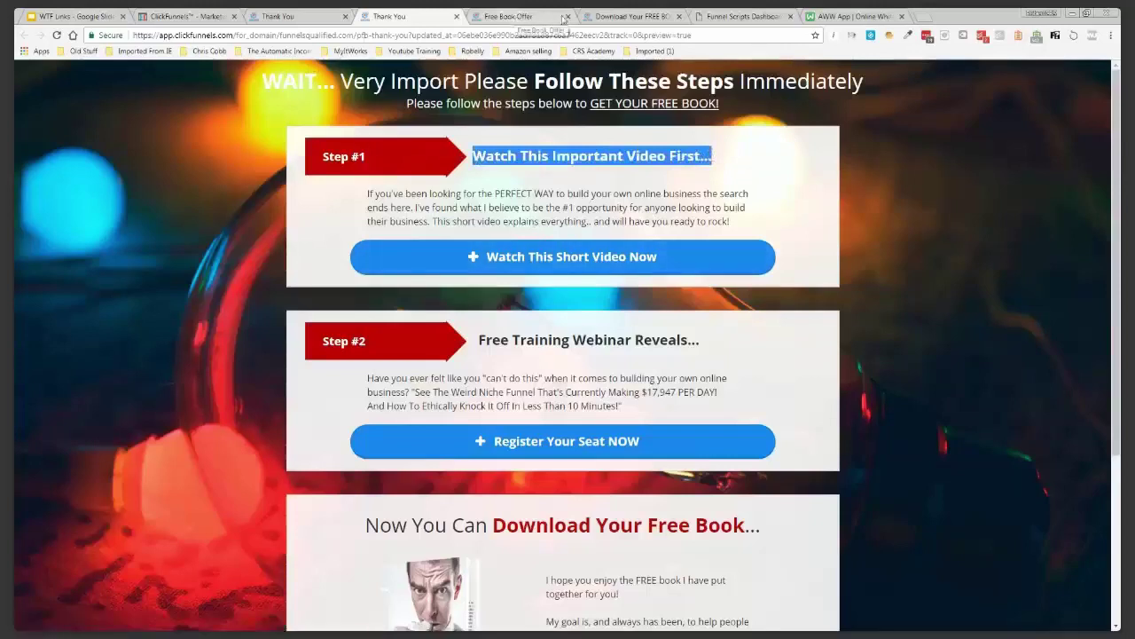
click(625, 16)
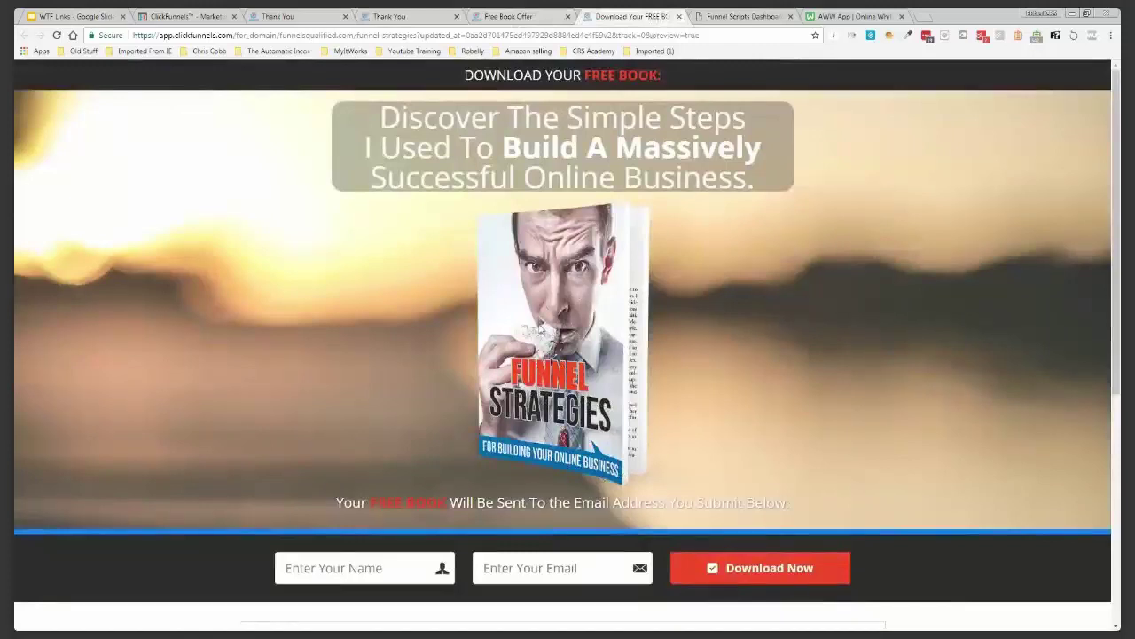
click(197, 17)
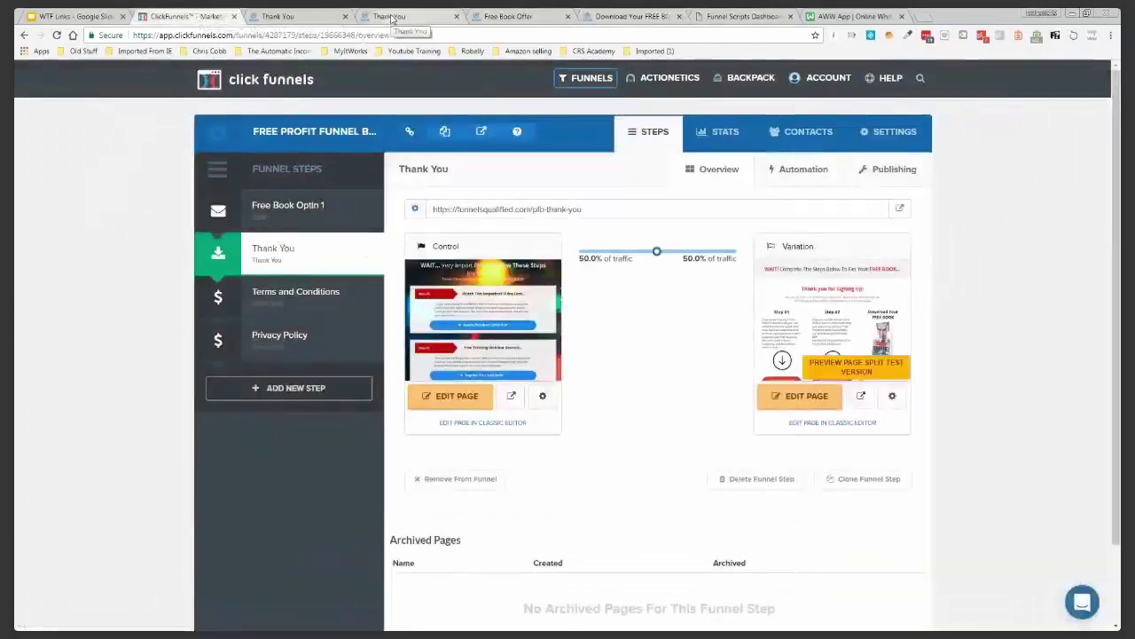
click(391, 17)
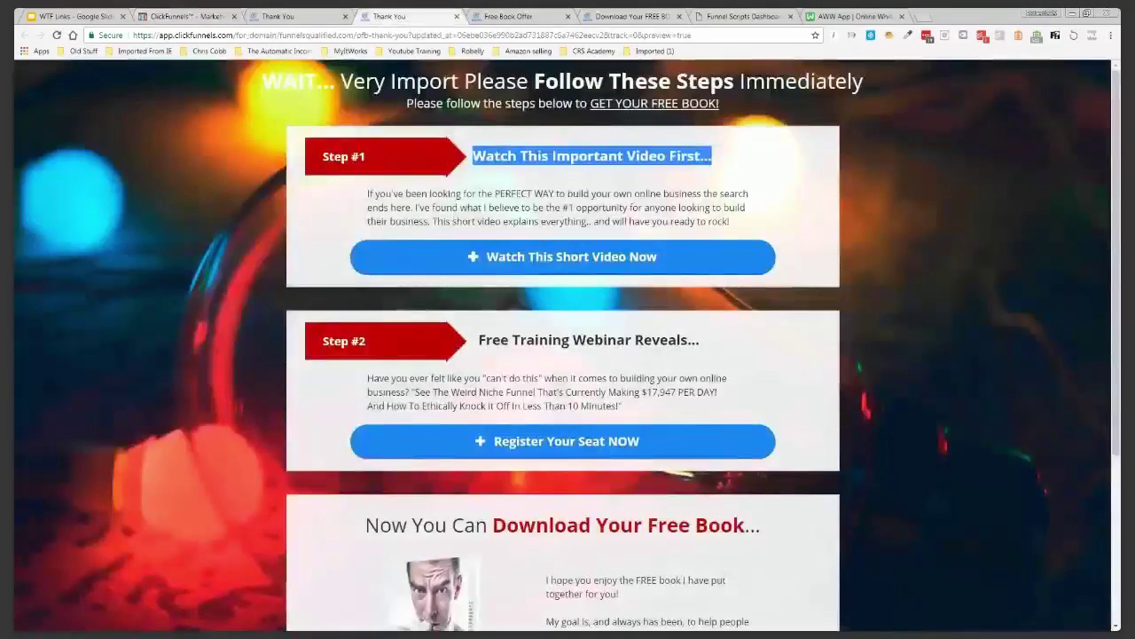
click(469, 160)
drag(474, 157, 715, 160)
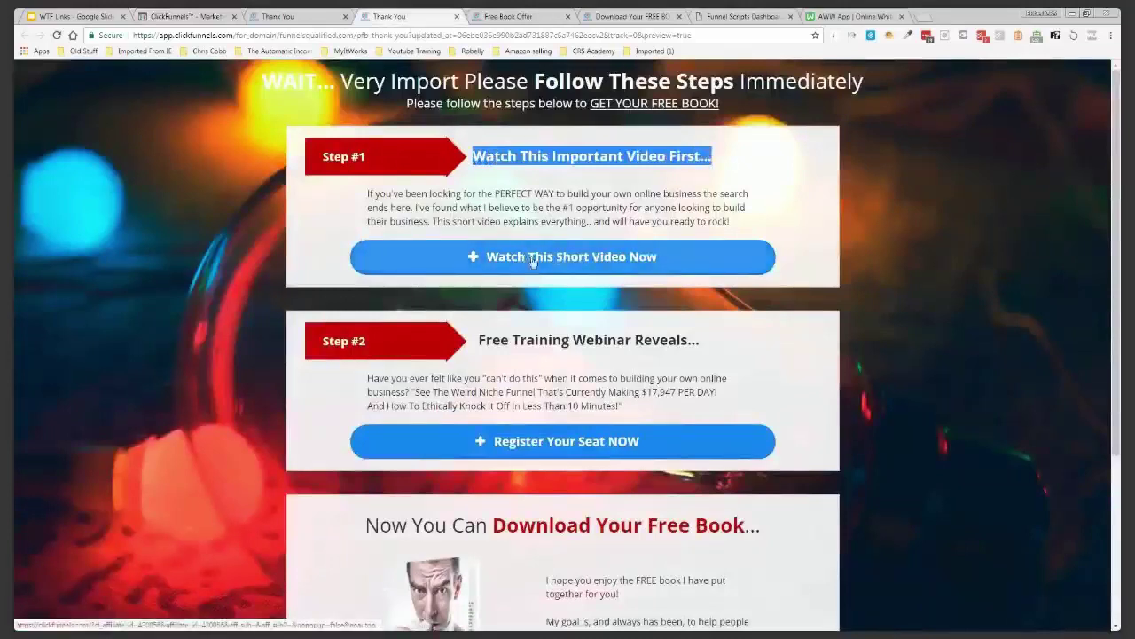
click(317, 217)
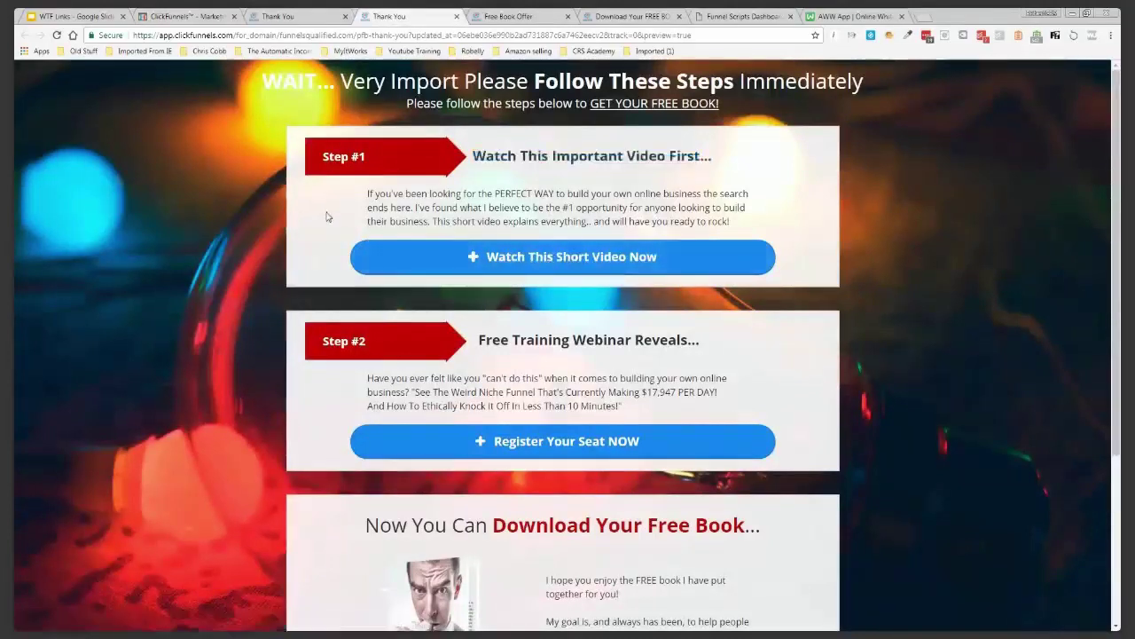
scroll(325, 219, down, 2)
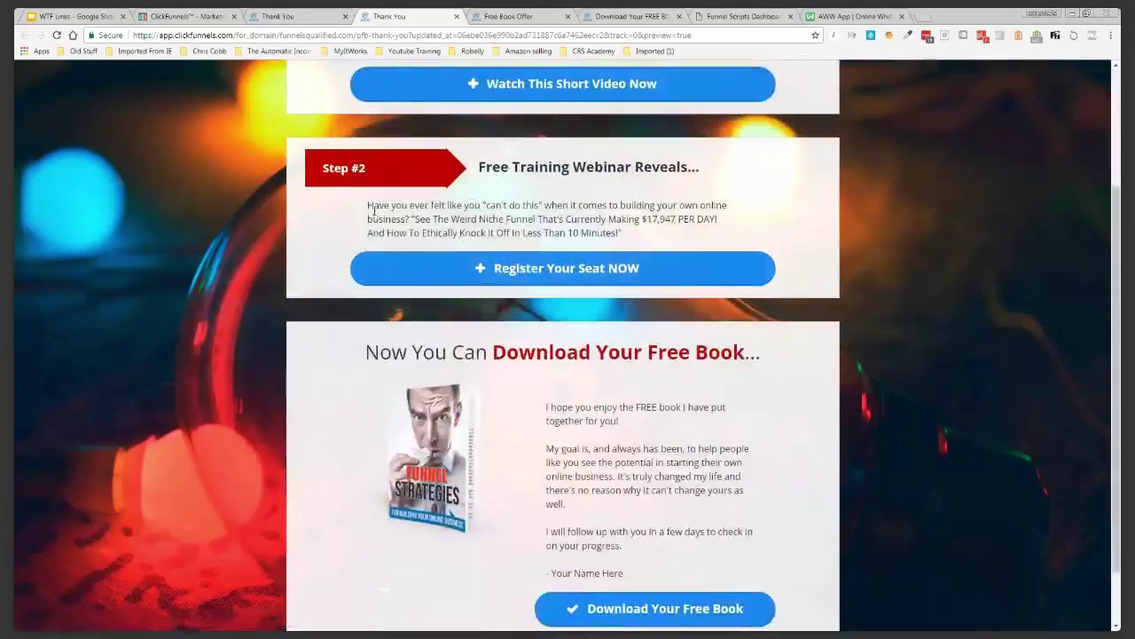
scroll(374, 210, down, 1)
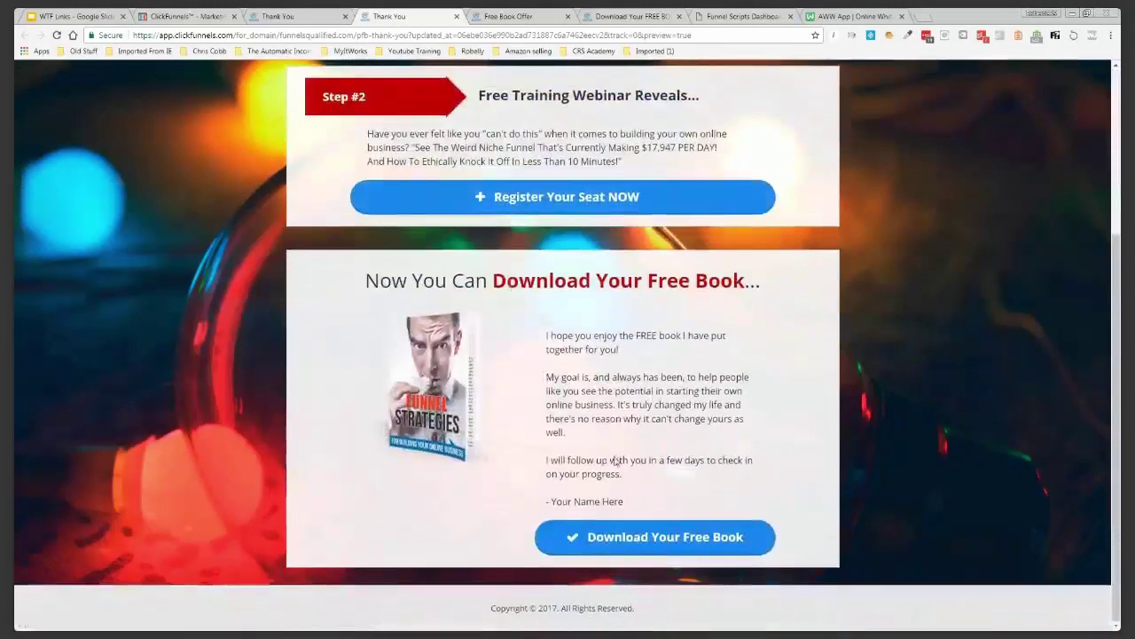
click(669, 538)
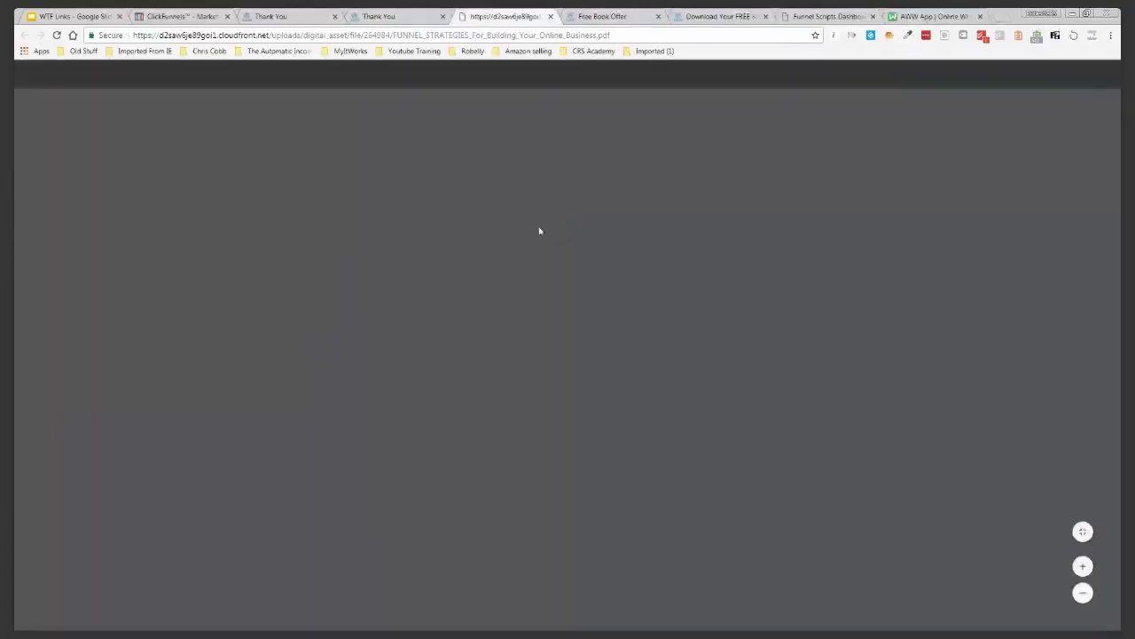
scroll(434, 239, down, 3)
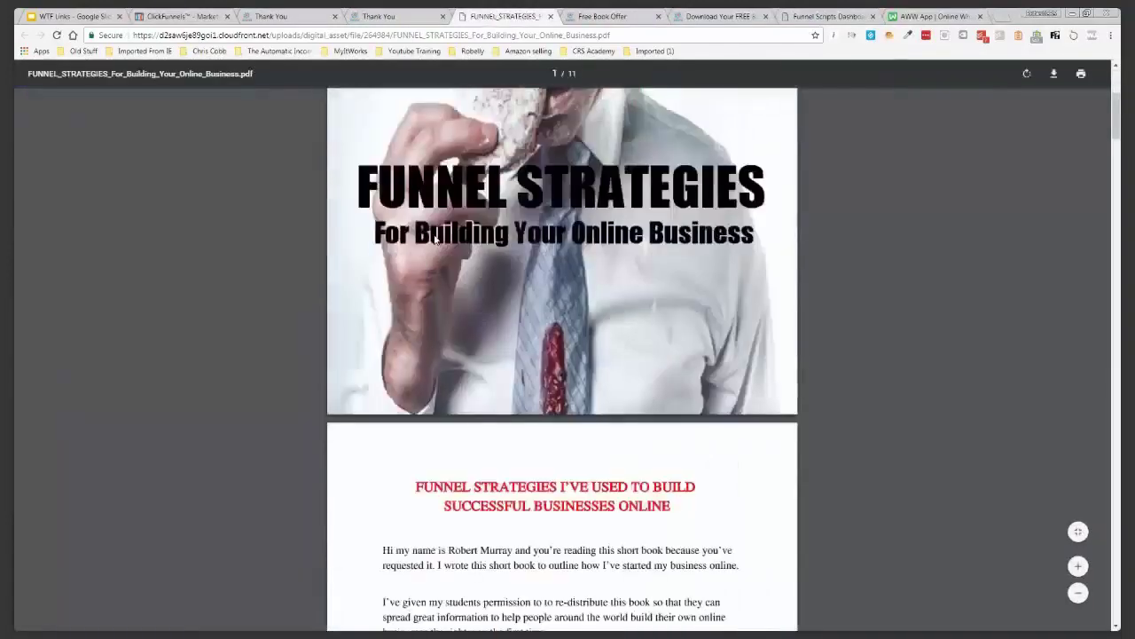
scroll(435, 237, down, 1)
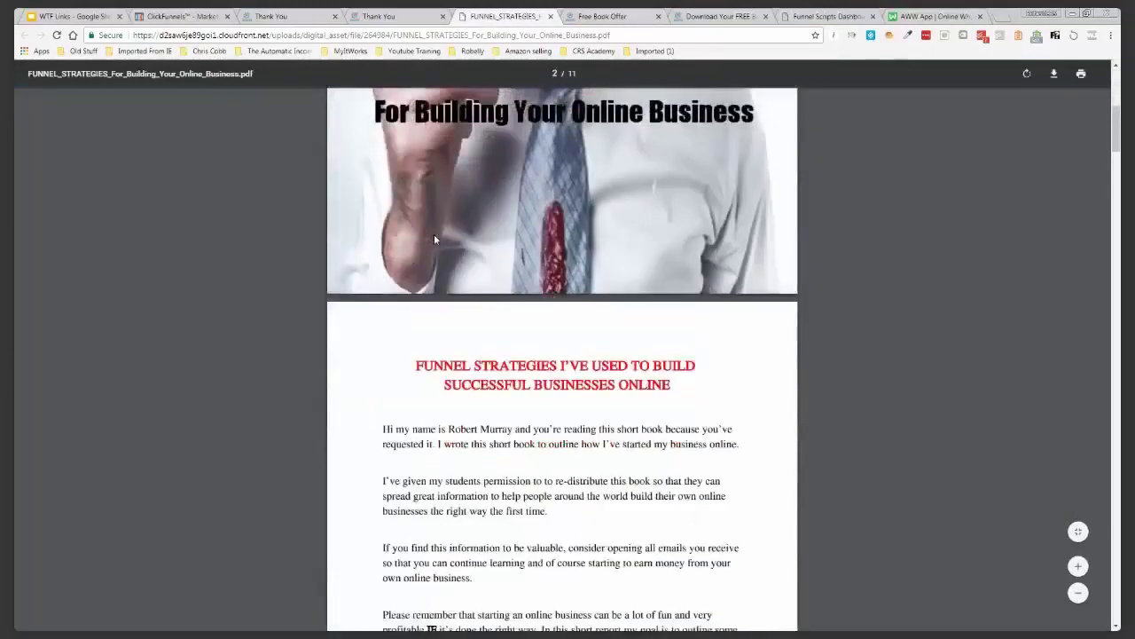
scroll(434, 238, down, 5)
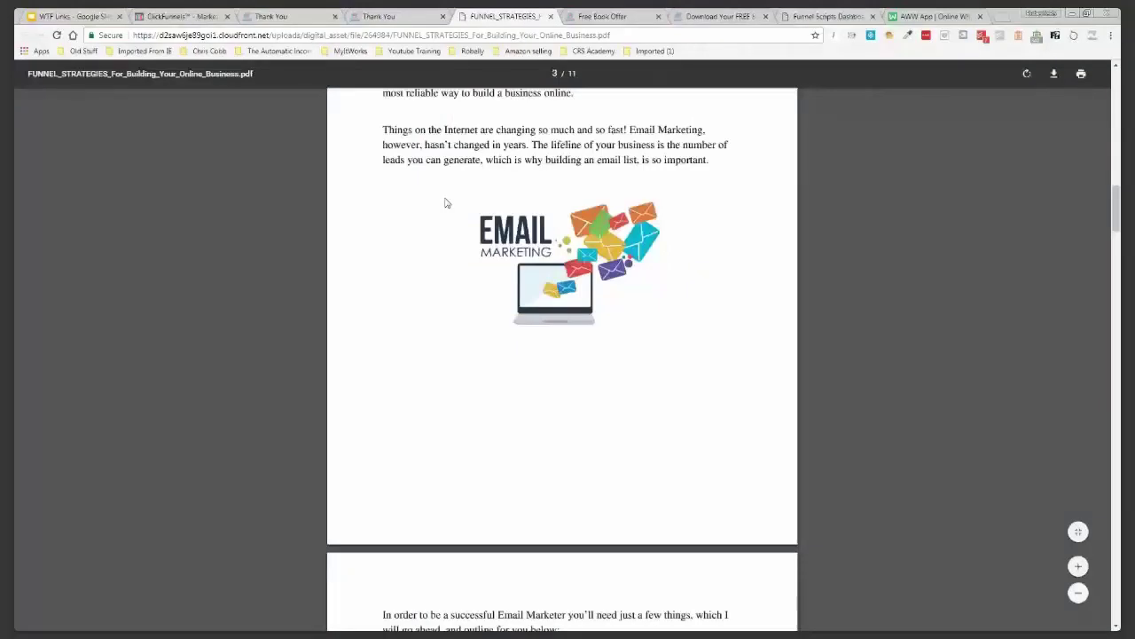
scroll(355, 229, down, 12)
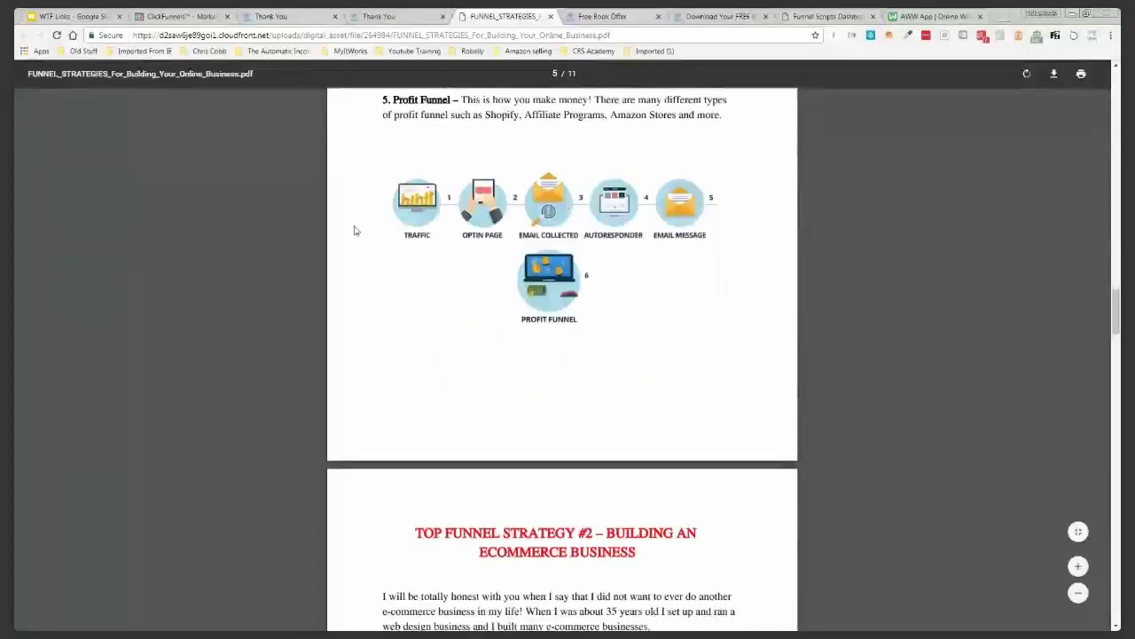
scroll(499, 239, down, 2)
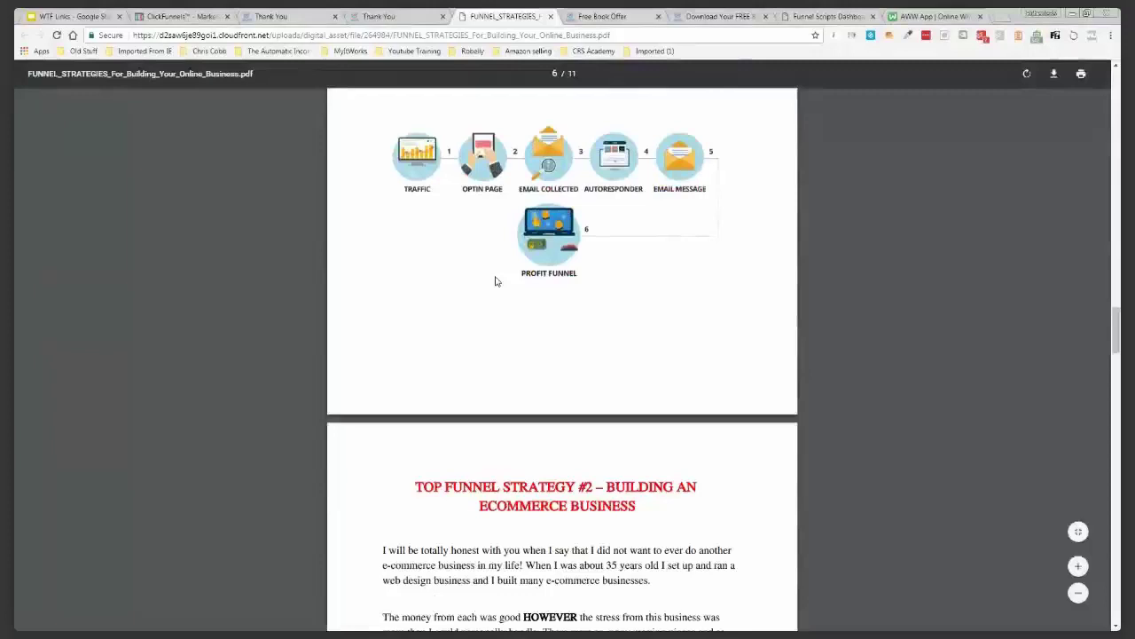
key(ctrl+w)
scroll(479, 249, up, 3)
scroll(471, 227, down, 1)
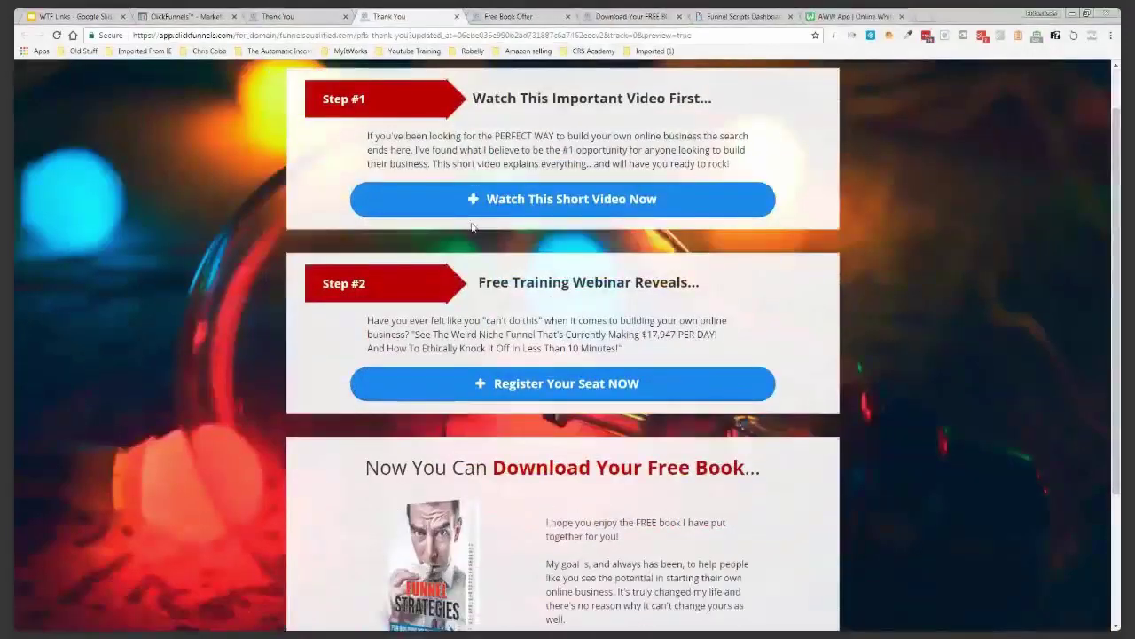
Look at the variation Thank You preview, then return to the AWW App funnel whiteboard
scroll(472, 227, up, 1)
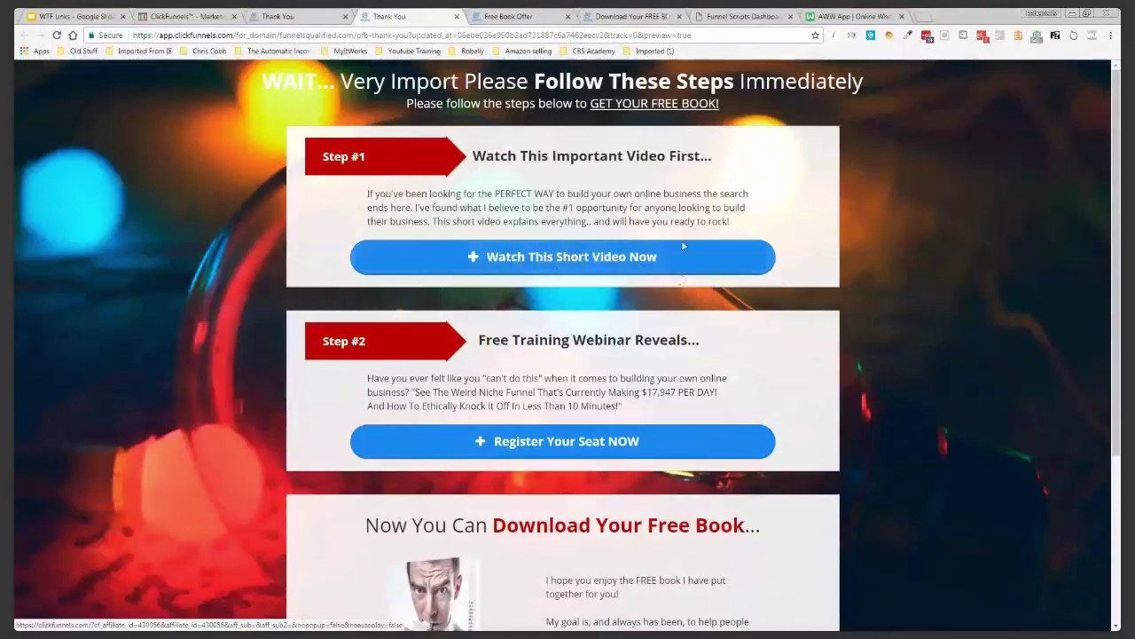
click(310, 18)
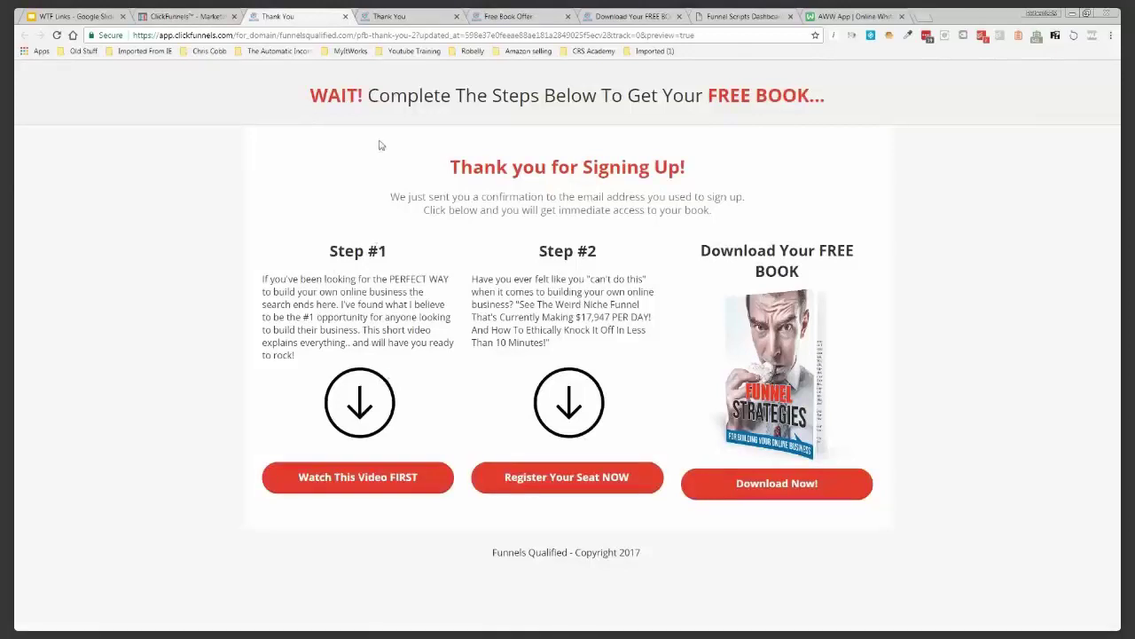
click(802, 20)
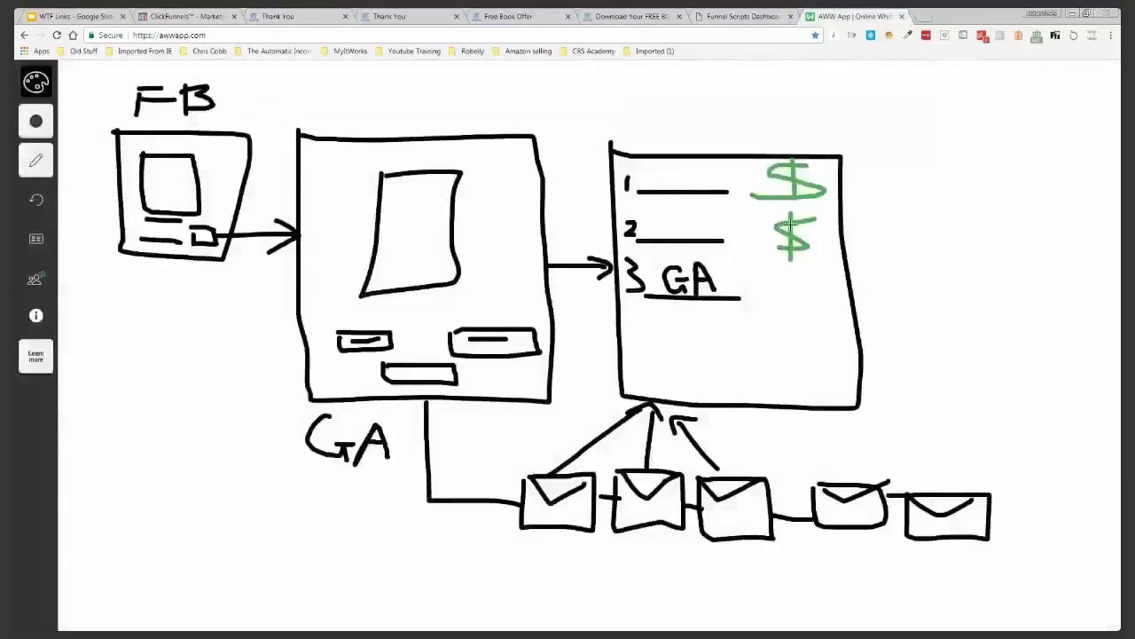
Draw a flag callout off the right-hand page and write 'CF AFF' on it
drag(832, 178, 919, 153)
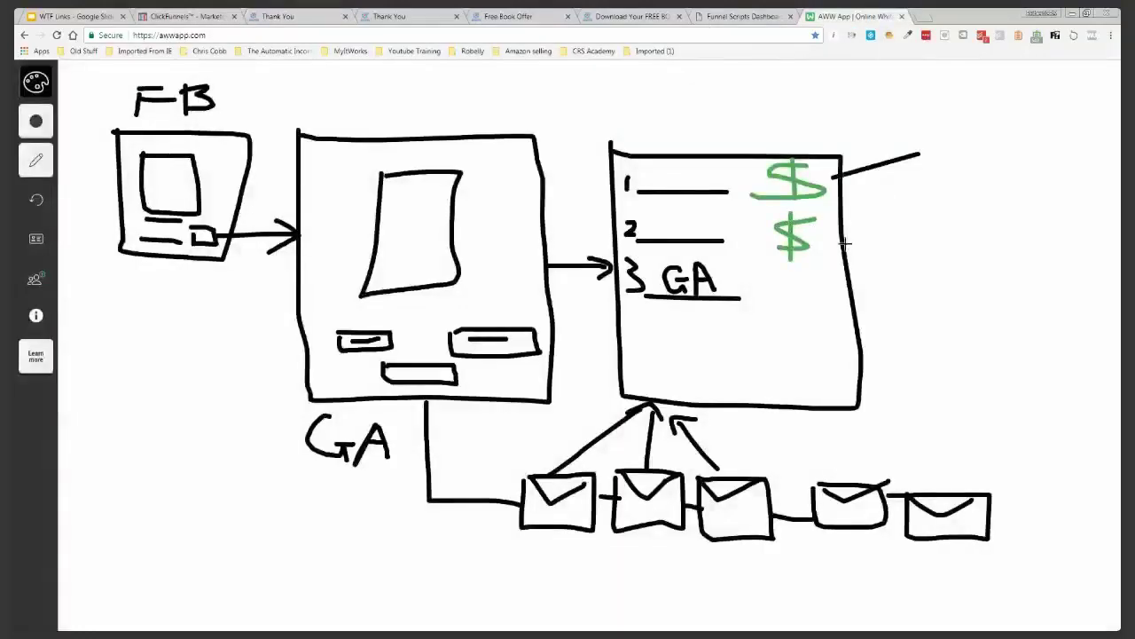
drag(843, 243, 903, 161)
mouse_move(975, 132)
mouse_down()
mouse_move(942, 144)
mouse_move(1000, 152)
mouse_up()
mouse_move(998, 131)
mouse_down()
mouse_move(1023, 129)
mouse_move(1016, 140)
mouse_up()
mouse_move(938, 175)
mouse_down()
mouse_move(937, 189)
mouse_move(959, 192)
mouse_move(965, 171)
mouse_up()
mouse_move(965, 170)
mouse_down()
mouse_move(981, 169)
mouse_move(977, 179)
mouse_move(986, 168)
mouse_up()
mouse_move(987, 168)
mouse_down()
mouse_move(1007, 166)
mouse_move(1002, 179)
mouse_up()
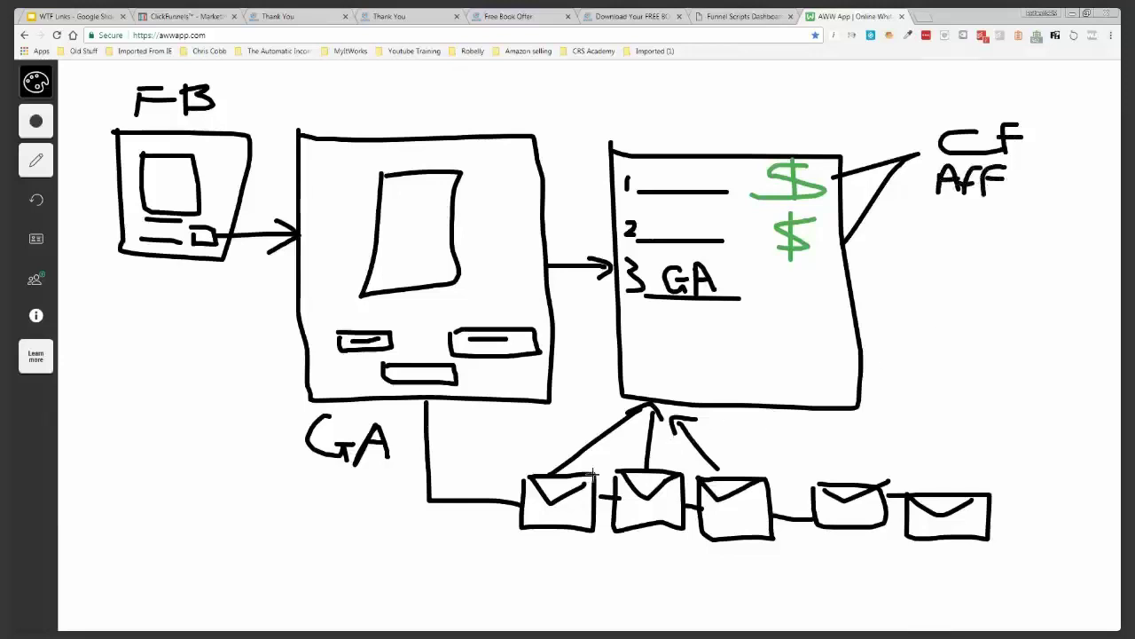
Retrace the left and middle envelope arrows and add short marks above lines 1 and 2
drag(552, 473, 653, 408)
mouse_move(648, 469)
mouse_down()
mouse_move(650, 404)
mouse_move(716, 469)
mouse_up()
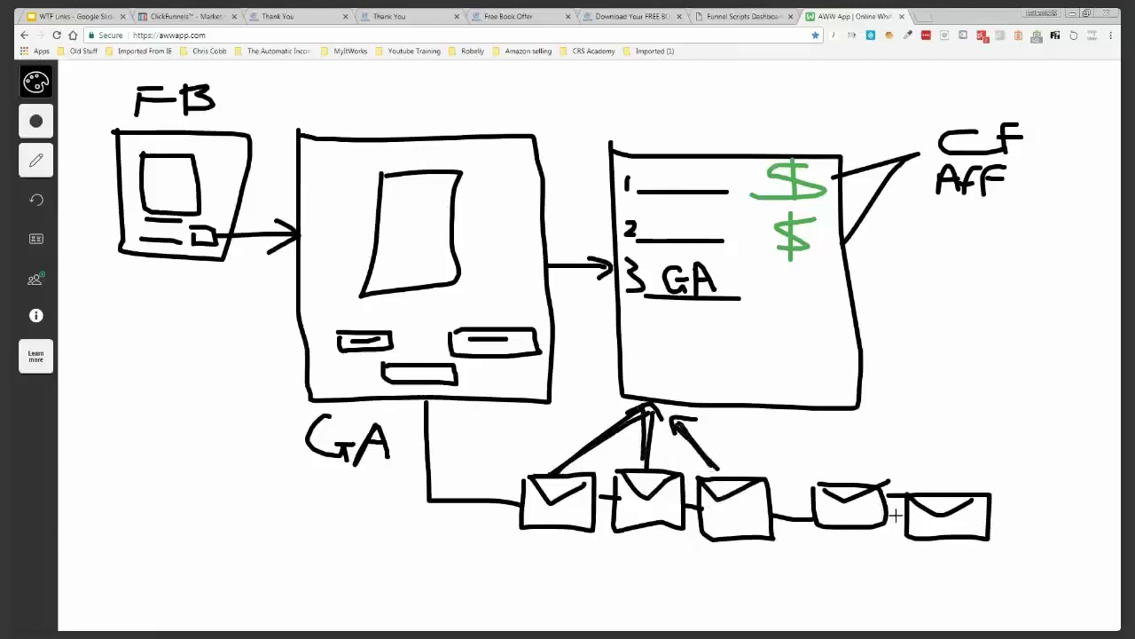
drag(651, 184, 693, 184)
drag(650, 233, 705, 233)
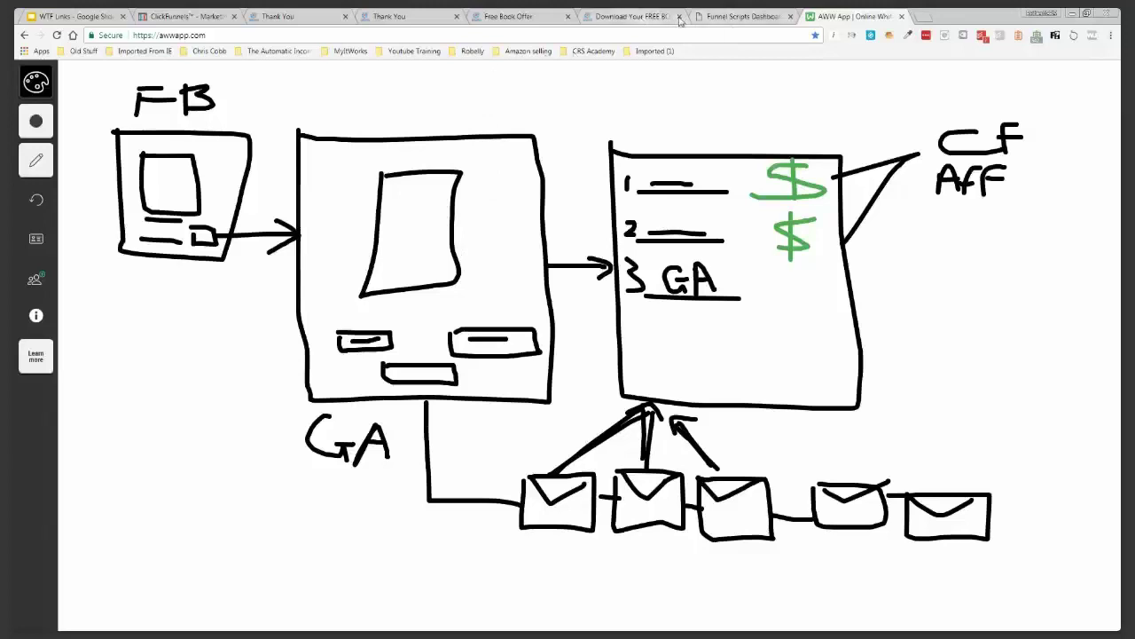
Close the two free-book tabs and open the Thank You step's Control page in the editor
click(676, 18)
click(679, 18)
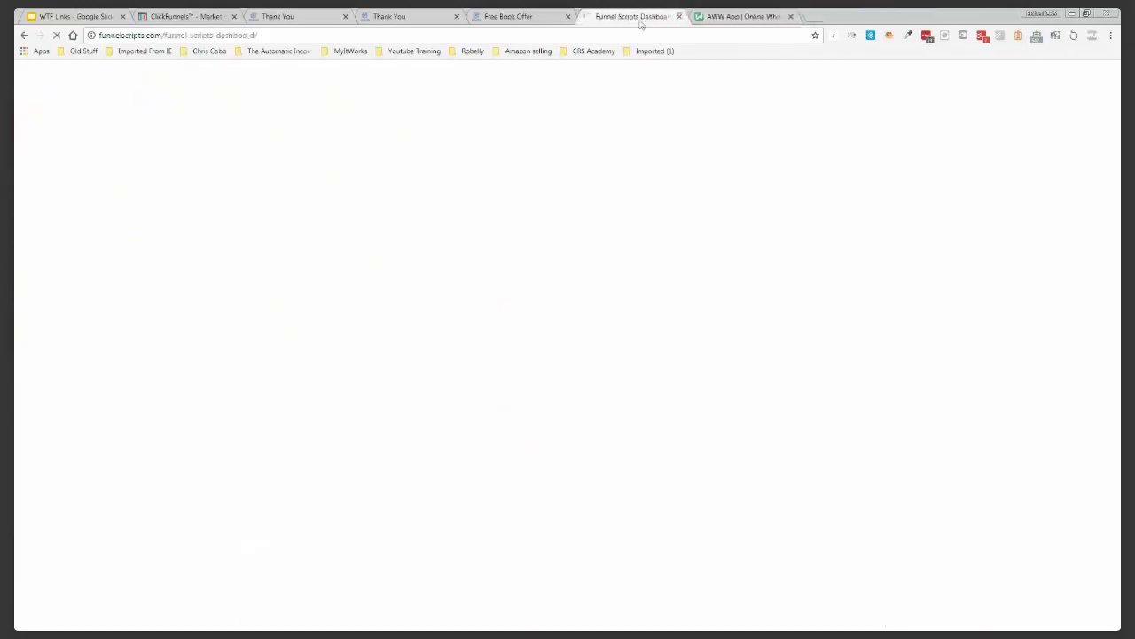
click(568, 17)
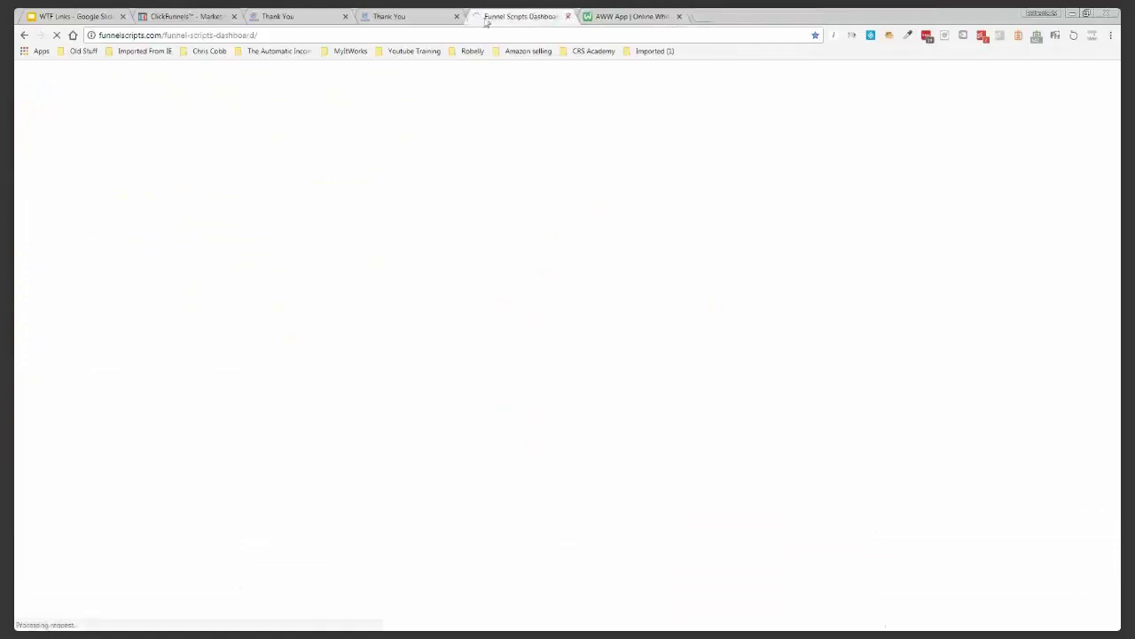
click(199, 18)
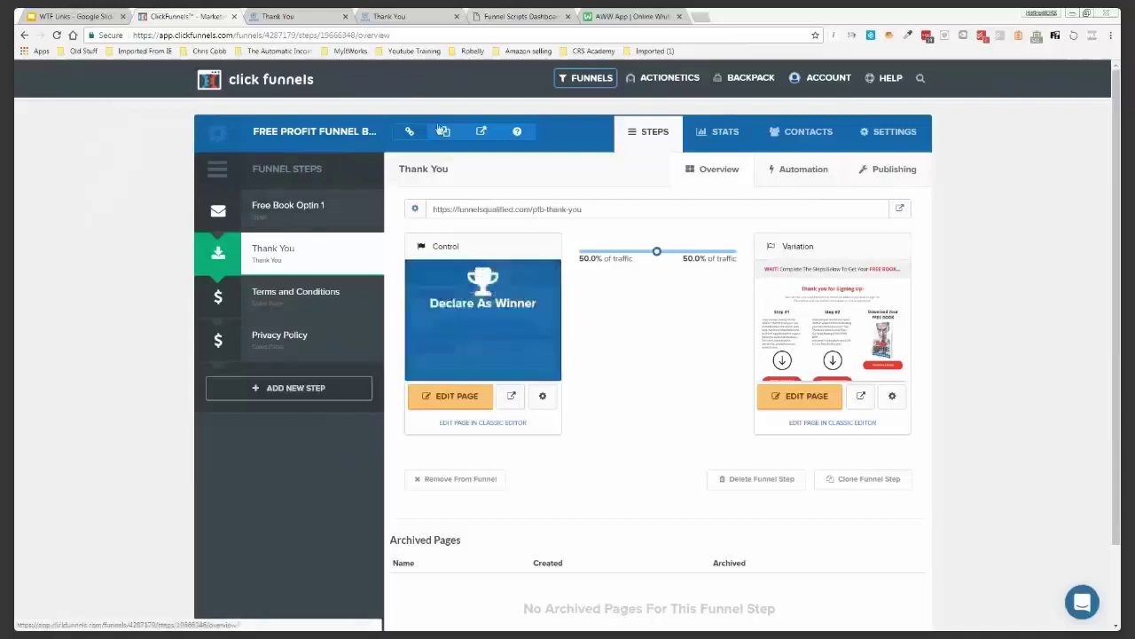
click(466, 401)
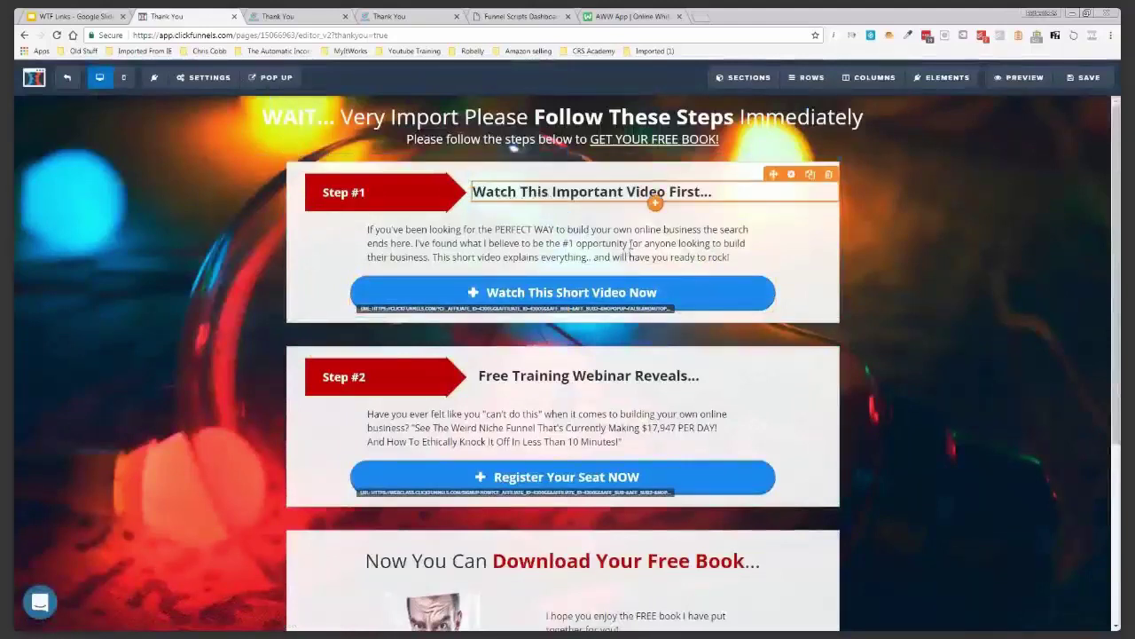
Copy the Watch This Short Video Now button's Go To Website URL into a new tab
click(503, 194)
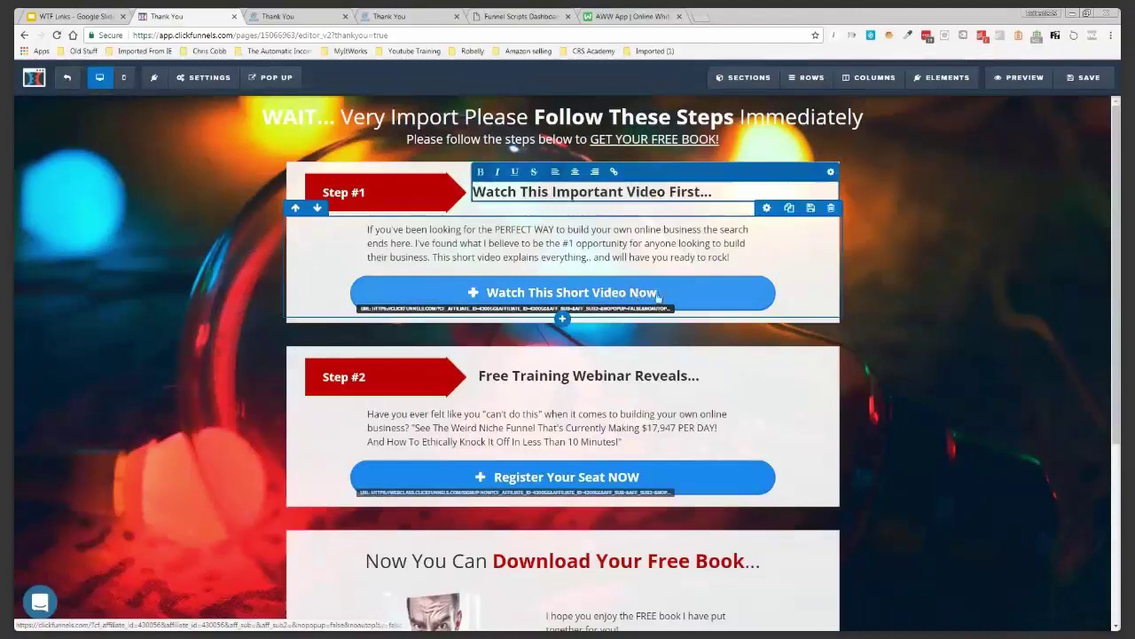
click(675, 270)
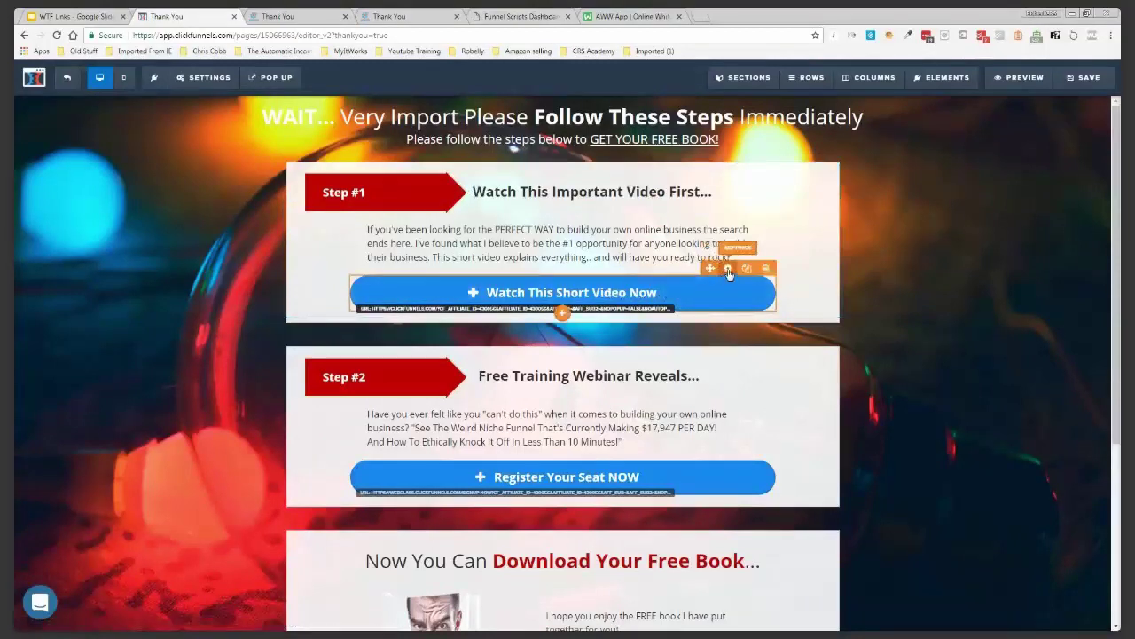
click(728, 269)
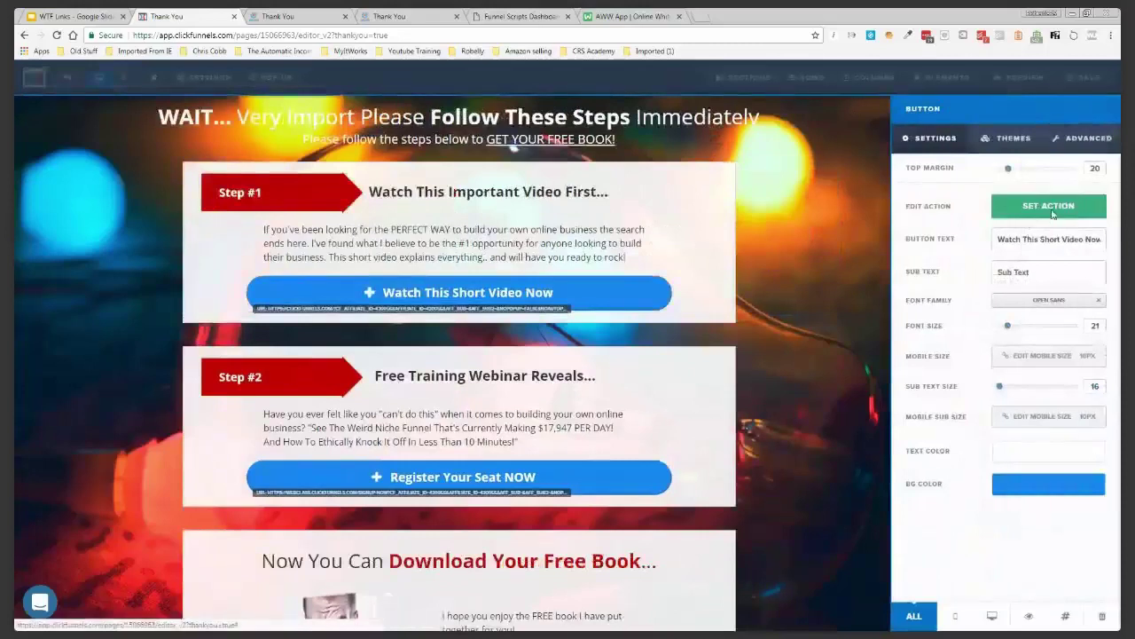
click(1054, 213)
double_click(1029, 229)
triple_click(1029, 229)
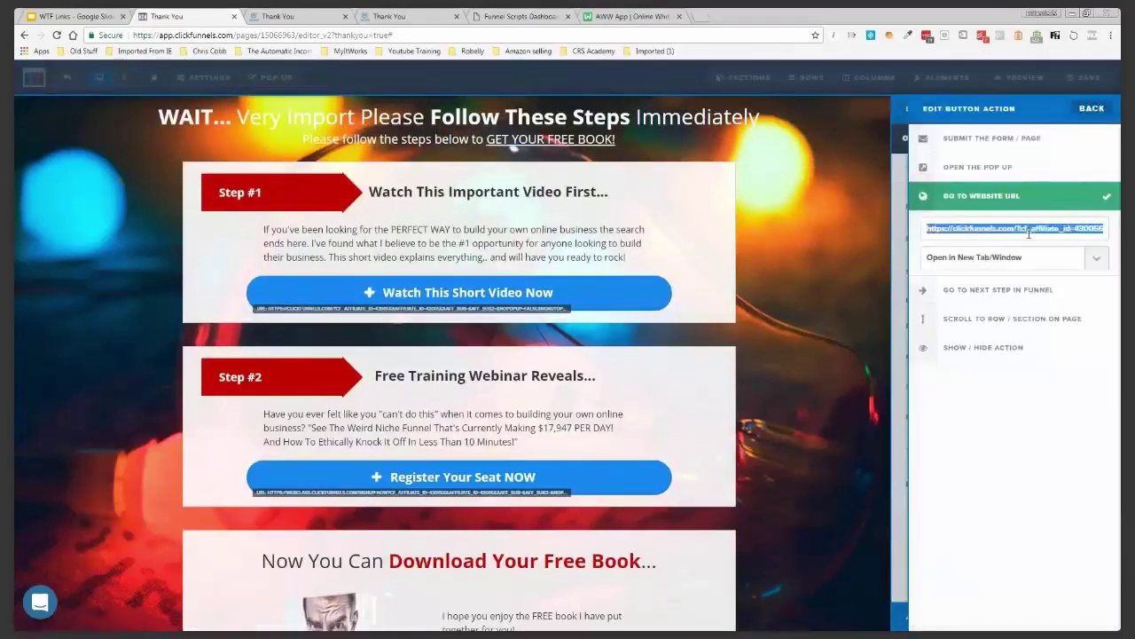
click(886, 294)
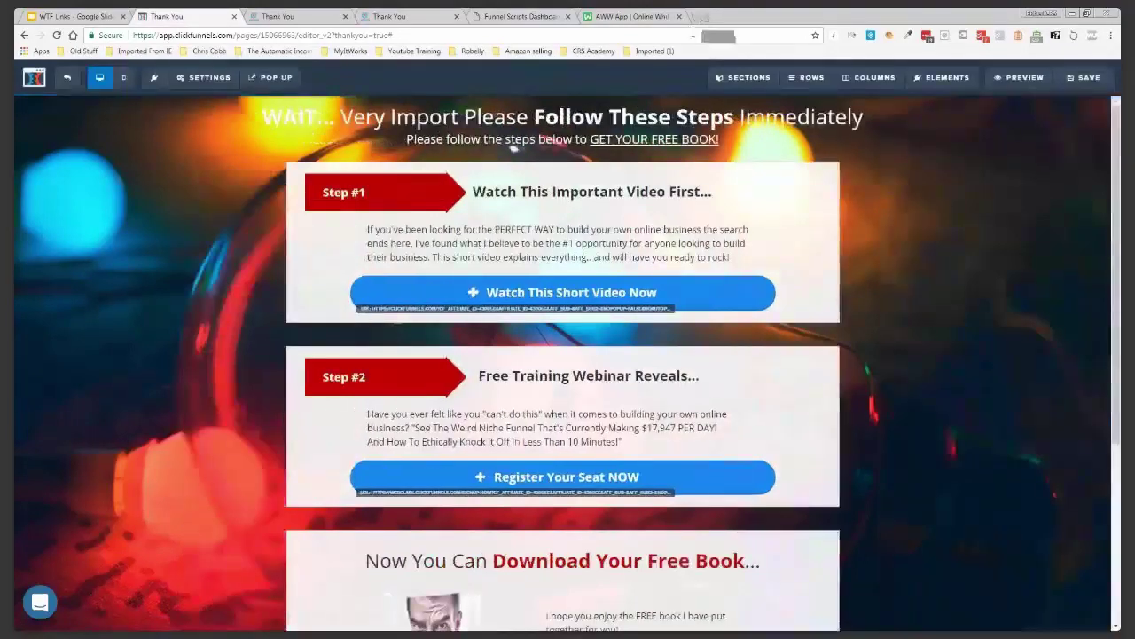
click(701, 16)
right_click(683, 36)
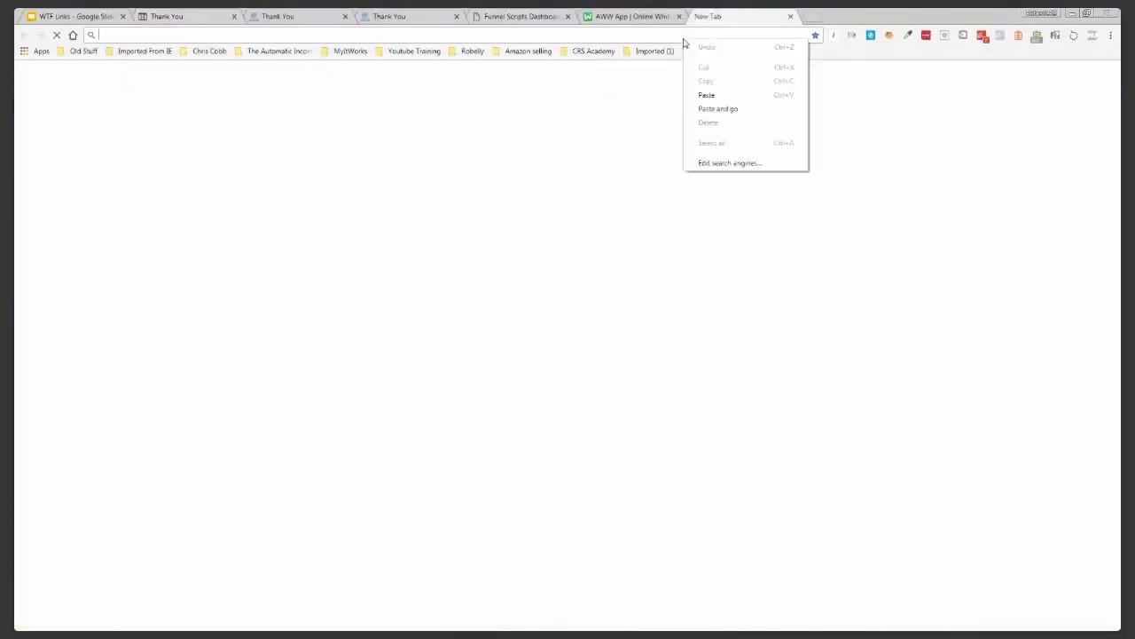
Open the copied affiliate link and review its sales page and free 14-day trial signup
click(723, 109)
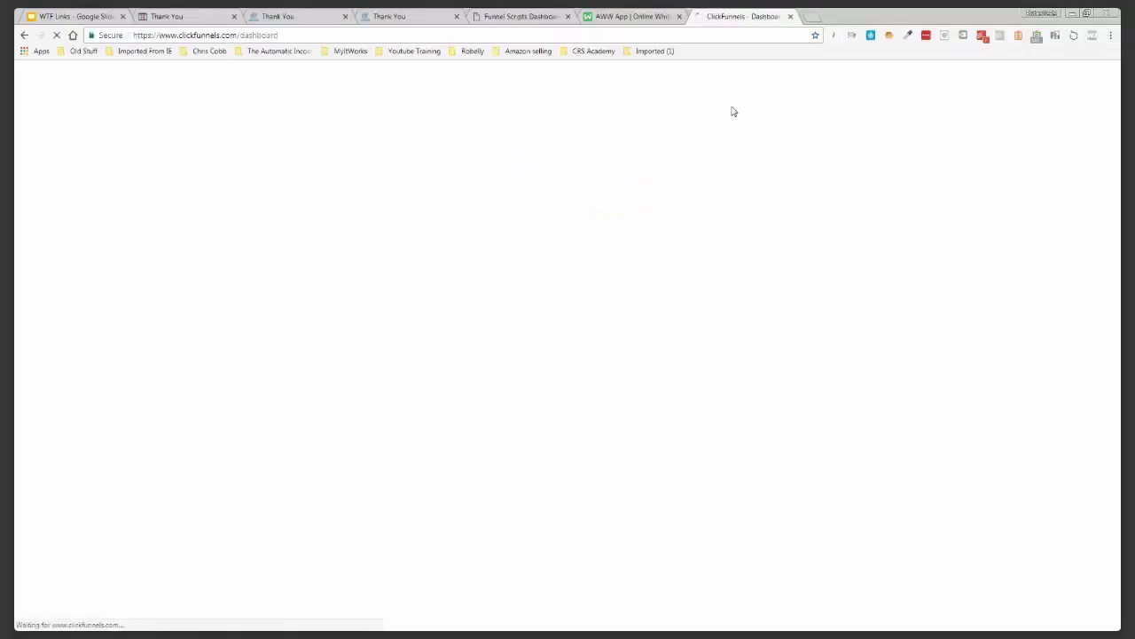
key(ctrl+w)
click(1110, 35)
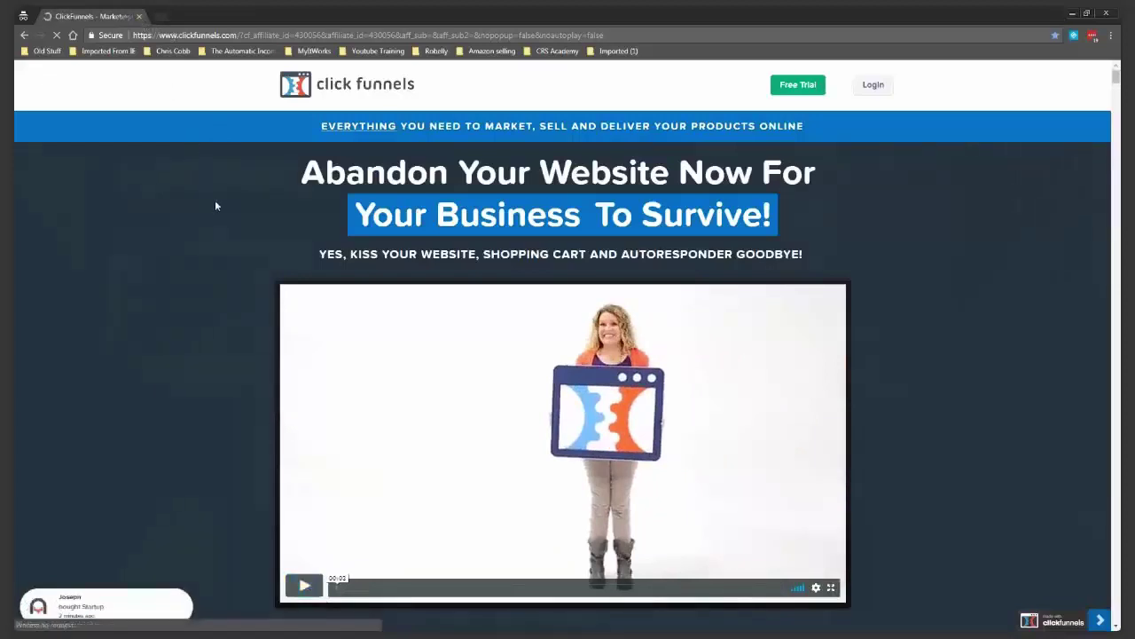
scroll(226, 295, down, 1)
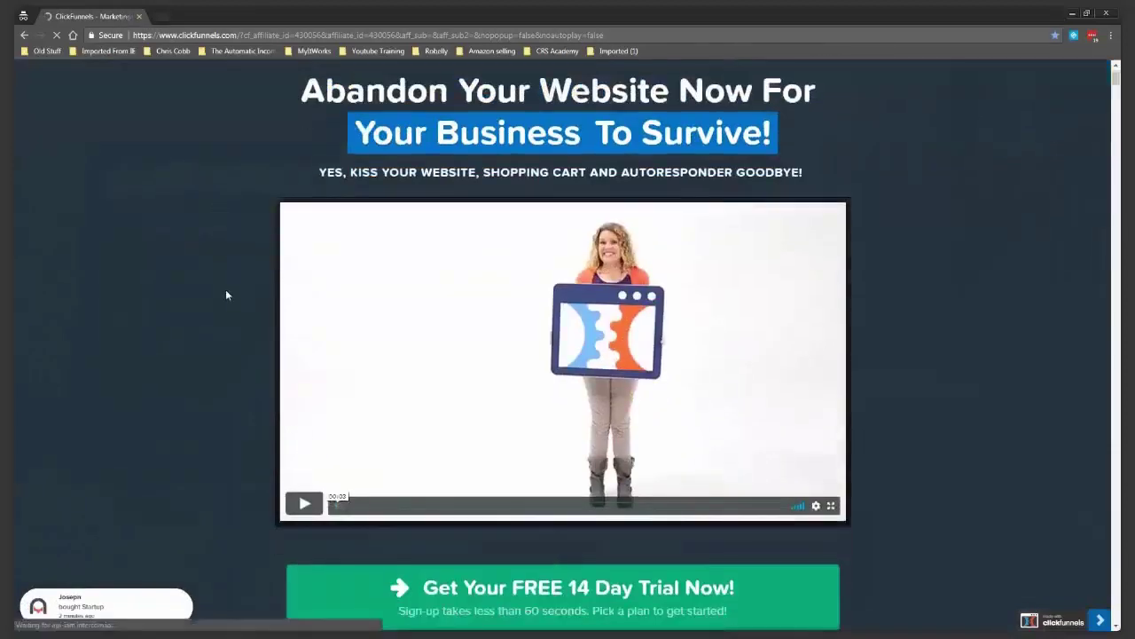
scroll(226, 295, down, 1)
click(480, 495)
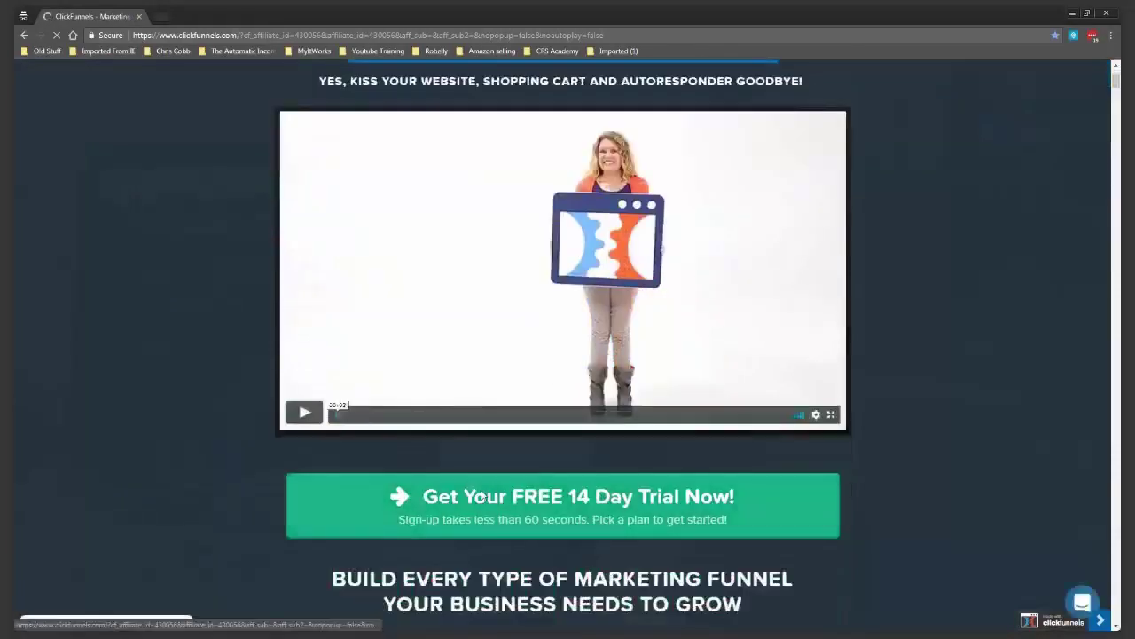
scroll(480, 497, down, 1)
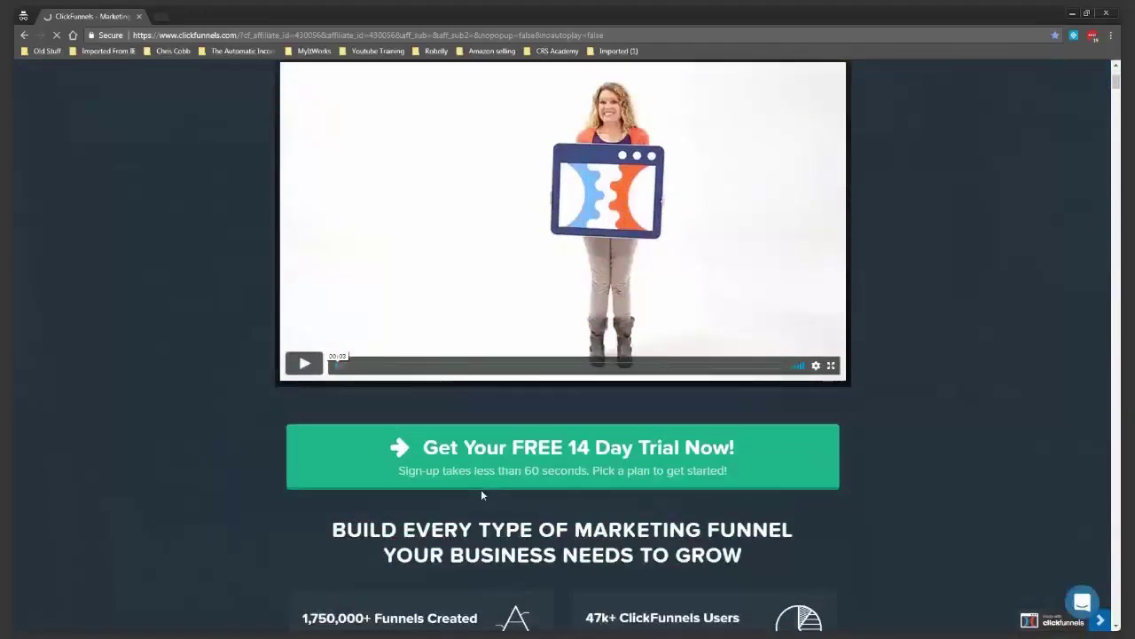
key(alt+Tab)
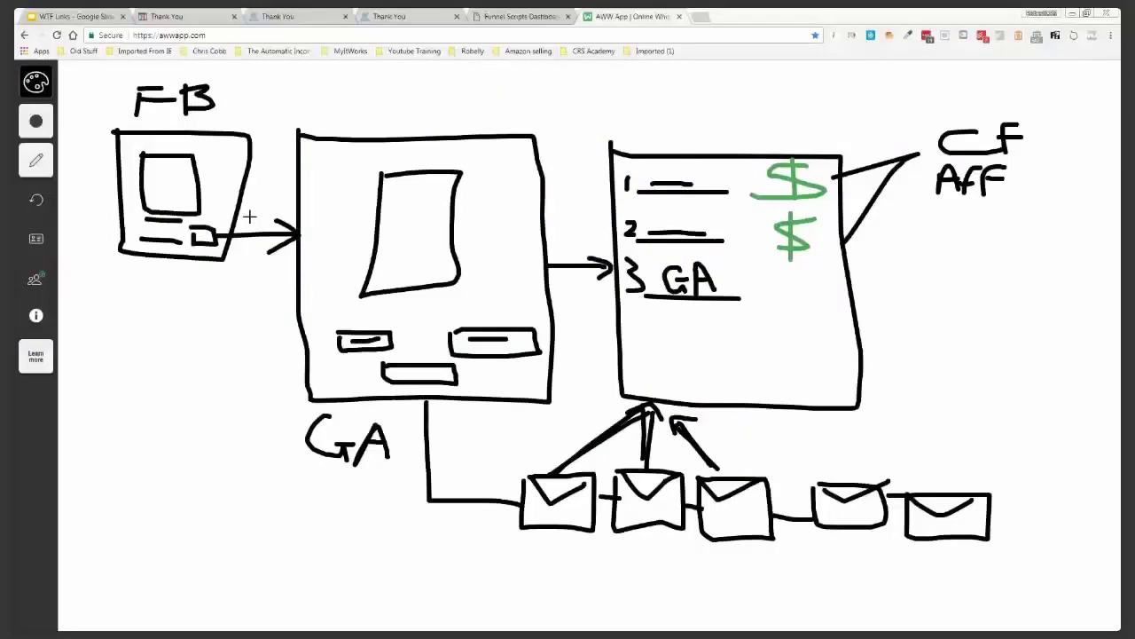
Write $38.80 under CF AFF on the whiteboard and double-underline it
drag(922, 229, 881, 271)
drag(910, 220, 904, 277)
drag(933, 241, 931, 277)
mouse_move(992, 238)
mouse_down()
mouse_move(989, 279)
mouse_move(1036, 253)
mouse_move(1029, 275)
mouse_move(1052, 238)
mouse_move(1060, 275)
mouse_move(1065, 245)
mouse_up()
click(1005, 264)
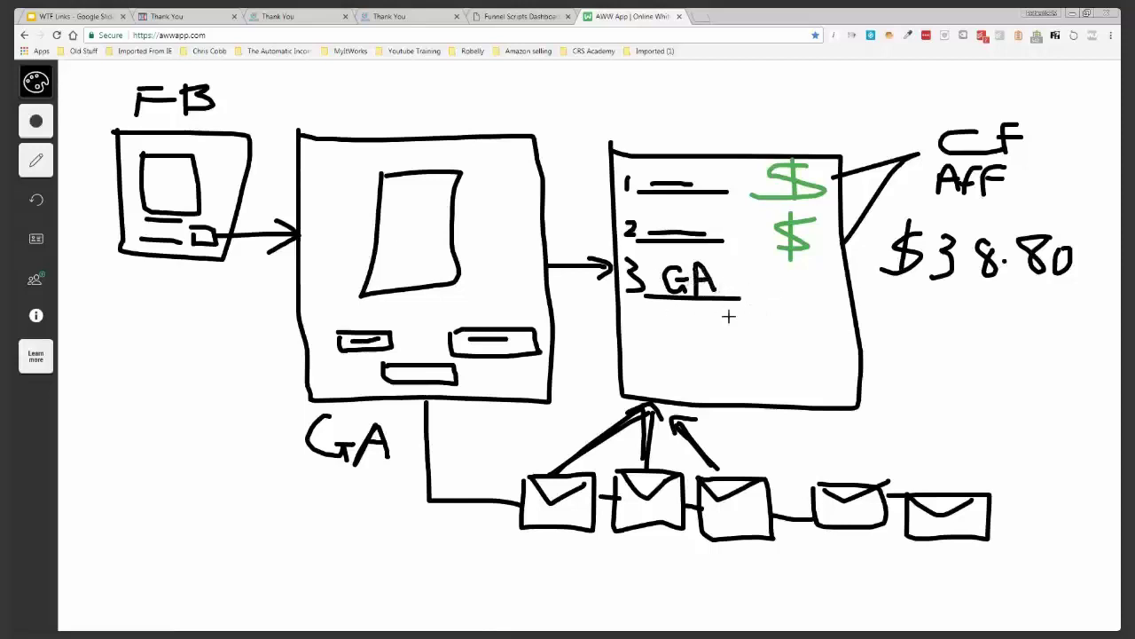
drag(930, 289, 1062, 287)
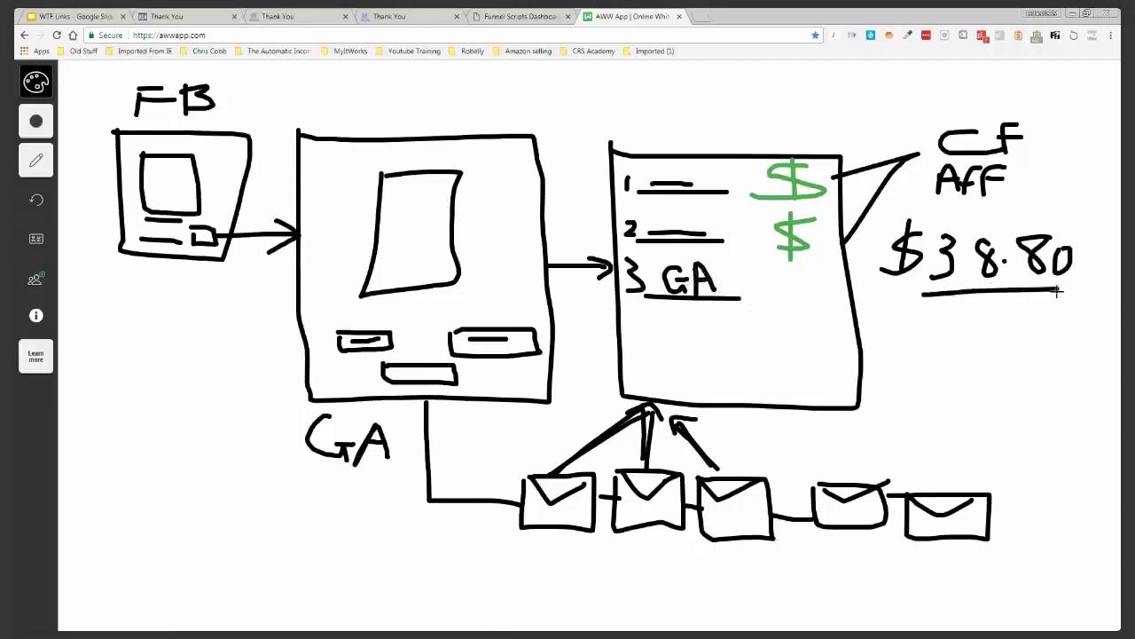
drag(917, 309, 1064, 302)
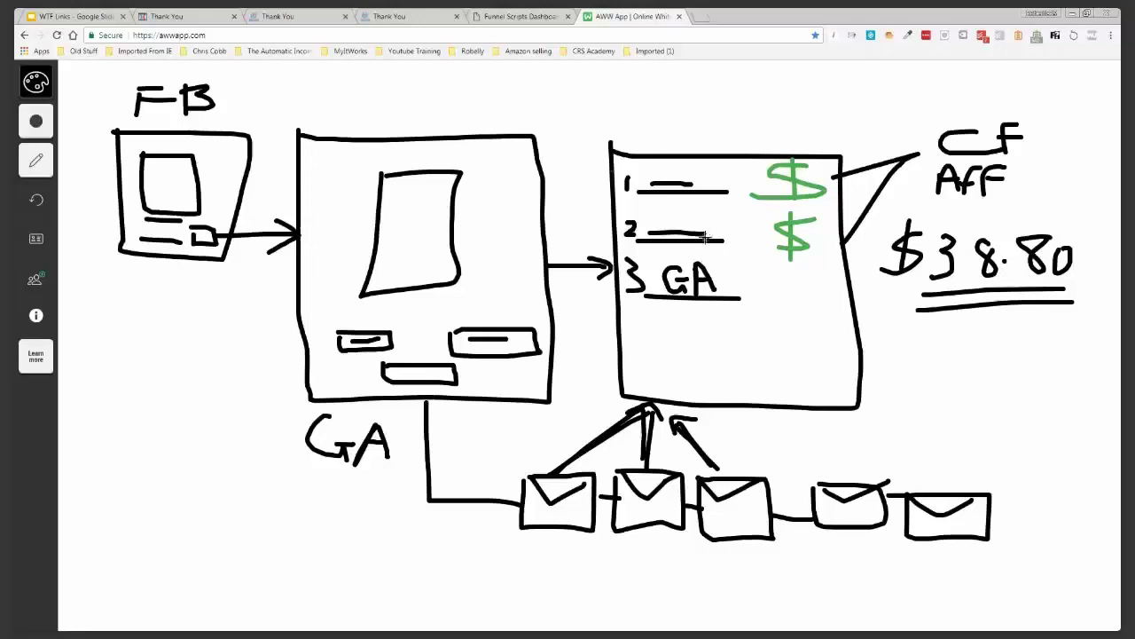
click(444, 17)
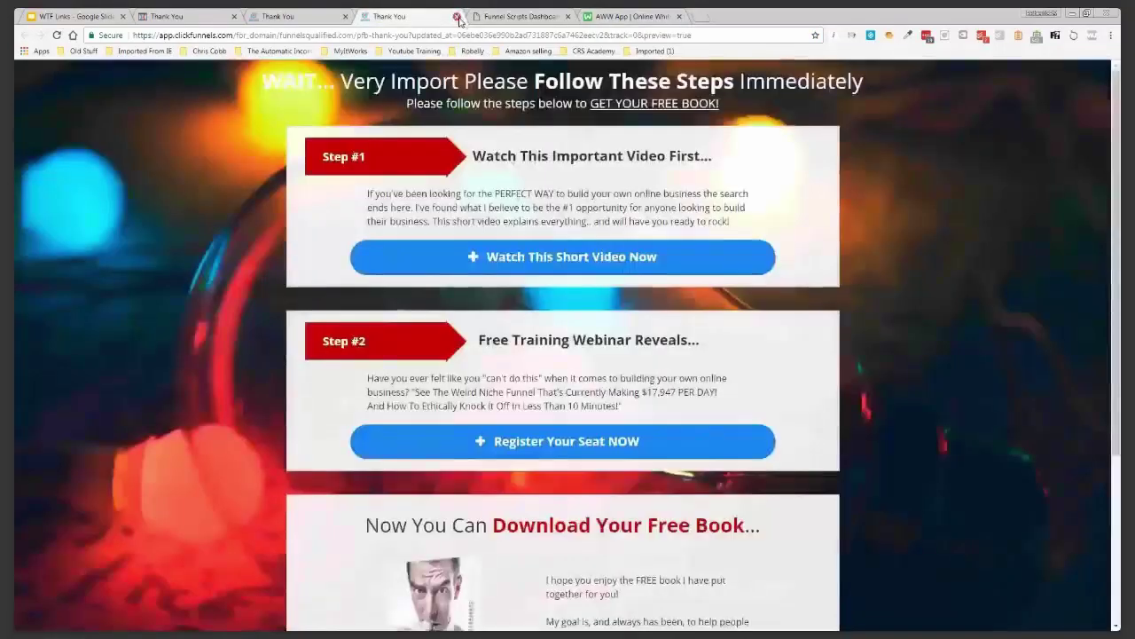
Close the two Thank You preview tabs and exit the page editor, confirming Leave
click(457, 17)
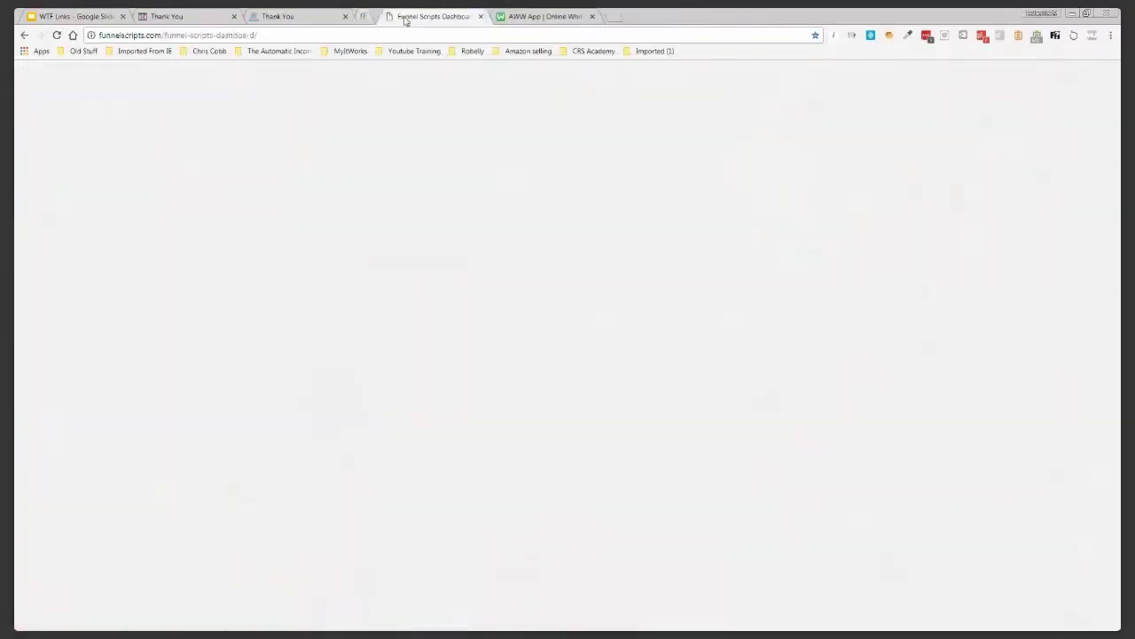
click(345, 17)
click(202, 18)
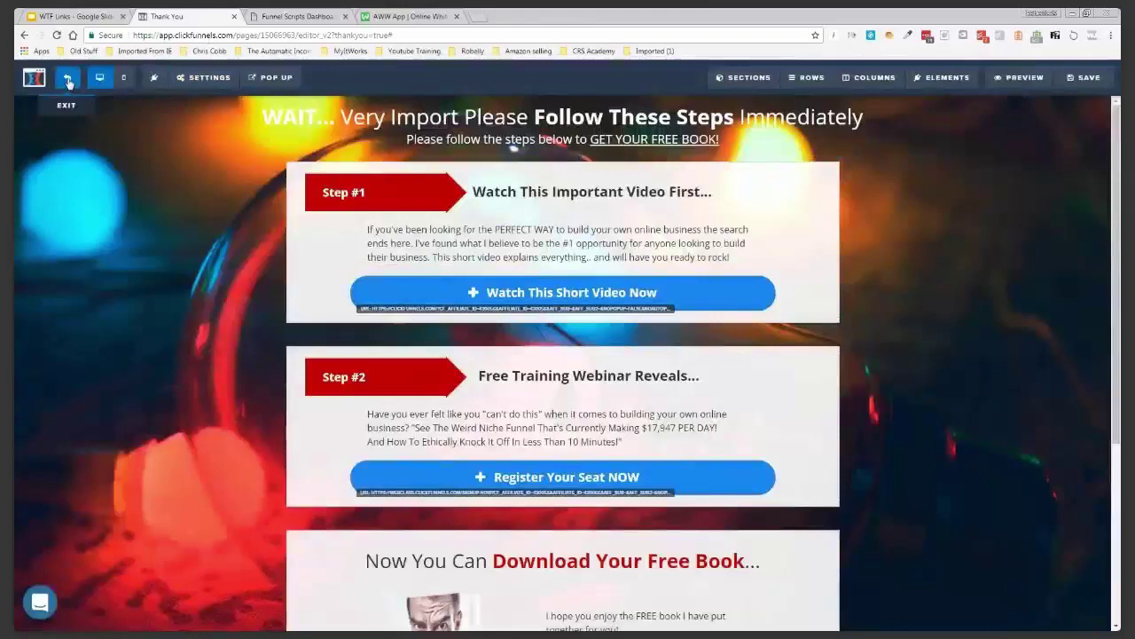
click(68, 80)
click(619, 104)
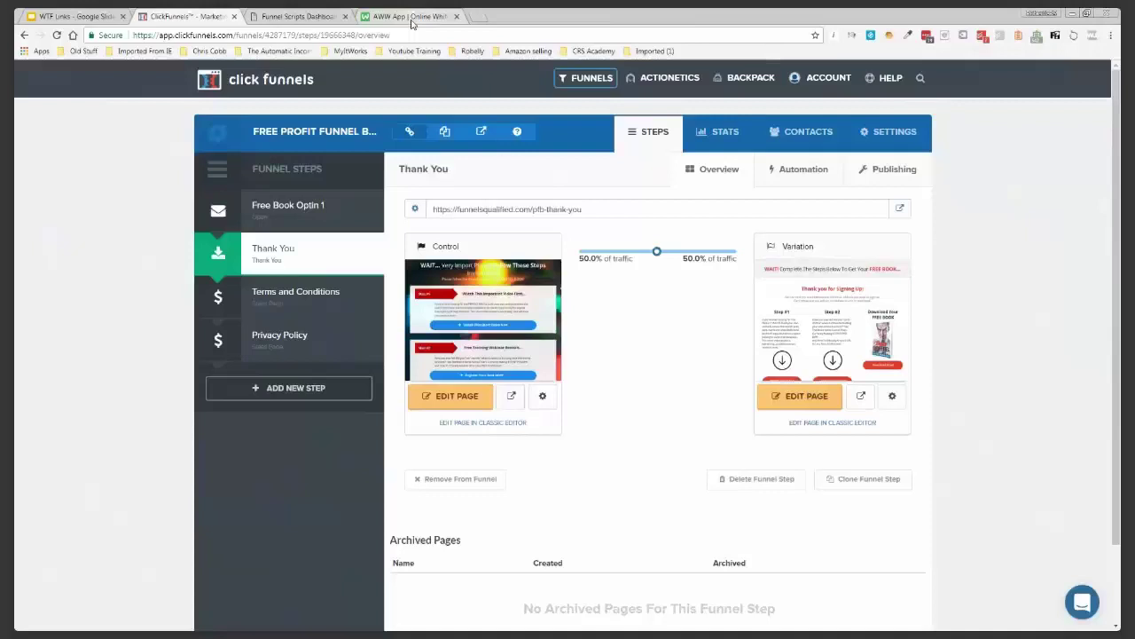
Draw four traffic lines into the FB arrow on the whiteboard funnel diagram
click(411, 19)
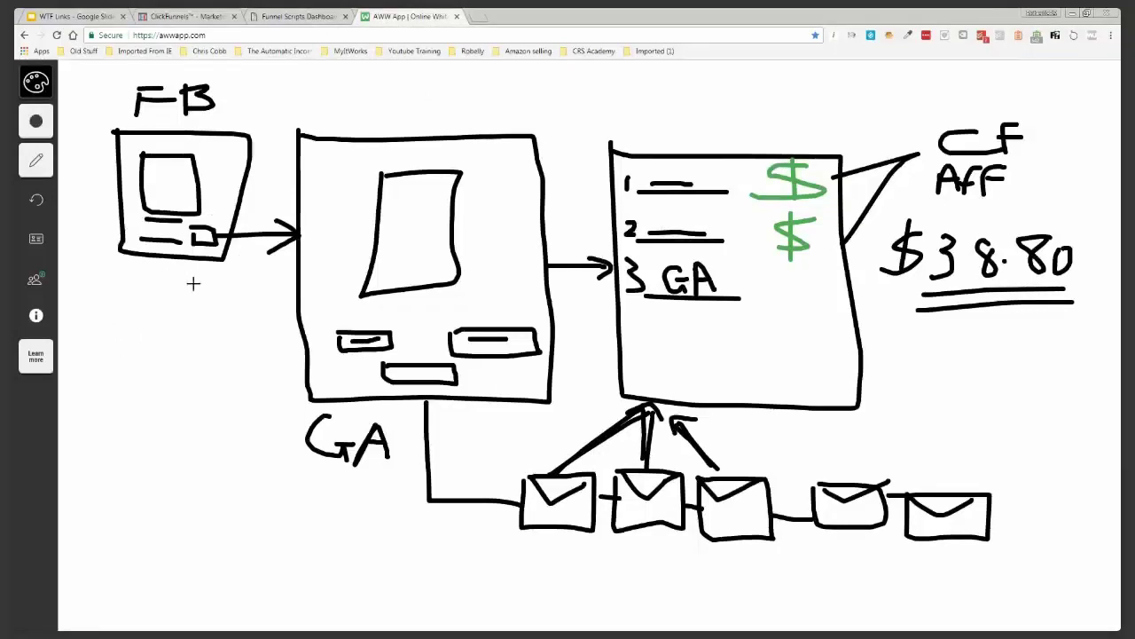
drag(172, 312, 273, 262)
drag(183, 366, 263, 263)
drag(193, 393, 264, 263)
mouse_move(206, 429)
mouse_down()
mouse_move(248, 377)
mouse_move(264, 264)
mouse_move(282, 301)
mouse_up()
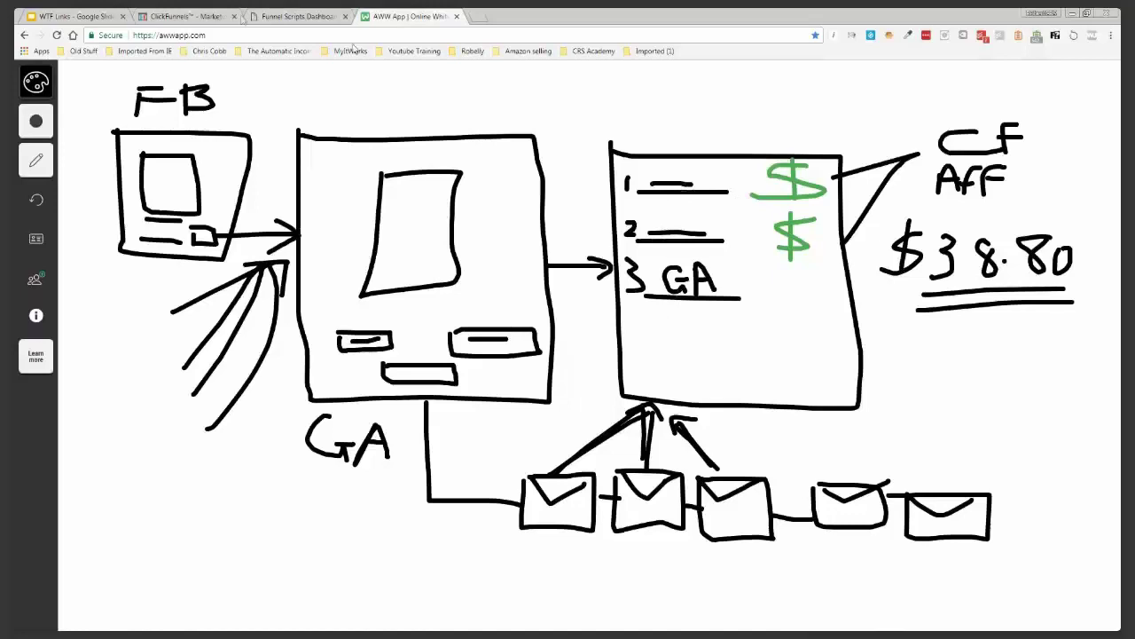
click(205, 17)
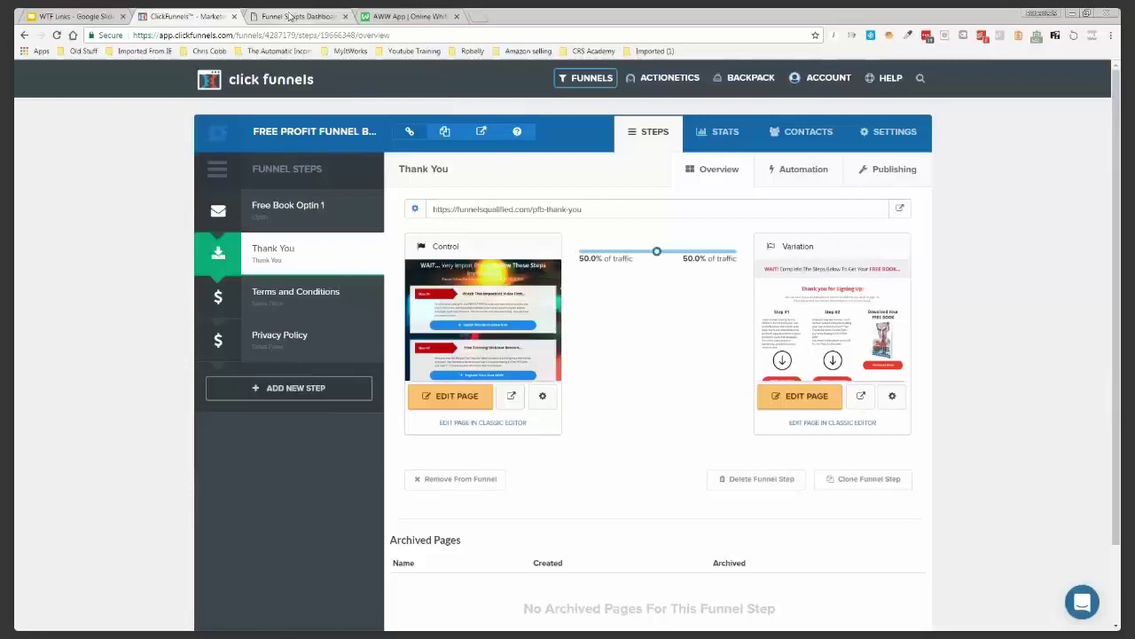
click(294, 16)
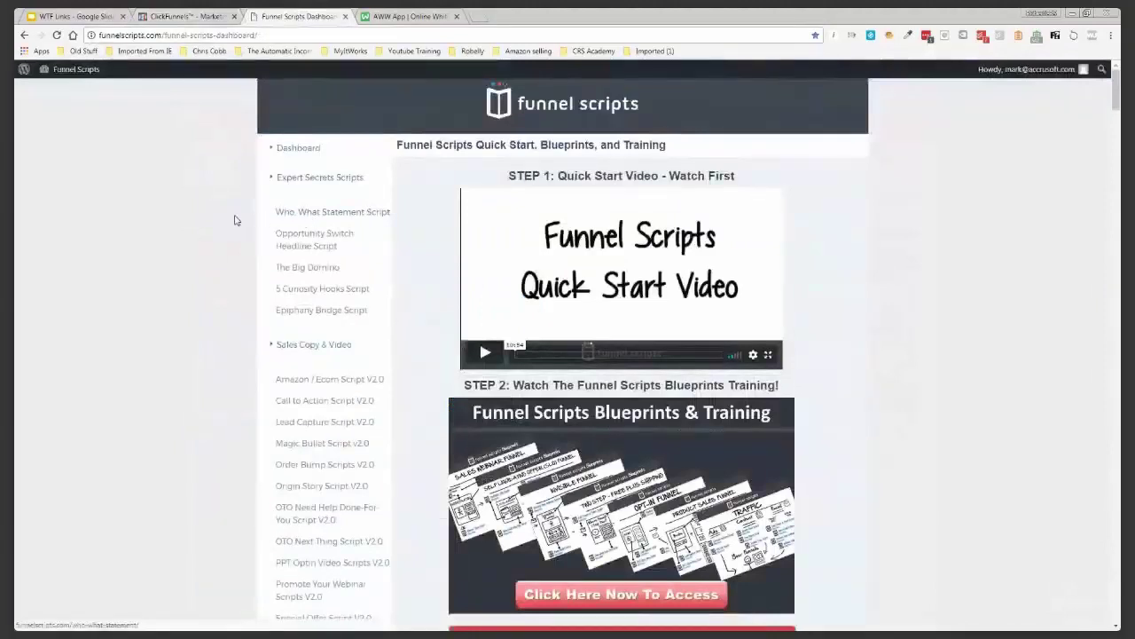
Return from the Funnel Scripts dashboard to the AWW App funnel diagram
click(406, 18)
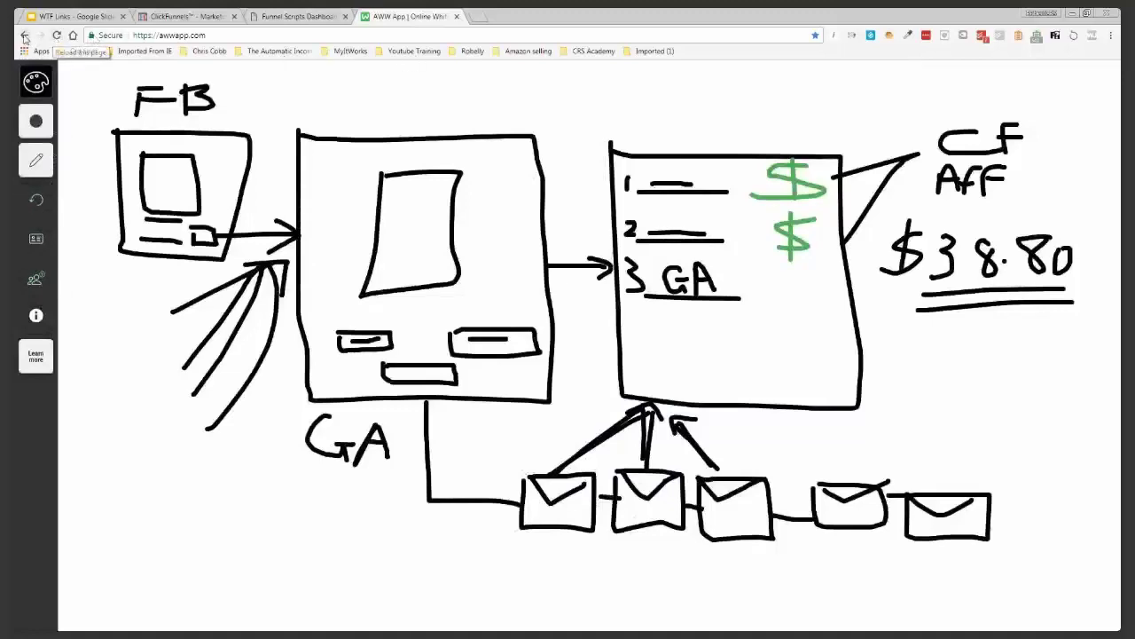
Reload AWW App as a blank board and place the e.ggtimer tab after it
click(56, 36)
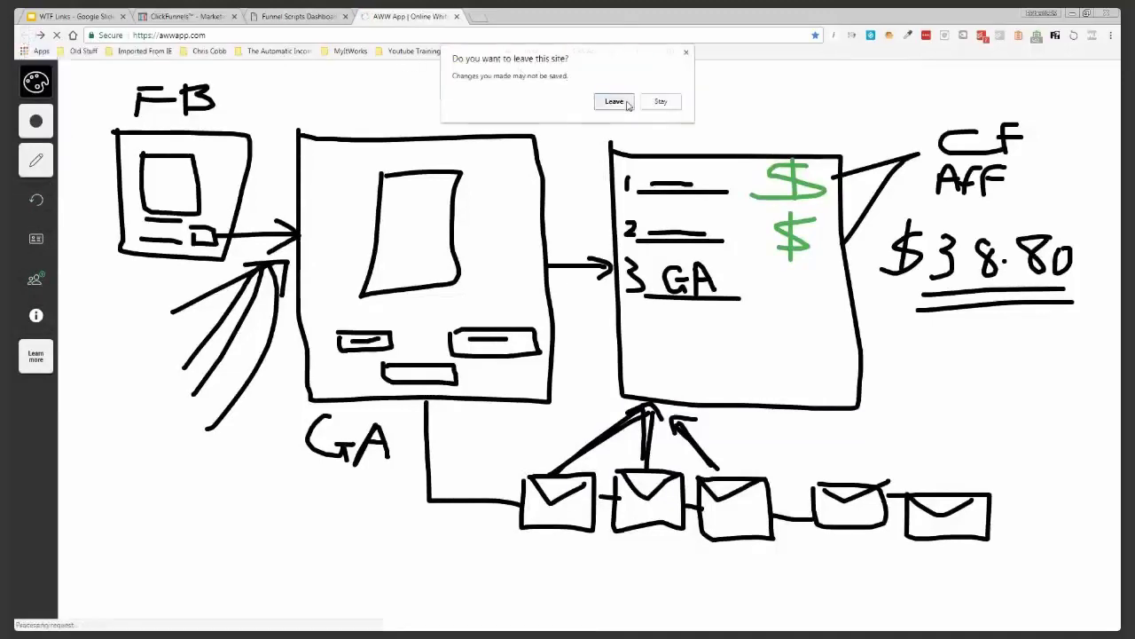
click(626, 104)
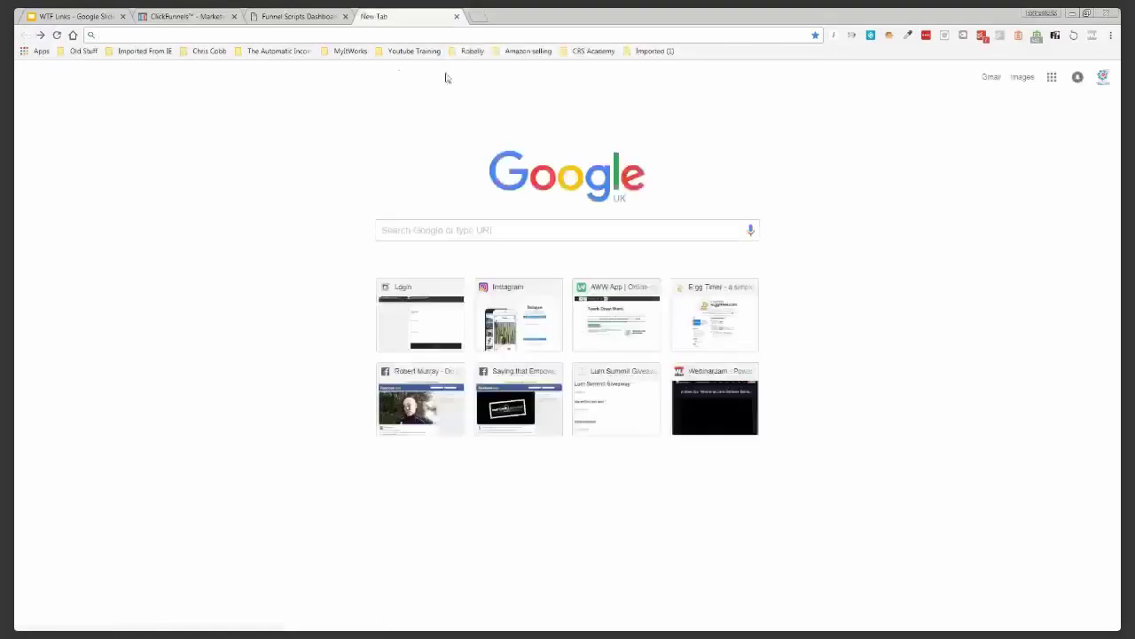
click(40, 37)
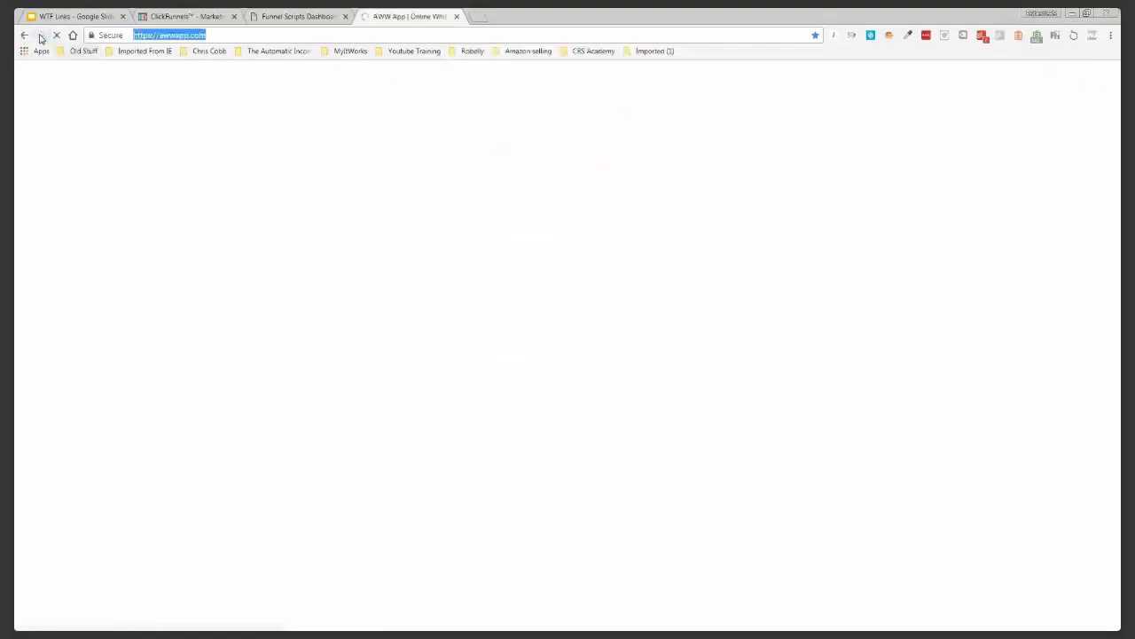
click(404, 282)
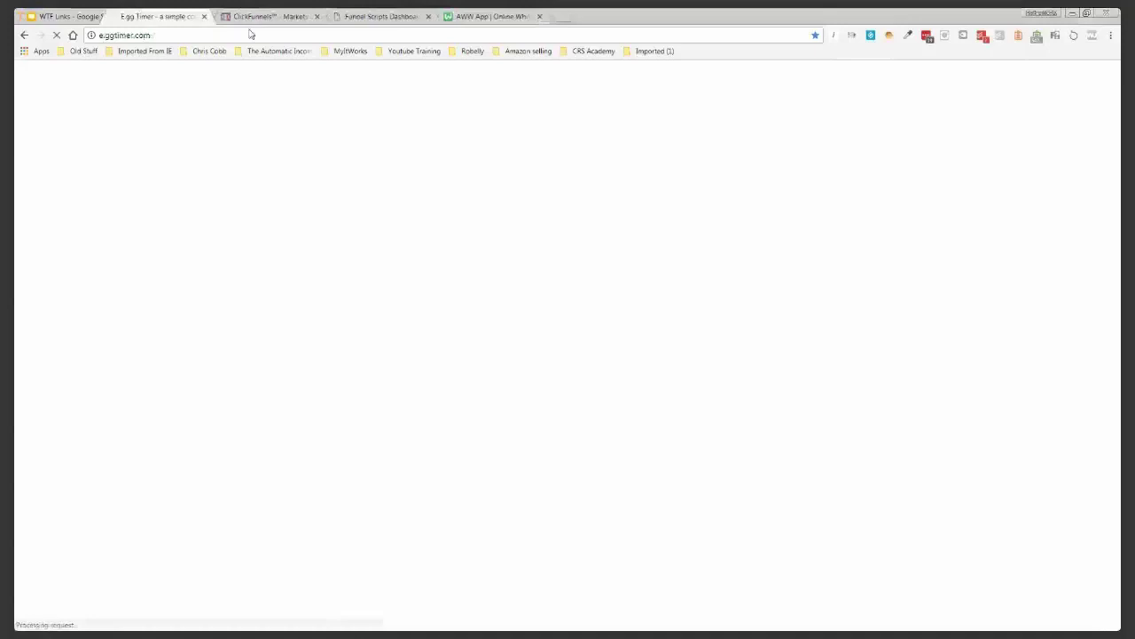
drag(249, 33, 559, 18)
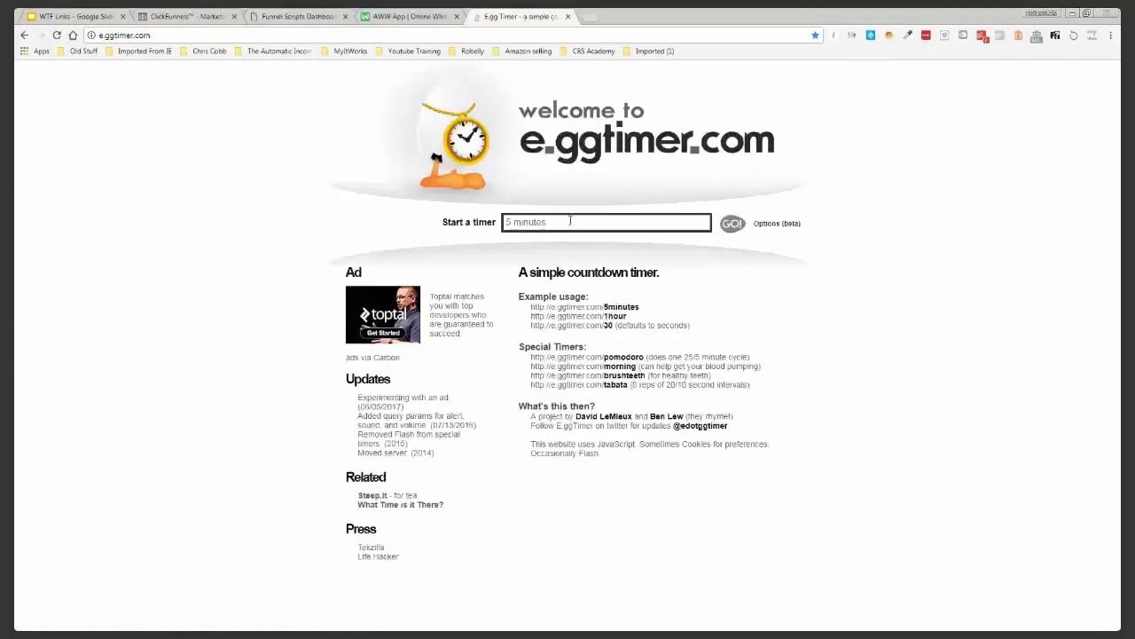
Change the E.ggTimer countdown from 5 minutes to 25 minutes
click(508, 221)
text(1)
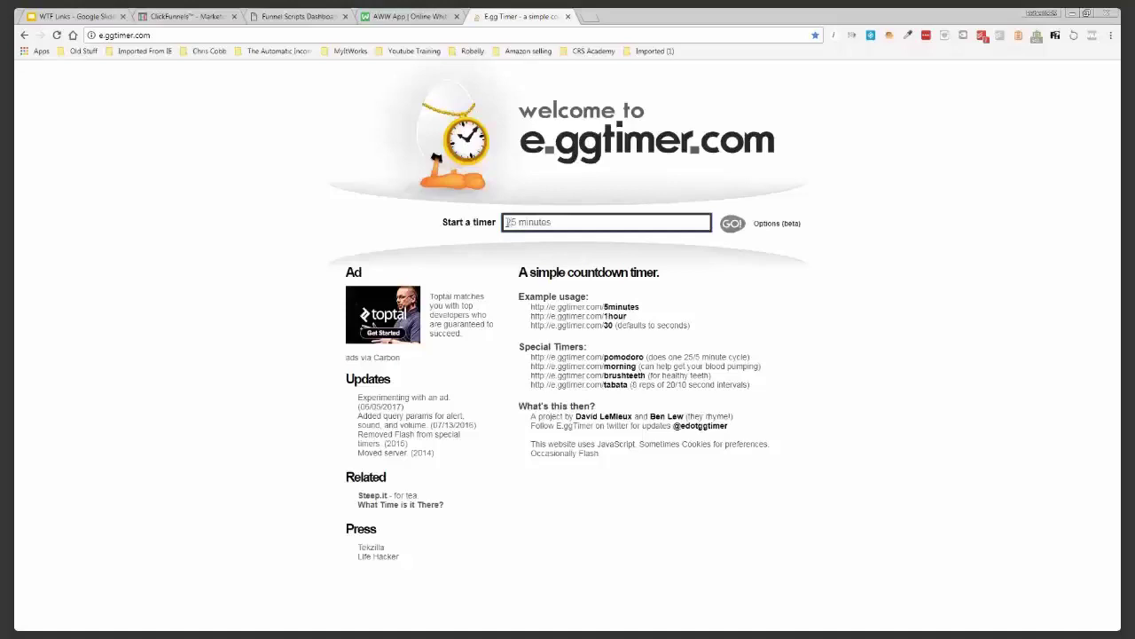
Browse the Funnel Scripts dashboard and open Webinar Optin Script V2.0
click(303, 21)
scroll(430, 255, down, 3)
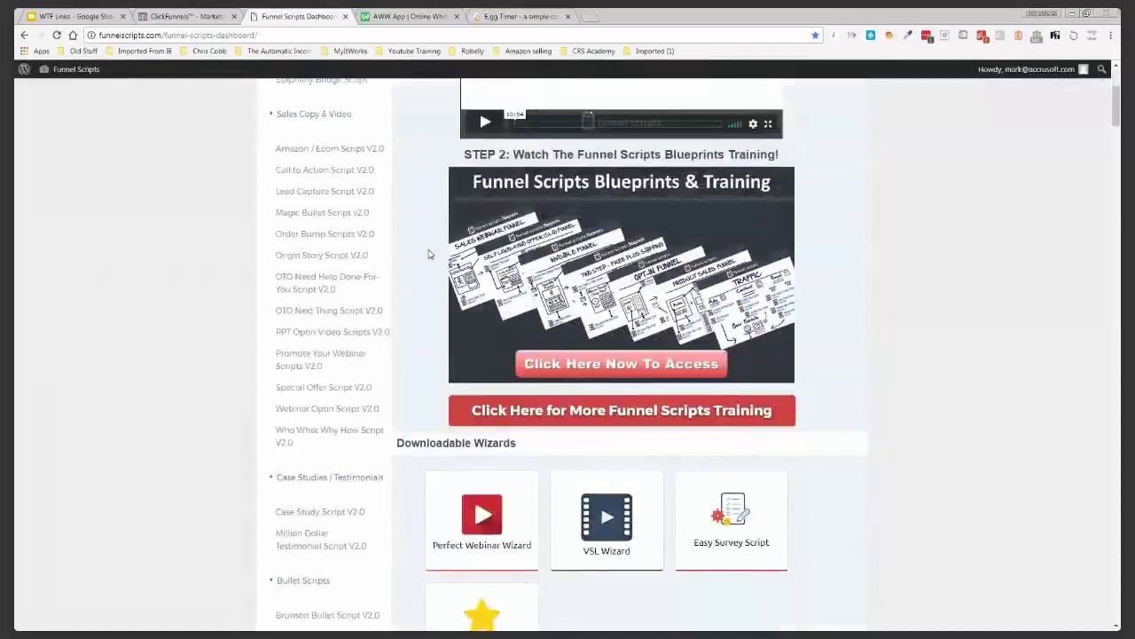
scroll(429, 255, up, 1)
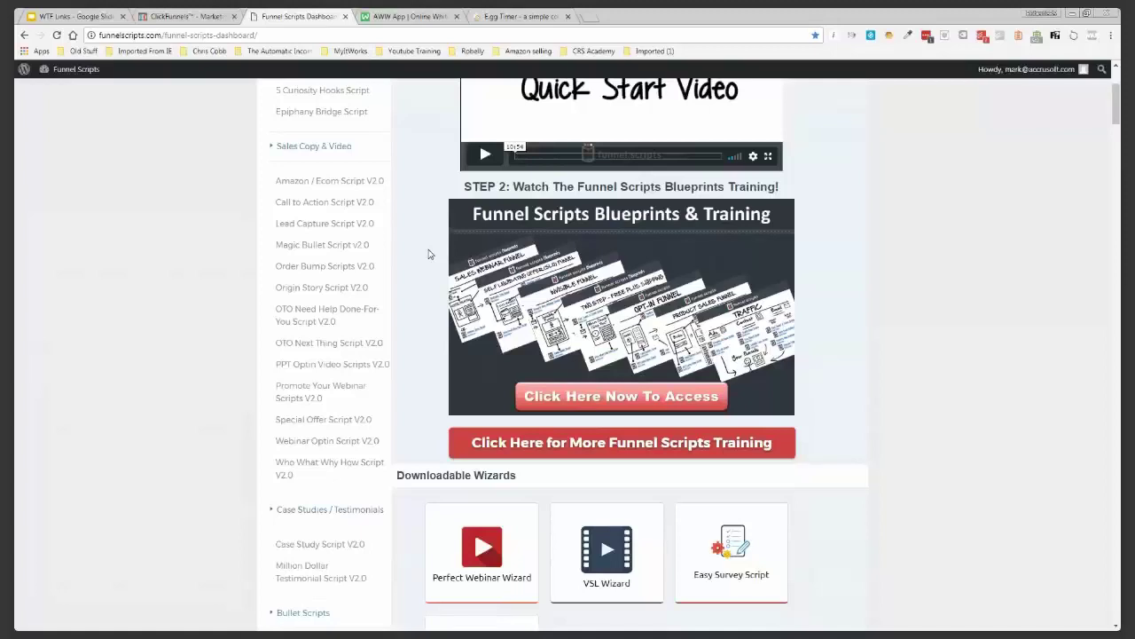
scroll(428, 254, down, 2)
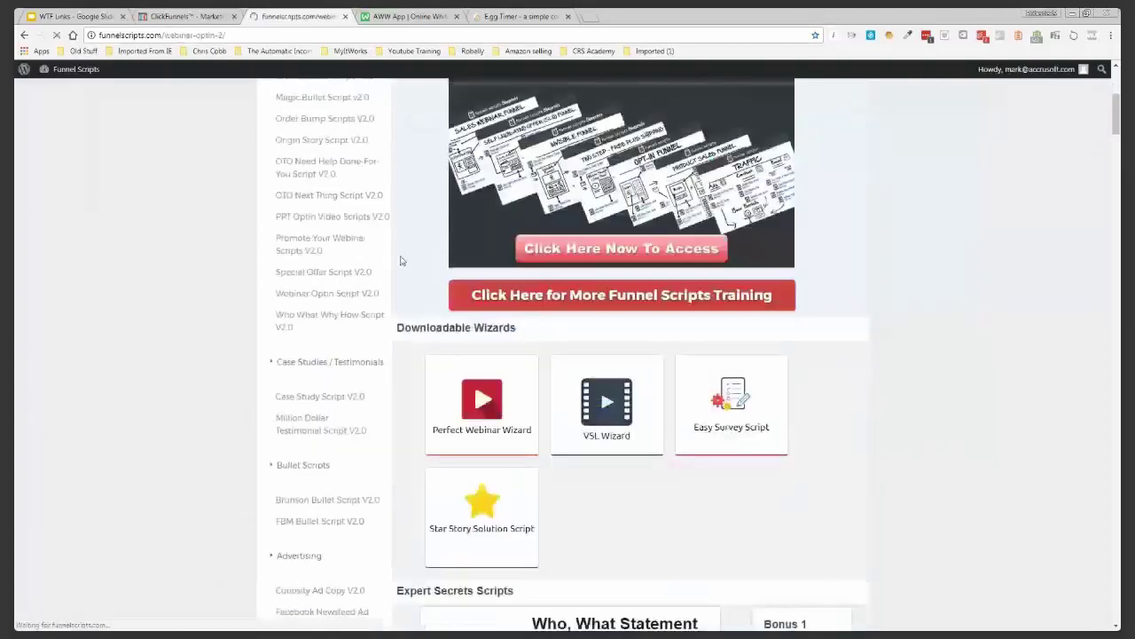
click(328, 293)
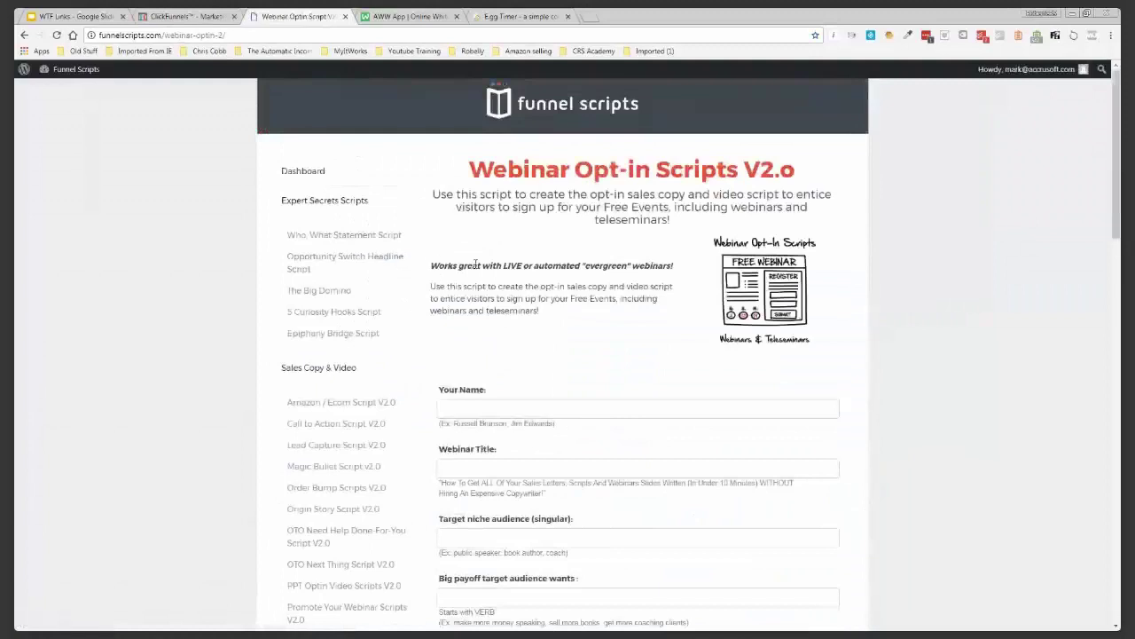
Look over the Webinar Opt-in Scripts page, then open Promote Your Webinar Scripts V2.0
scroll(475, 263, down, 1)
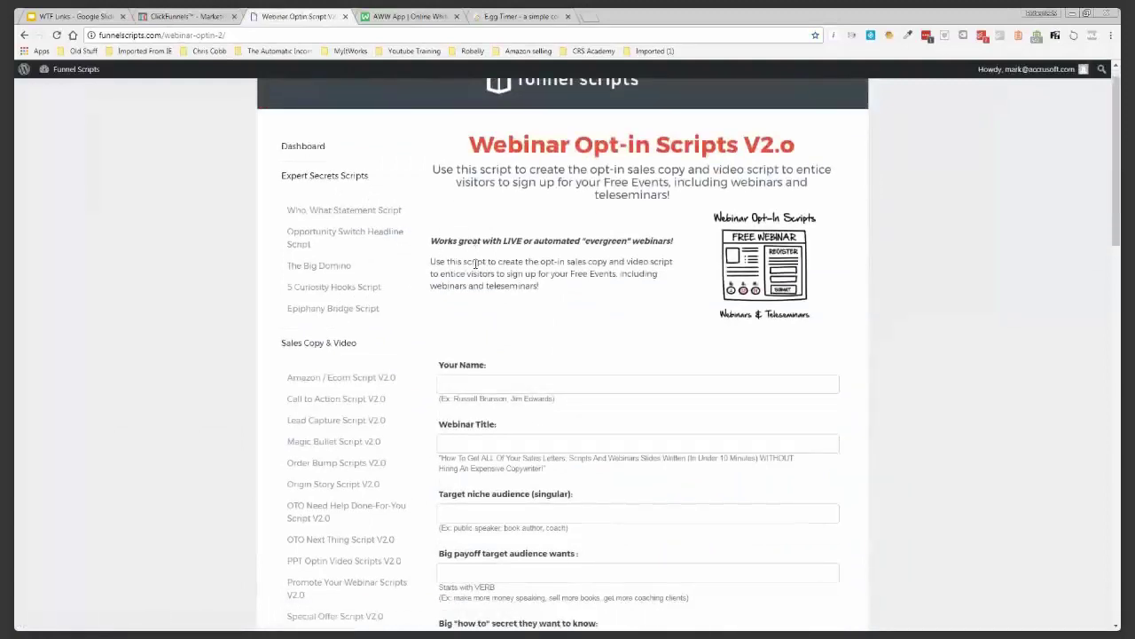
scroll(420, 227, down, 5)
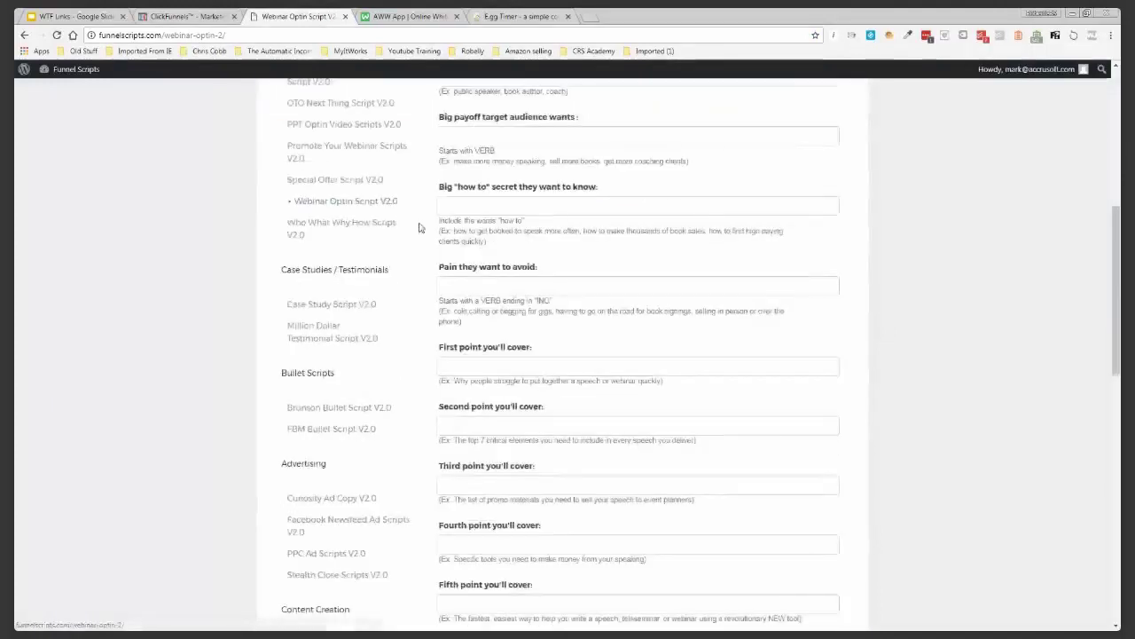
scroll(368, 263, up, 1)
click(368, 264)
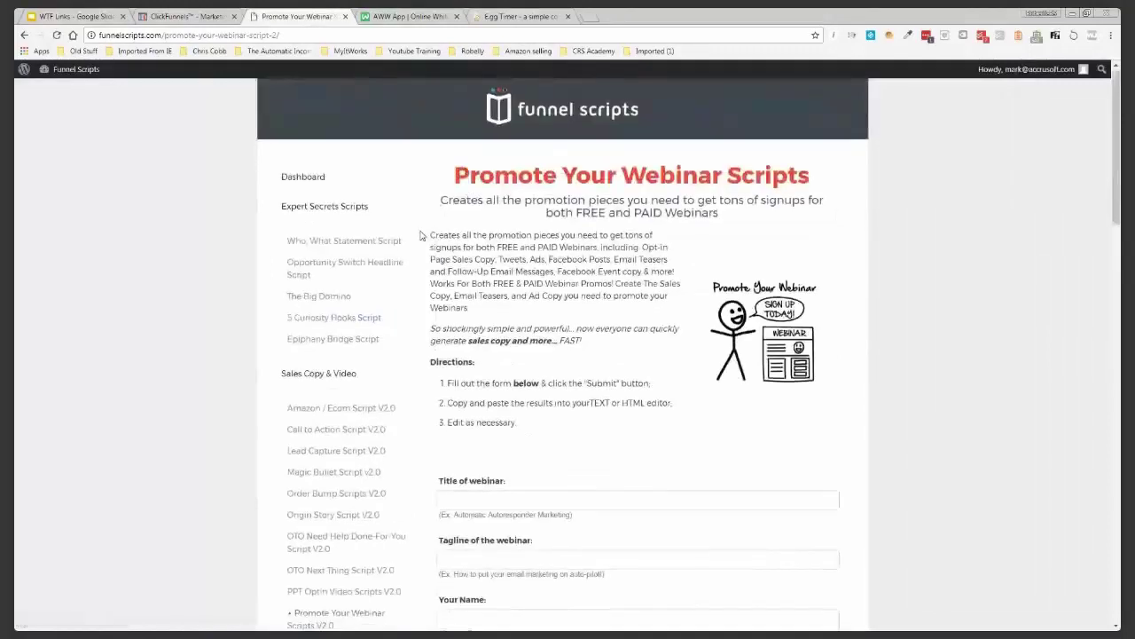
Scroll through the Promote Your Webinar form and open Webinar Follow Up Scripts V2.0
scroll(422, 235, down, 3)
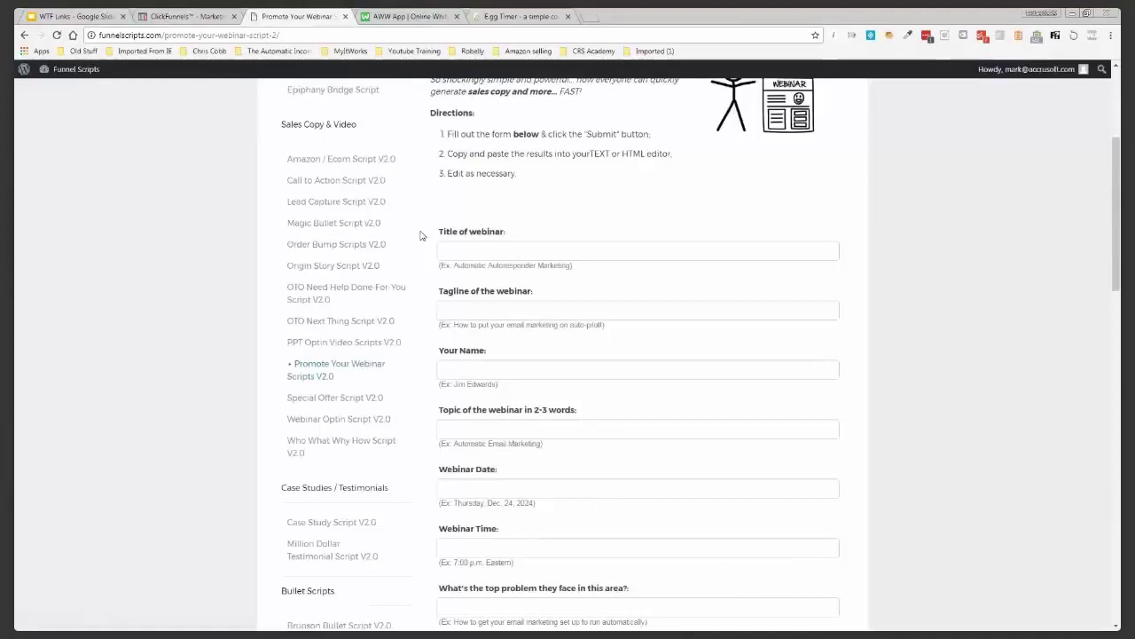
scroll(421, 235, down, 8)
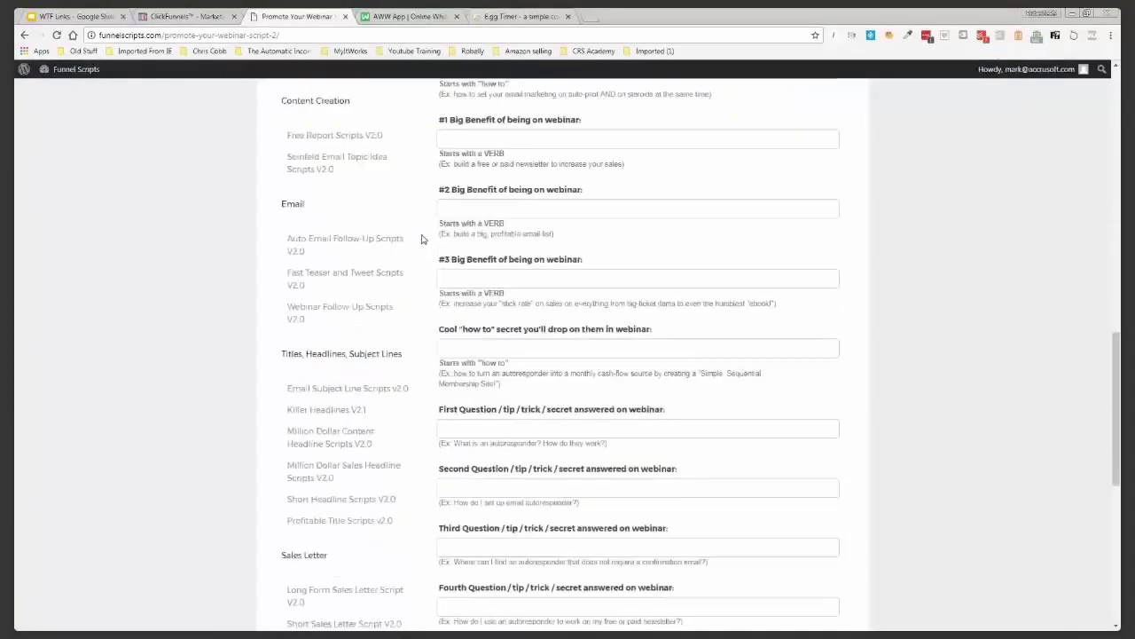
scroll(422, 239, down, 1)
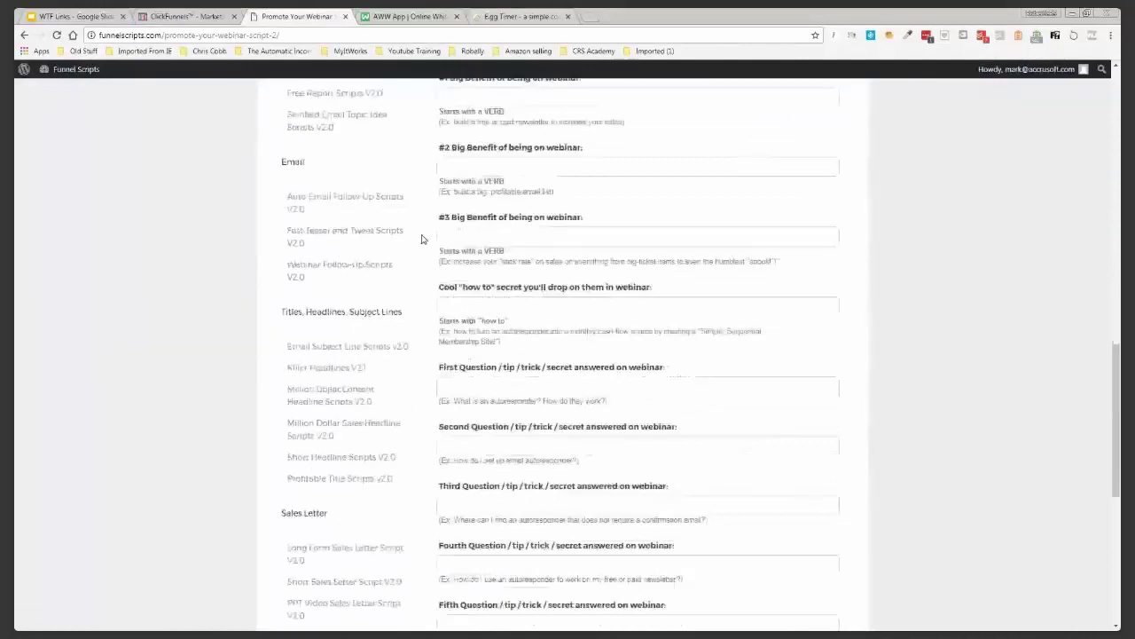
scroll(422, 239, down, 1)
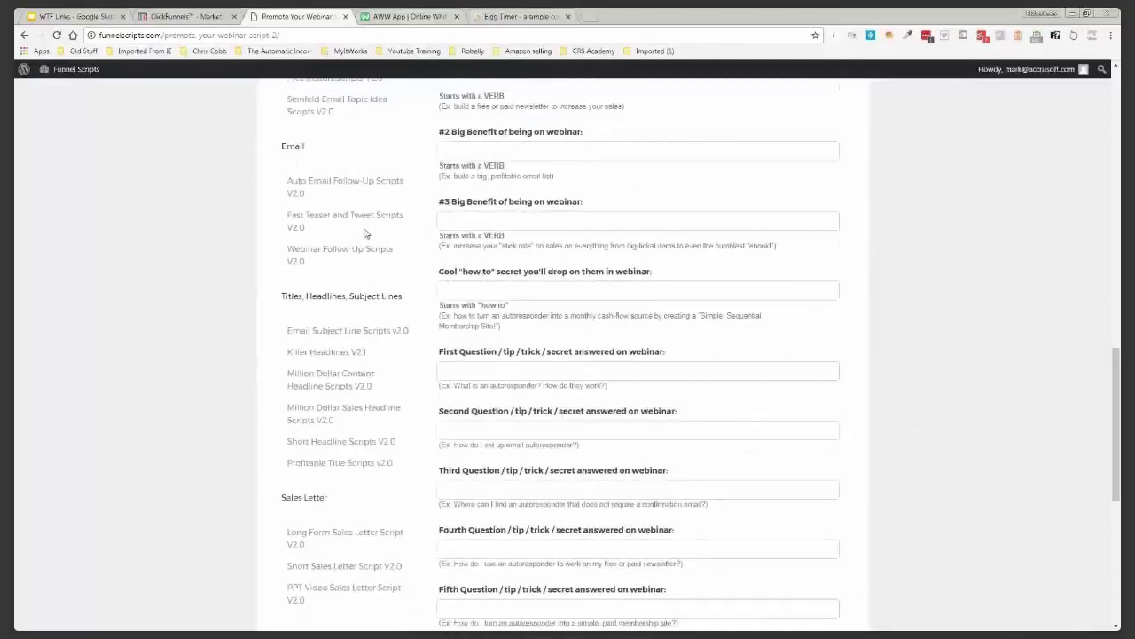
click(341, 251)
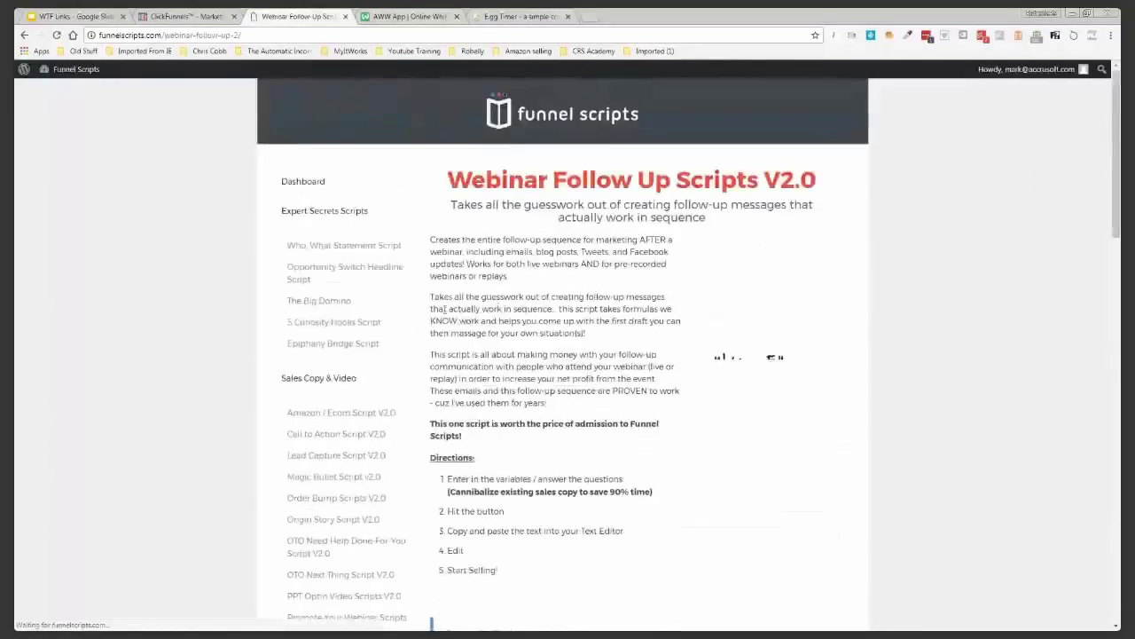
Scroll the empty Webinar Follow-Up Scripts form and try building it without inputs
scroll(444, 306, down, 4)
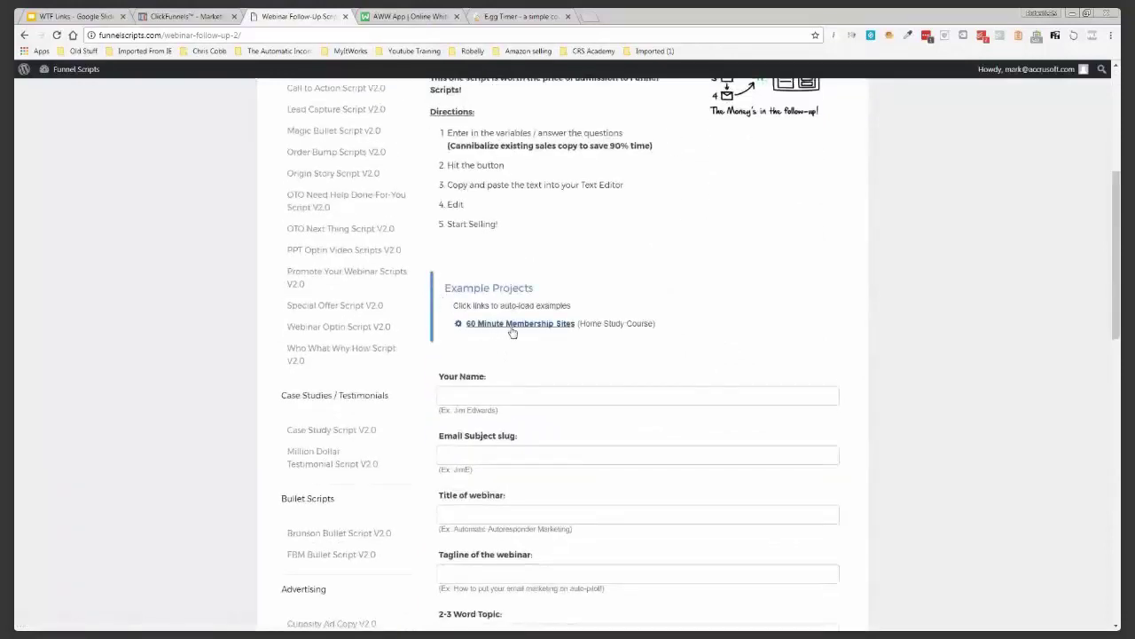
scroll(425, 273, down, 1)
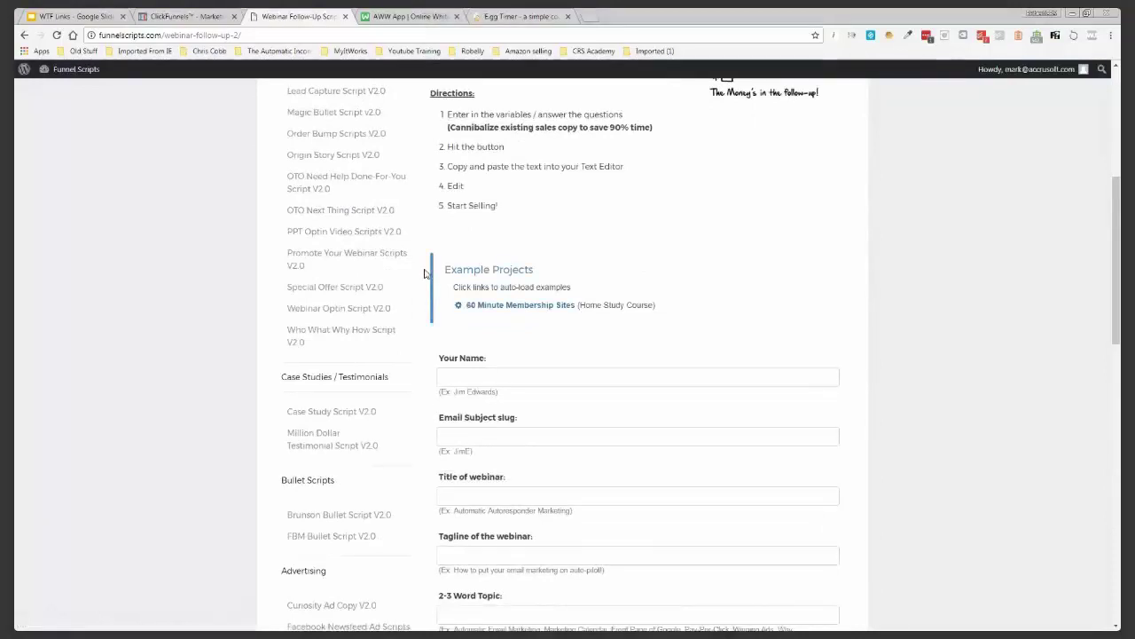
scroll(444, 355, down, 10)
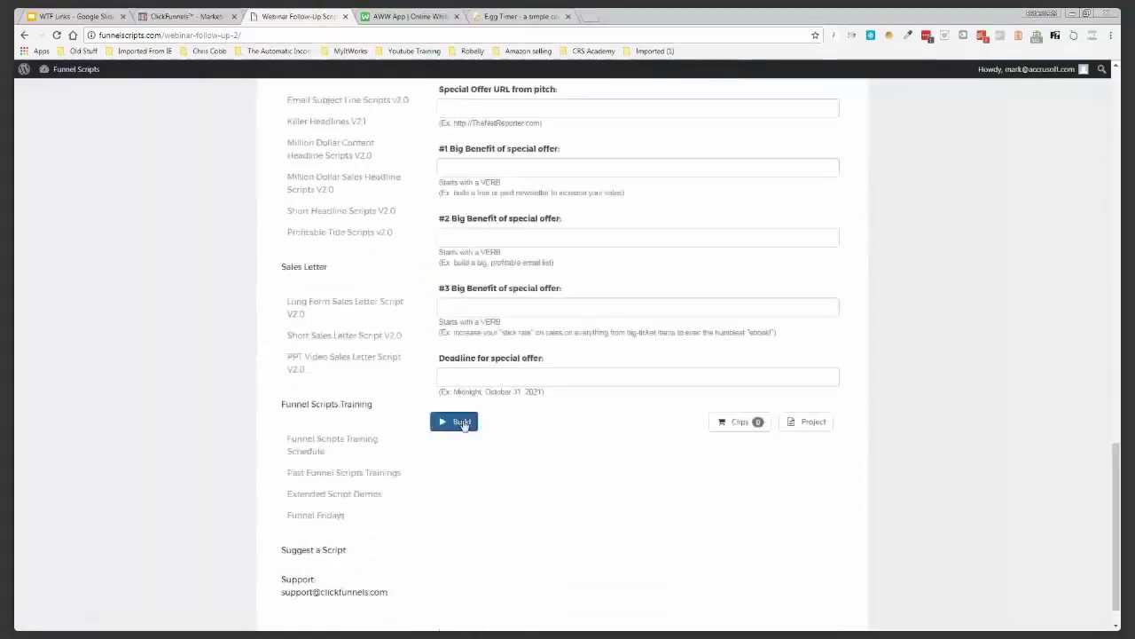
click(462, 422)
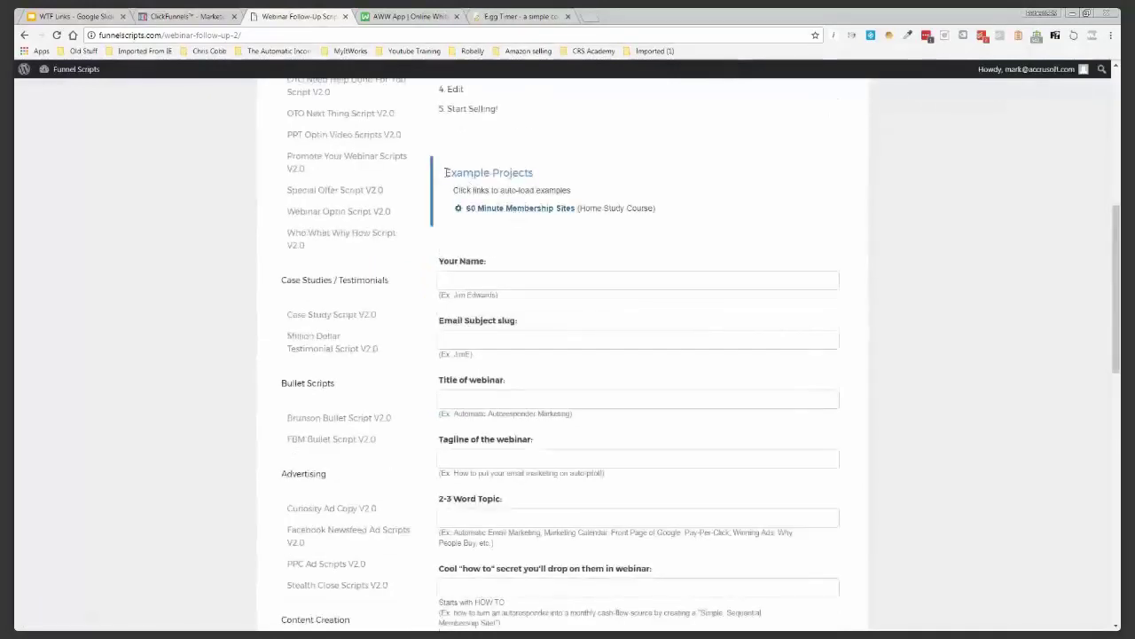
Load the 60 Minute Membership Sites example answers and generate the follow-up emails
click(507, 208)
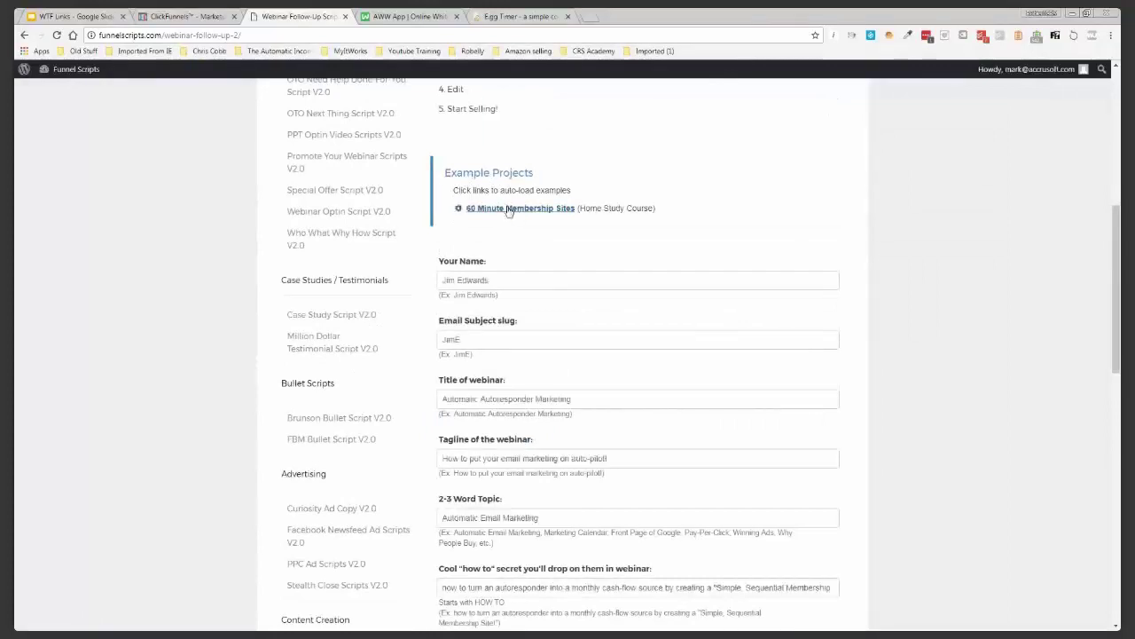
scroll(426, 255, down, 1)
scroll(426, 255, down, 1)
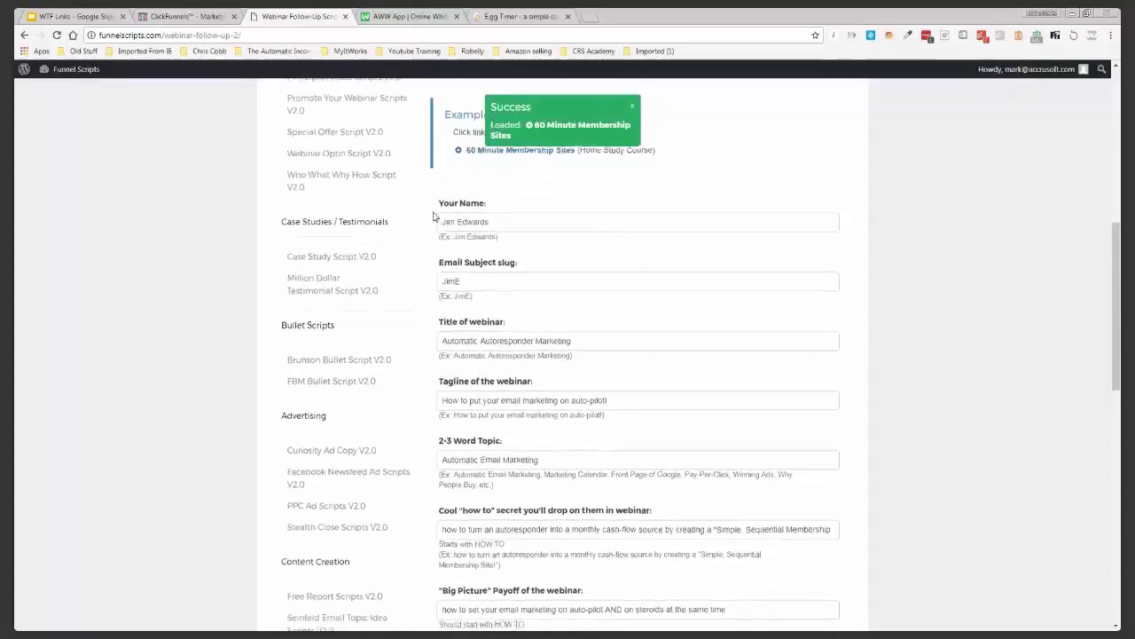
scroll(434, 215, down, 1)
scroll(434, 215, down, 4)
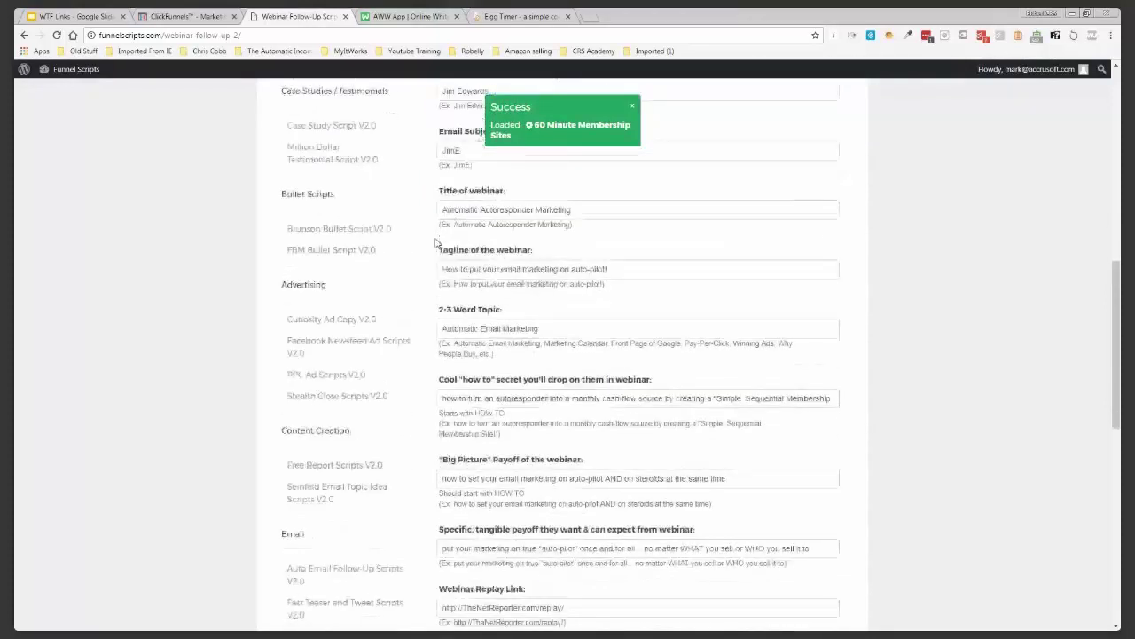
scroll(435, 242, down, 6)
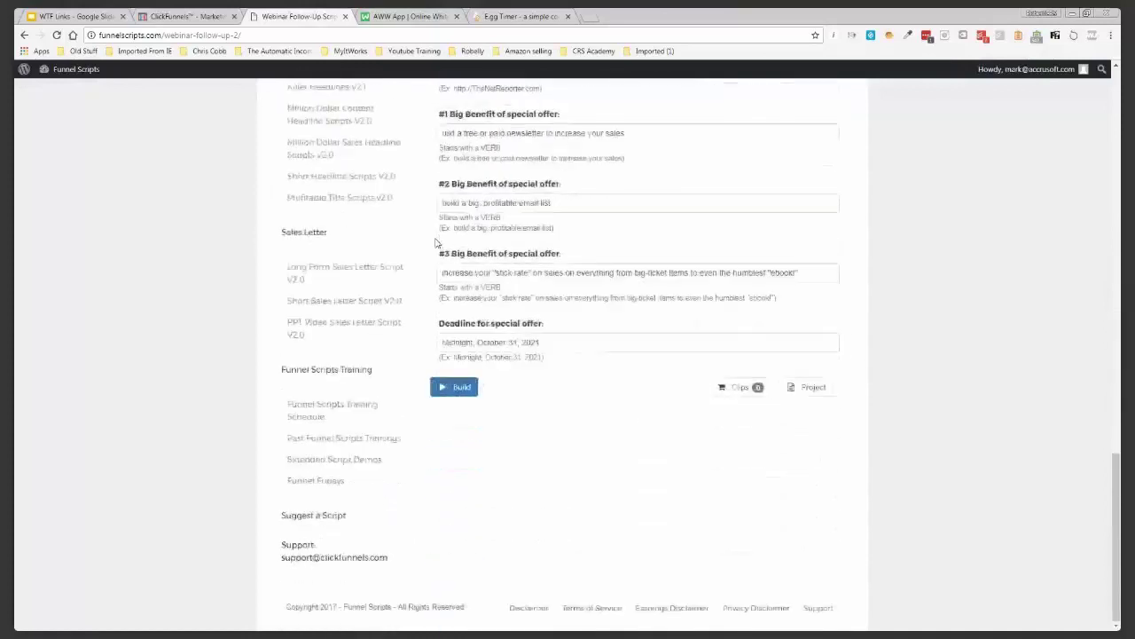
click(443, 388)
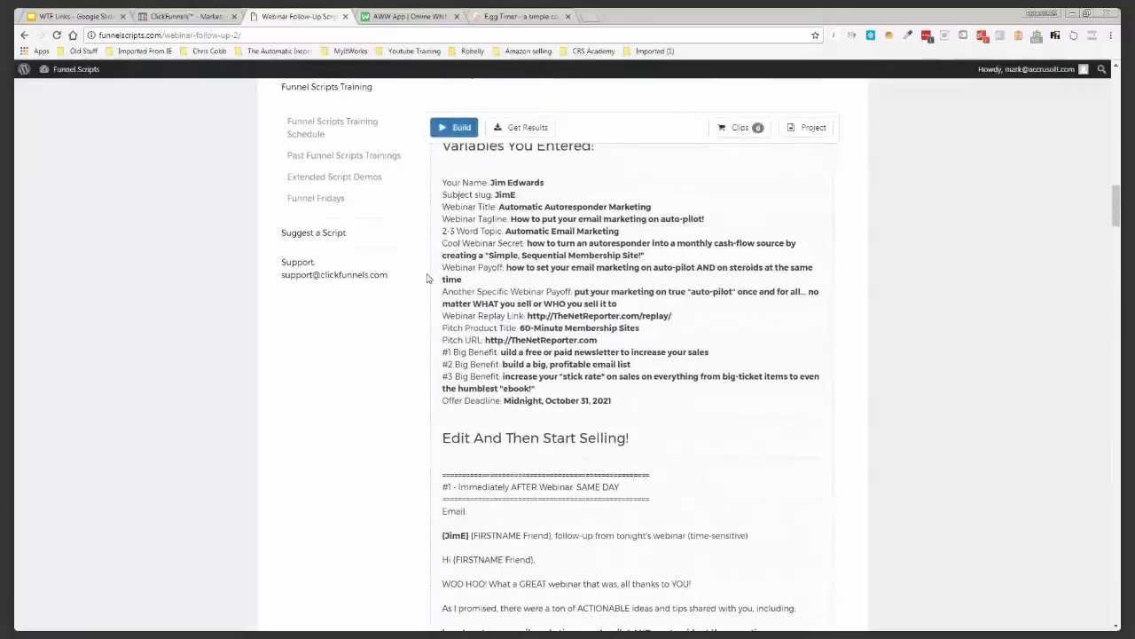
scroll(426, 279, down, 4)
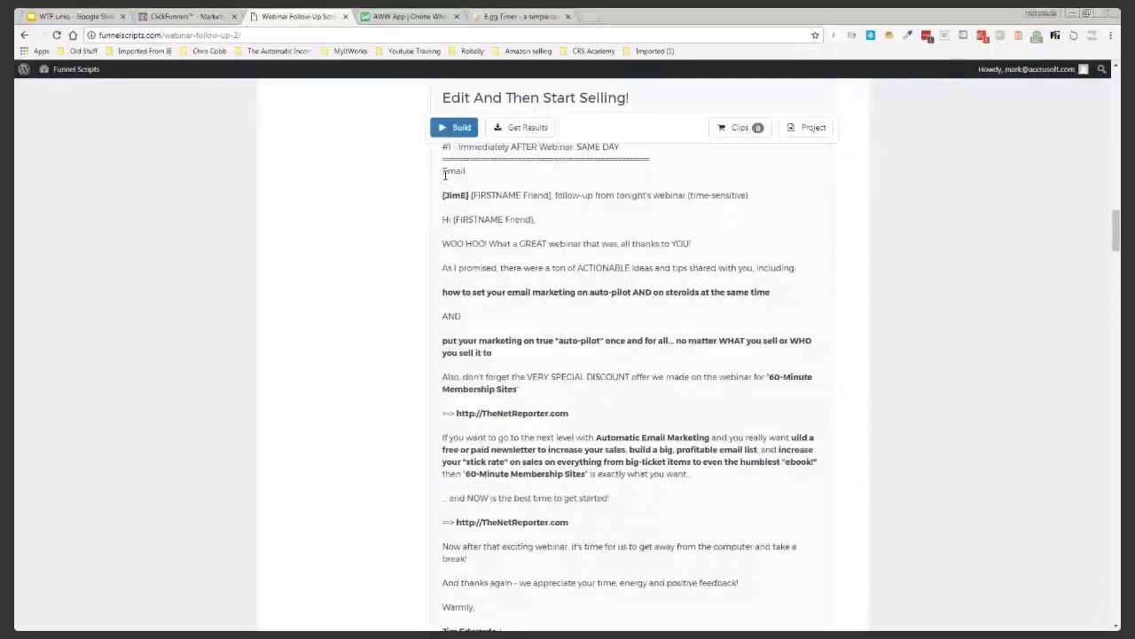
drag(443, 215, 493, 355)
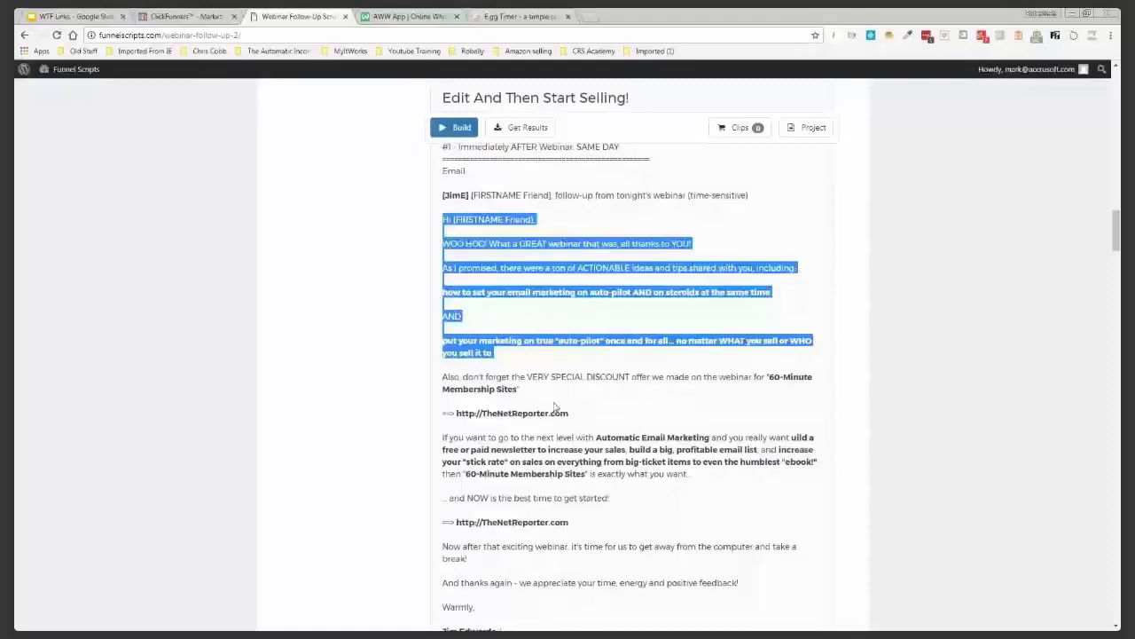
click(555, 406)
scroll(555, 406, down, 2)
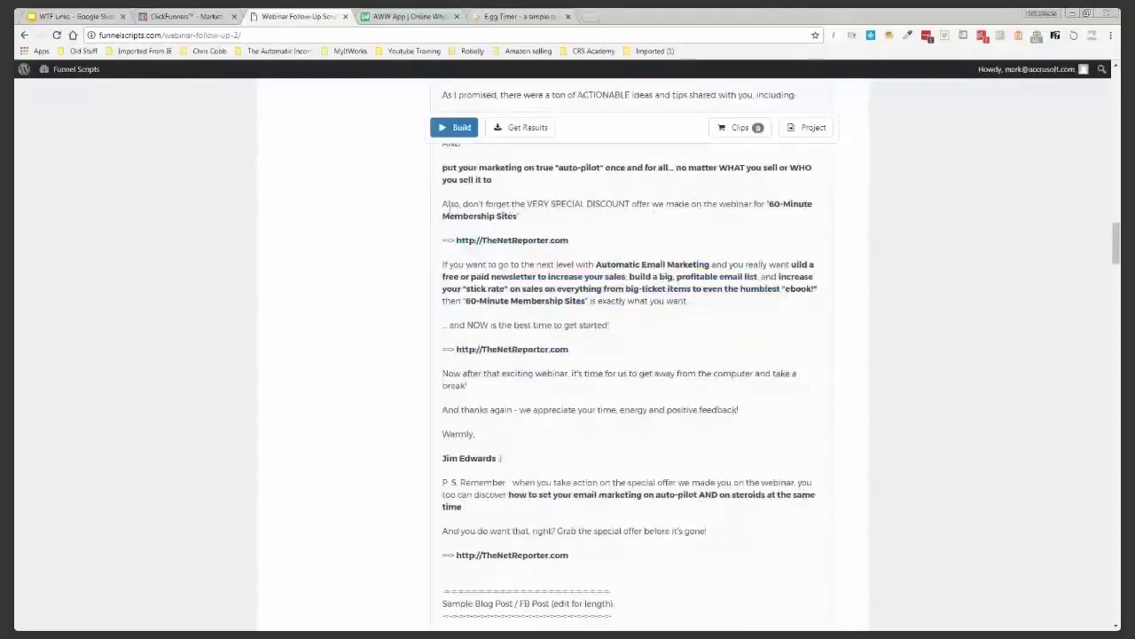
scroll(464, 228, up, 2)
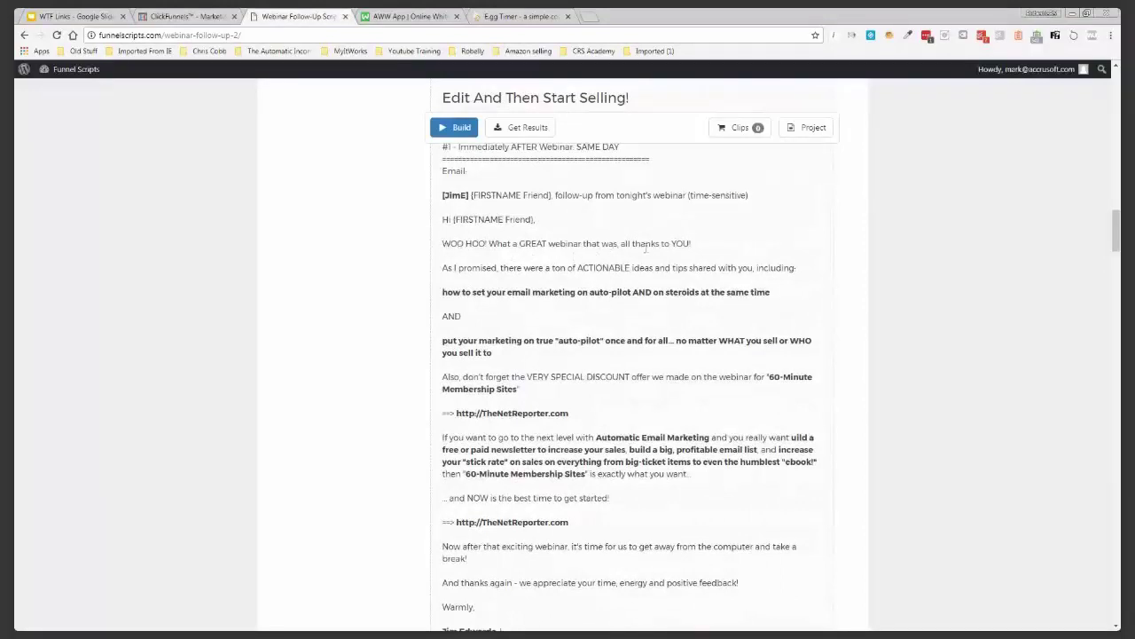
scroll(616, 256, up, 1)
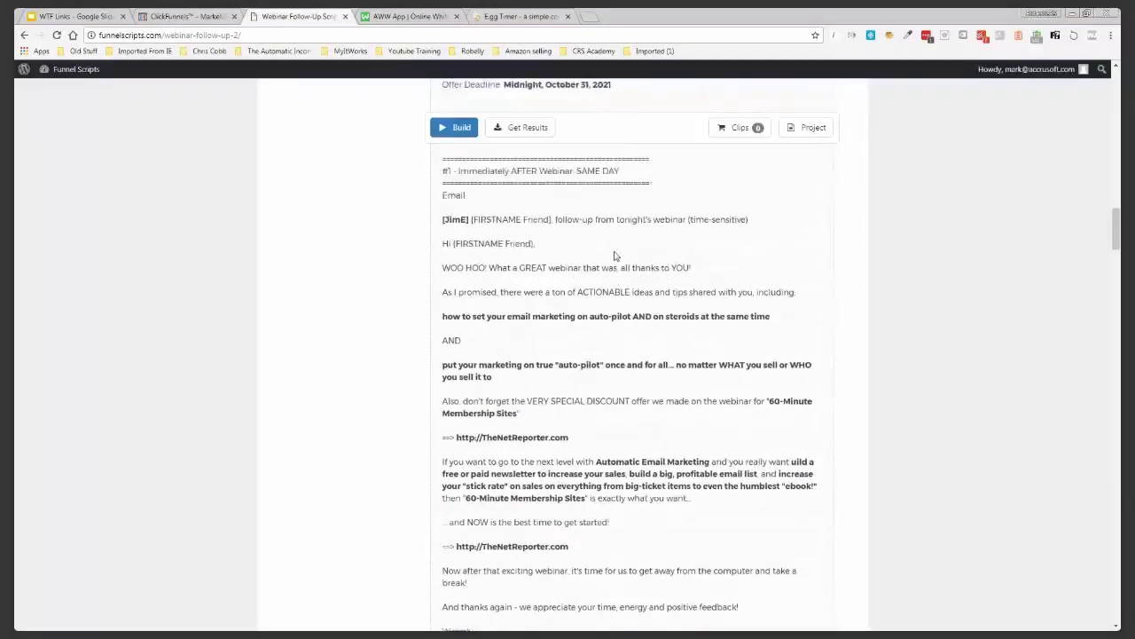
scroll(616, 256, up, 2)
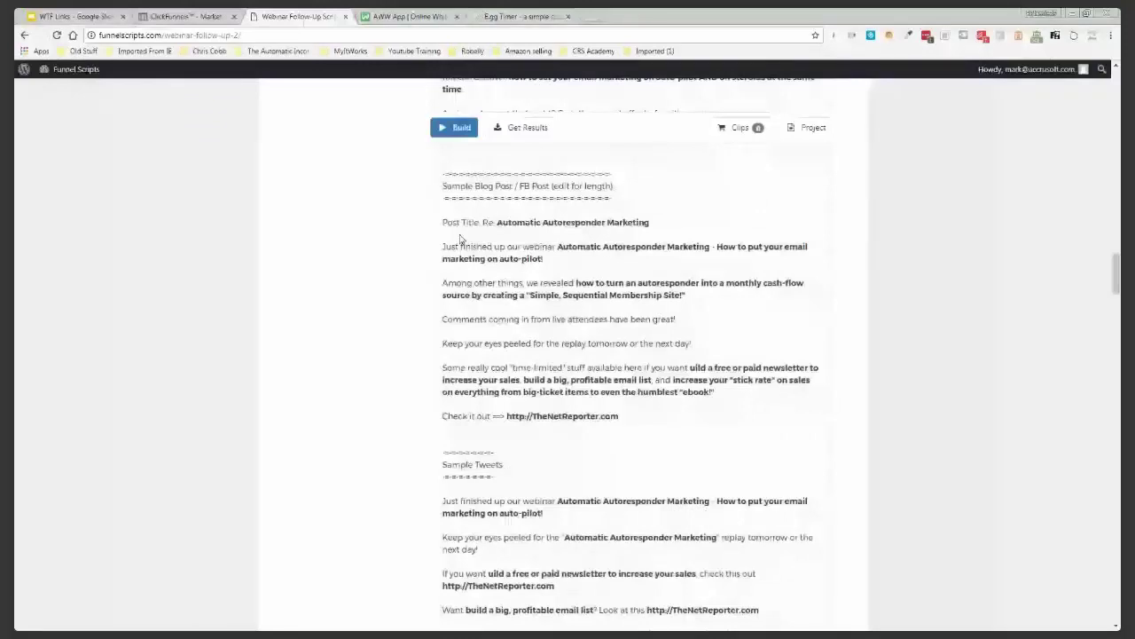
scroll(460, 237, down, 5)
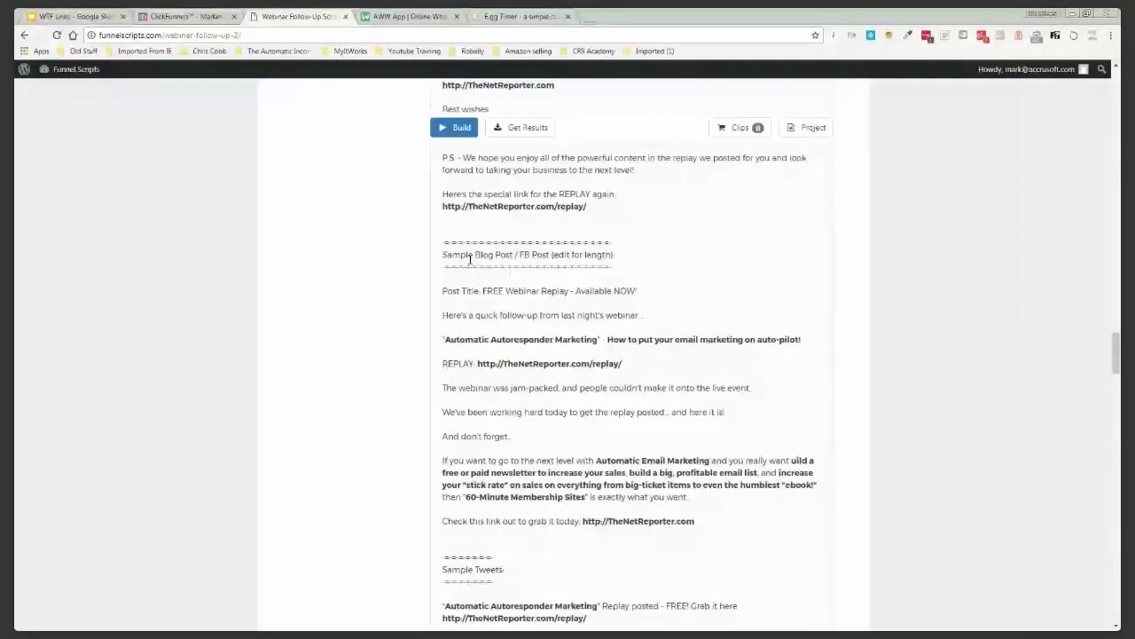
scroll(470, 259, down, 12)
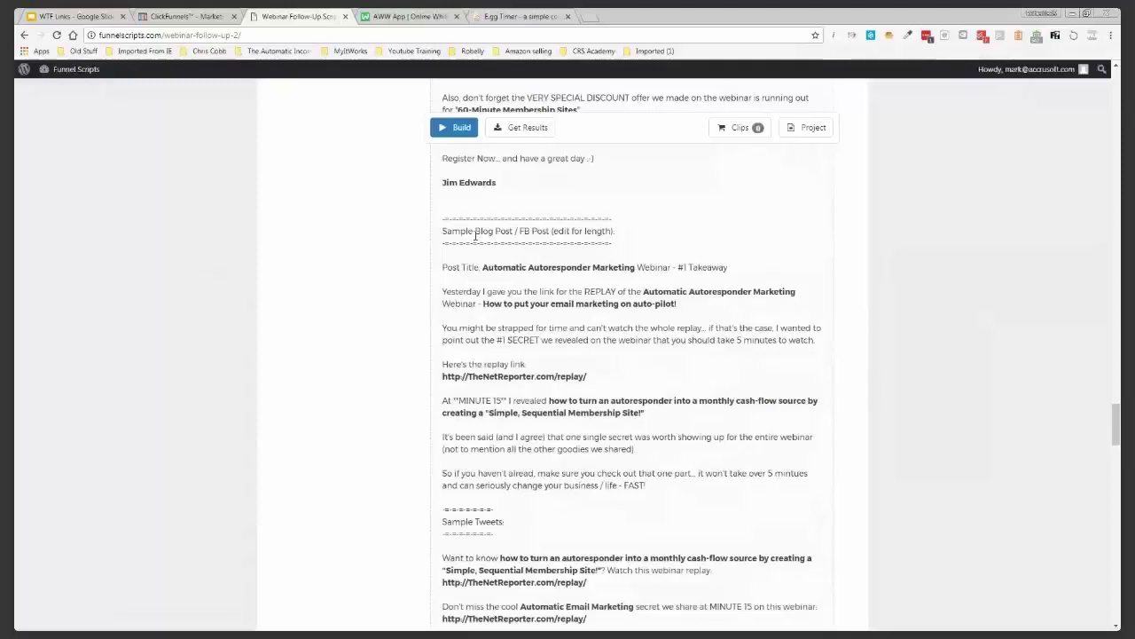
scroll(580, 246, down, 10)
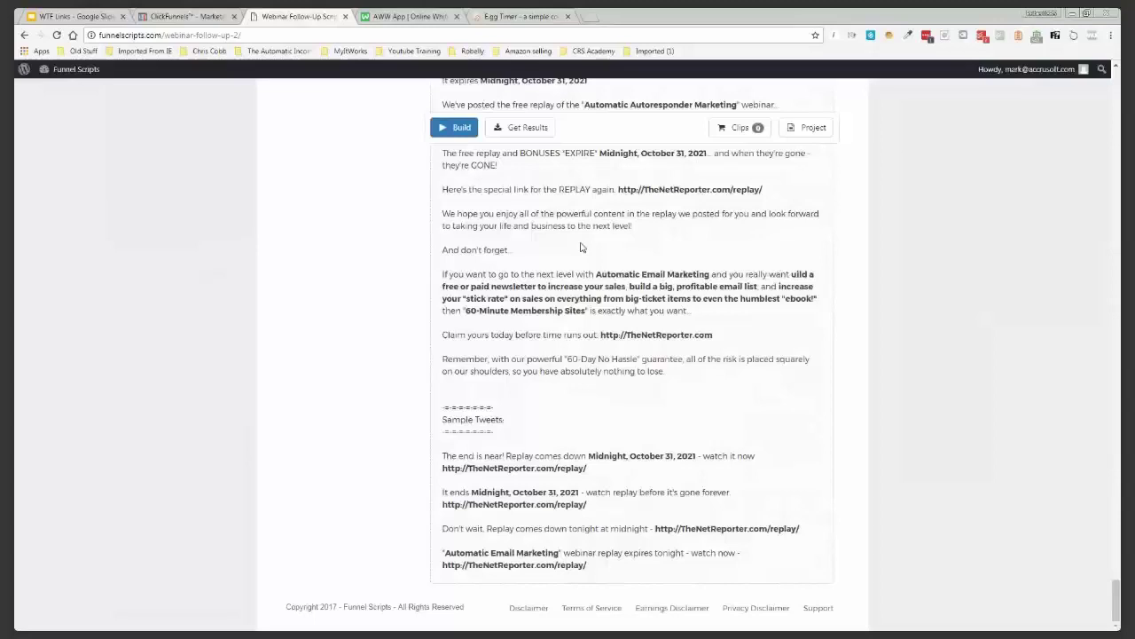
scroll(298, 260, up, 15)
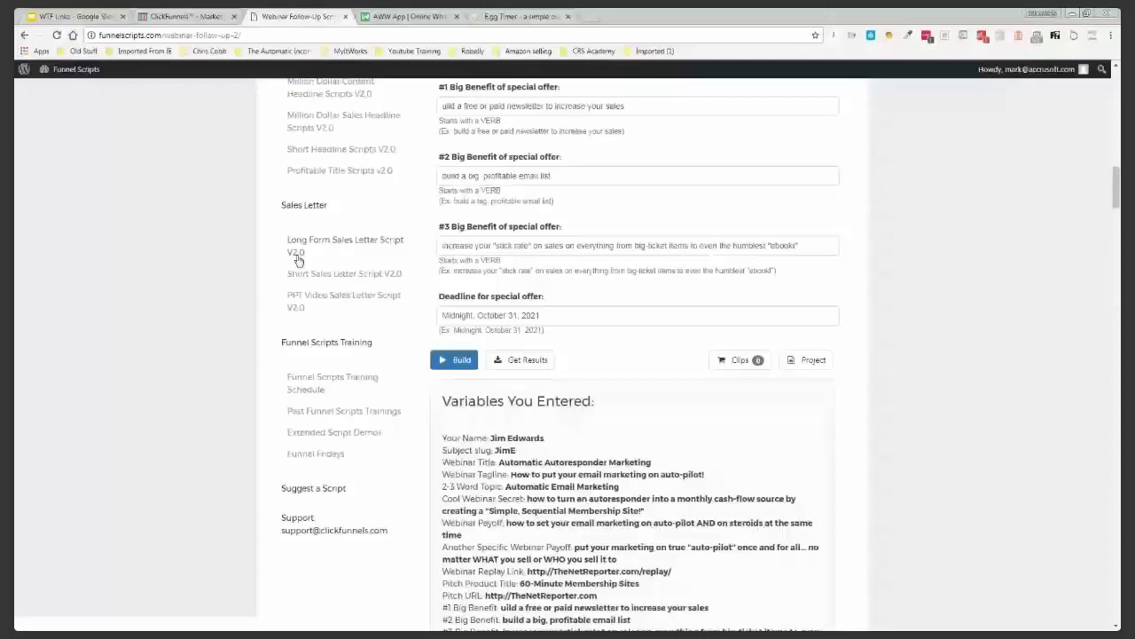
scroll(370, 333, up, 10)
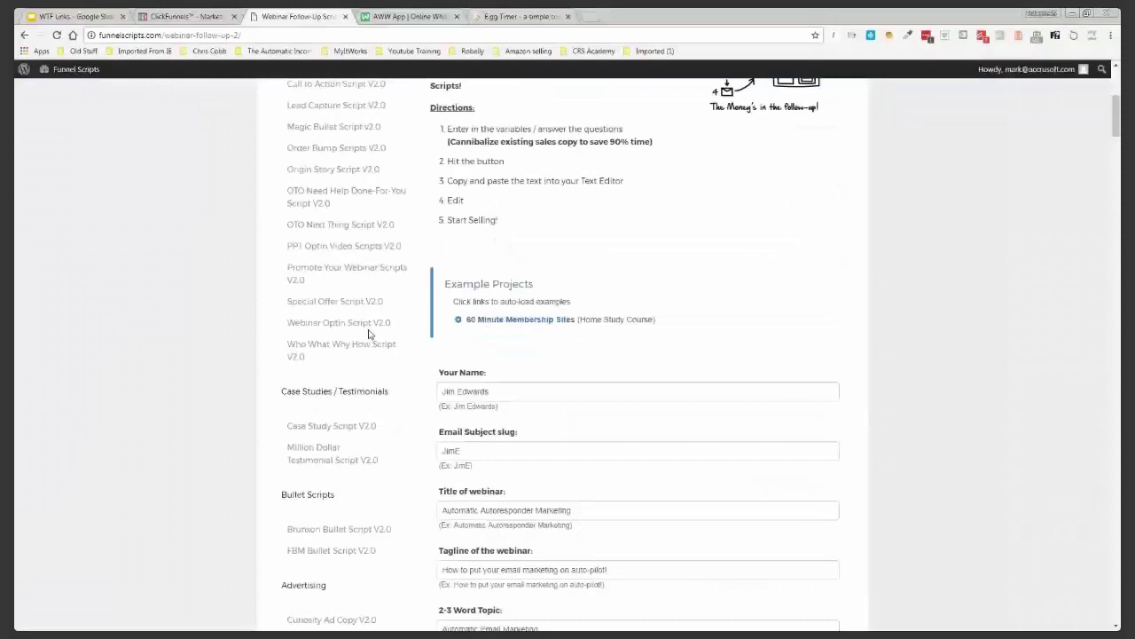
Open the Webinar Optin Script V2.0 form and review its example name and title
click(368, 329)
scroll(422, 275, down, 5)
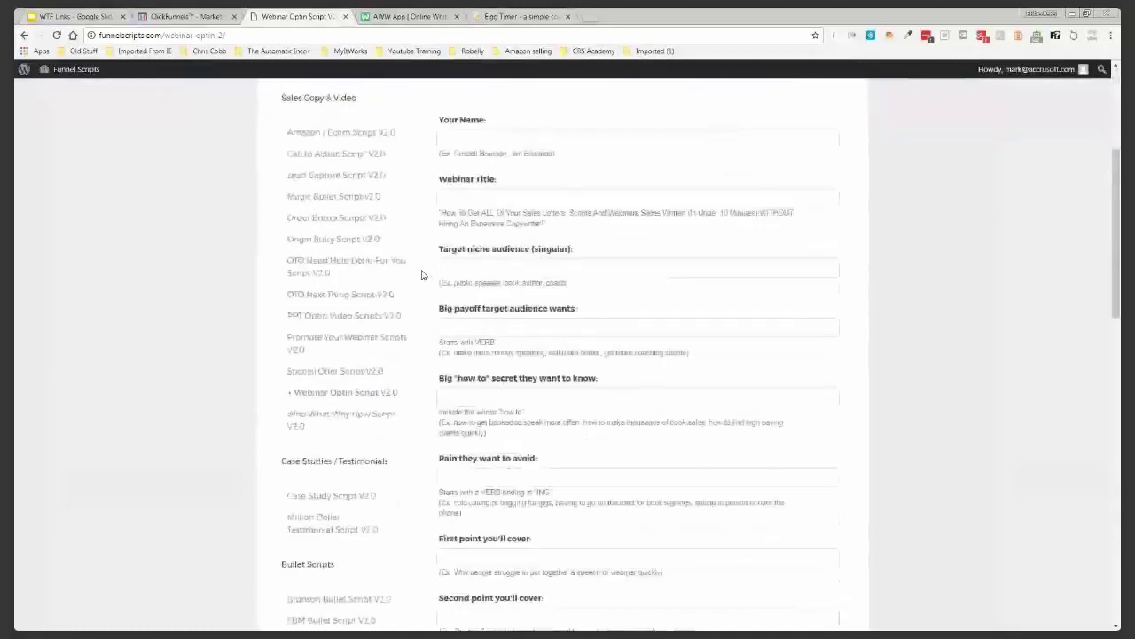
click(491, 118)
drag(441, 134, 553, 137)
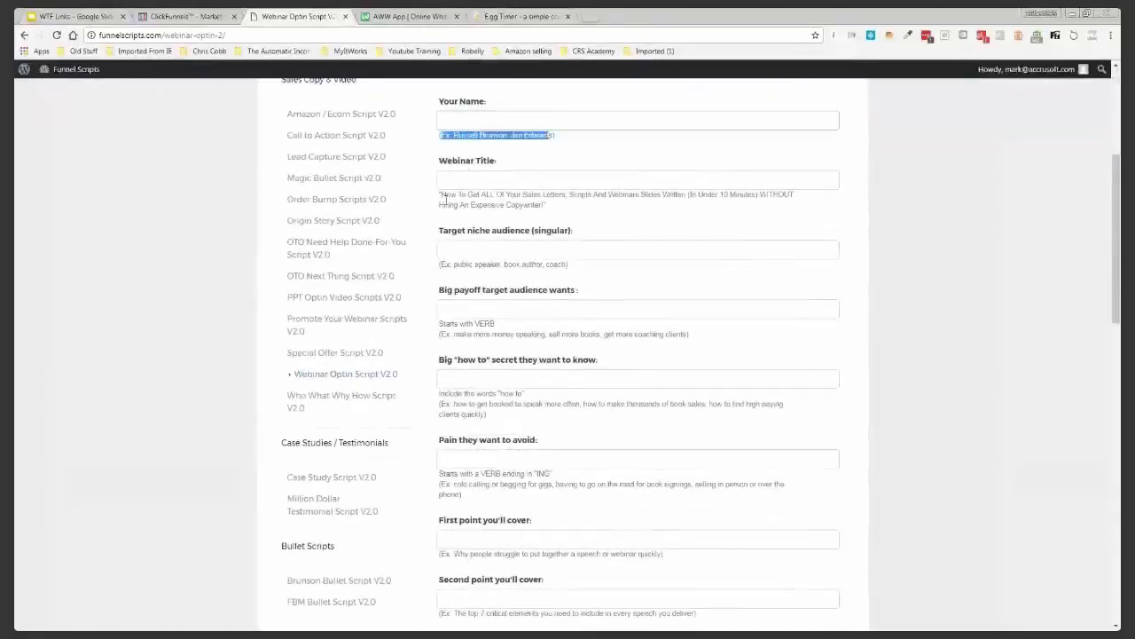
drag(441, 195, 547, 206)
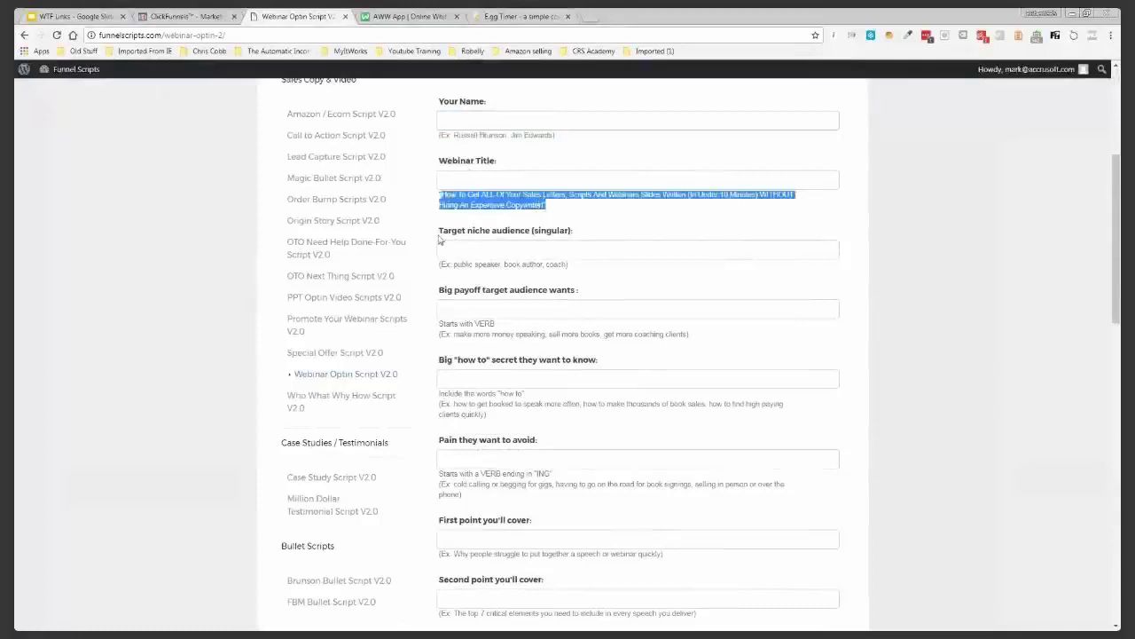
scroll(440, 239, down, 3)
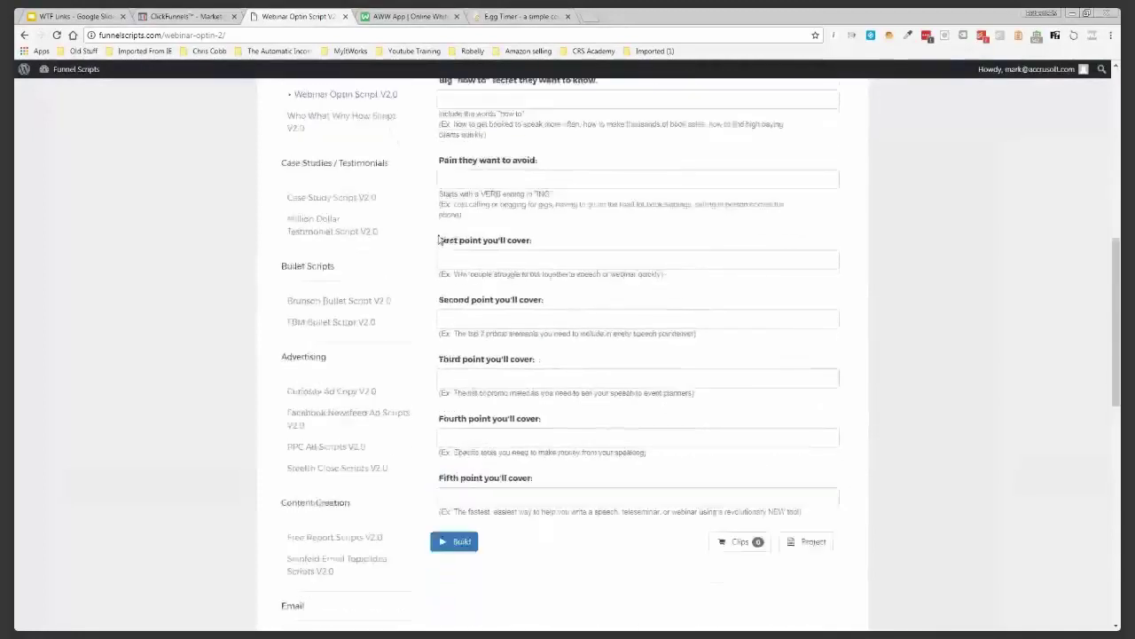
scroll(440, 240, up, 5)
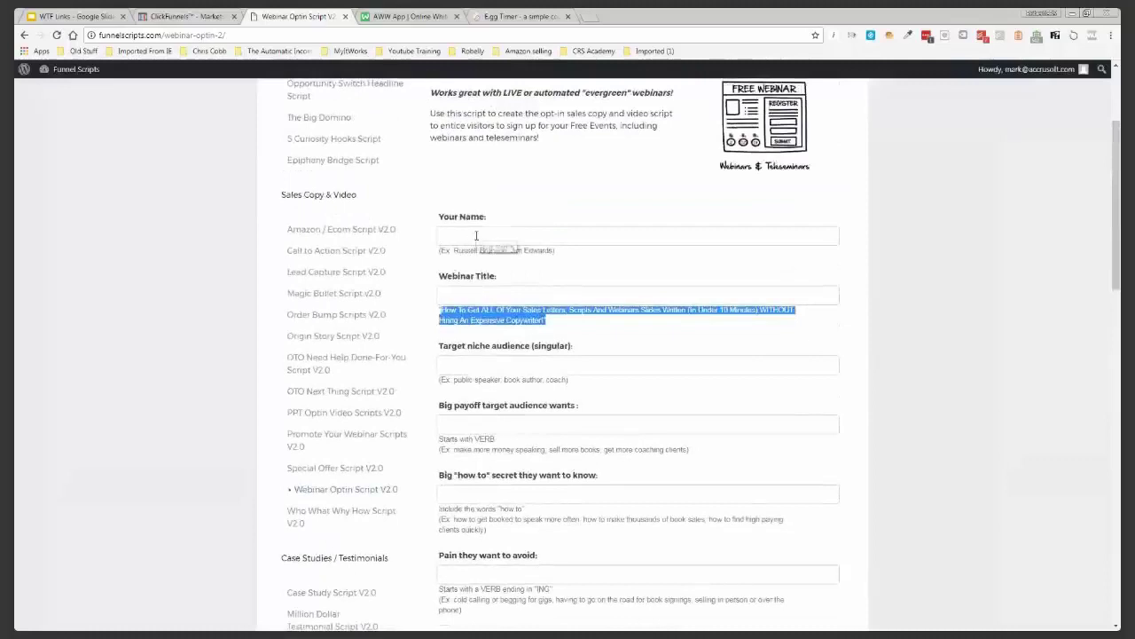
Fill Your Name with the saved full name and paste the example webinar title
click(477, 235)
text(Robert)
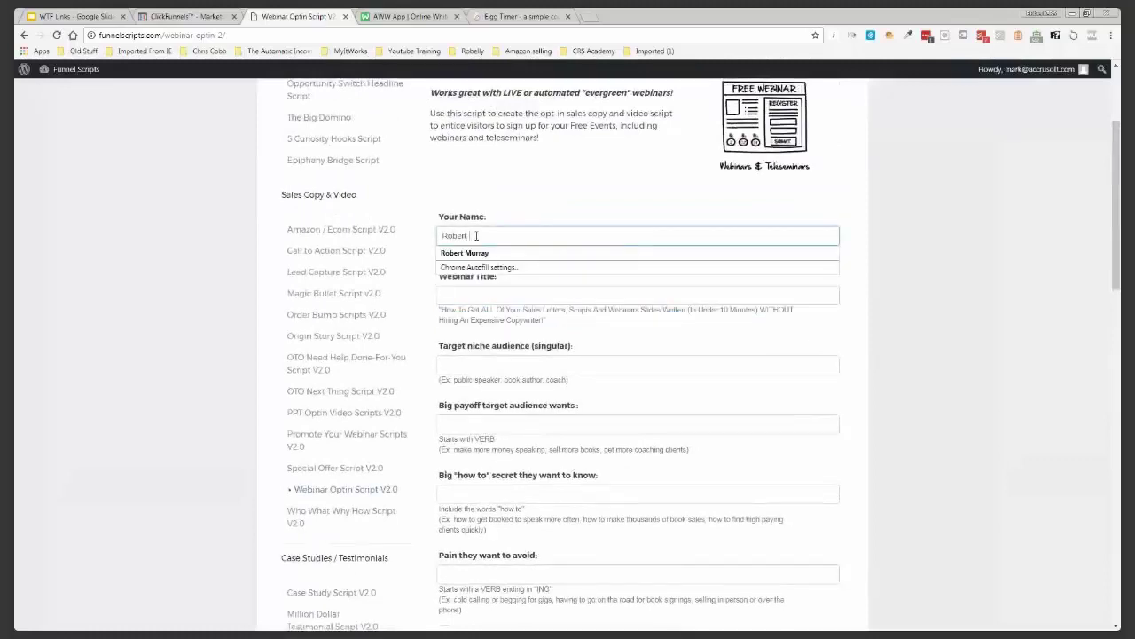
click(479, 252)
click(485, 292)
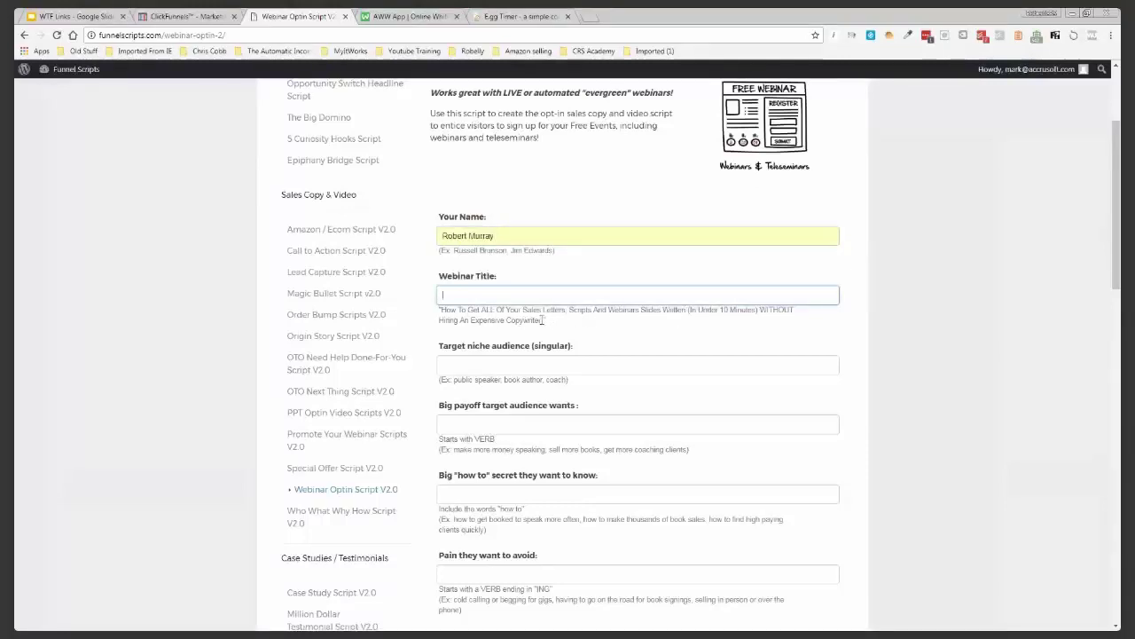
drag(543, 319, 441, 309)
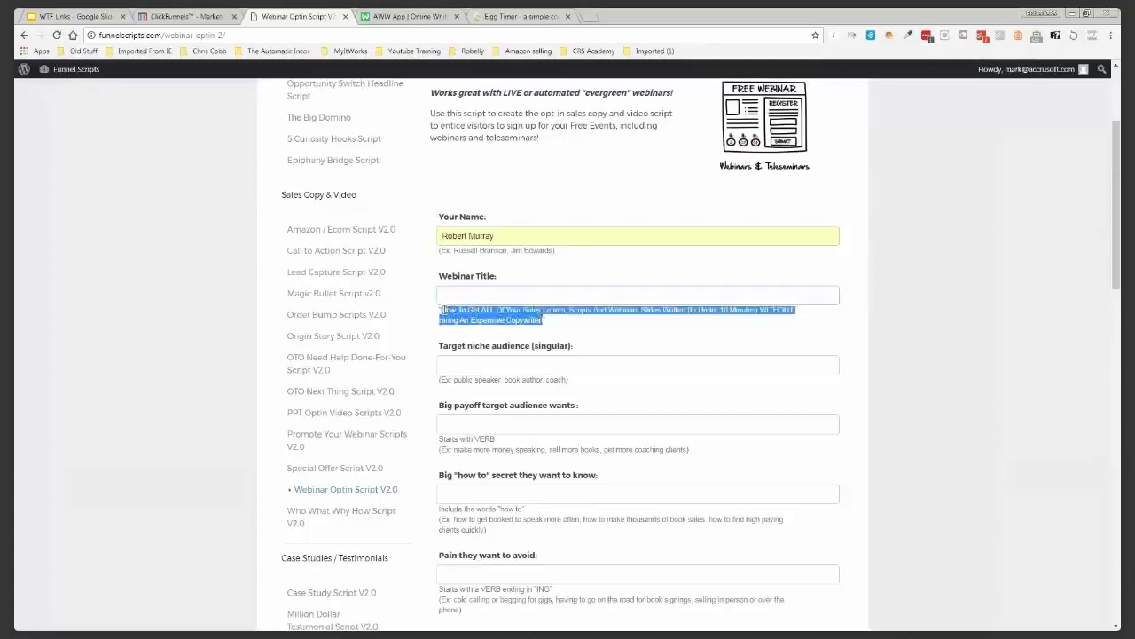
key(ctrl+c)
click(449, 294)
key(ctrl+v)
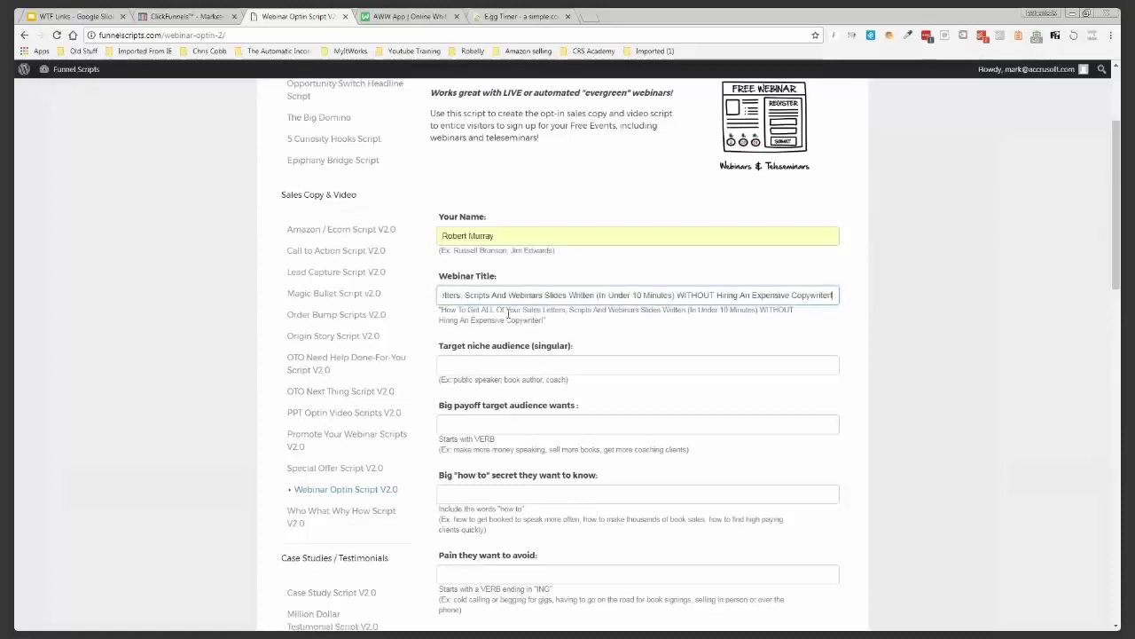
Paste 'public speaker' from the niche example as the target niche
drag(504, 379, 454, 382)
key(ctrl+c)
click(446, 365)
key(ctrl+v)
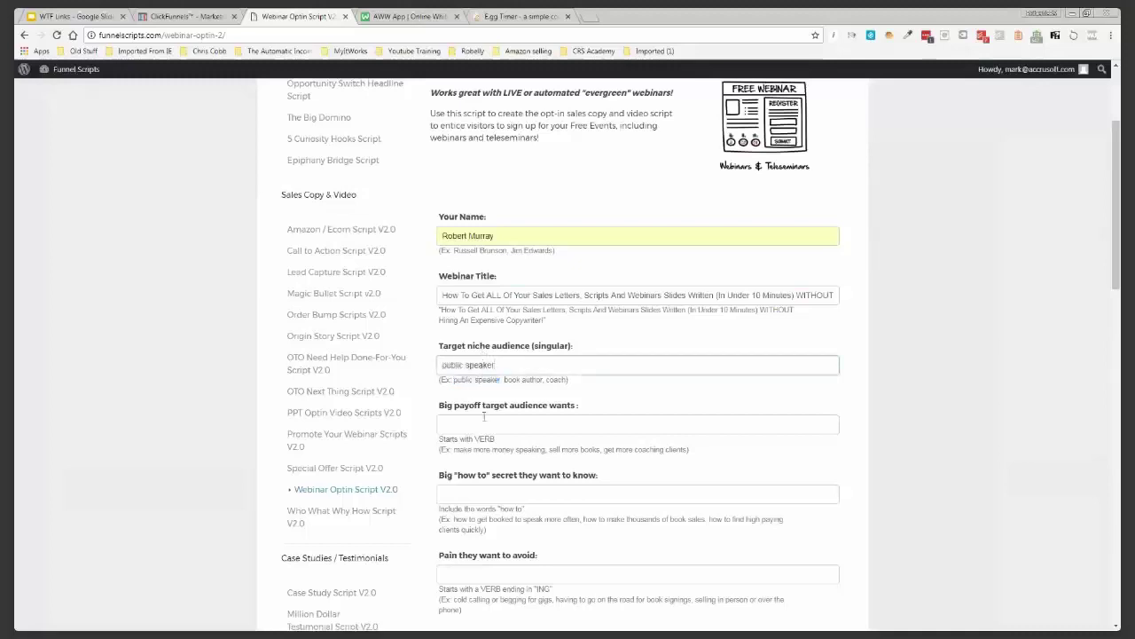
click(485, 419)
Paste 'make more money speaking' as the big payoff and fill the example how-to secret
scroll(481, 410, down, 1)
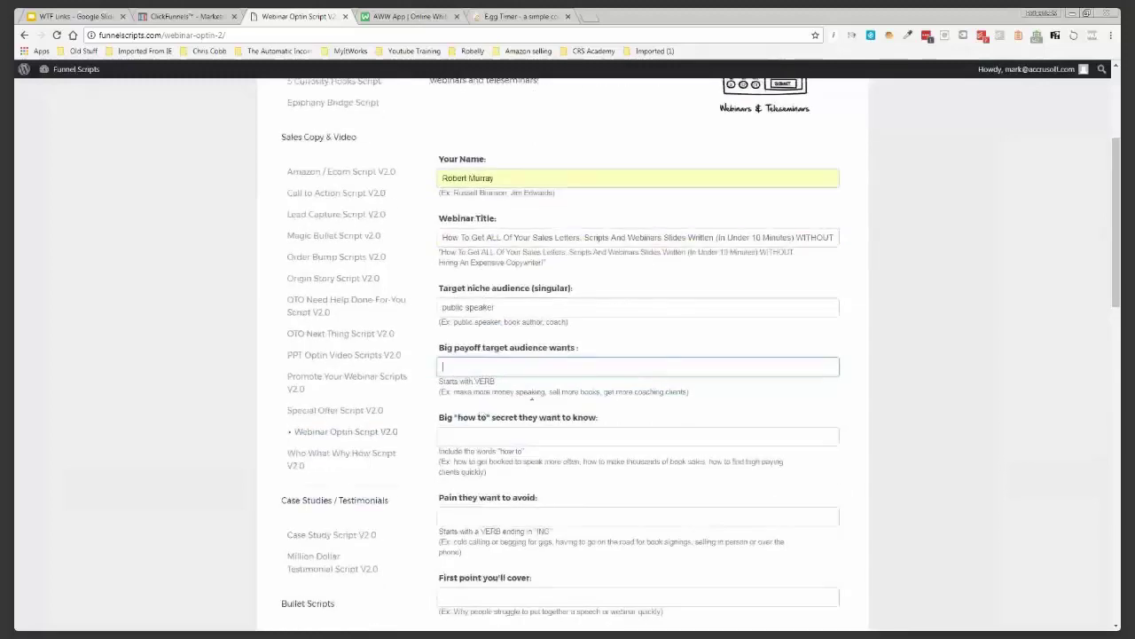
drag(546, 392, 456, 397)
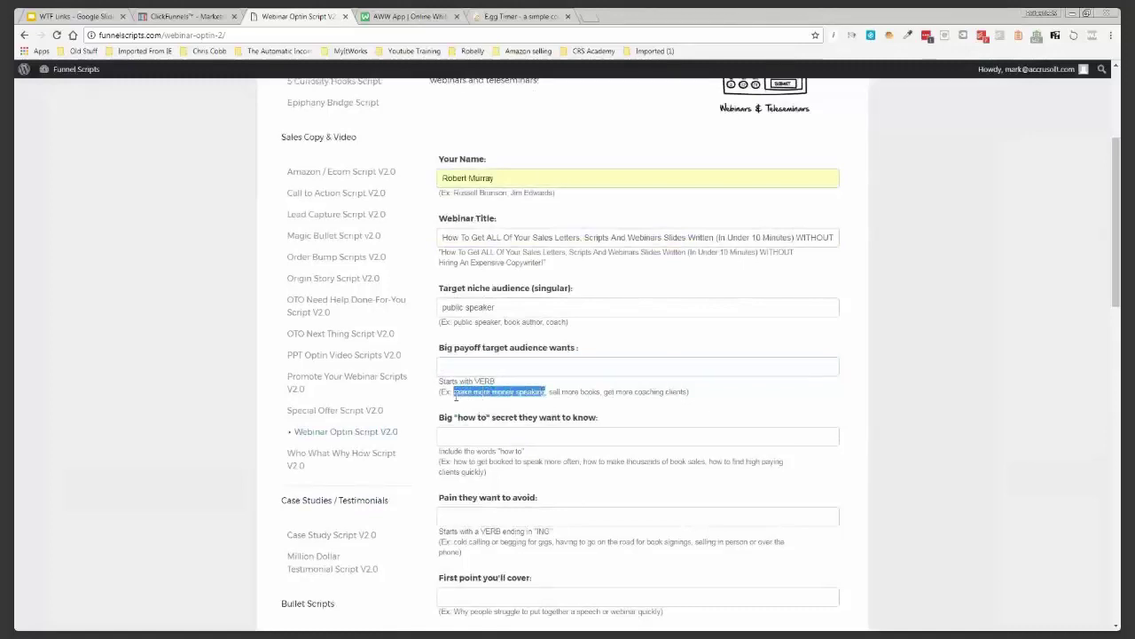
click(474, 364)
key(ctrl+v)
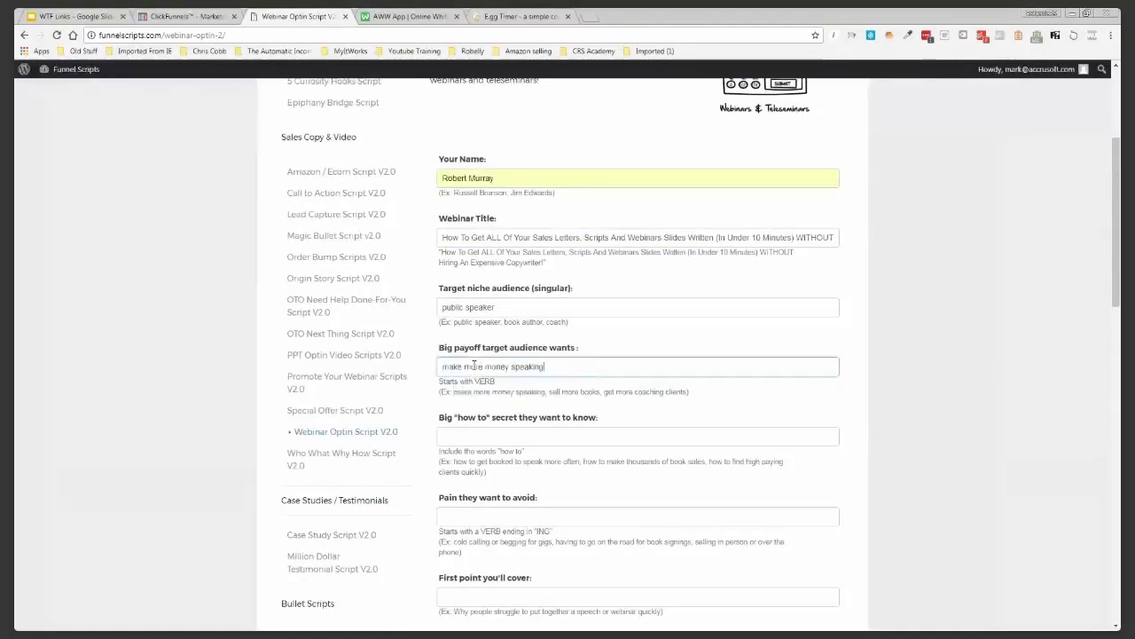
scroll(473, 364, down, 2)
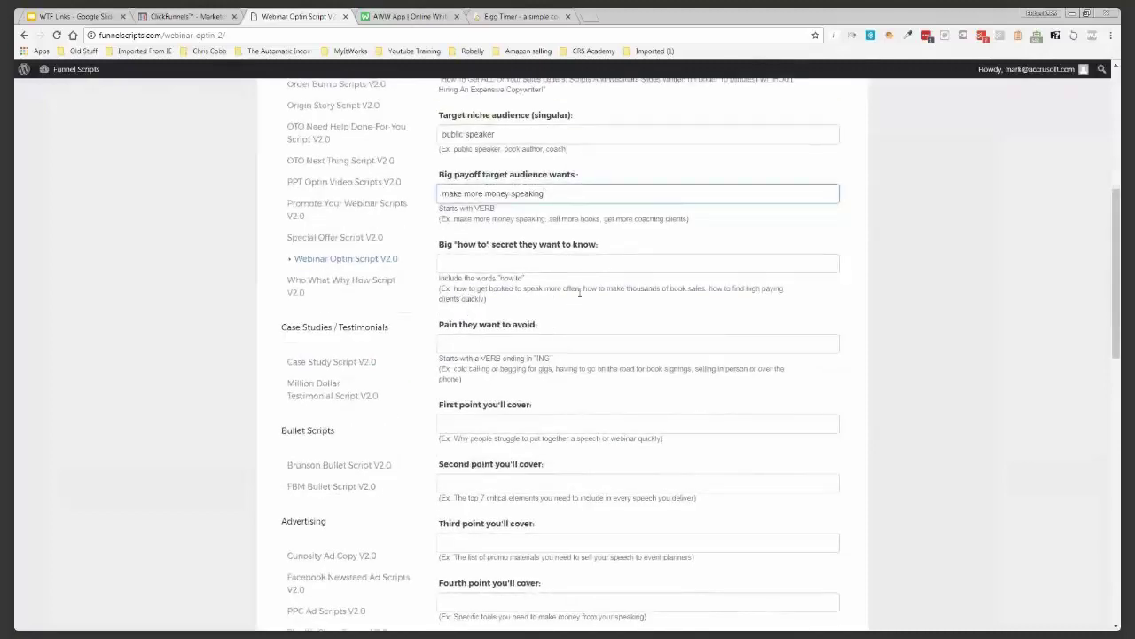
drag(578, 290, 453, 289)
key(ctrl+c)
click(479, 264)
key(ctrl+v)
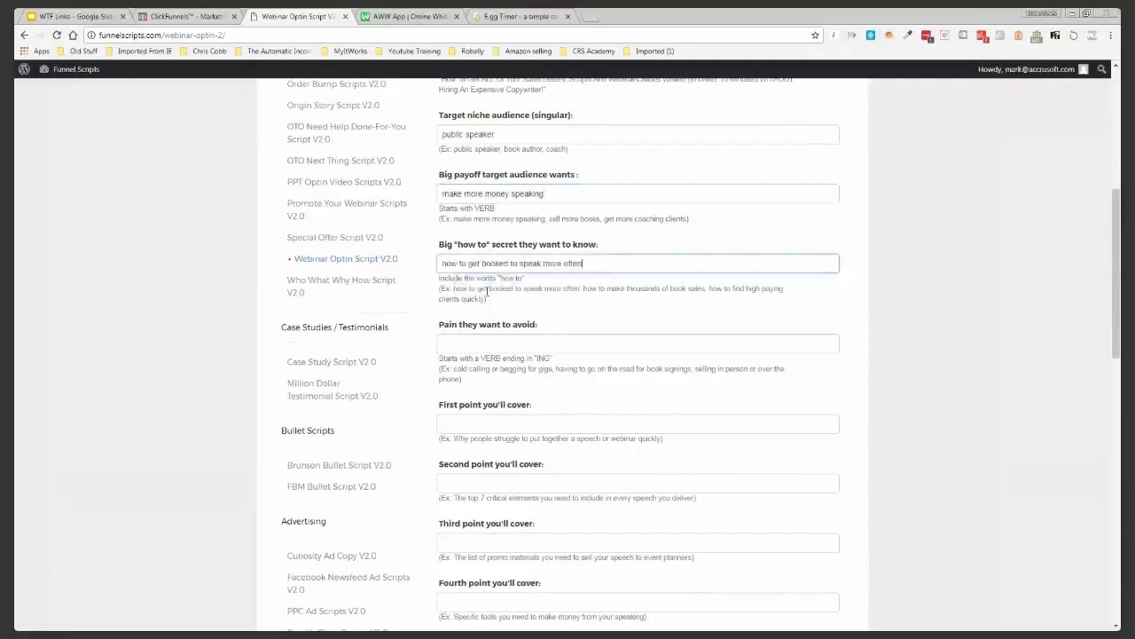
Set the pain to avoid to 'having to go on the road for book signings'
scroll(487, 292, down, 1)
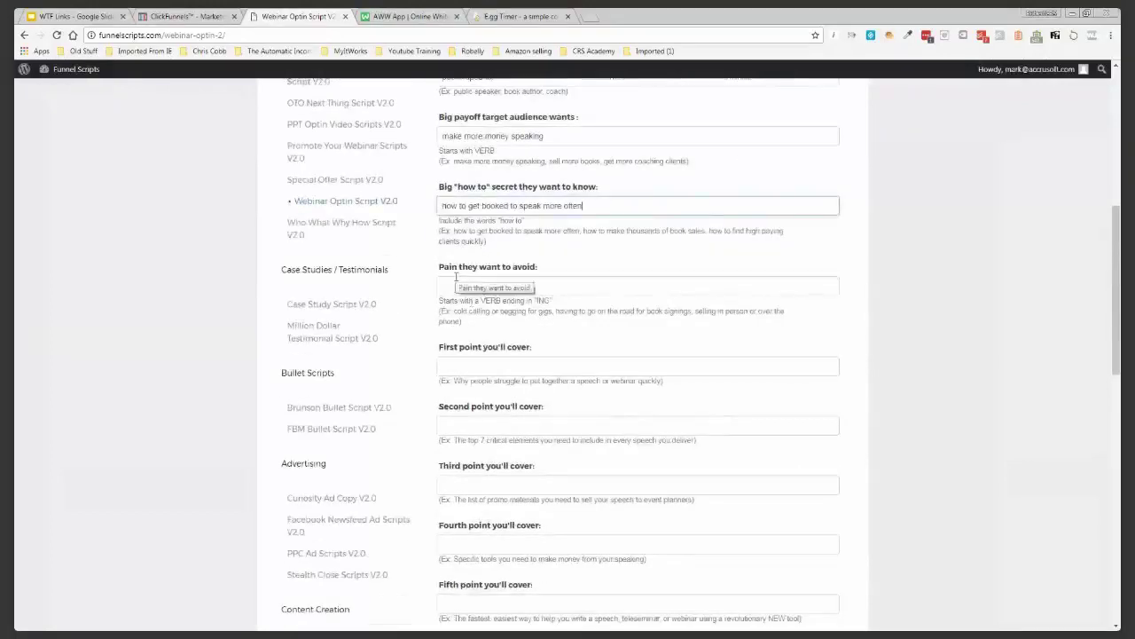
scroll(456, 278, down, 1)
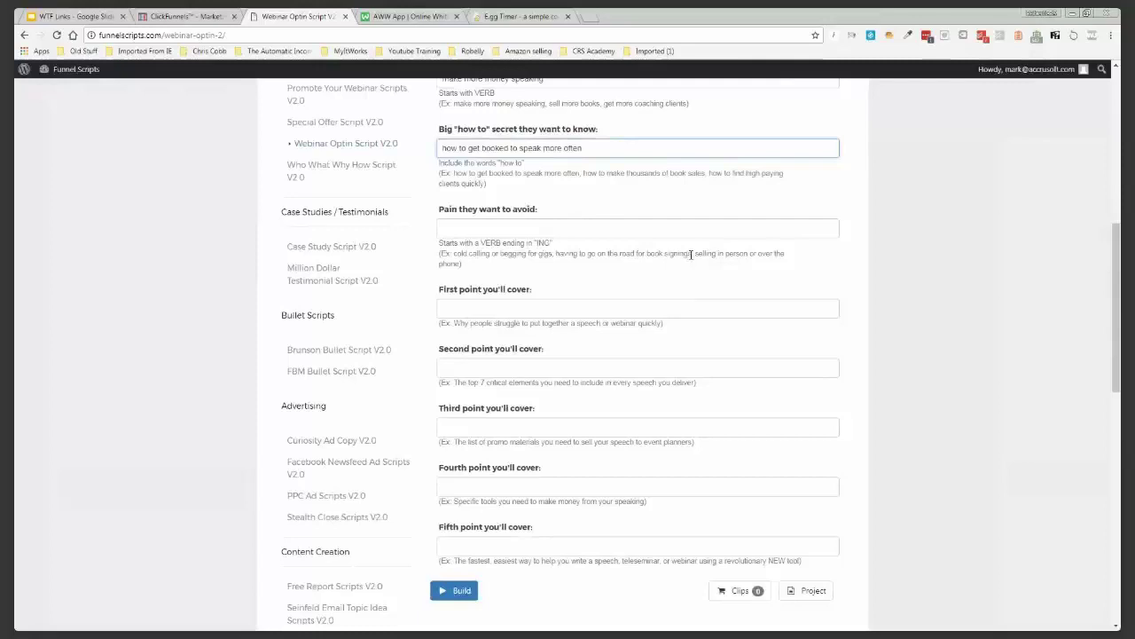
drag(692, 255, 557, 255)
key(ctrl+c)
click(557, 228)
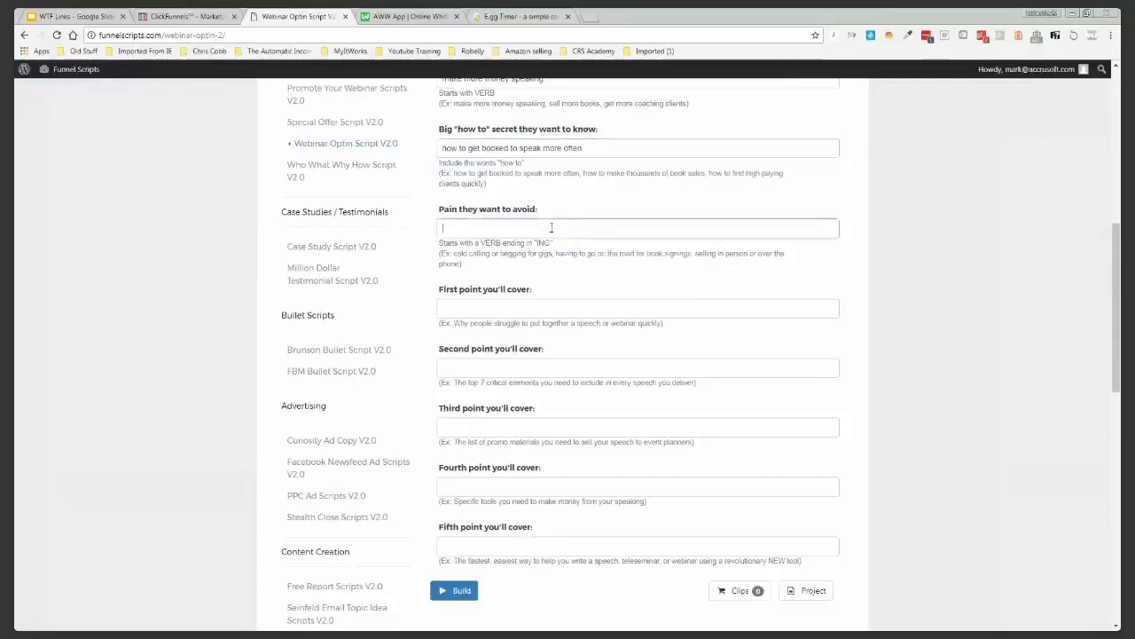
key(ctrl+v)
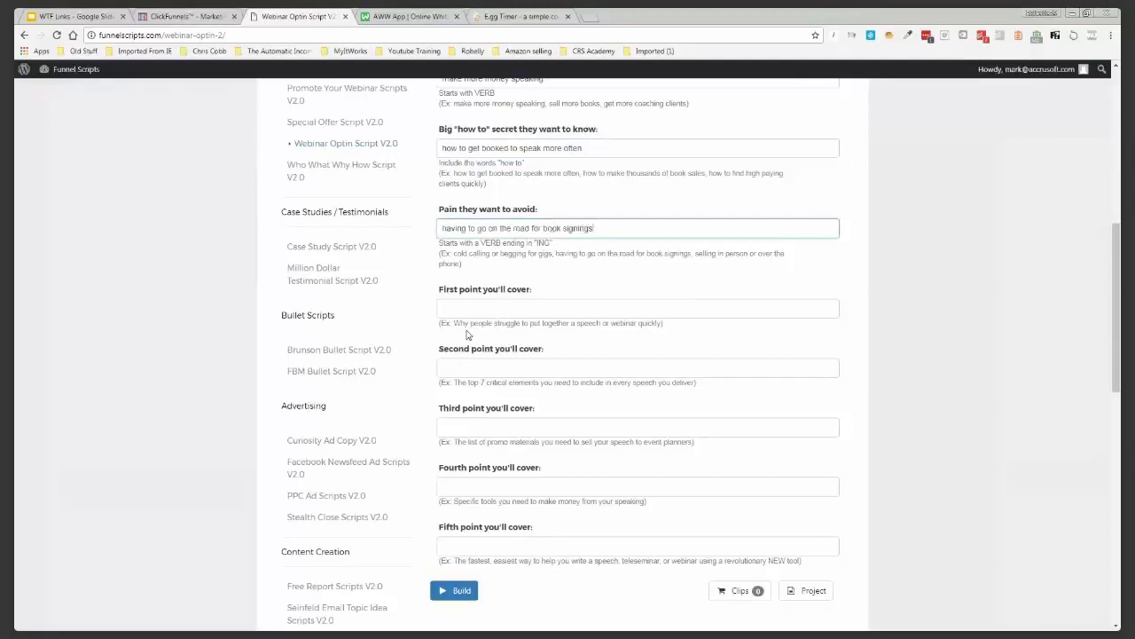
Fill the first, second and third points with their example sentences
drag(454, 322, 663, 324)
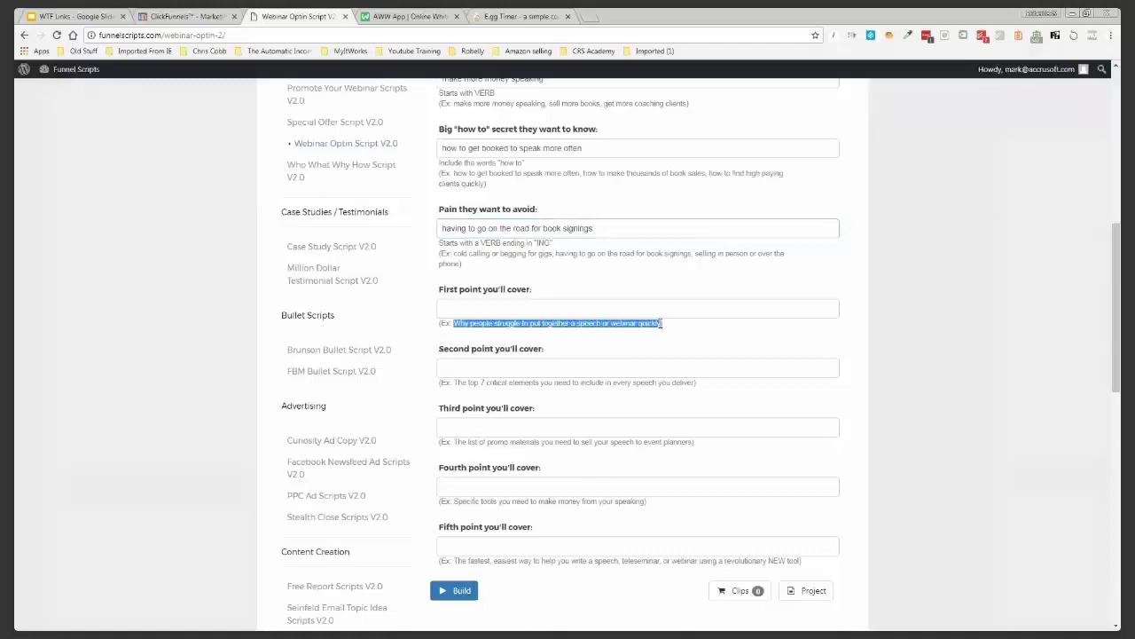
click(601, 303)
key(ctrl+v)
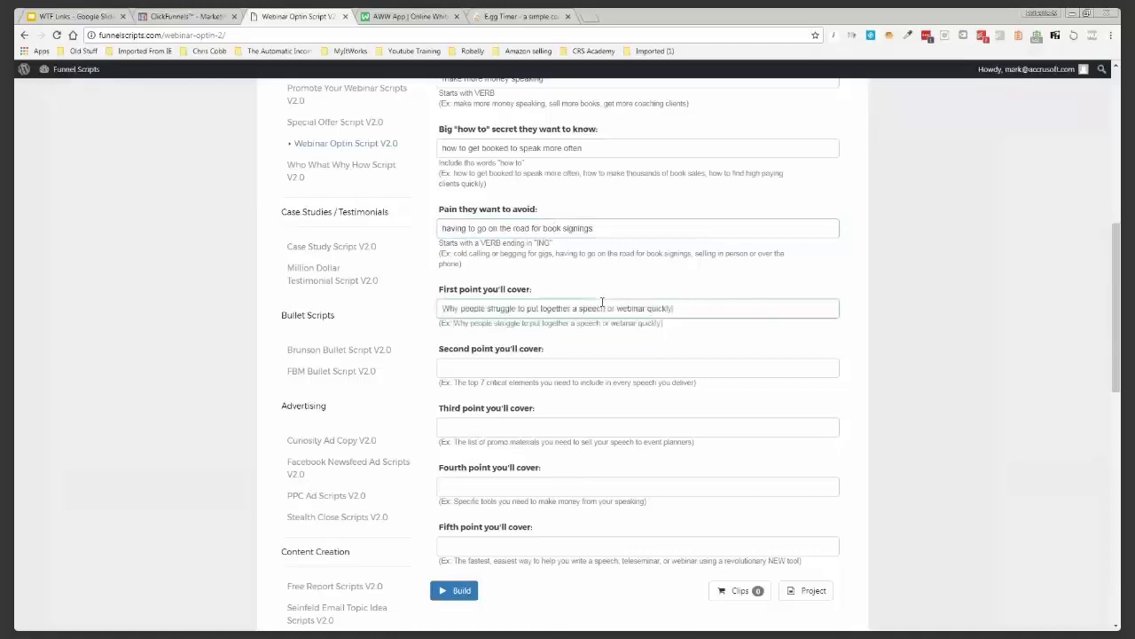
scroll(481, 314, down, 1)
scroll(482, 315, down, 1)
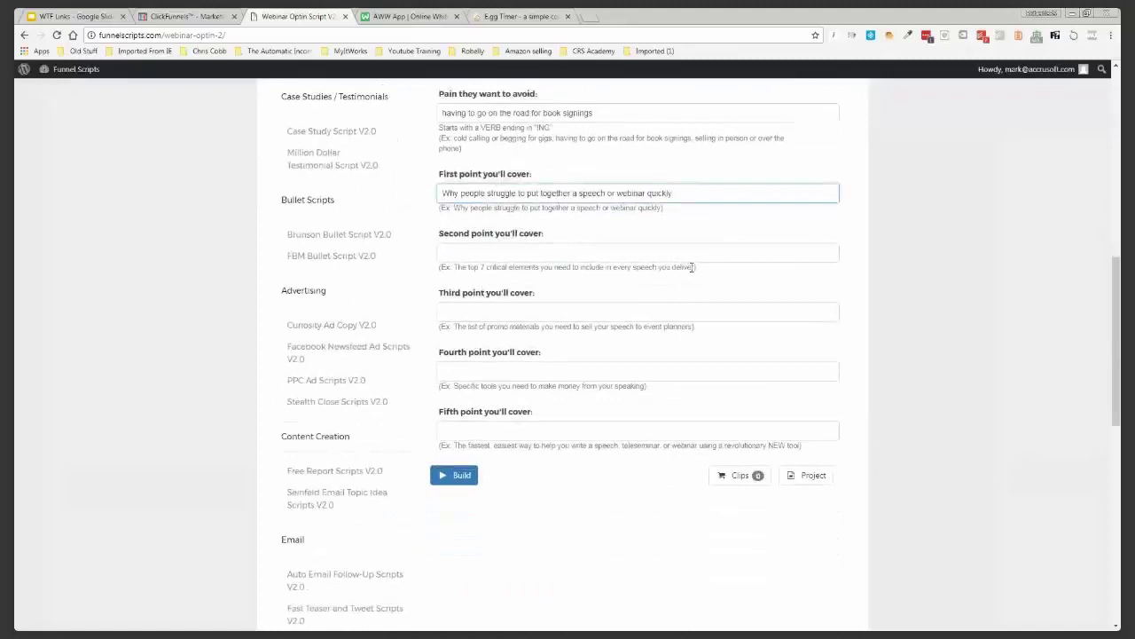
drag(695, 267, 454, 267)
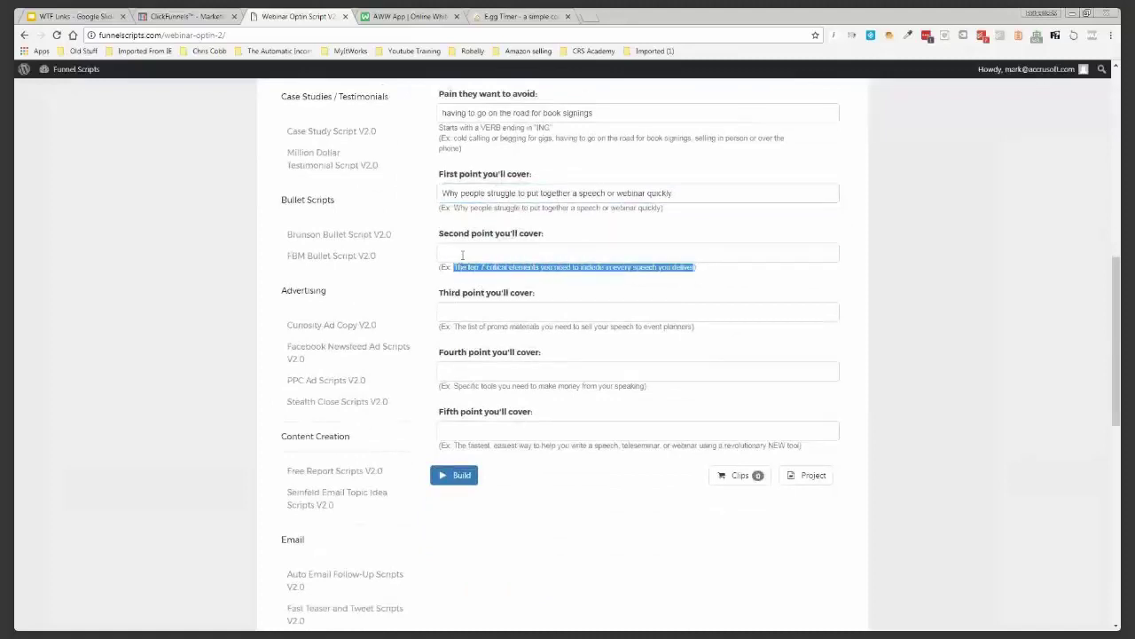
click(462, 254)
key(ctrl+v)
scroll(459, 265, down, 1)
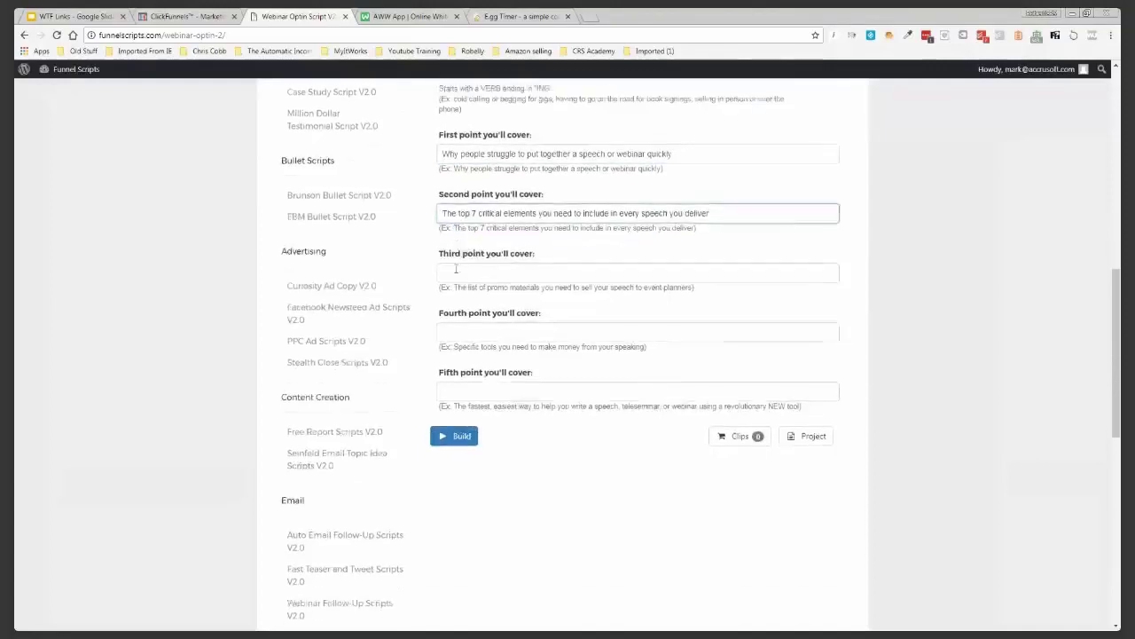
drag(454, 268, 694, 269)
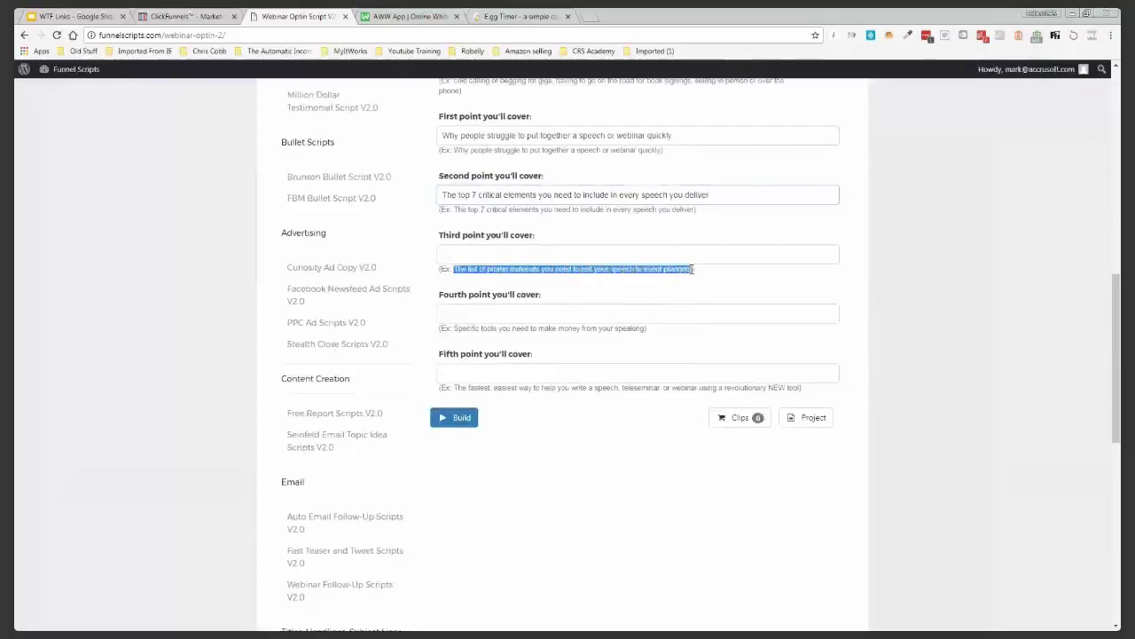
click(603, 253)
key(ctrl+v)
Paste the speaking-tools and fastest-way-to-write-a-speech example sentences as the fourth and fifth points
scroll(512, 305, down, 1)
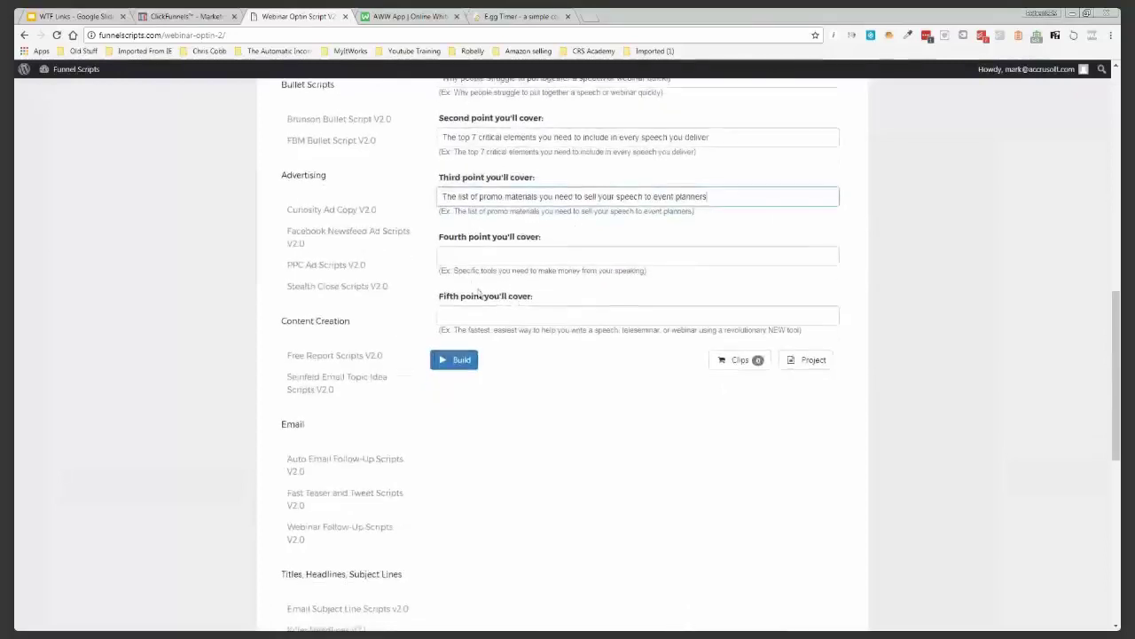
drag(453, 270, 645, 273)
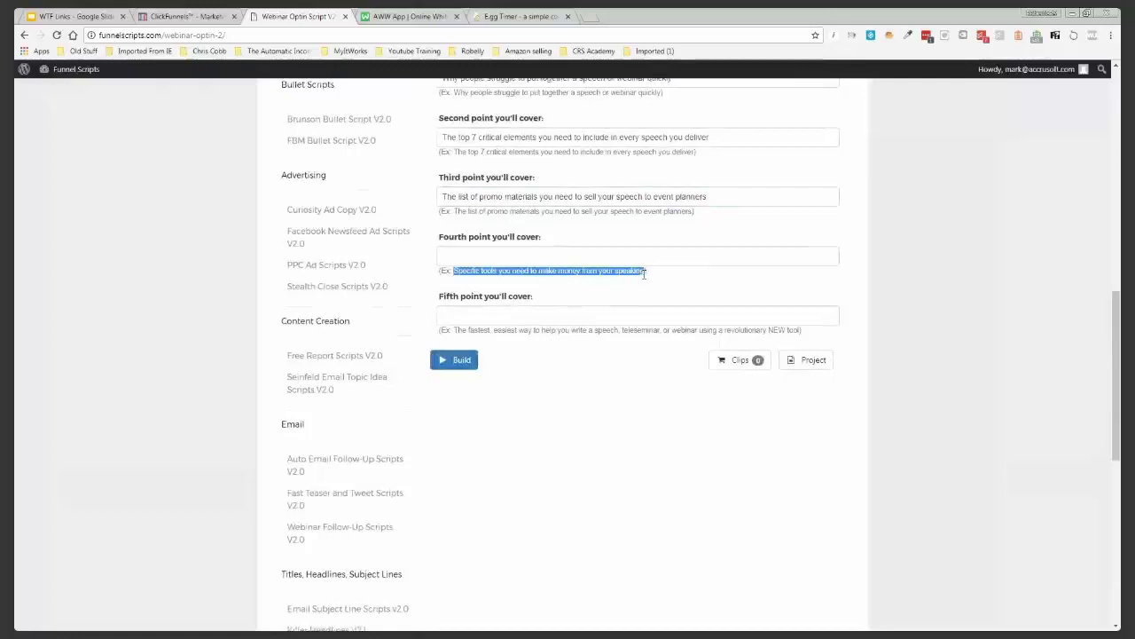
click(609, 257)
key(ctrl+v)
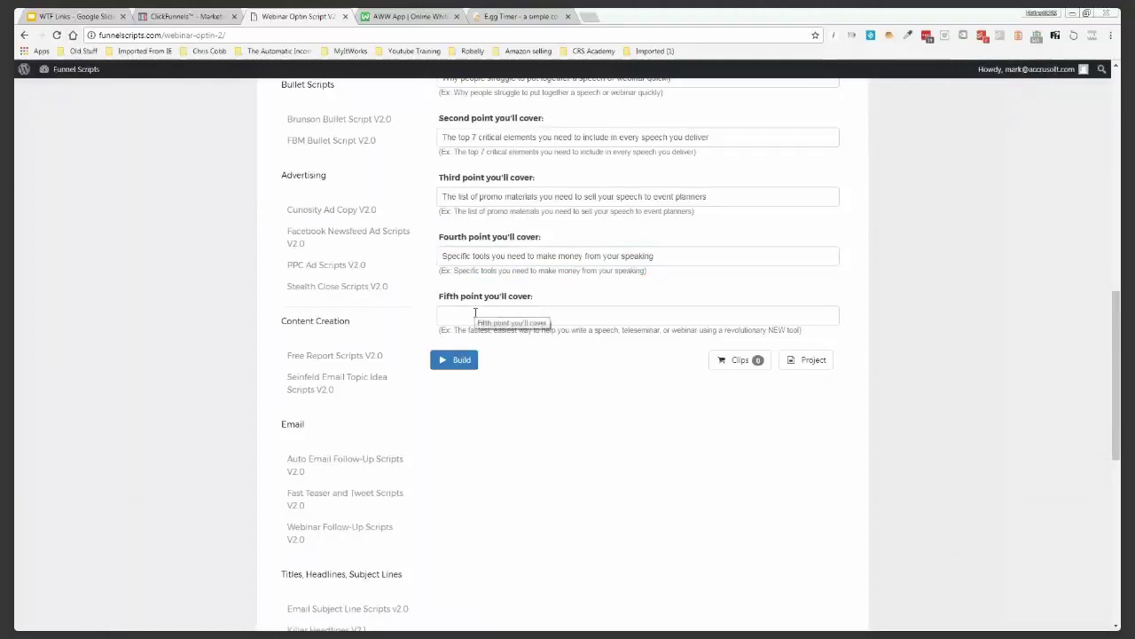
click(475, 312)
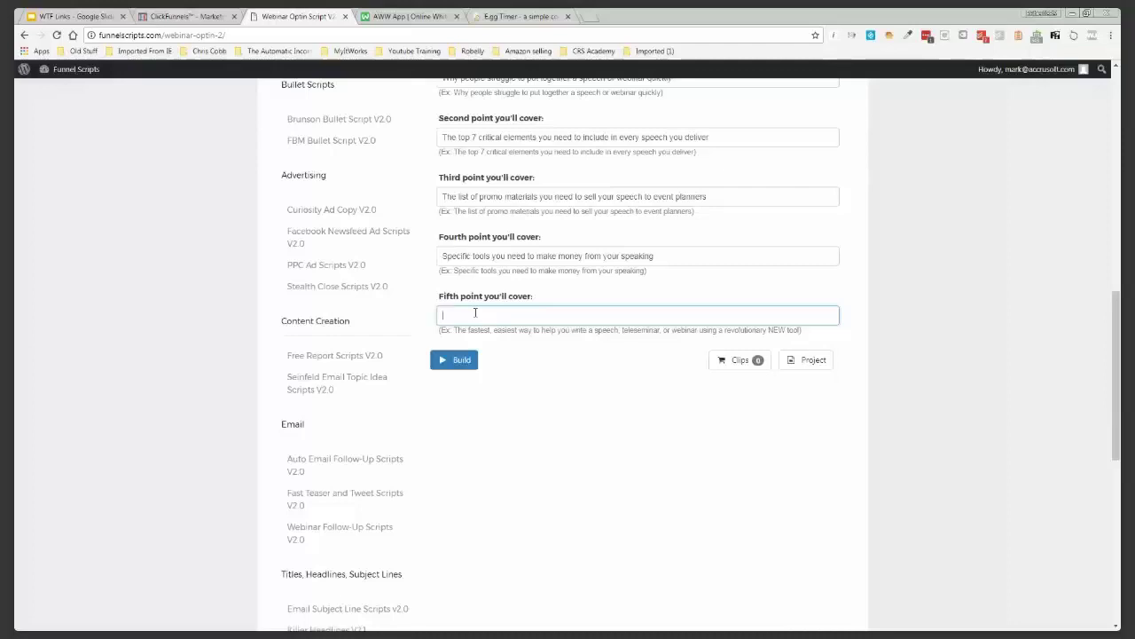
drag(455, 329, 618, 333)
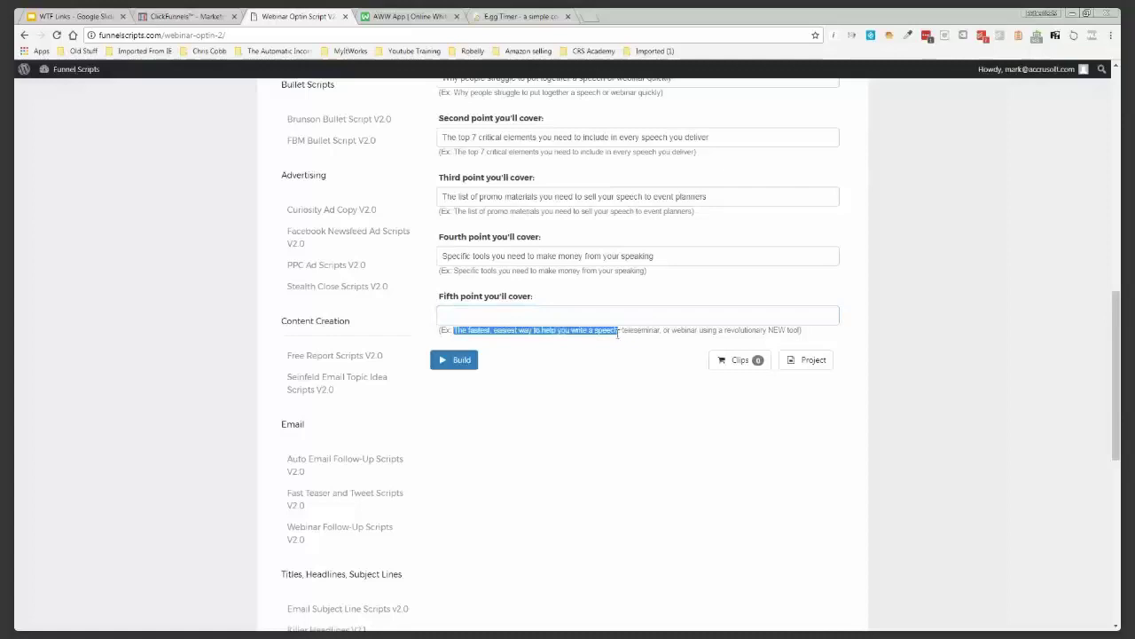
click(581, 314)
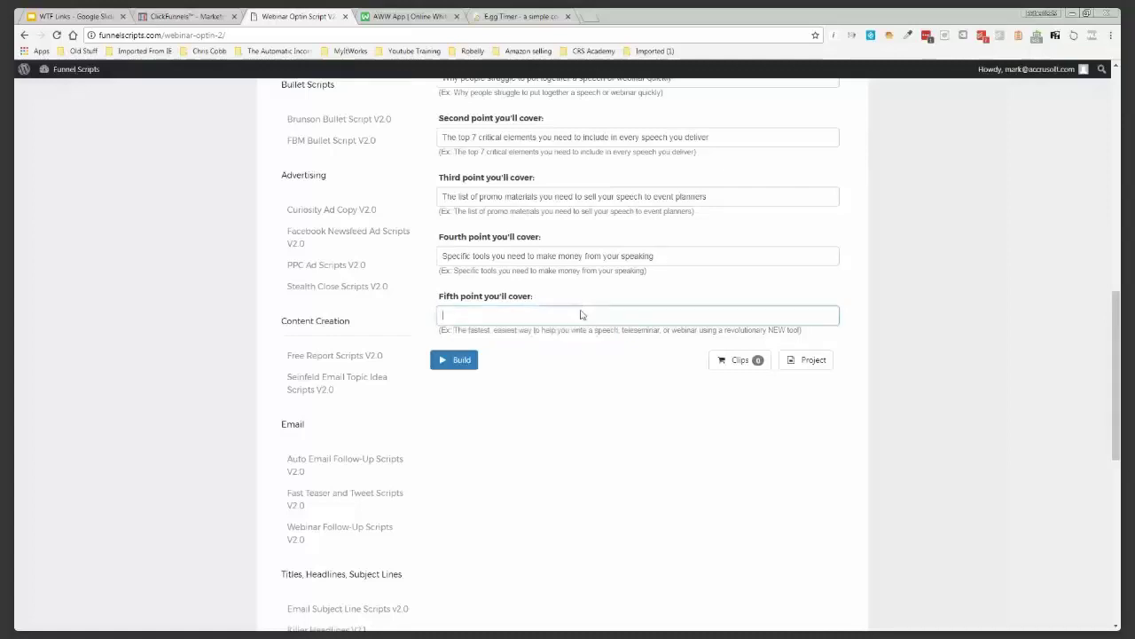
key(ctrl+v)
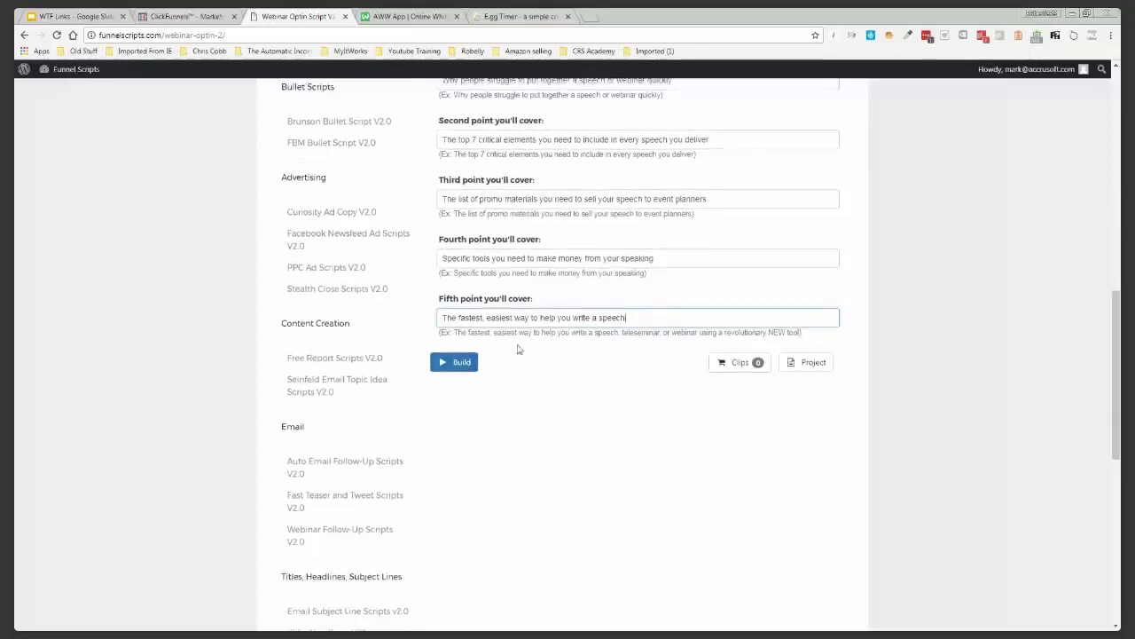
scroll(520, 347, up, 6)
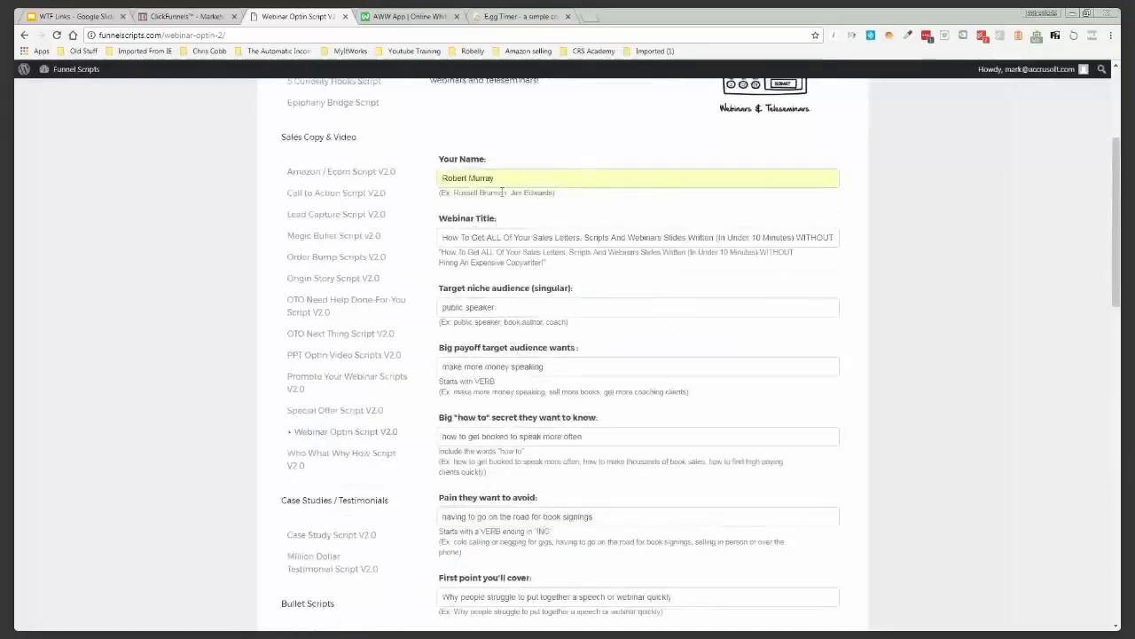
scroll(540, 286, down, 6)
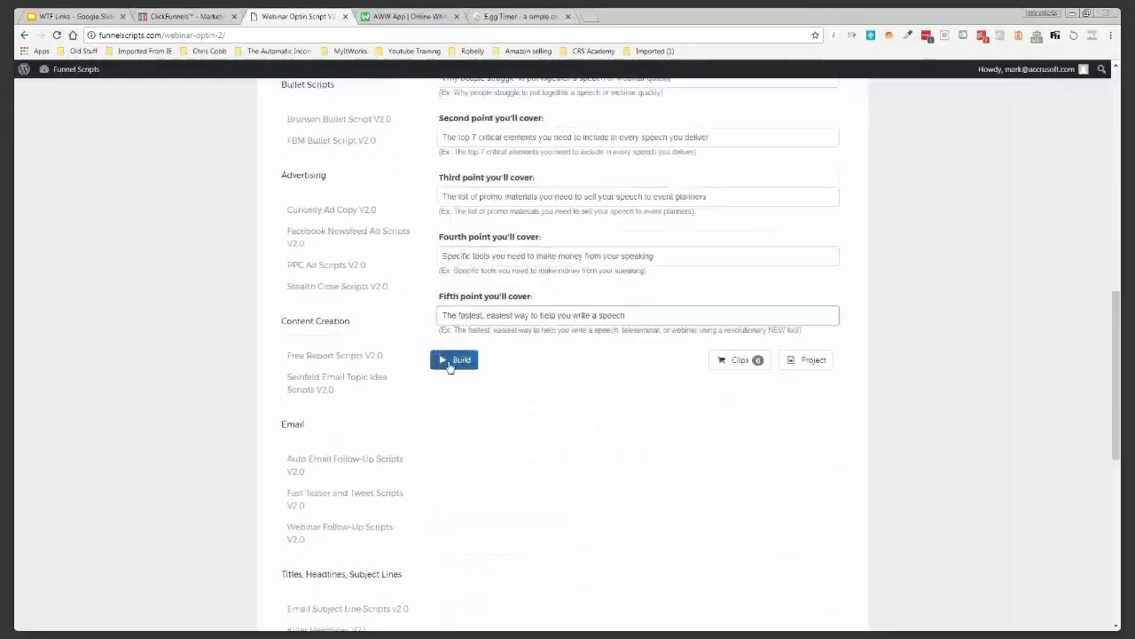
Build the webinar opt-in script and review its generated Video Script and On-Page Text
click(454, 360)
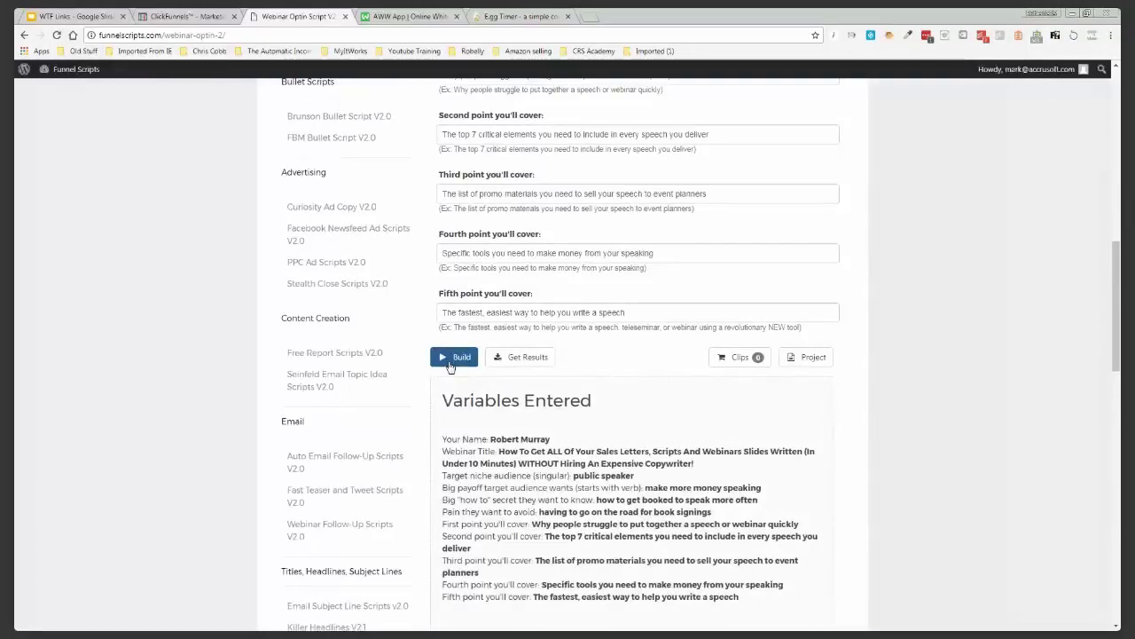
scroll(448, 337, down, 5)
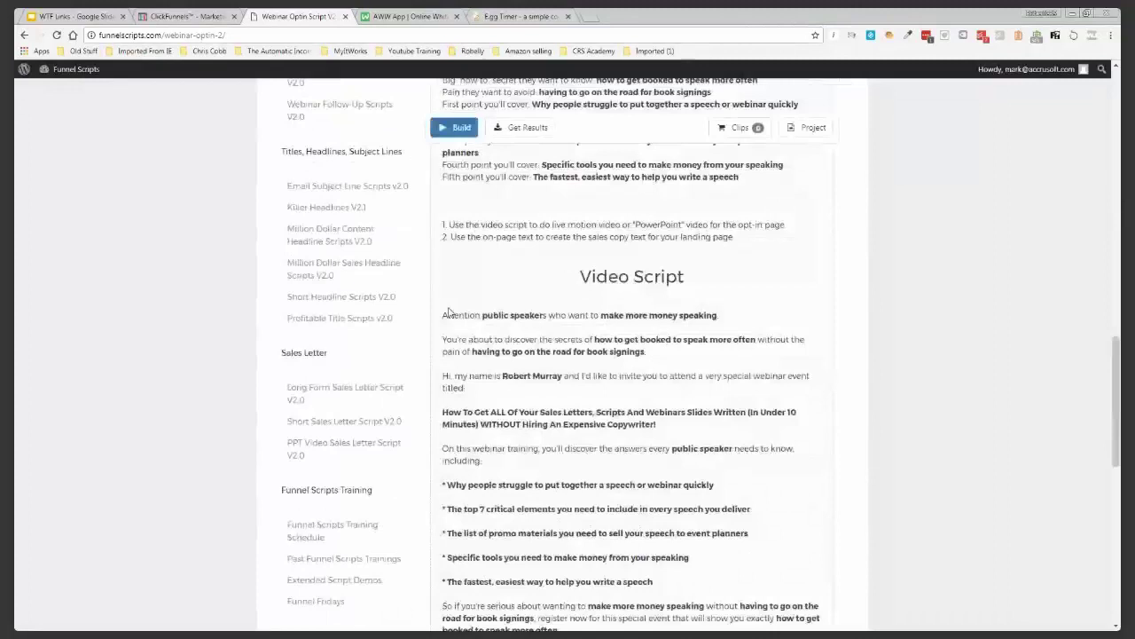
scroll(700, 286, down, 1)
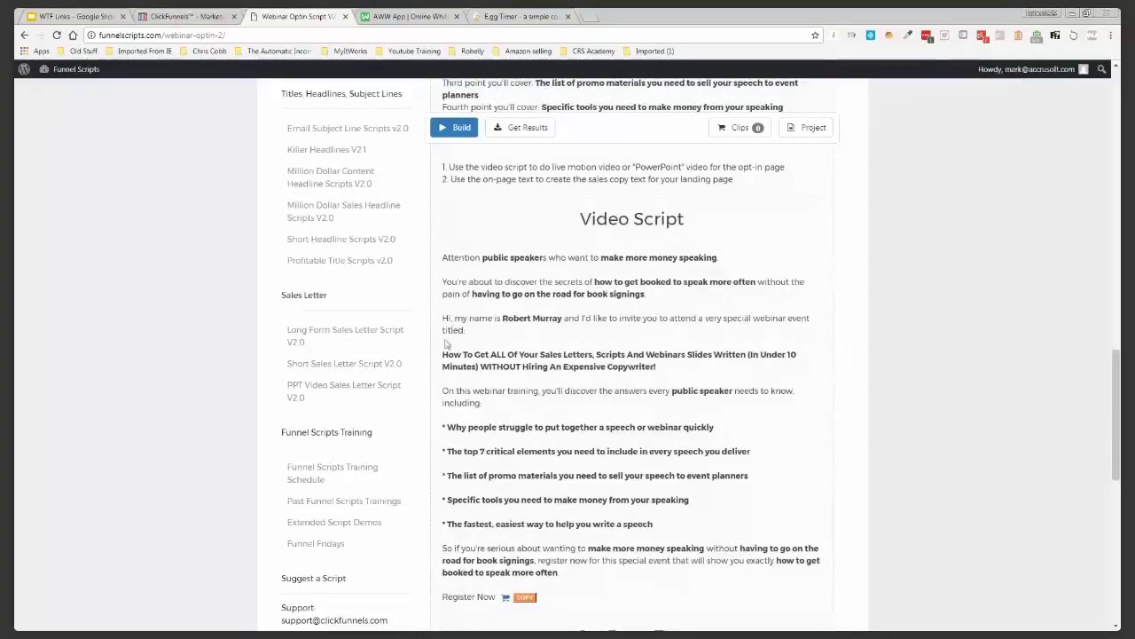
scroll(475, 330, down, 1)
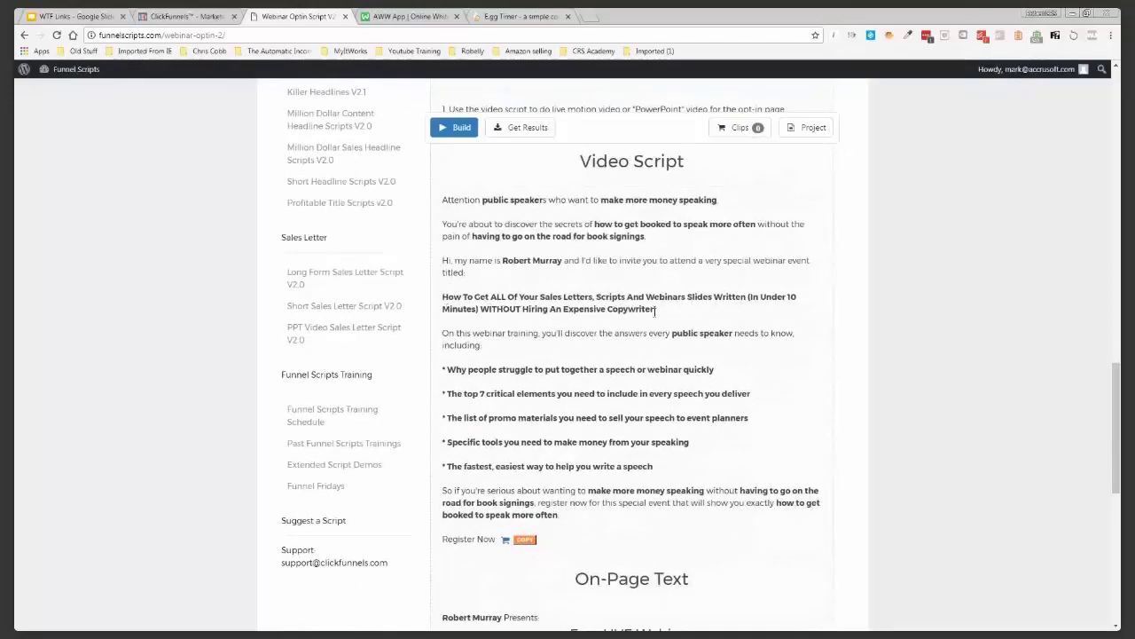
scroll(655, 310, down, 1)
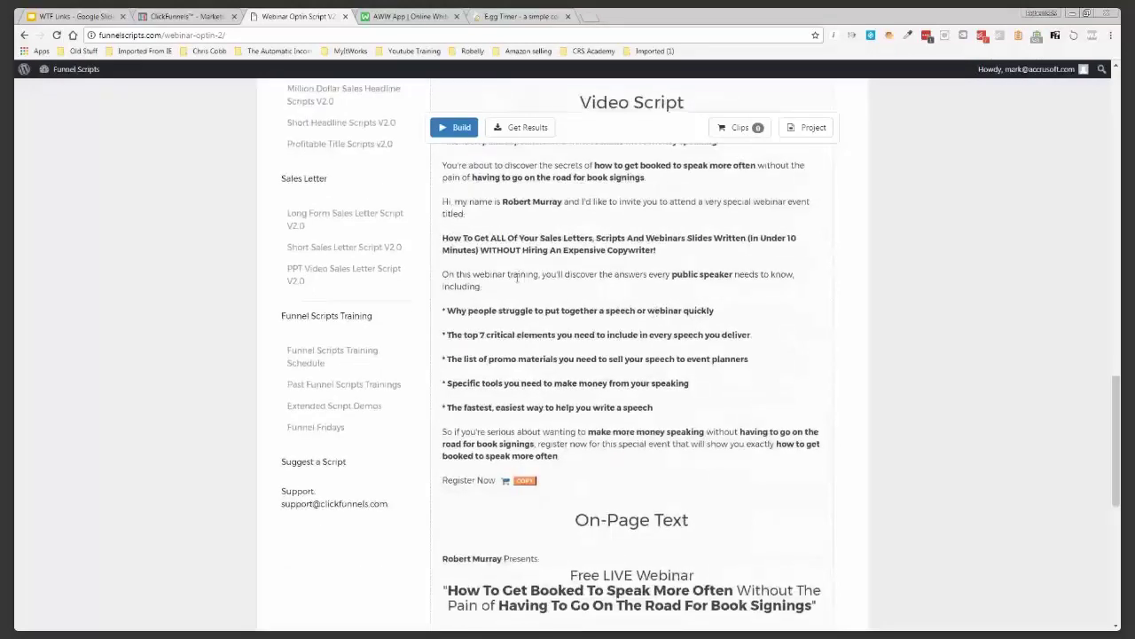
triple_click(656, 249)
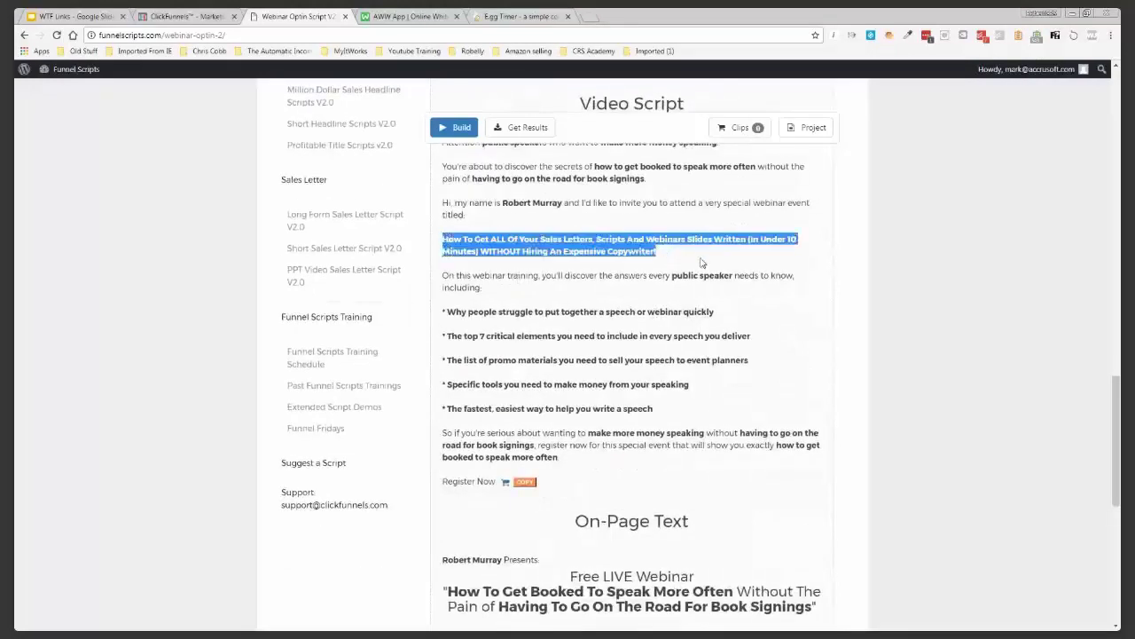
click(701, 262)
scroll(698, 262, down, 1)
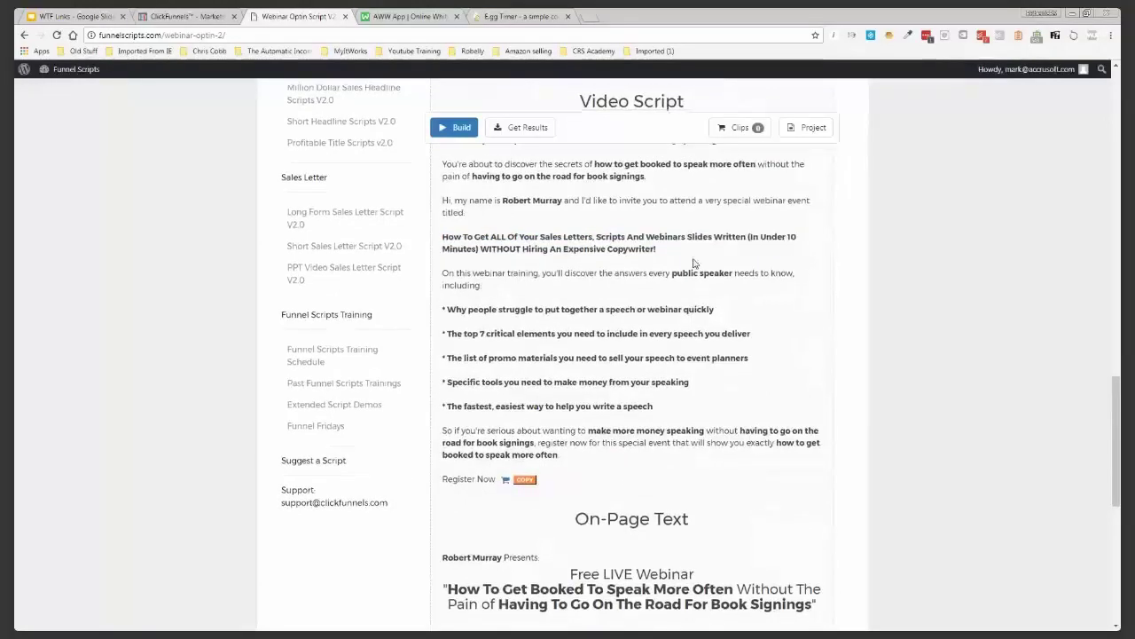
scroll(665, 268, down, 4)
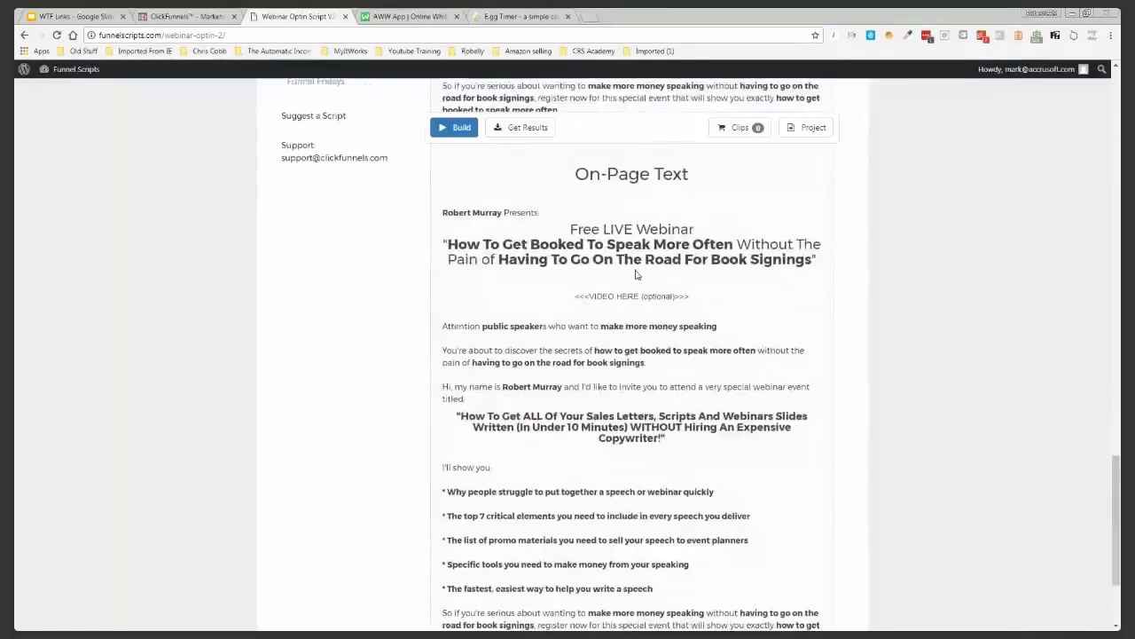
scroll(601, 349, down, 1)
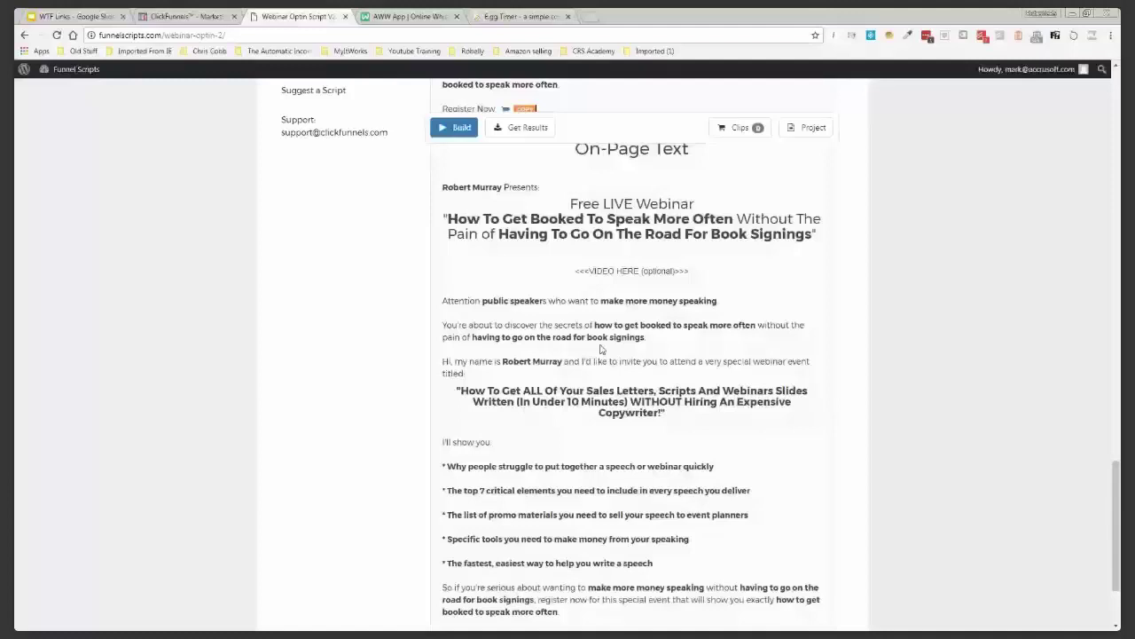
scroll(601, 349, up, 2)
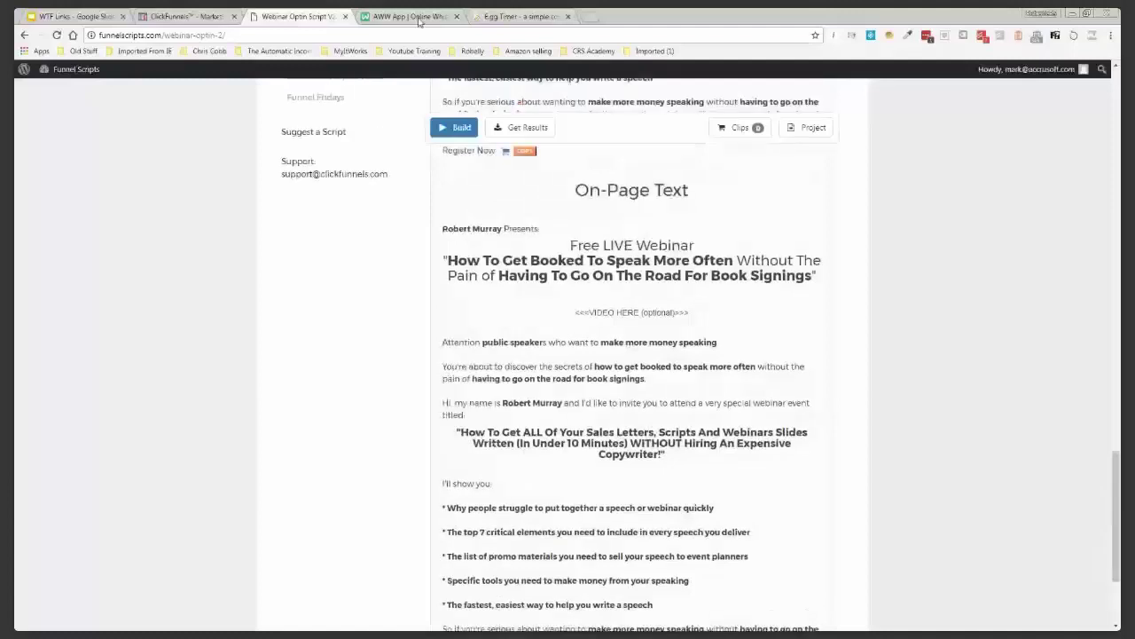
click(524, 16)
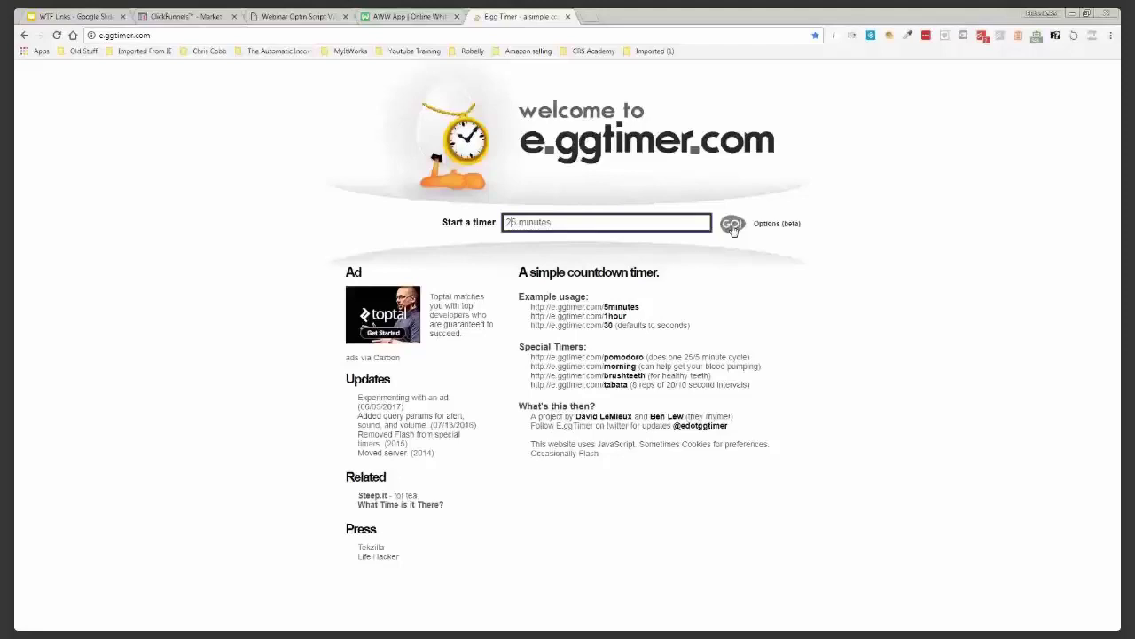
Start a 25-minute E.ggTimer countdown, move its tab first, and return to ClickFunnels
click(732, 226)
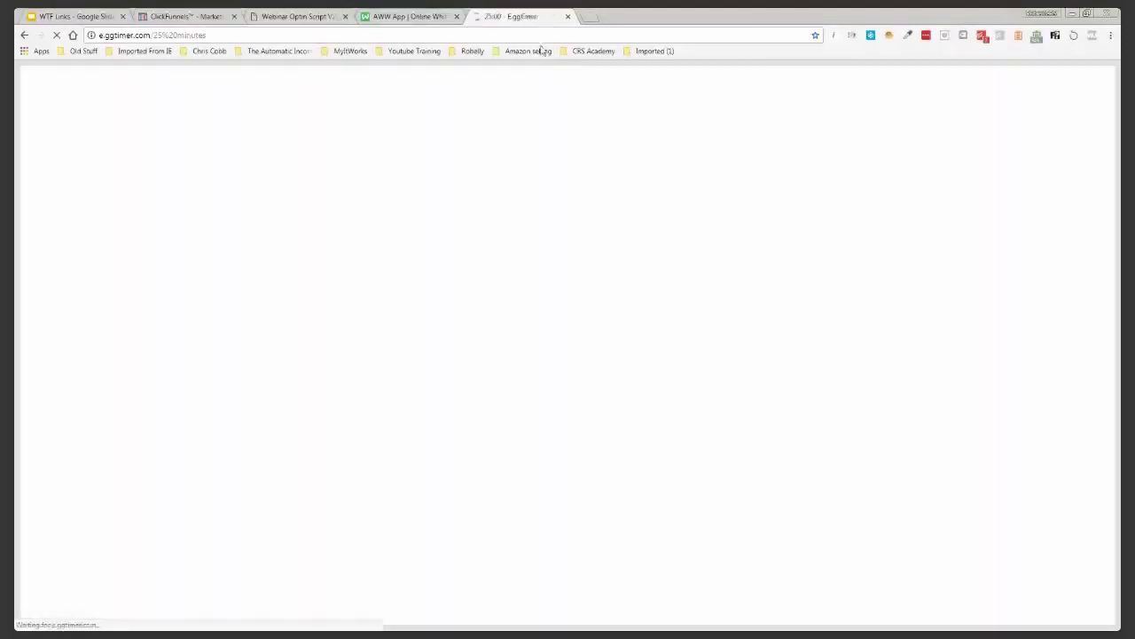
drag(543, 16, 89, 0)
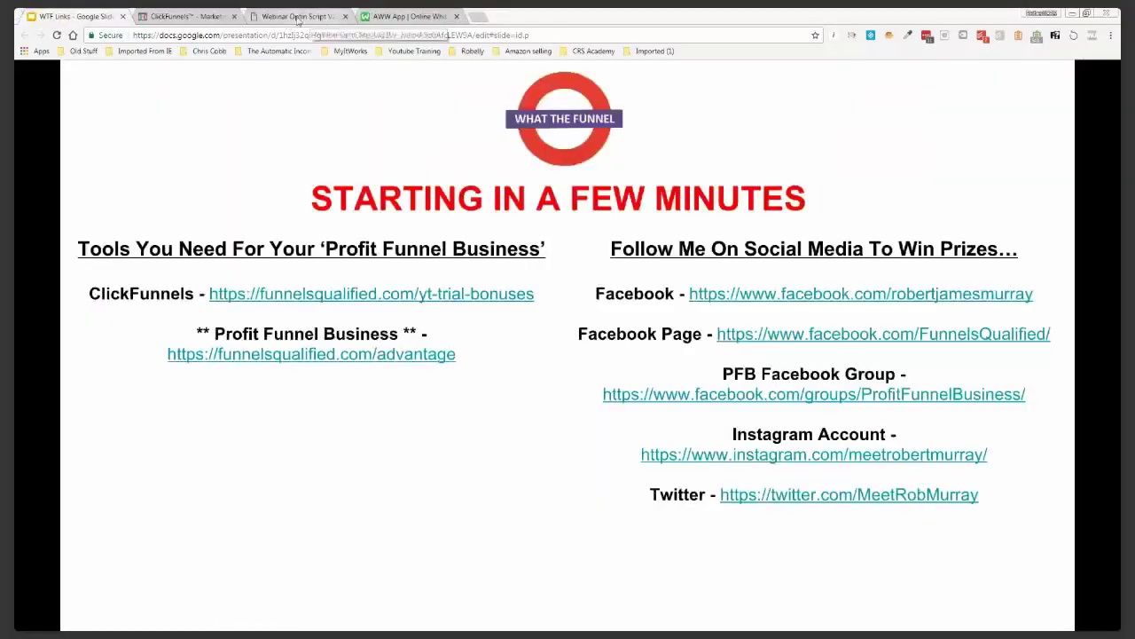
click(298, 17)
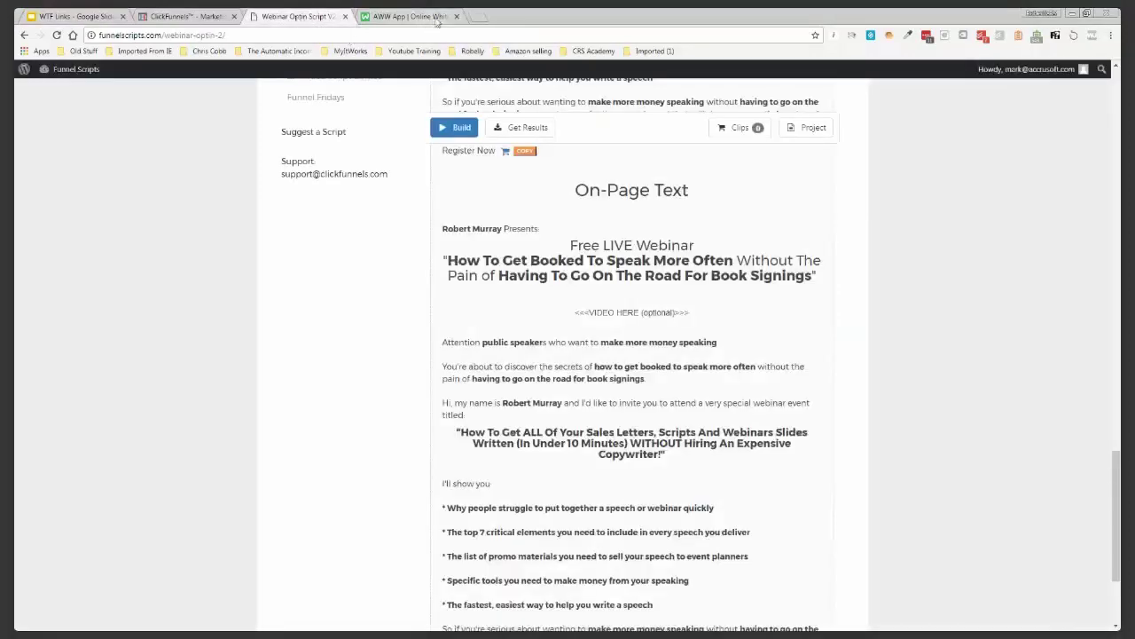
click(181, 16)
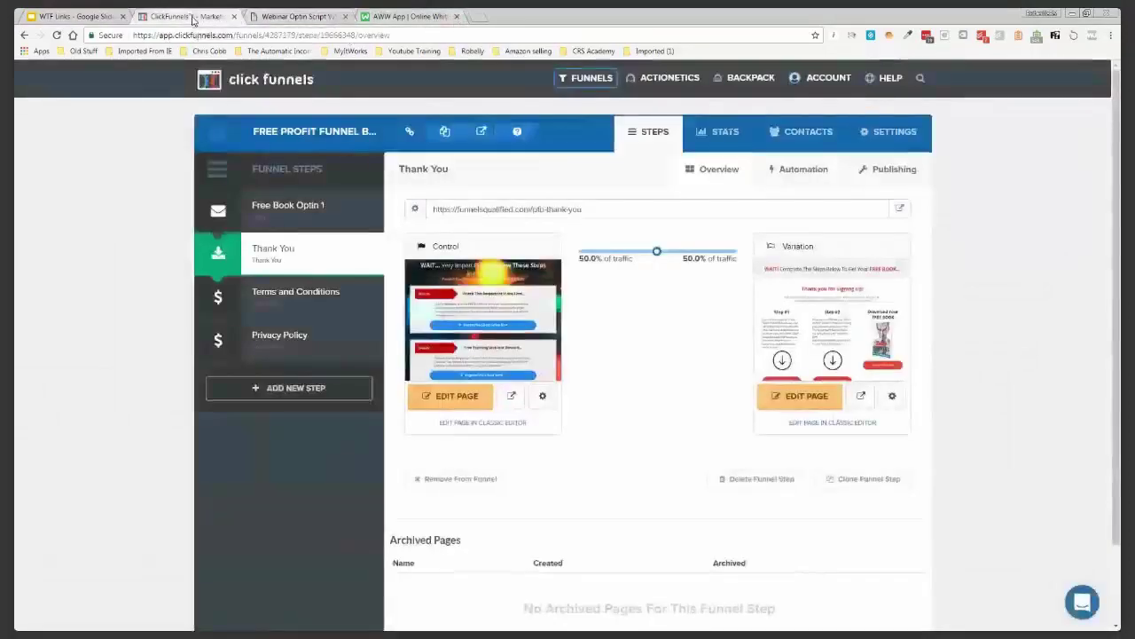
Build a Host Webinar > Webinar Replay funnel named 'Speech Webinar', tagged What The Funnel
mouse_move(559, 84)
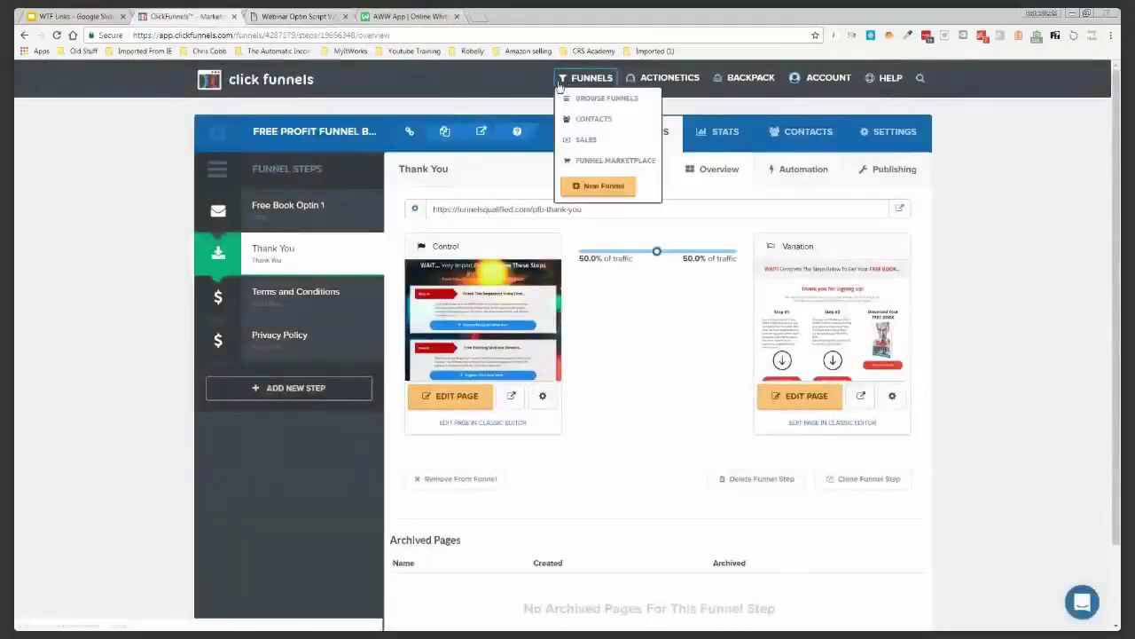
click(593, 186)
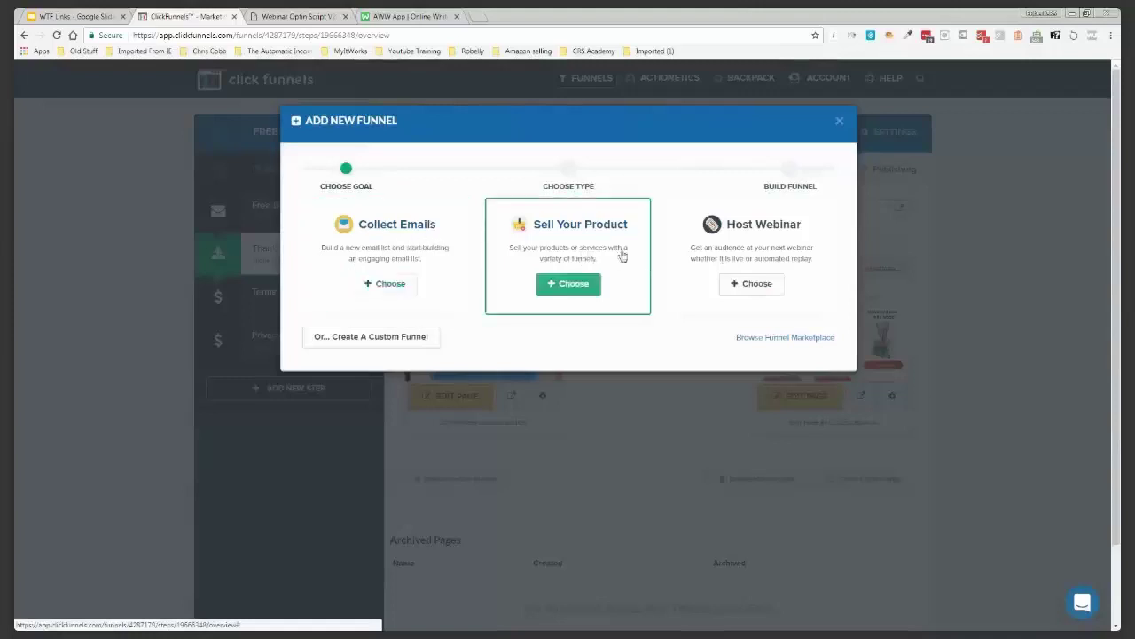
click(753, 285)
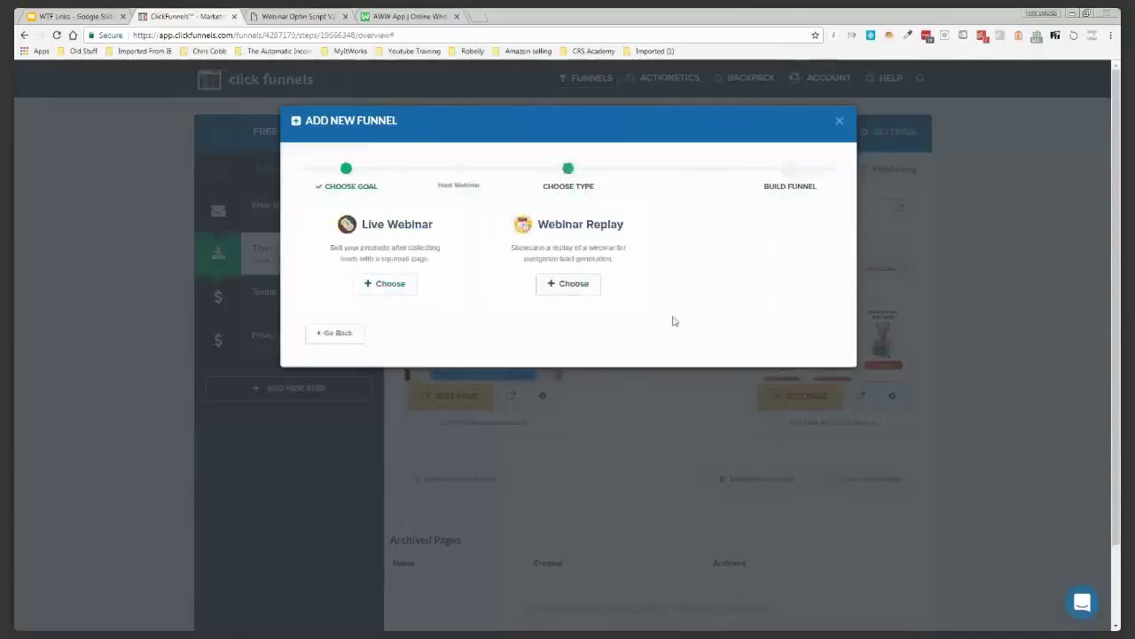
click(571, 284)
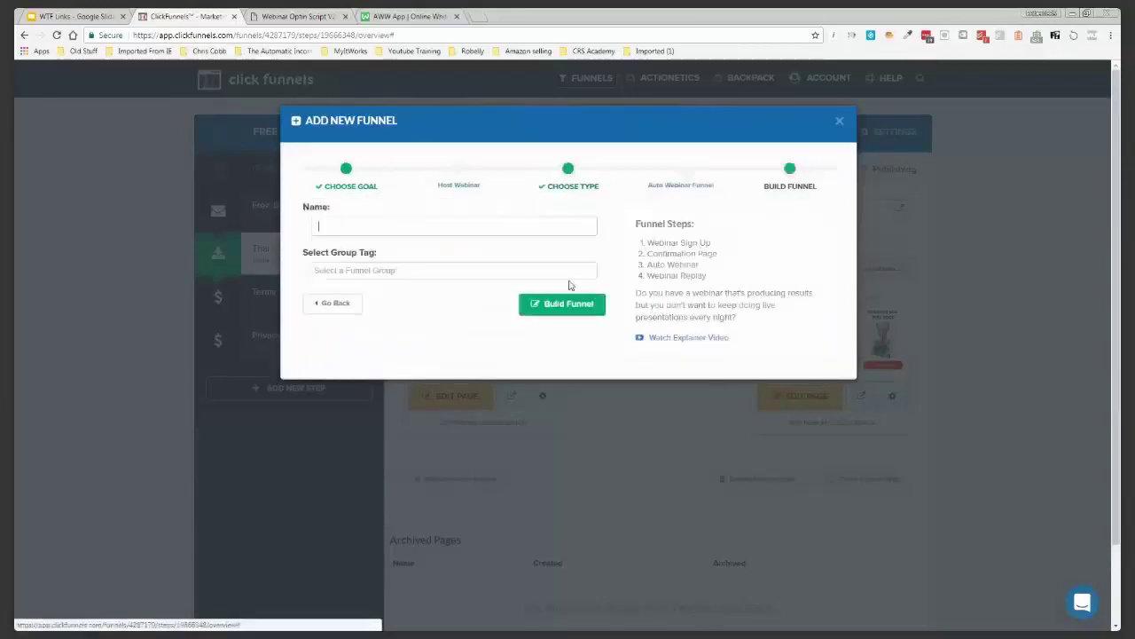
click(421, 226)
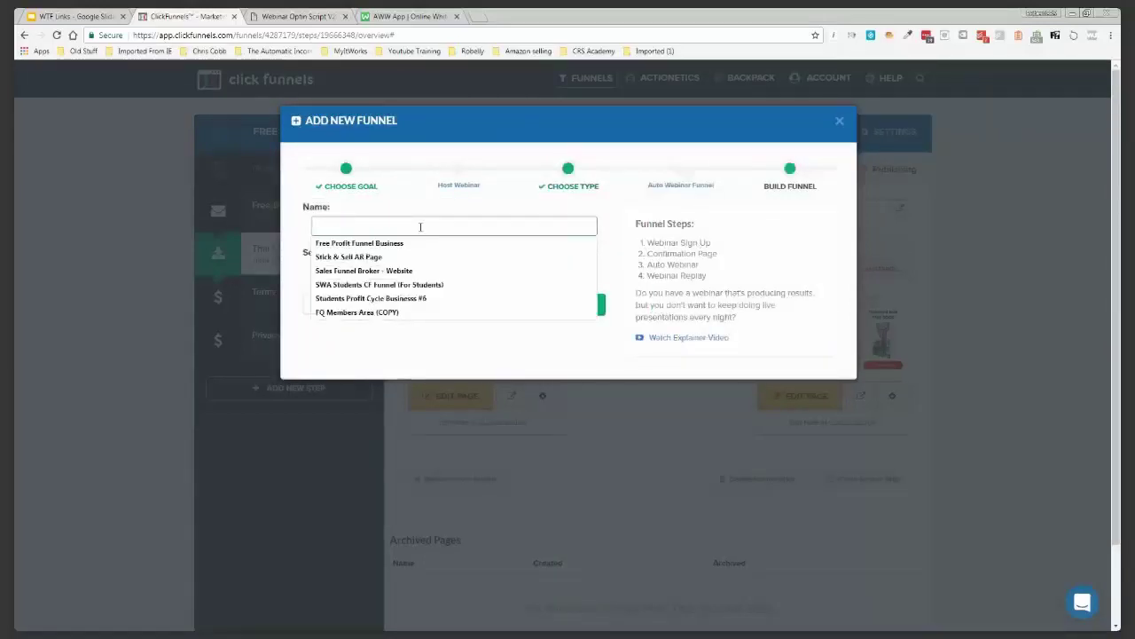
text(Sp)
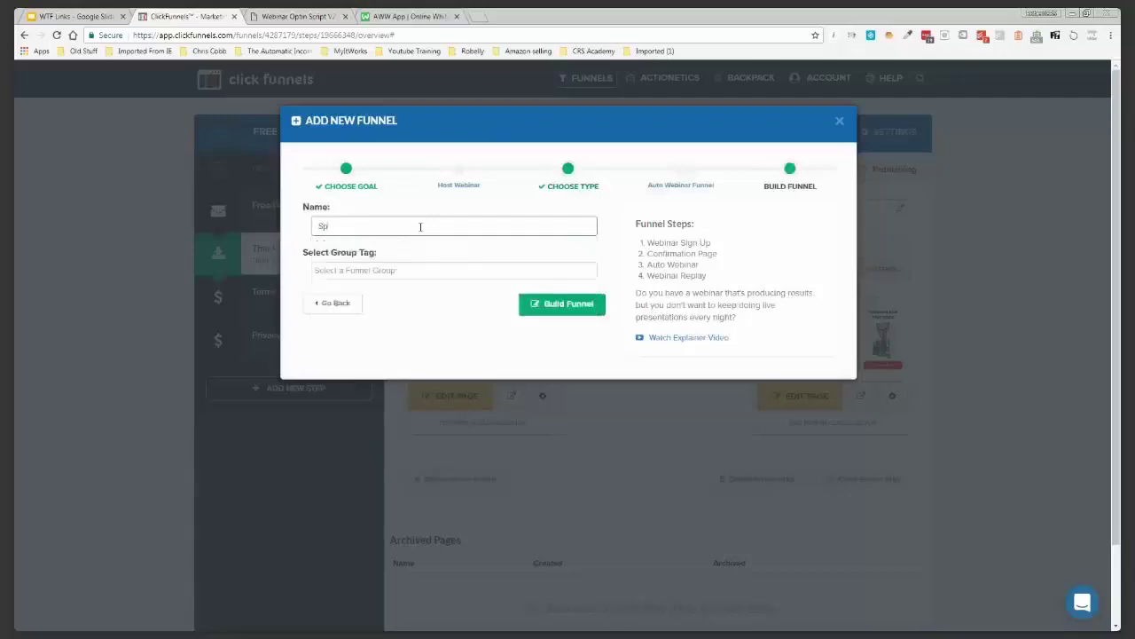
text(eech Webi)
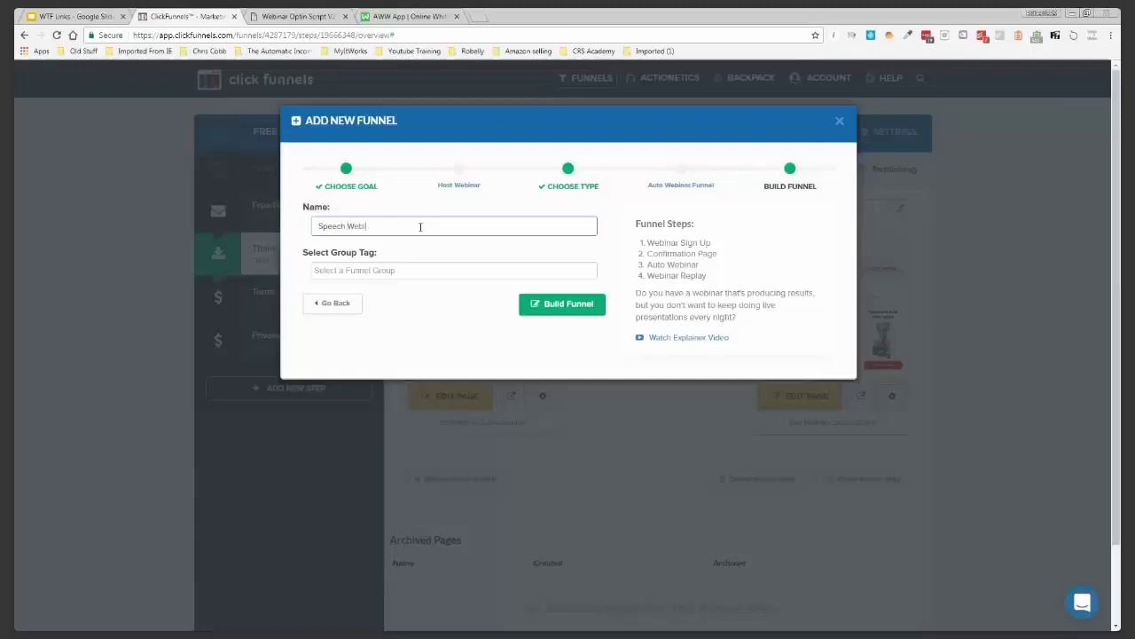
text(nar)
click(398, 271)
click(350, 291)
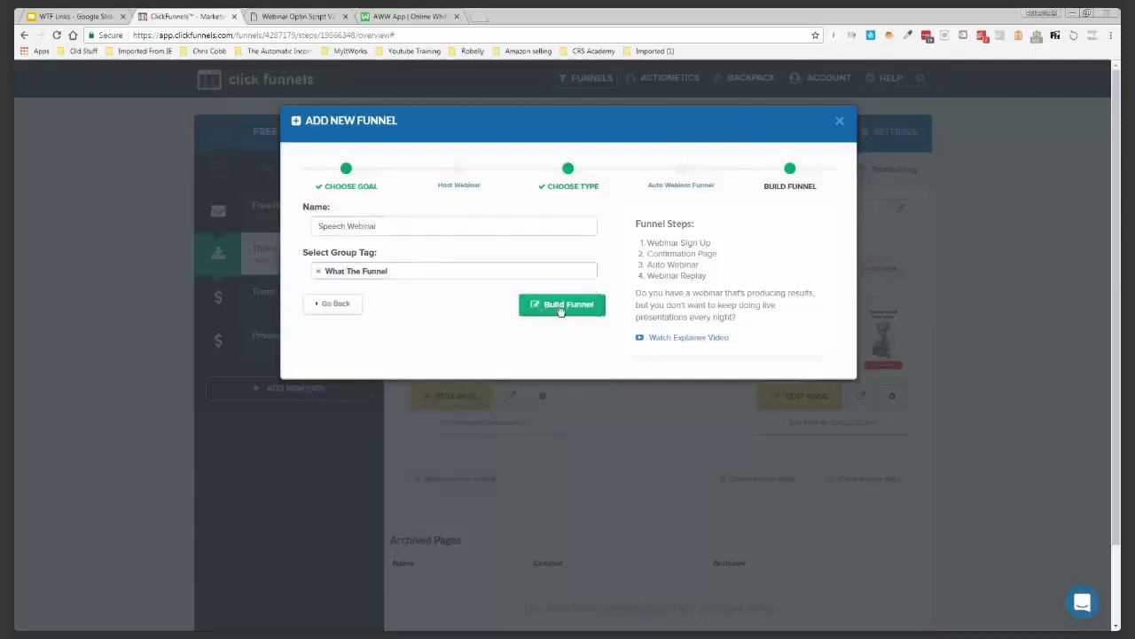
click(560, 307)
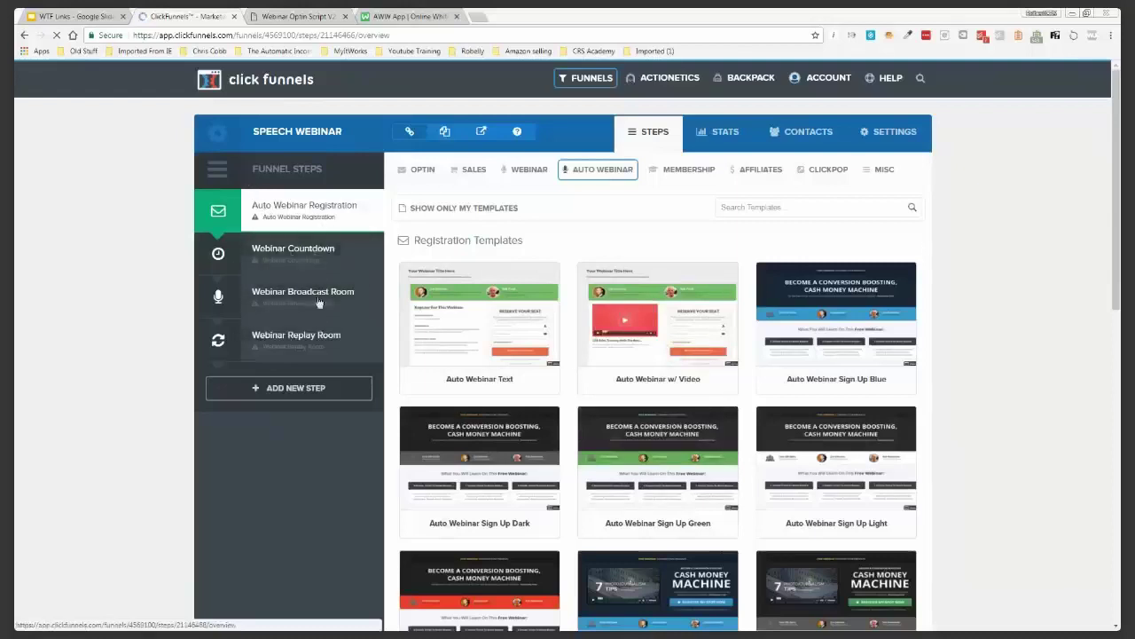
mouse_move(478, 345)
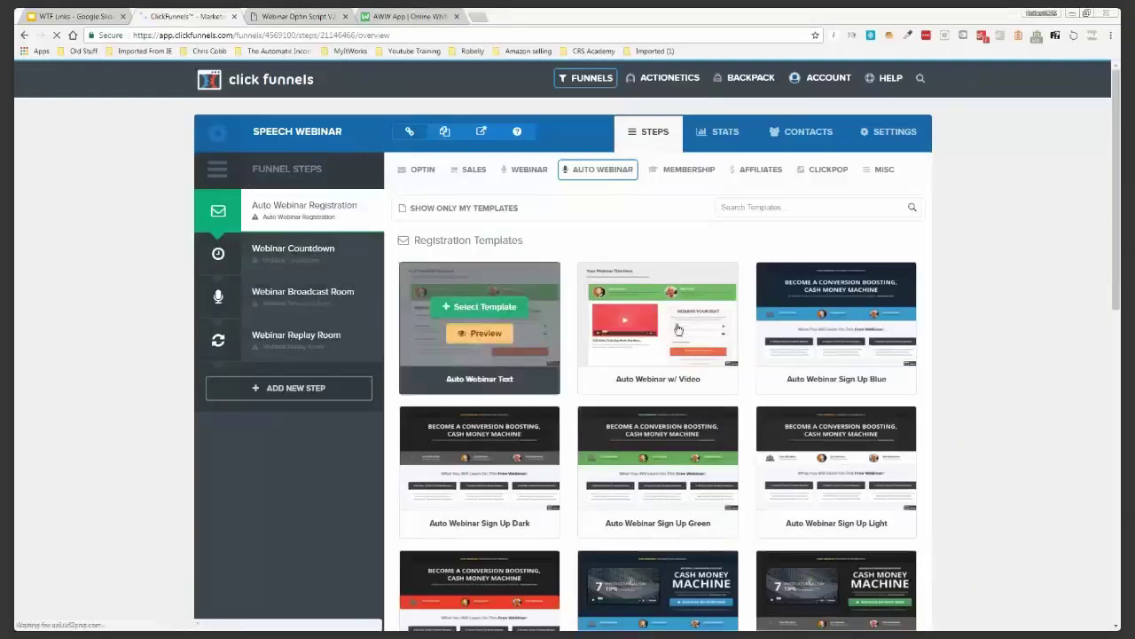
mouse_move(781, 343)
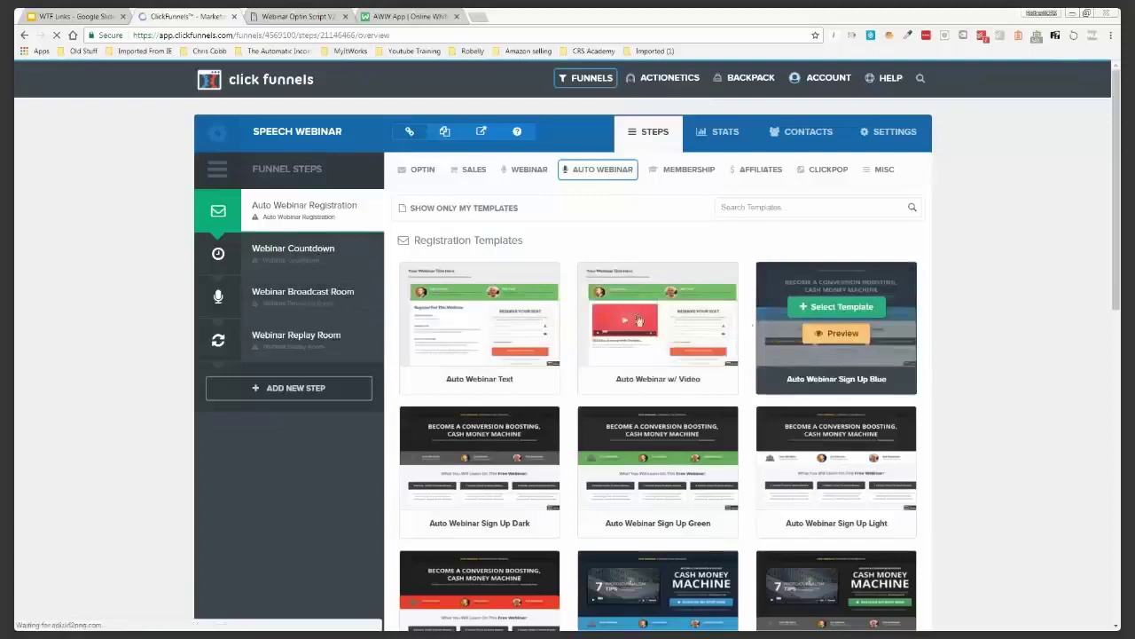
mouse_move(633, 316)
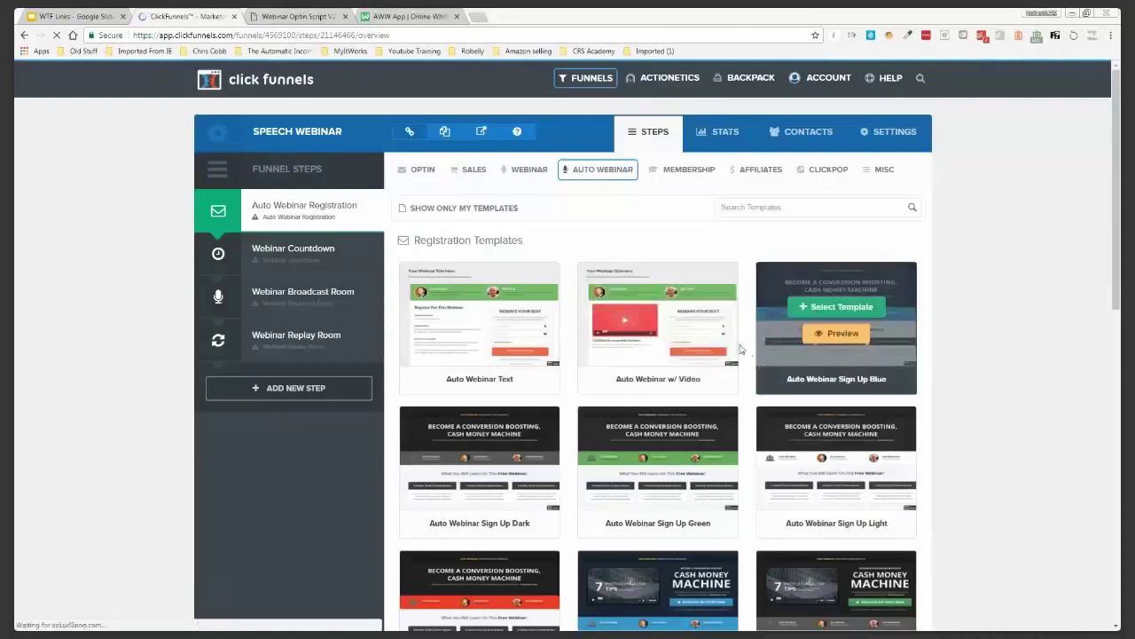
scroll(740, 344, down, 3)
scroll(740, 344, down, 1)
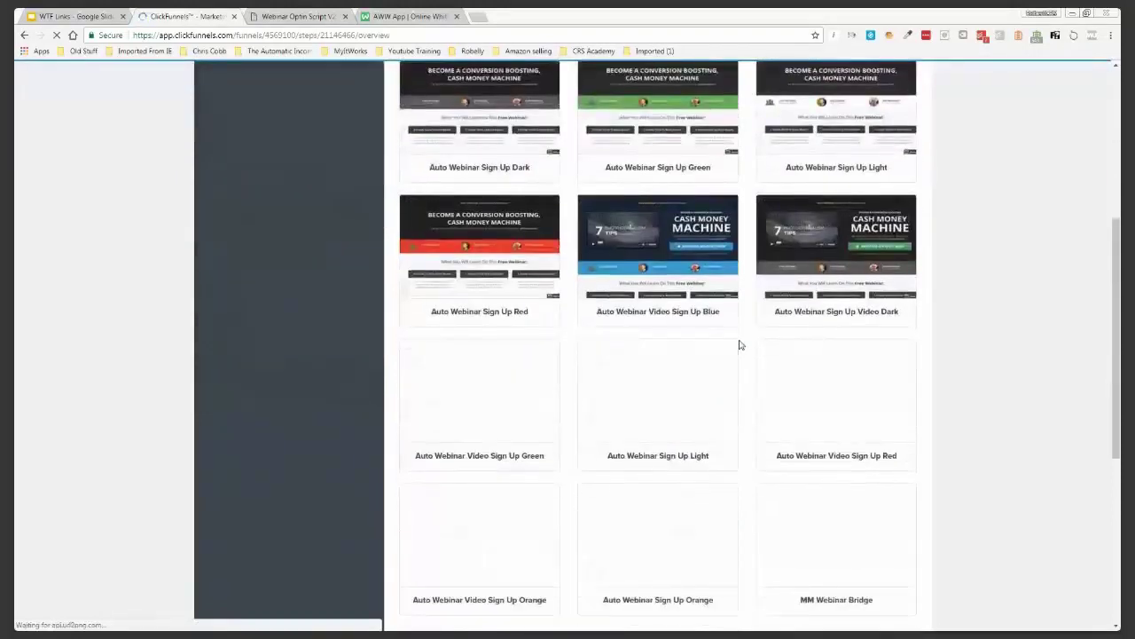
scroll(740, 344, down, 1)
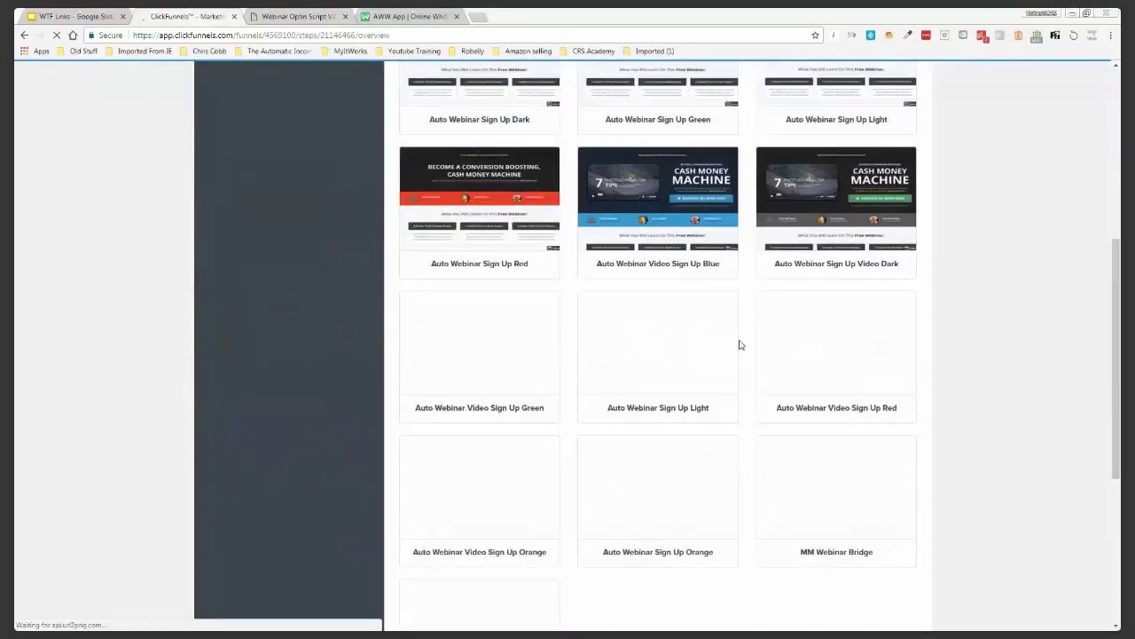
scroll(740, 344, down, 5)
mouse_move(548, 339)
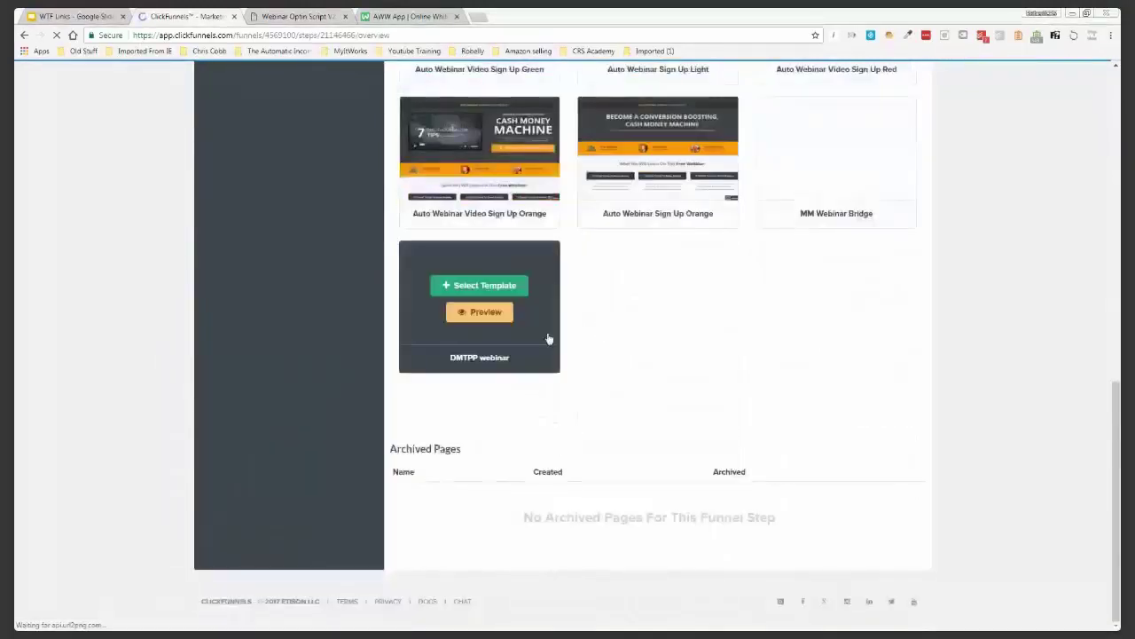
scroll(572, 347, up, 1)
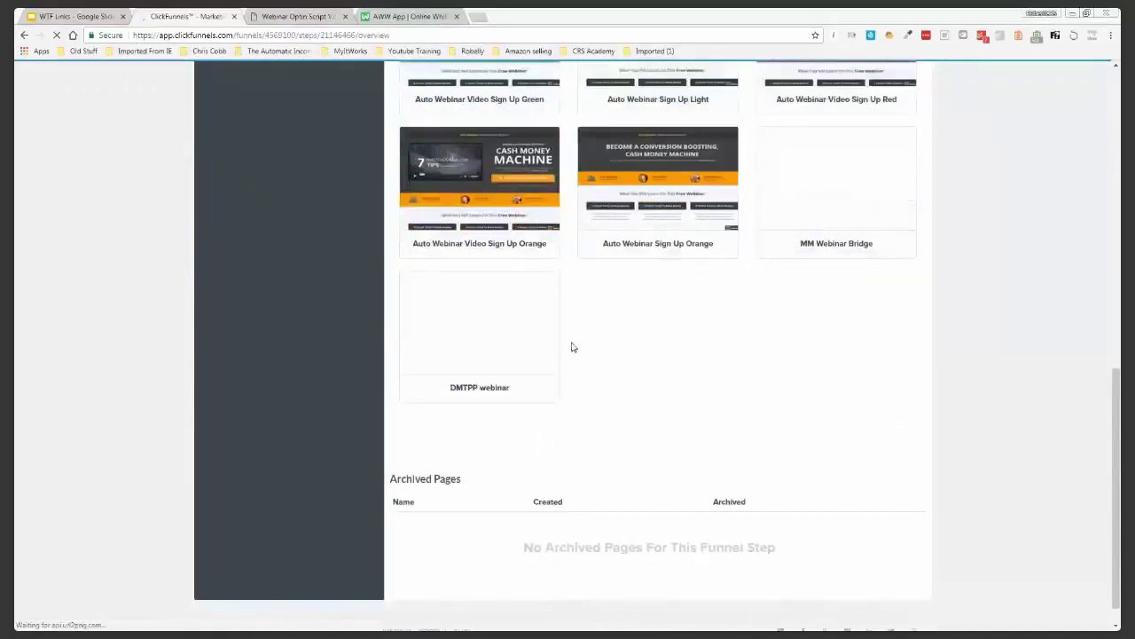
mouse_move(663, 335)
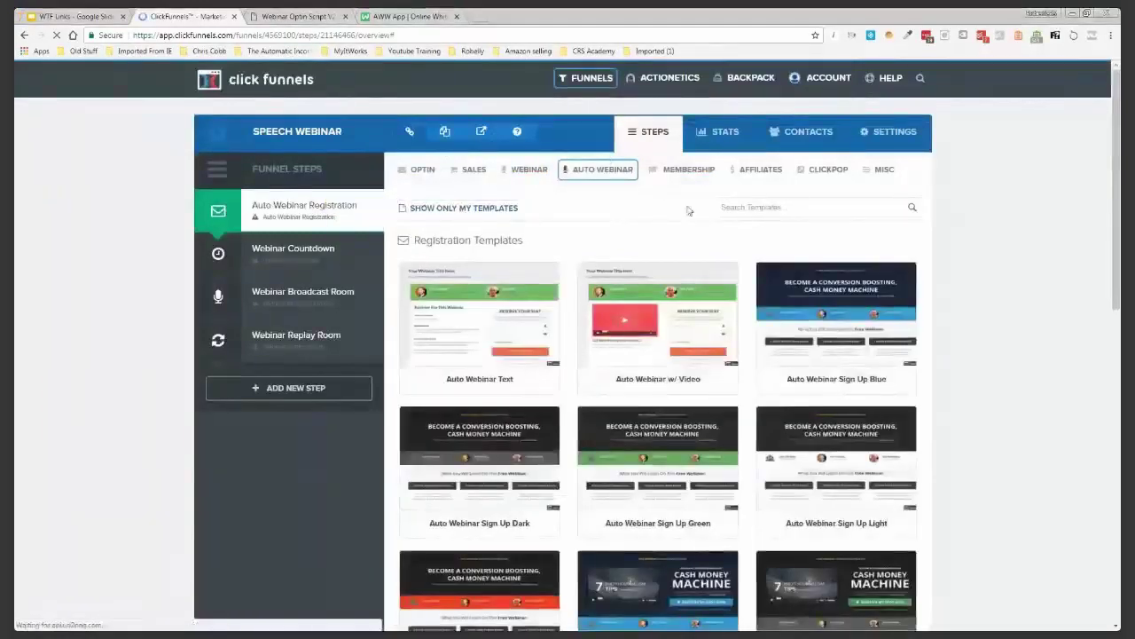
mouse_move(814, 310)
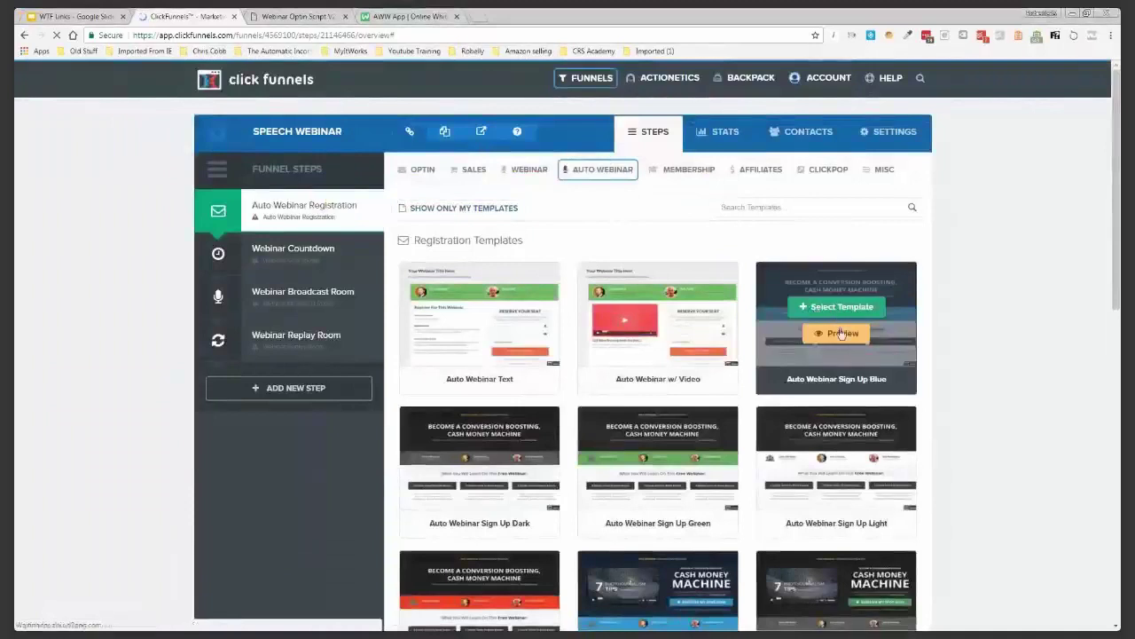
Preview Auto Webinar Sign Up Blue, then use it for the Auto Webinar Registration page
click(841, 335)
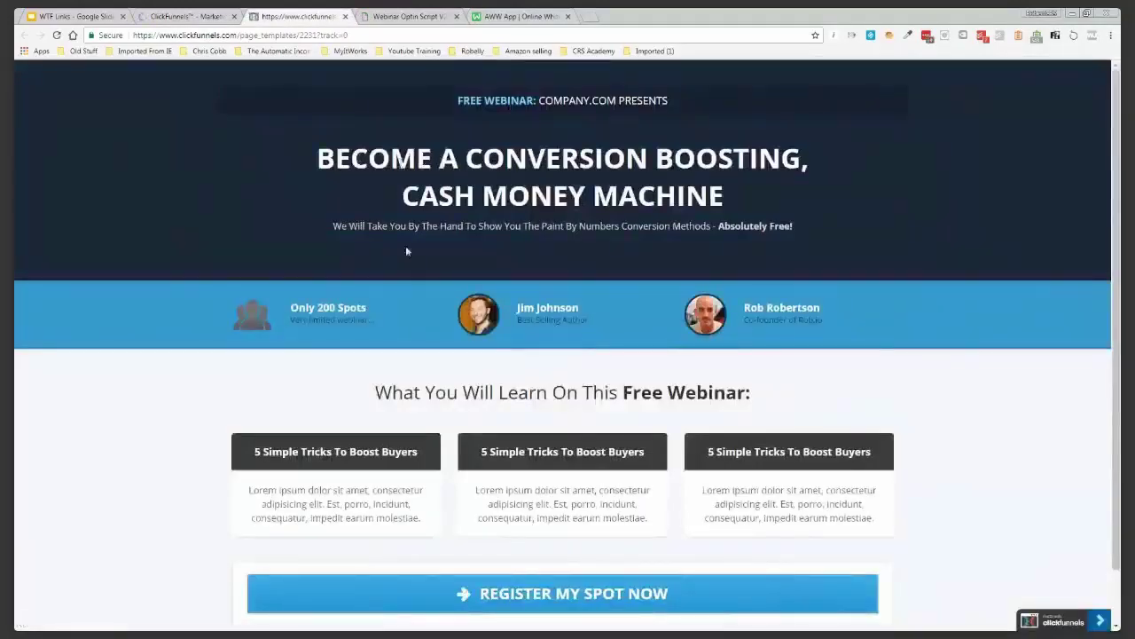
scroll(396, 314, down, 1)
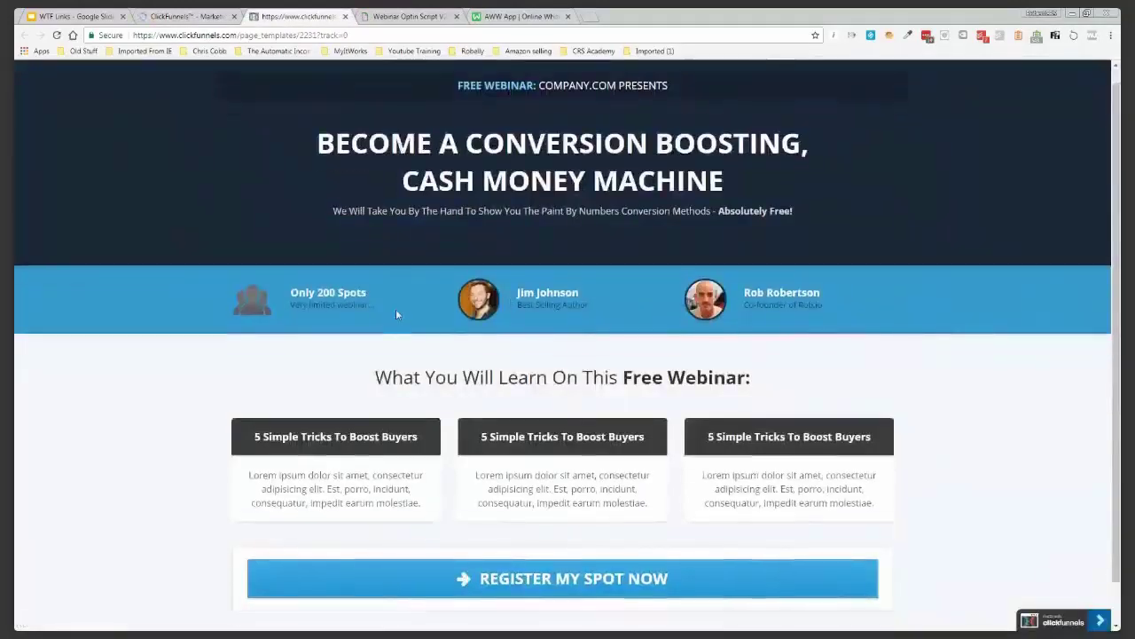
scroll(397, 314, down, 3)
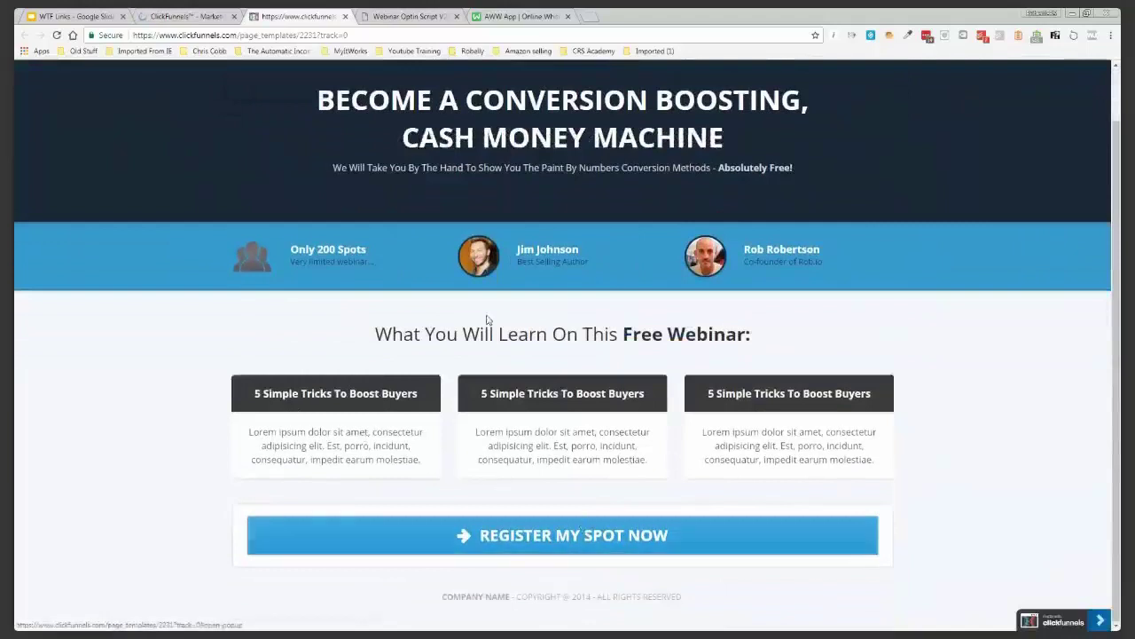
click(562, 535)
key(ctrl+w)
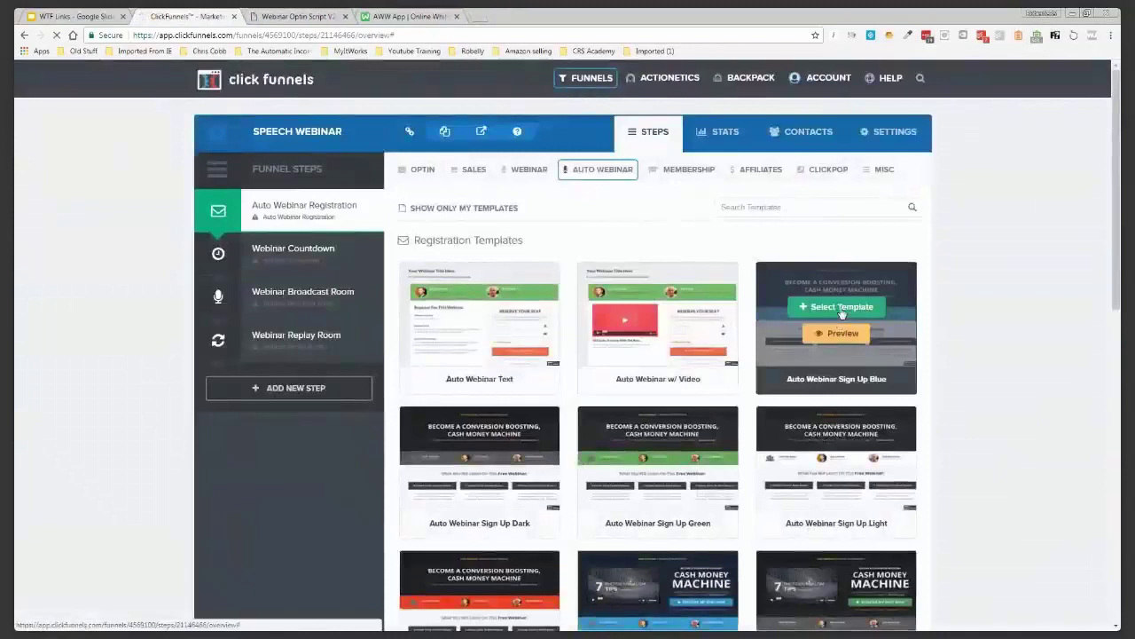
click(840, 311)
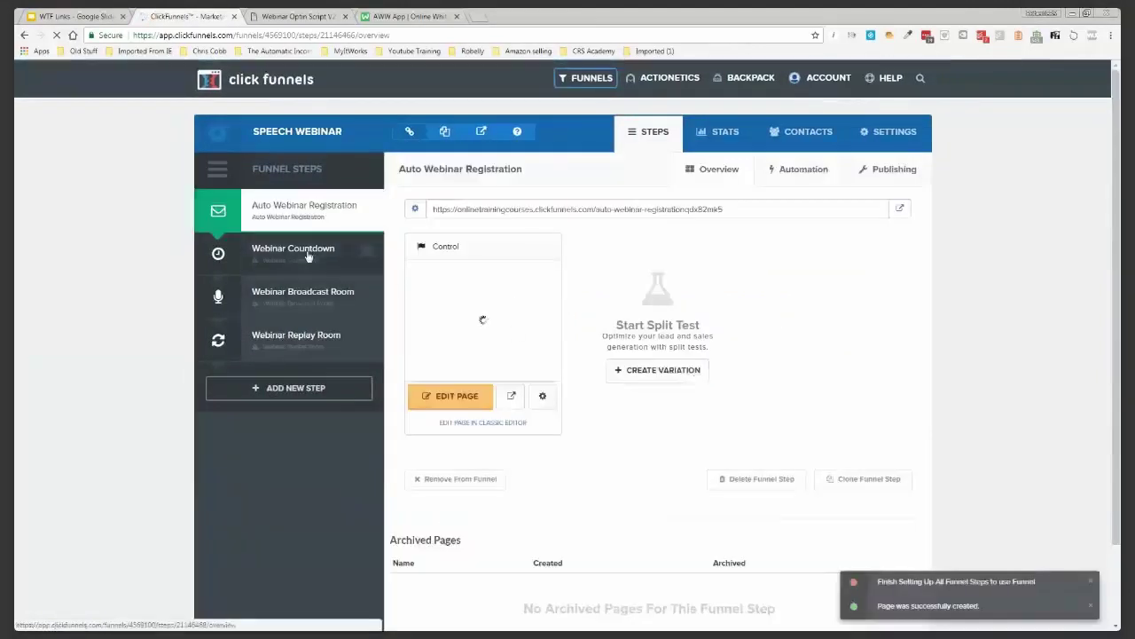
click(309, 256)
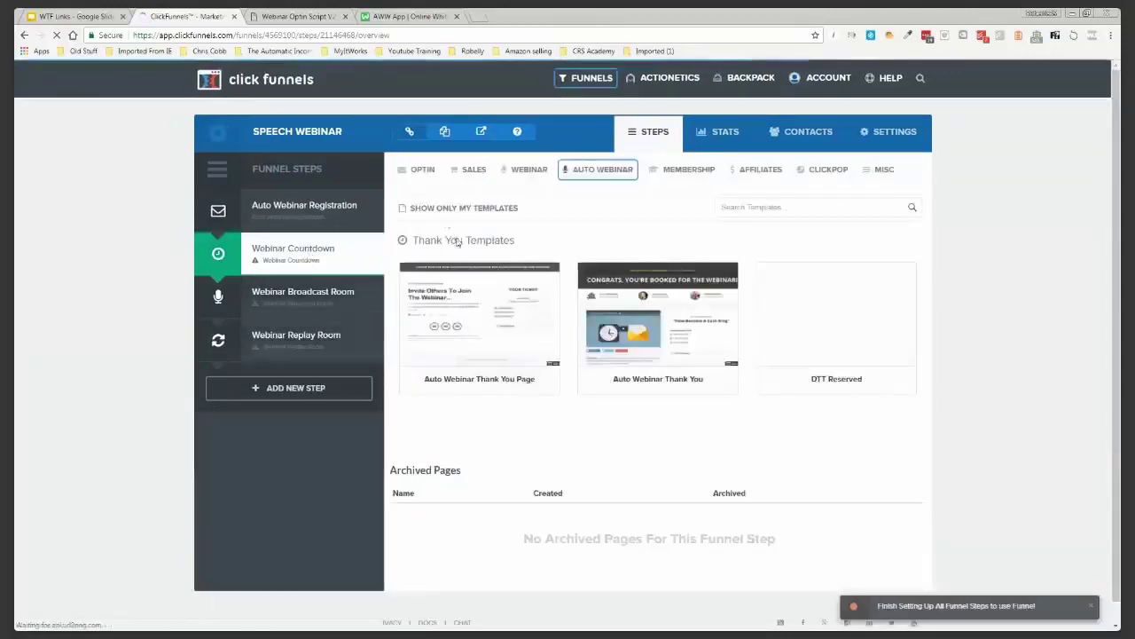
Create the Webinar Countdown page from the Auto Webinar Thank You Page template
mouse_move(856, 348)
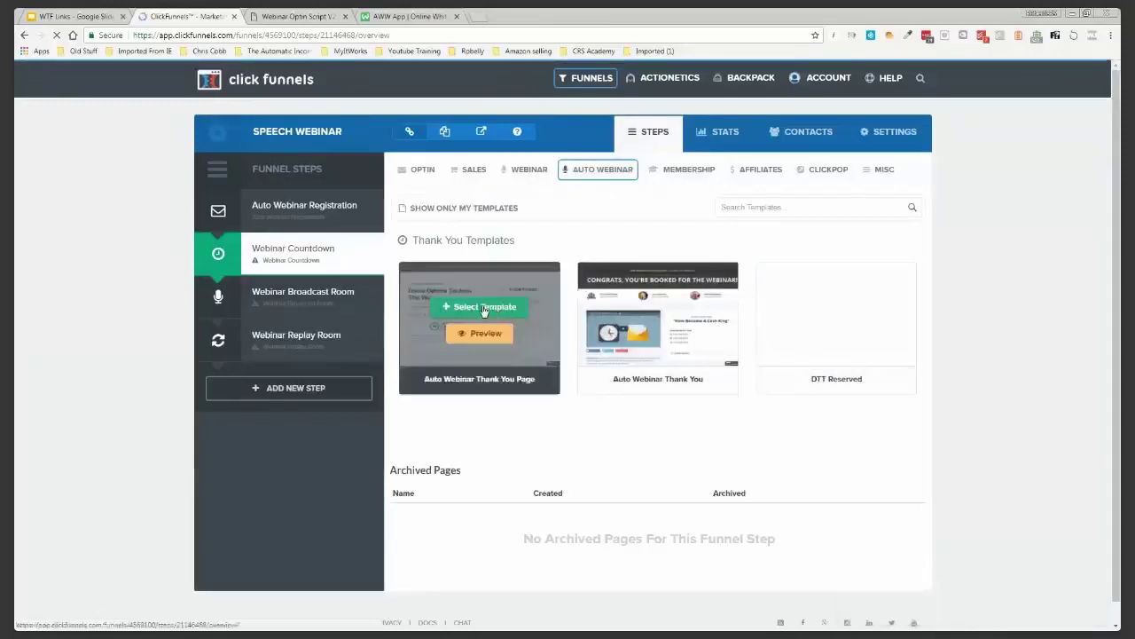
click(484, 308)
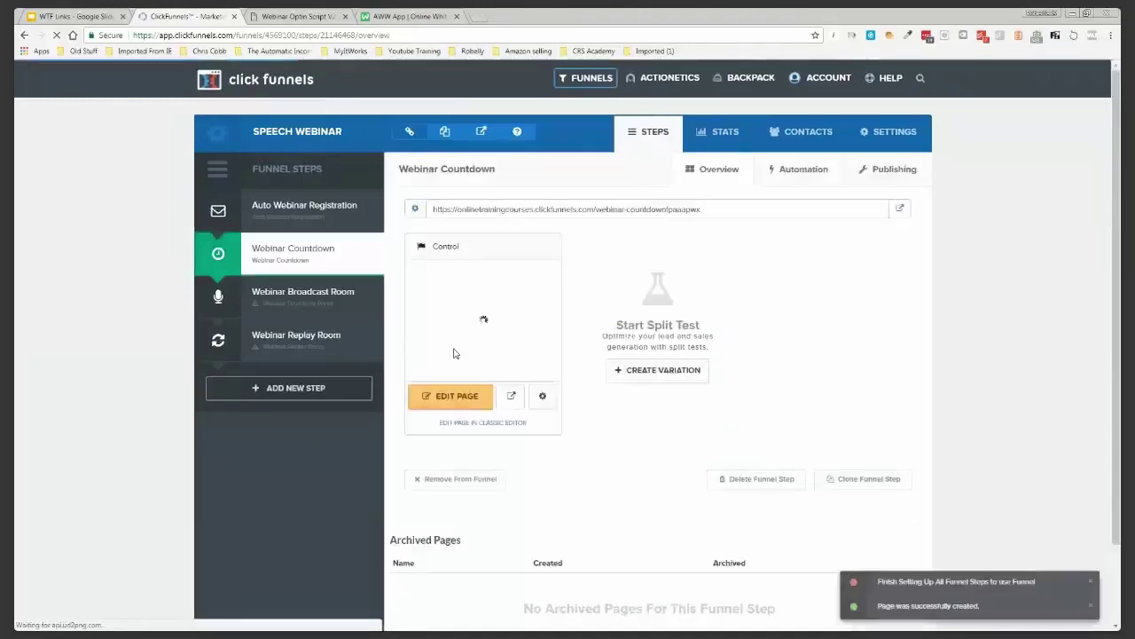
click(298, 296)
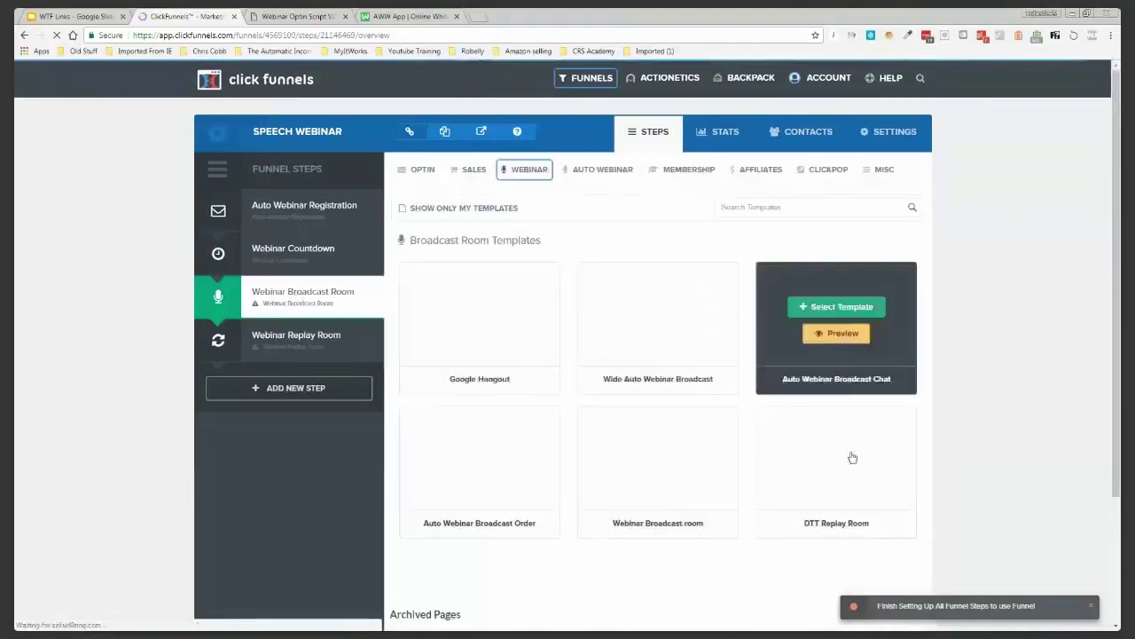
Preview Wide Auto Webinar Broadcast, then use it for the Webinar Broadcast Room page
mouse_move(842, 319)
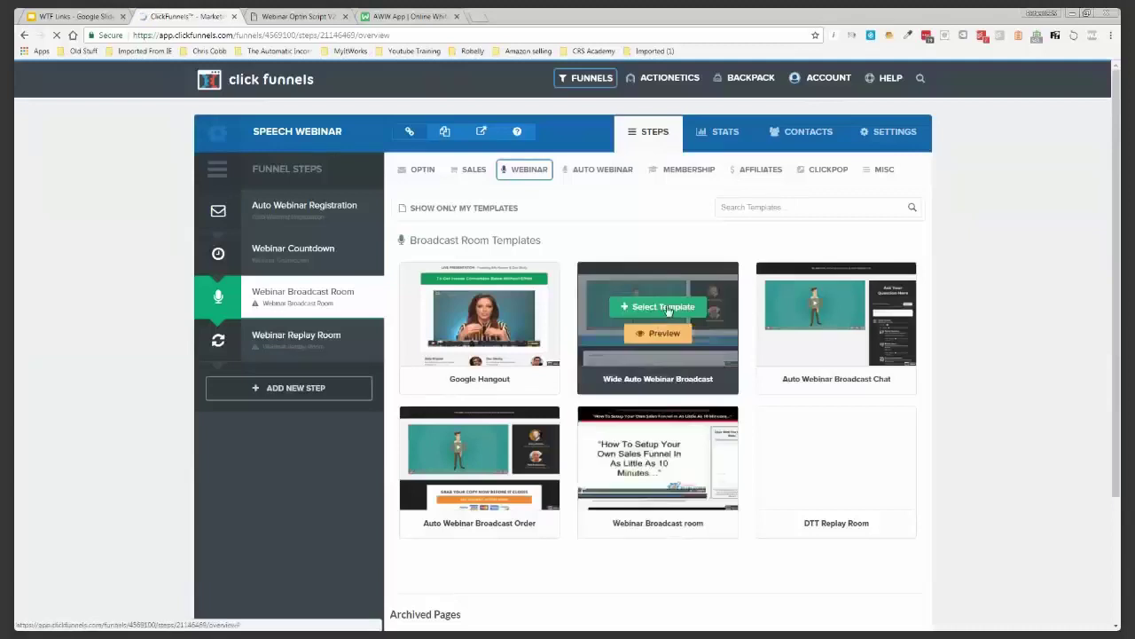
click(663, 334)
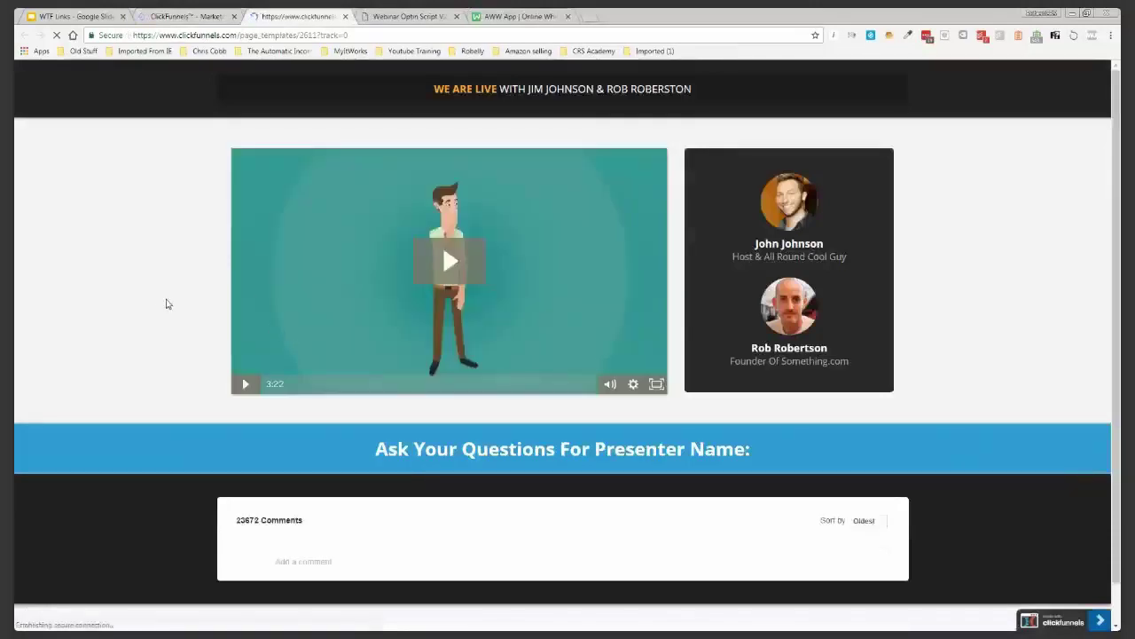
scroll(167, 303, down, 2)
scroll(166, 303, up, 2)
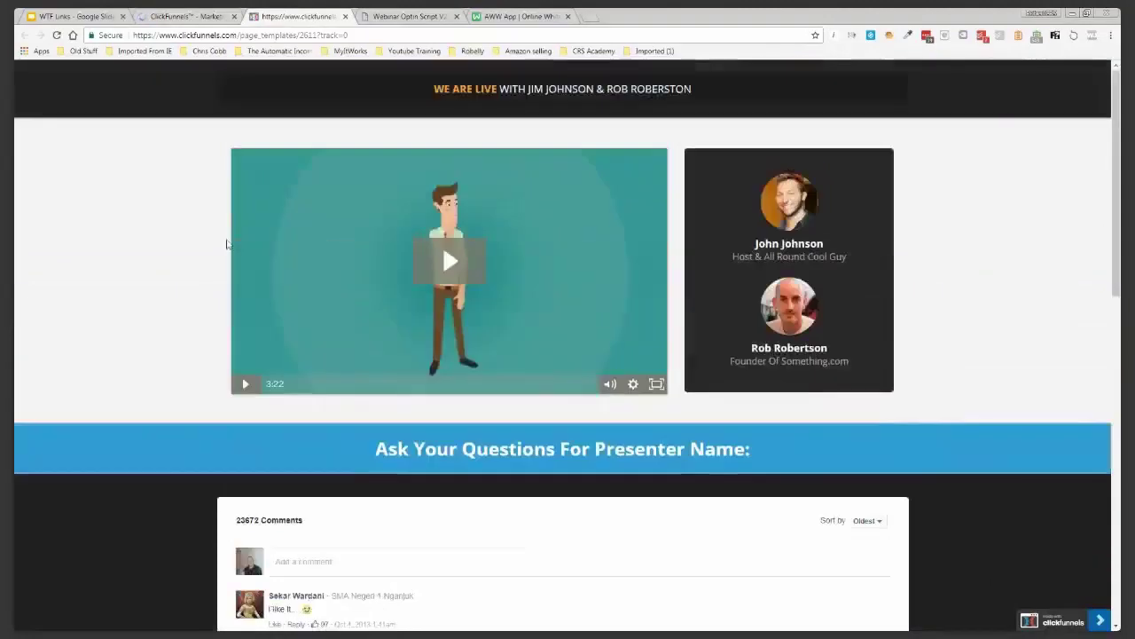
click(346, 19)
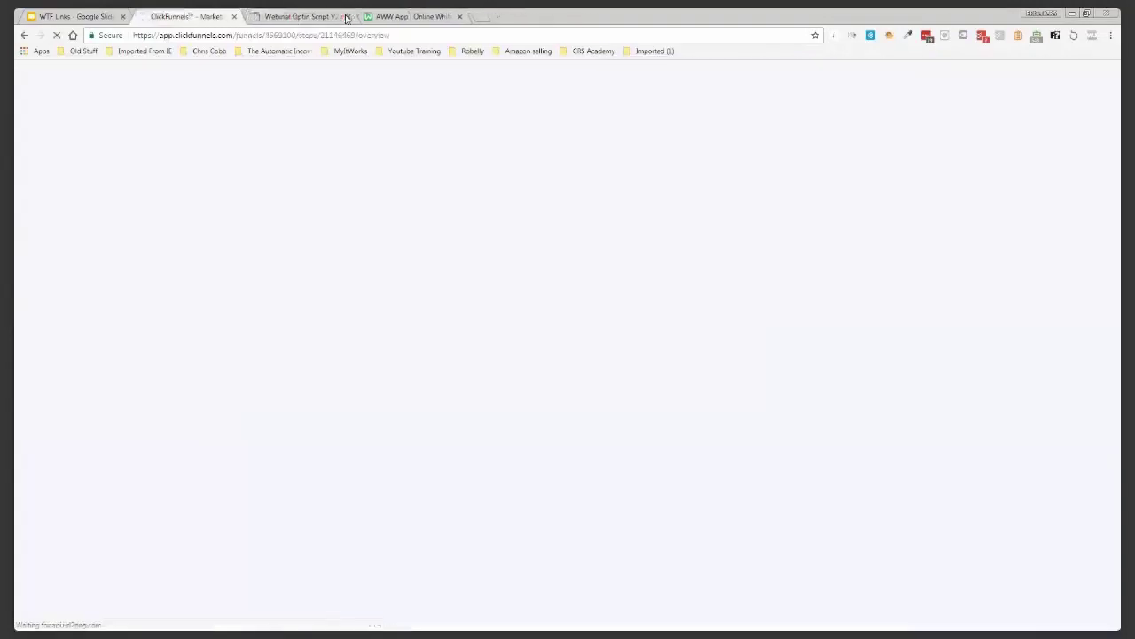
mouse_move(655, 309)
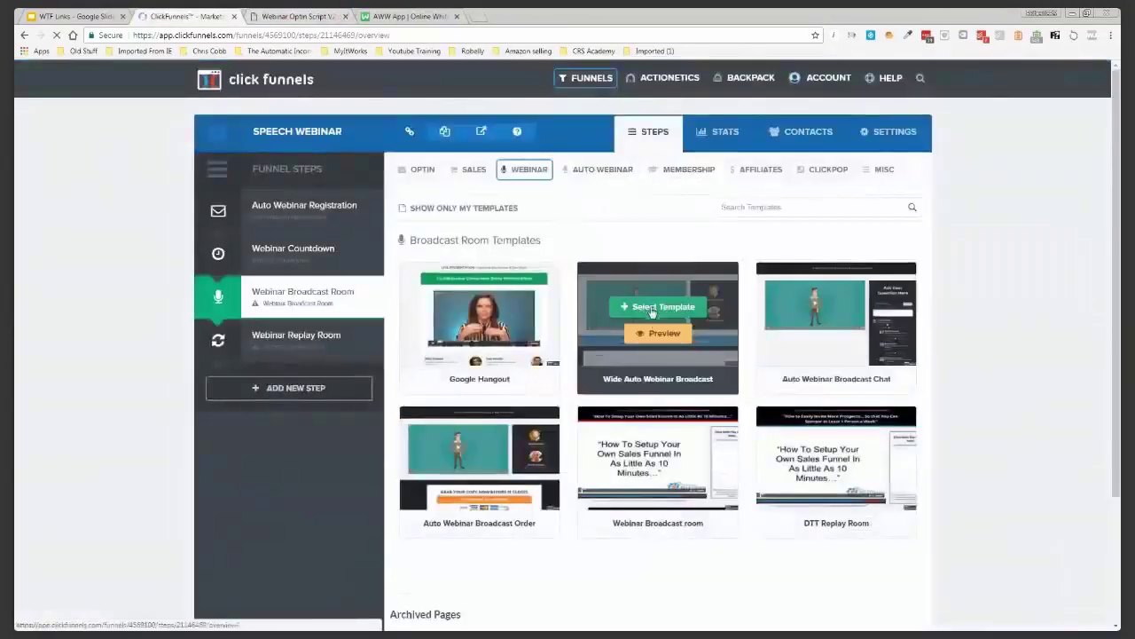
click(661, 307)
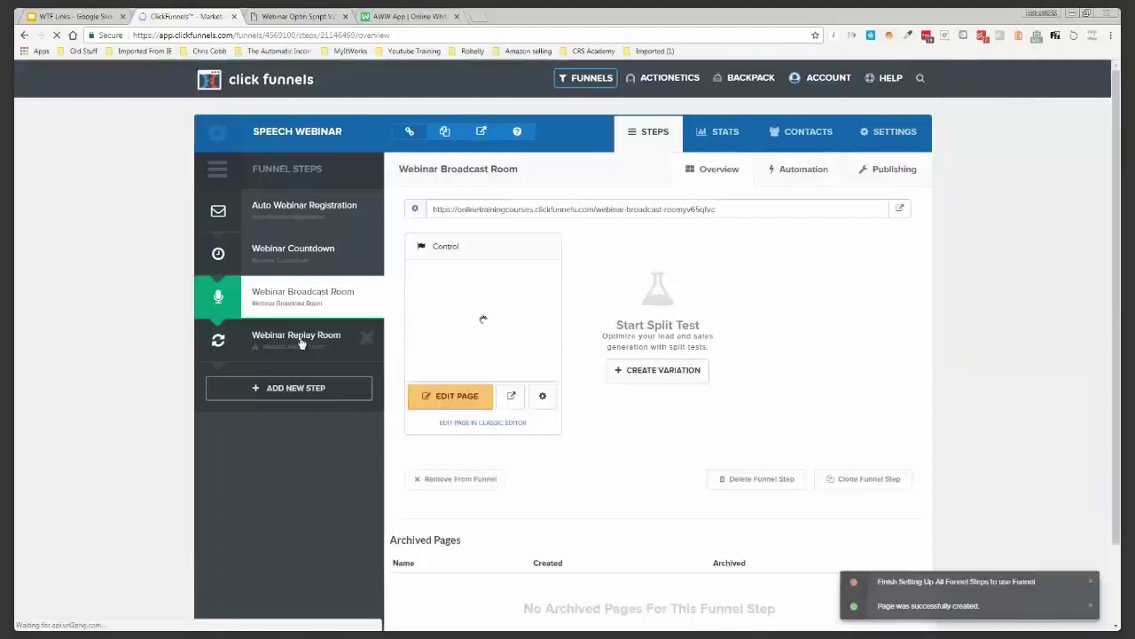
Open the Webinar Replay Room step to list its Replay Room templates, including Google Hangout and Webinar Replay
click(300, 341)
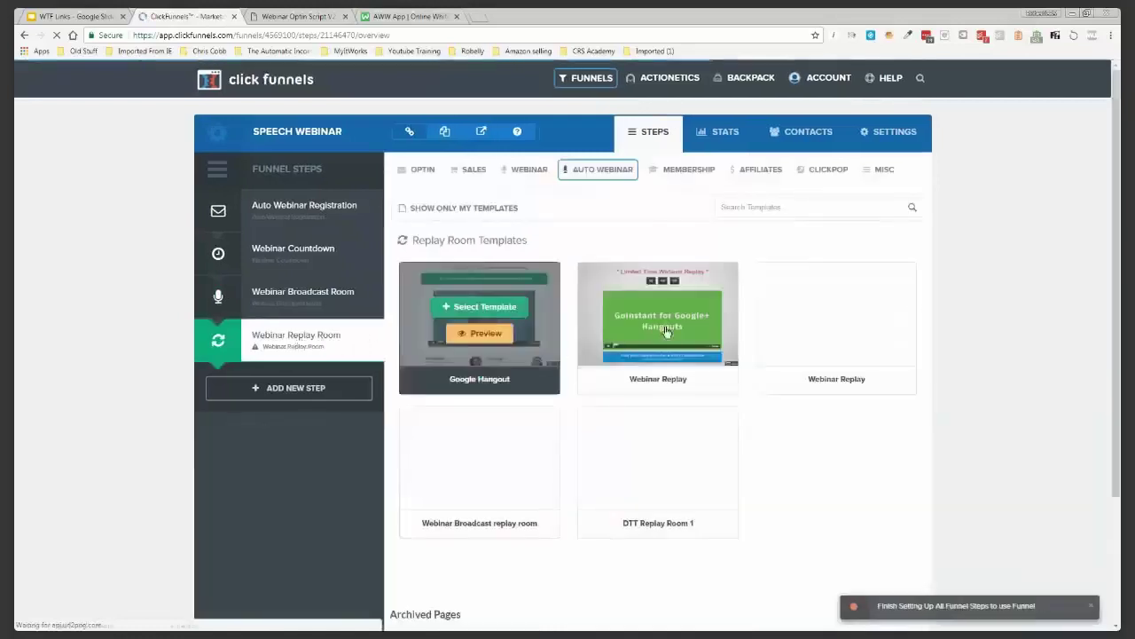
mouse_move(664, 331)
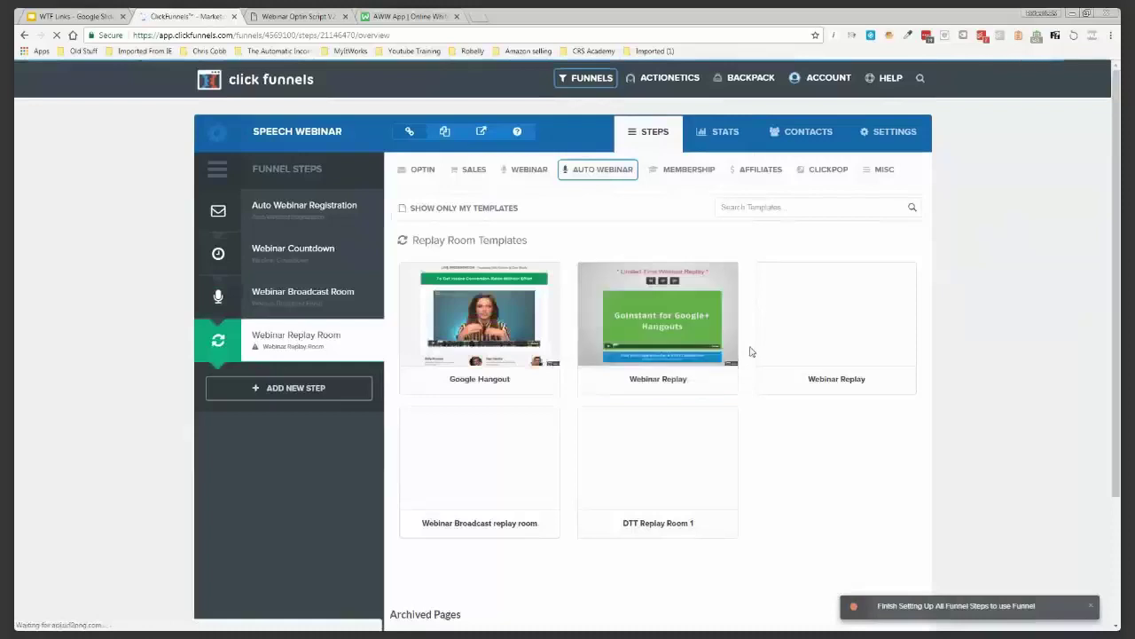
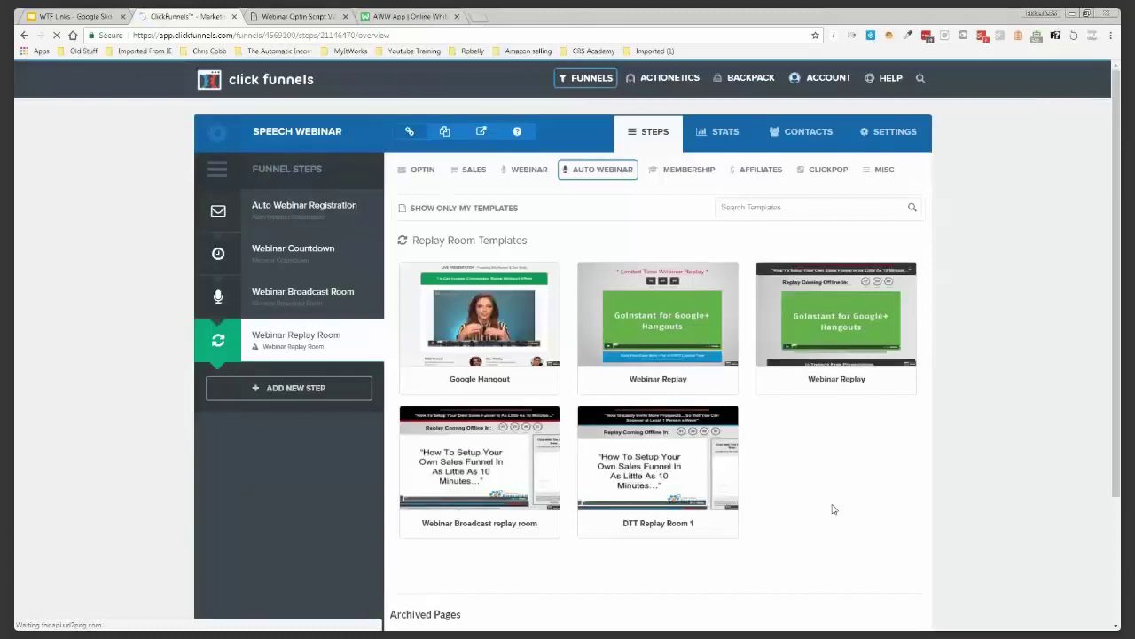
Preview the third Webinar Replay template, then build the Replay Room page from the second one
mouse_move(836, 337)
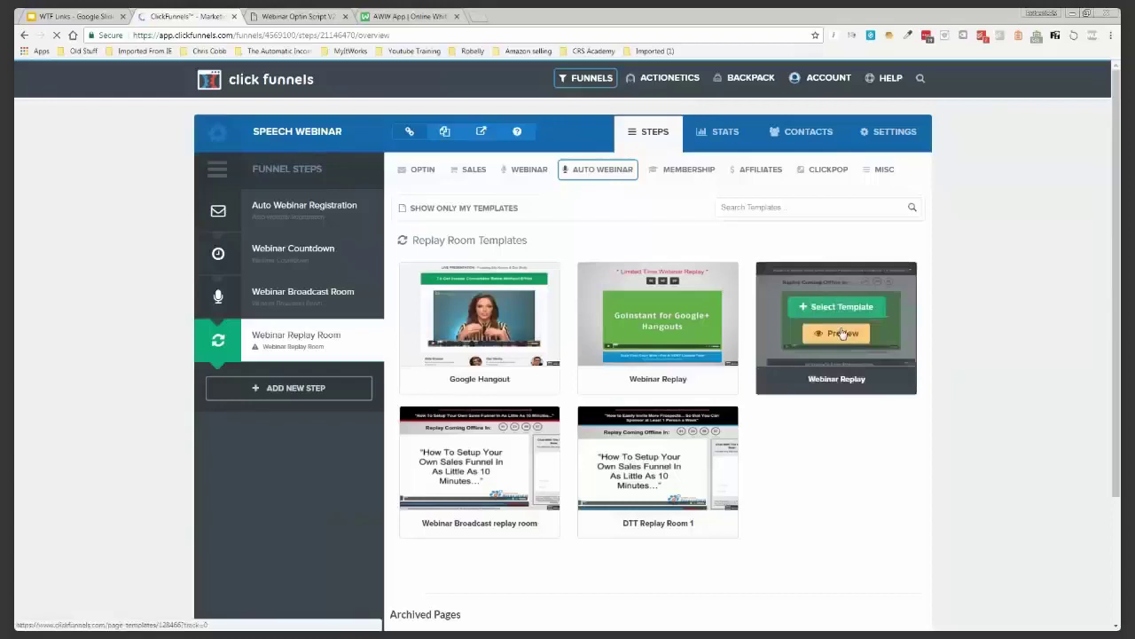
click(842, 332)
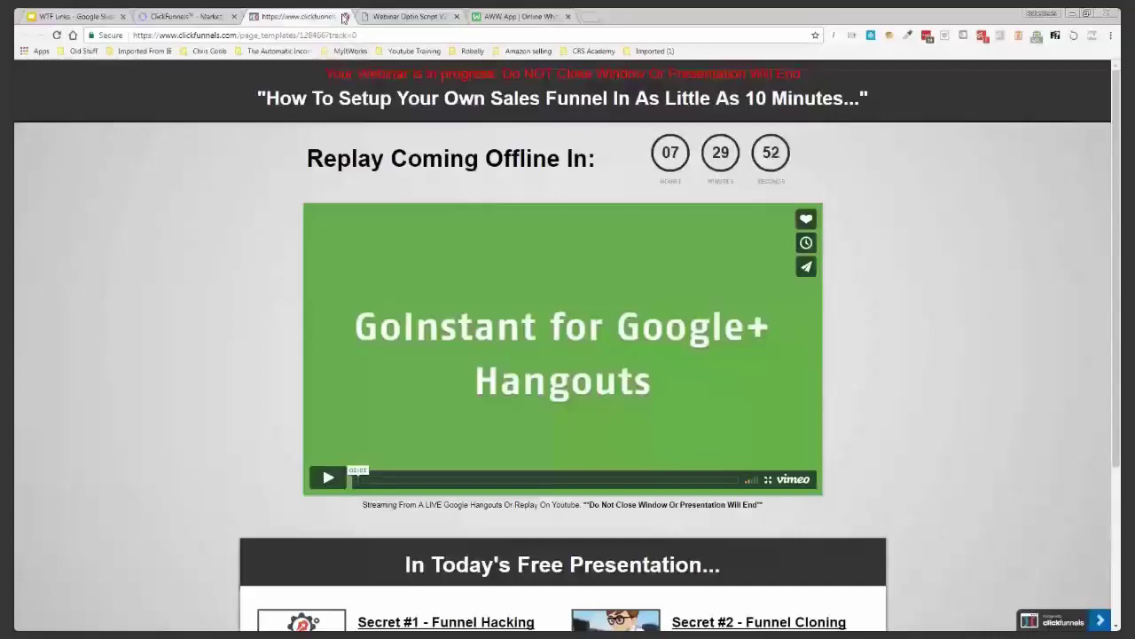
click(344, 17)
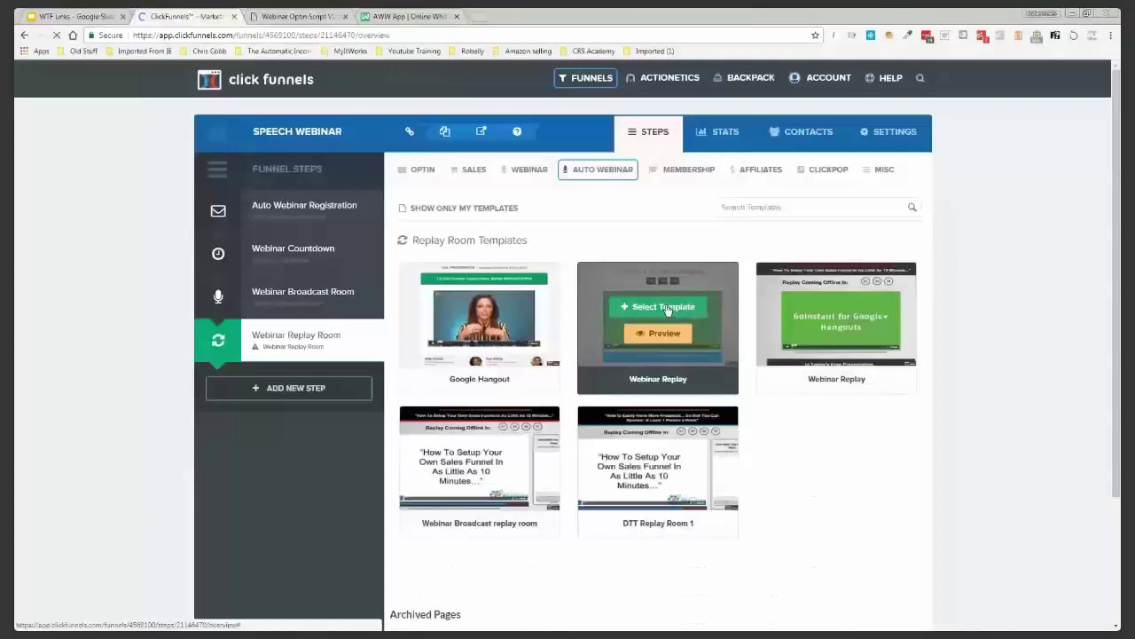
click(667, 307)
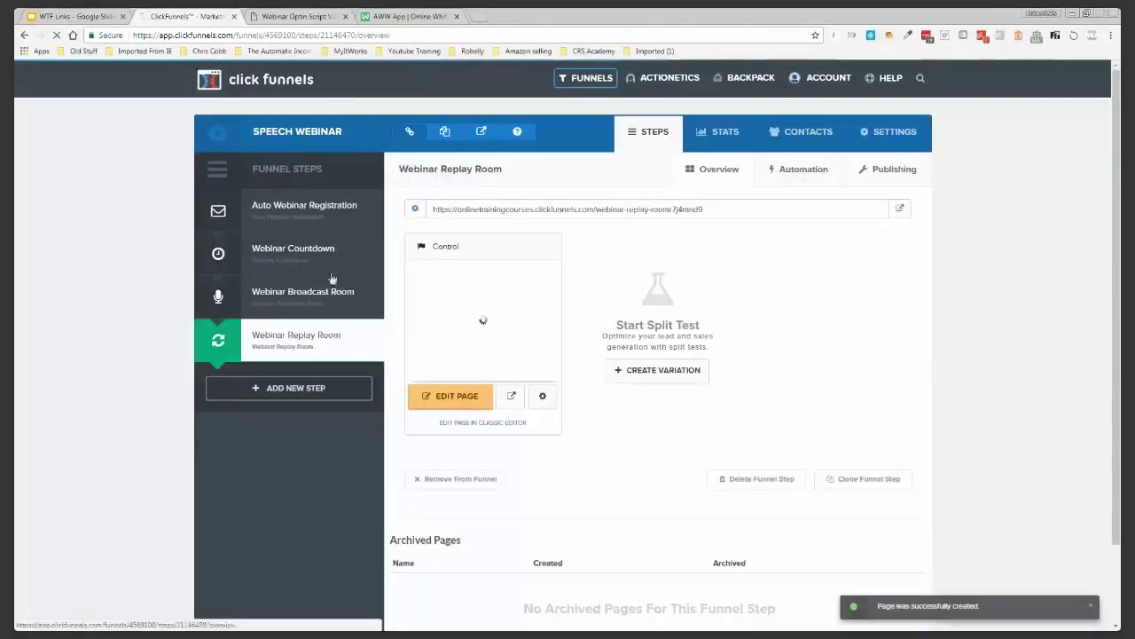
Load the Auto Webinar Registration page in the editor beside the webinar opt-in script
click(308, 206)
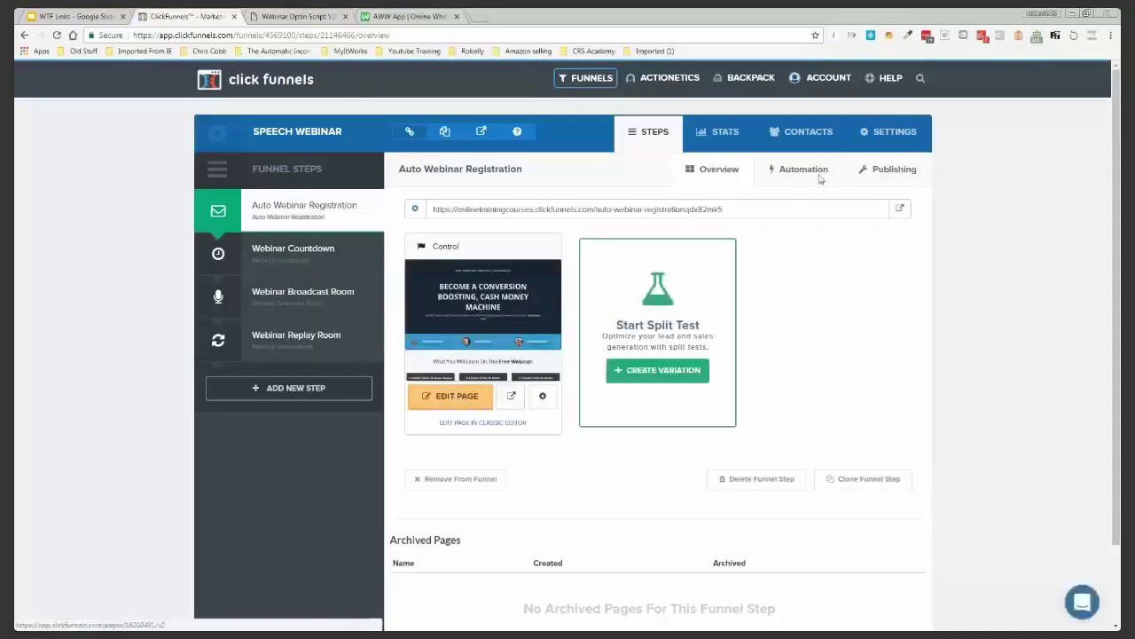
click(457, 398)
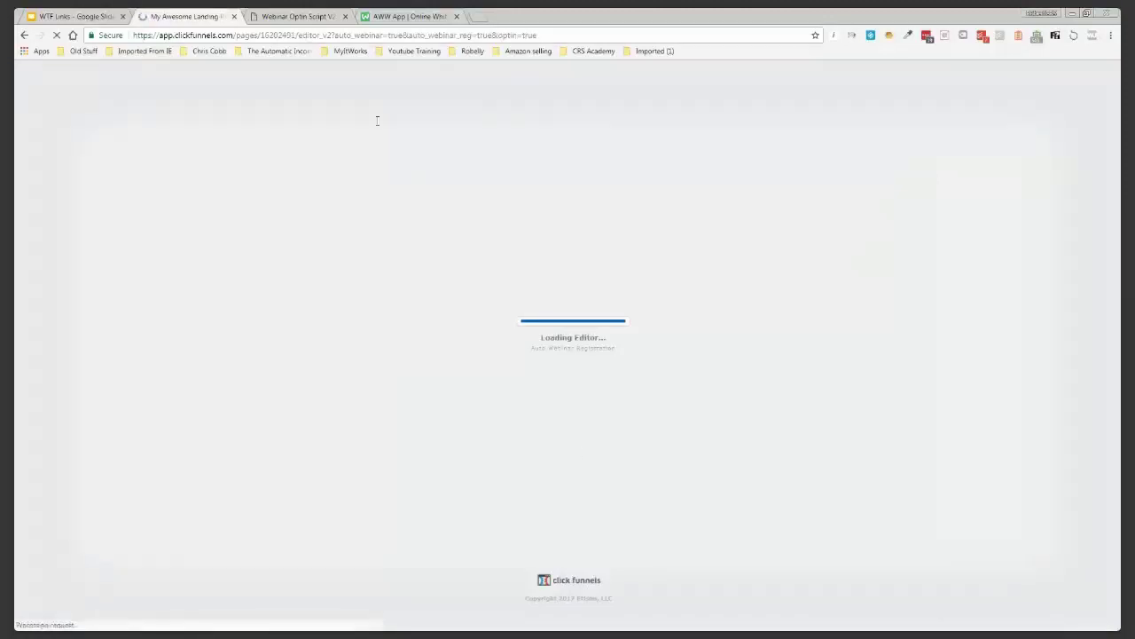
click(310, 16)
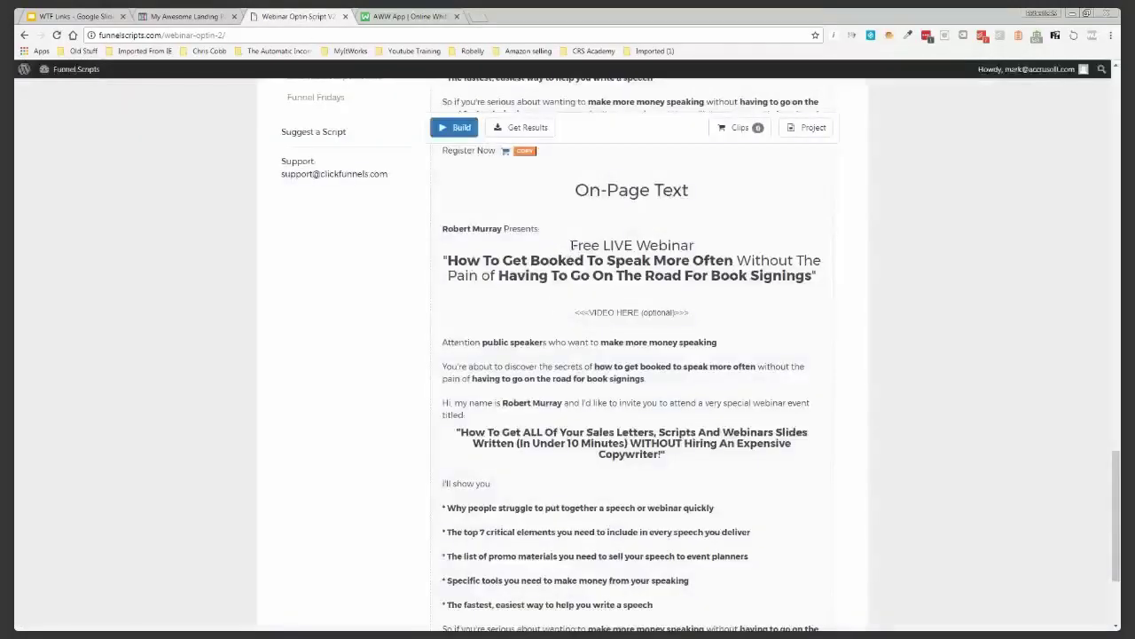
Replace the registration headline with the script's book-signings hook at font size 50
drag(444, 256, 817, 282)
key(ctrl+c)
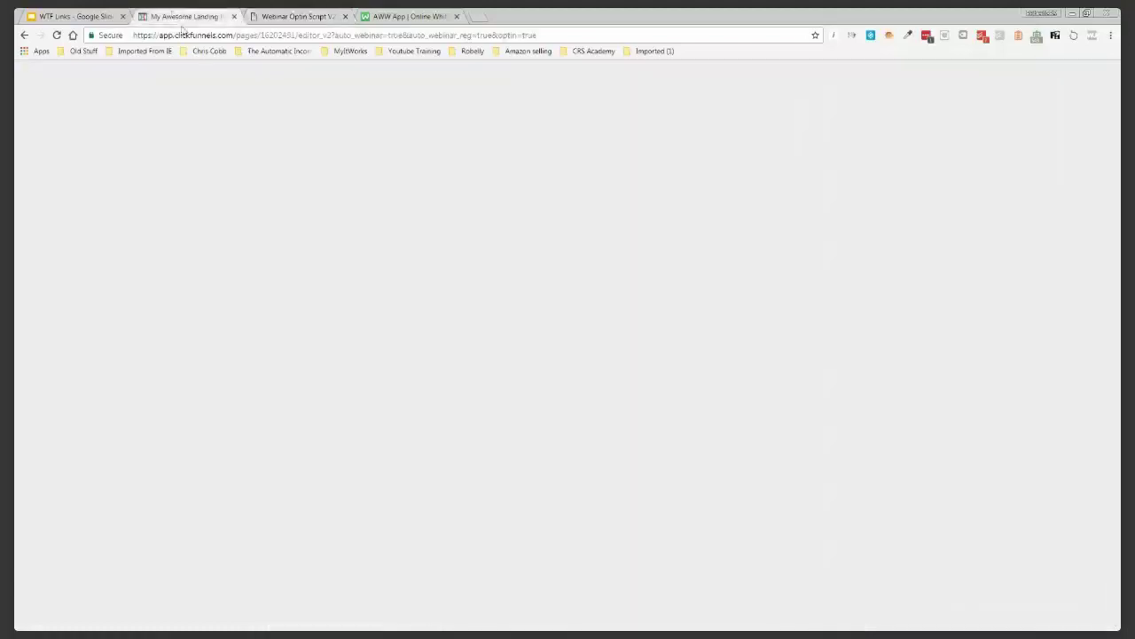
click(186, 16)
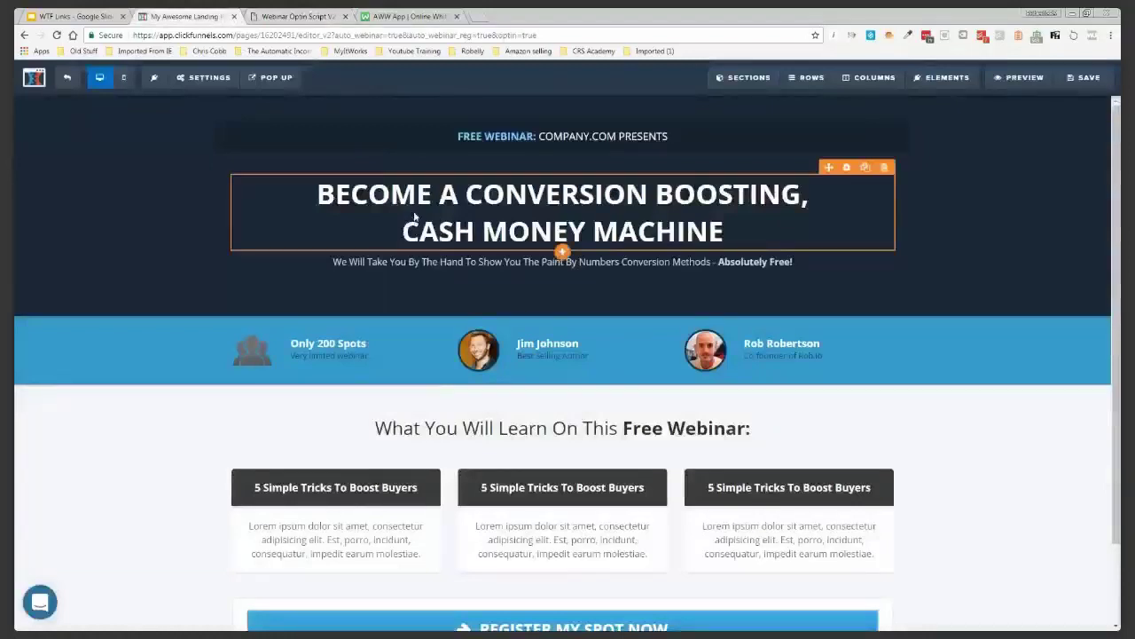
click(414, 216)
key(ctrl+v)
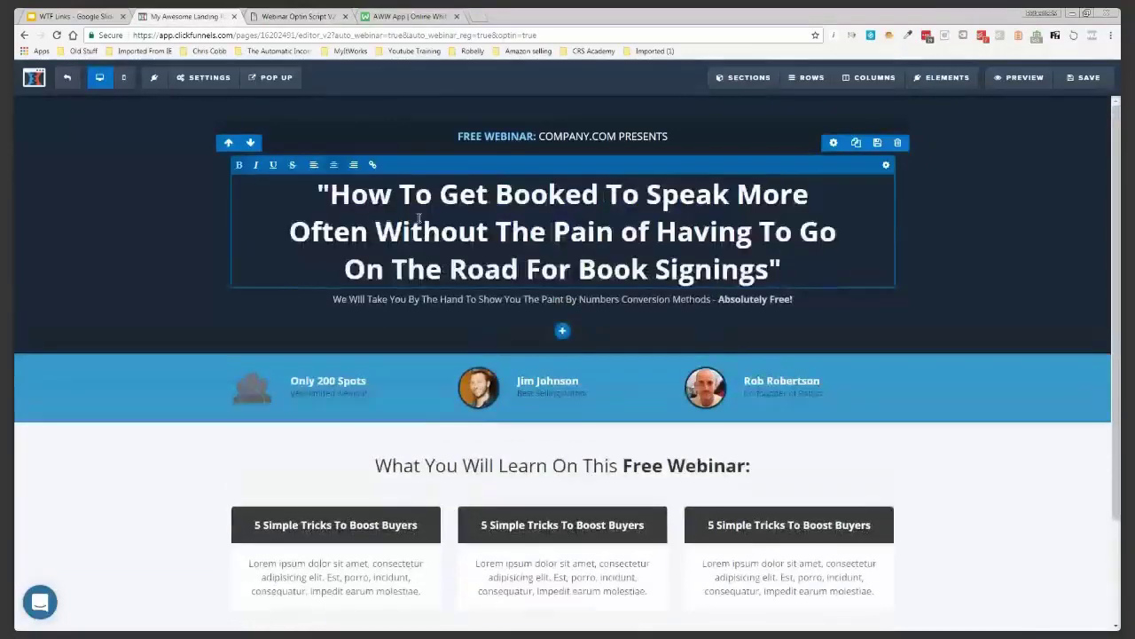
click(887, 167)
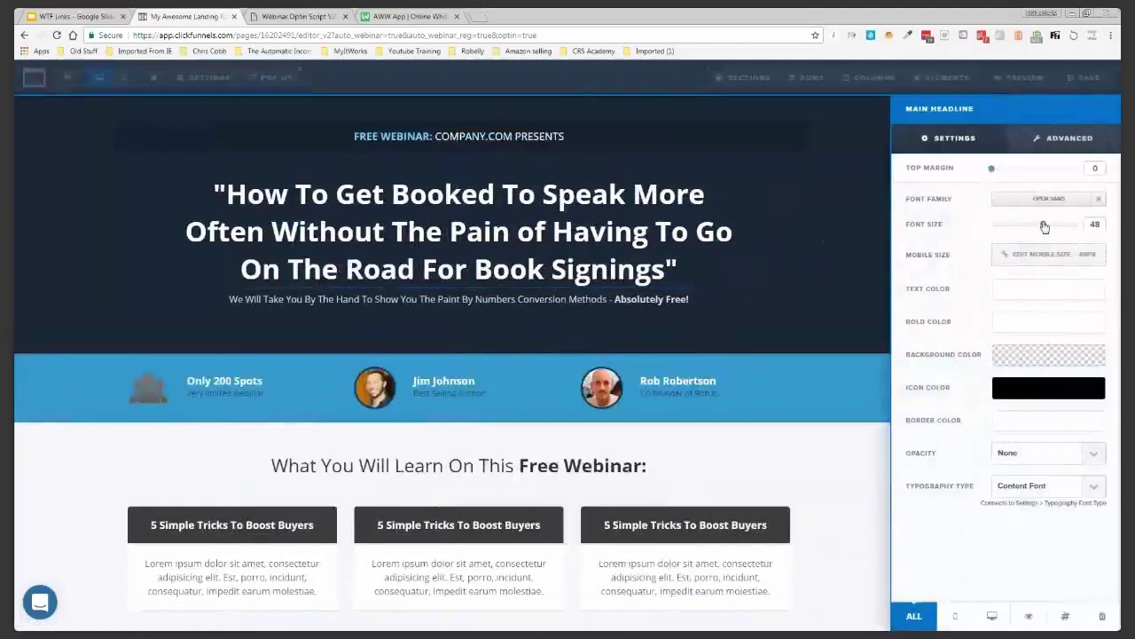
drag(1046, 227, 1050, 227)
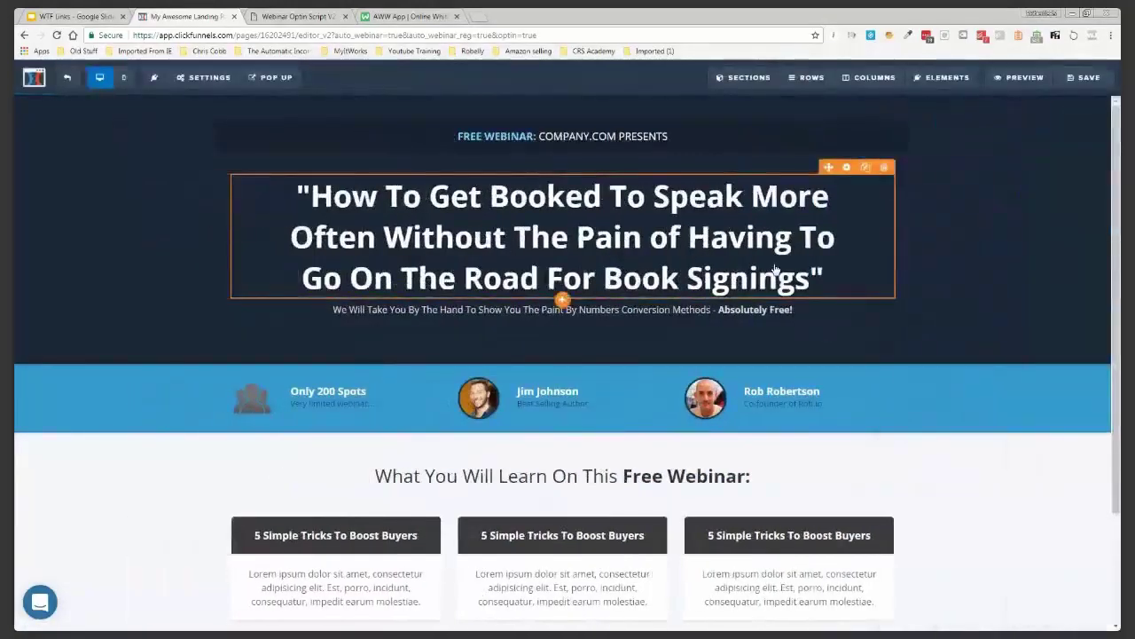
Trim the header rows' top padding and cut the header section's top padding from 40 to 5
click(853, 179)
drag(1025, 432, 990, 434)
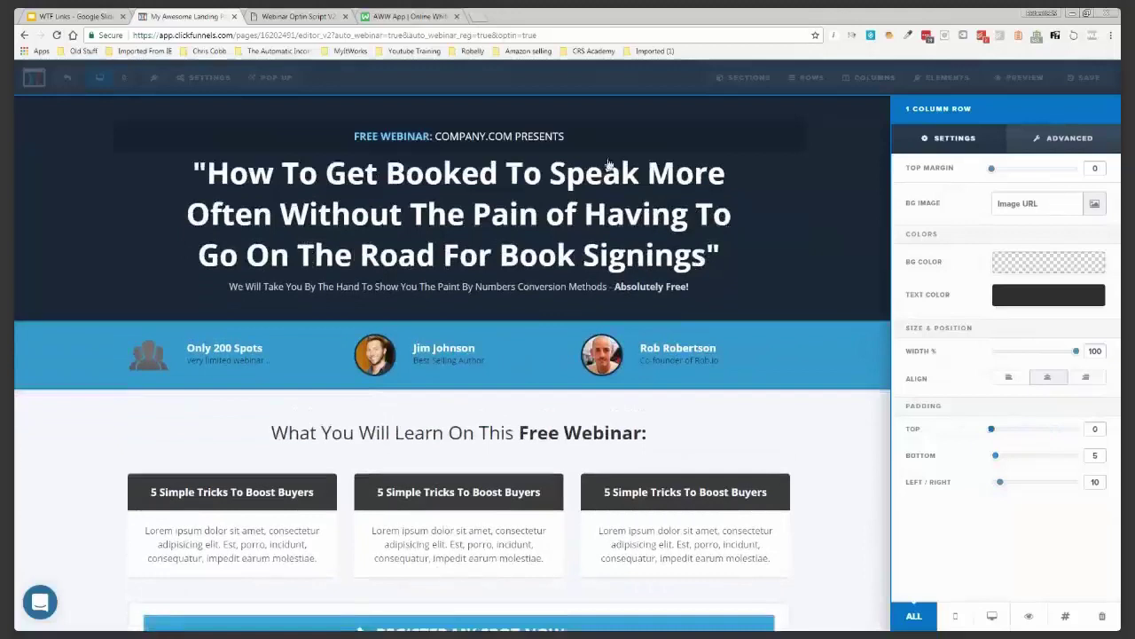
click(816, 238)
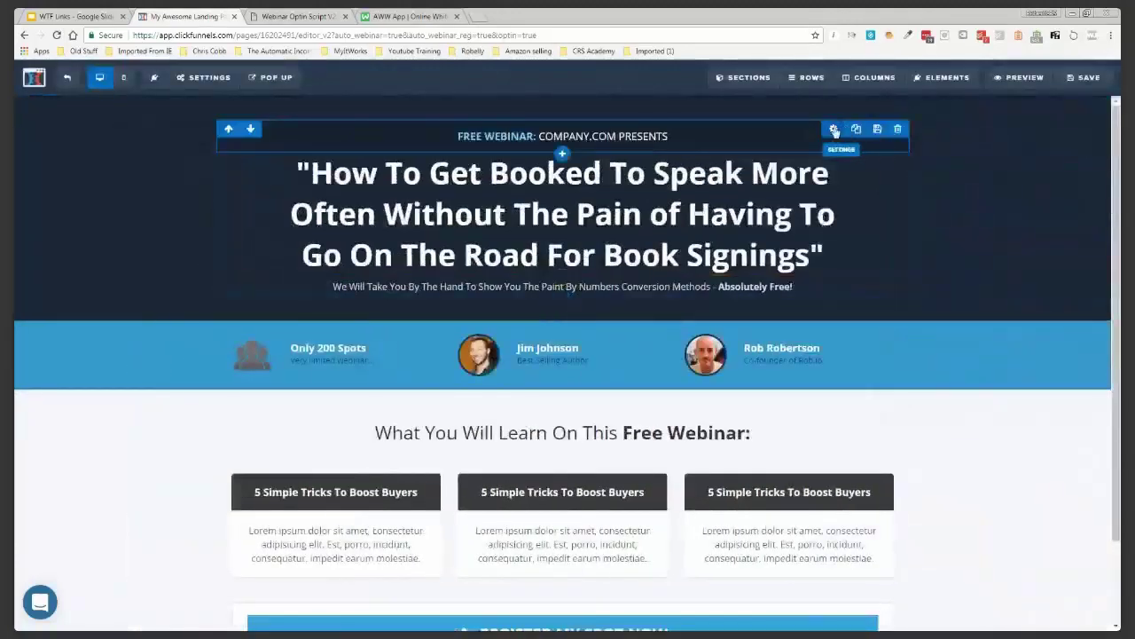
click(834, 131)
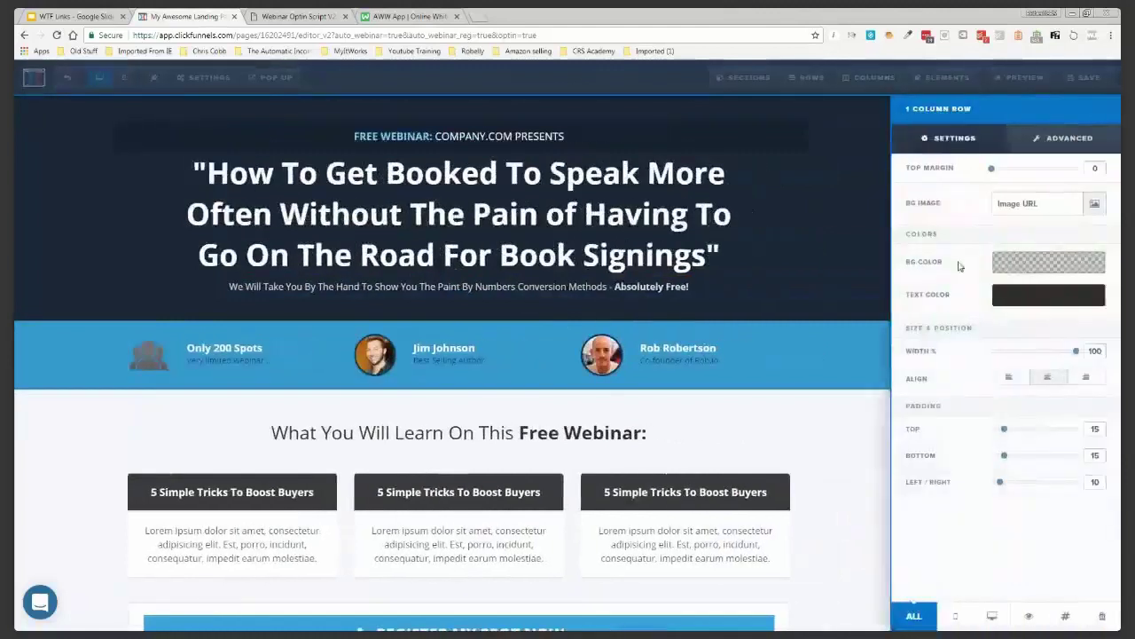
drag(1004, 429, 989, 430)
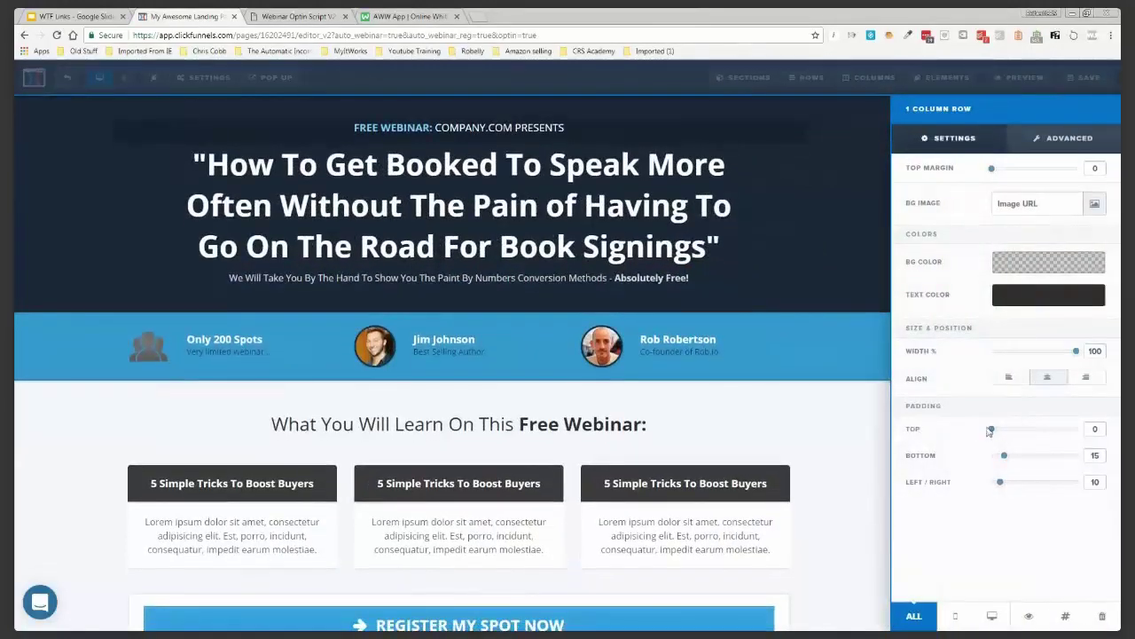
drag(999, 432, 1003, 432)
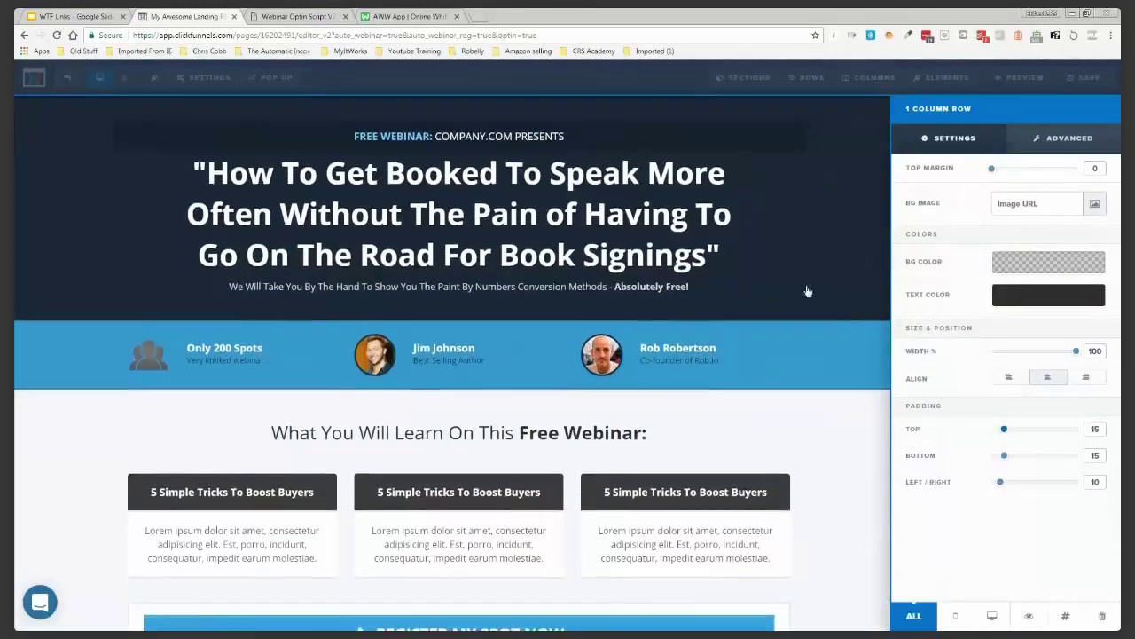
click(883, 164)
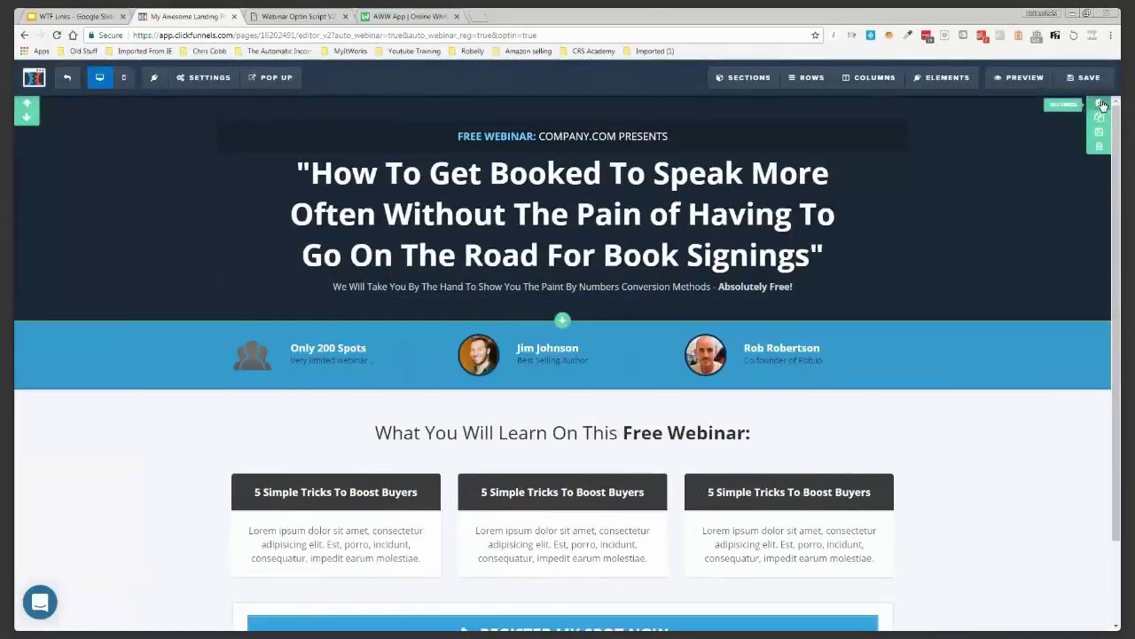
click(1100, 104)
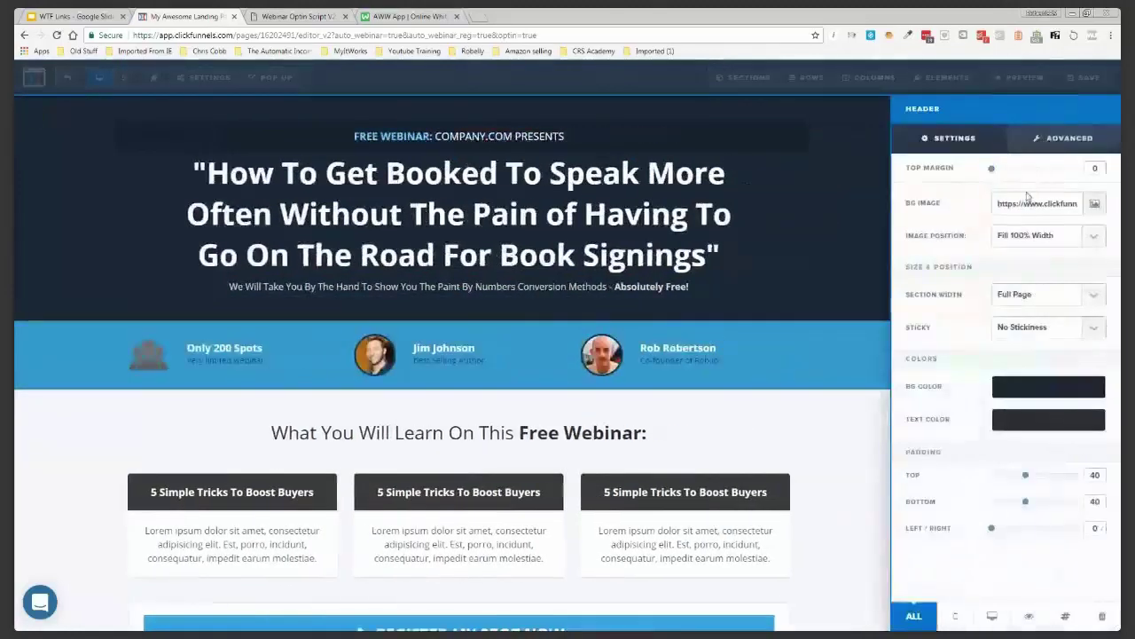
drag(1026, 479, 1004, 509)
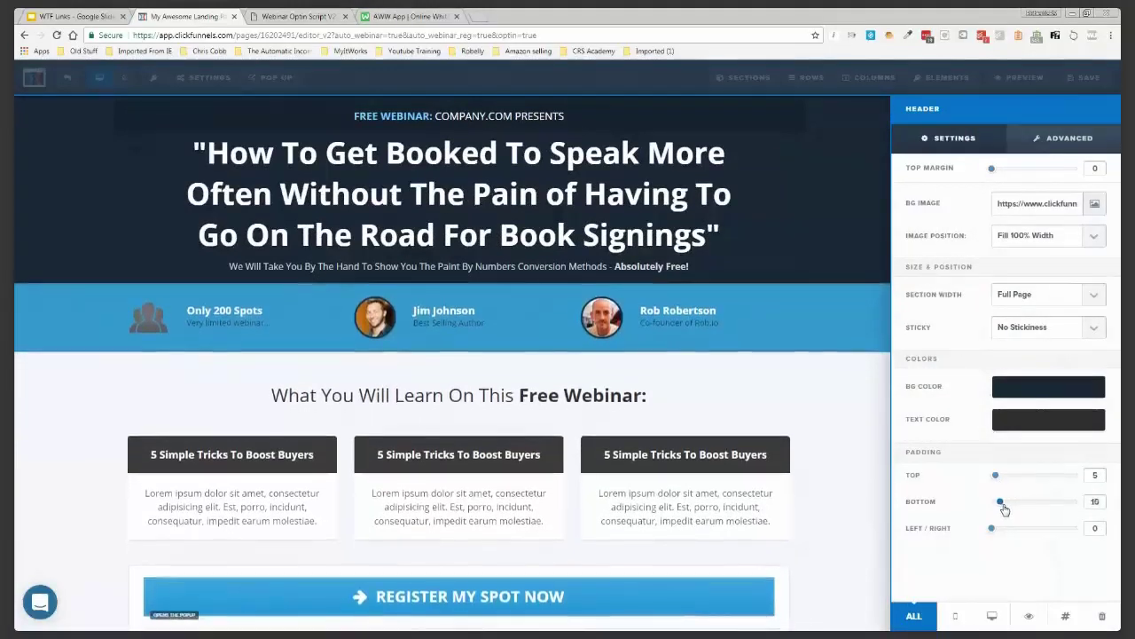
Add a new two-column row below the speaker strip
click(879, 394)
scroll(914, 335, down, 1)
scroll(929, 339, down, 1)
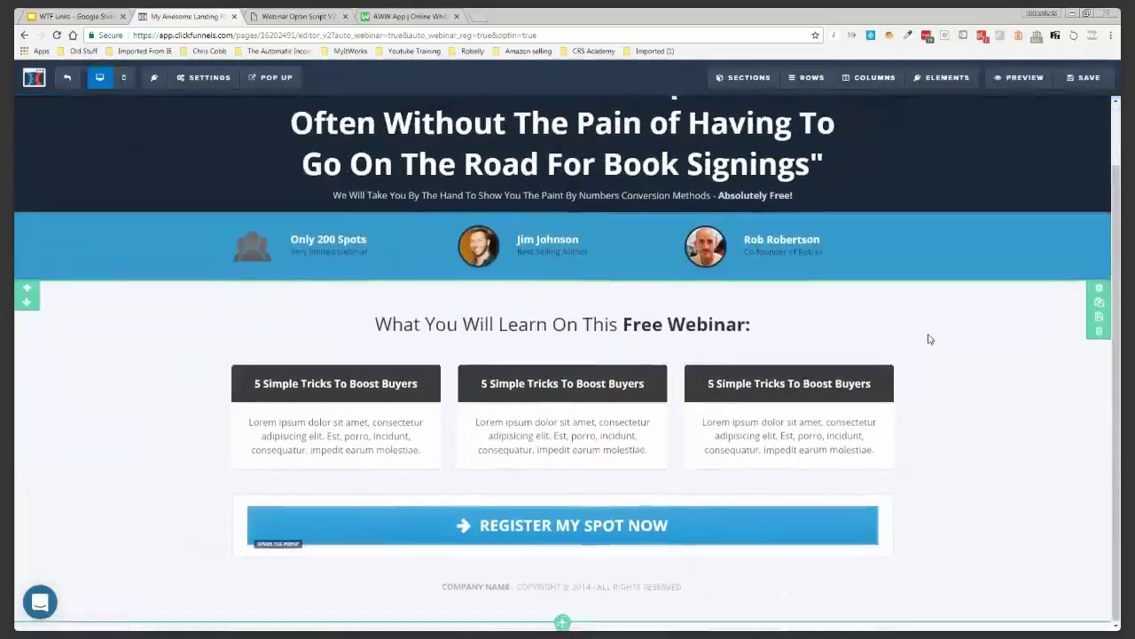
scroll(929, 339, up, 1)
scroll(930, 339, up, 1)
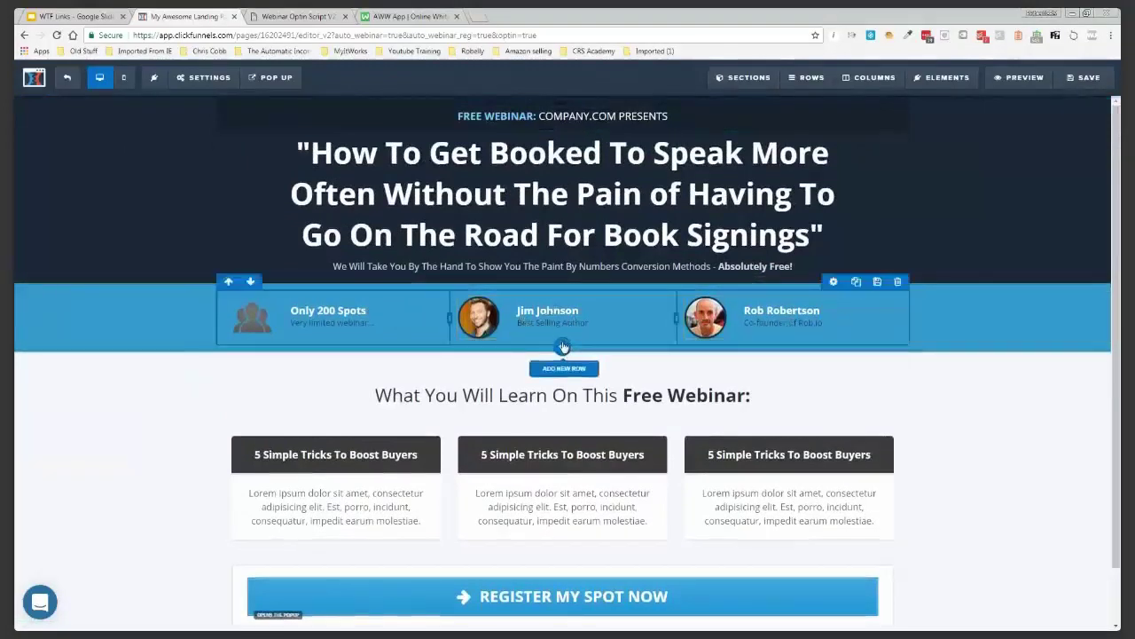
click(563, 346)
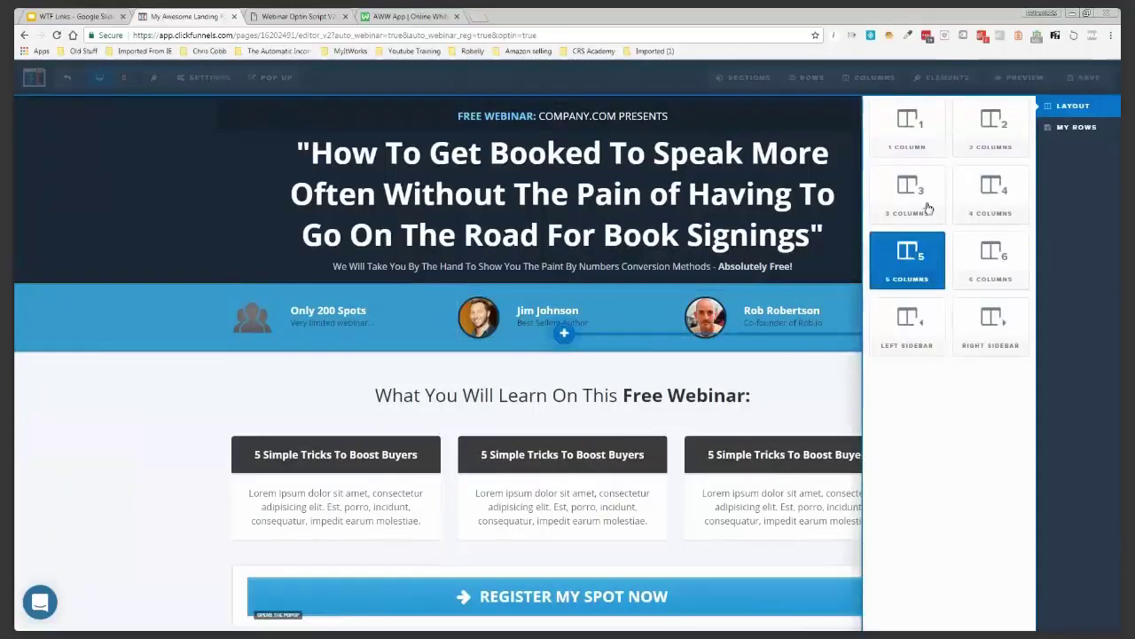
click(993, 137)
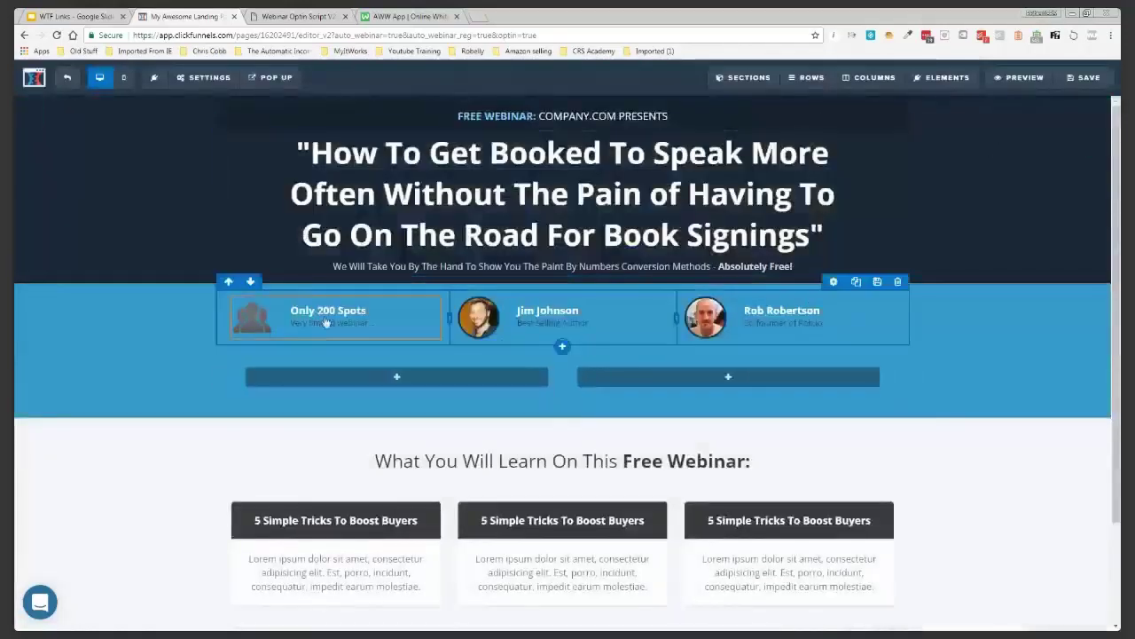
Move Only 200 Spots and the first presenter into it and delete the old three-column row
drag(322, 321, 369, 392)
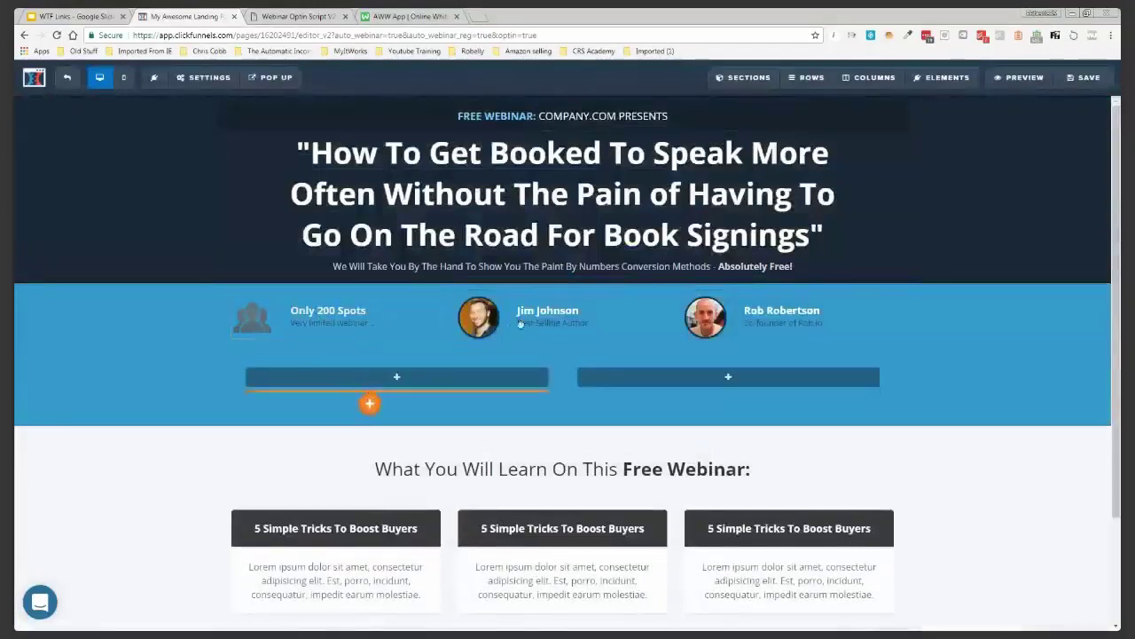
drag(520, 323, 551, 325)
drag(679, 386, 683, 391)
click(897, 283)
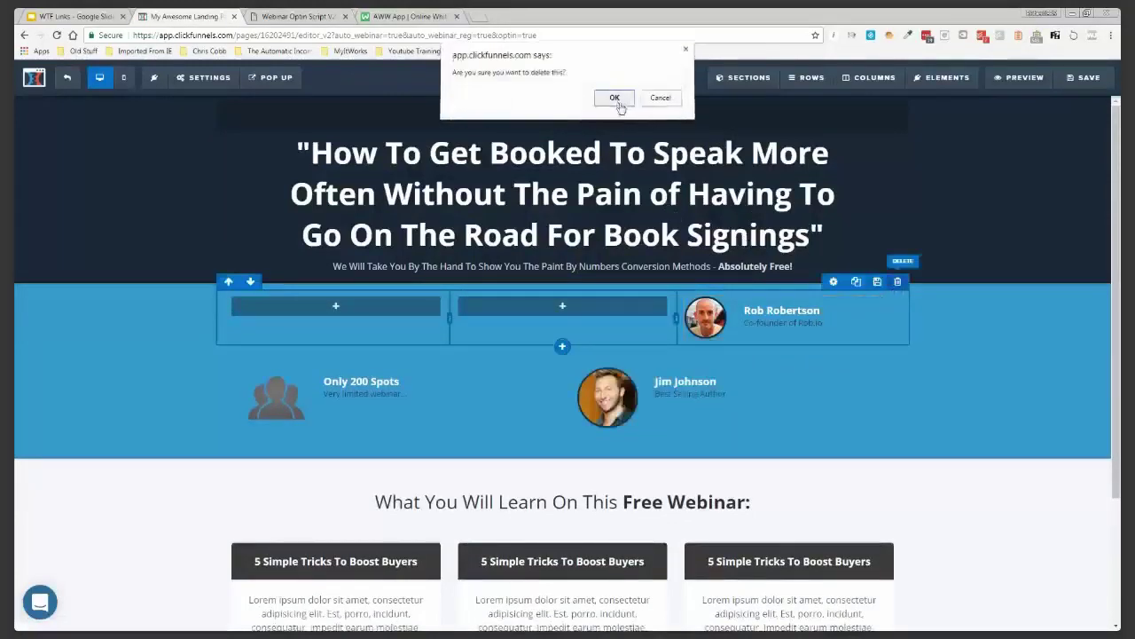
click(618, 102)
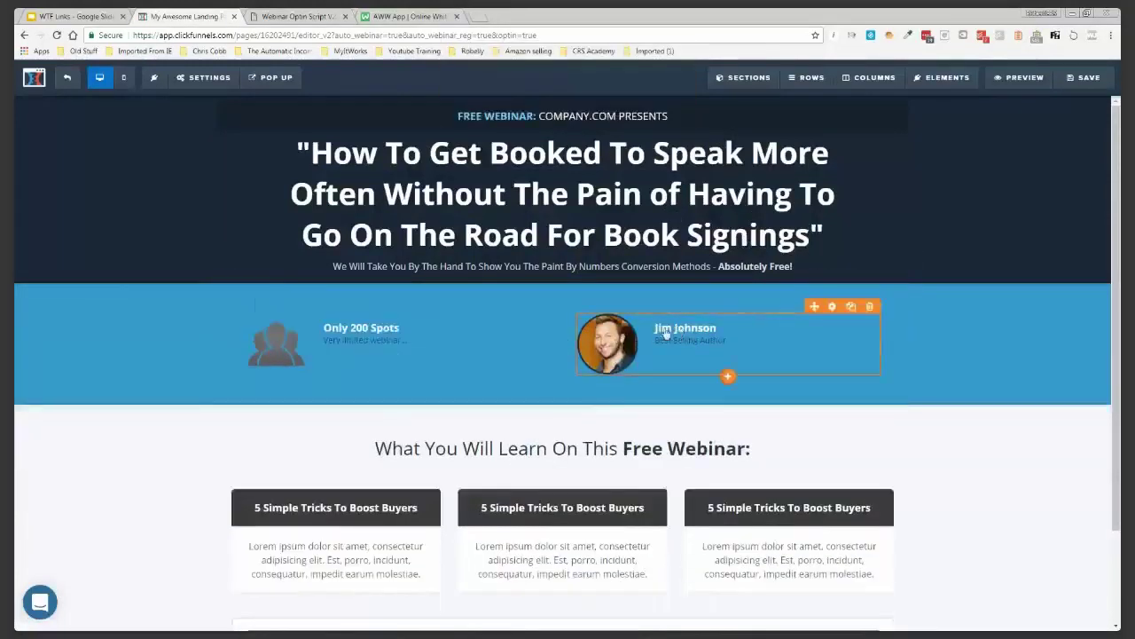
click(666, 332)
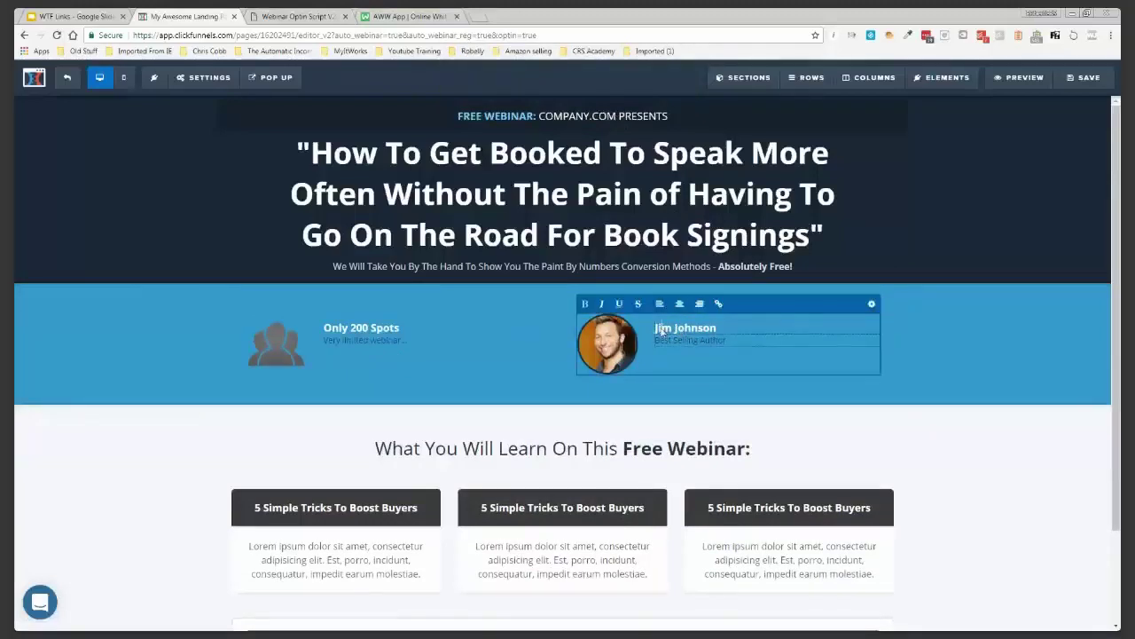
Clear the placeholder presenter name and pick a new headshot from page 2 of uploaded images
triple_click(662, 329)
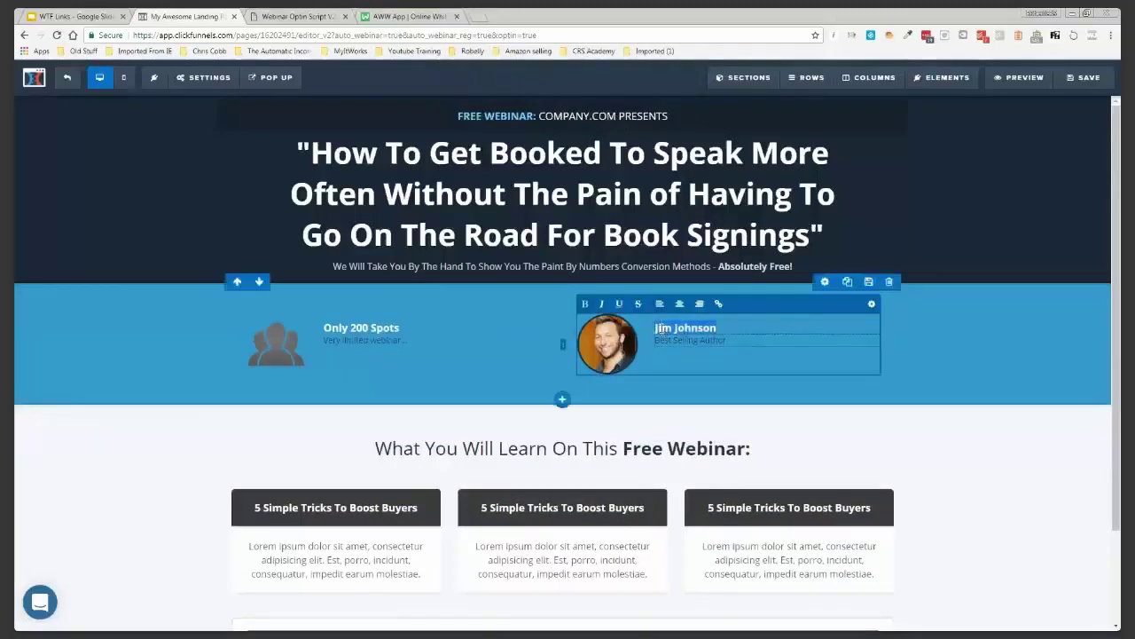
key(BackSpace)
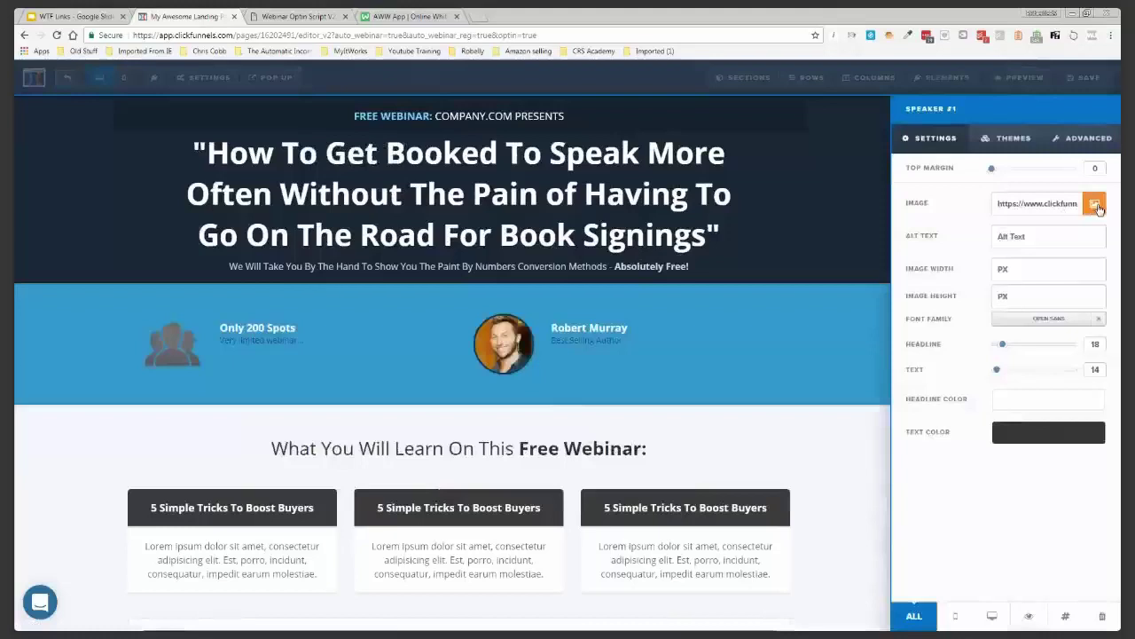
click(1097, 204)
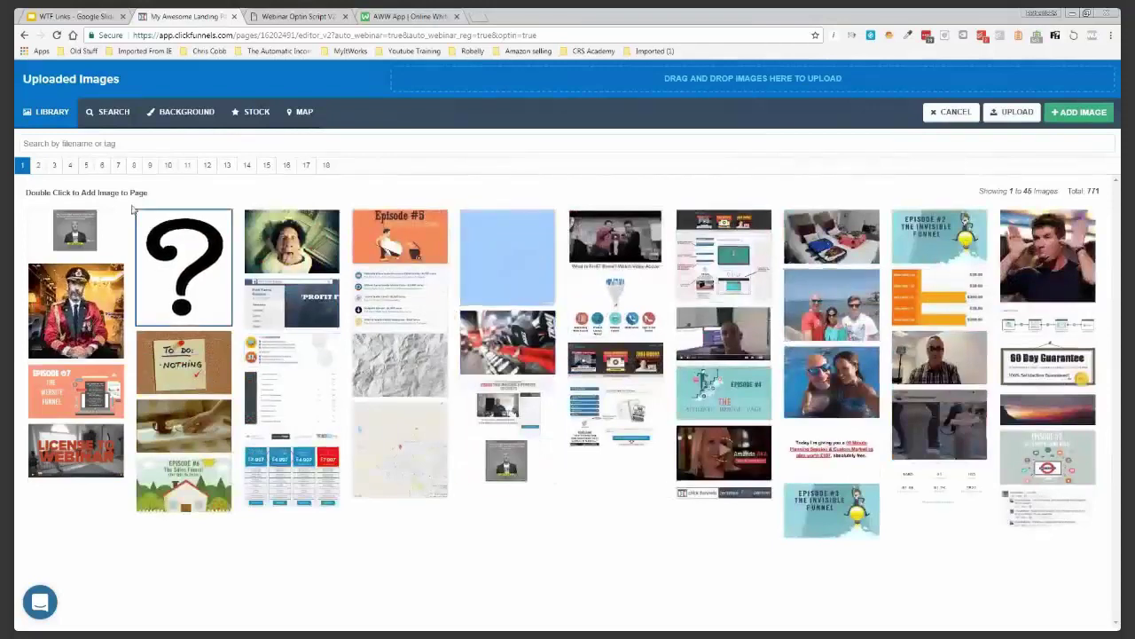
click(38, 166)
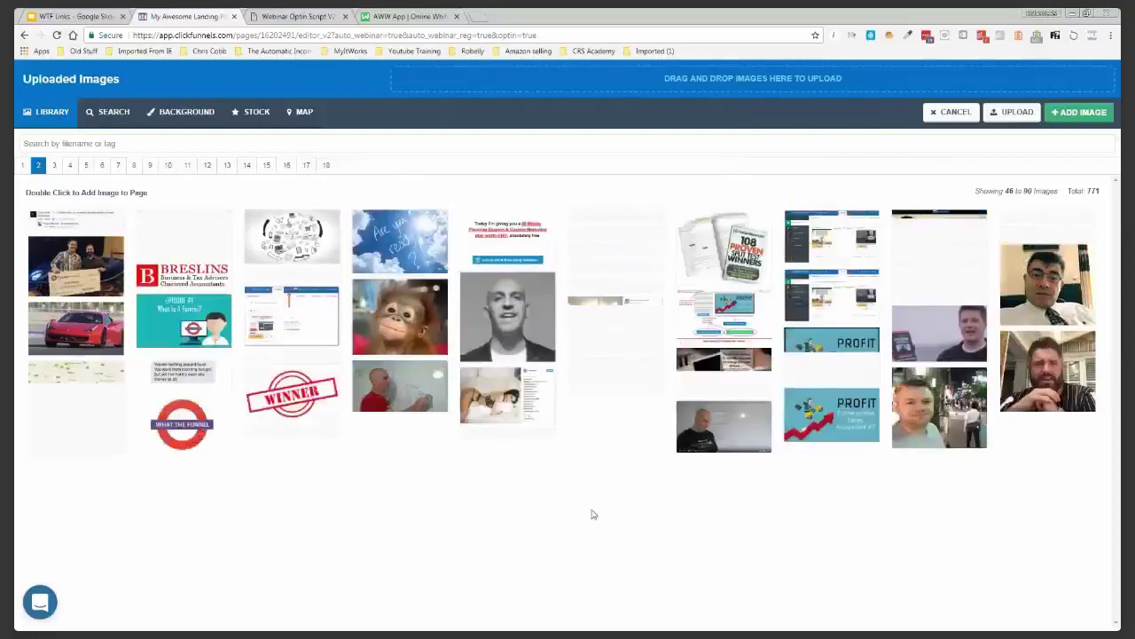
key(Escape)
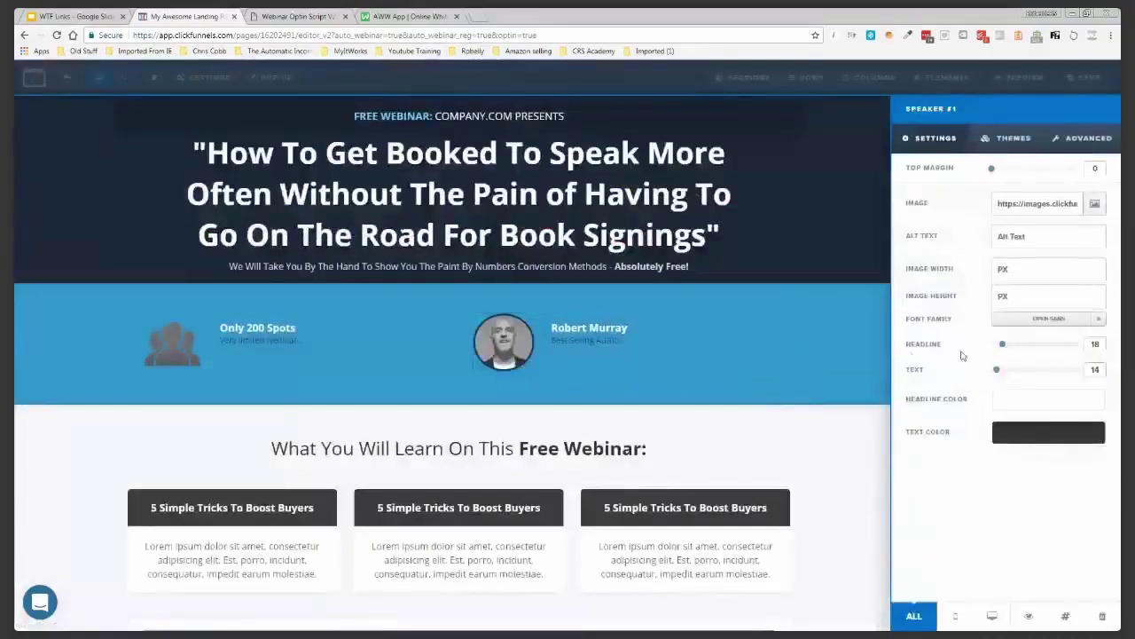
click(826, 349)
Remove the info bar's top padding, reduce the speaker row's top padding to 5, and save
mouse_move(1096, 292)
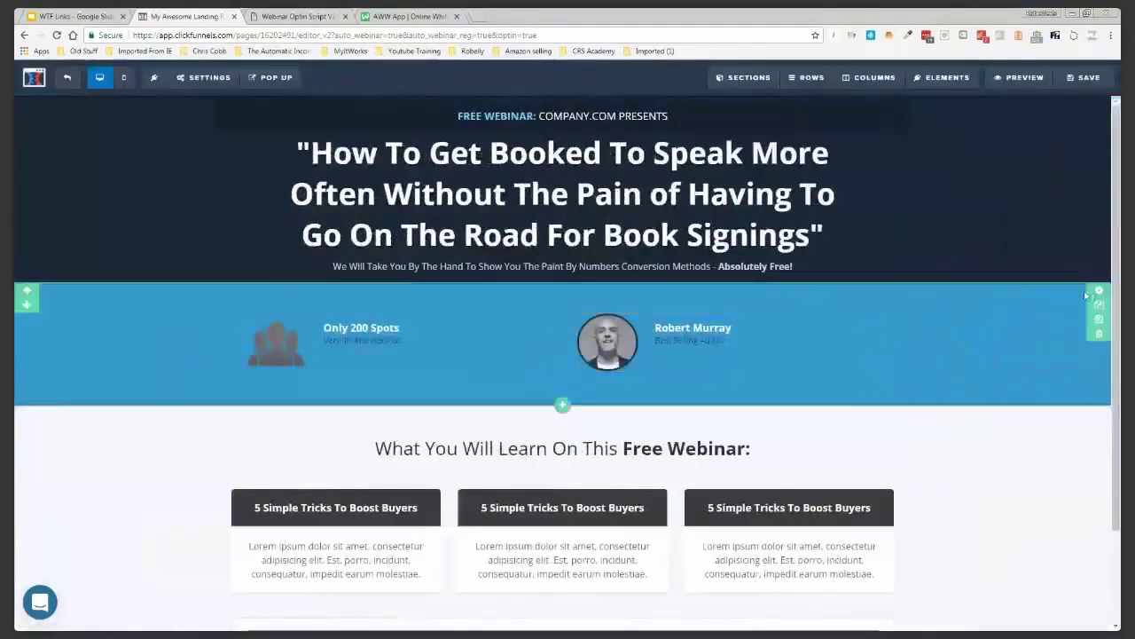
click(1097, 293)
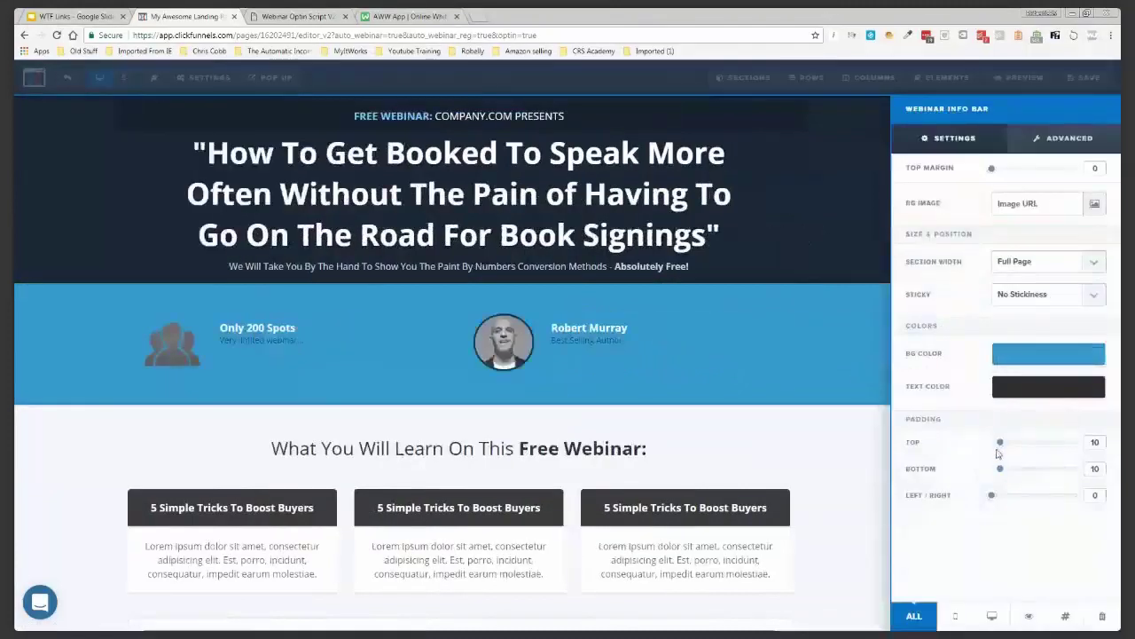
drag(999, 442, 987, 470)
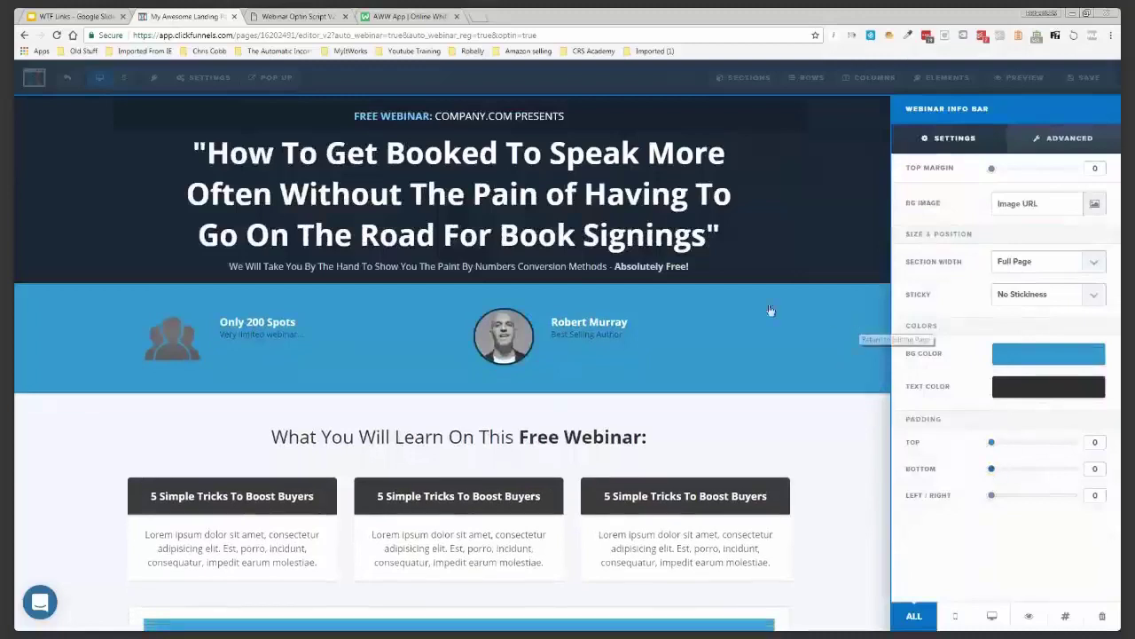
click(770, 310)
click(825, 277)
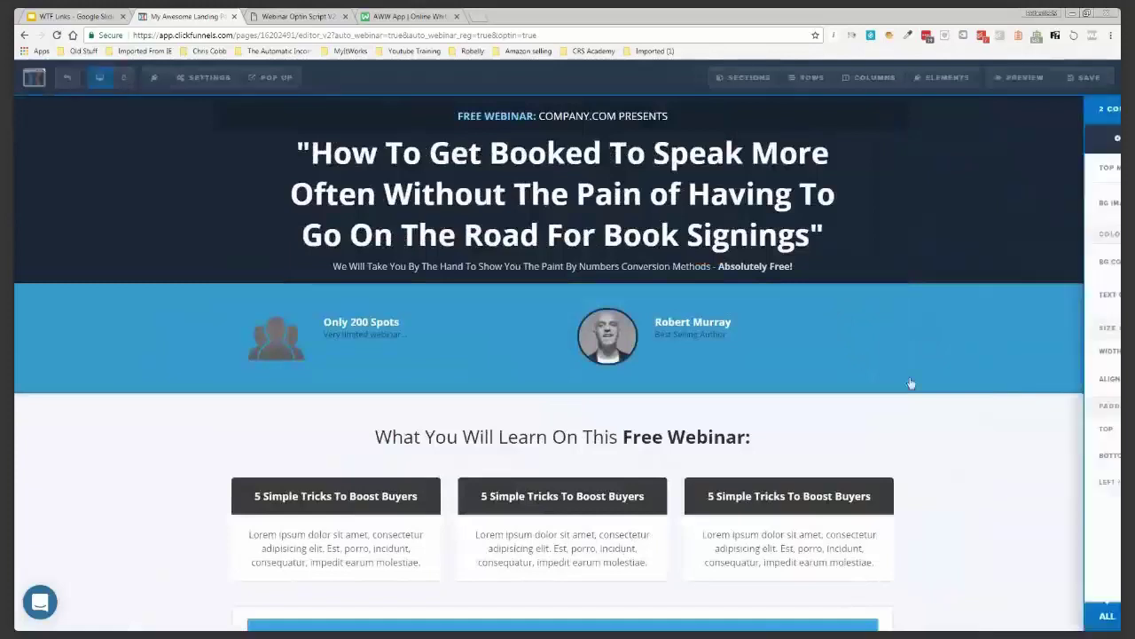
drag(1026, 432, 995, 457)
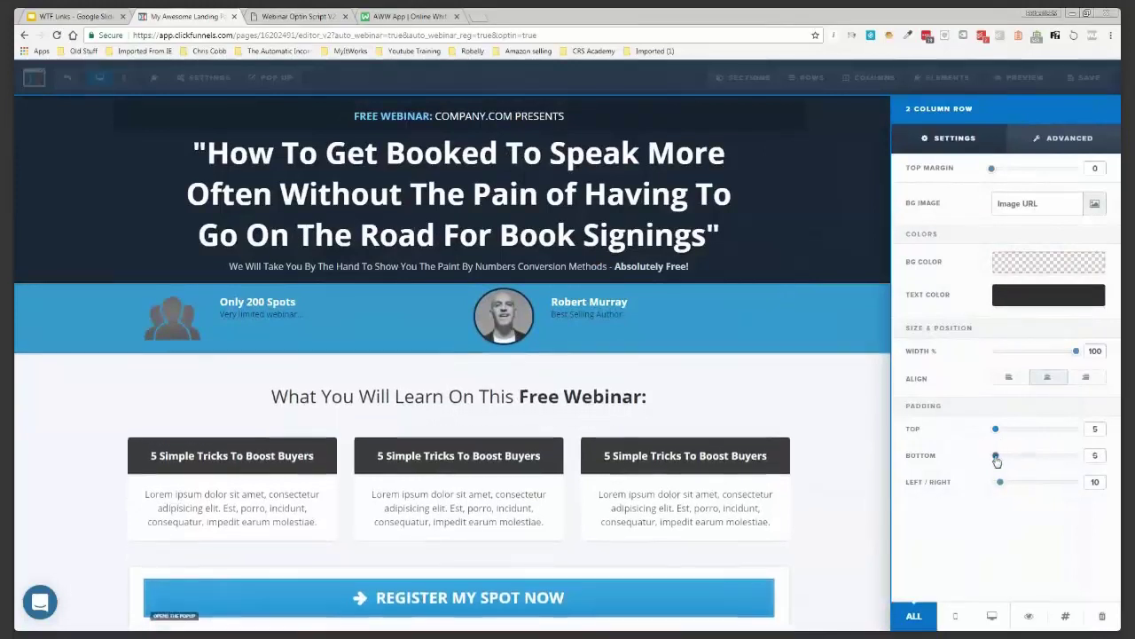
click(845, 404)
click(1088, 89)
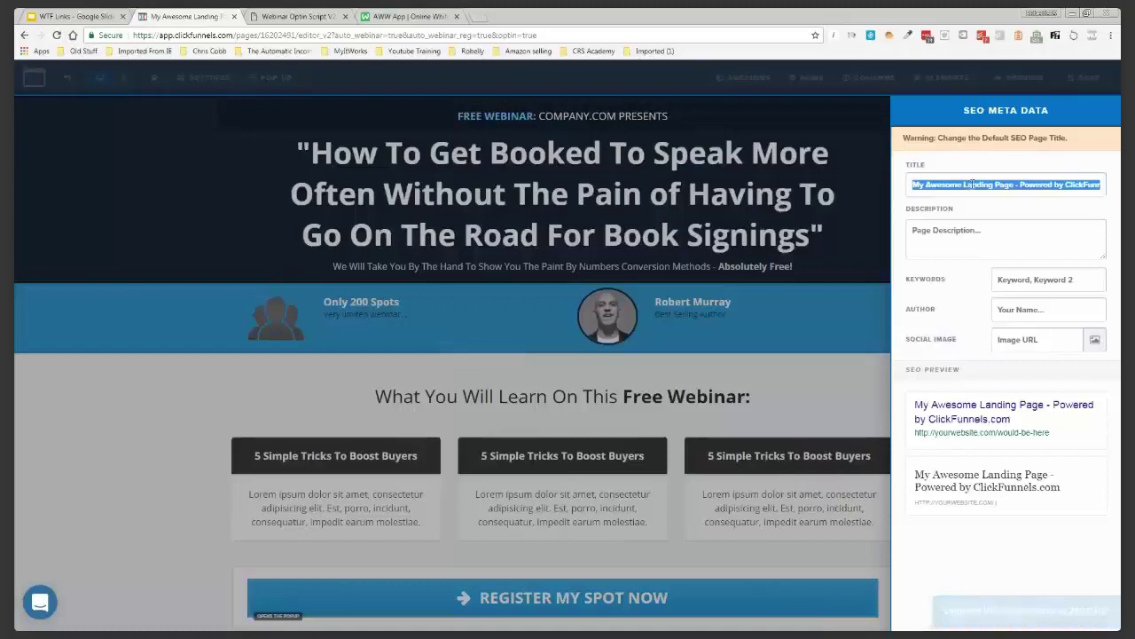
Paste the webinar headline as the SEO description and start the page title 'Live Web'
click(972, 231)
text("How To Get Booked To Speak More Often Without The Pain of Having To Go On The Road For Book Signings")
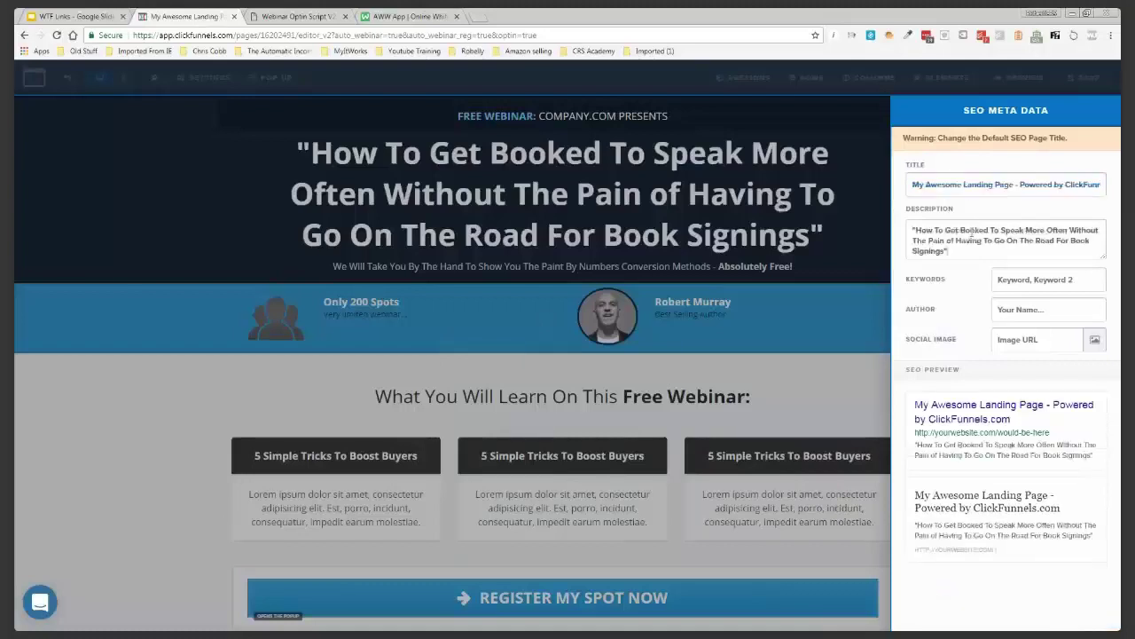
triple_click(964, 183)
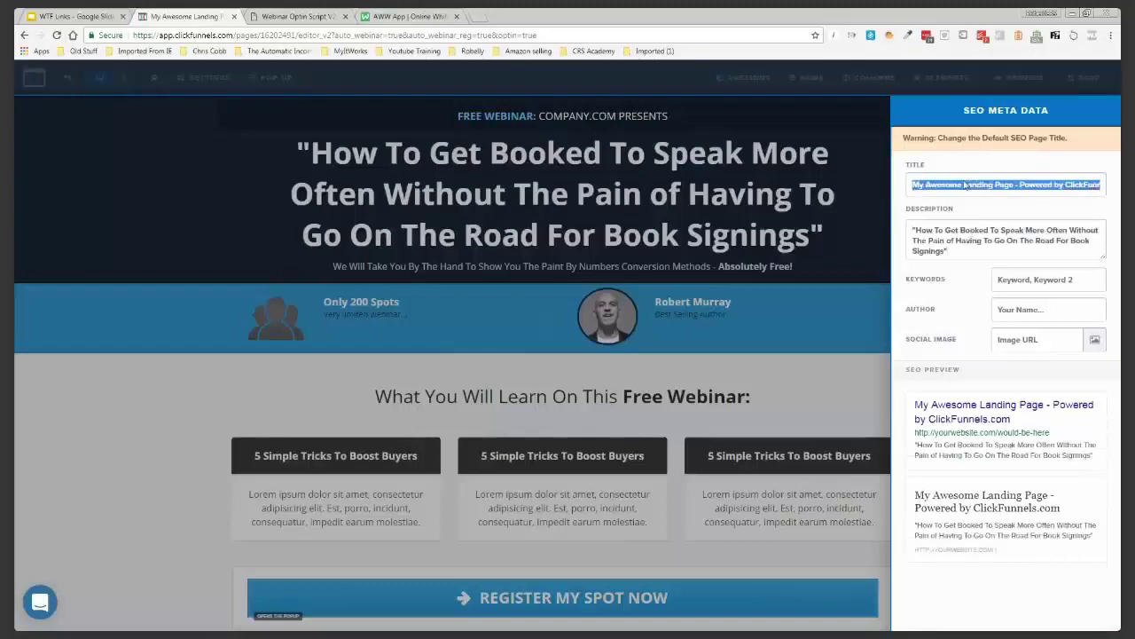
text(Live)
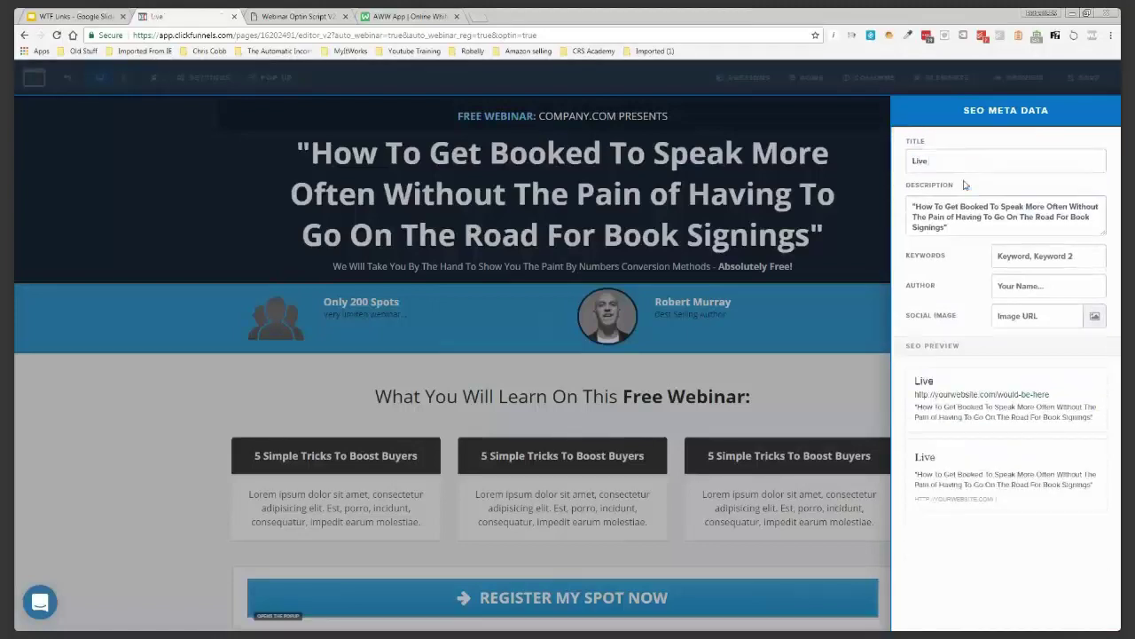
text( Webinar)
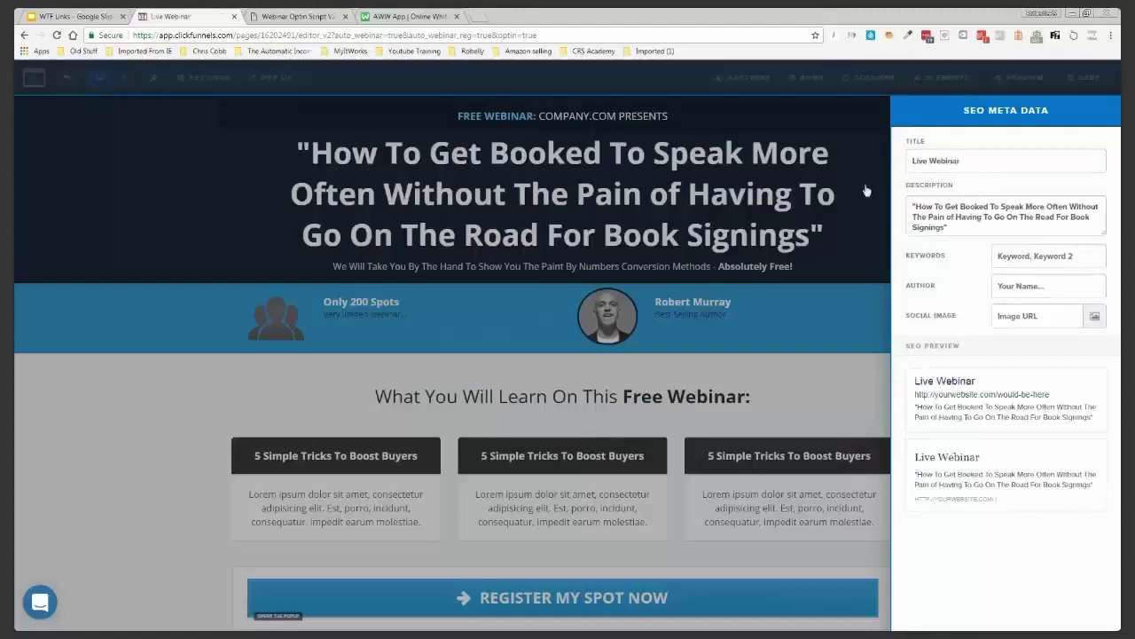
Change the top line to read FREE WEBINAR: FUNNELSQULAIFIED.COM PRESENTS
click(585, 120)
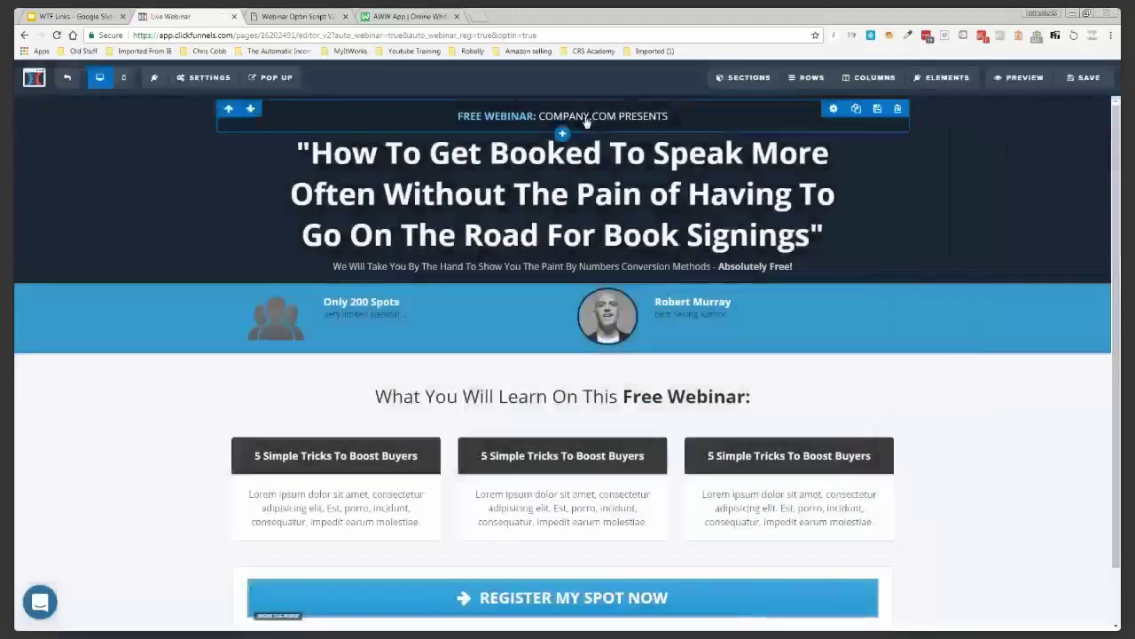
click(540, 116)
drag(539, 116, 584, 117)
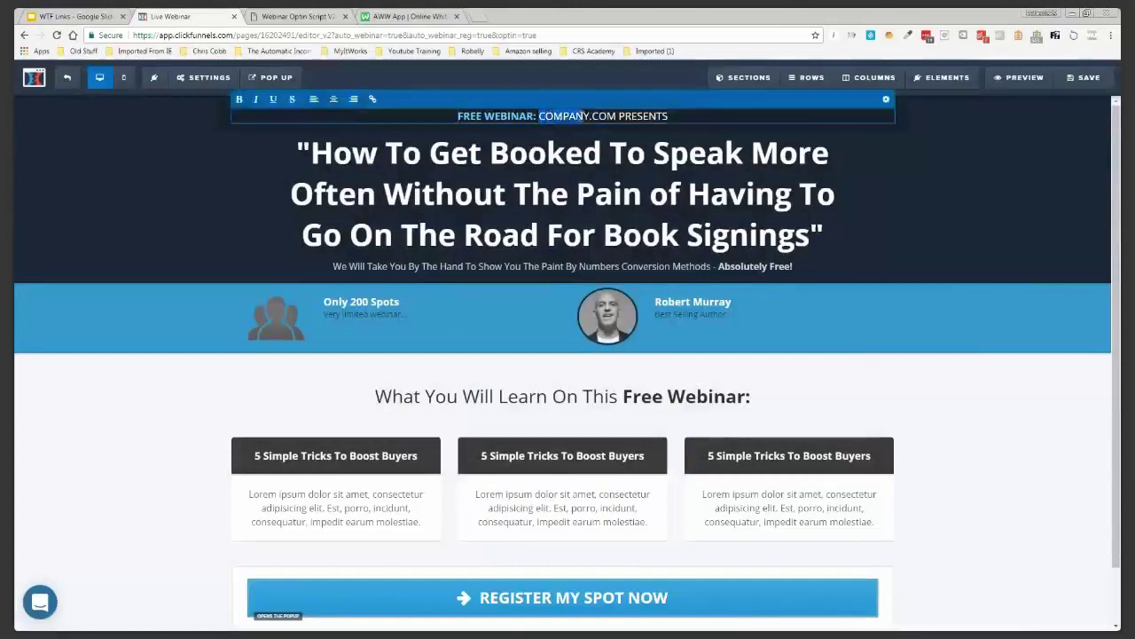
text(FUNNELSQULAIFIED)
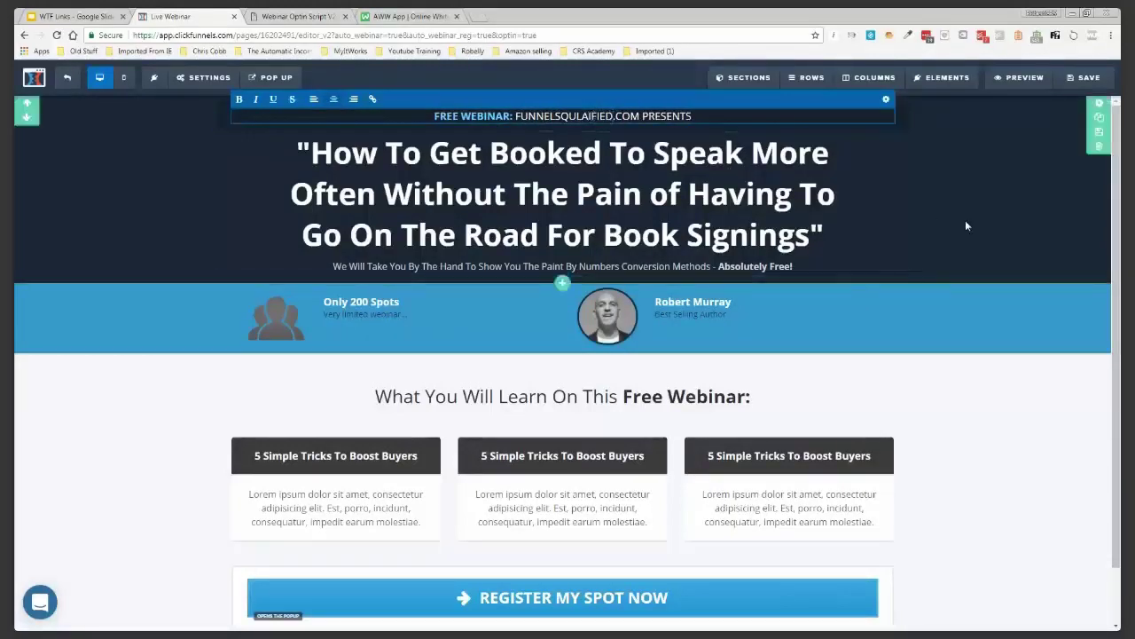
click(865, 245)
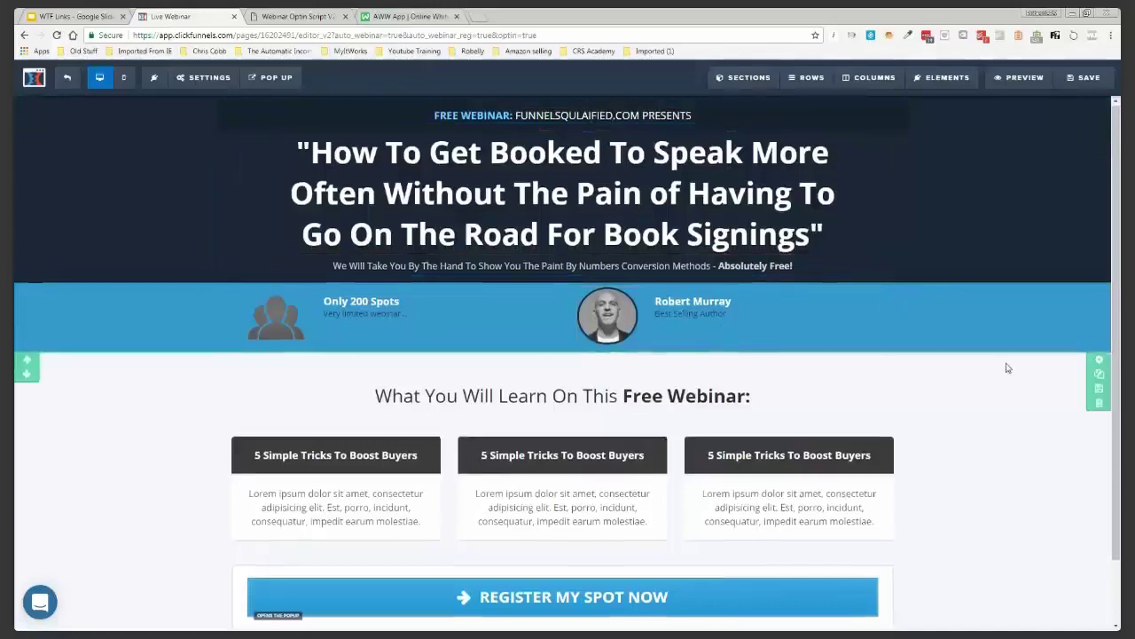
scroll(1006, 367, down, 1)
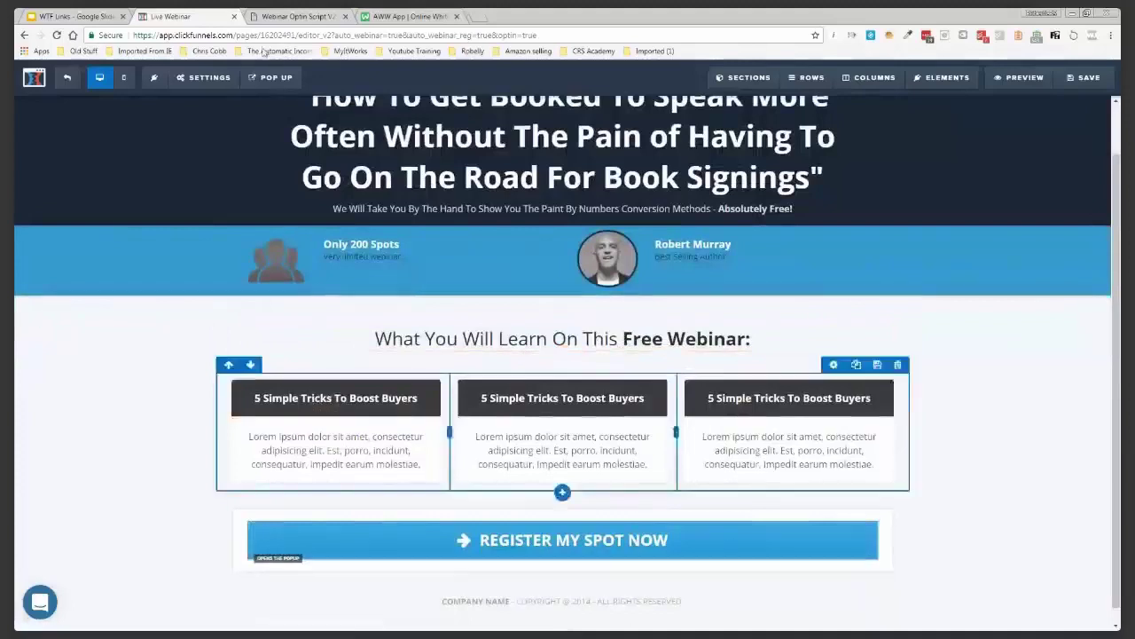
click(295, 16)
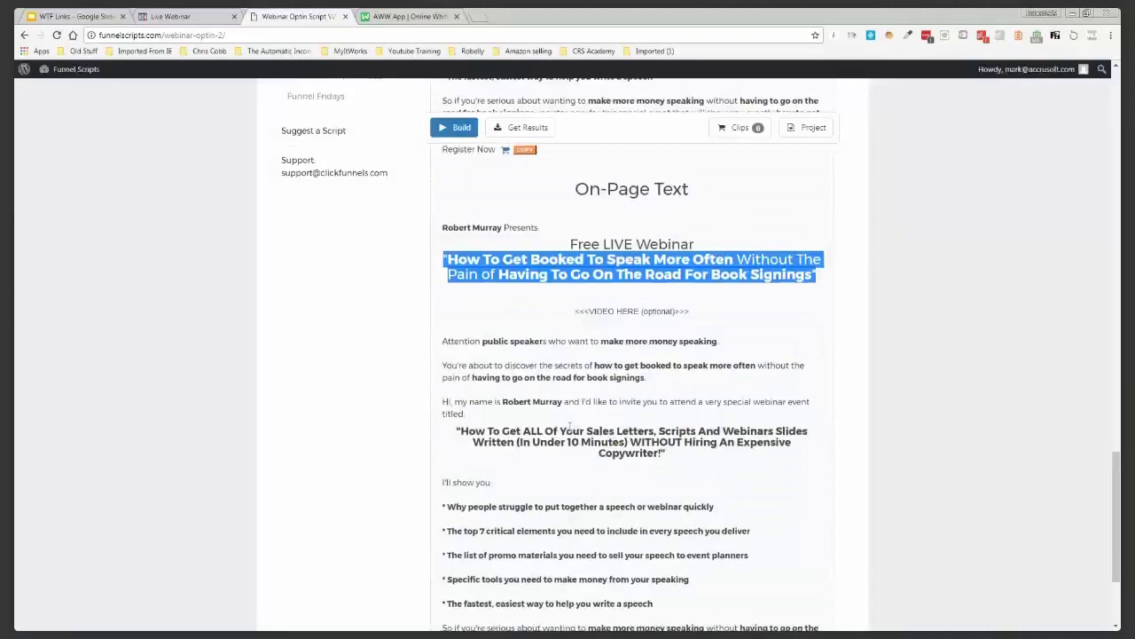
Fill the first feature card with the heading Myth #1 and the script's first bullet text
scroll(570, 426, down, 2)
drag(447, 334, 725, 341)
key(ctrl+c)
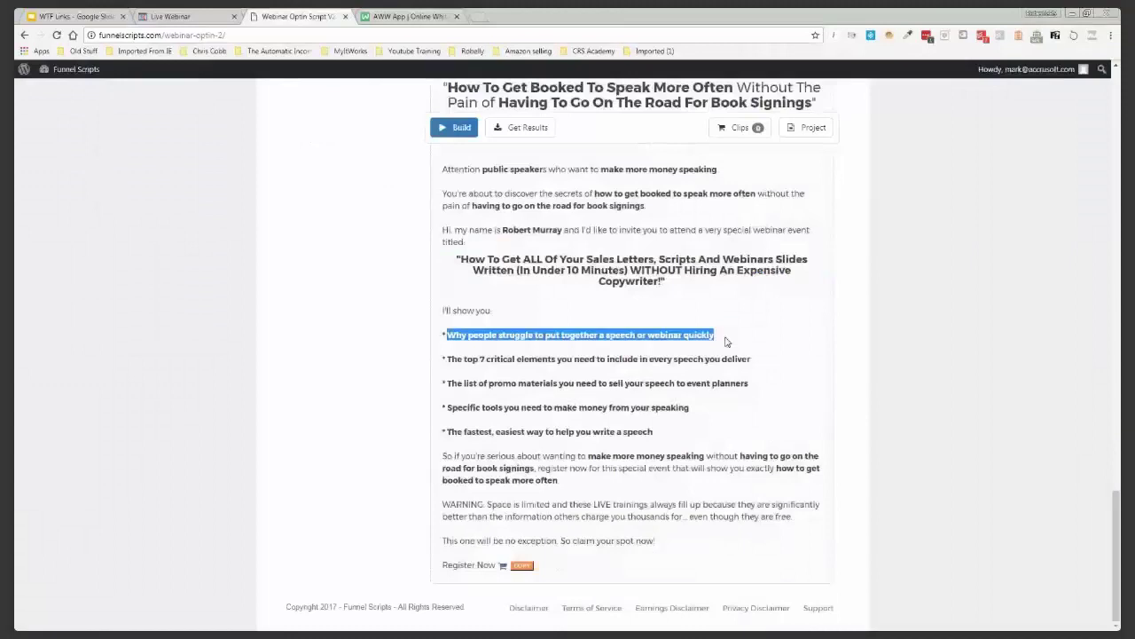
key(ctrl+shift+Tab)
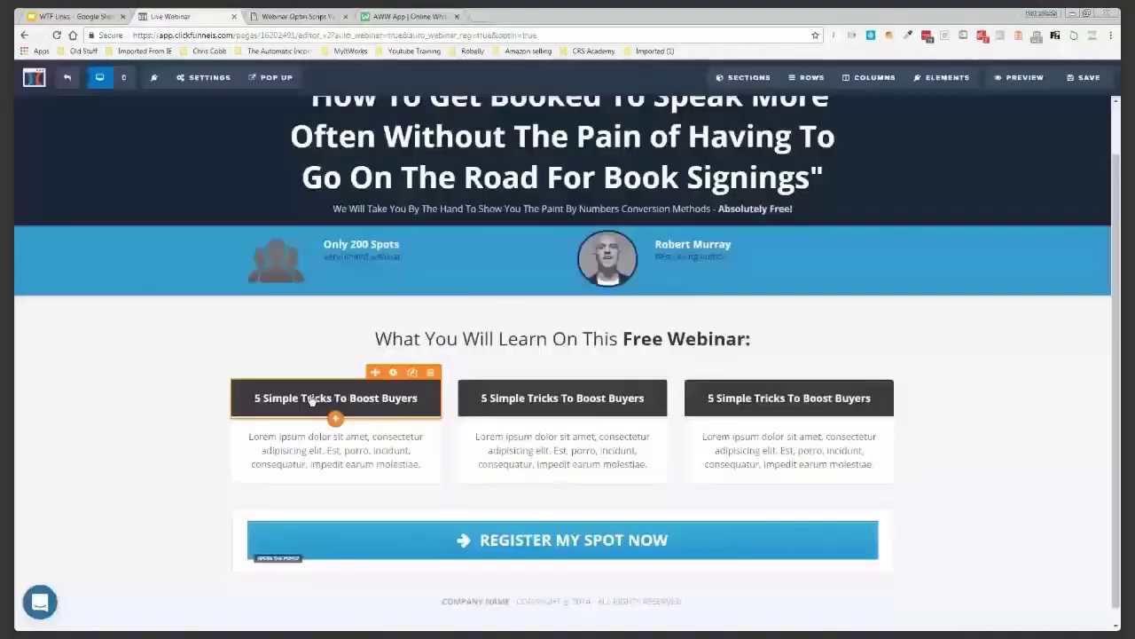
click(312, 399)
key(ctrl+v)
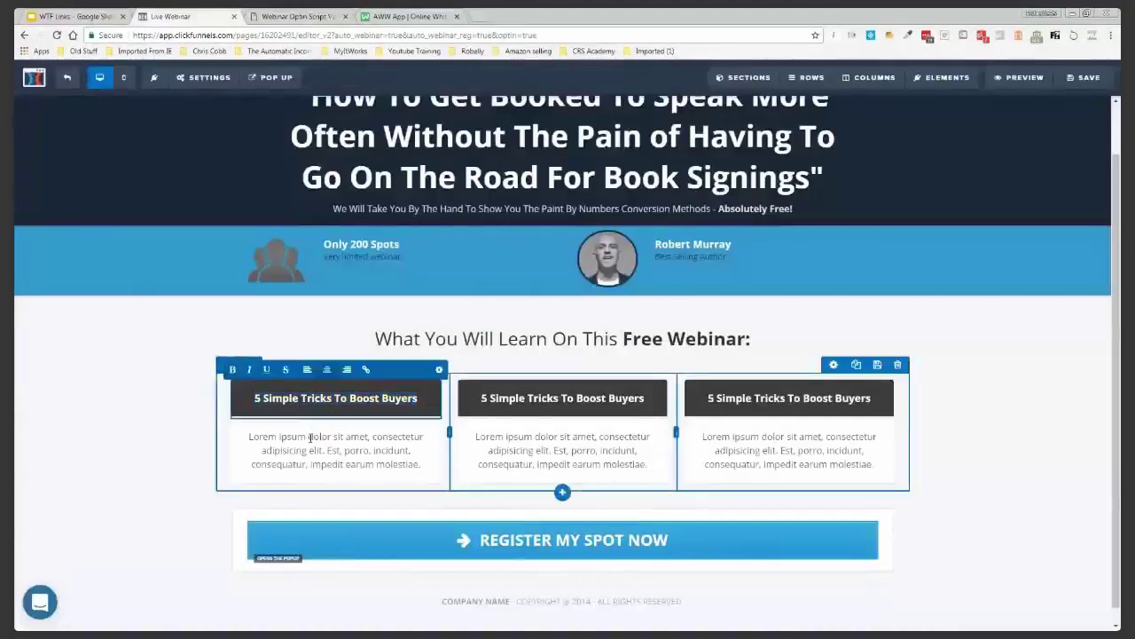
click(309, 437)
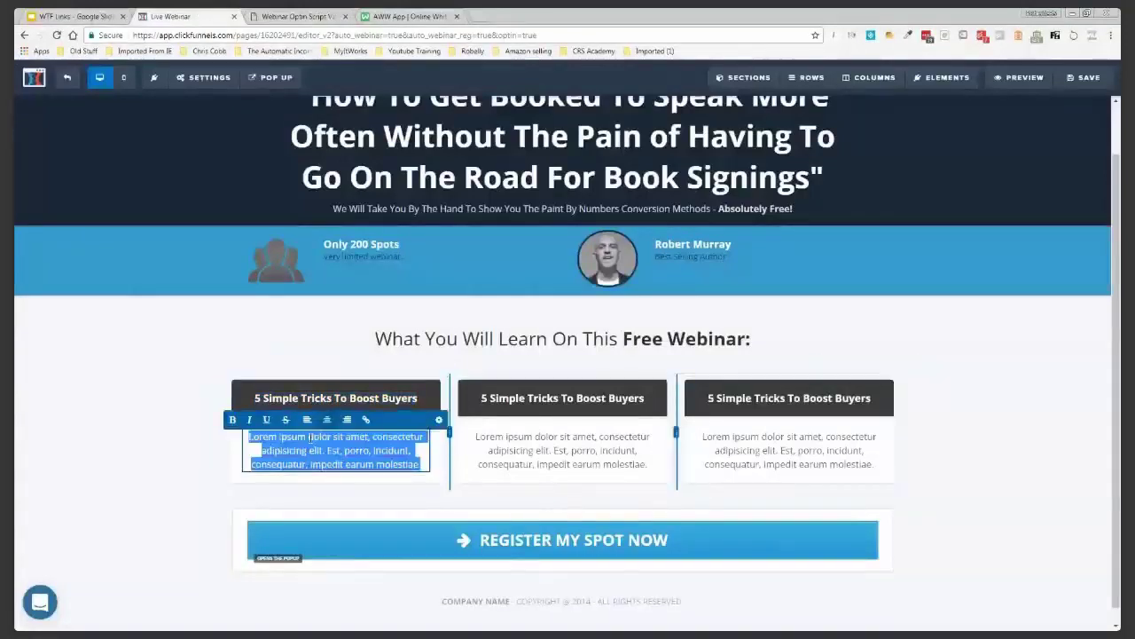
key(ctrl+v)
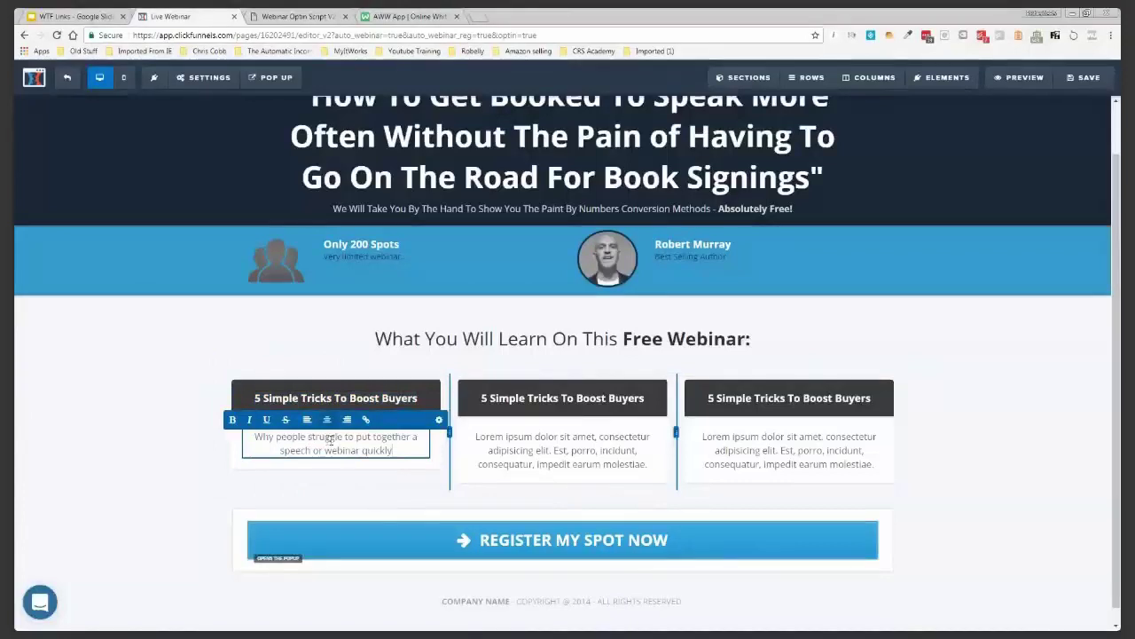
click(395, 400)
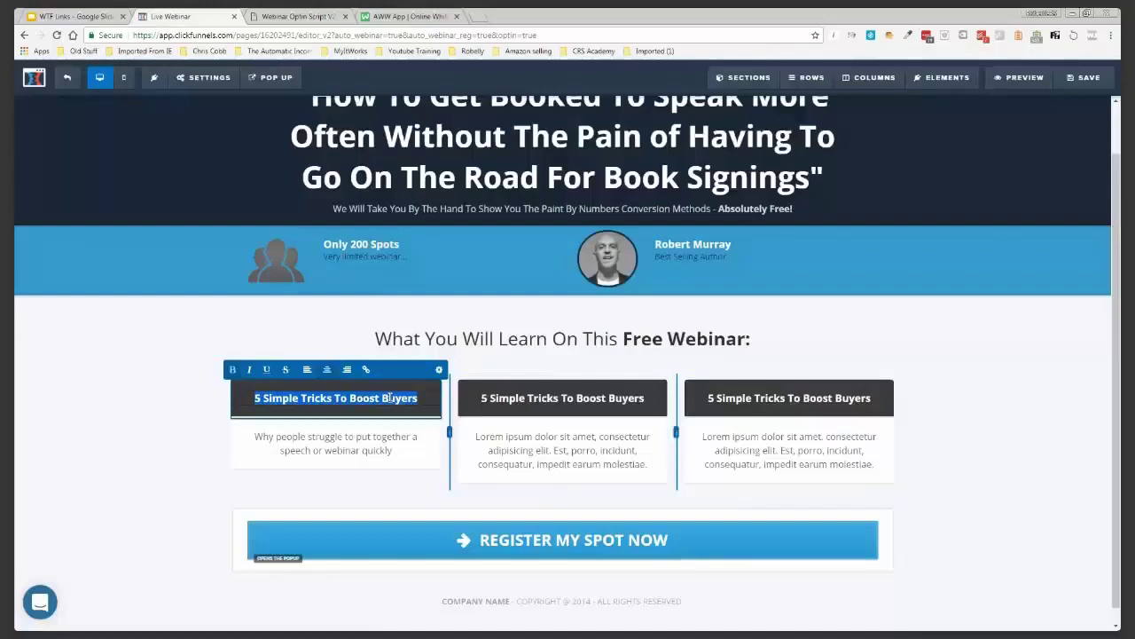
text(Myth)
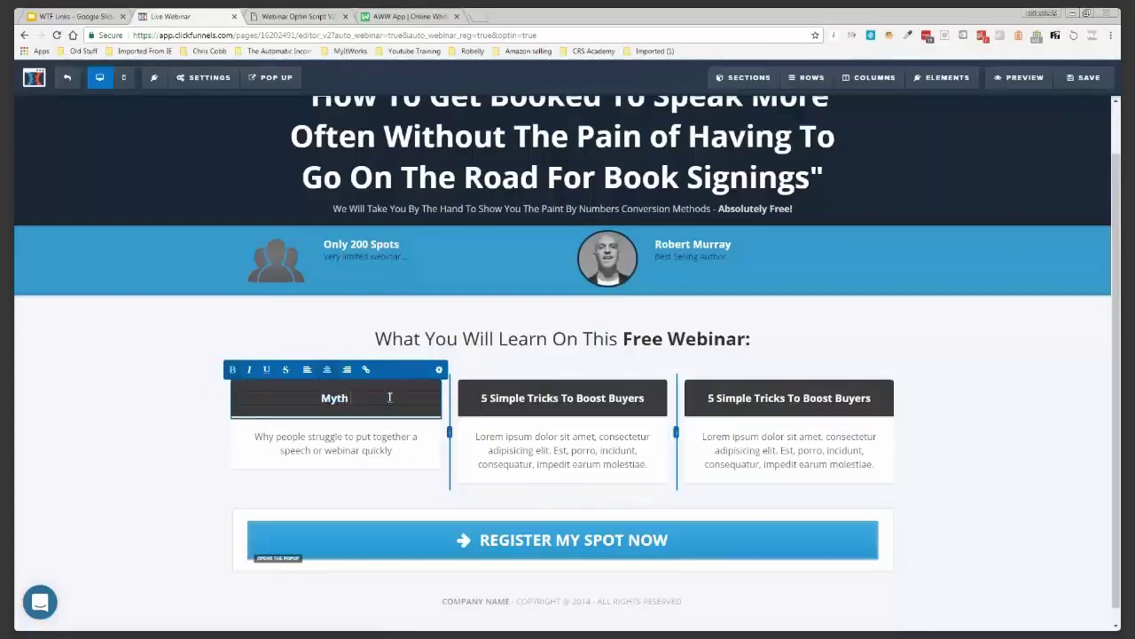
text( #1)
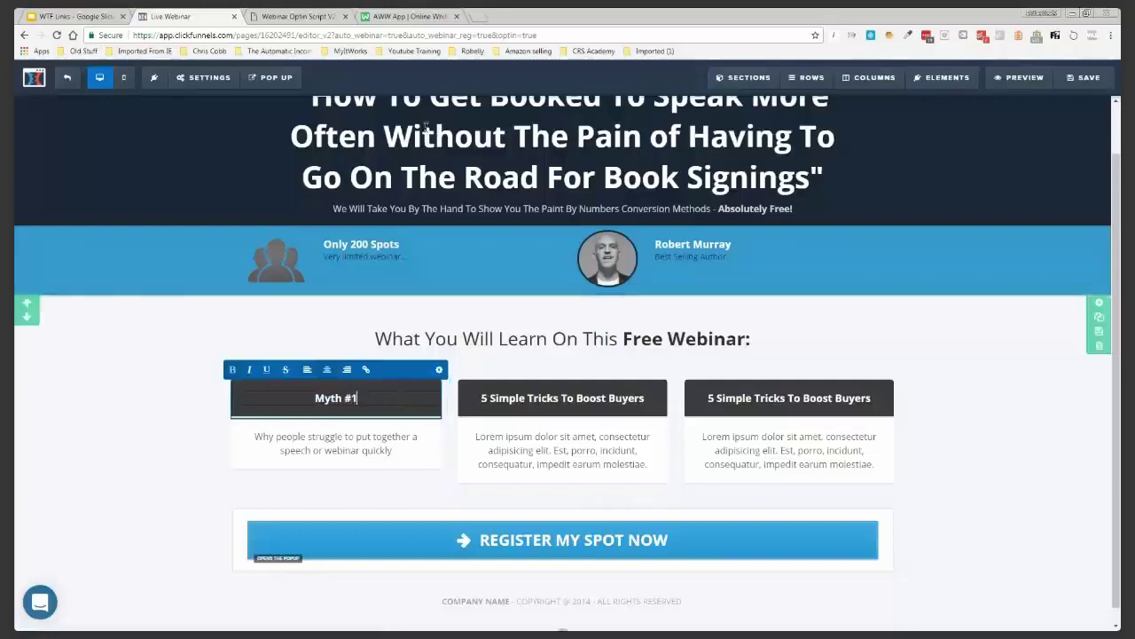
key(ctrl+Tab)
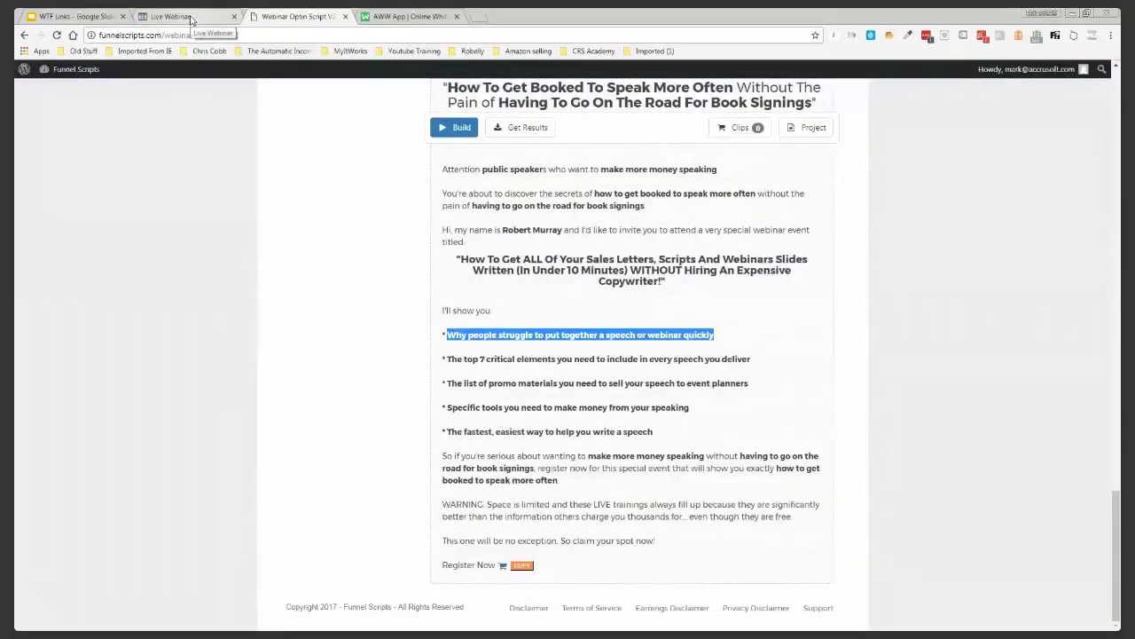
click(190, 19)
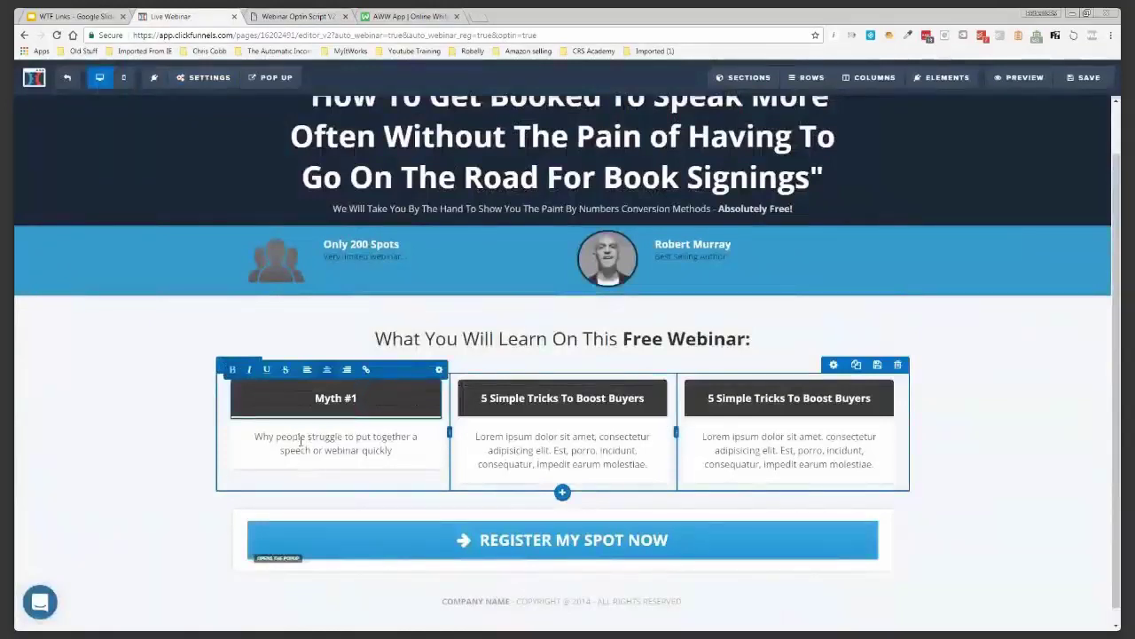
Replace COMPANY NAME in the footer with FunnelsQualified.com
click(510, 601)
drag(511, 601, 449, 601)
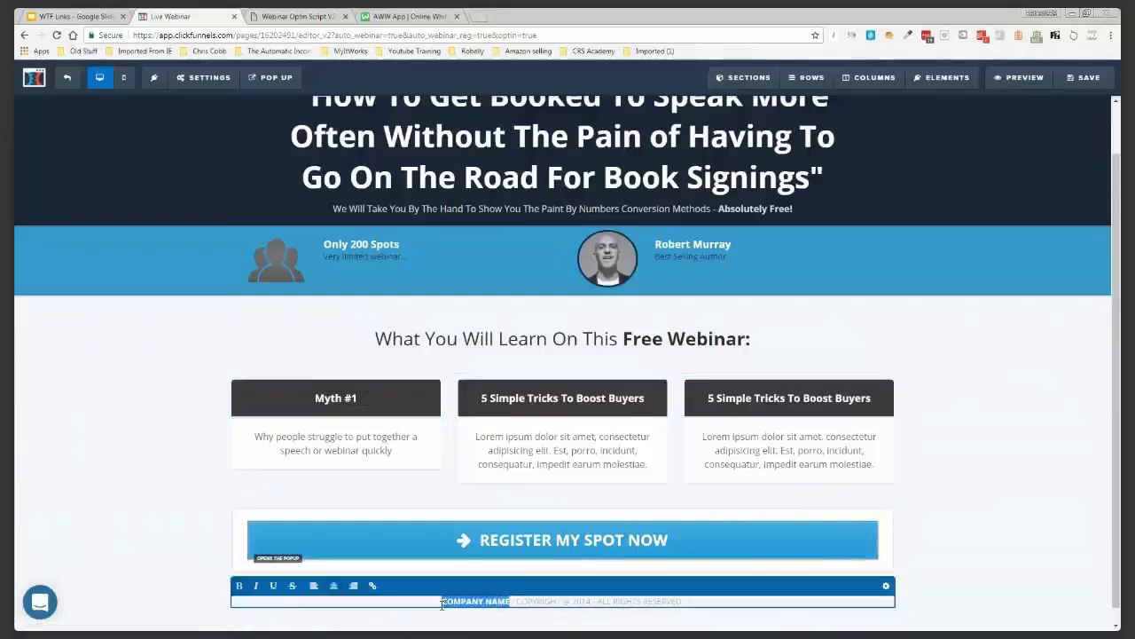
text(RMurray)
key(BackSpace)
key(BackSpace)
key(BackSpace)
key(BackSpace)
key(BackSpace)
key(BackSpace)
key(BackSpace)
text(FunnelsQualified)
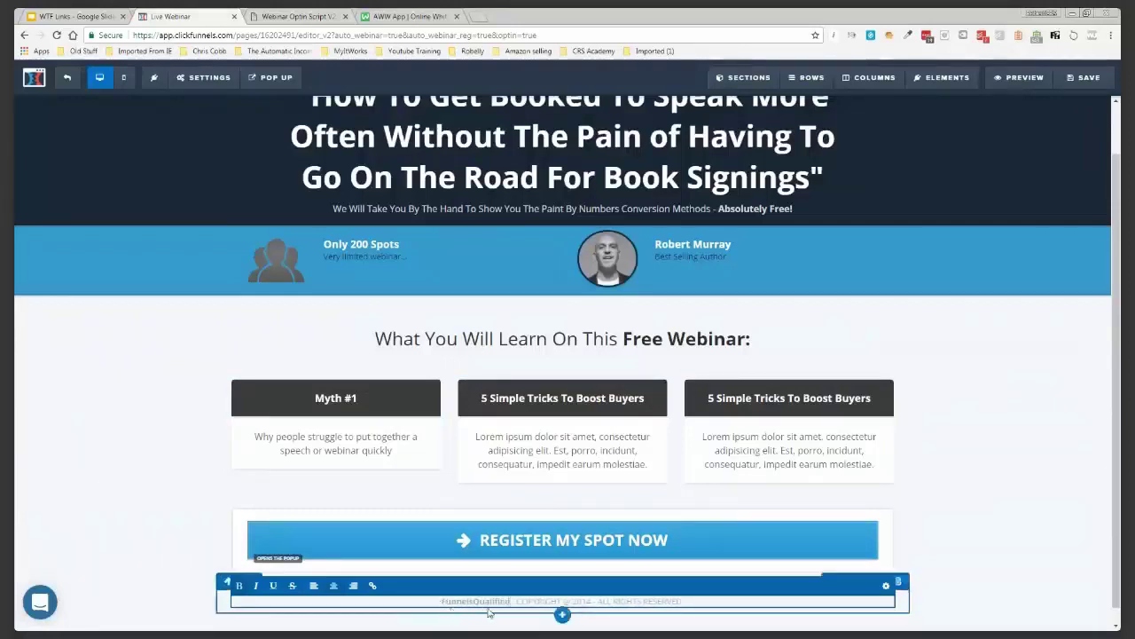
text(.com)
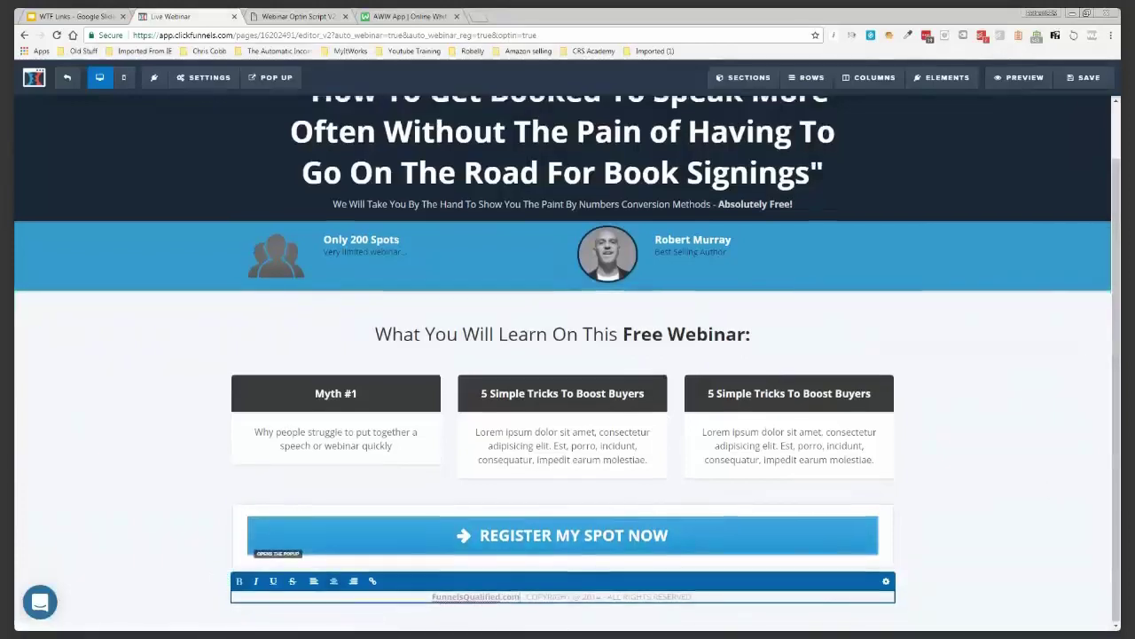
click(270, 77)
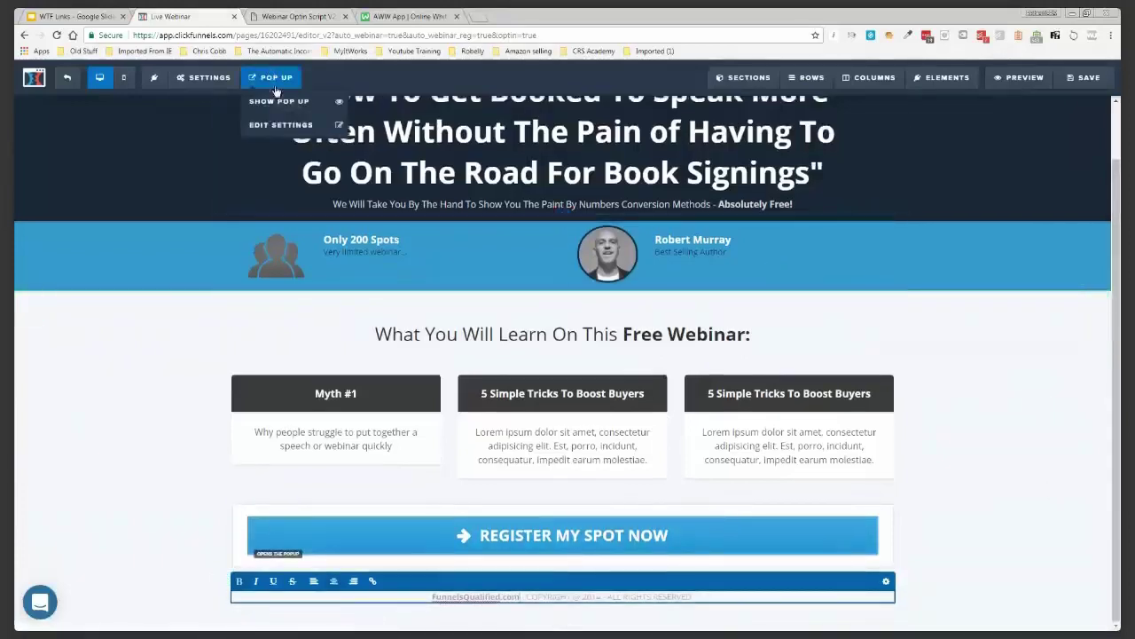
Turn off the 2PM and 6PM Auto Webinar Time slots in the registration pop-up
click(279, 103)
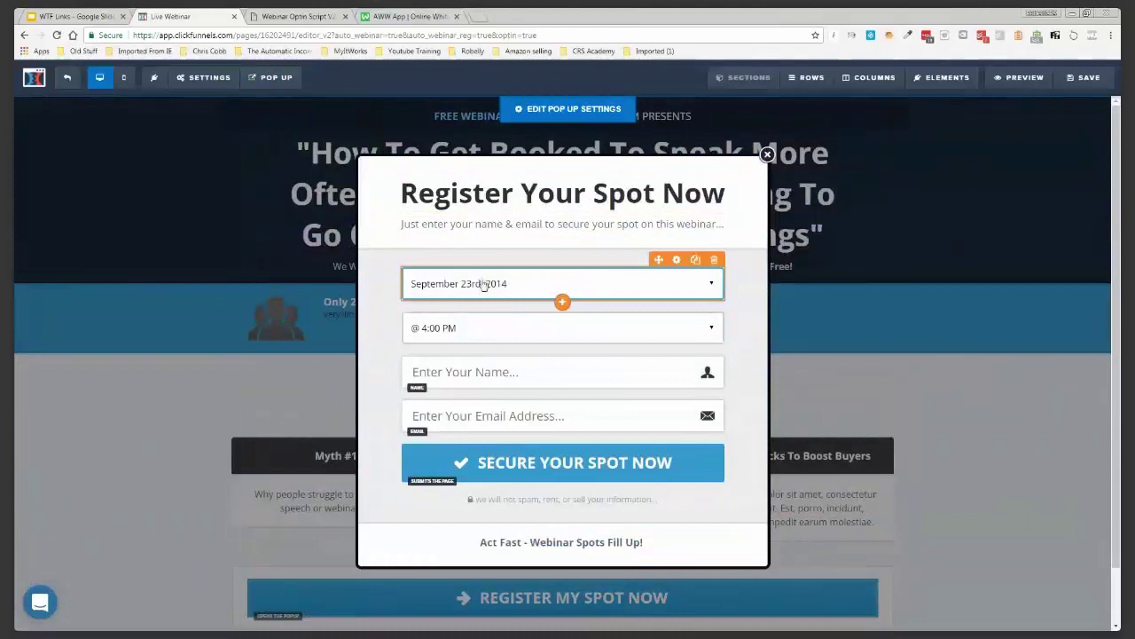
click(487, 285)
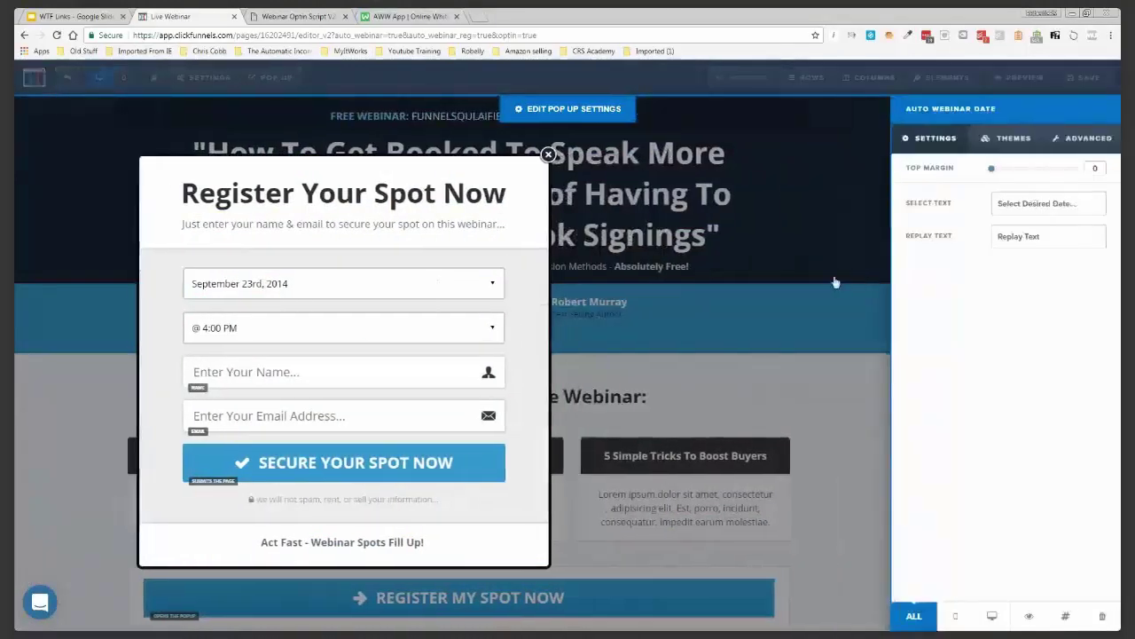
click(833, 280)
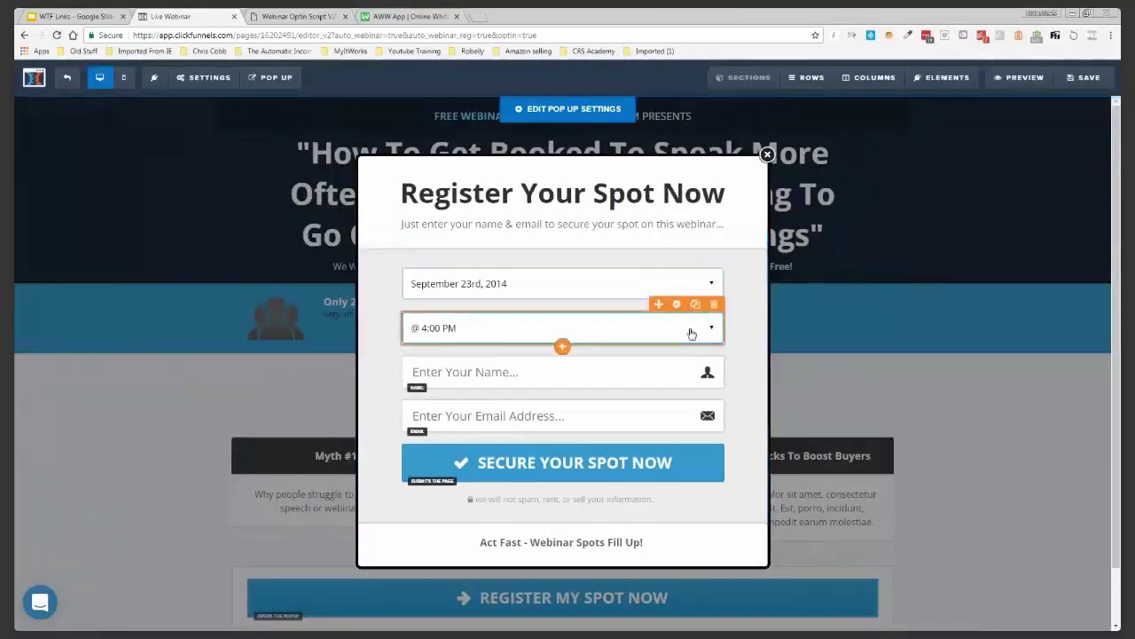
click(692, 333)
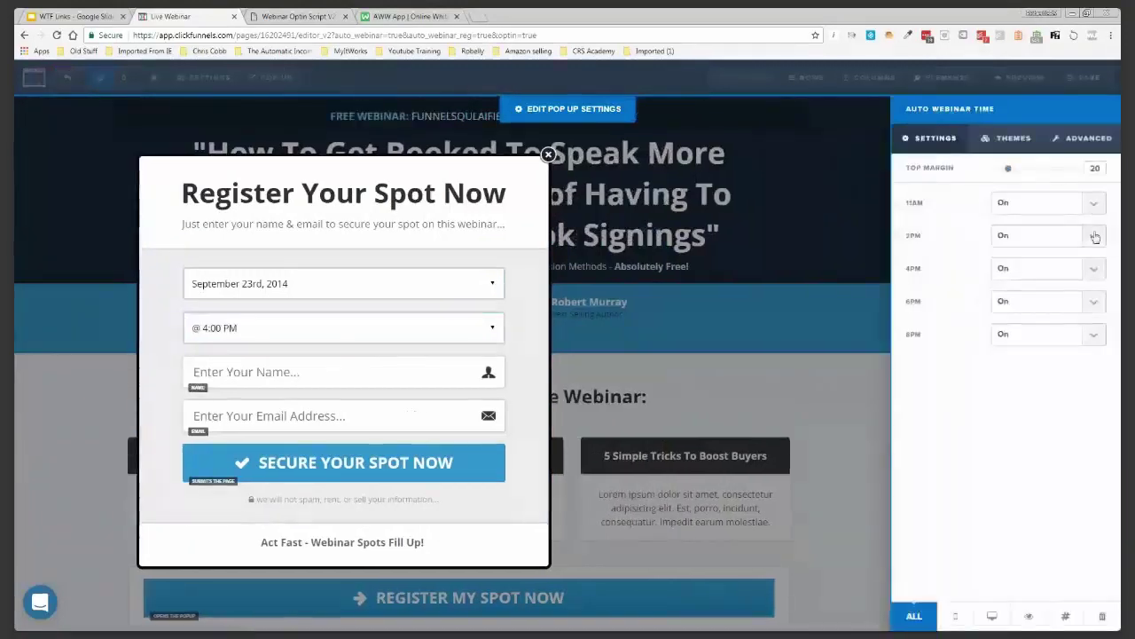
click(1094, 236)
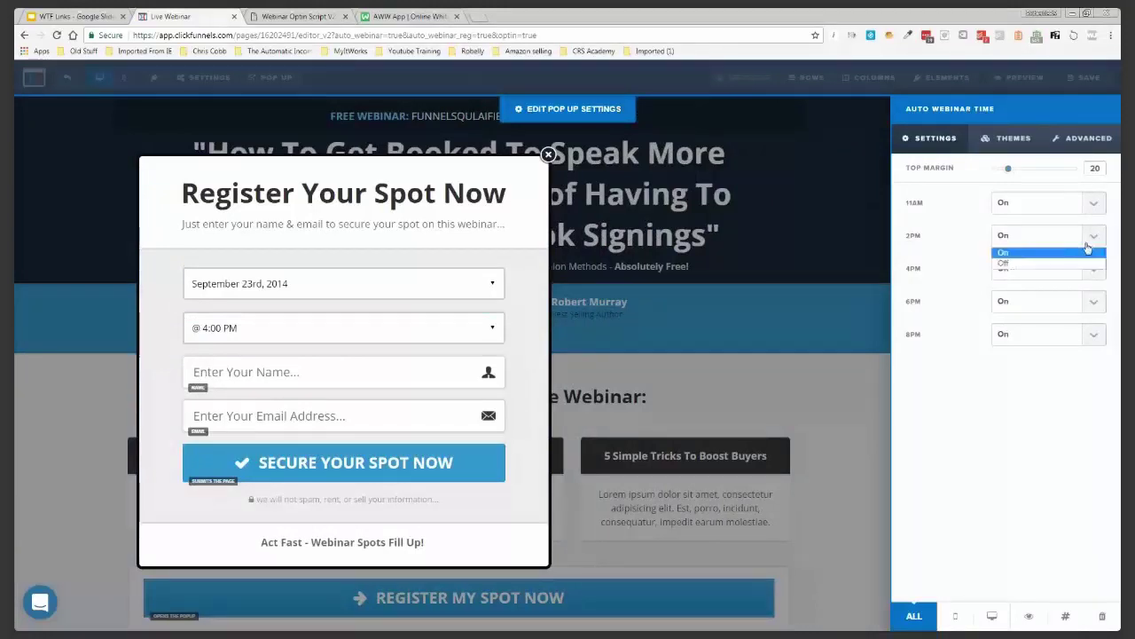
click(1076, 264)
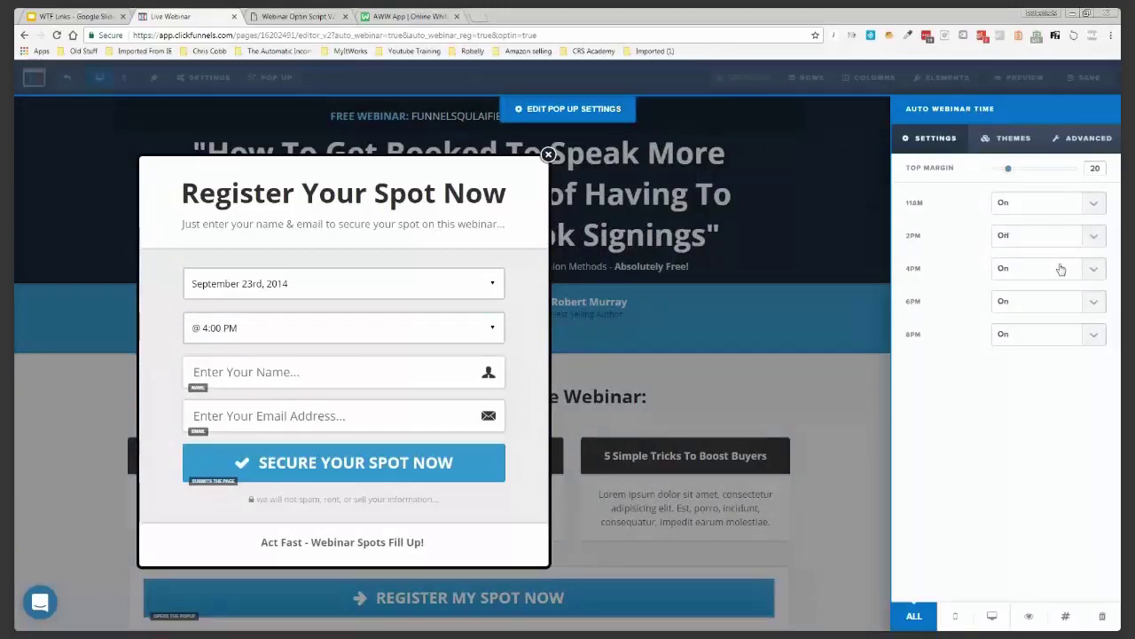
click(1094, 304)
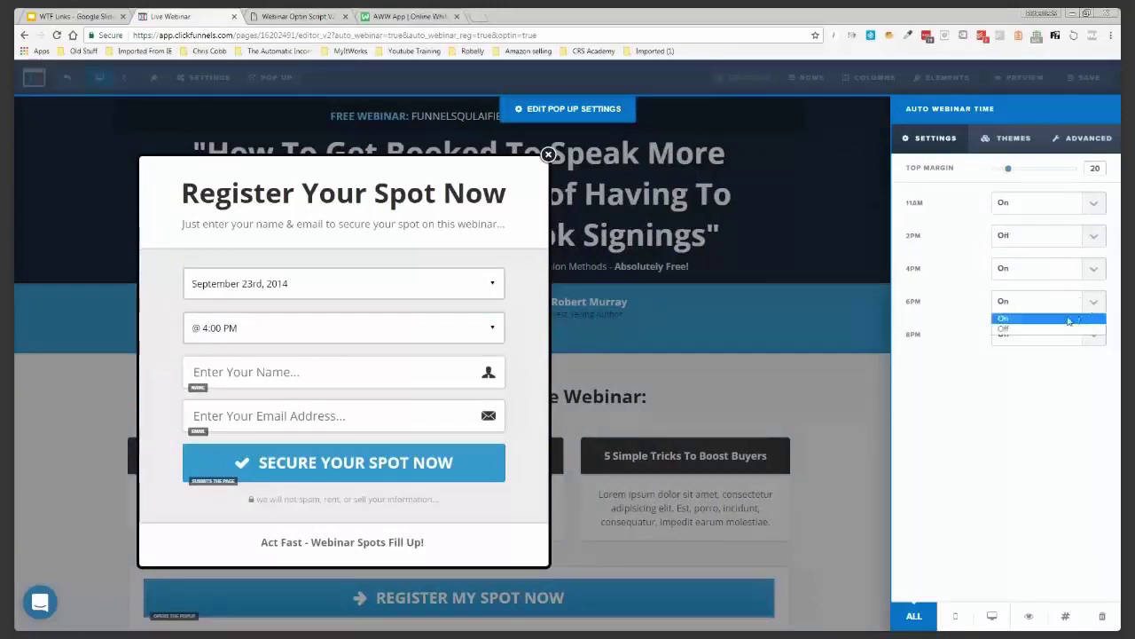
click(1020, 330)
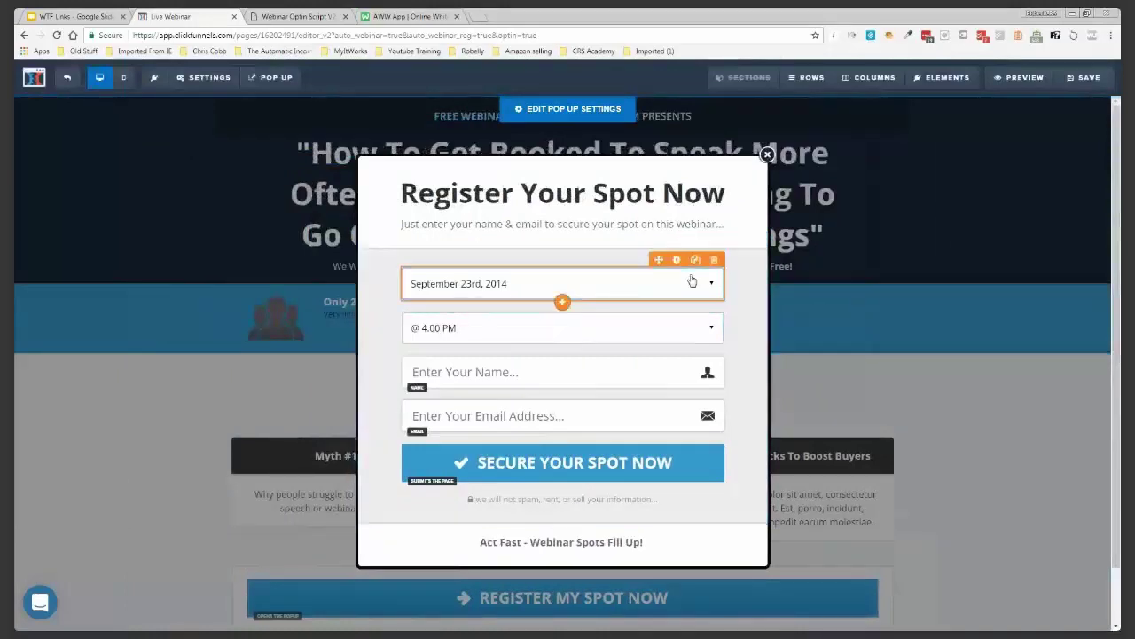
click(692, 281)
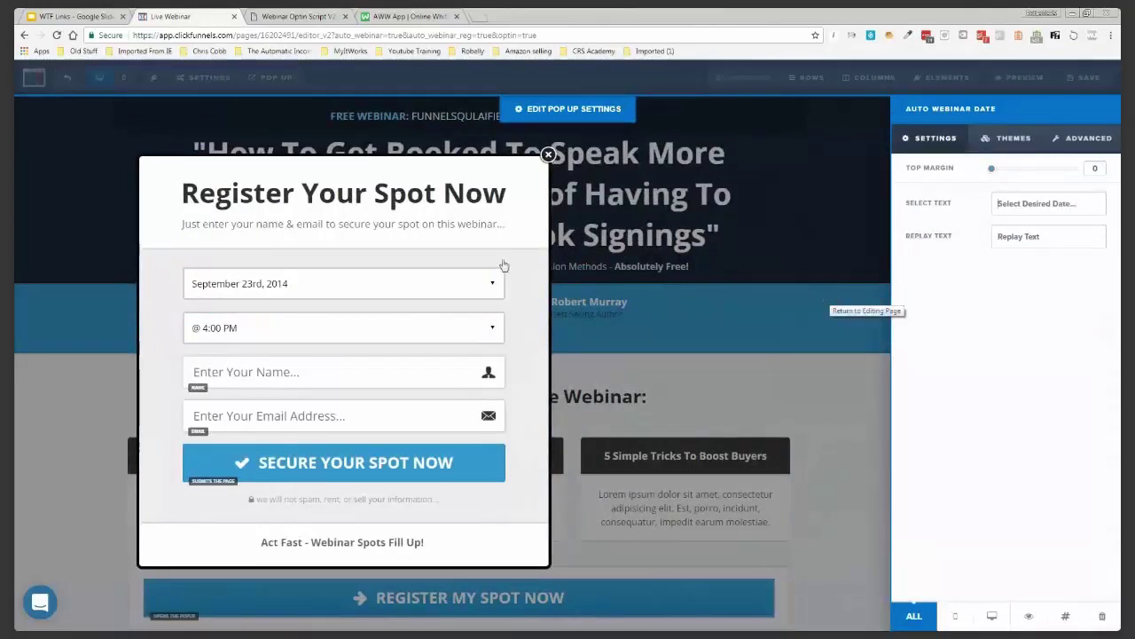
click(512, 271)
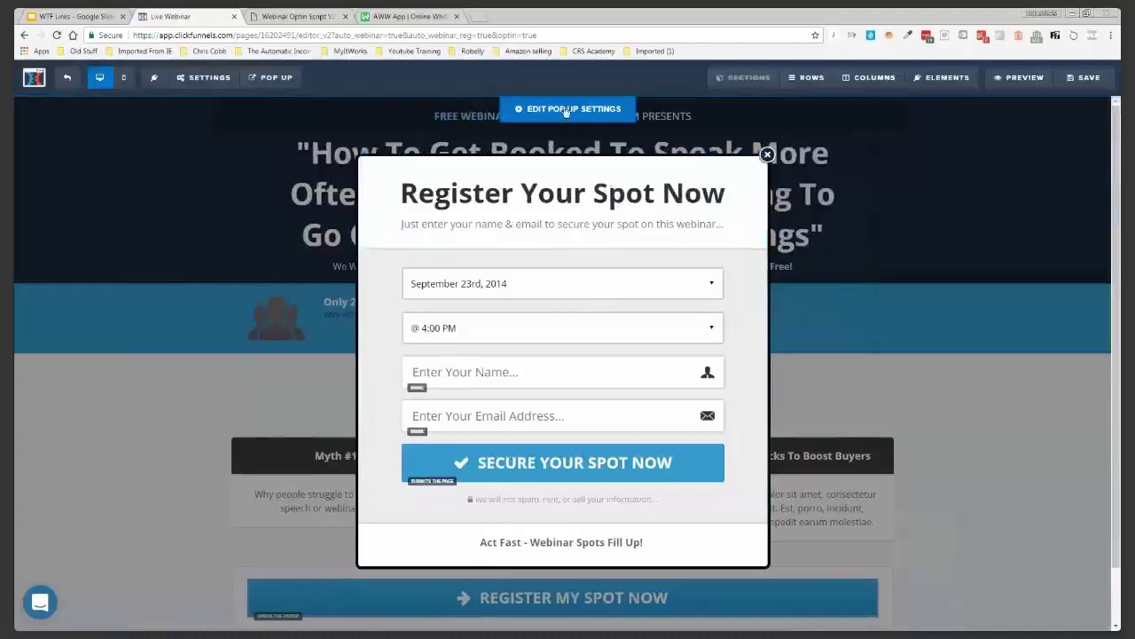
Set the pop-up top margin to 25 with an exit-intent trigger, and save the page
click(565, 110)
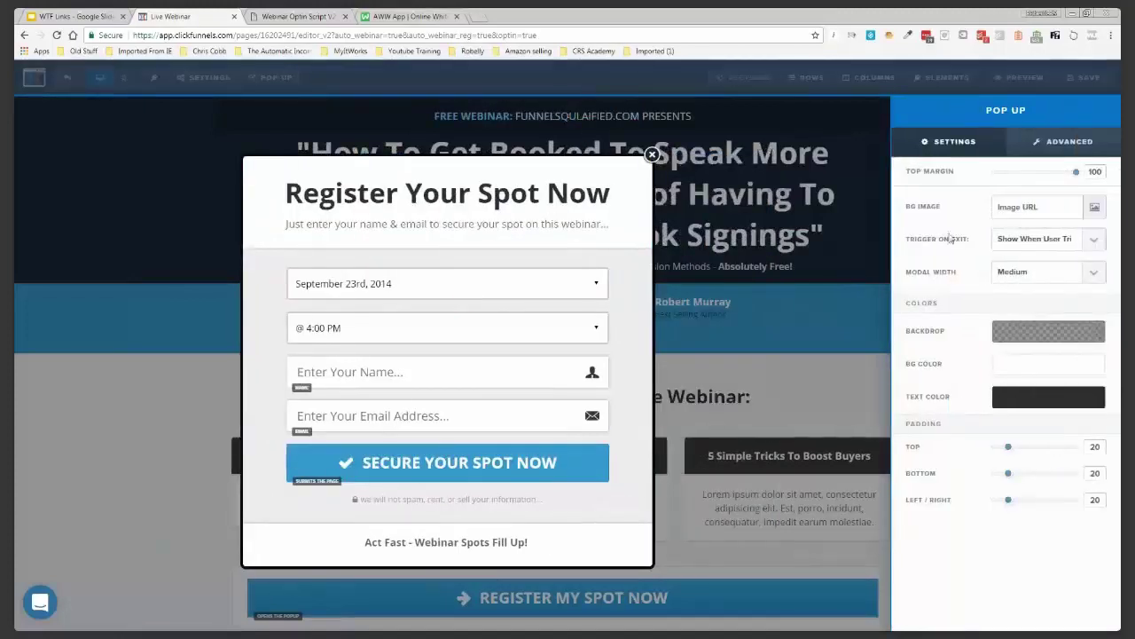
drag(1076, 172, 1013, 175)
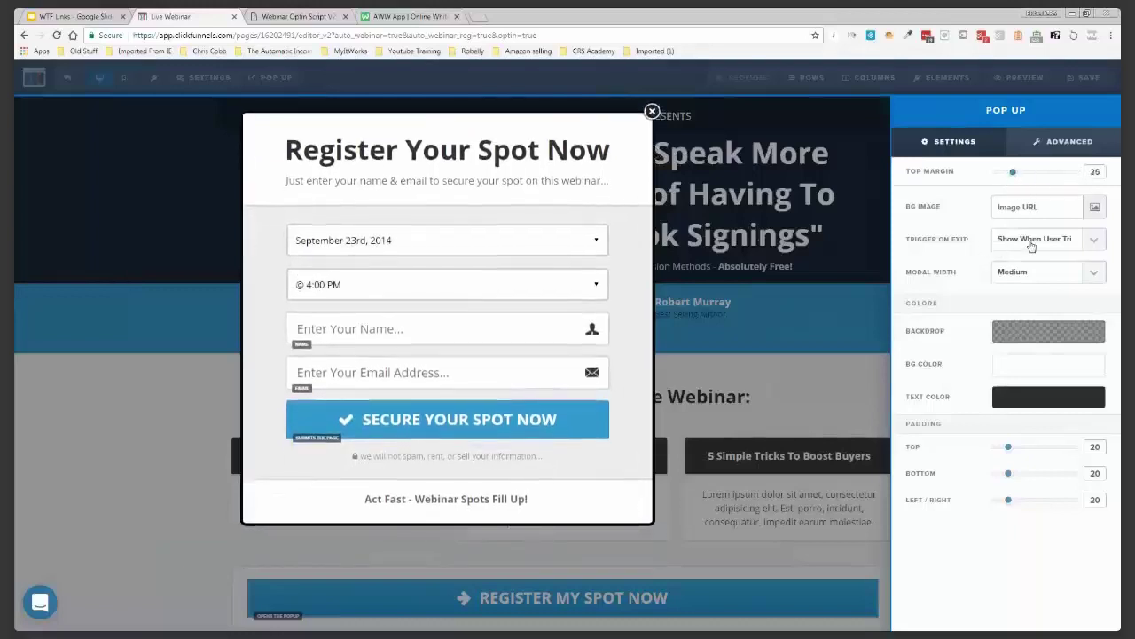
click(1032, 243)
click(1040, 268)
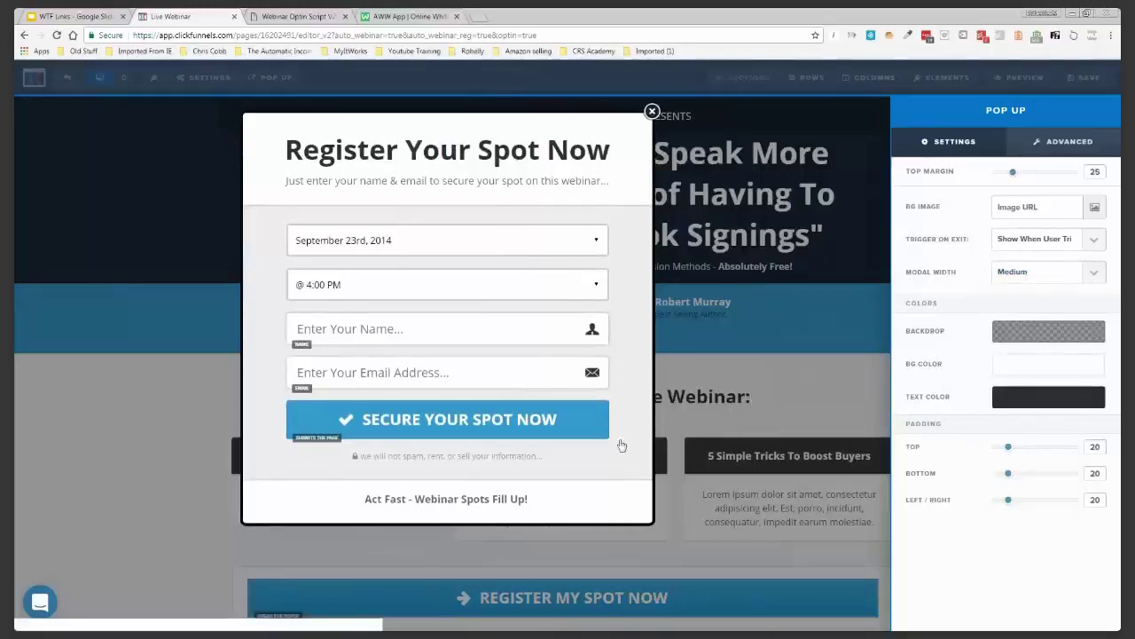
click(621, 445)
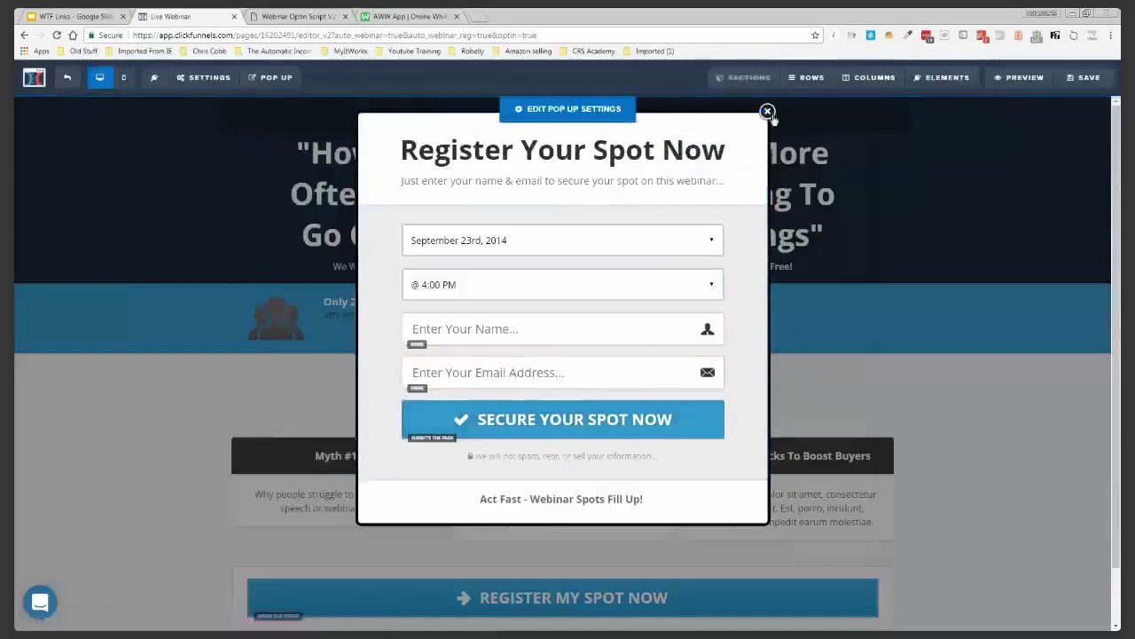
click(1085, 79)
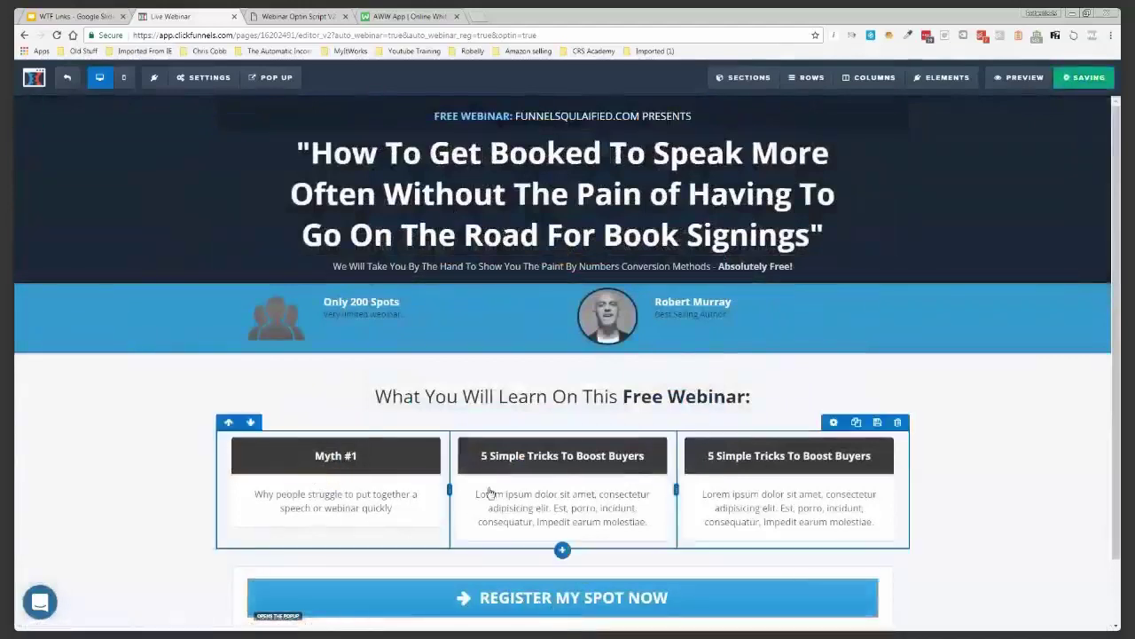
click(295, 16)
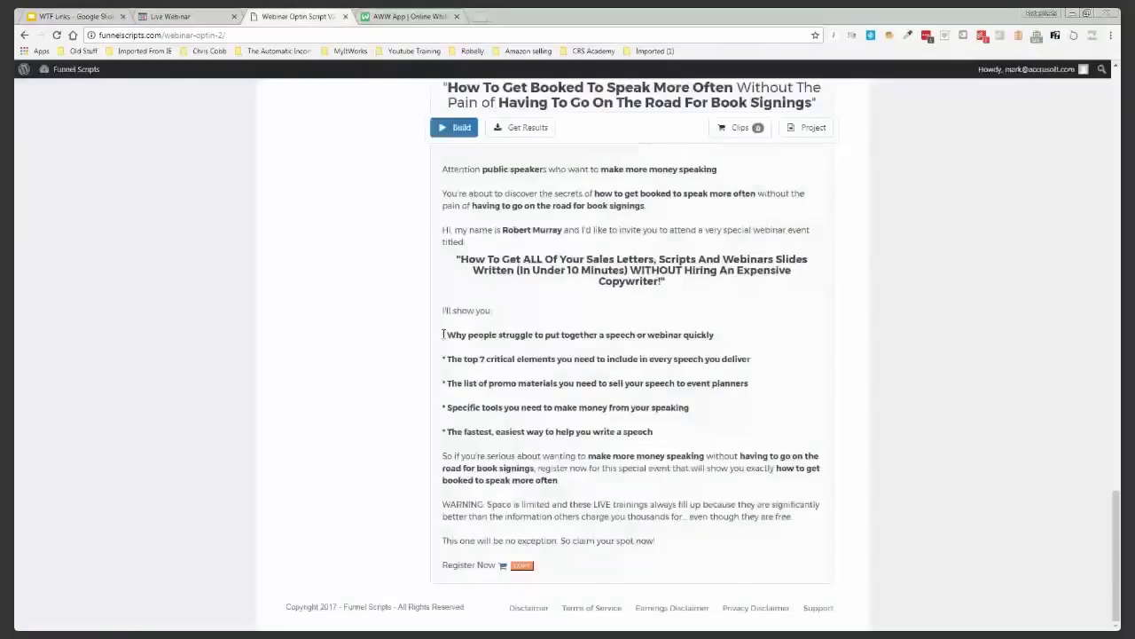
Remove the three feature-card row and add a Bullet List under the What You Will Learn headline
drag(442, 334, 658, 544)
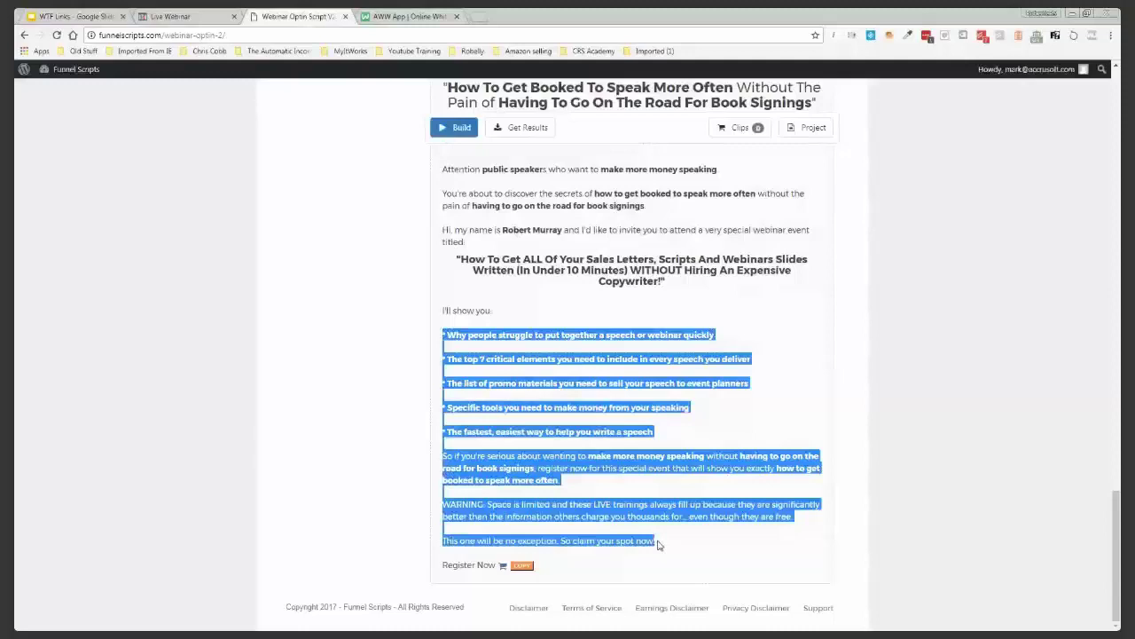
click(168, 16)
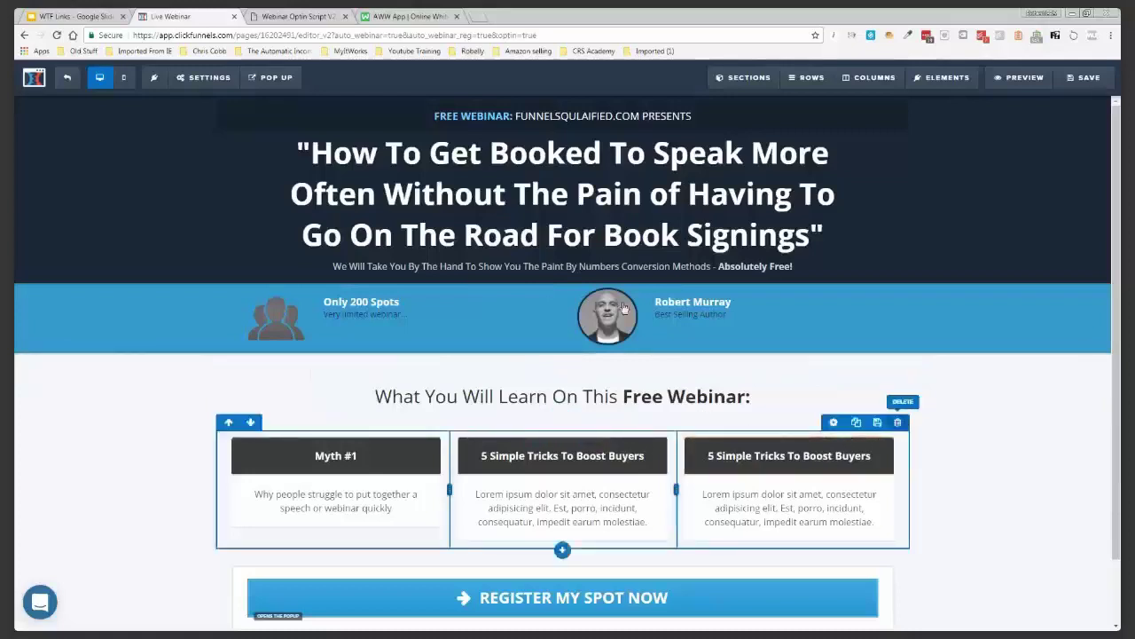
key(Escape)
click(561, 409)
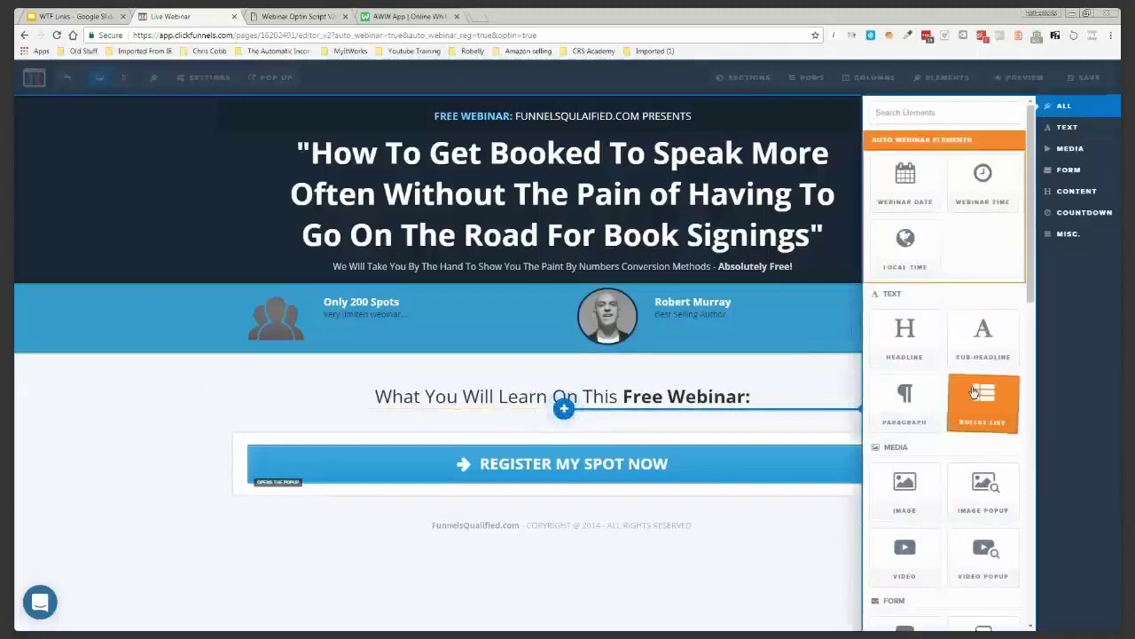
click(973, 391)
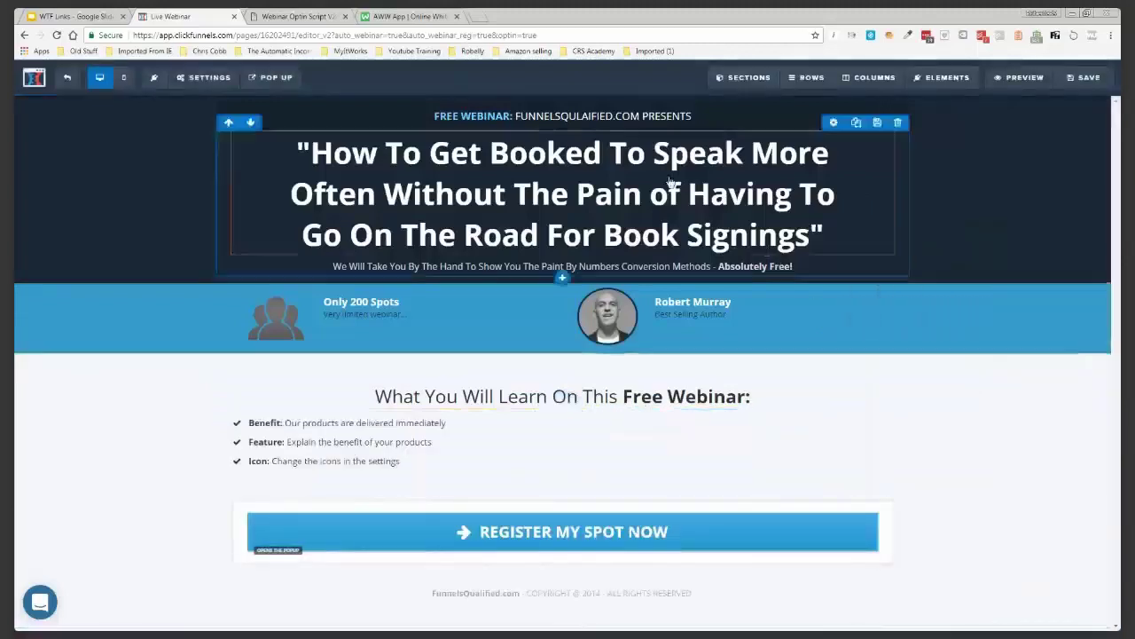
Paste the five speech bullets from the Funnel Scripts script over the placeholder bullet text
click(289, 18)
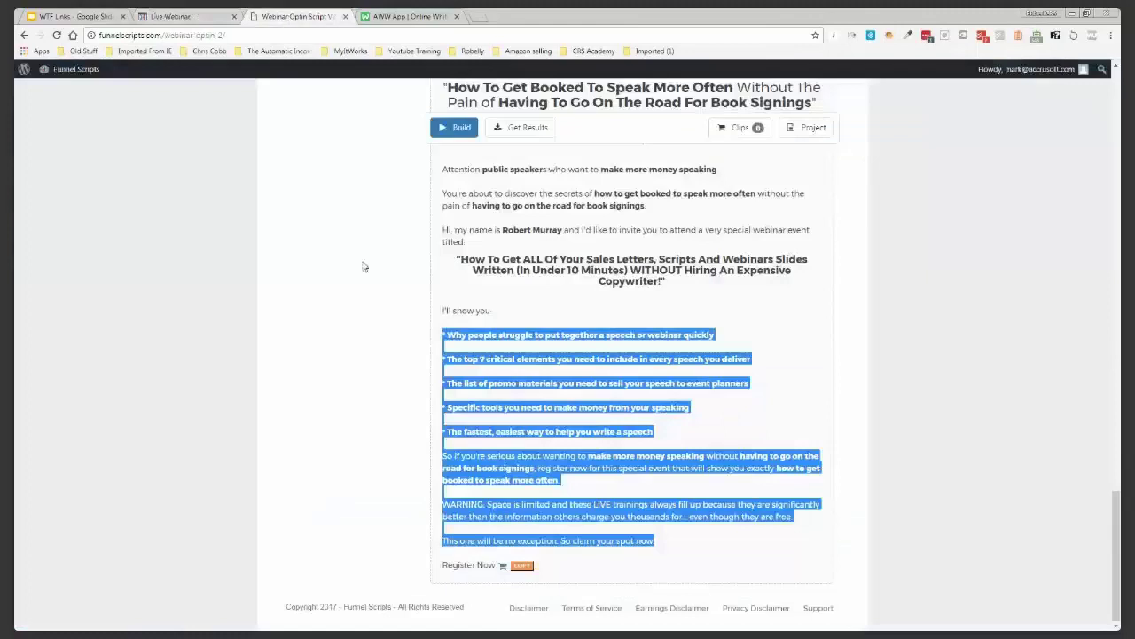
drag(653, 435, 446, 334)
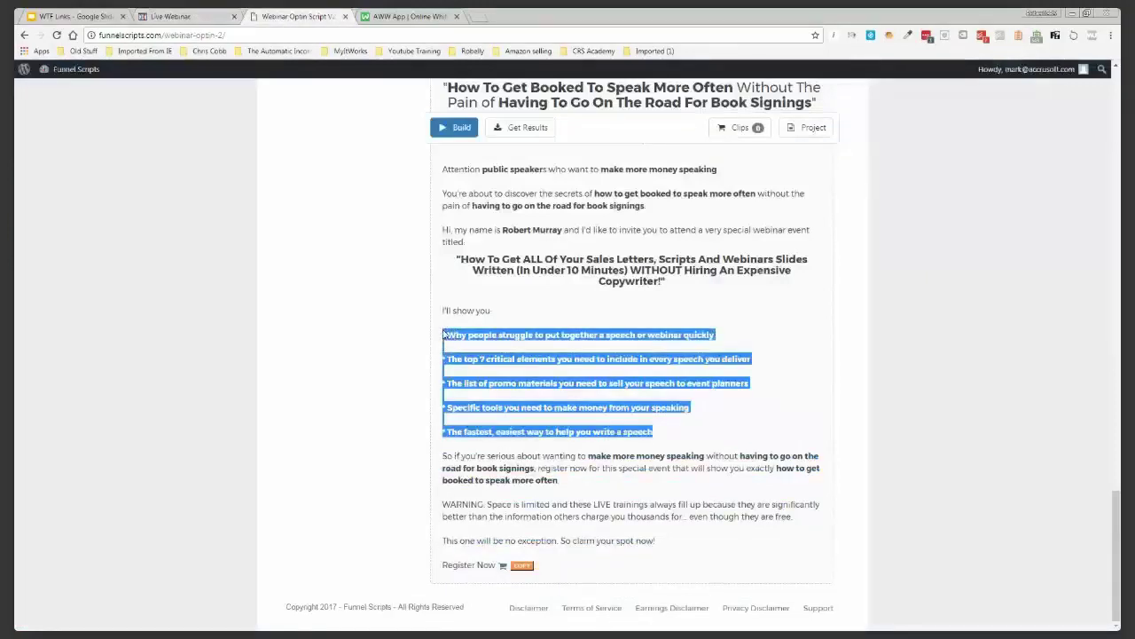
click(190, 17)
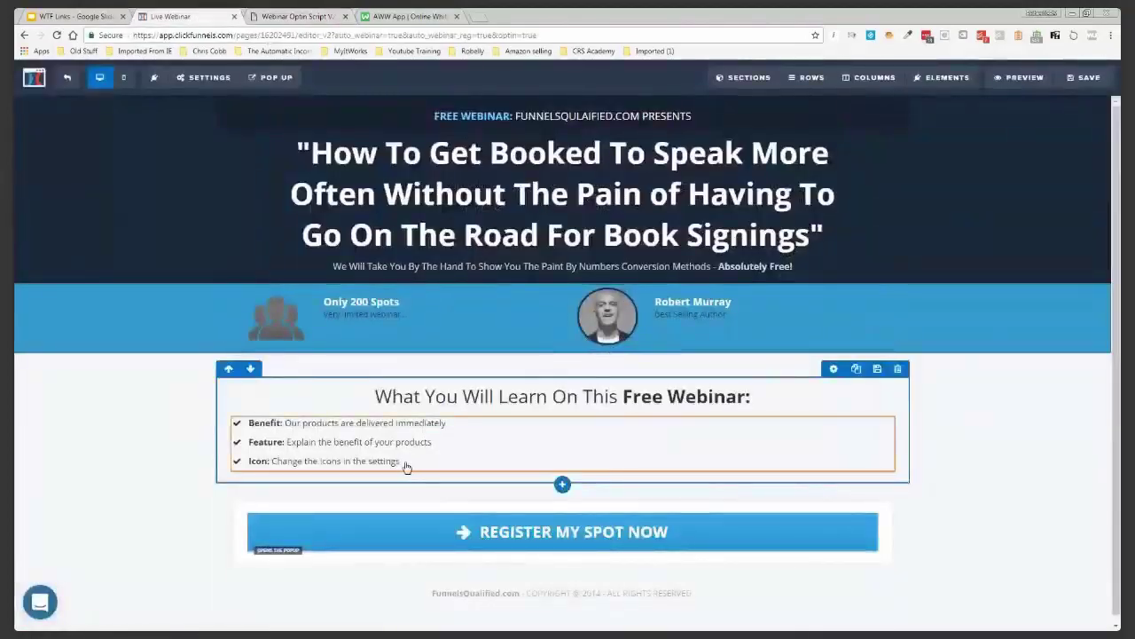
drag(401, 461, 250, 423)
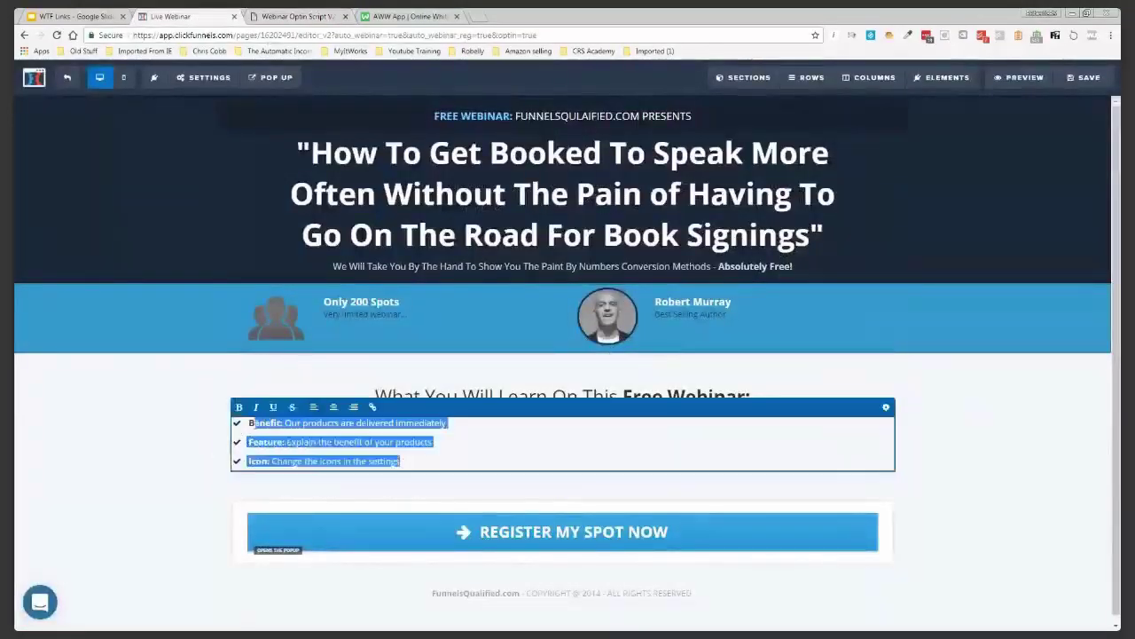
text(* Why people struggle to put together a speech or webinar quickly  * The top 7 critical elements you need to include in every speech you deliver  * The list of promo materials you need to sell your speech to event planners  * Specific tools you need to make money from your speaking  * The fastest, easiest way to help you write a speech)
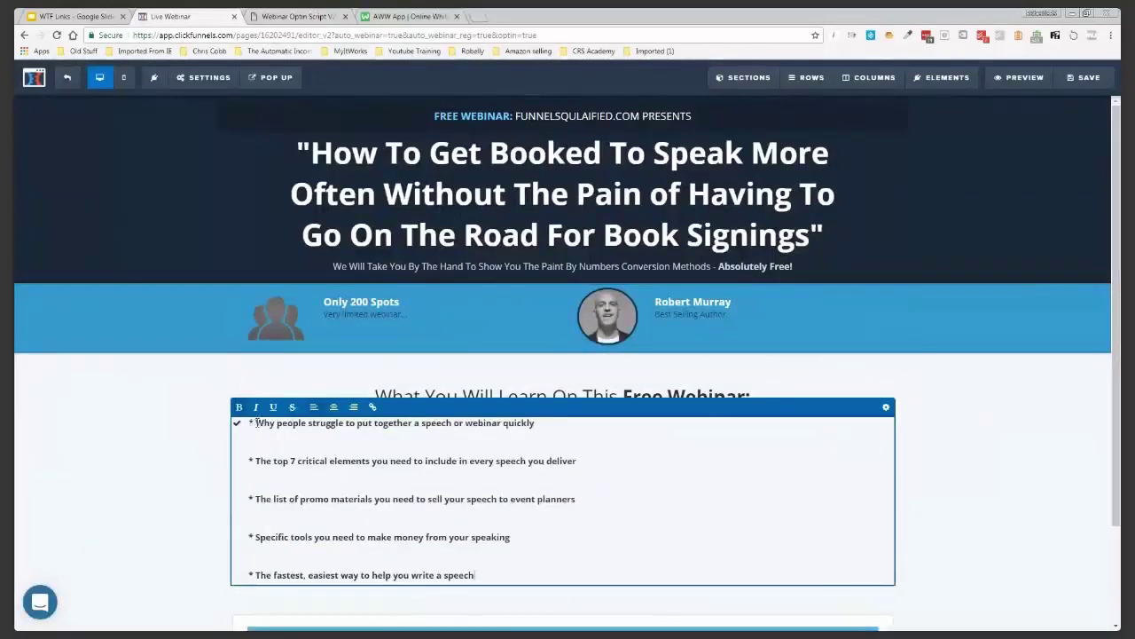
Strip asterisks and blank lines from the first bullets, giving The top 7 and promo materials their own lines
click(255, 423)
key(BackSpace)
key(BackSpace)
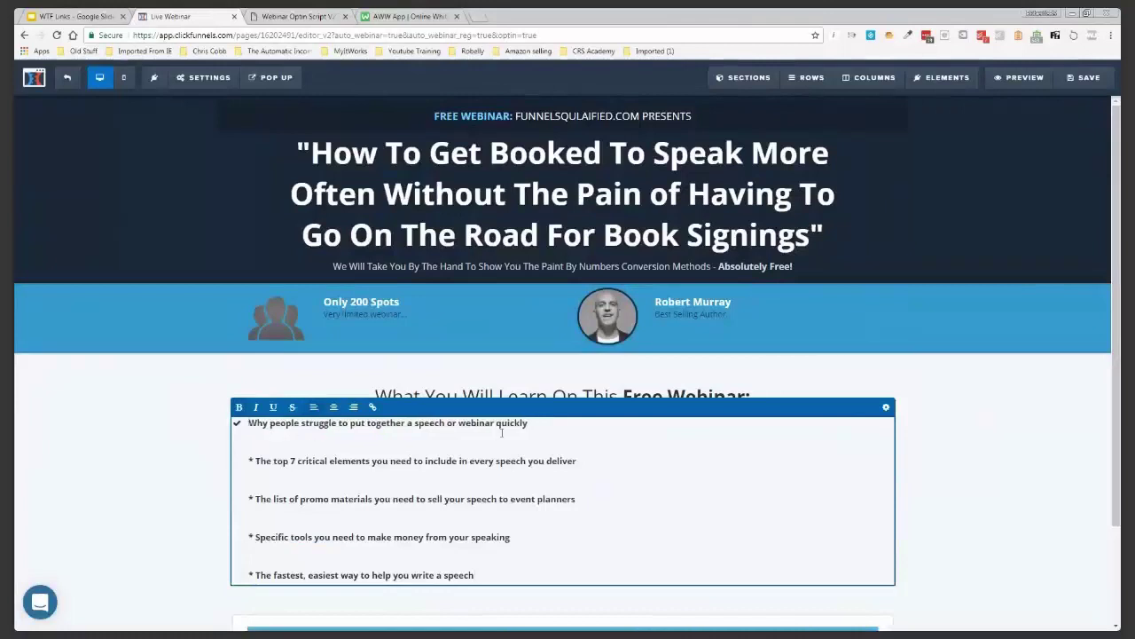
key(Delete)
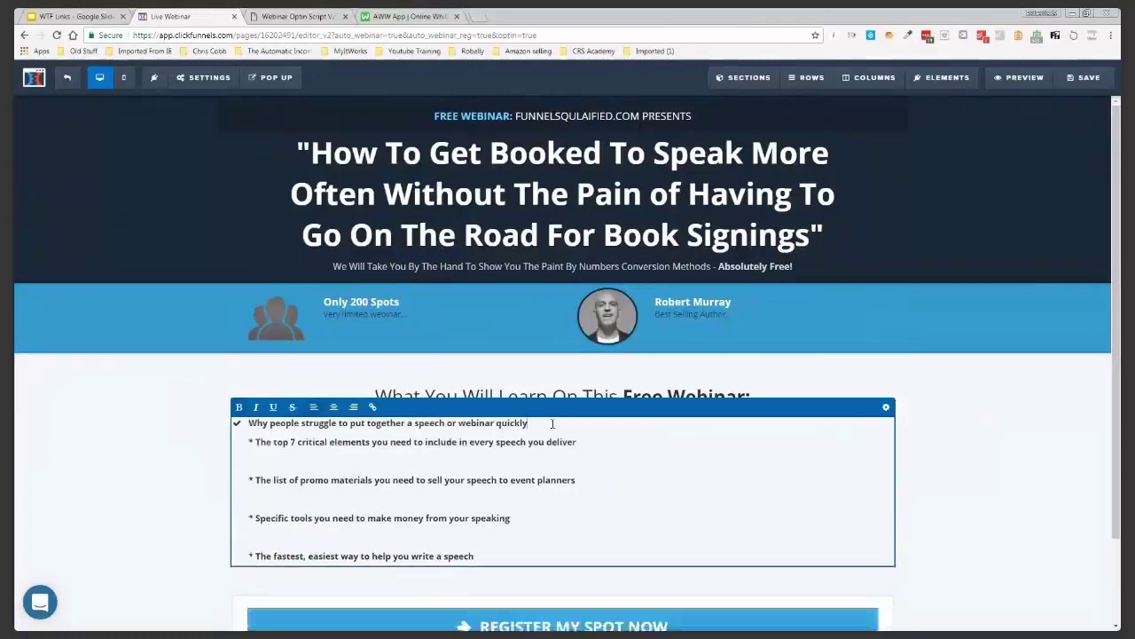
key(Delete)
key(Delete)
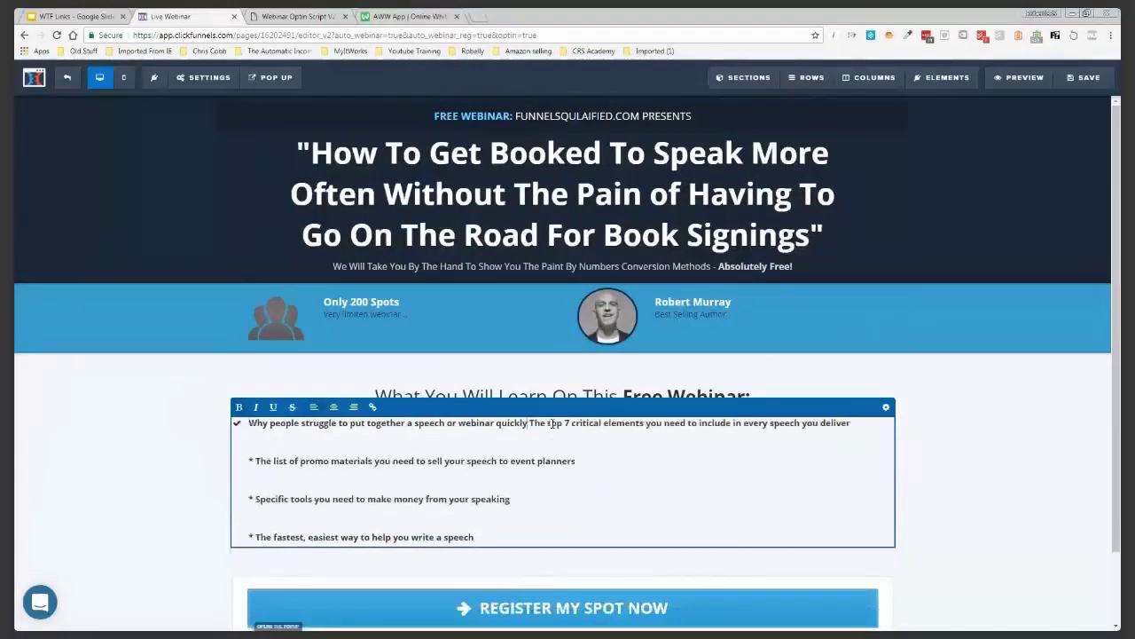
key(Delete)
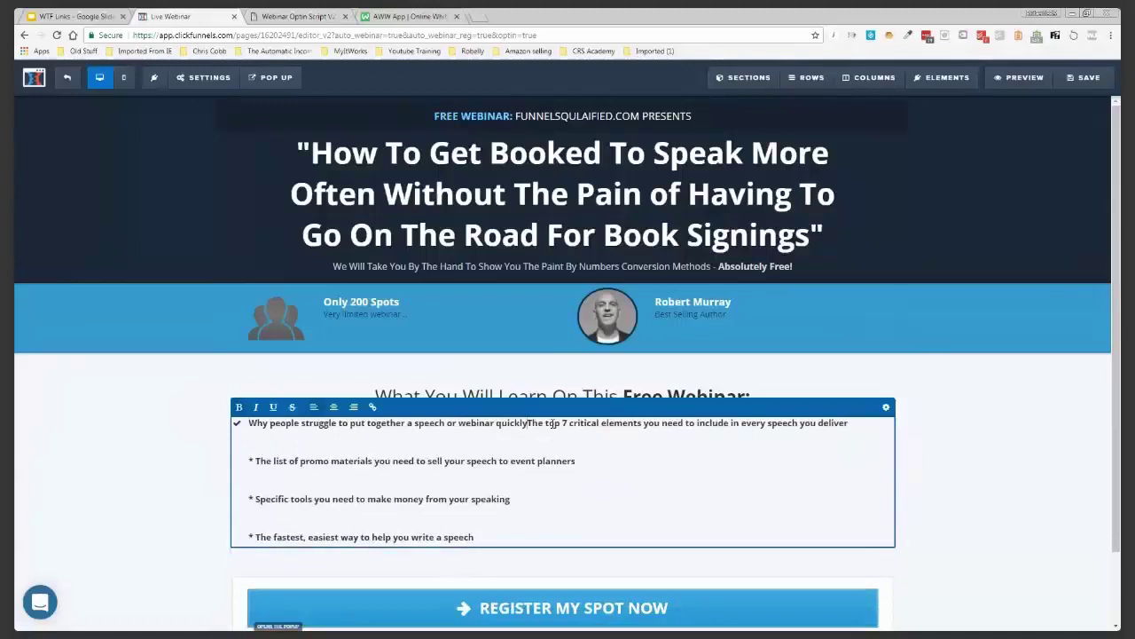
key(Return)
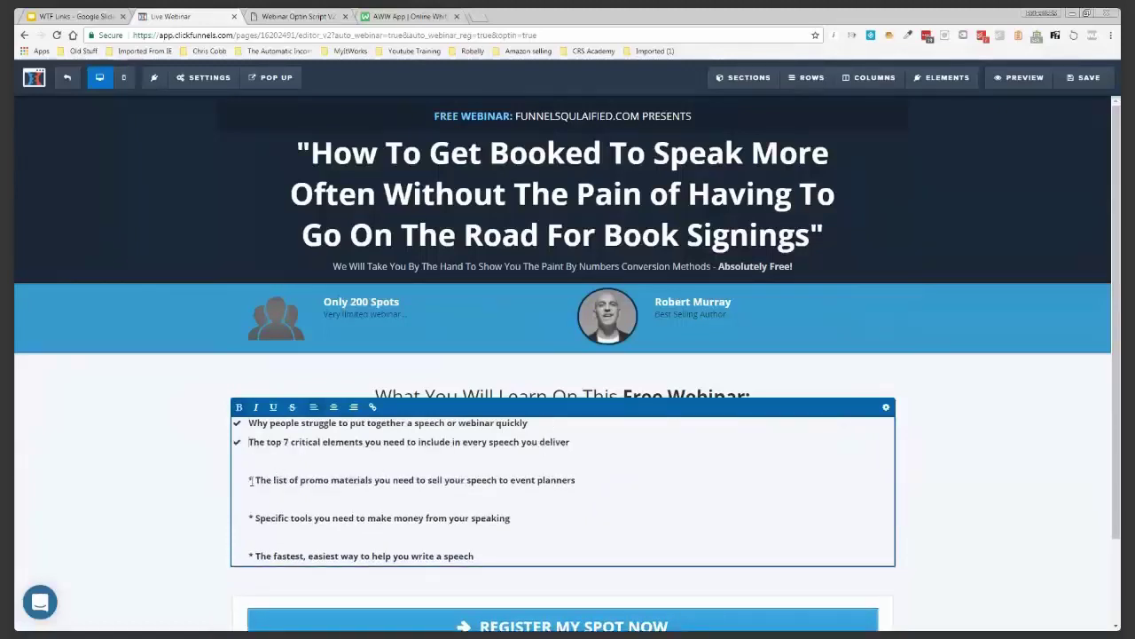
key(BackSpace)
key(BackSpace)
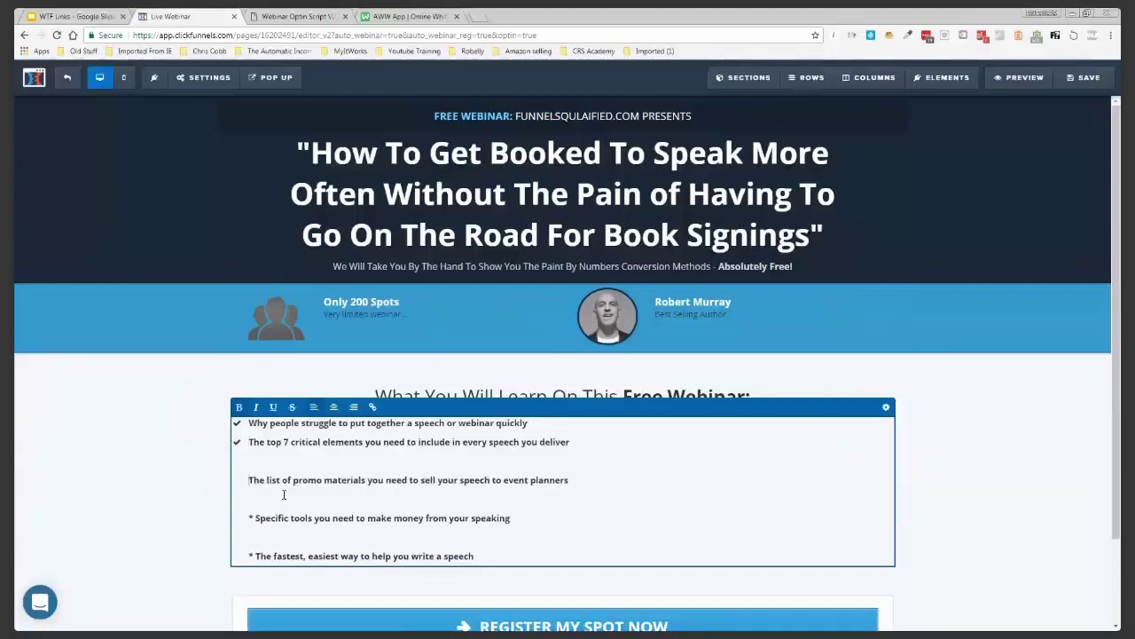
key(BackSpace)
key(BackSpace)
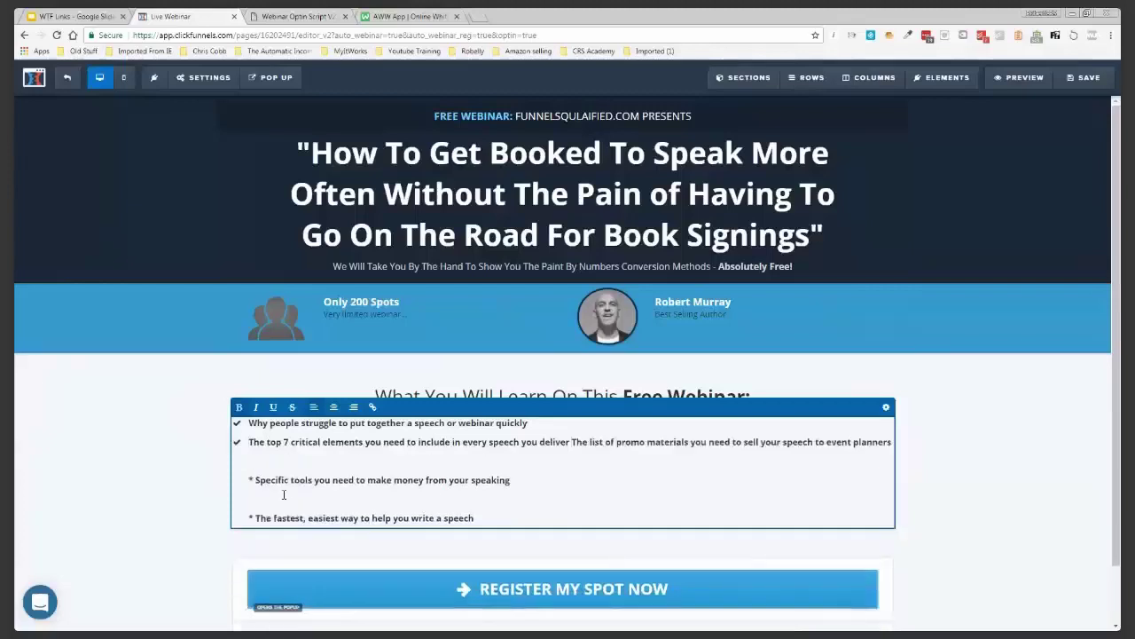
key(Return)
Clean up the Specific tools and fastest-way points so each is its own checkmarked item
click(257, 499)
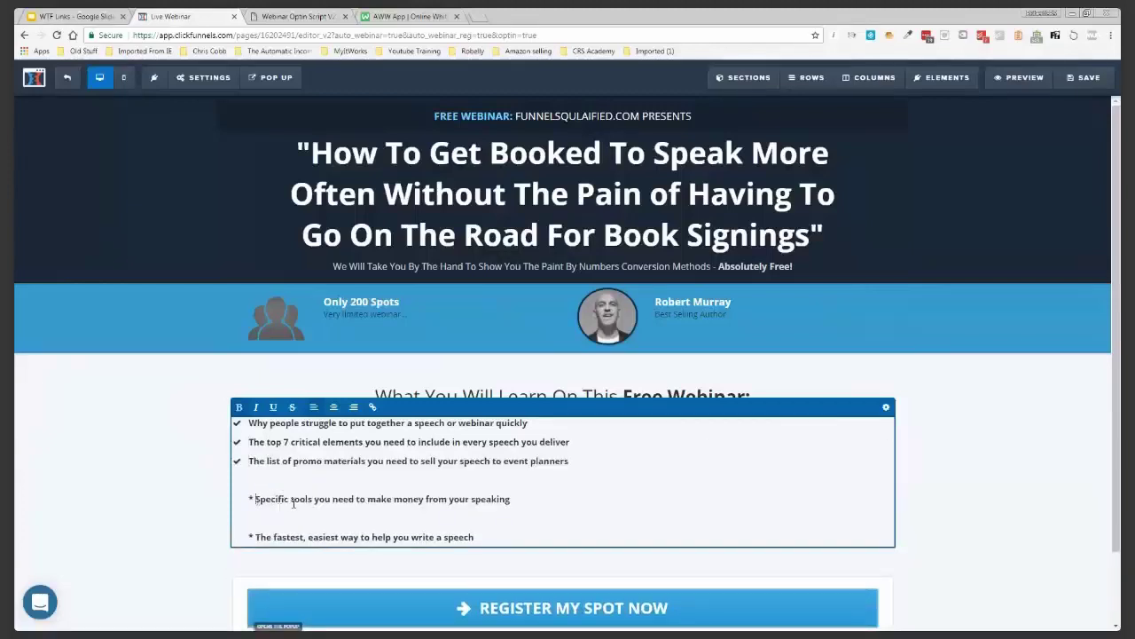
key(BackSpace)
key(BackSpace)
key(BackSpace)
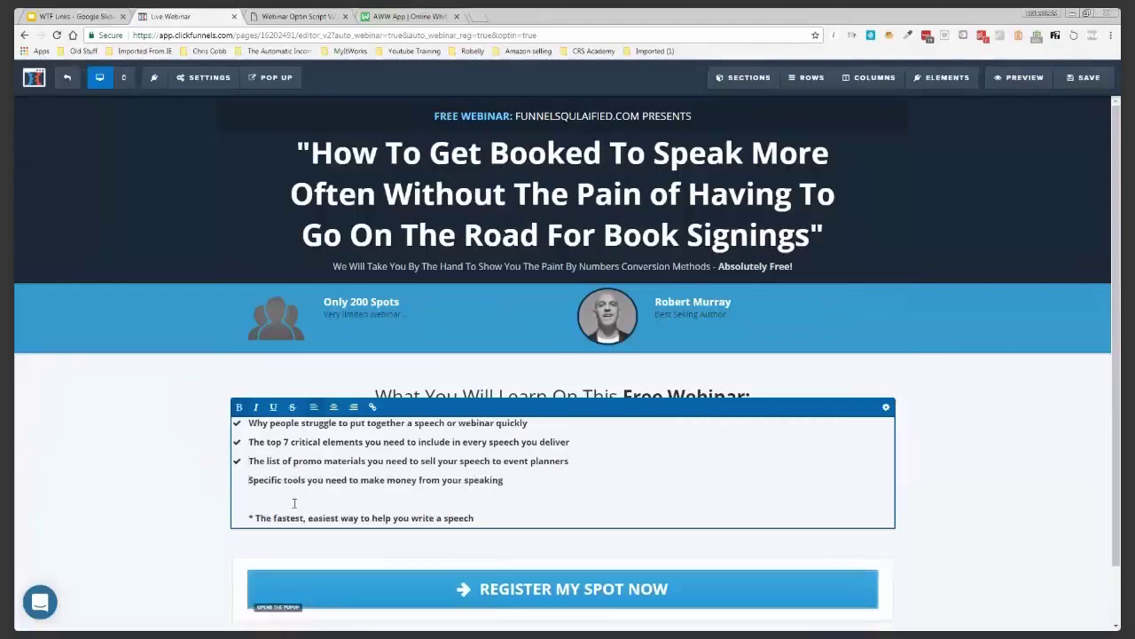
key(BackSpace)
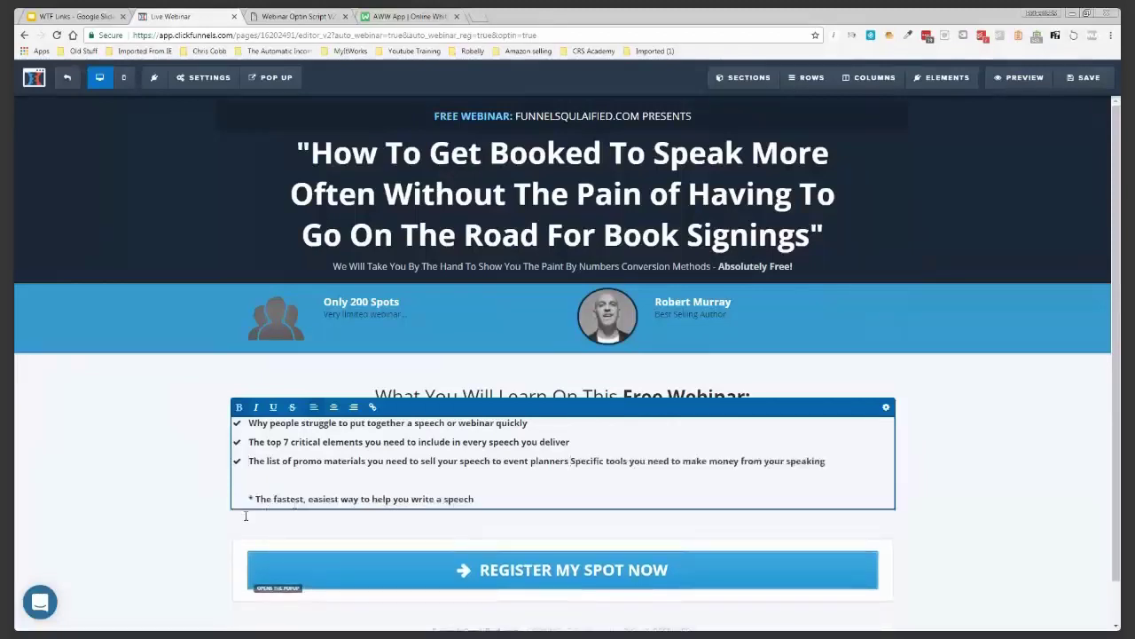
key(Return)
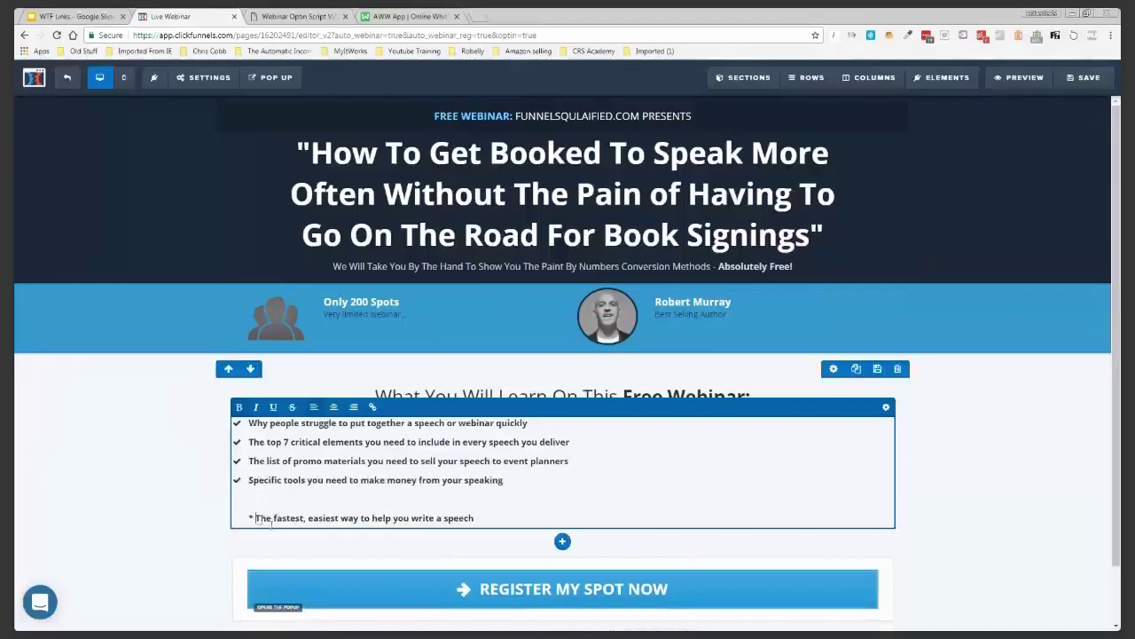
key(BackSpace)
key(BackSpace)
key(BackSpace)
key(BackSpace)
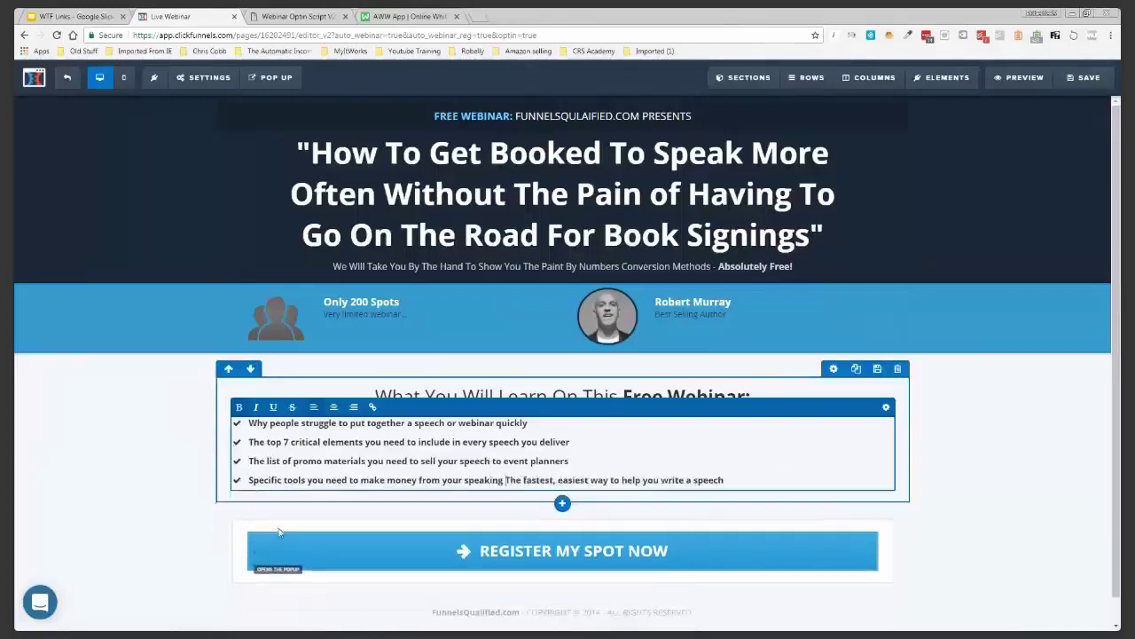
key(Return)
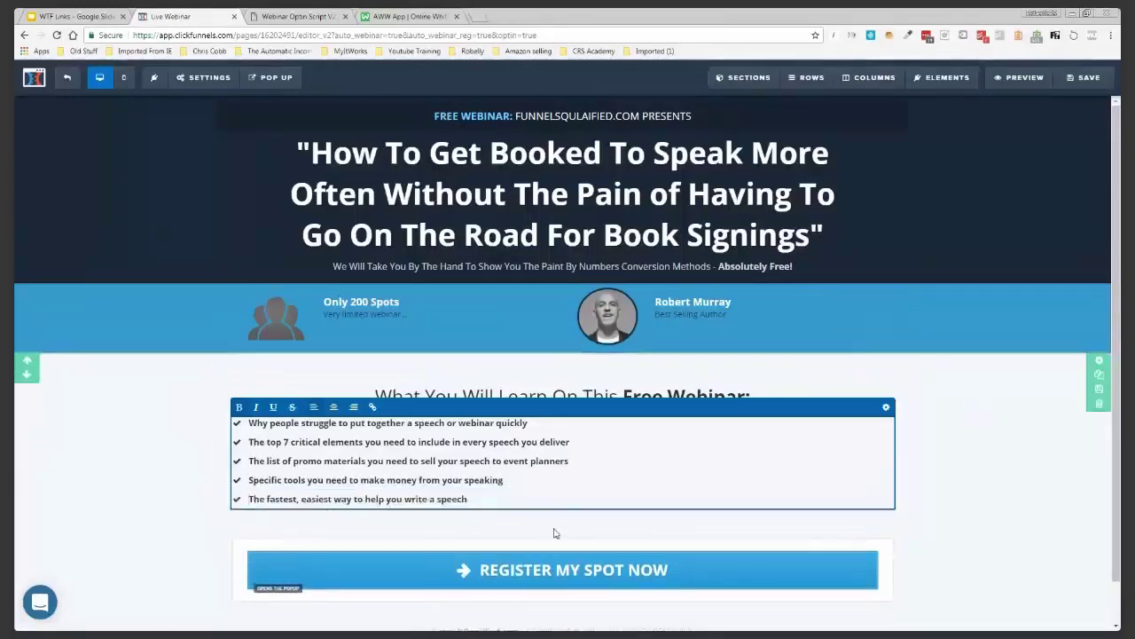
click(658, 504)
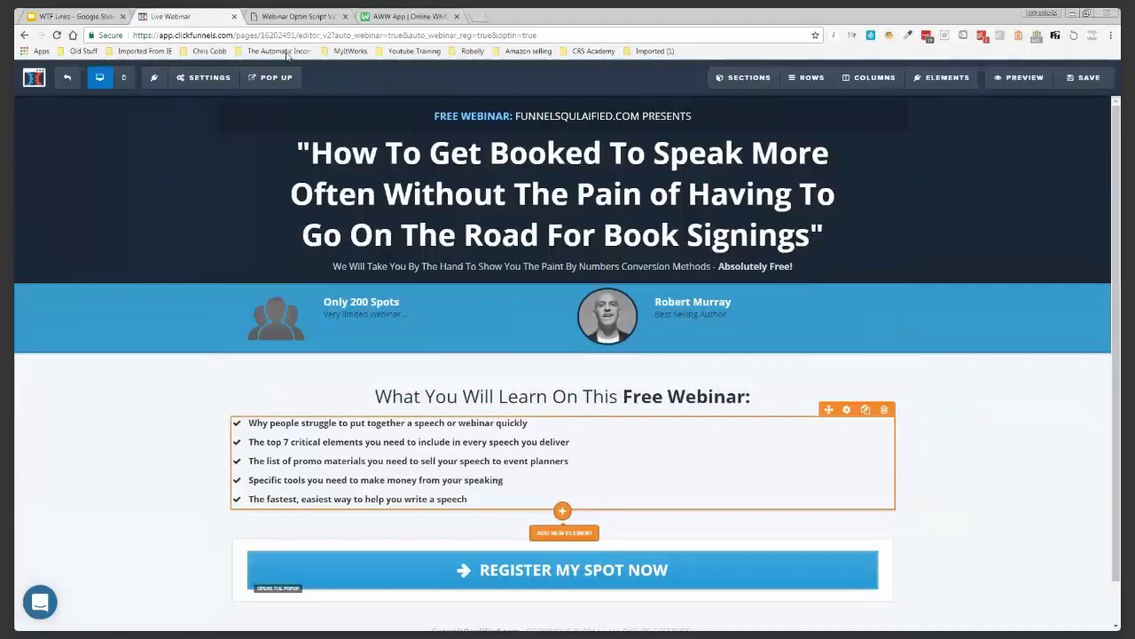
Copy the Webinar Optin Script's closing paragraphs, 'So if you're serious…' through 'claim your spot now!'
click(288, 17)
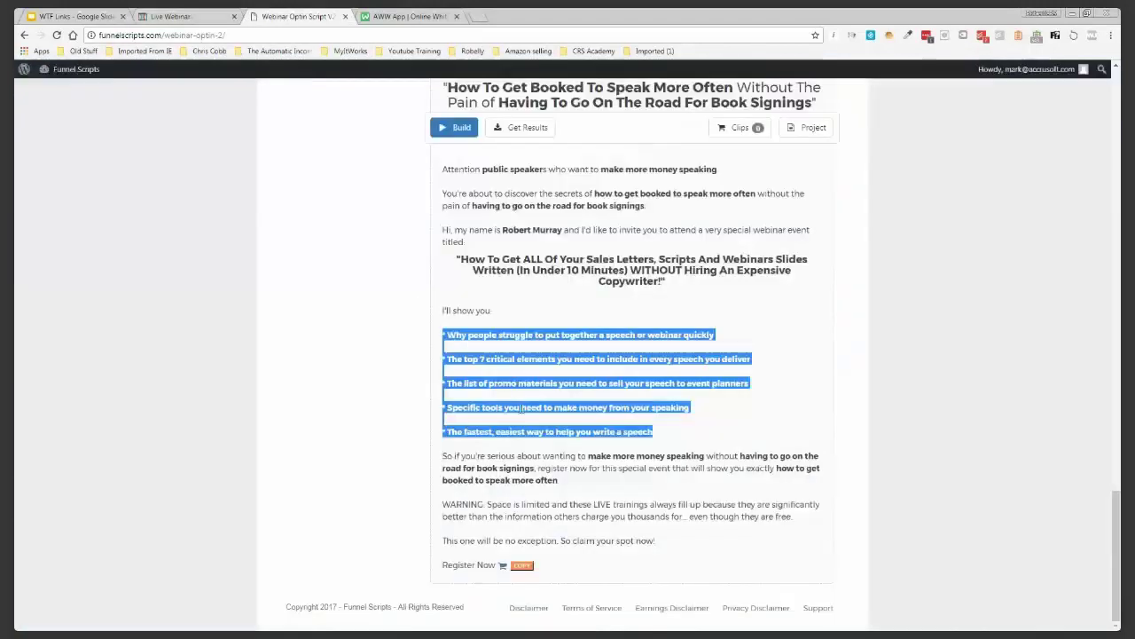
click(450, 463)
drag(446, 457, 661, 542)
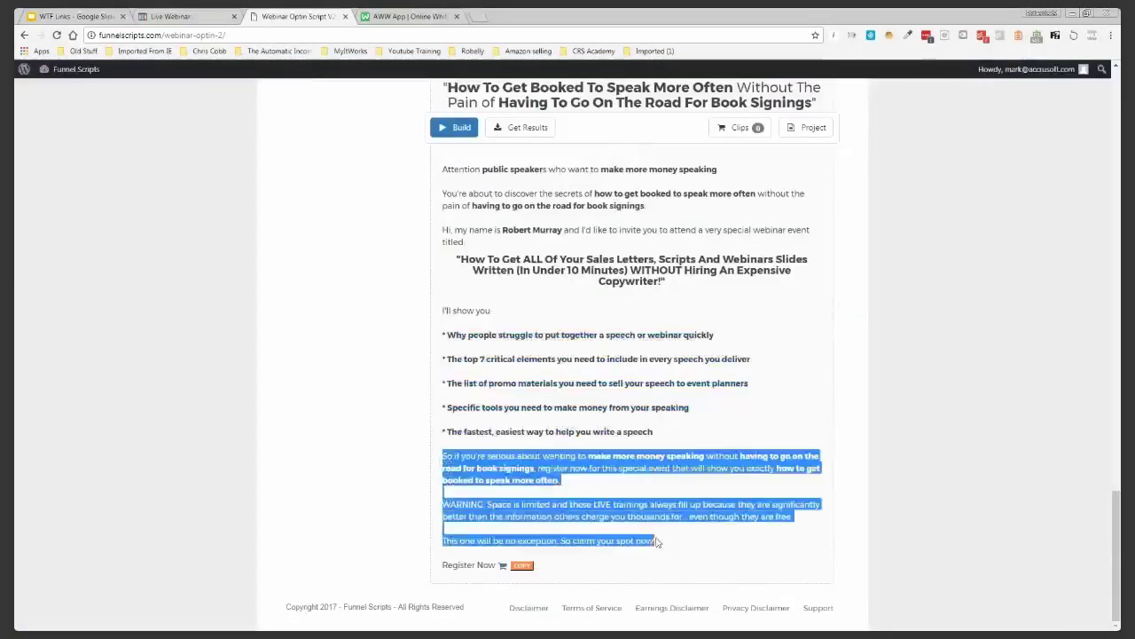
right_click(629, 522)
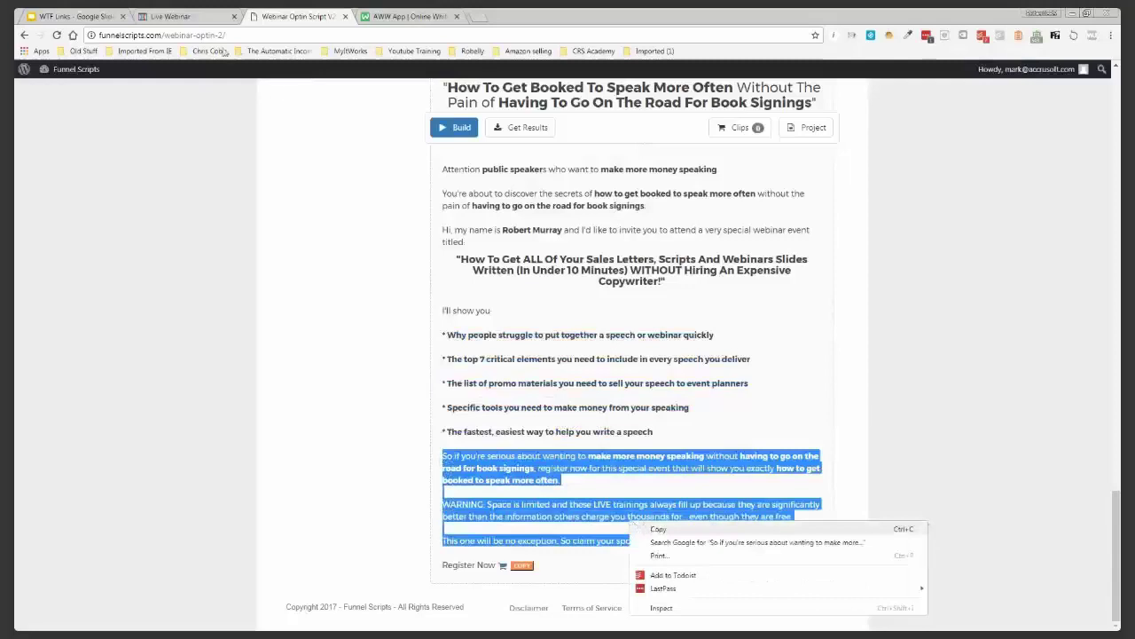
click(657, 529)
click(173, 16)
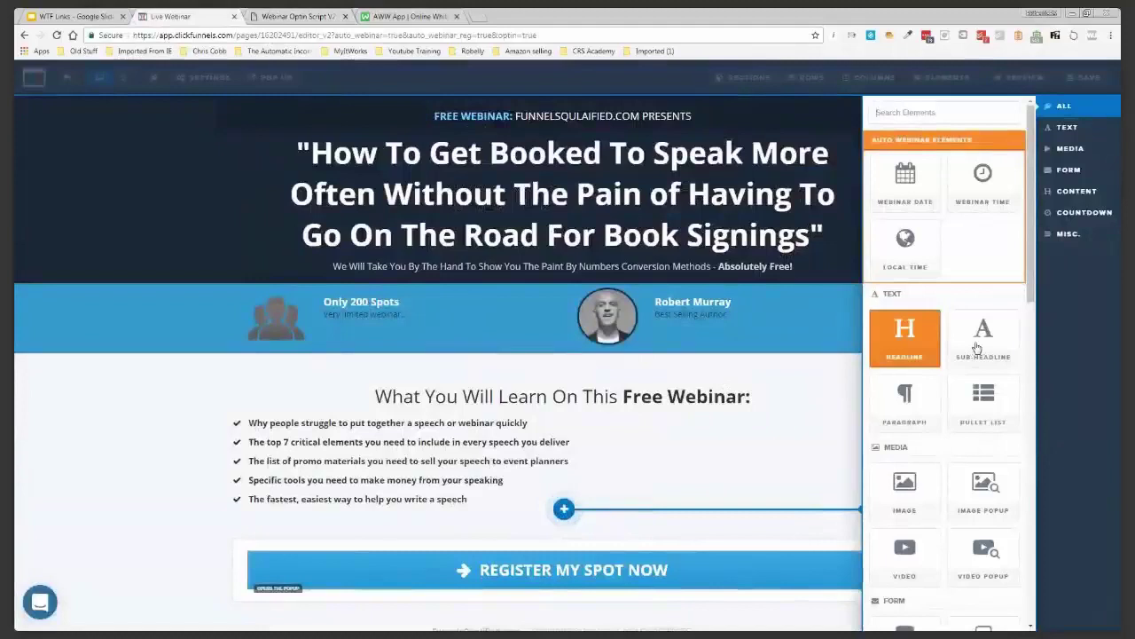
Add a sub-headline under the bullet list holding the pasted 'So if you're serious…' closing copy
drag(976, 347, 561, 532)
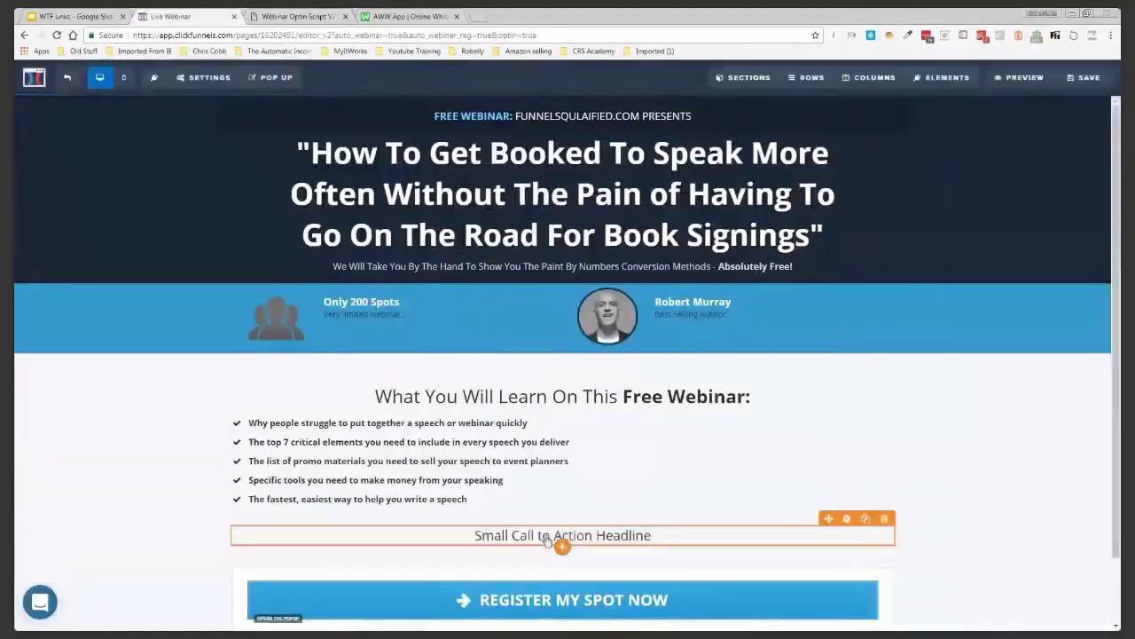
triple_click(561, 537)
key(ctrl+v)
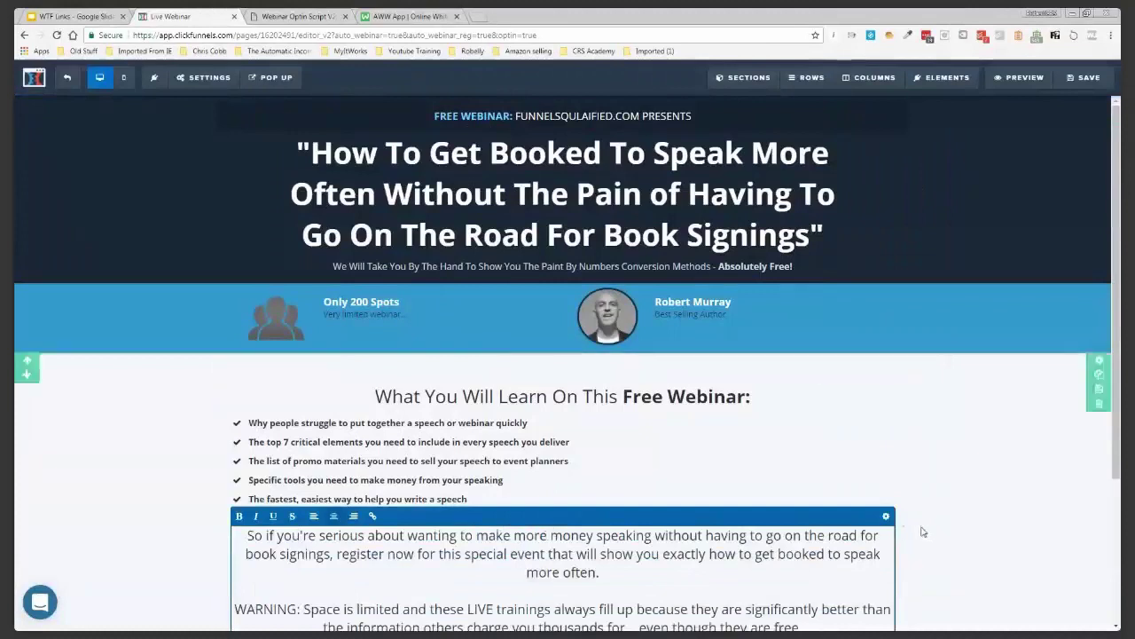
click(885, 519)
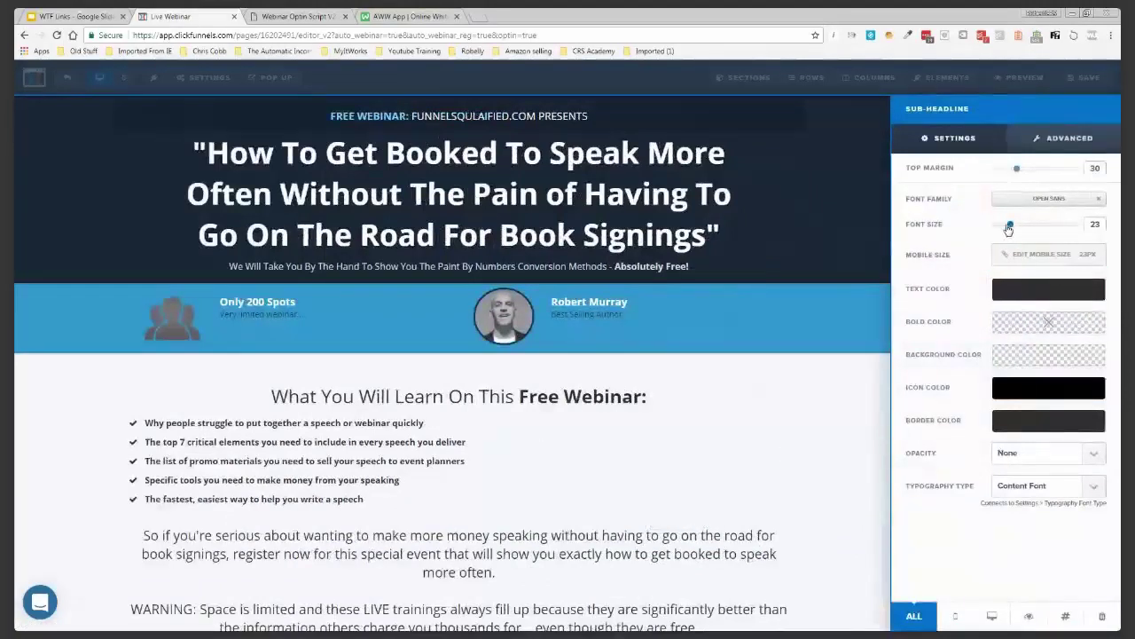
Give the bullet list font size 22 and top margin 30, and the section top padding 10
click(454, 463)
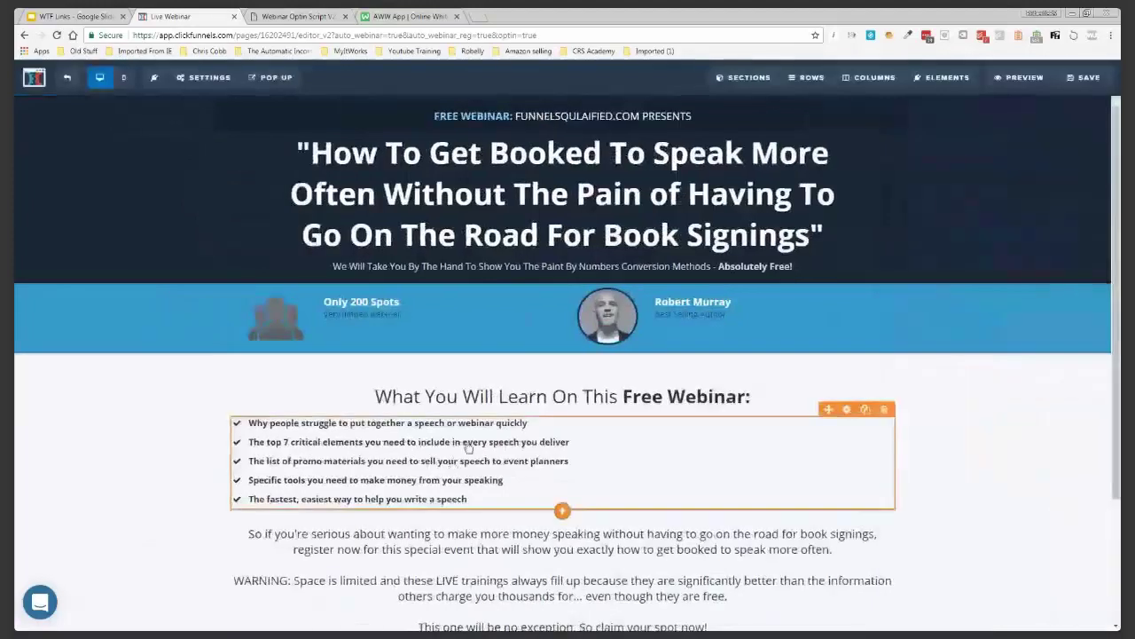
click(845, 413)
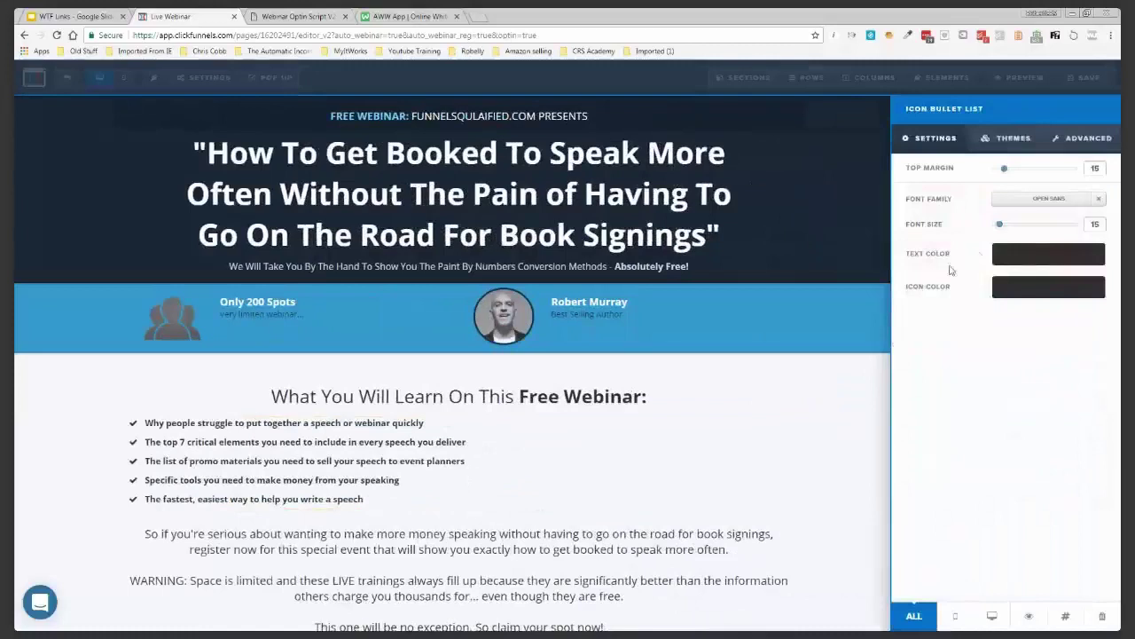
drag(1000, 228, 1008, 223)
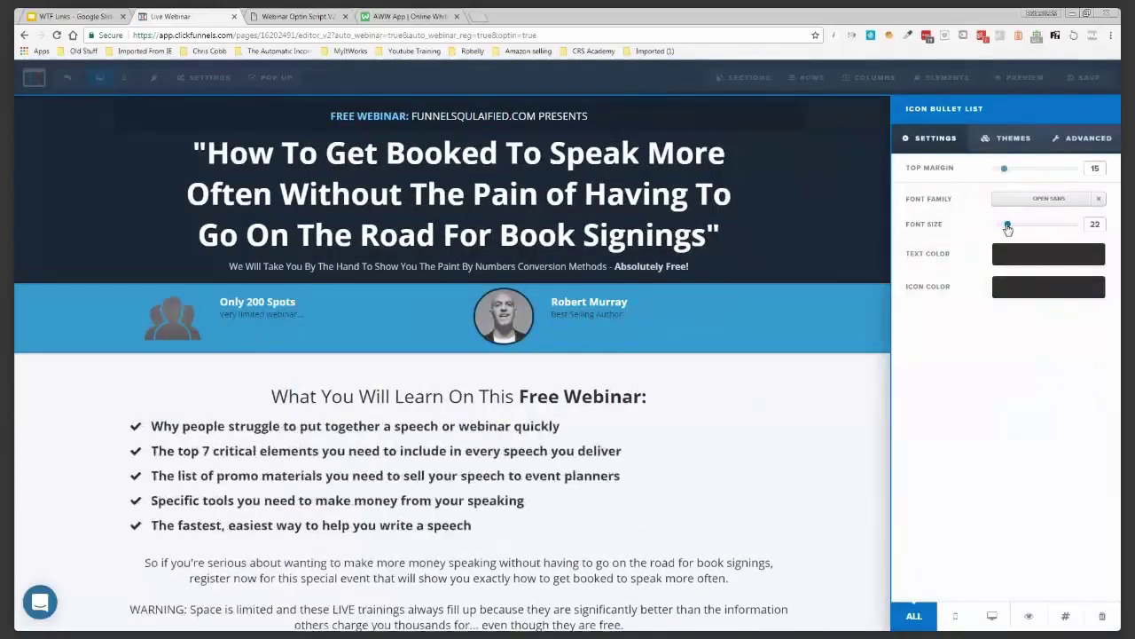
click(768, 426)
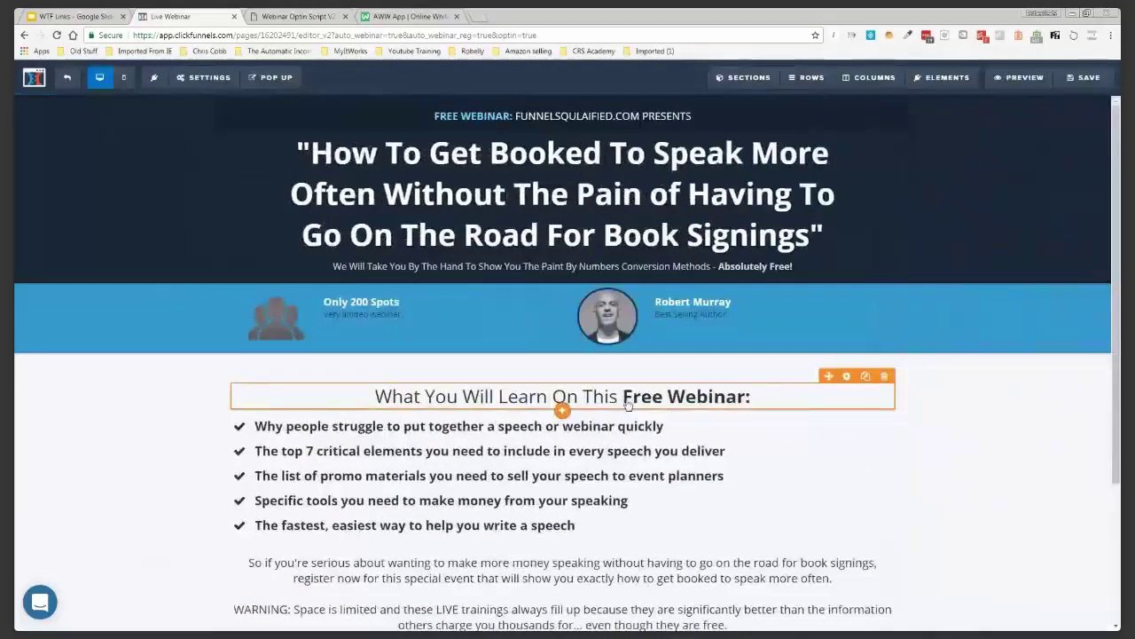
click(760, 436)
click(886, 409)
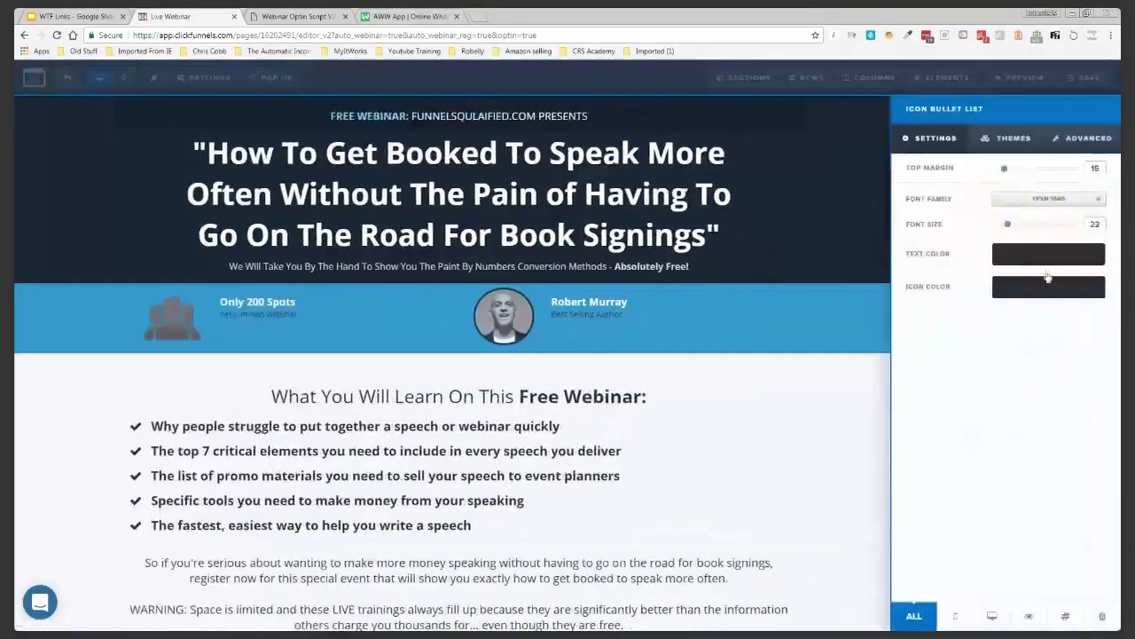
drag(1004, 170, 1020, 173)
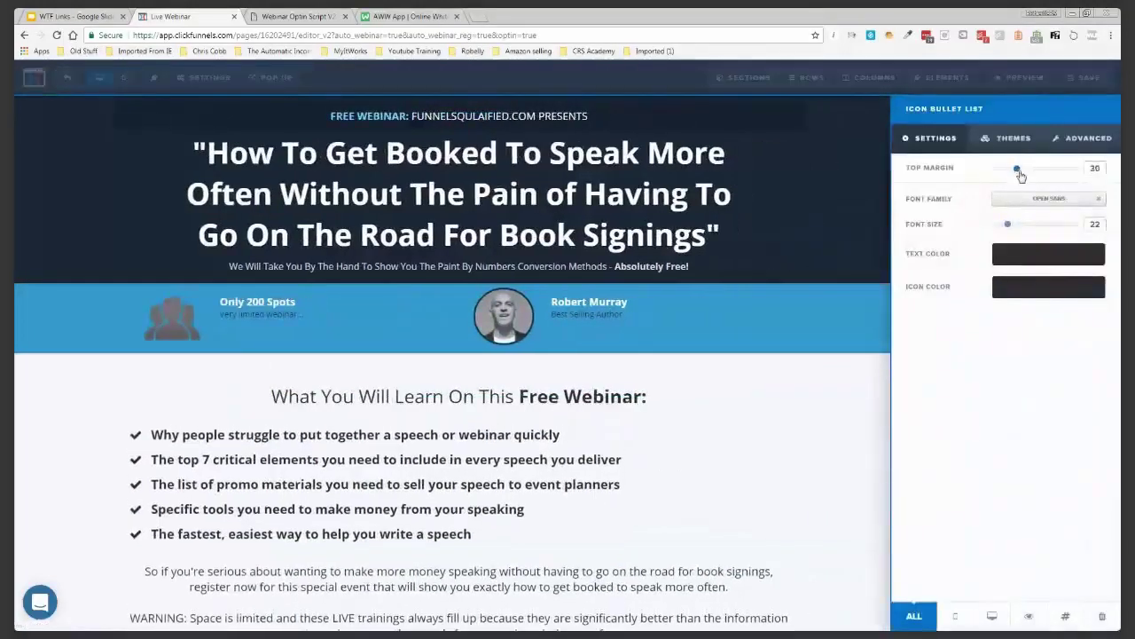
click(854, 396)
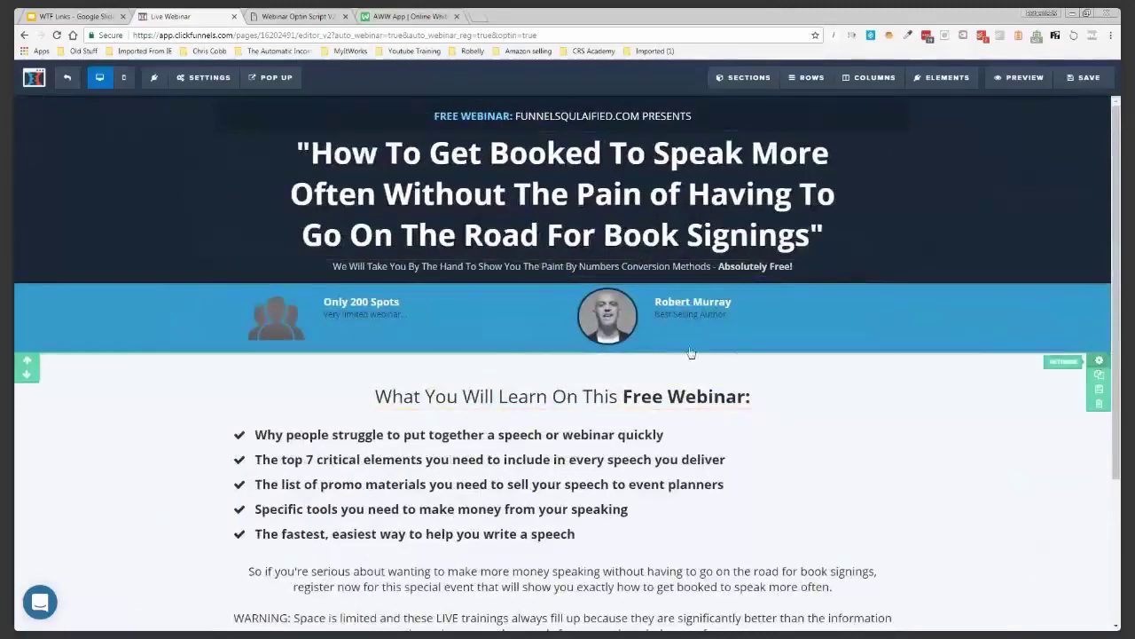
click(735, 353)
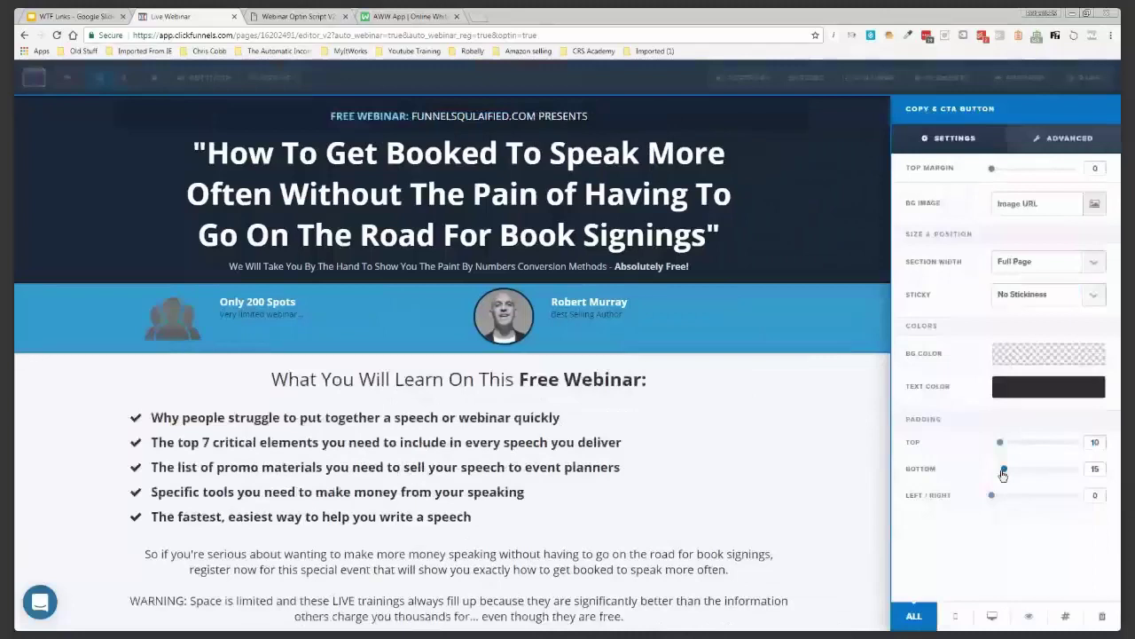
click(836, 448)
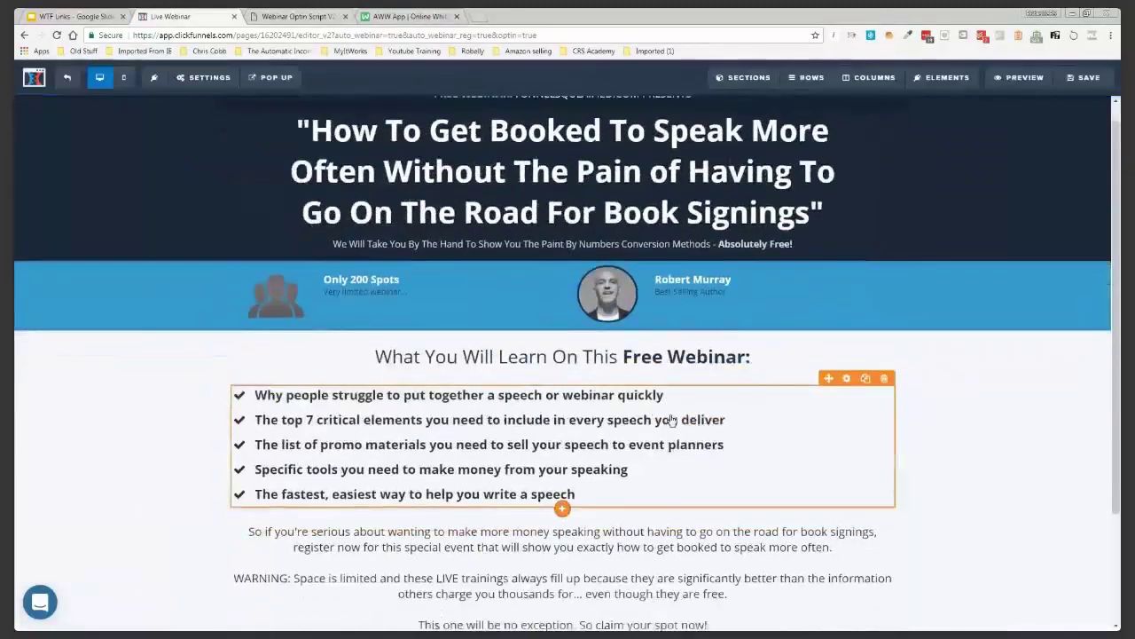
Save the registration page and go back to the Speech Webinar funnel's Webinar Countdown step
scroll(672, 420, down, 2)
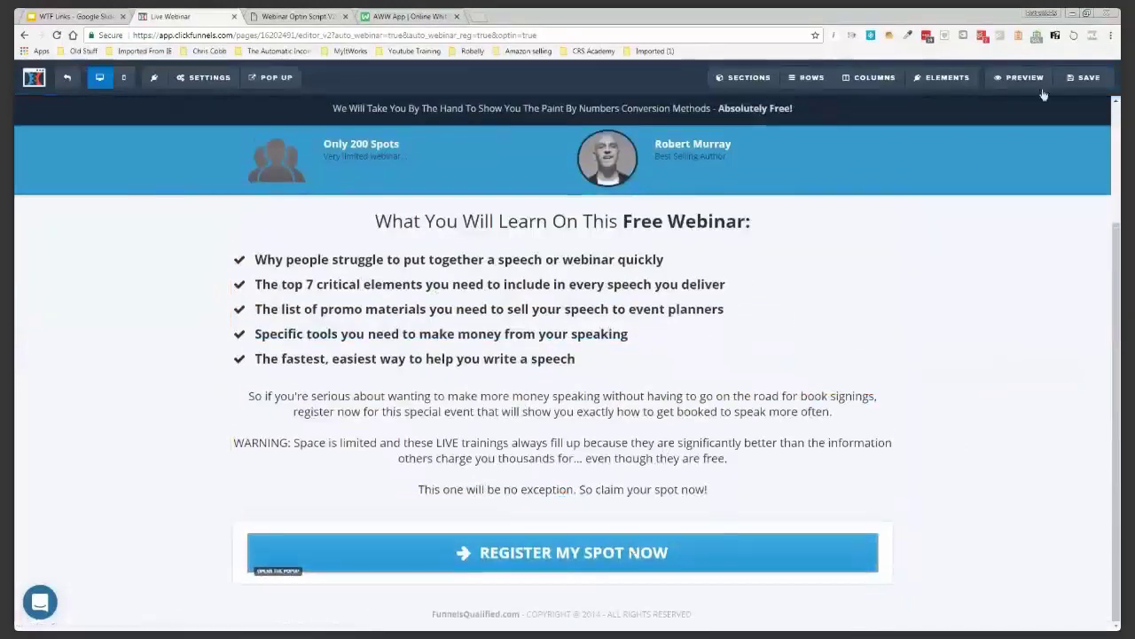
click(1077, 79)
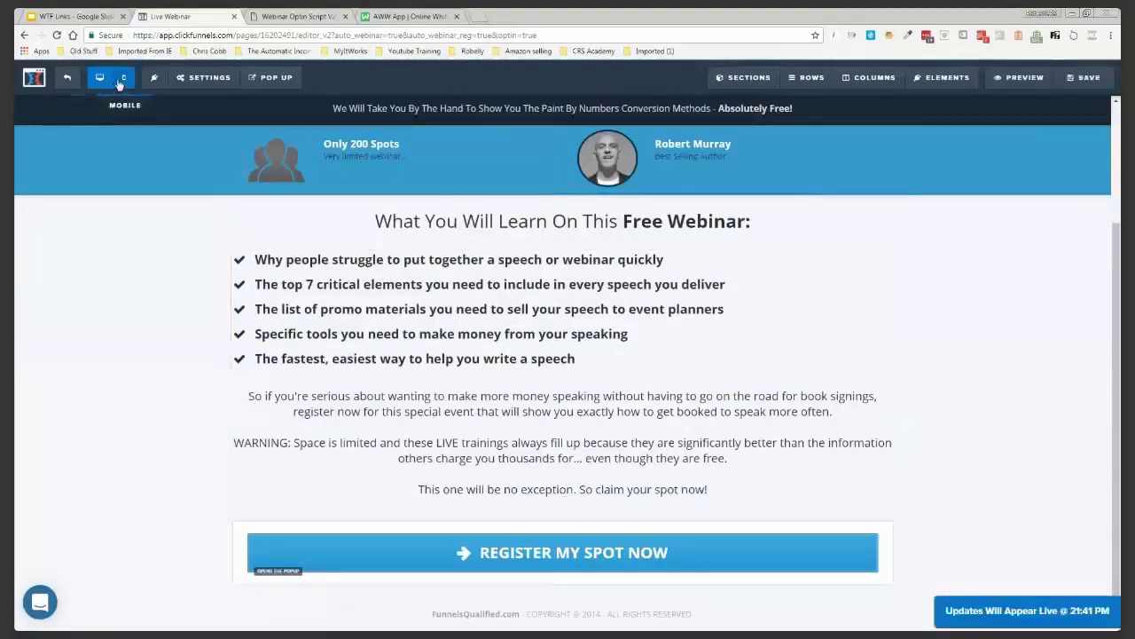
click(67, 79)
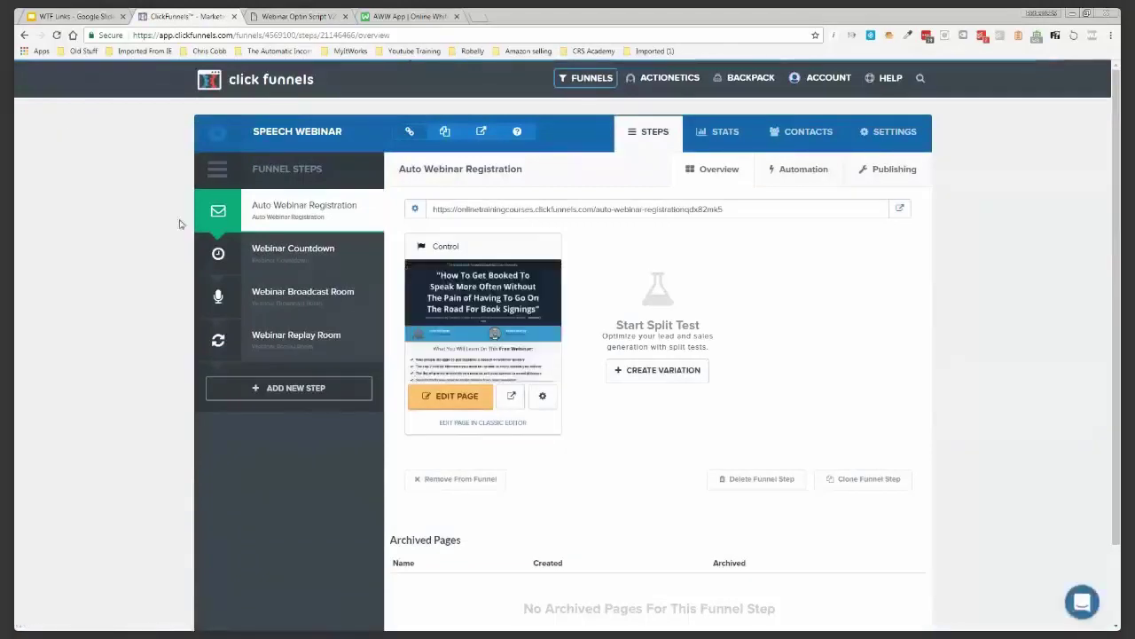
click(289, 253)
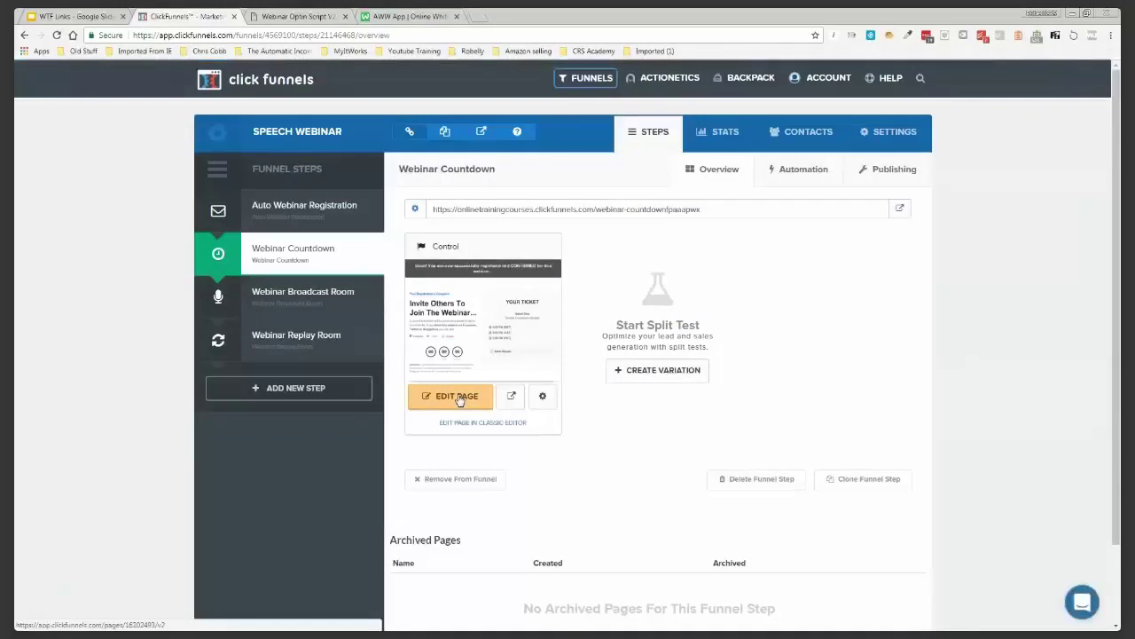
Open the Webinar Countdown confirmation page in the page editor
click(459, 397)
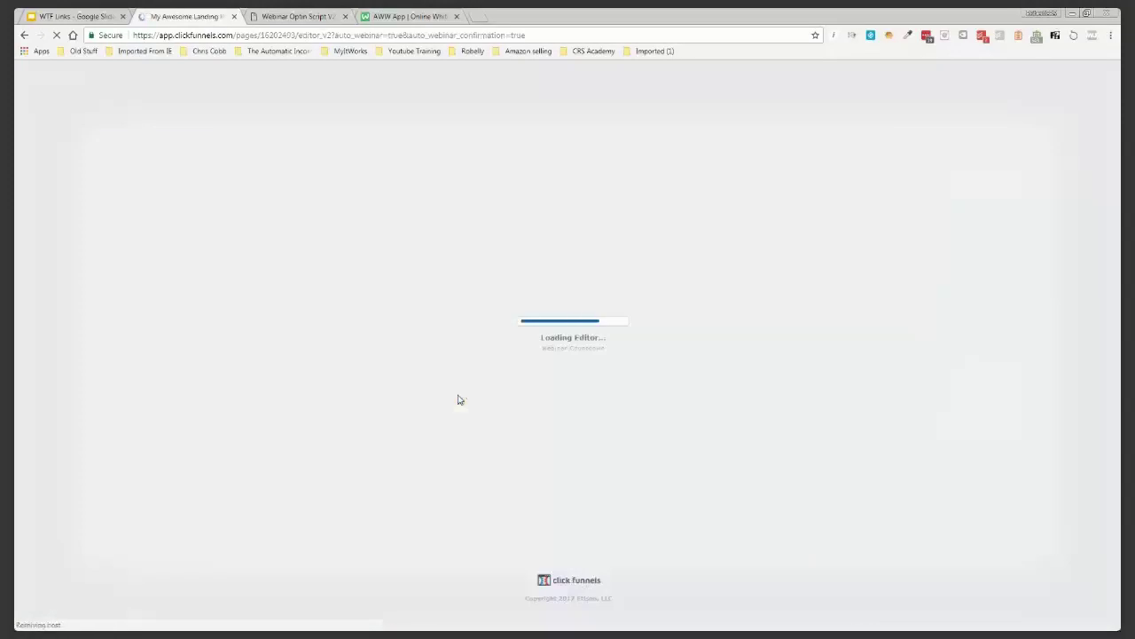
Look over the Webinar Optin Script's On-Page Text, then return to the Countdown page editor
click(297, 16)
scroll(514, 386, up, 2)
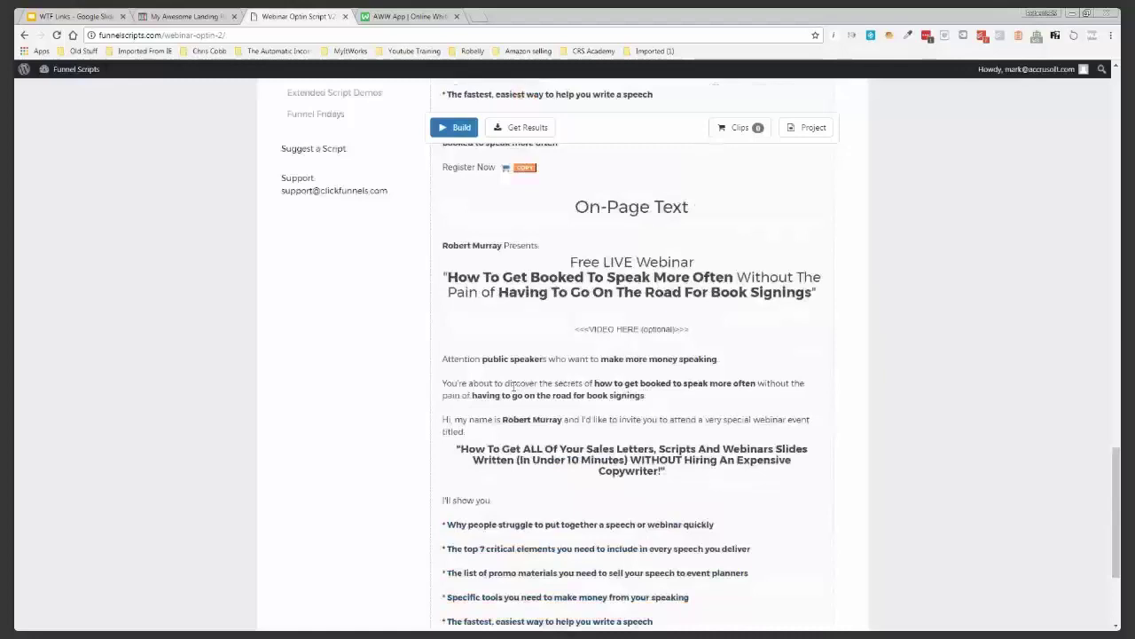
scroll(513, 386, up, 1)
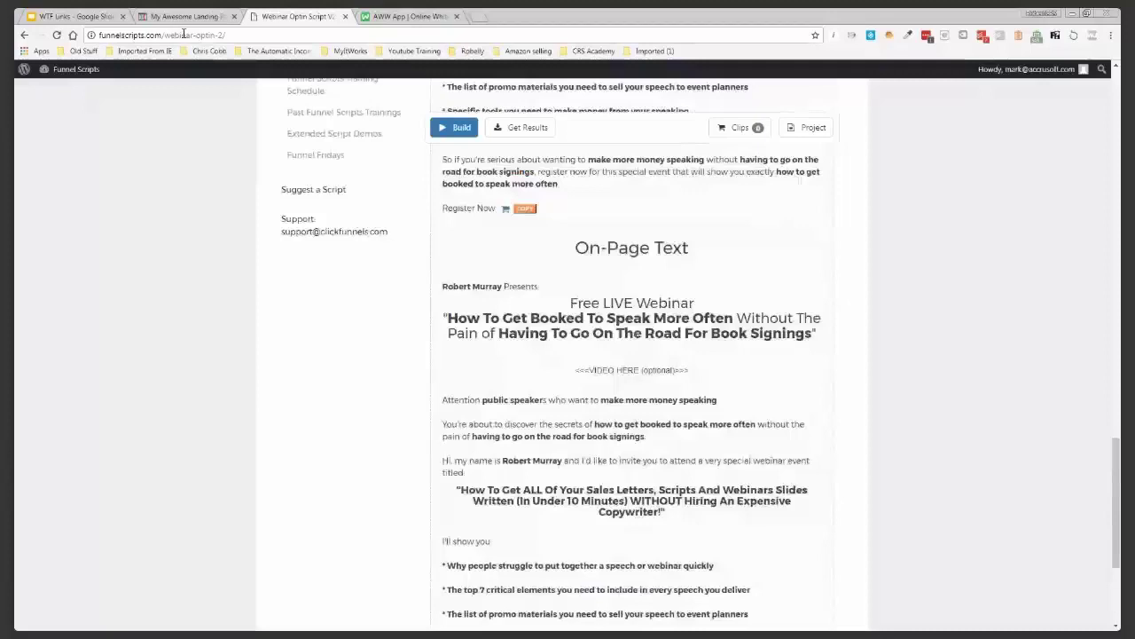
click(186, 16)
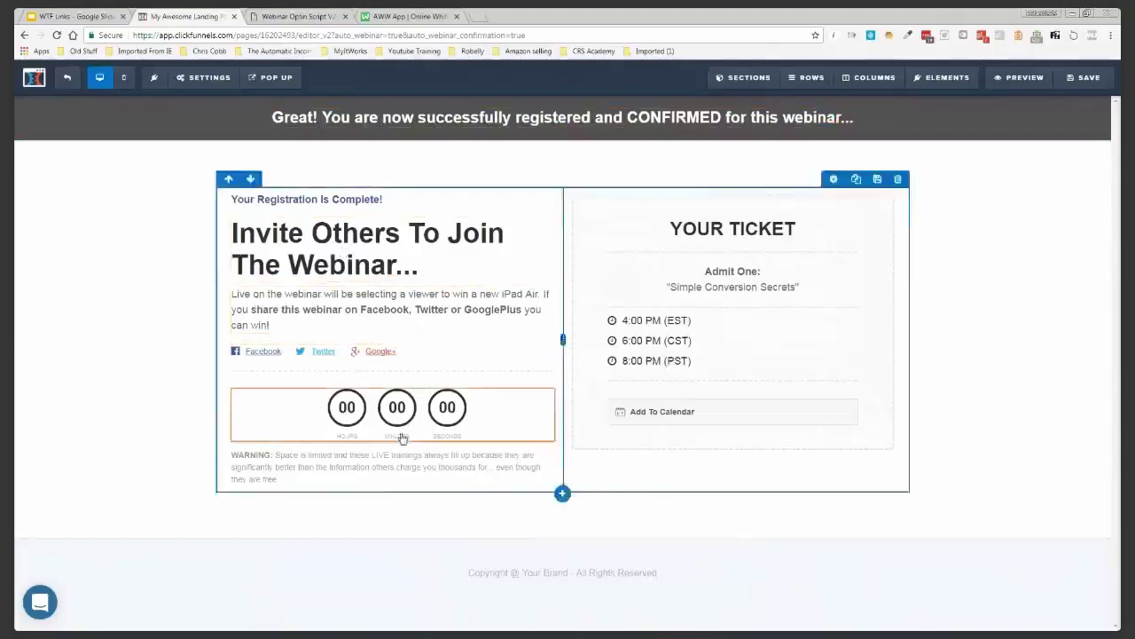
Delete the countdown timer and paste the webinar title over the ticket's Simple Conversion Secrets line
click(547, 385)
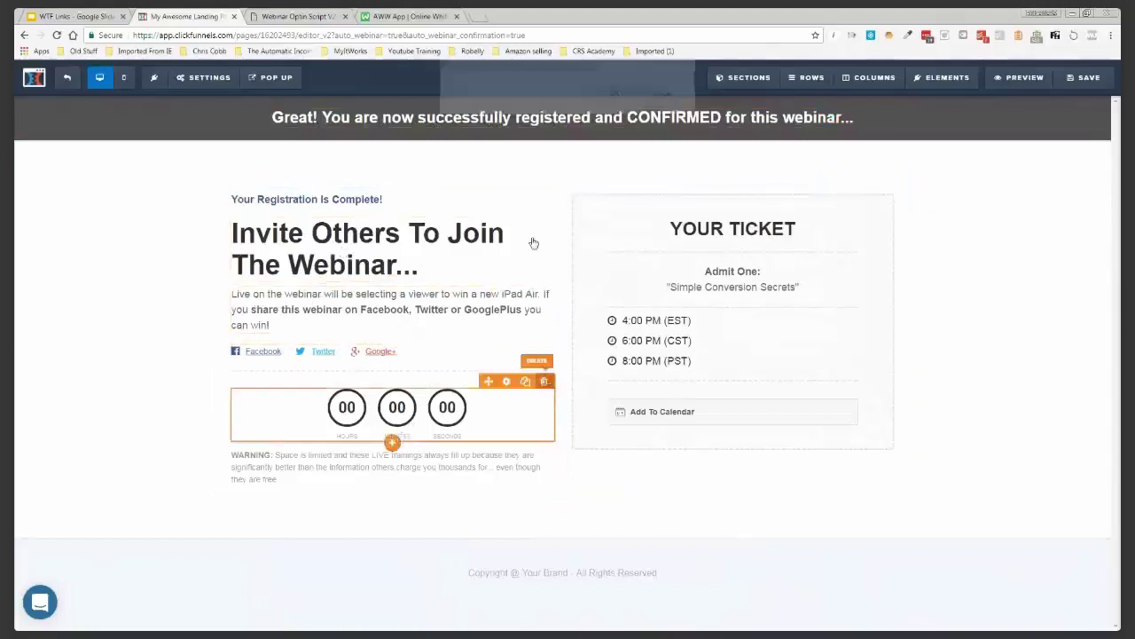
click(614, 102)
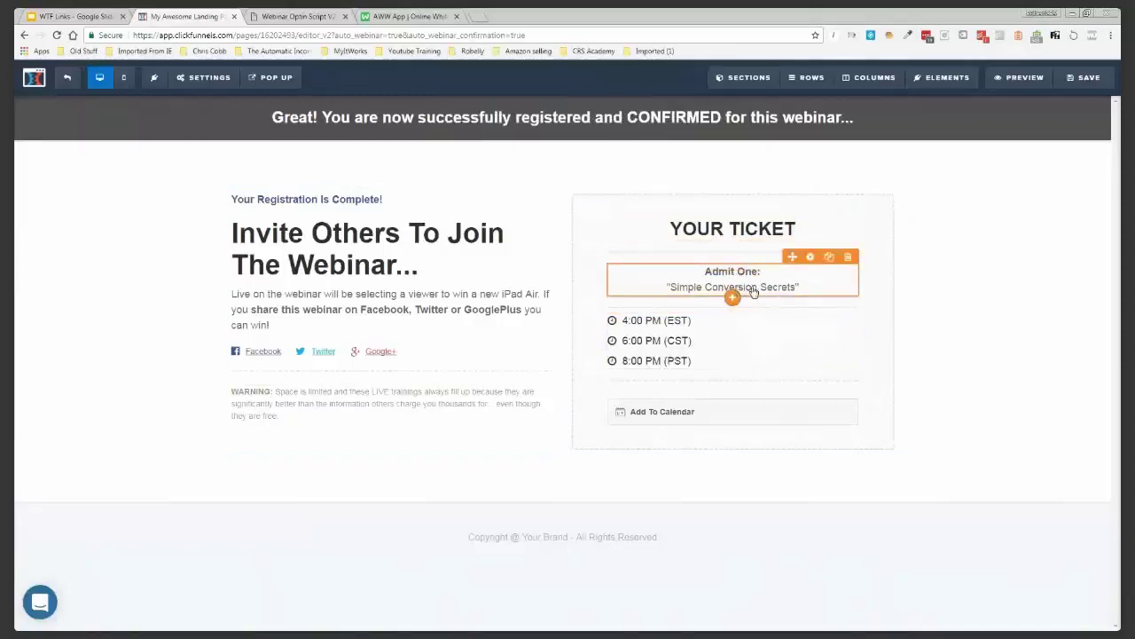
triple_click(753, 292)
right_click(754, 288)
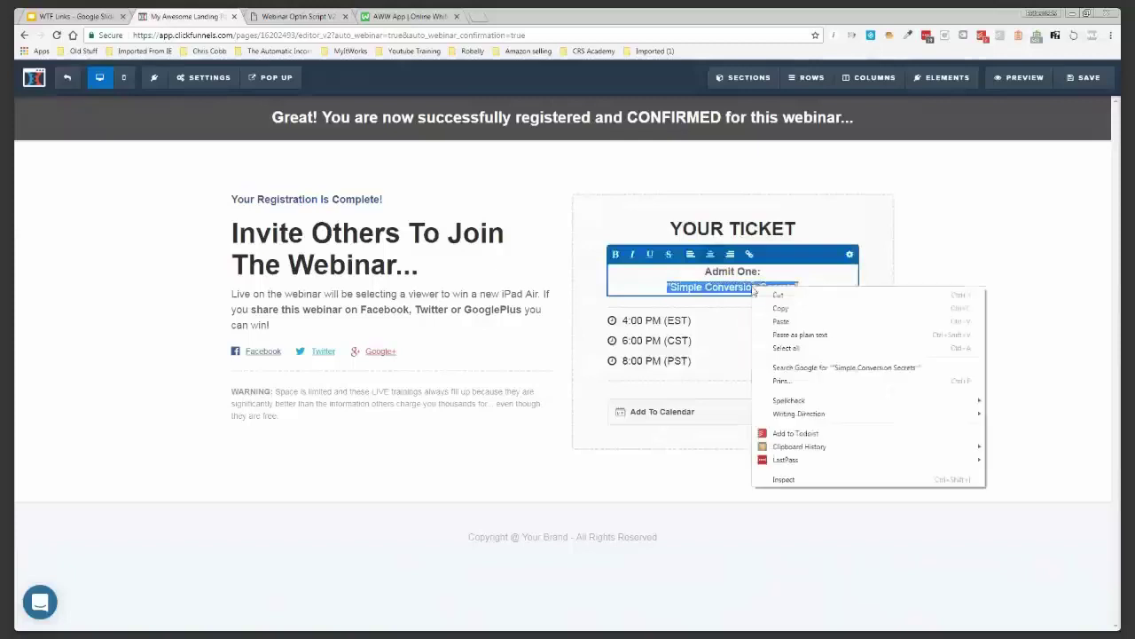
mouse_move(831, 447)
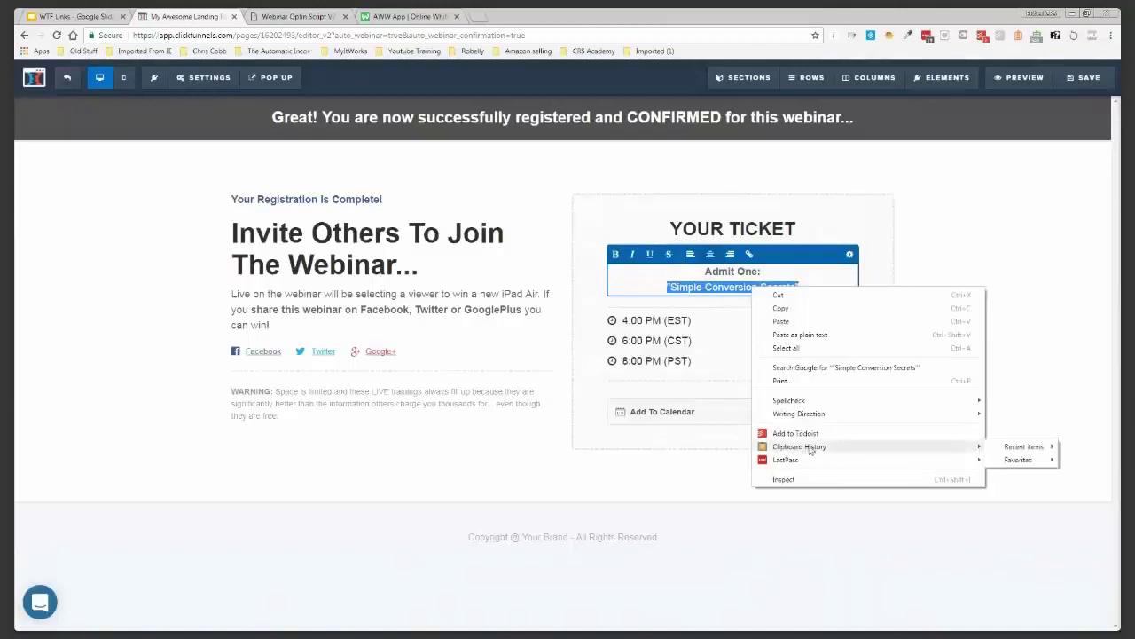
mouse_move(1013, 453)
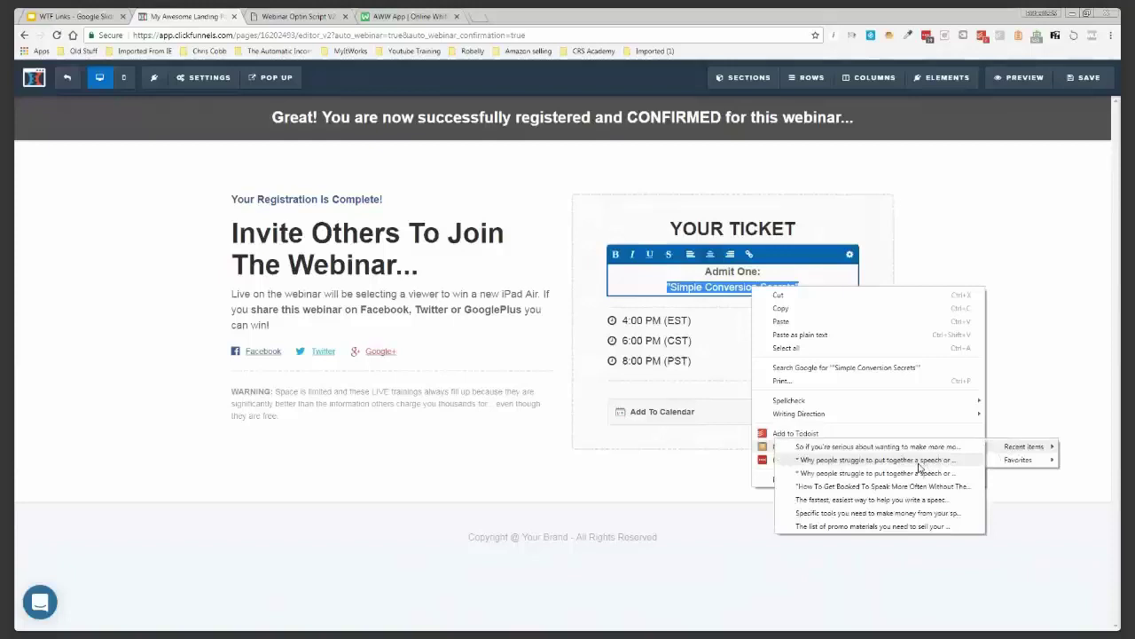
click(903, 487)
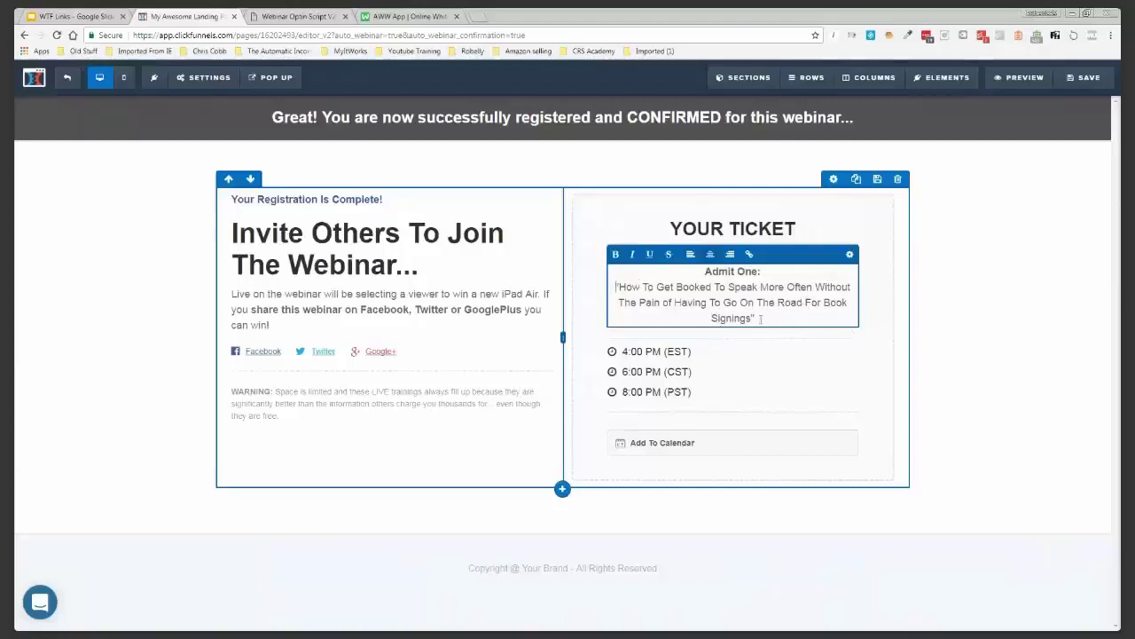
Make the ticket's webinar title bold with the headline's bold colour set to #000000
drag(753, 318, 618, 289)
key(ctrl+c)
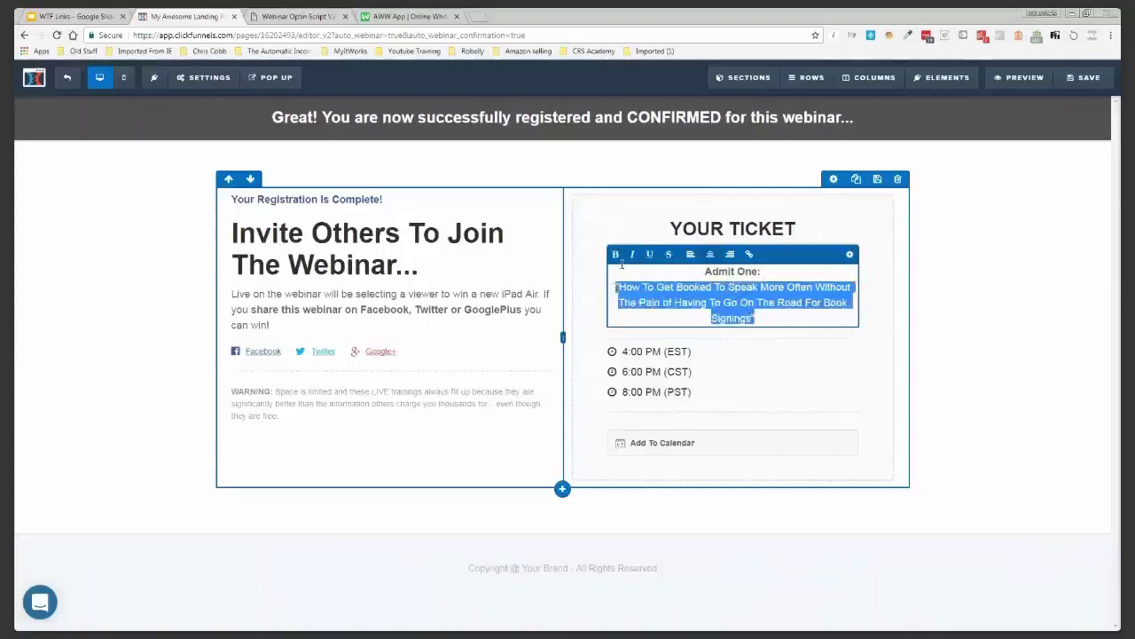
click(615, 254)
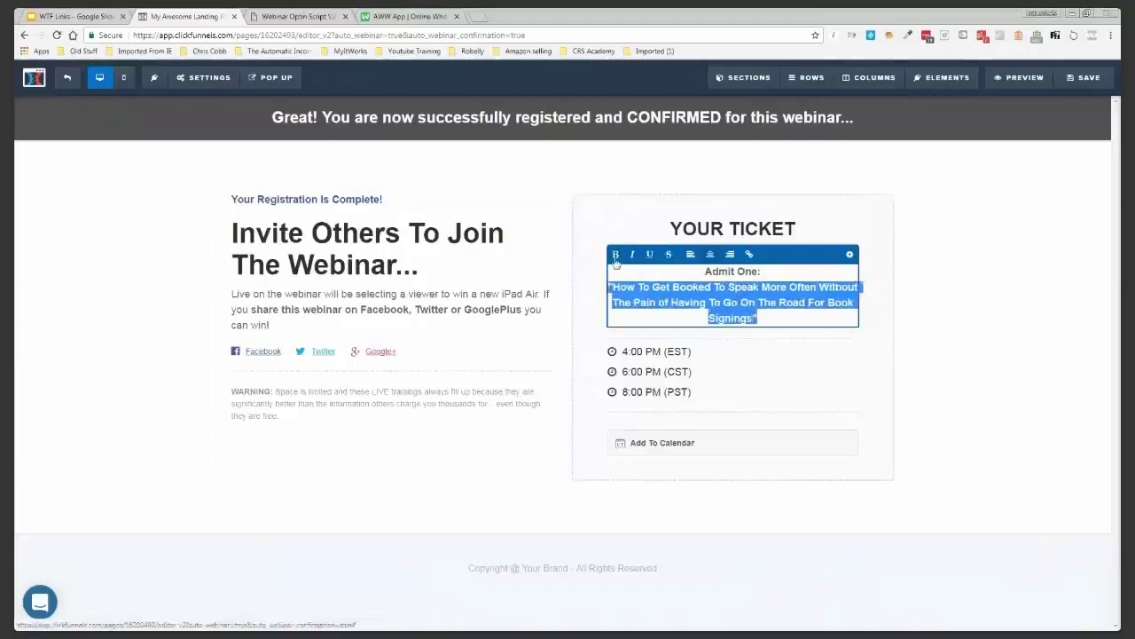
click(972, 292)
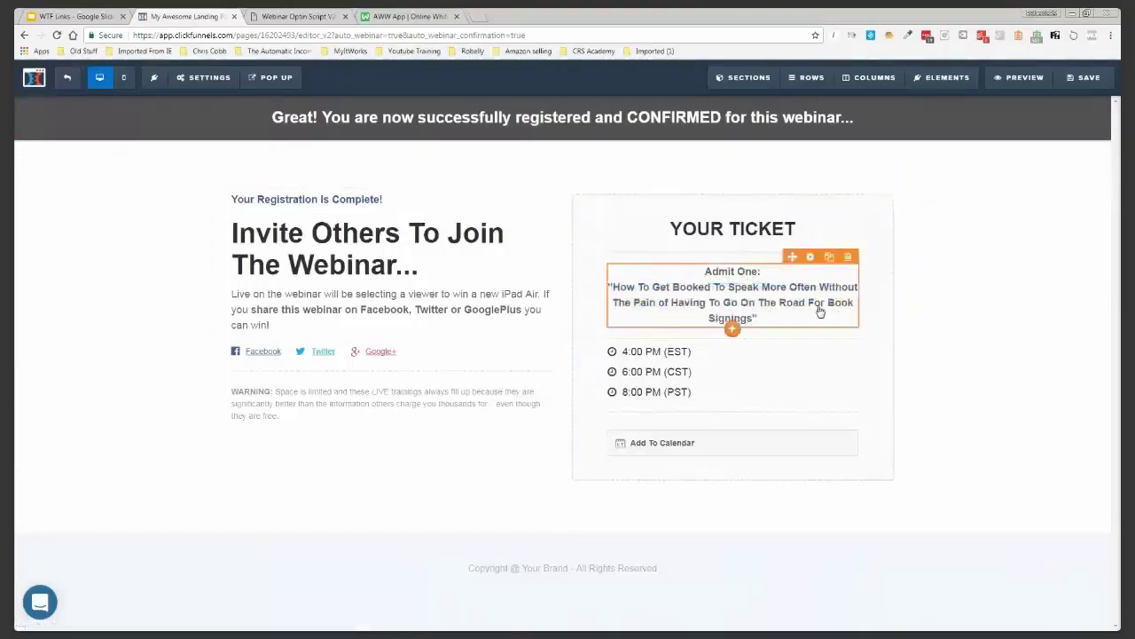
click(756, 287)
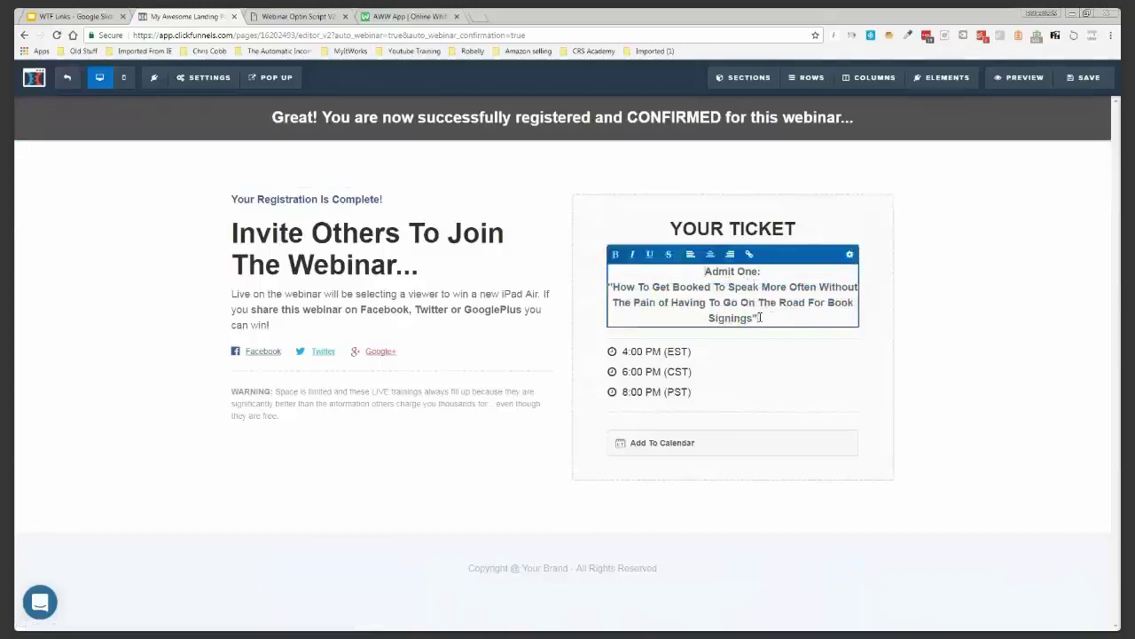
click(849, 257)
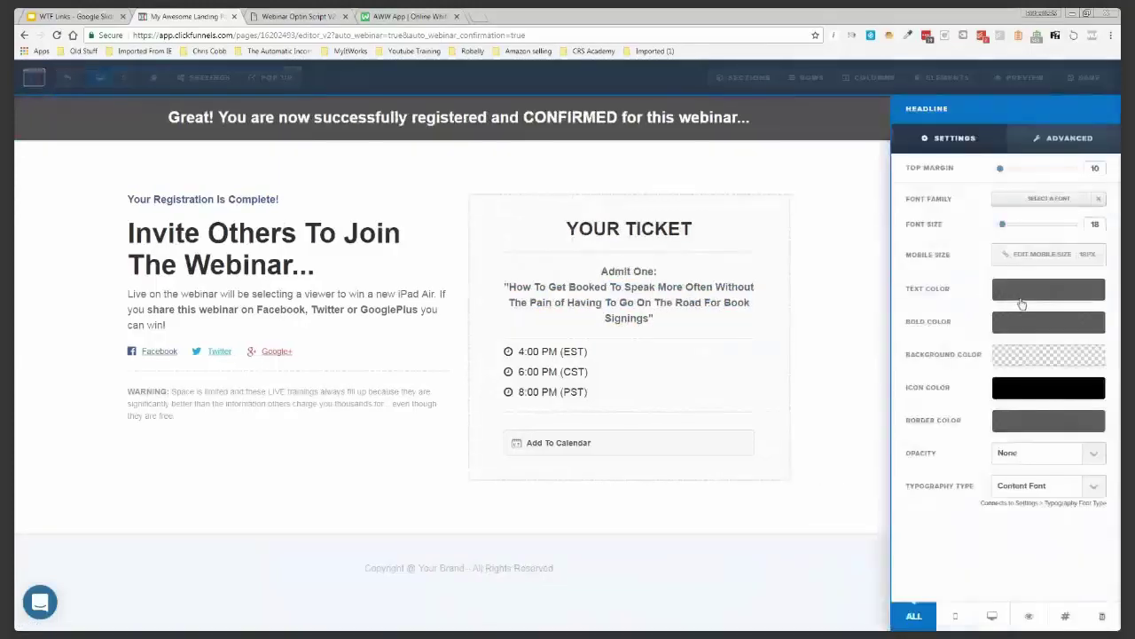
click(1022, 302)
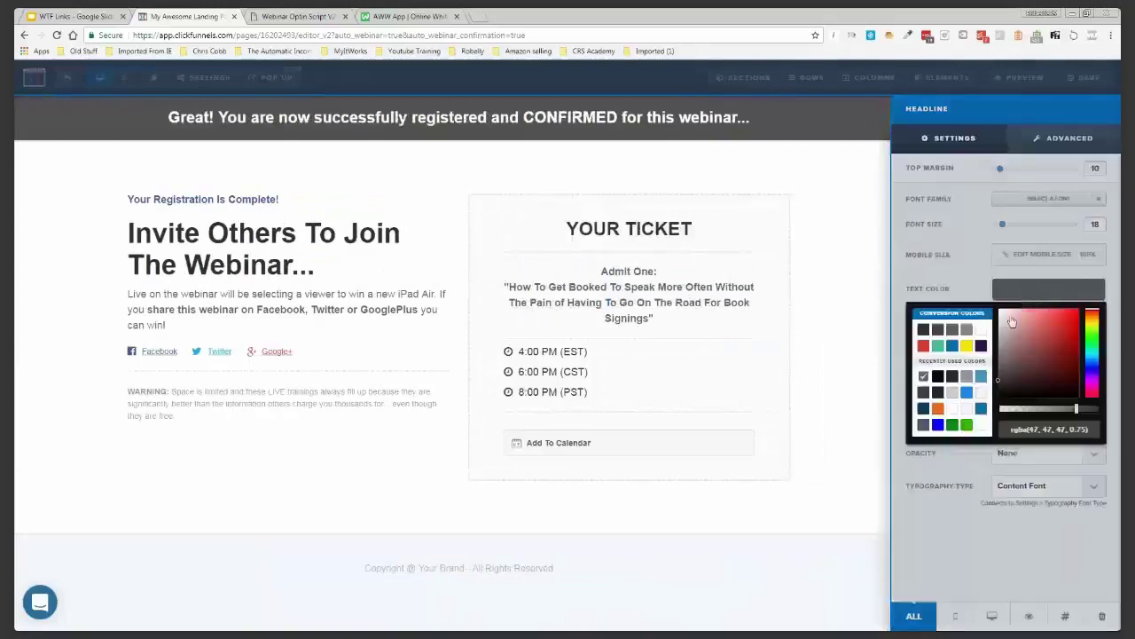
click(1025, 321)
click(923, 409)
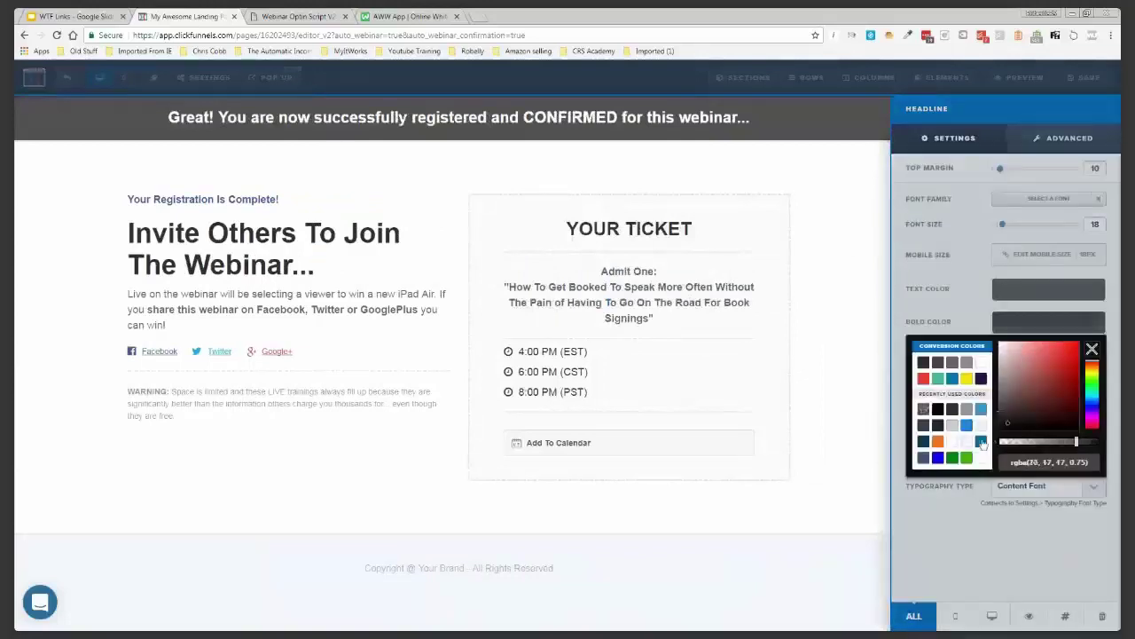
drag(1078, 443, 1105, 442)
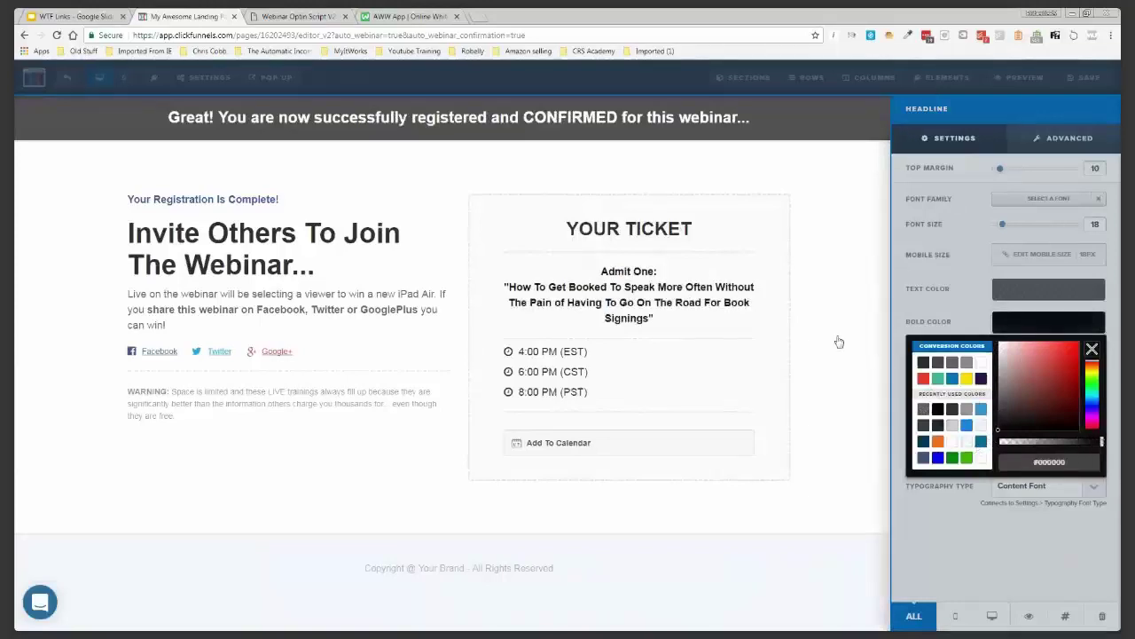
click(839, 341)
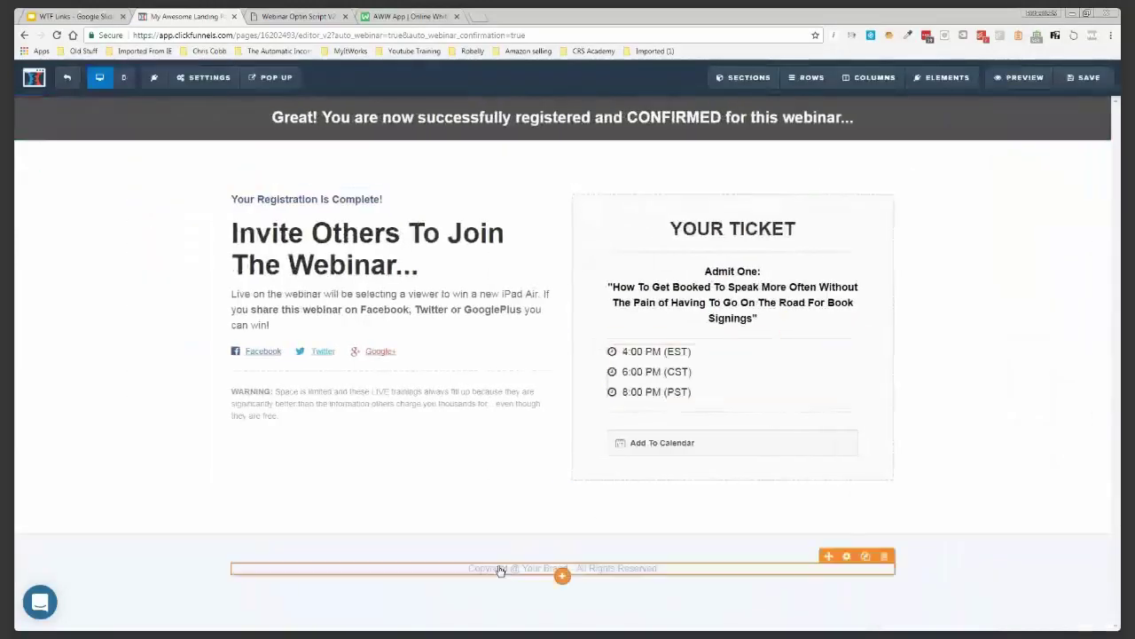
Change the footer copyright brand from 'Your Brand' to 'FunnelsQualified'
click(527, 570)
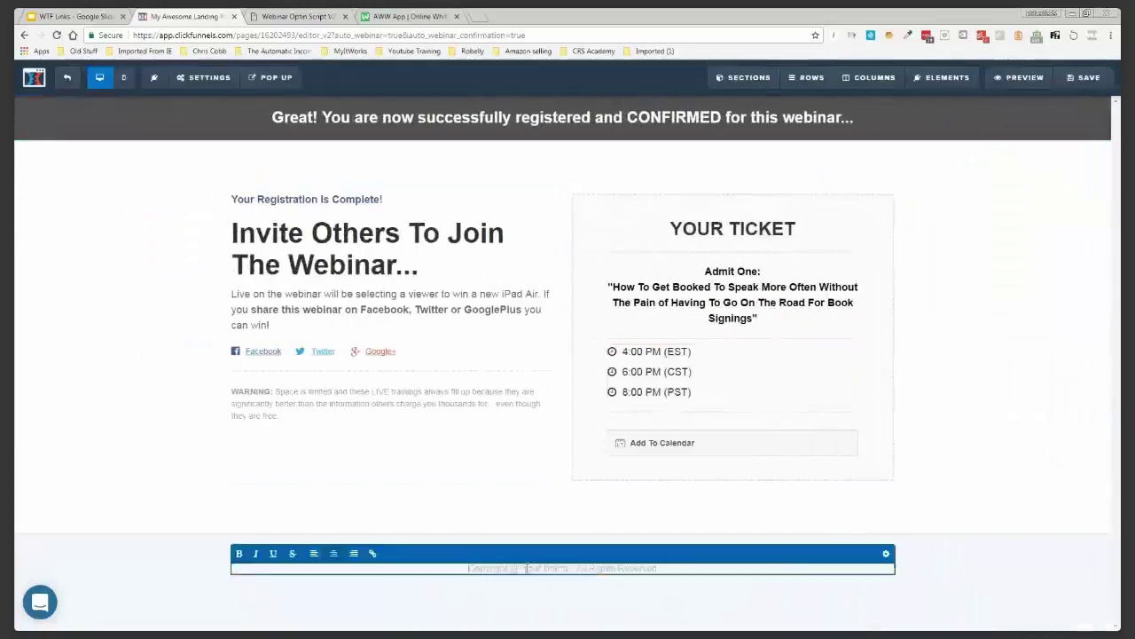
double_click(528, 568)
key(Delete)
key(Delete)
key(Delete)
key(Delete)
key(Delete)
key(Delete)
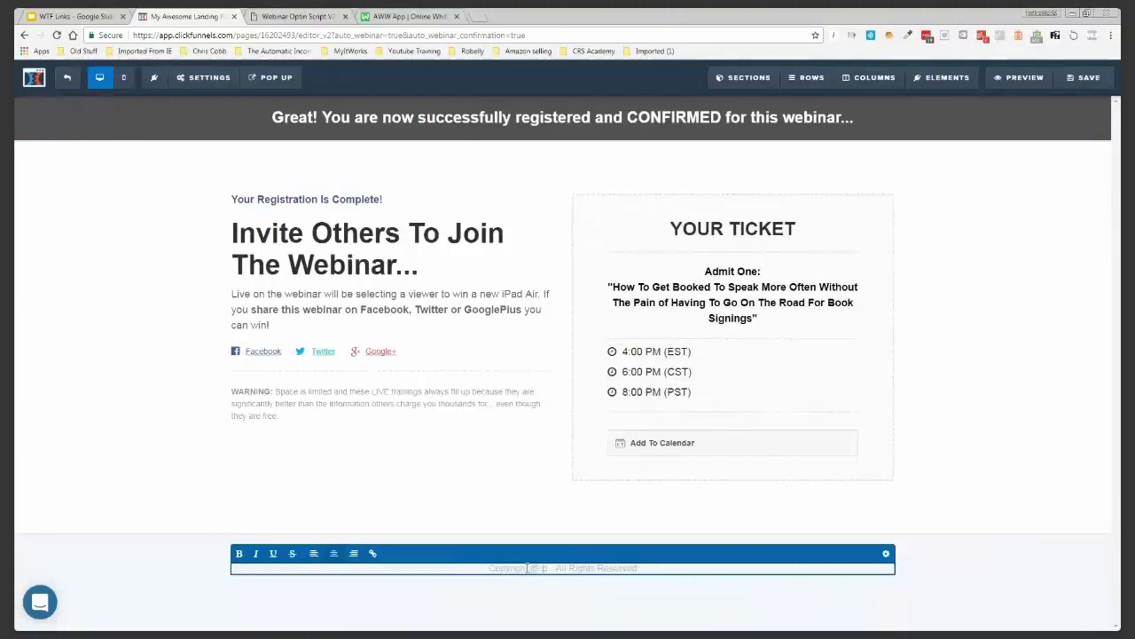
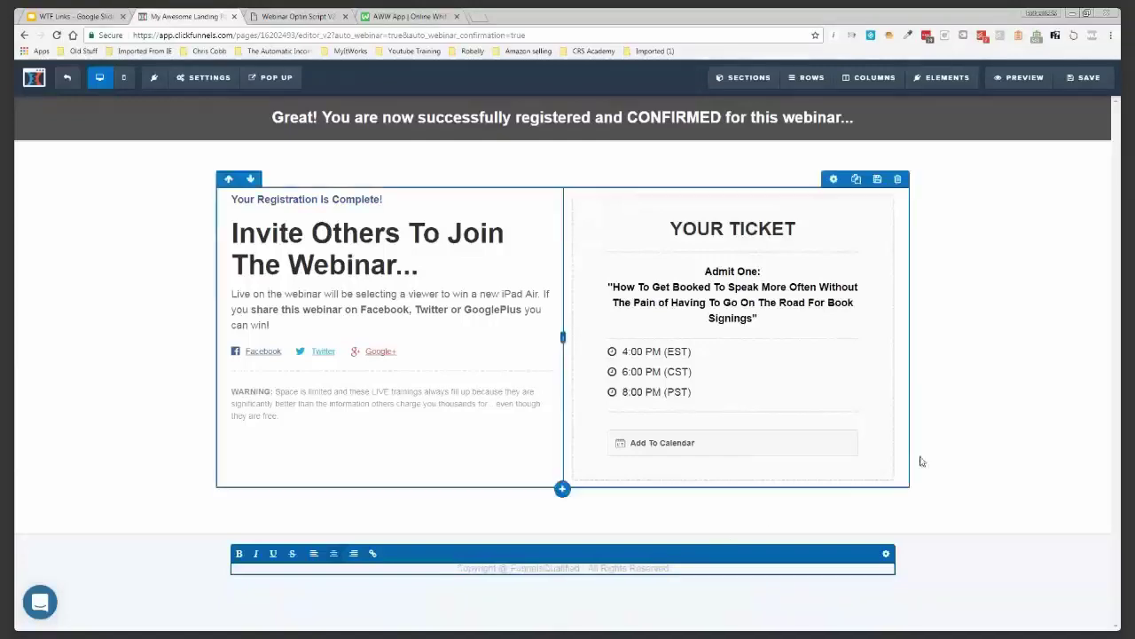
click(209, 78)
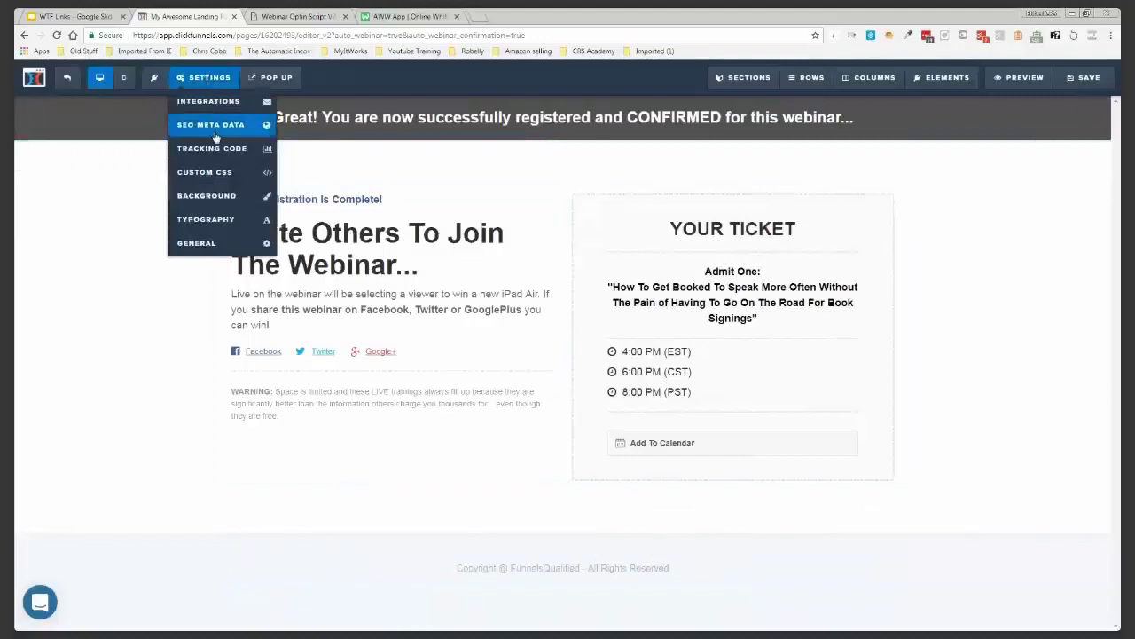
Paste the webinar title as the page's SEO description and set the SEO title to 'Countdown'
click(214, 138)
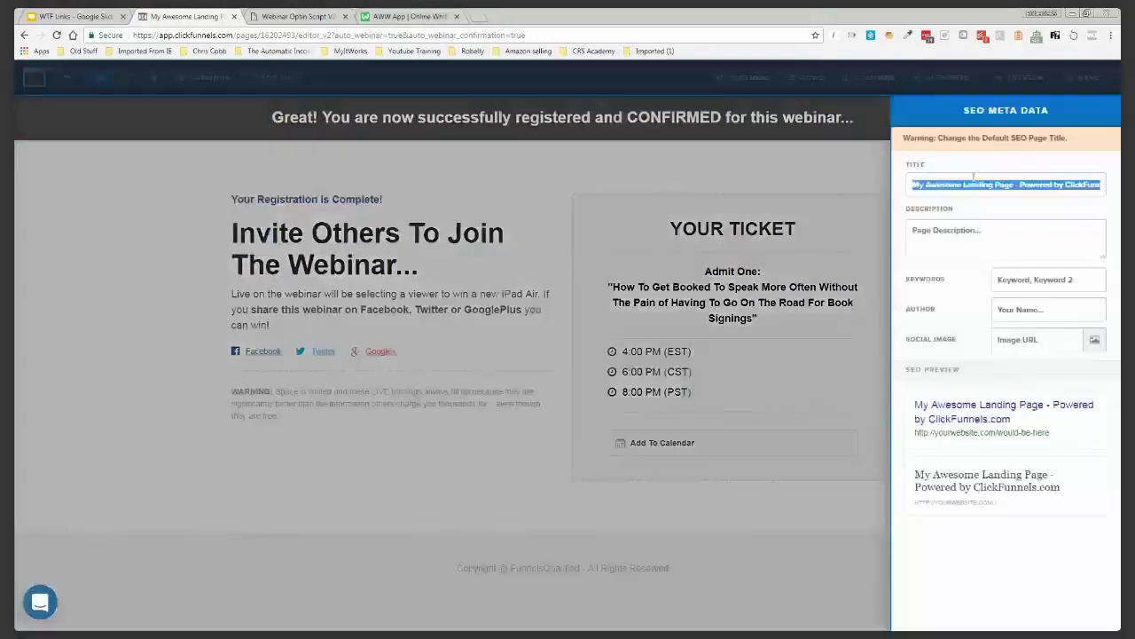
click(962, 229)
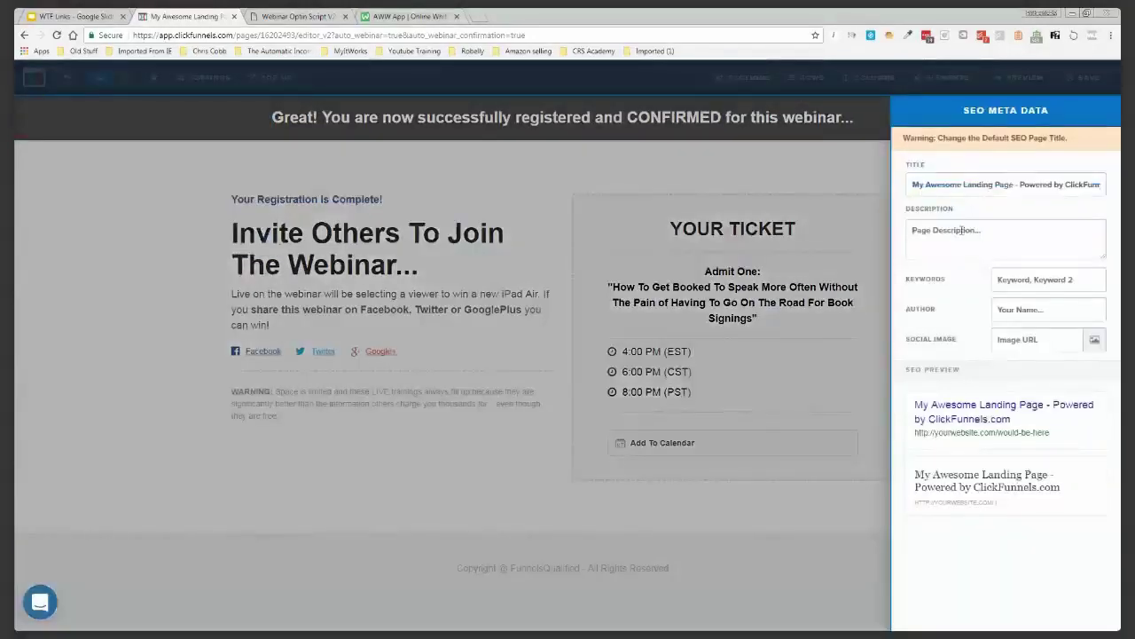
right_click(963, 229)
mouse_move(999, 381)
mouse_move(925, 381)
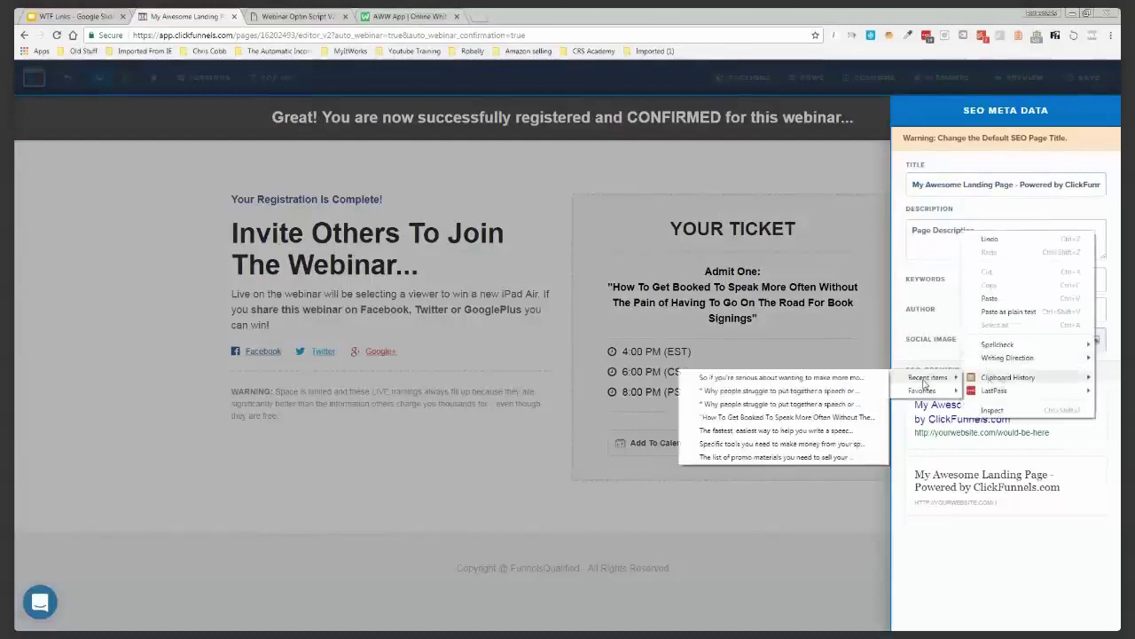
click(833, 418)
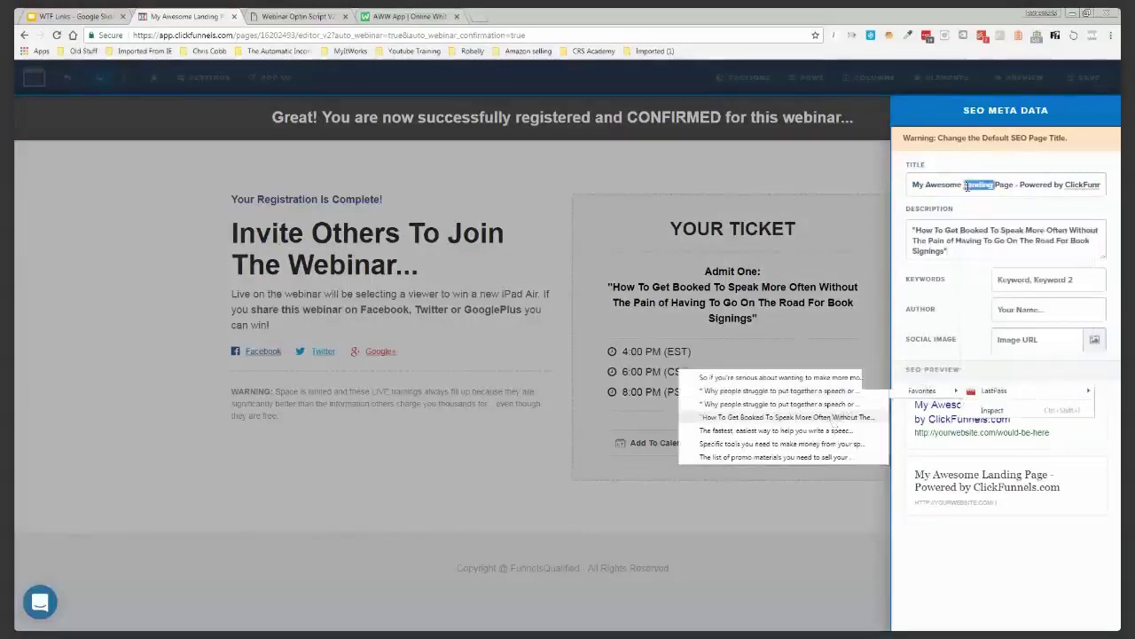
triple_click(967, 186)
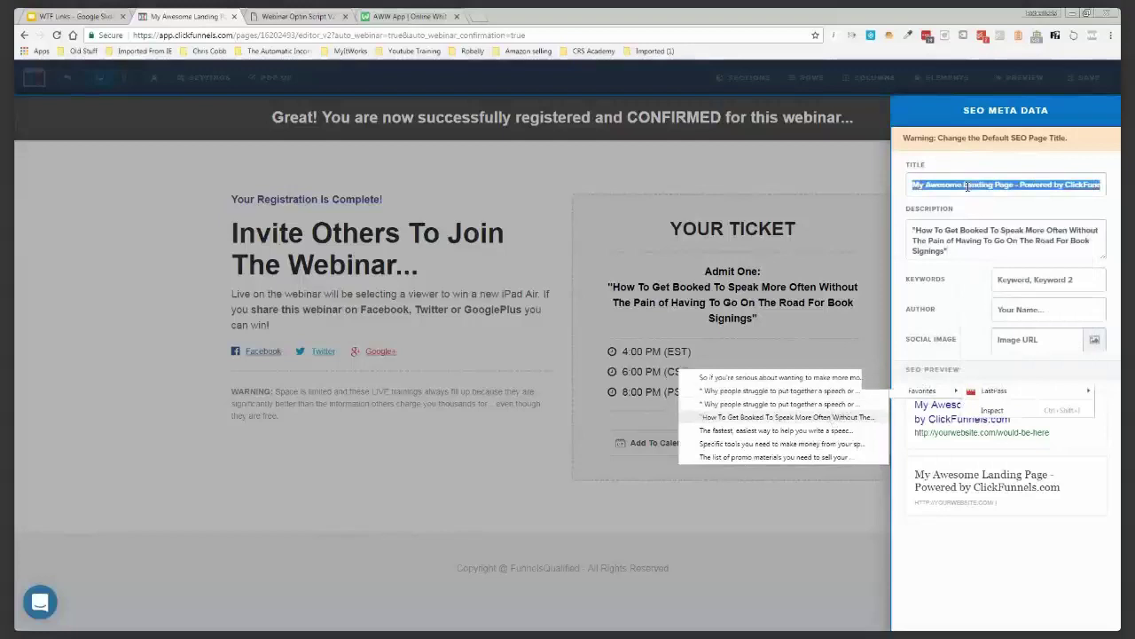
text(C)
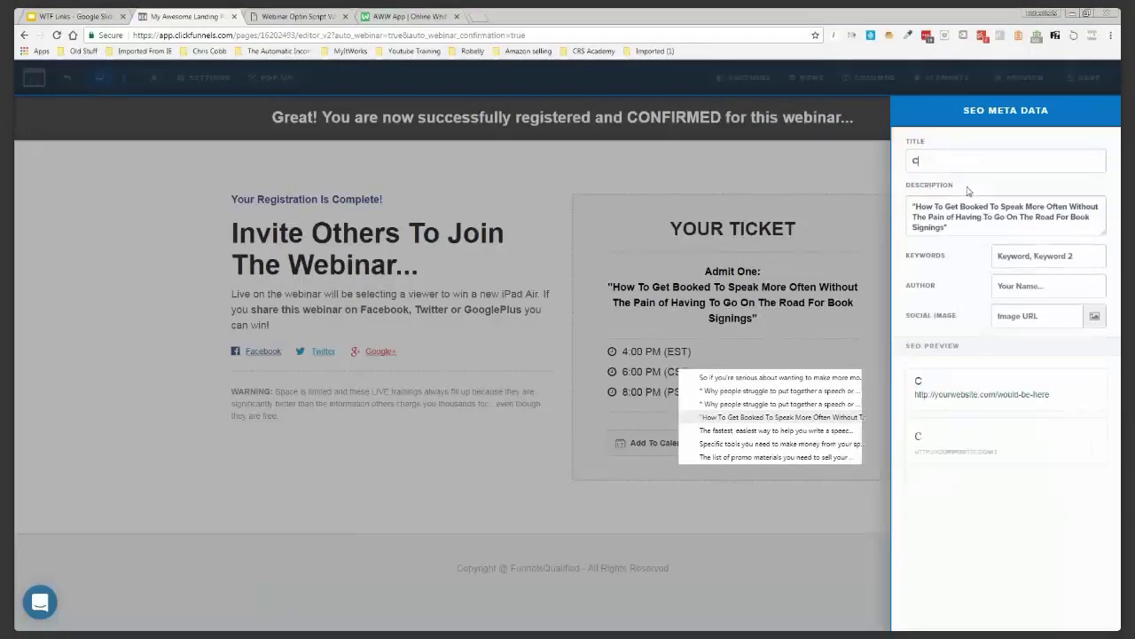
text(ountdown)
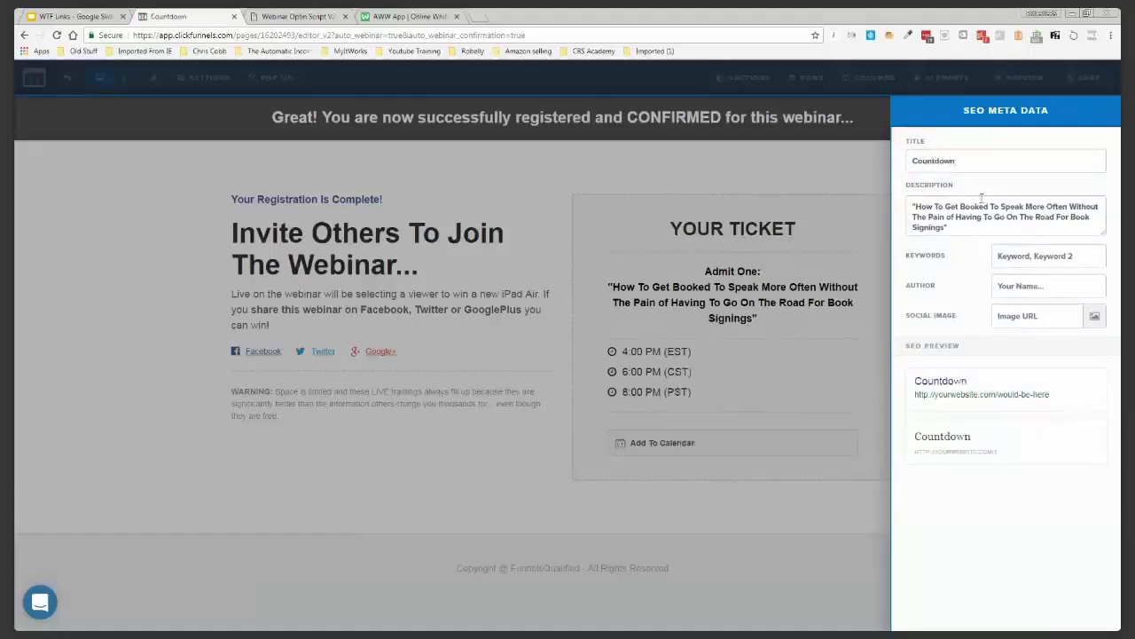
click(867, 224)
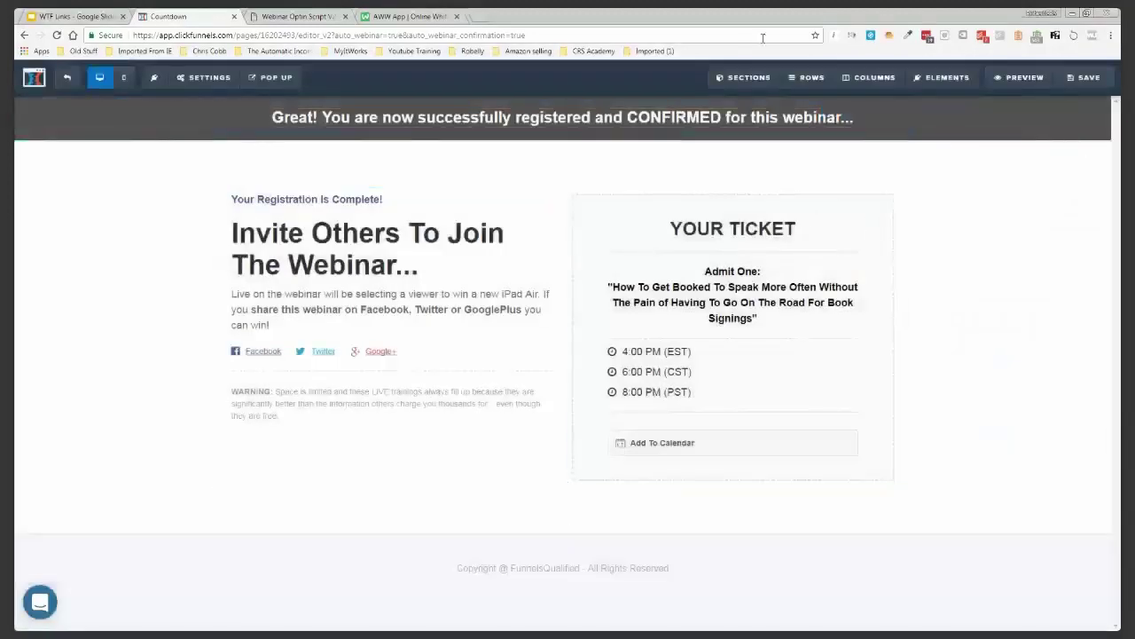
Save the confirmation page and open the Webinar Broadcast Room page in the editor
click(1093, 84)
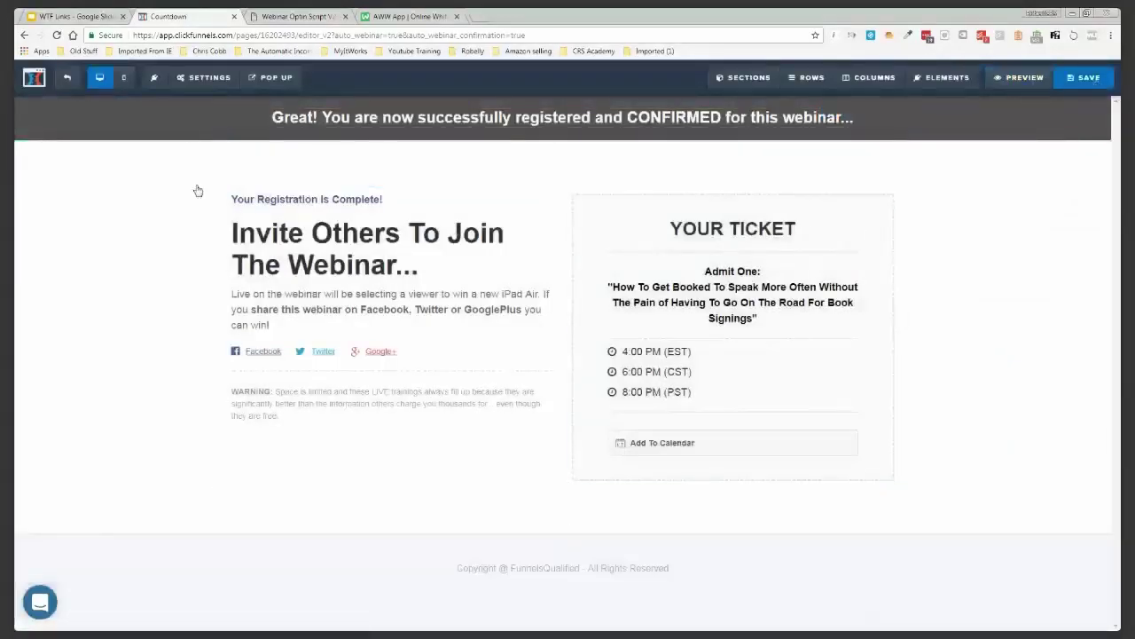
click(68, 81)
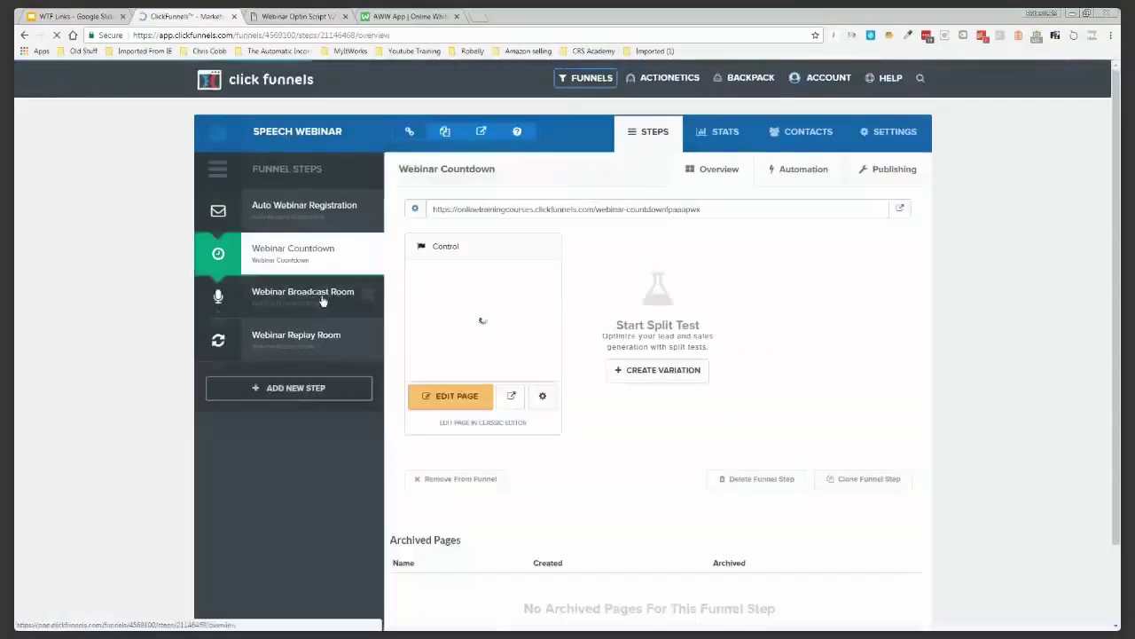
click(317, 299)
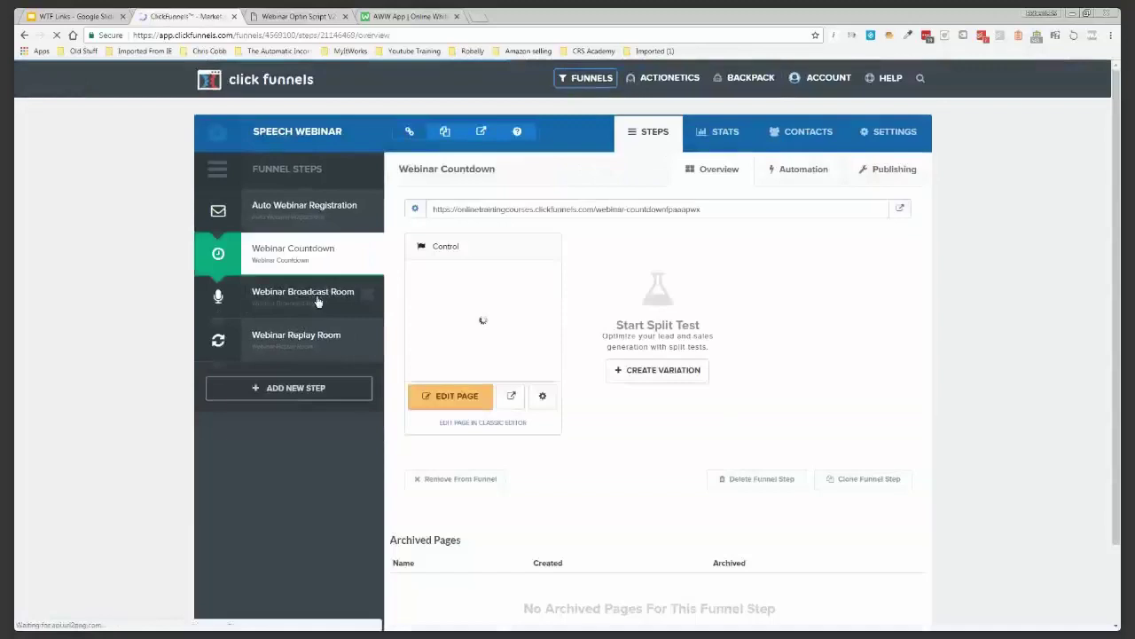
click(457, 398)
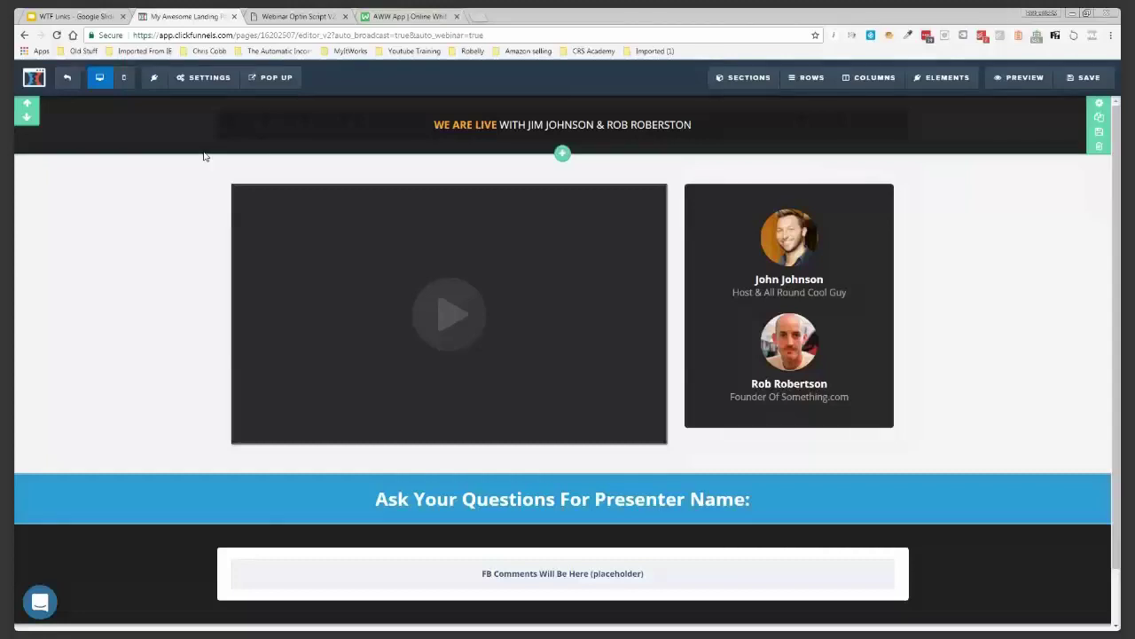
click(482, 126)
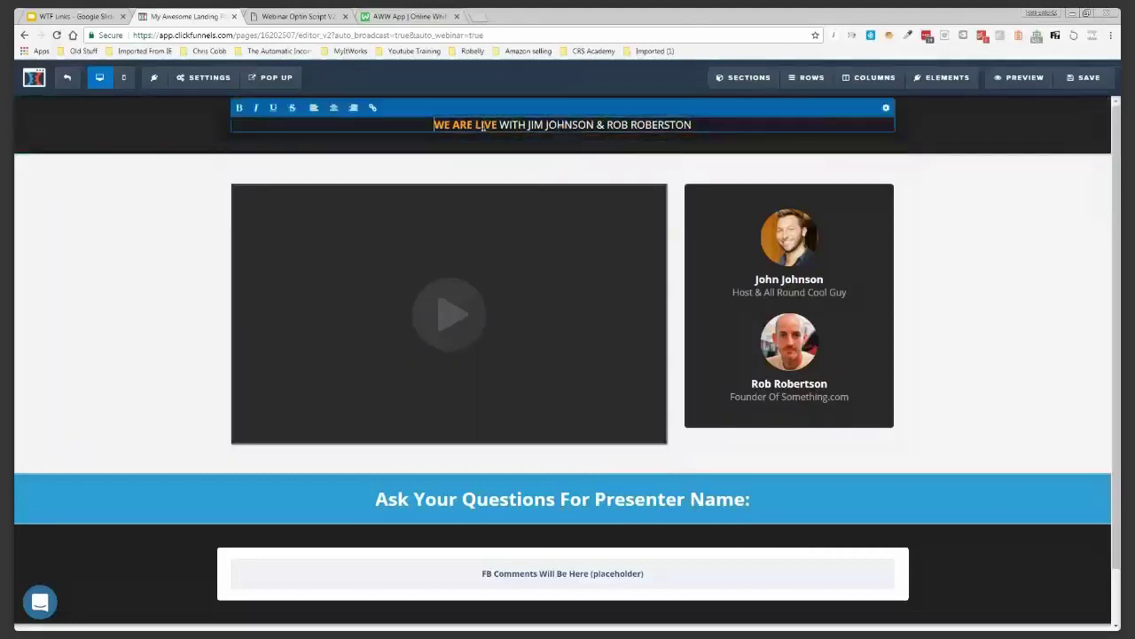
Make the WE ARE LIVE headline words bold blue (#359ace)
drag(498, 125, 434, 125)
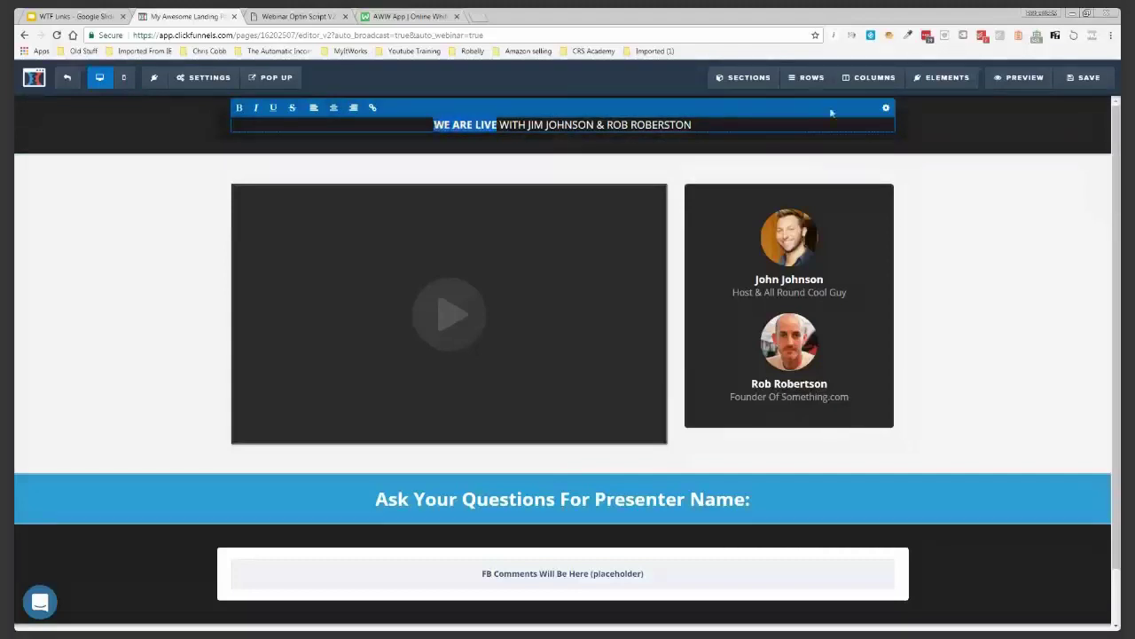
click(993, 427)
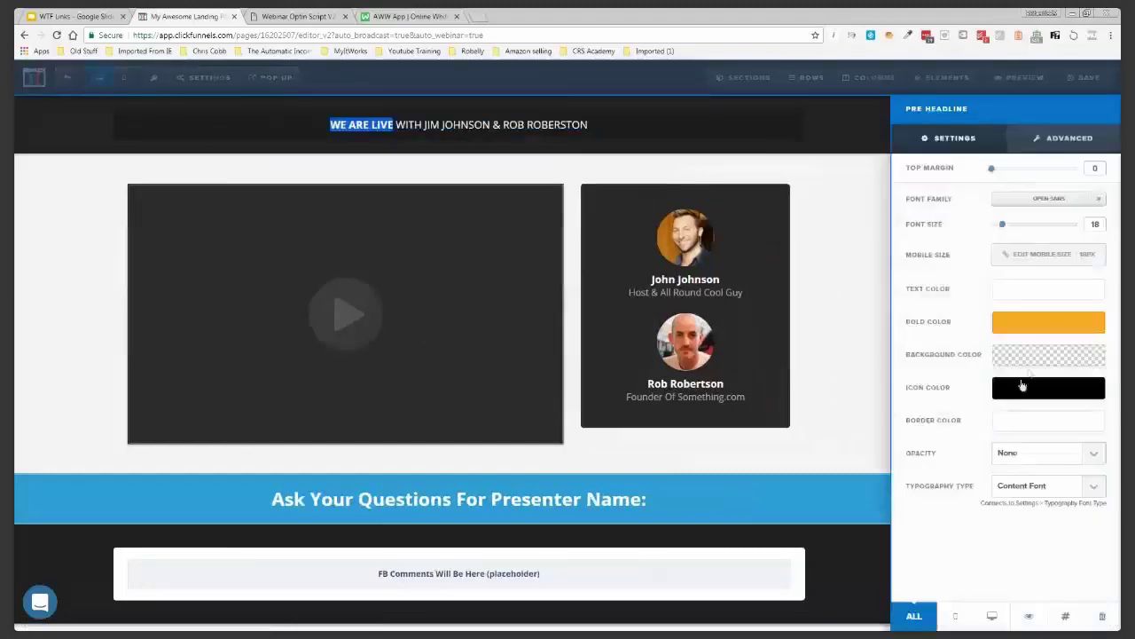
click(1048, 325)
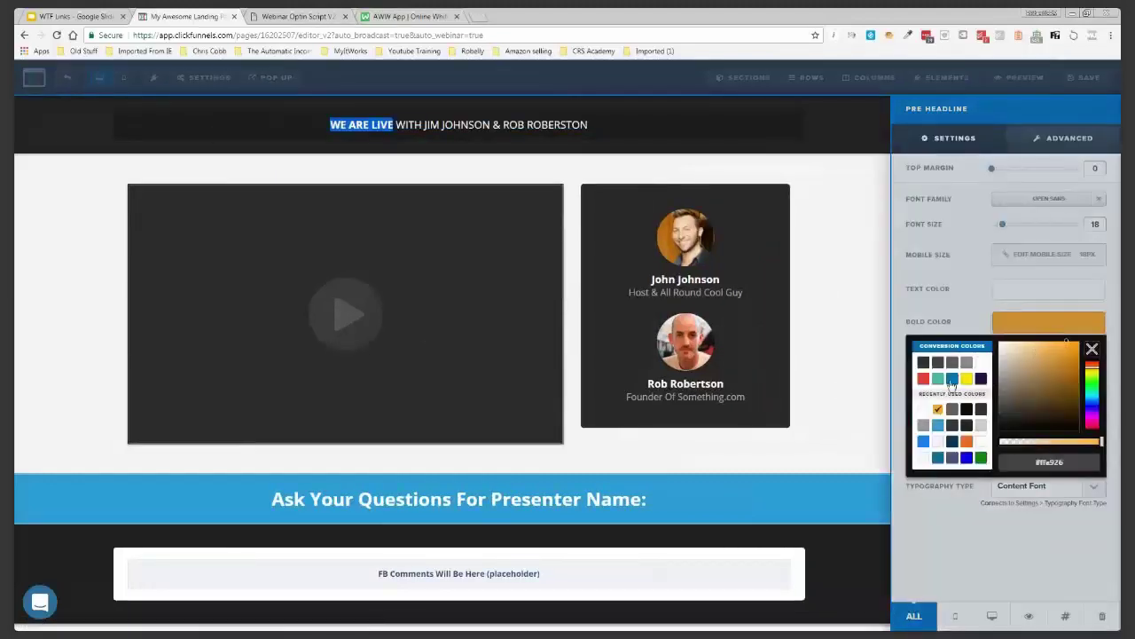
click(938, 425)
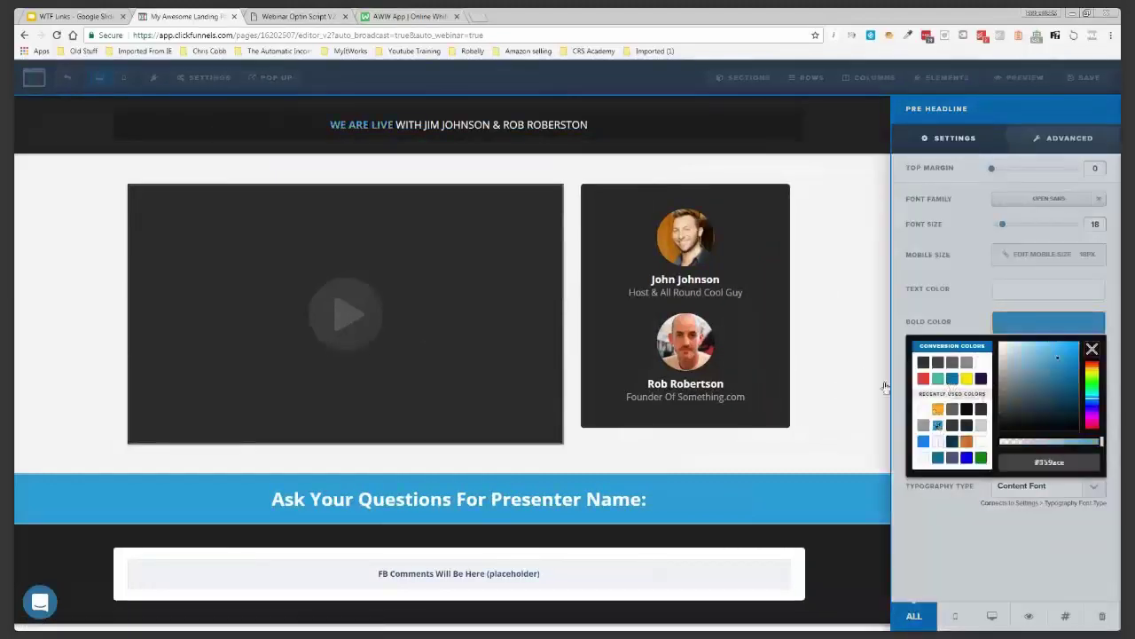
click(842, 344)
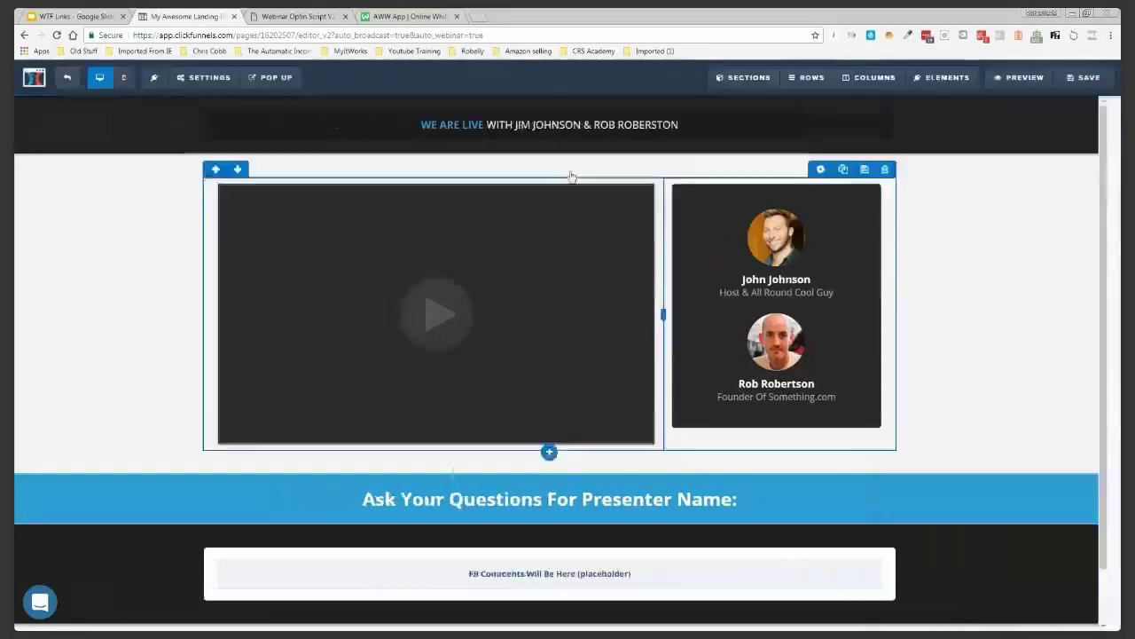
Replace both presenter names in the headline with a single presenter's name
click(532, 124)
drag(528, 124, 694, 126)
key(BackSpace)
text(Robert )
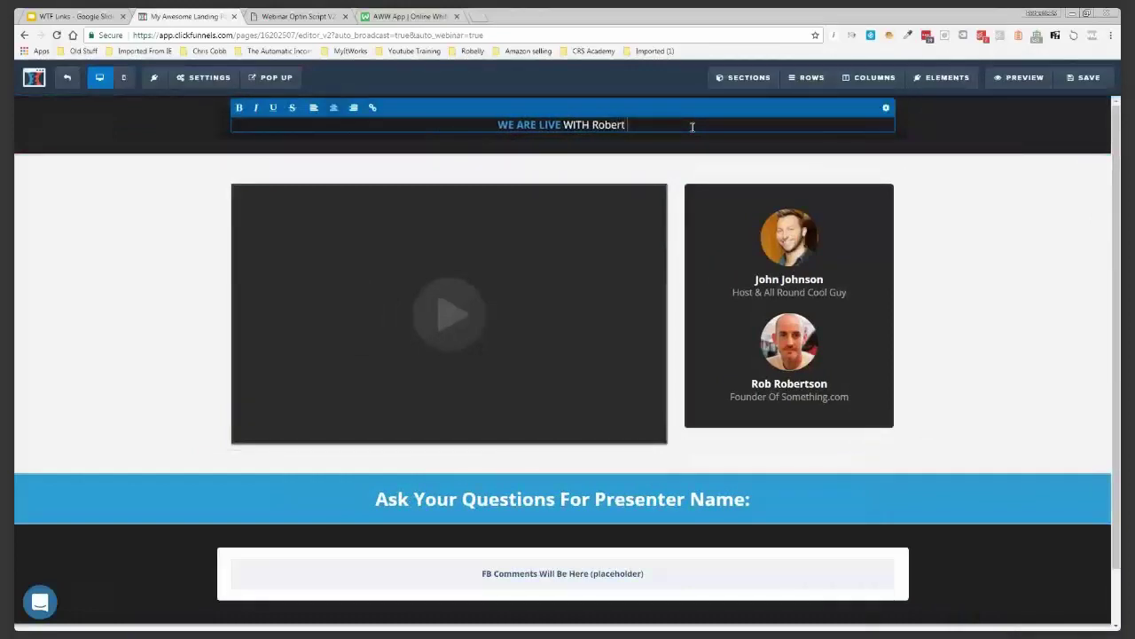
text(Murray)
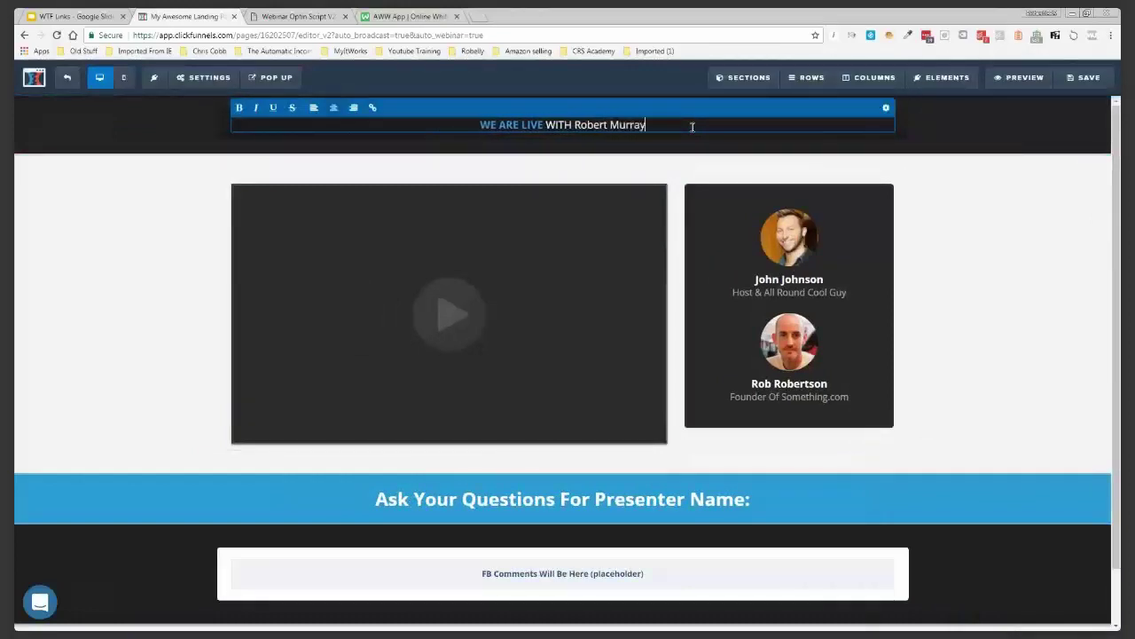
click(812, 363)
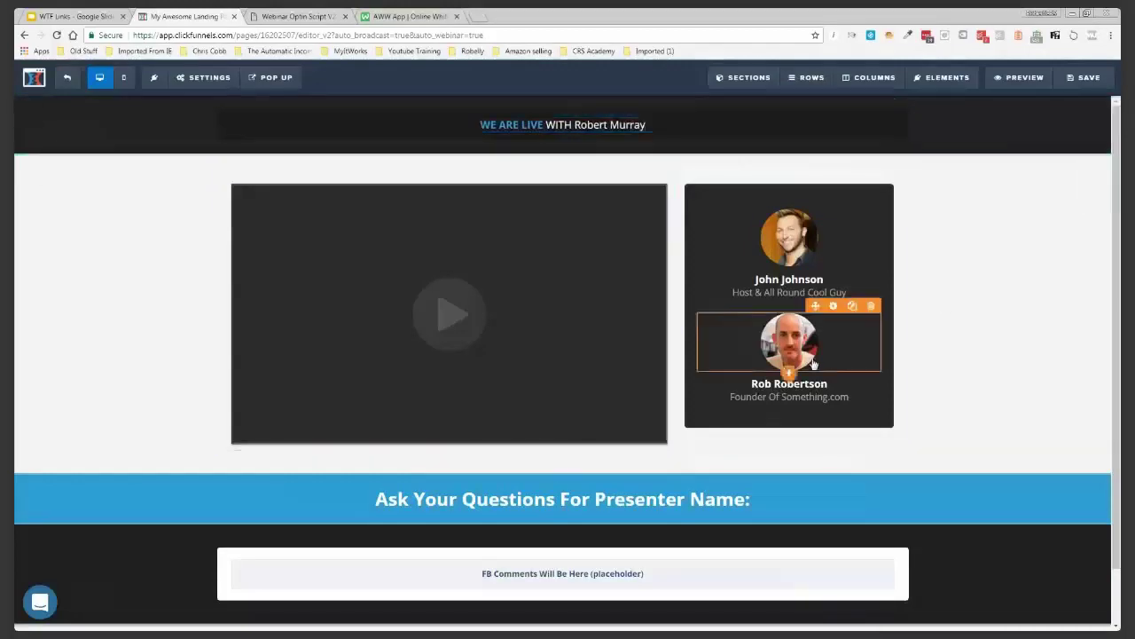
Delete the second presenter's photo, name heading and Founder Of Something.com caption
click(871, 307)
click(614, 103)
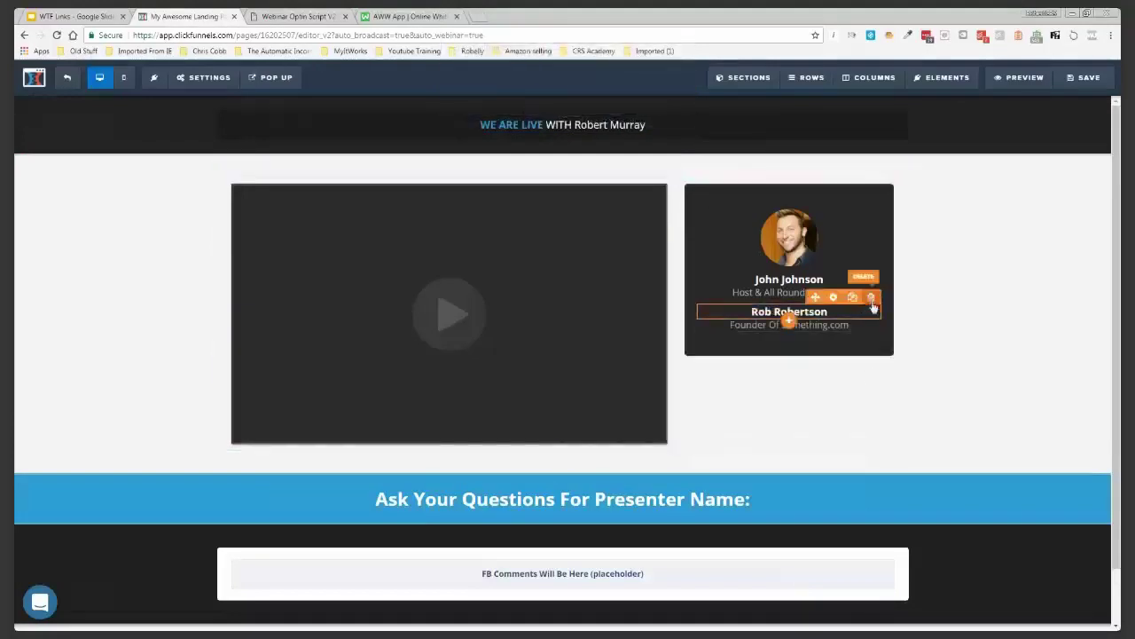
click(614, 102)
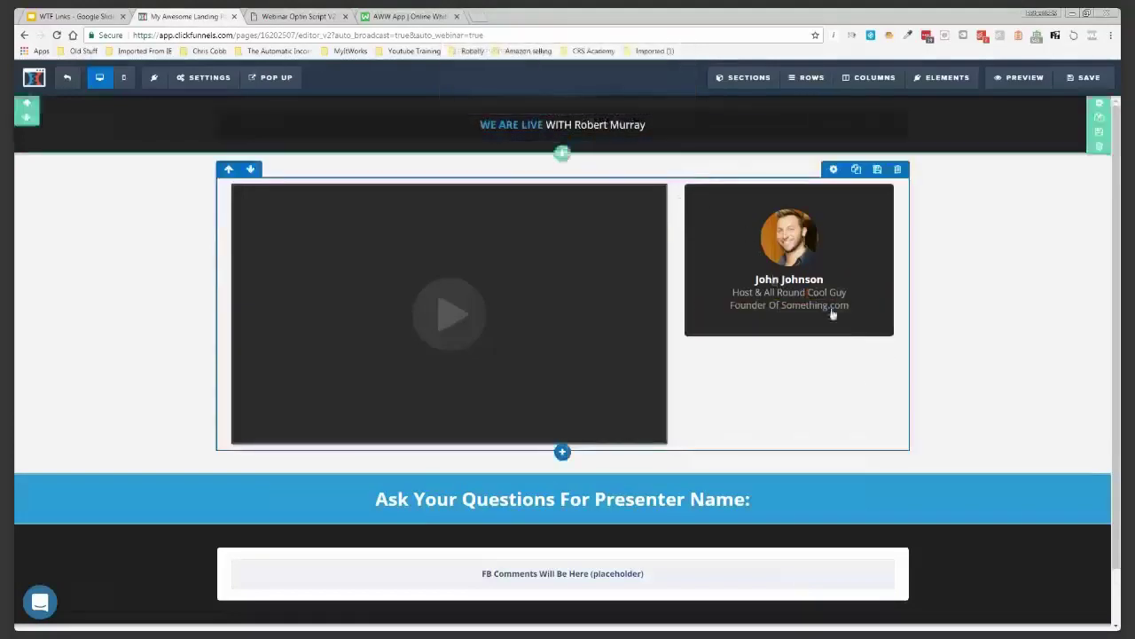
click(871, 291)
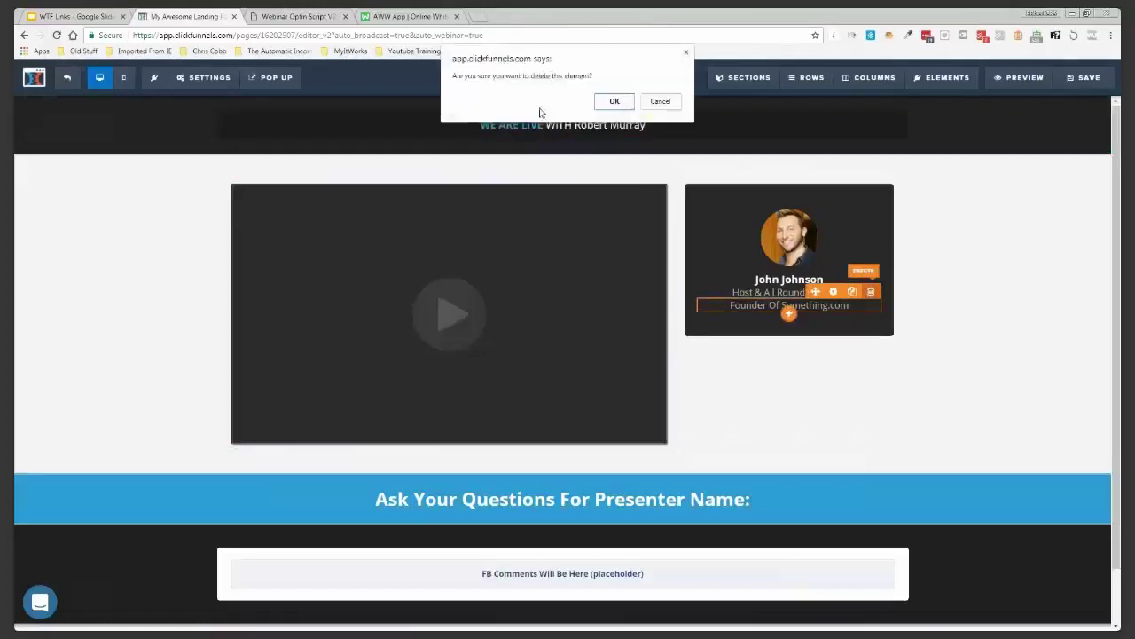
click(614, 102)
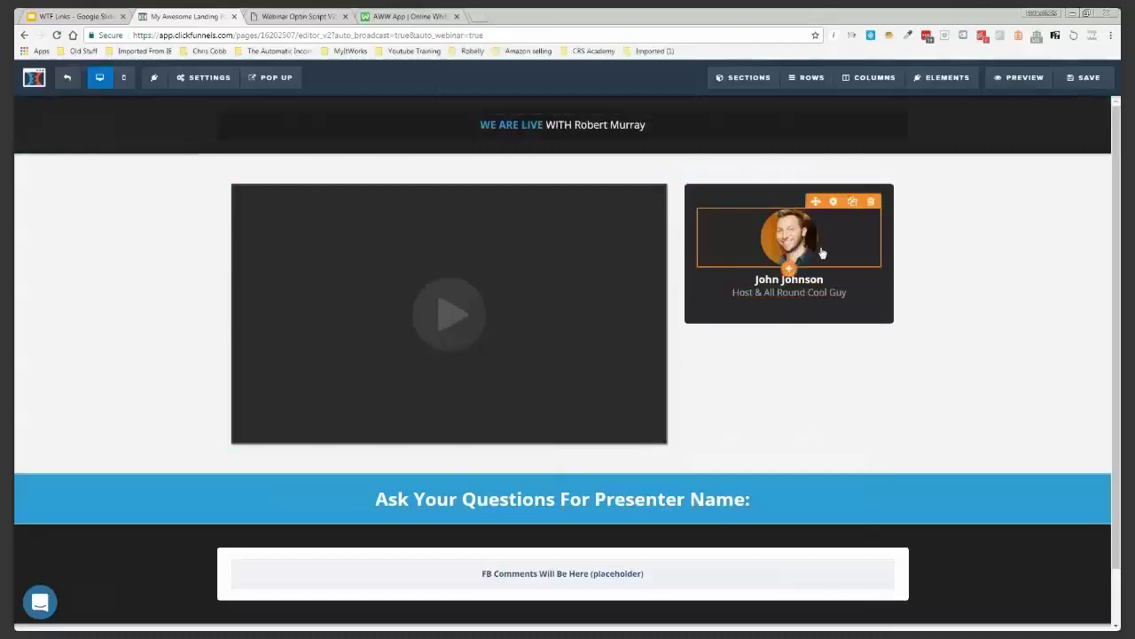
click(820, 251)
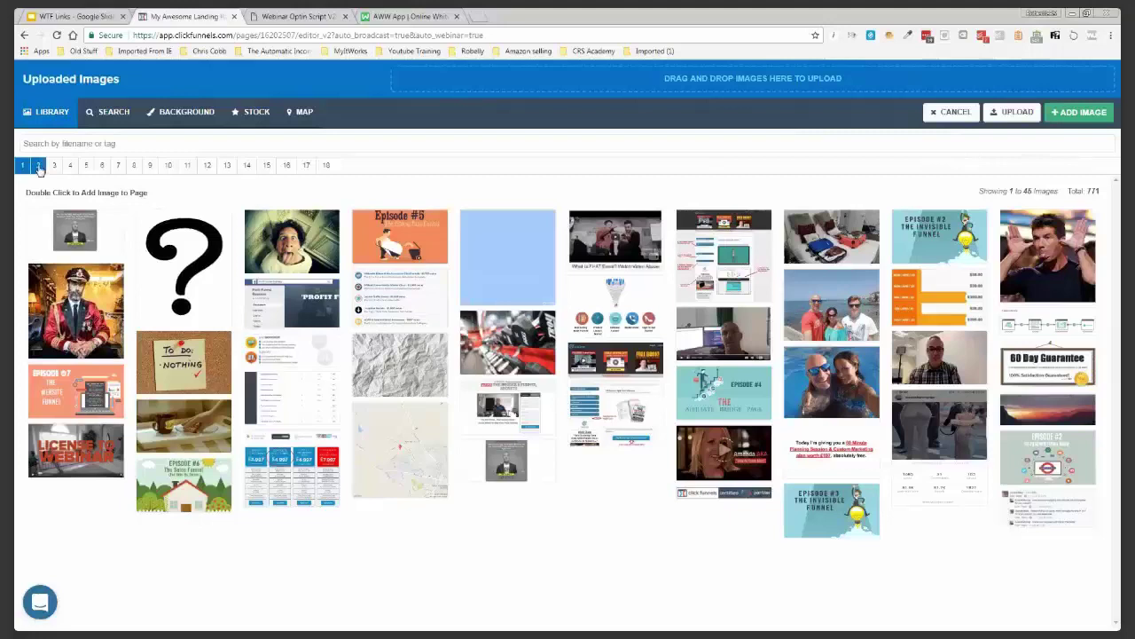
Swap the host photo for the bald man's black-and-white portrait from page 2 of uploaded images
click(38, 166)
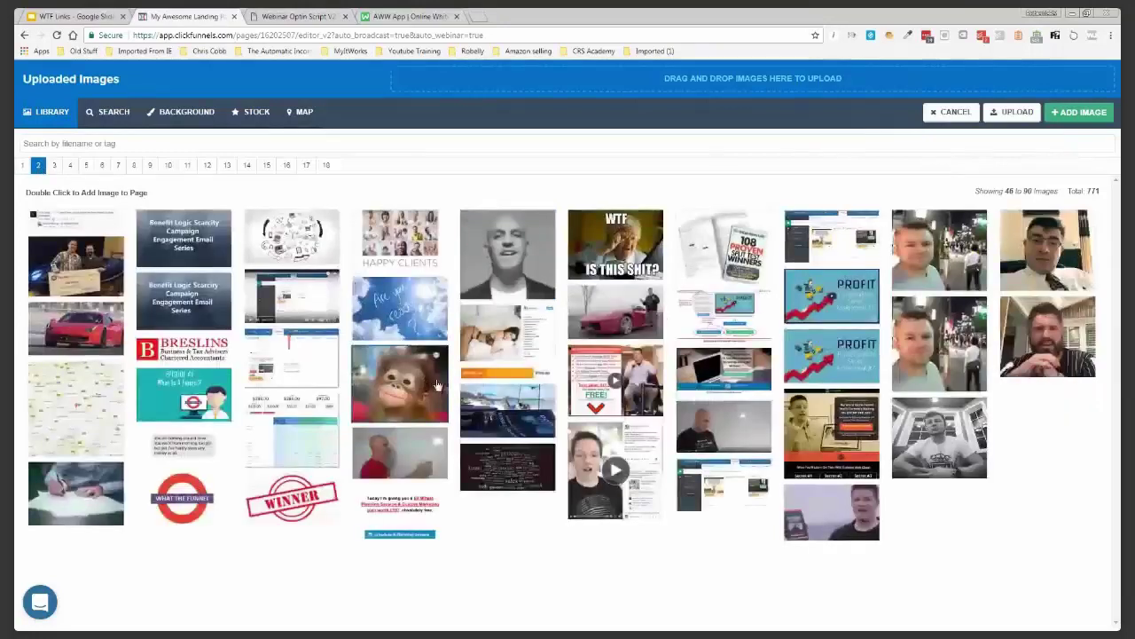
click(518, 263)
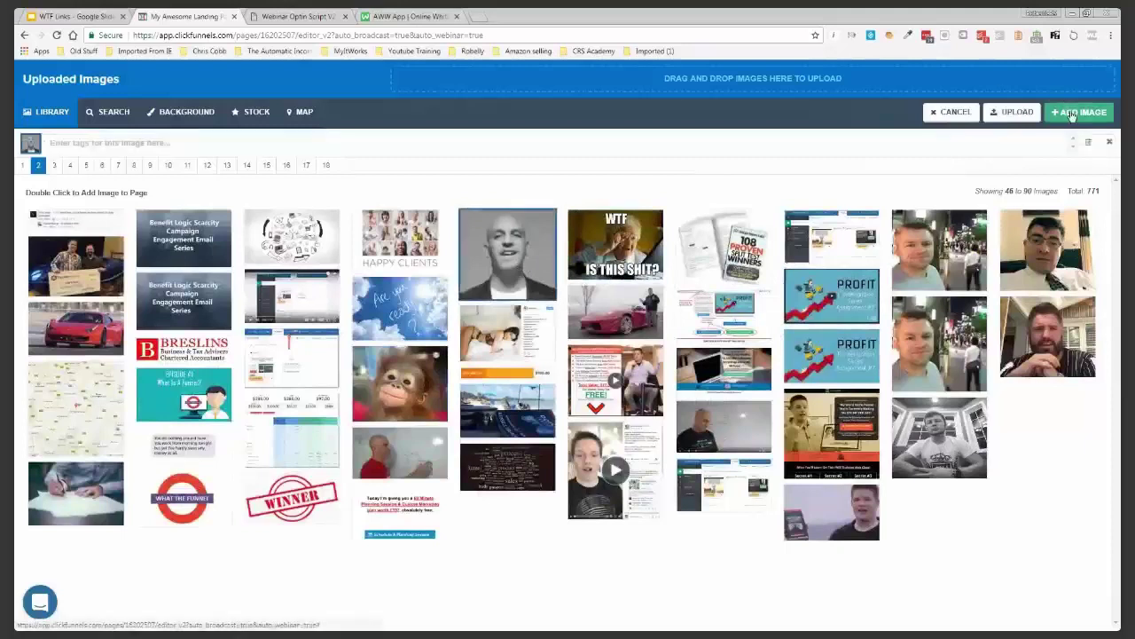
click(1075, 112)
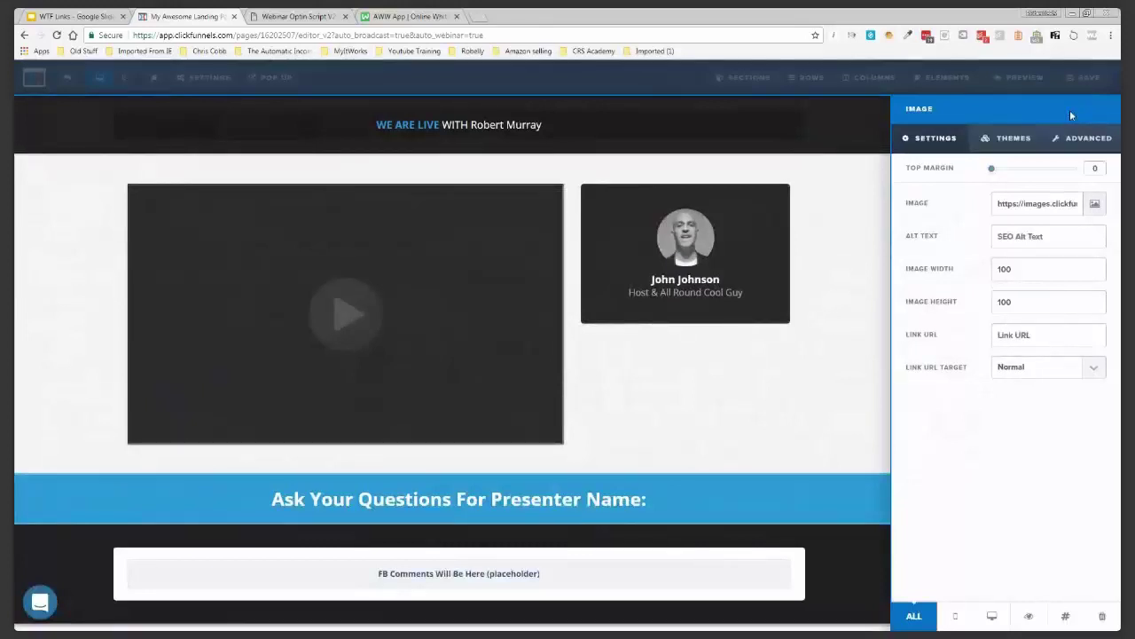
click(706, 284)
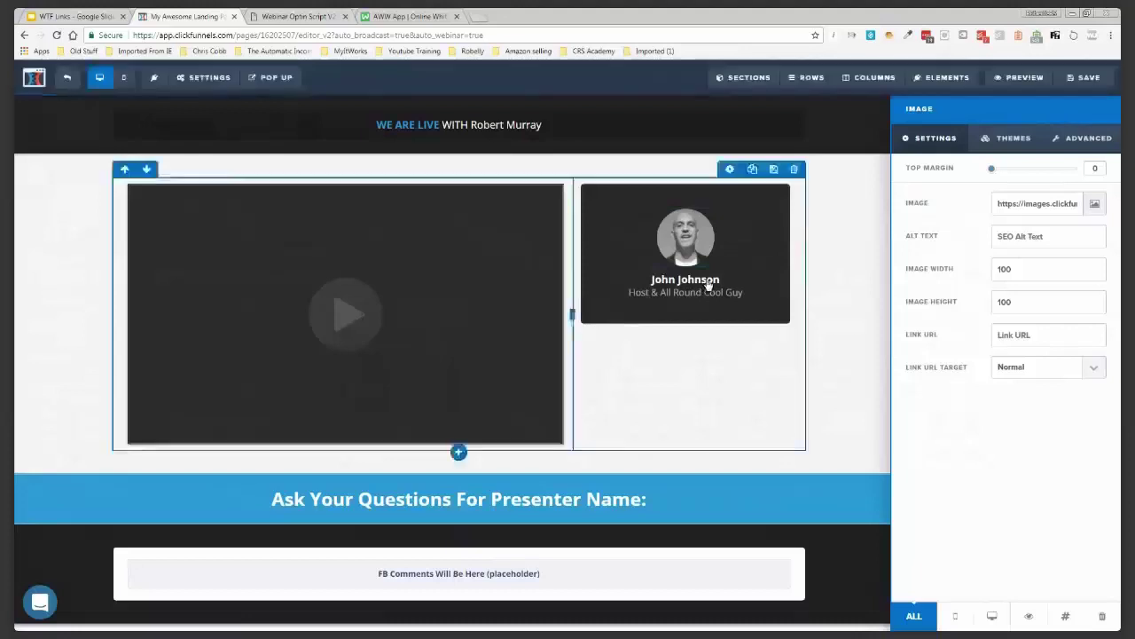
Change the presenter card's name heading to the new presenter's name
click(768, 283)
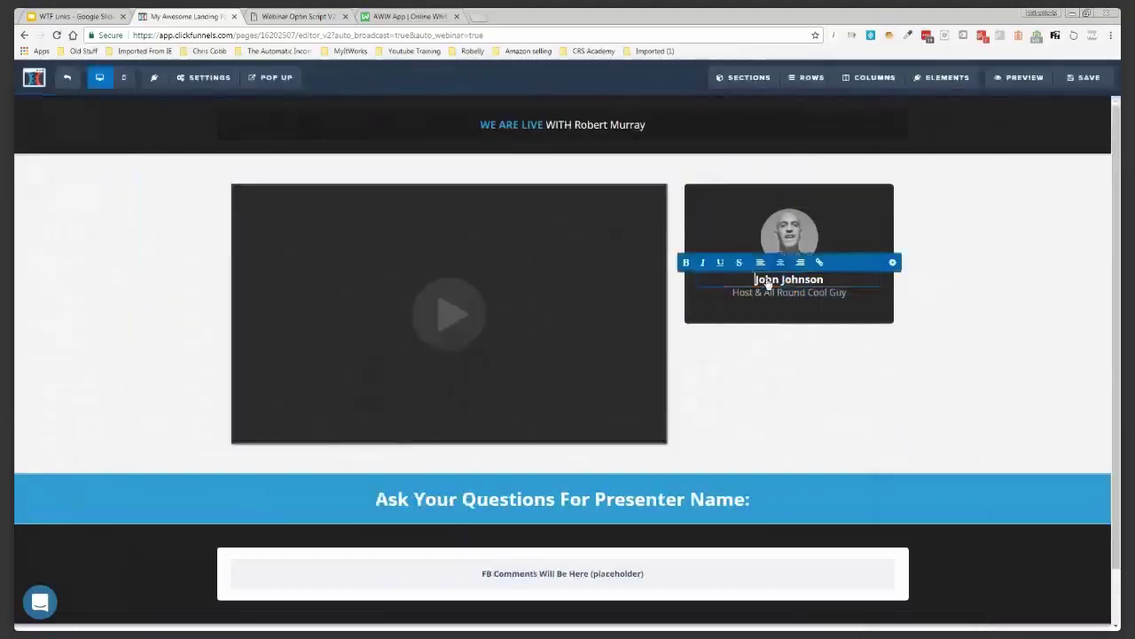
triple_click(767, 280)
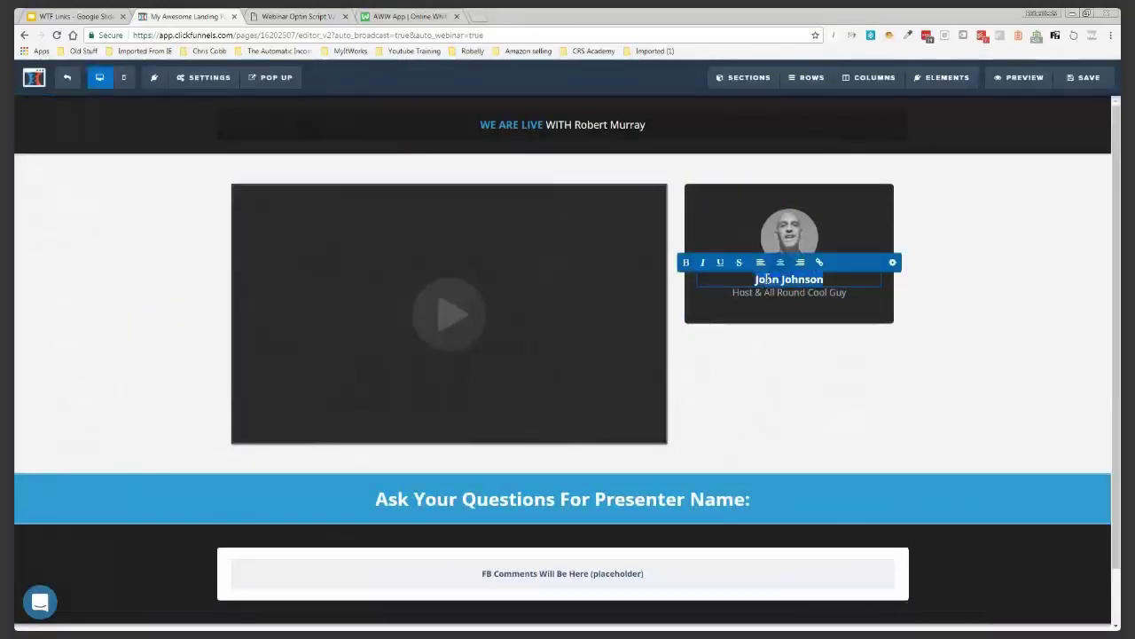
text(Robe)
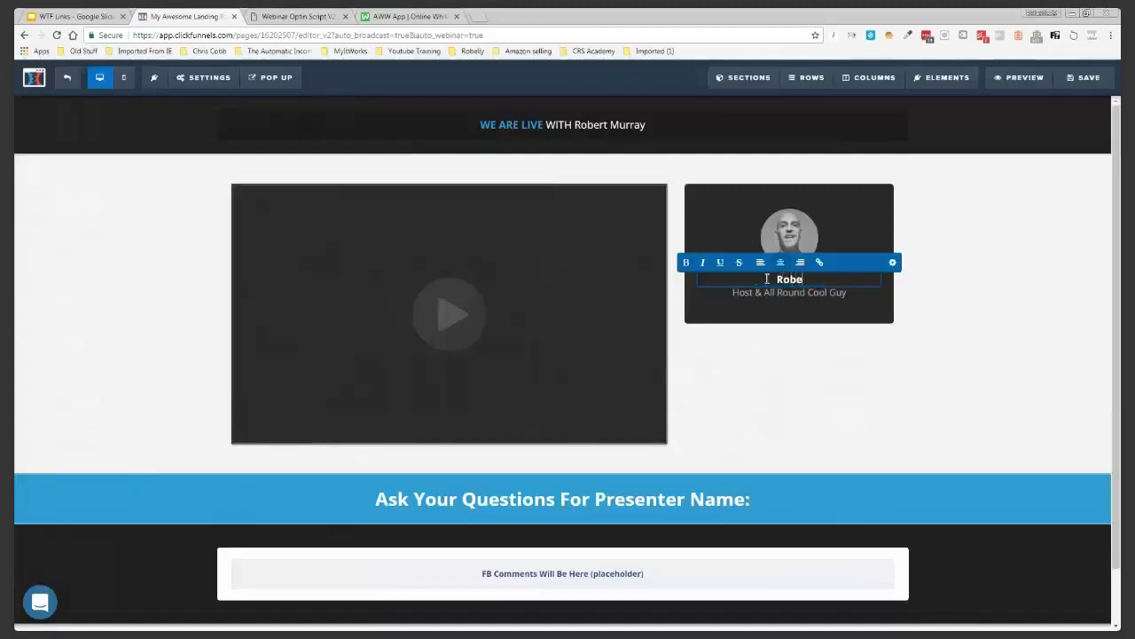
text(rt Murray)
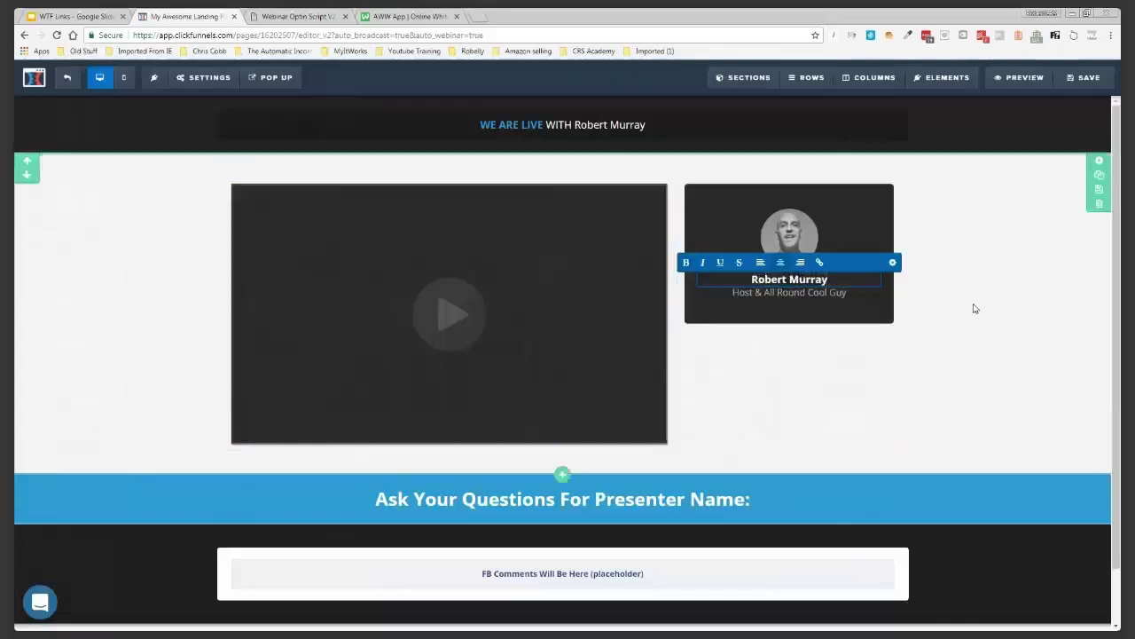
click(820, 233)
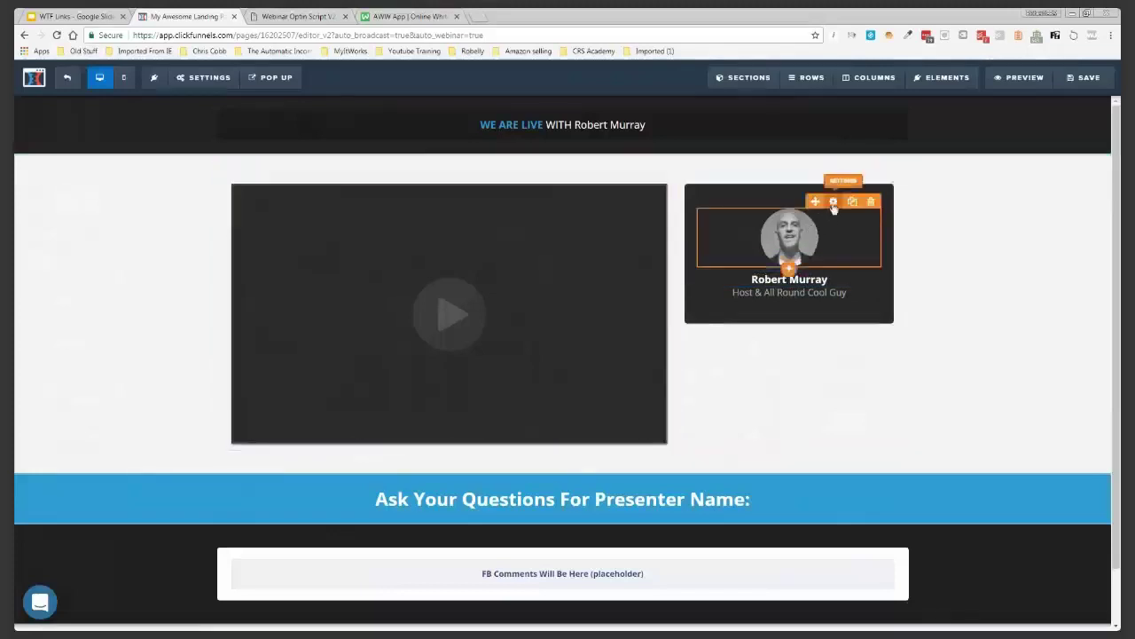
Give the presenter photo a top margin of 50
click(834, 204)
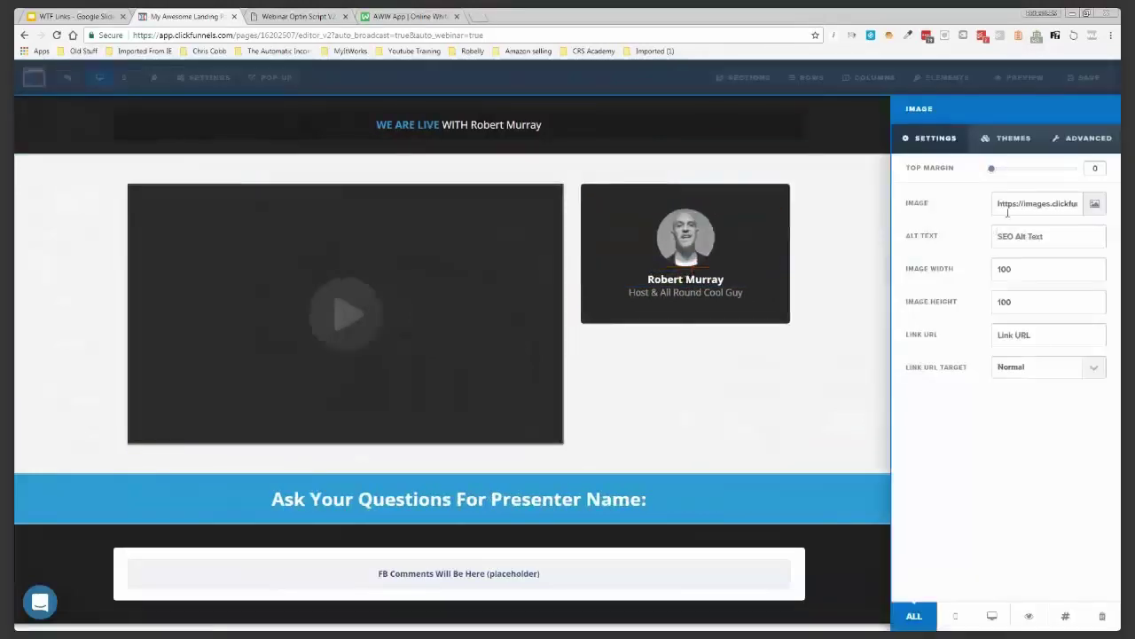
drag(1003, 173, 1034, 168)
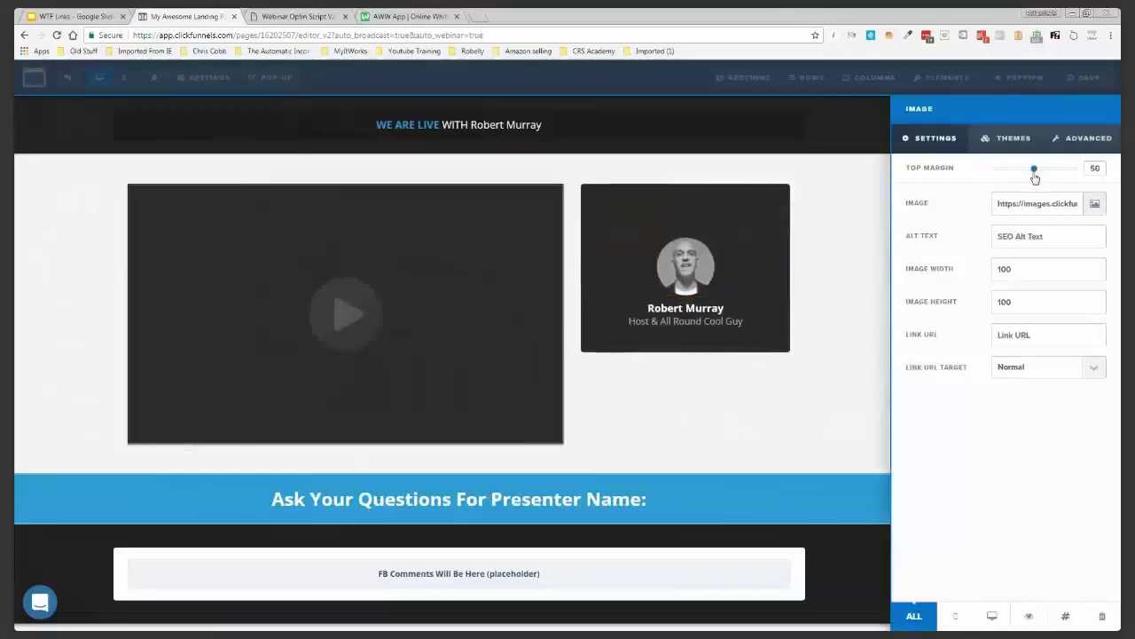
click(753, 194)
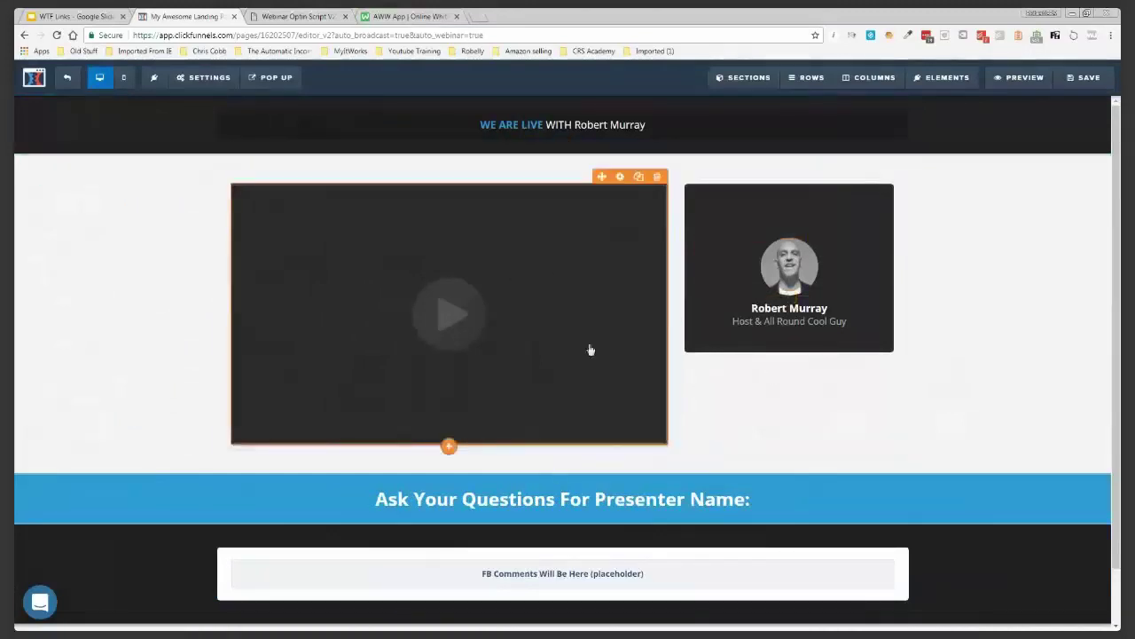
Widen the video column so the presenter card beside it becomes narrower
click(620, 177)
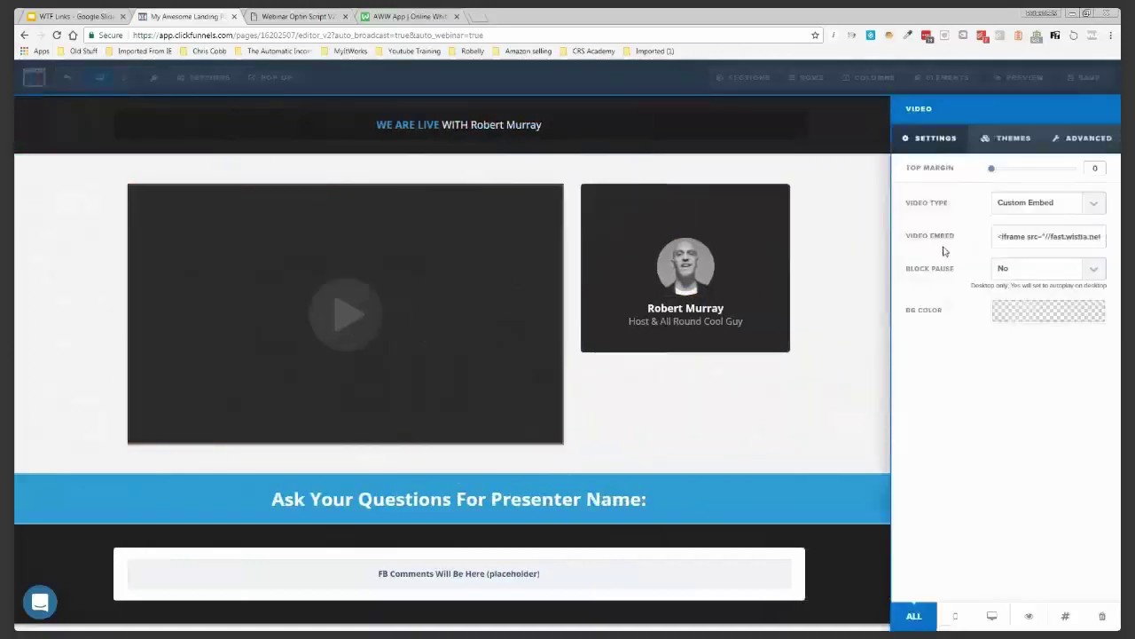
click(1075, 140)
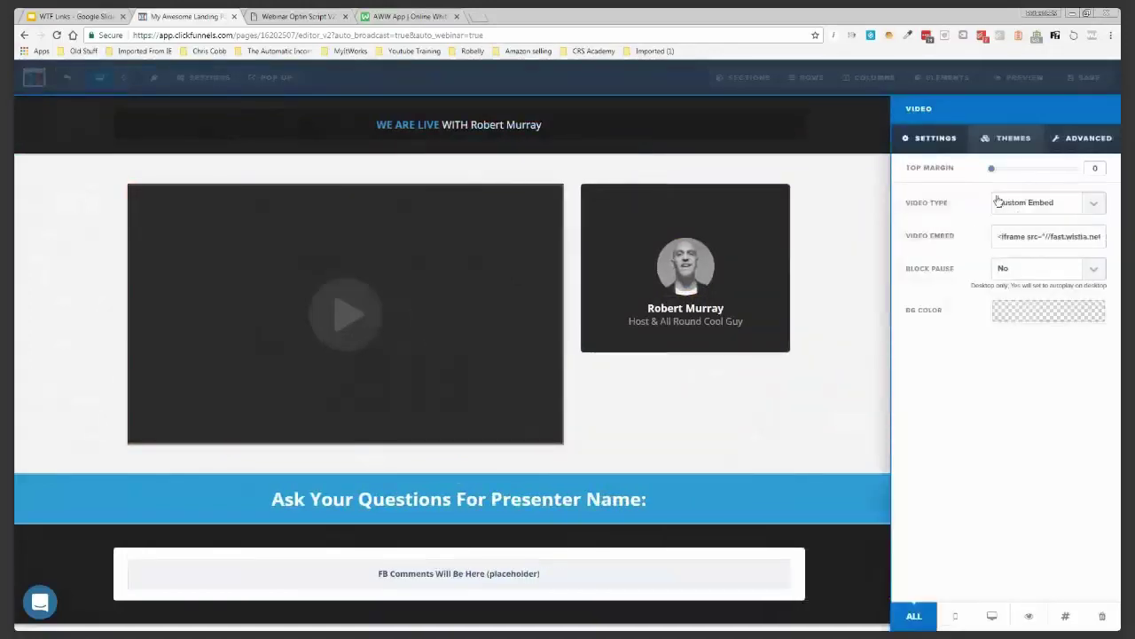
click(581, 327)
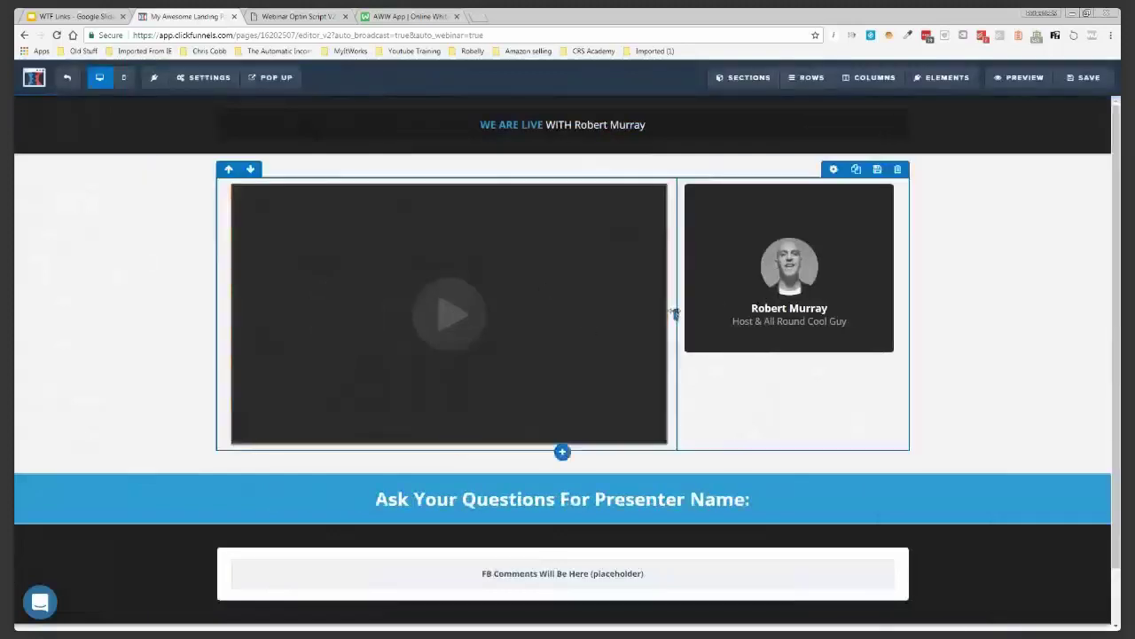
drag(676, 314, 735, 316)
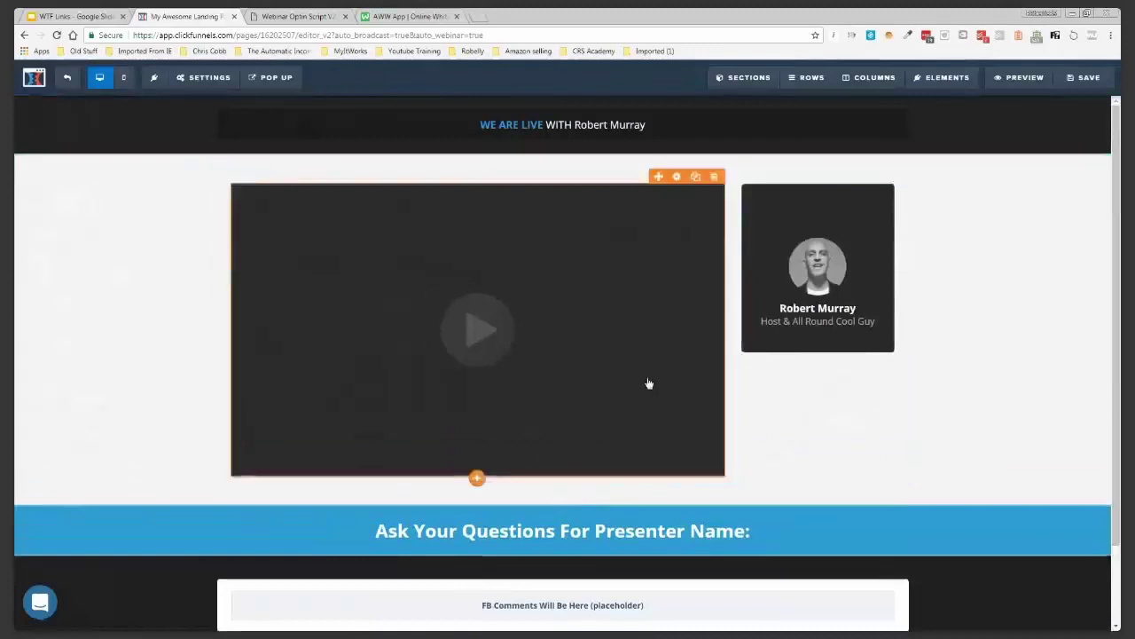
scroll(654, 362, down, 1)
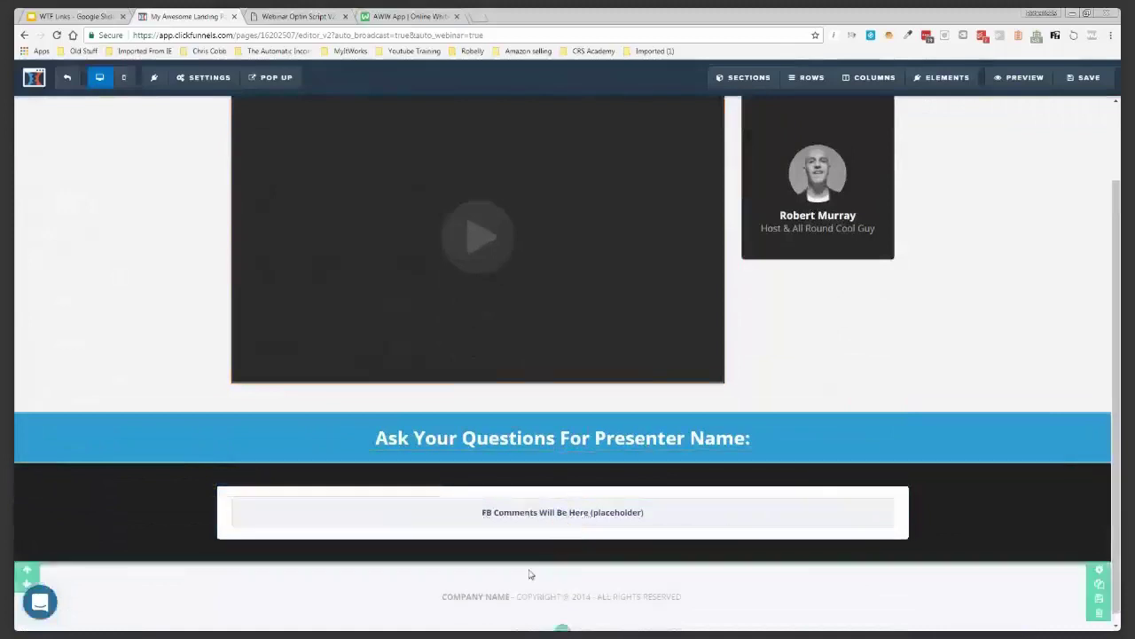
click(500, 599)
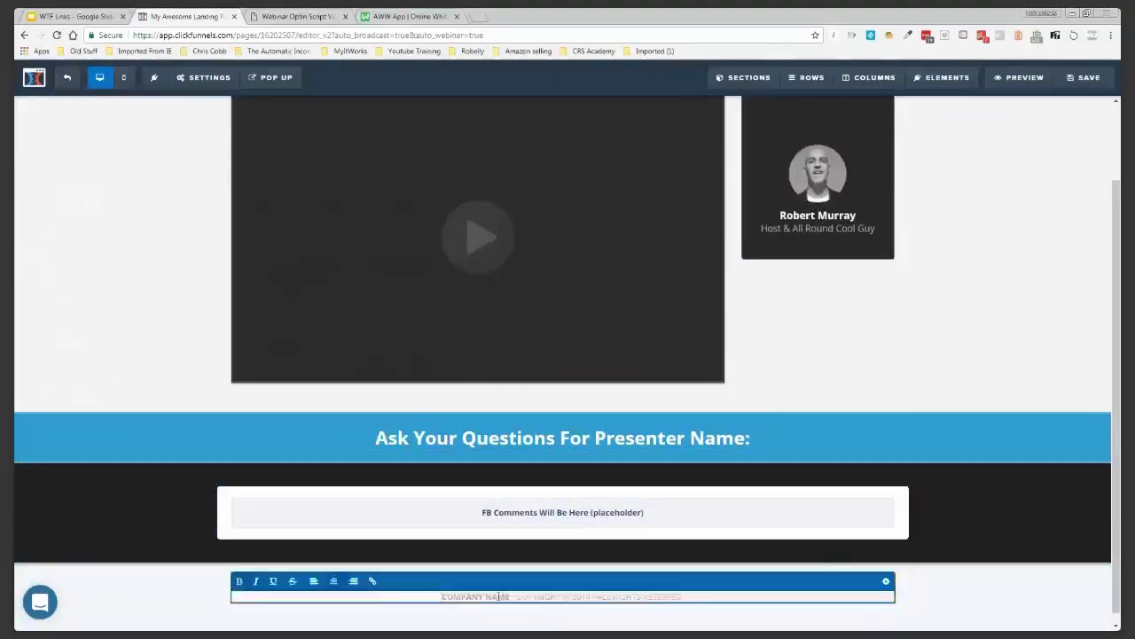
Replace the footer's COMPANY NAME placeholder with 'Funnels Qualified'
double_click(499, 597)
key(BackSpace)
key(BackSpace)
key(BackSpace)
key(BackSpace)
key(BackSpace)
key(BackSpace)
key(BackSpace)
key(BackSpace)
key(BackSpace)
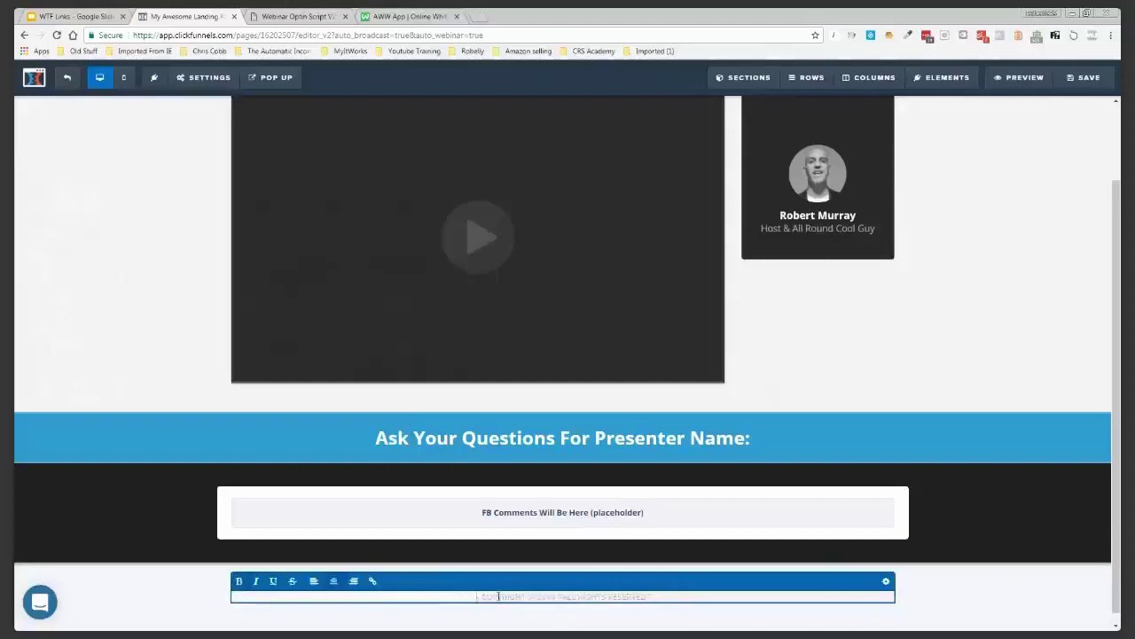
text(Funnels )
text(Online)
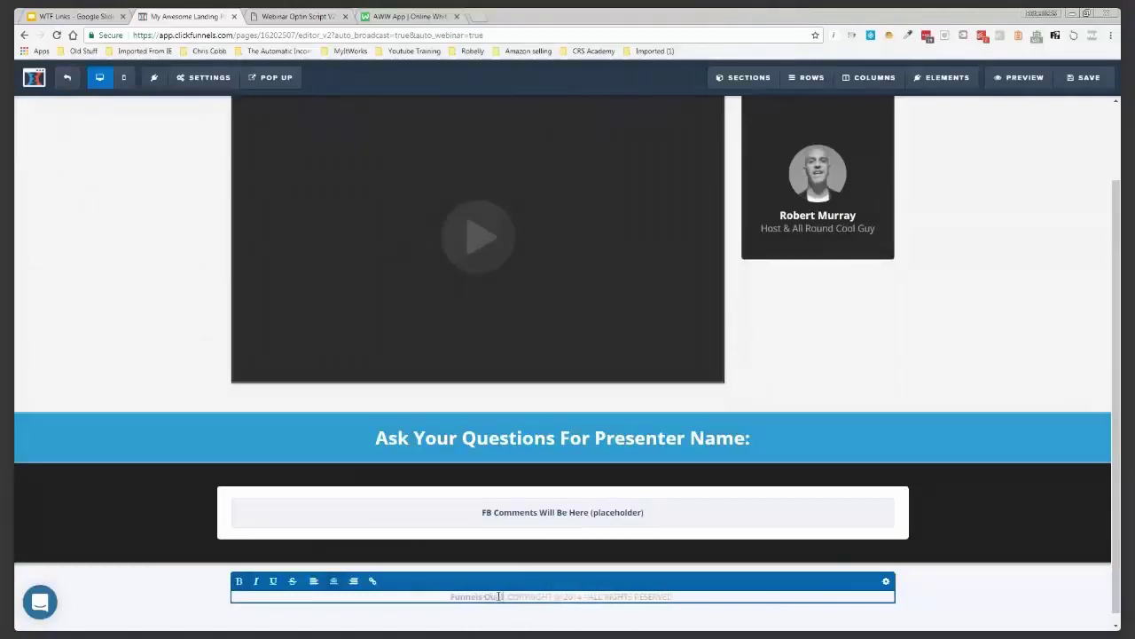
text(d)
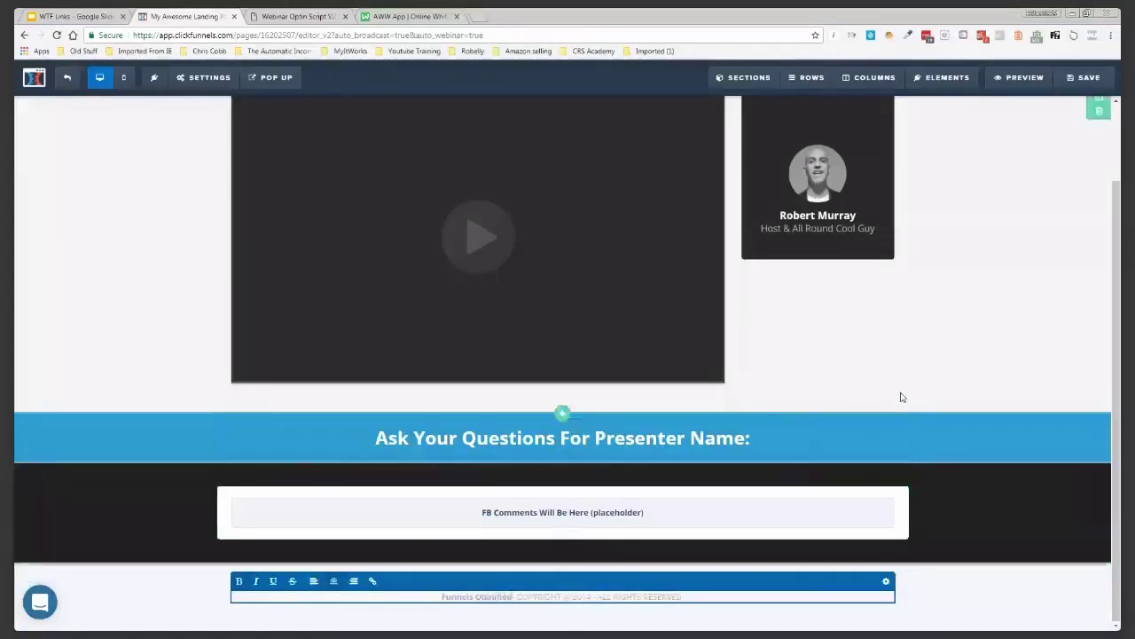
click(874, 373)
scroll(865, 370, up, 1)
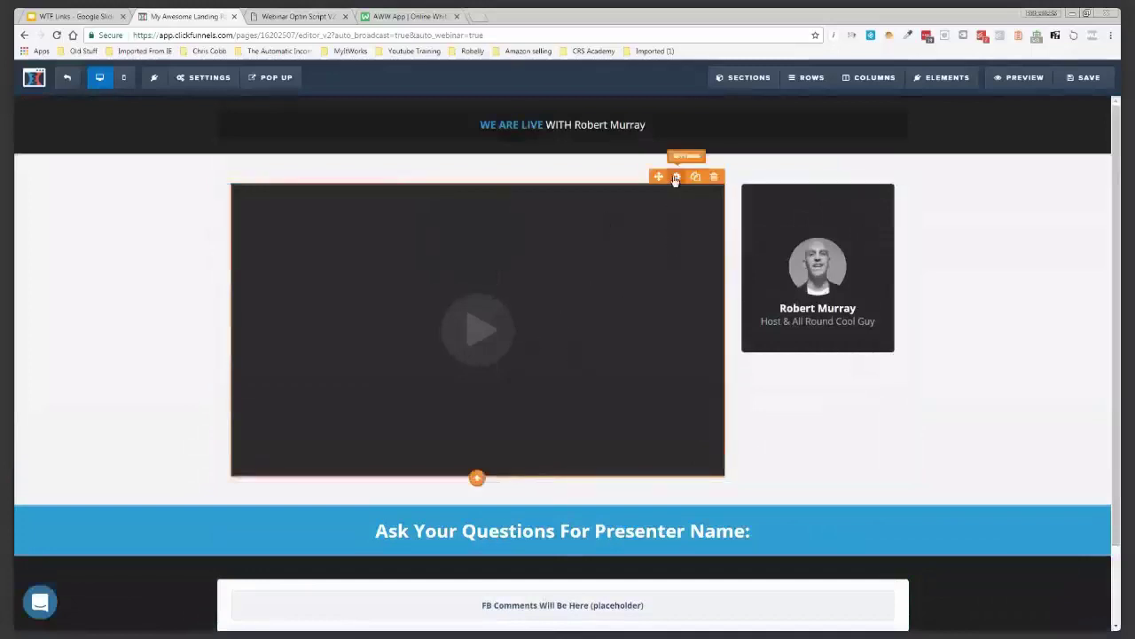
click(675, 178)
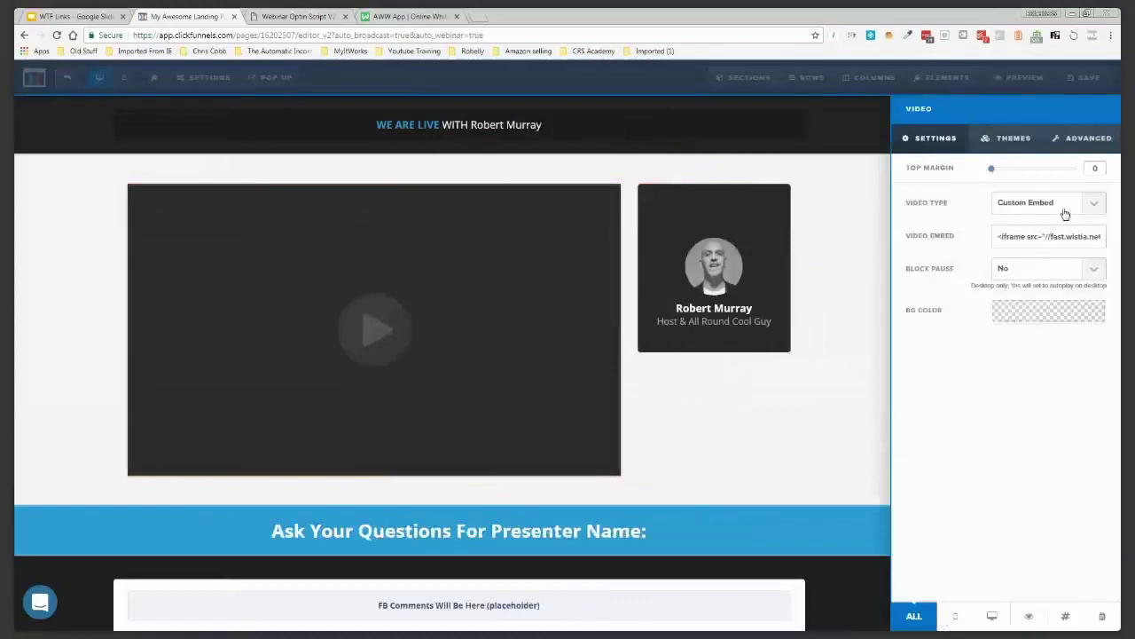
Keep the broadcast video's type as Custom Embed and close its settings
click(1065, 213)
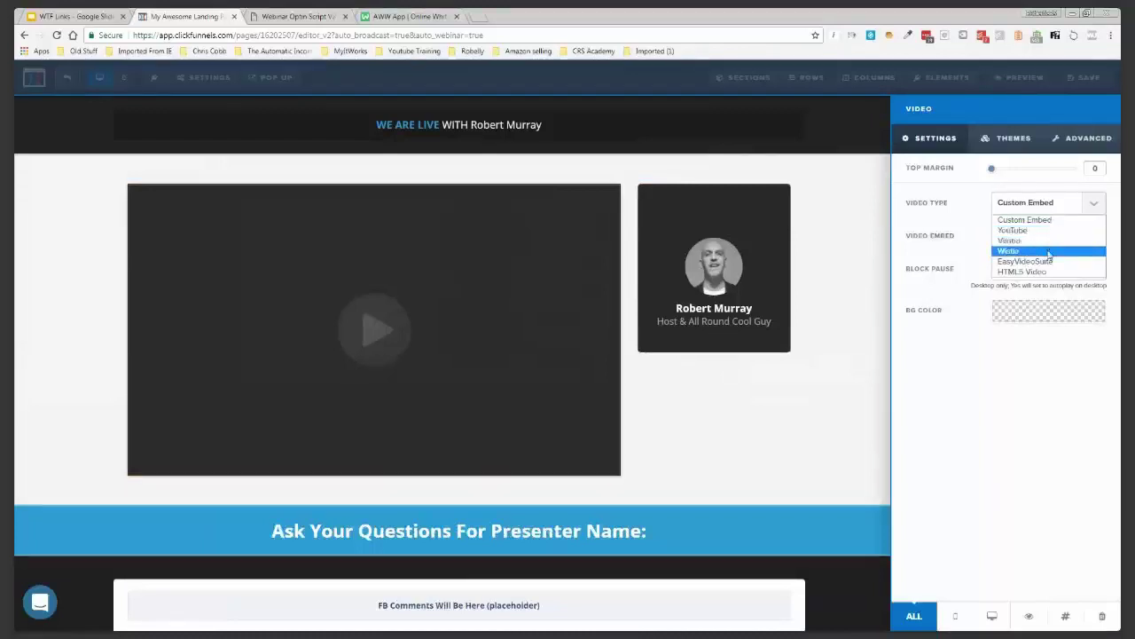
click(875, 319)
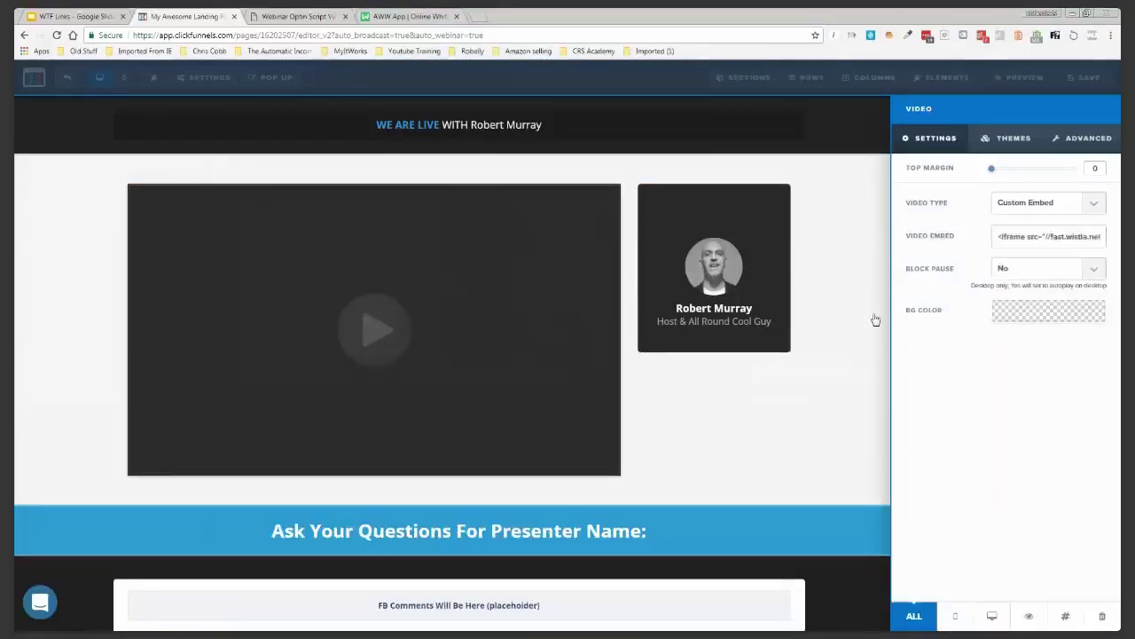
click(648, 235)
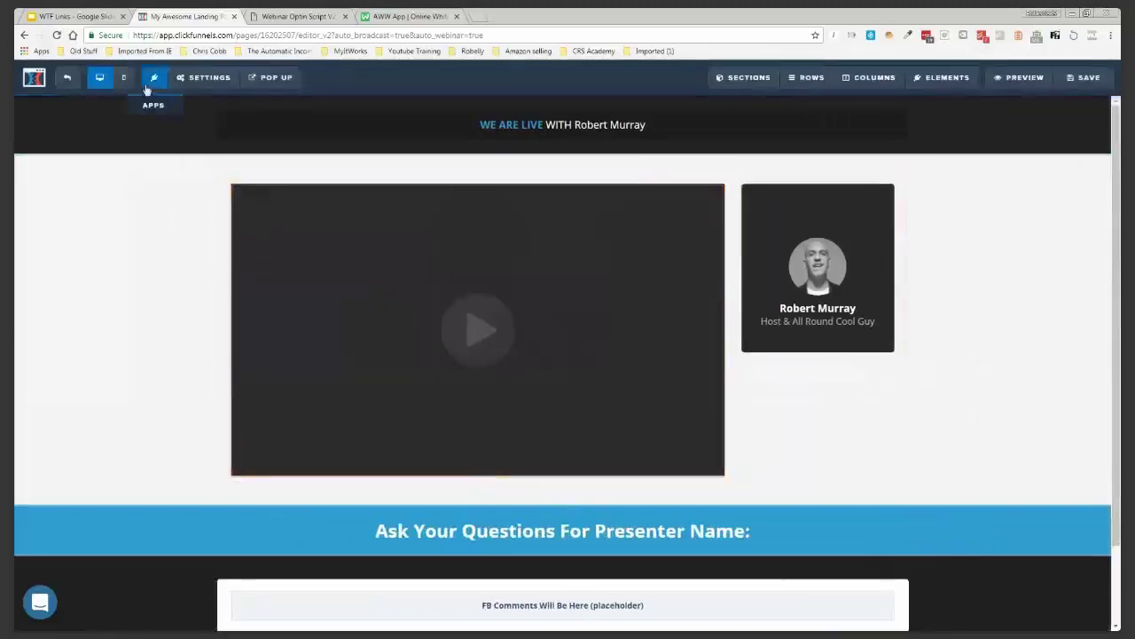
mouse_move(202, 91)
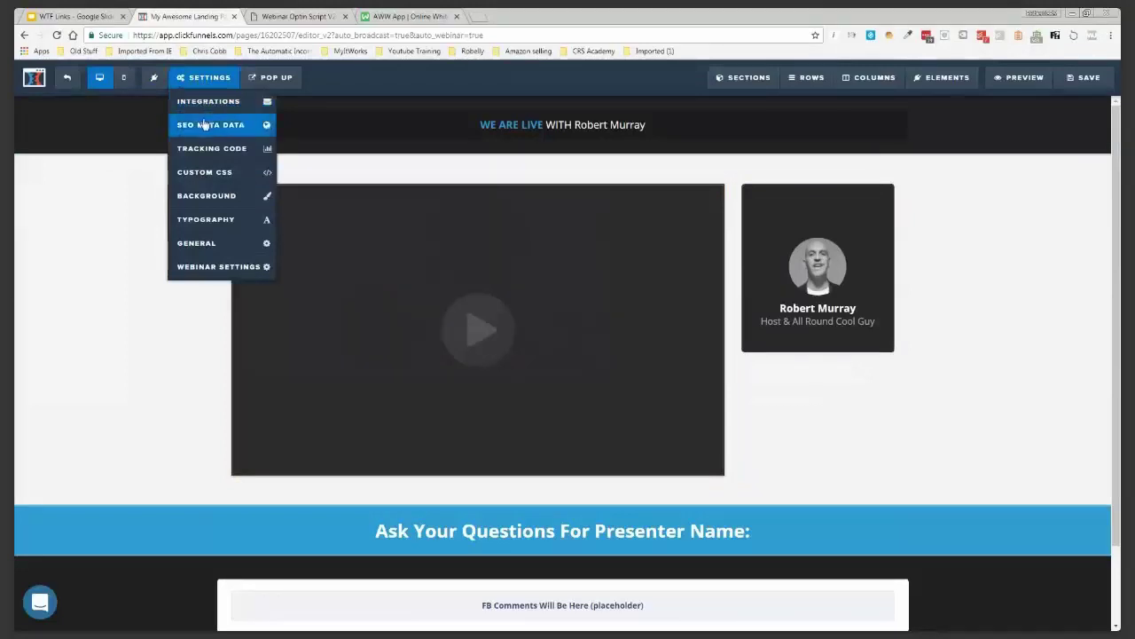
Set the SEO title to 'Broadcast Room' and the description to the How To Get Booked To Speak headline
click(204, 125)
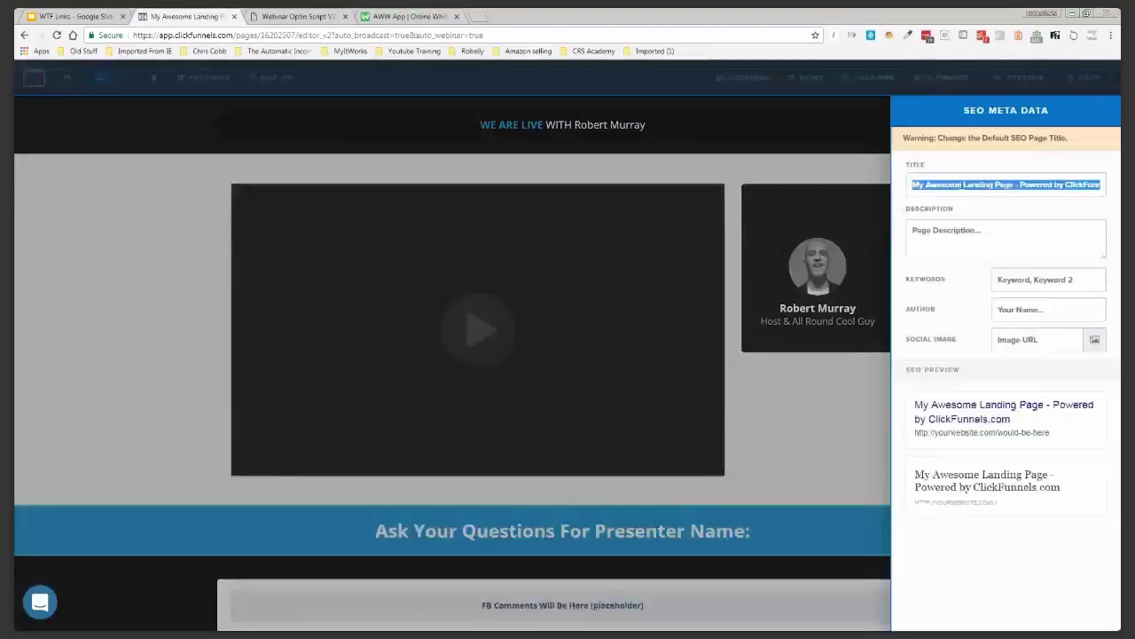
text(Broadcast Room)
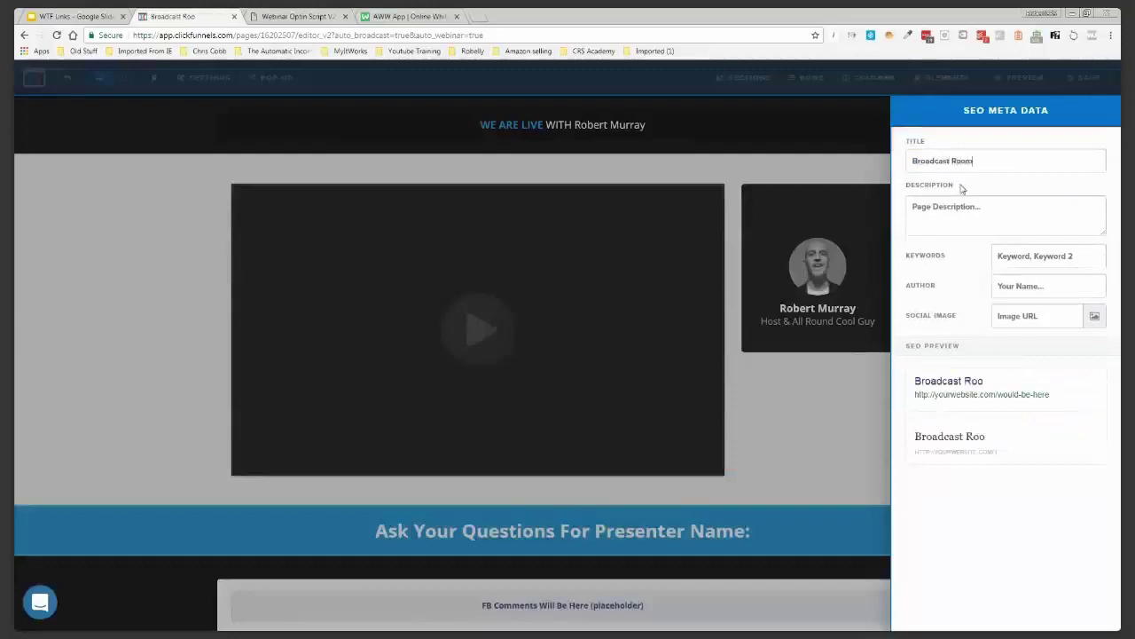
right_click(960, 205)
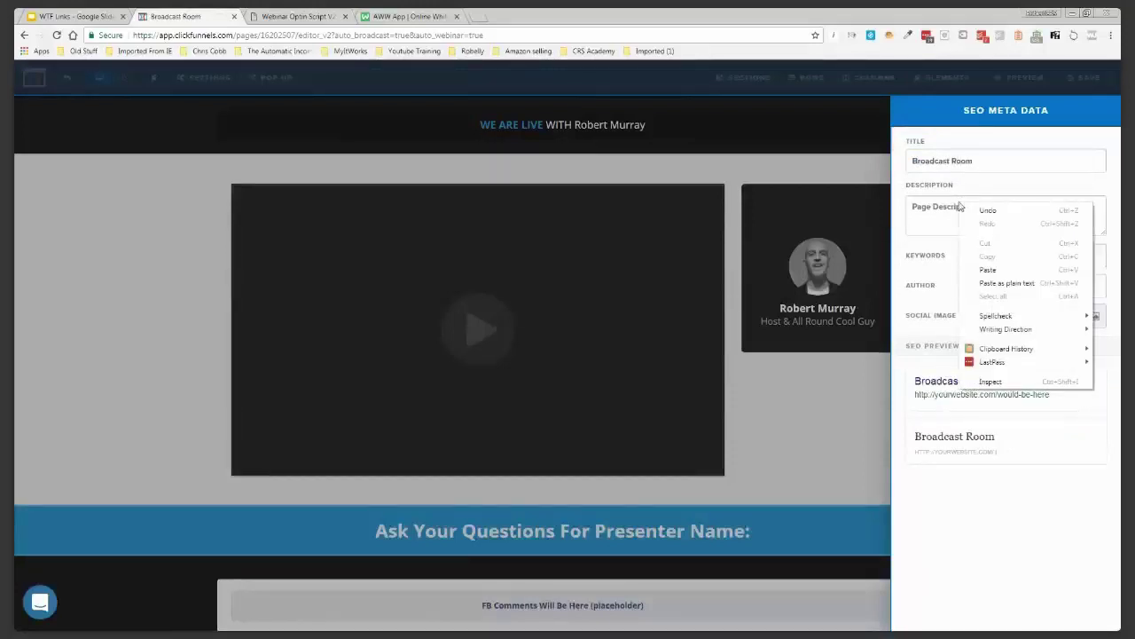
mouse_move(1020, 349)
mouse_move(945, 353)
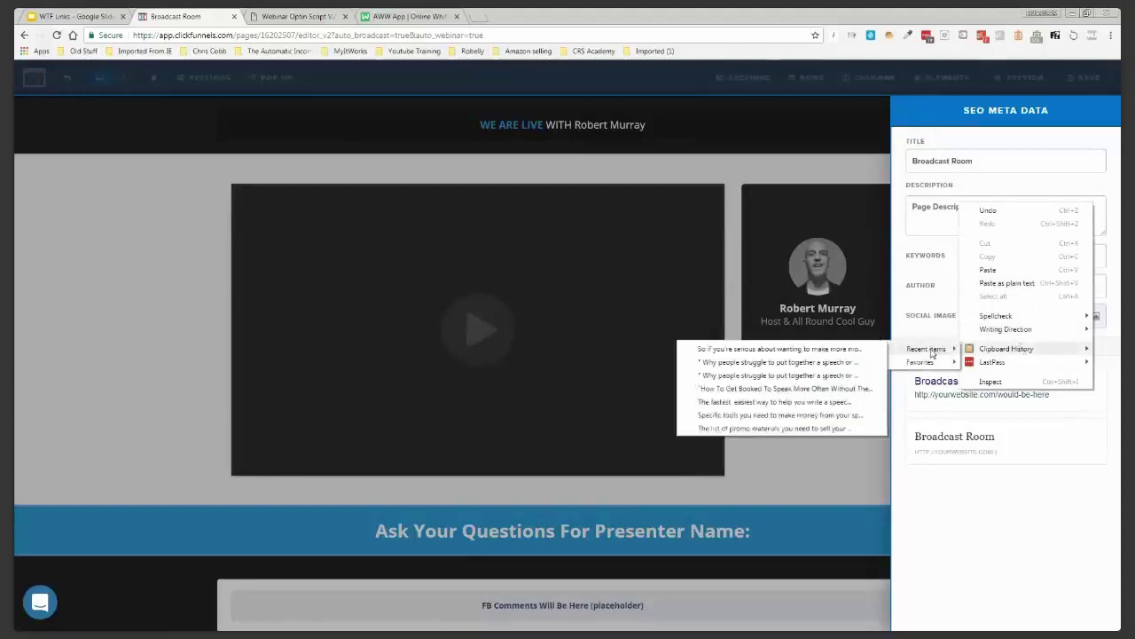
click(823, 390)
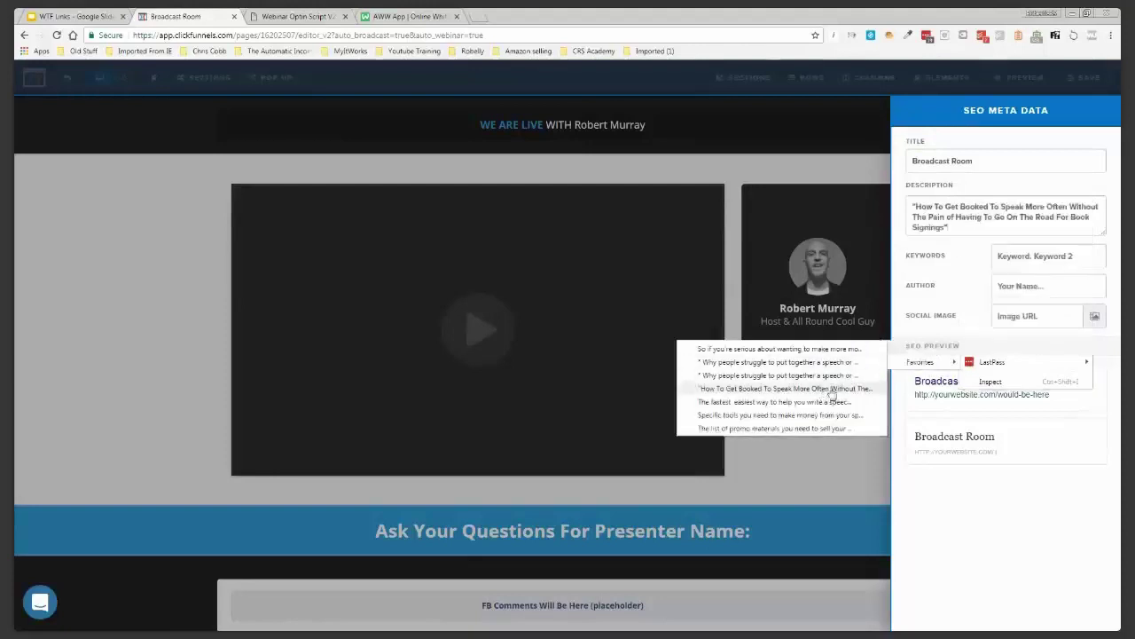
click(853, 174)
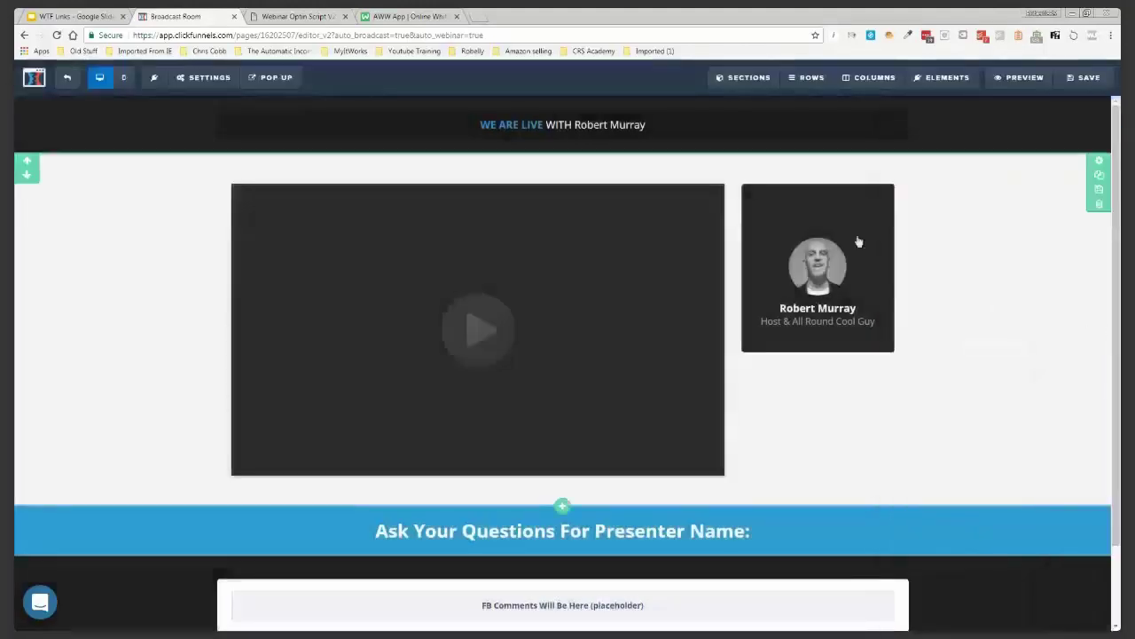
Save the broadcast room page and return to the Speech Webinar funnel overview
scroll(972, 273, down, 1)
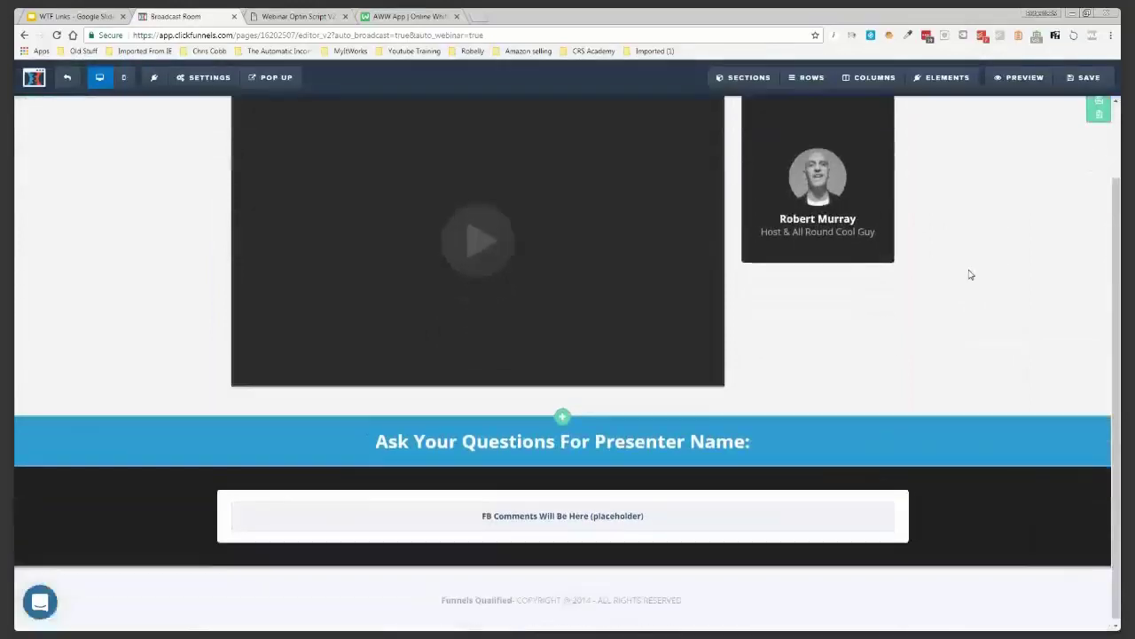
scroll(968, 272, up, 1)
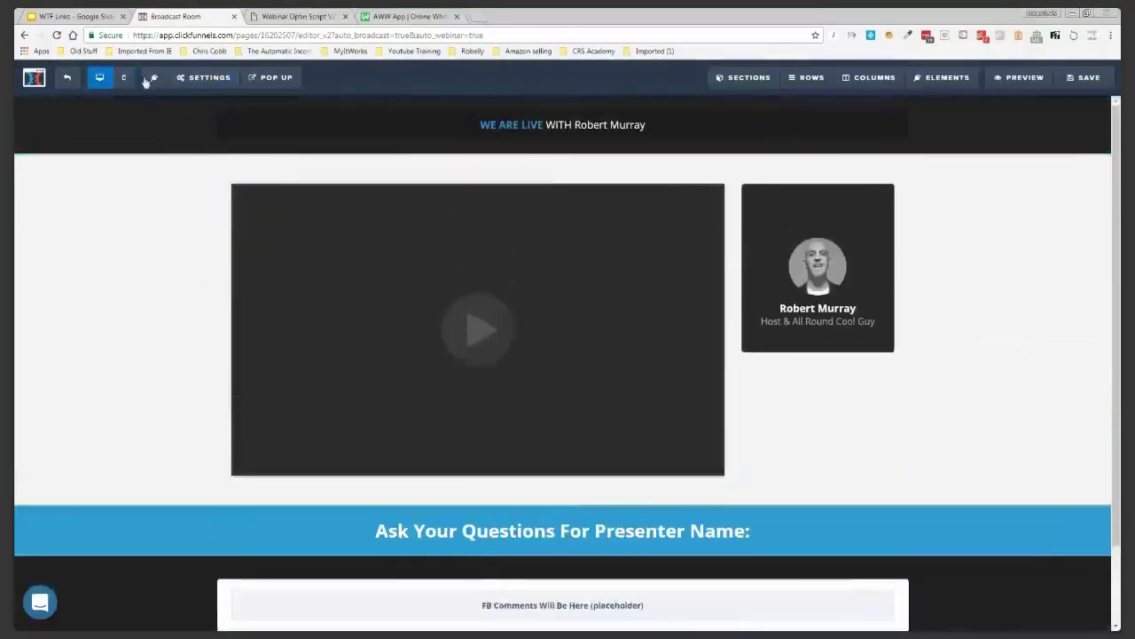
click(1085, 77)
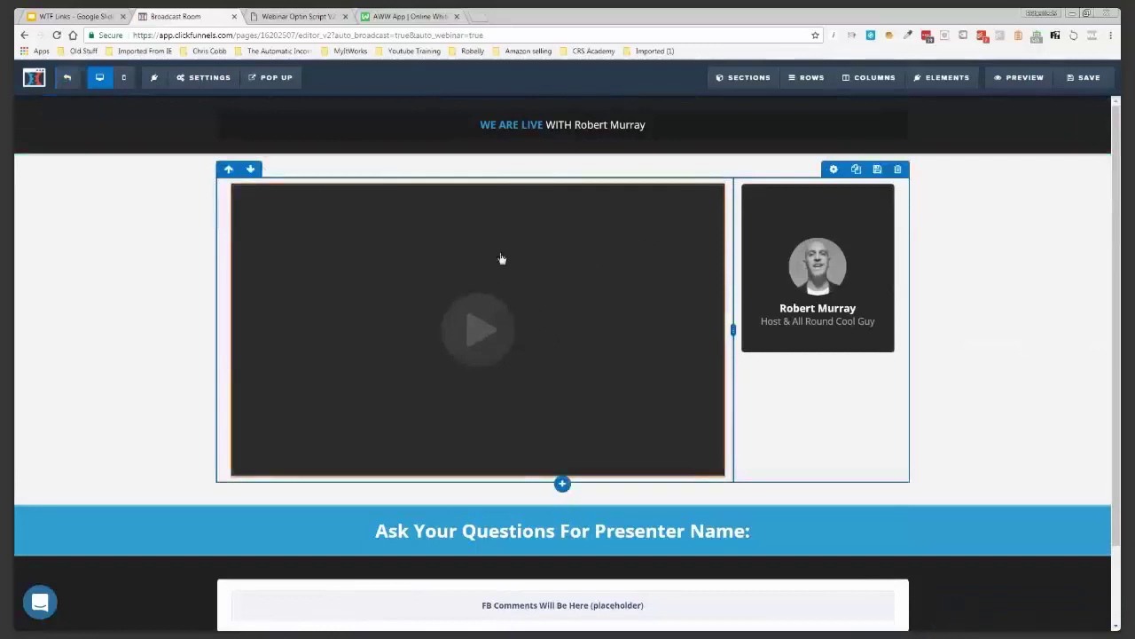
click(67, 81)
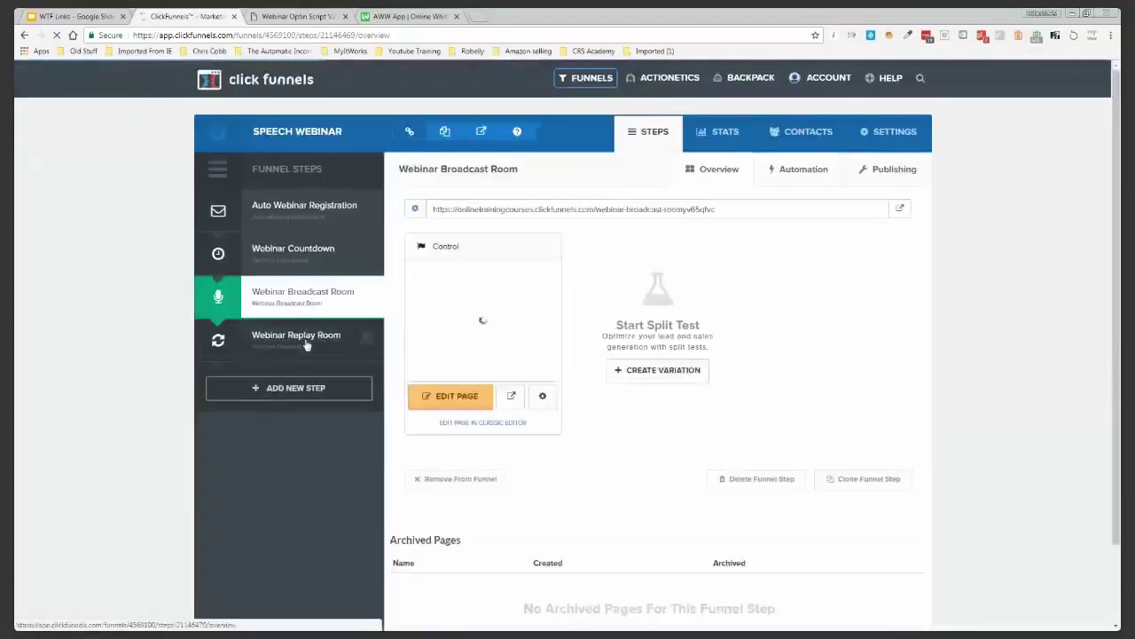
Edit the Webinar Replay Room step's page and bring up its Replay Area section settings
click(306, 345)
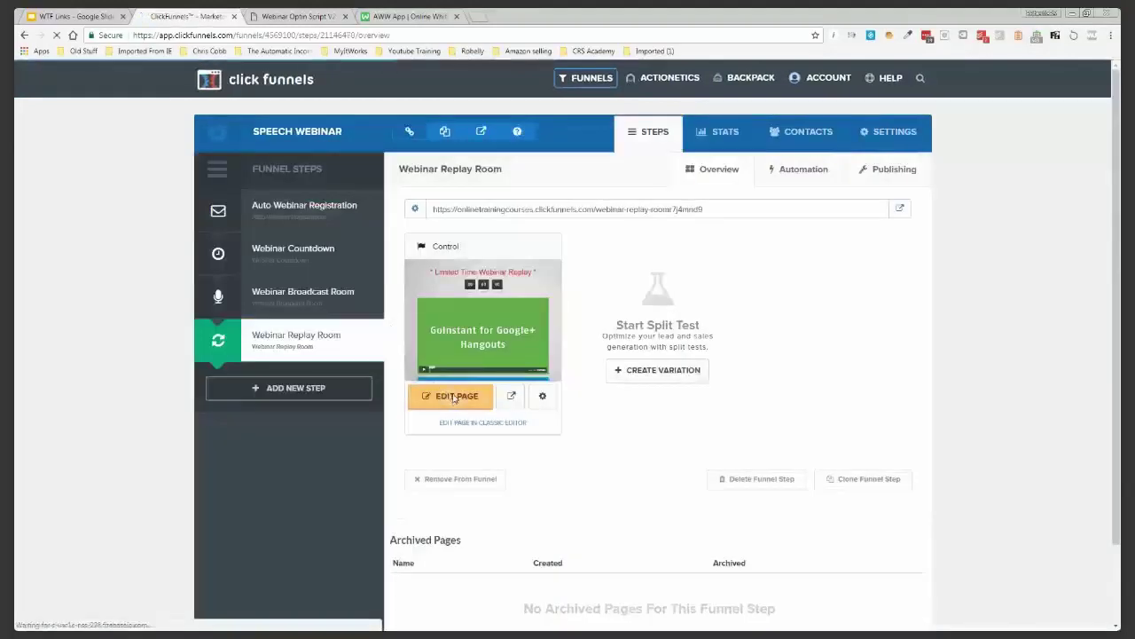
click(454, 397)
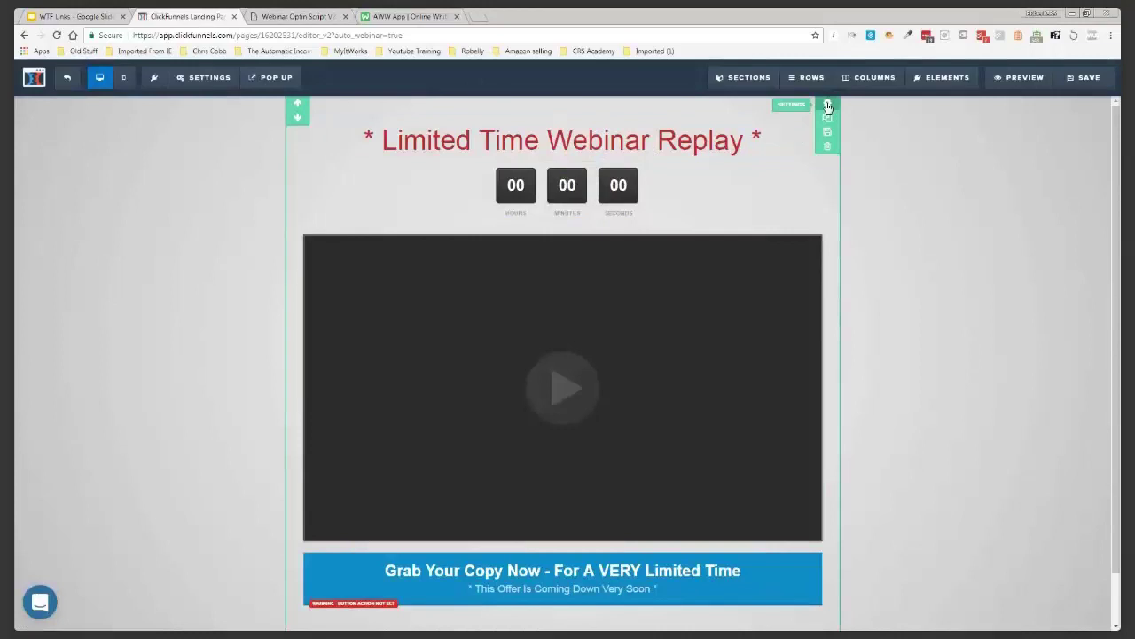
click(827, 106)
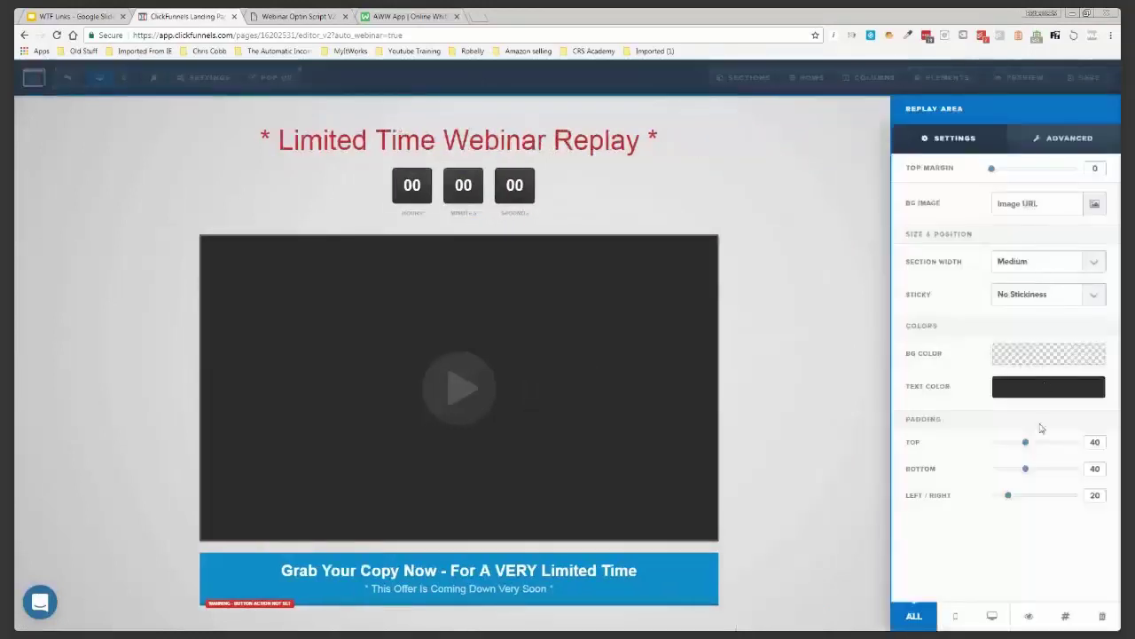
Set the replay page's top section Padding Top to 0 and review the countdown timer settings
drag(1024, 442, 994, 475)
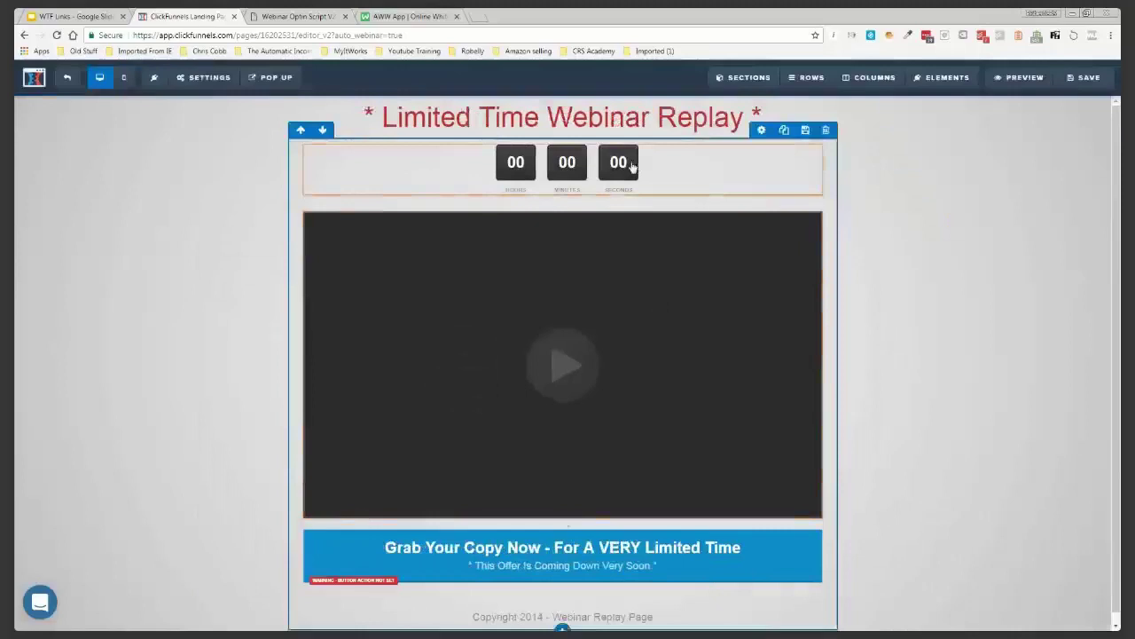
click(630, 167)
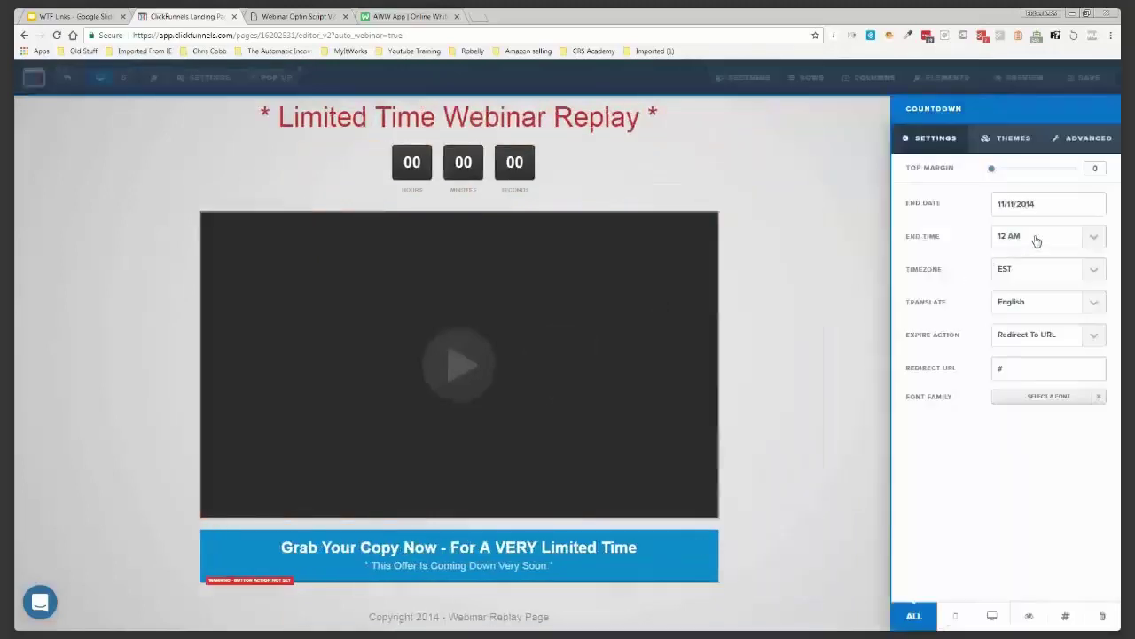
click(803, 229)
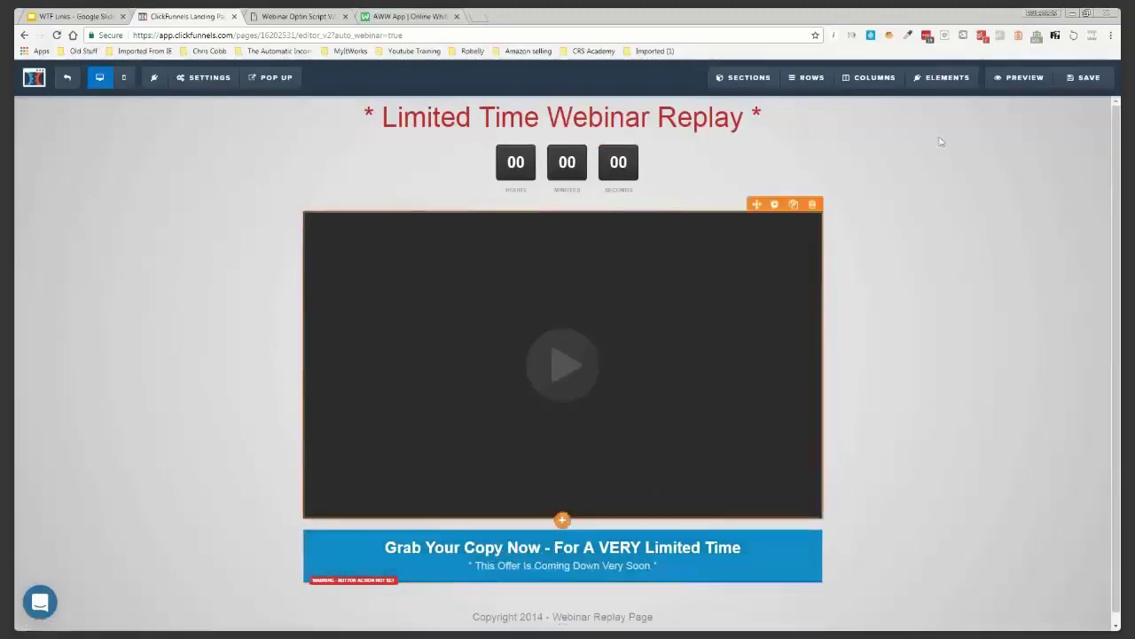
Bring up the replay page's SEO Meta Data settings showing the default title
click(252, 78)
click(199, 78)
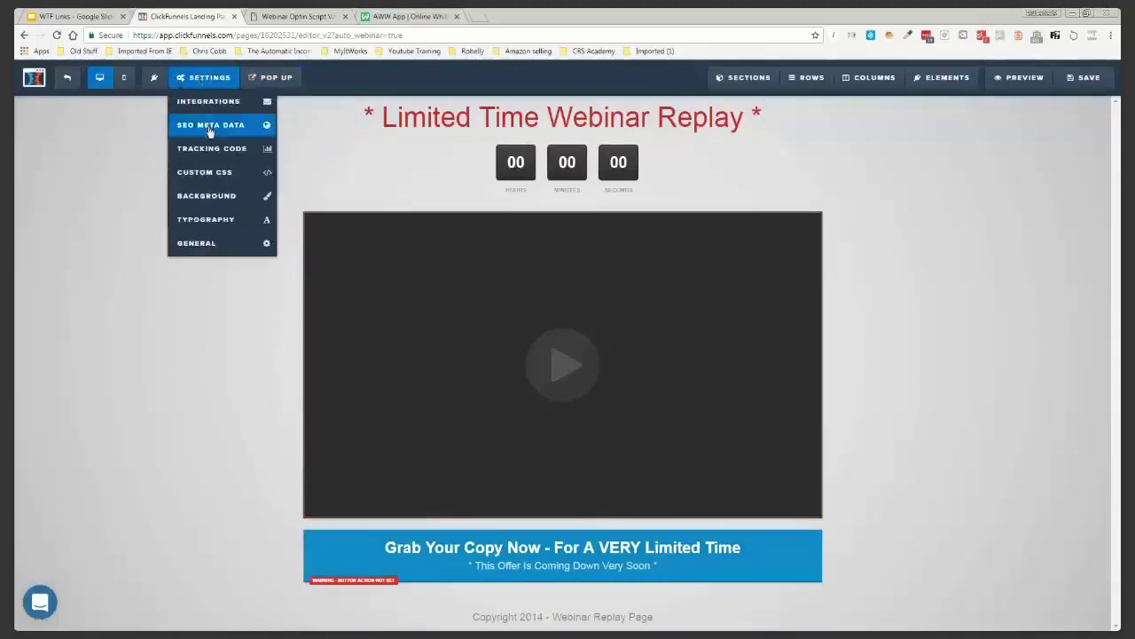
click(210, 127)
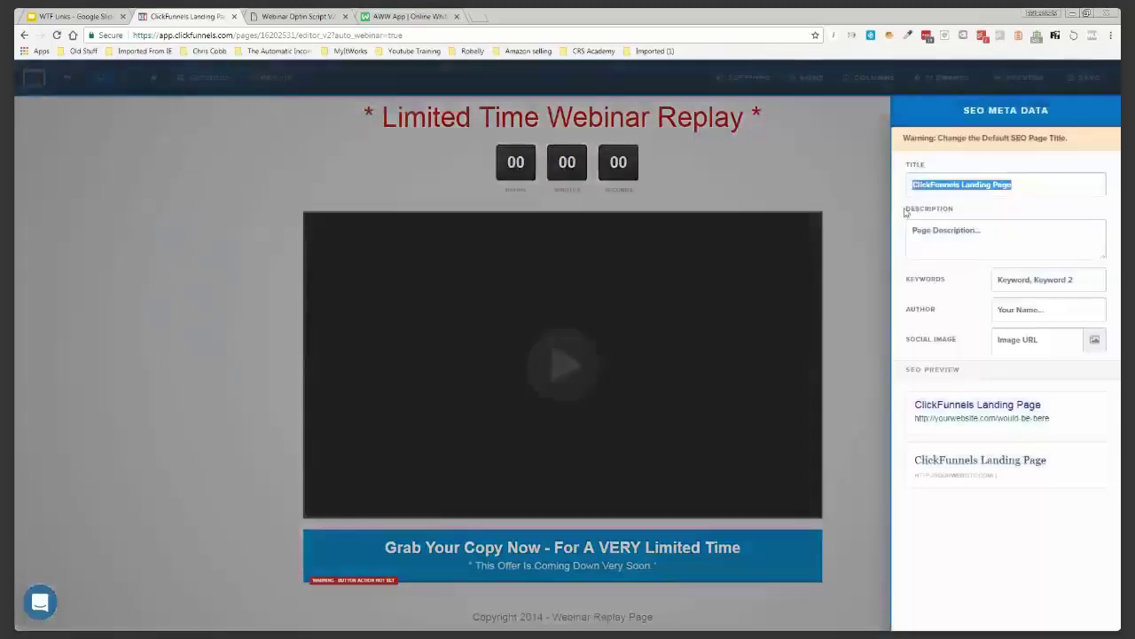
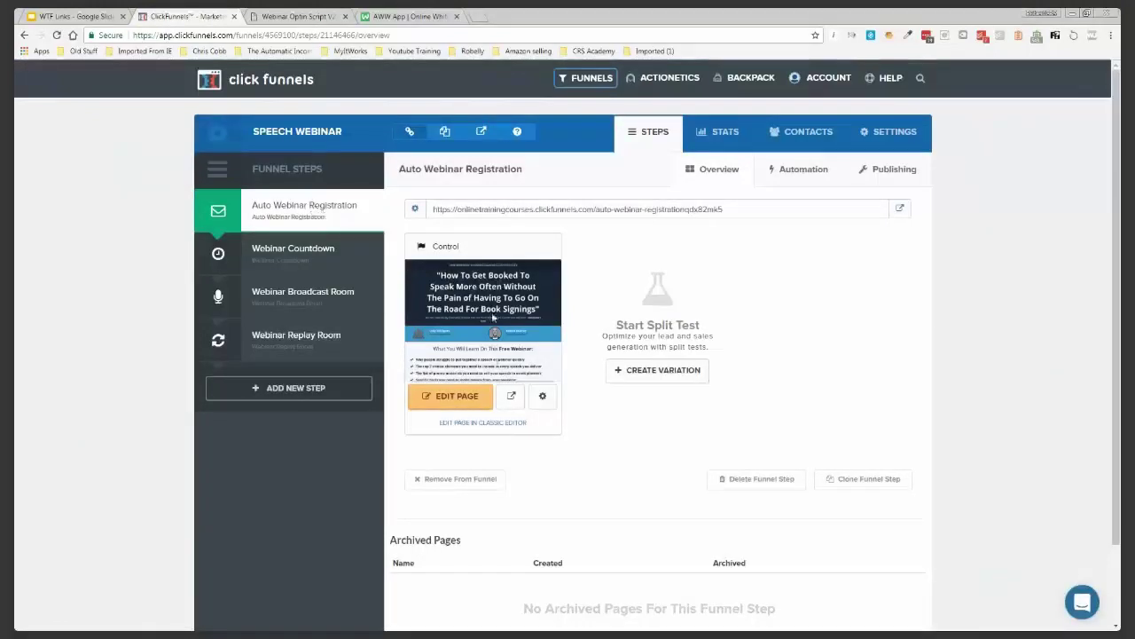
View the Auto Webinar Registration step overview with its 'How To Get Booked To Speak More Often…' page
mouse_move(376, 219)
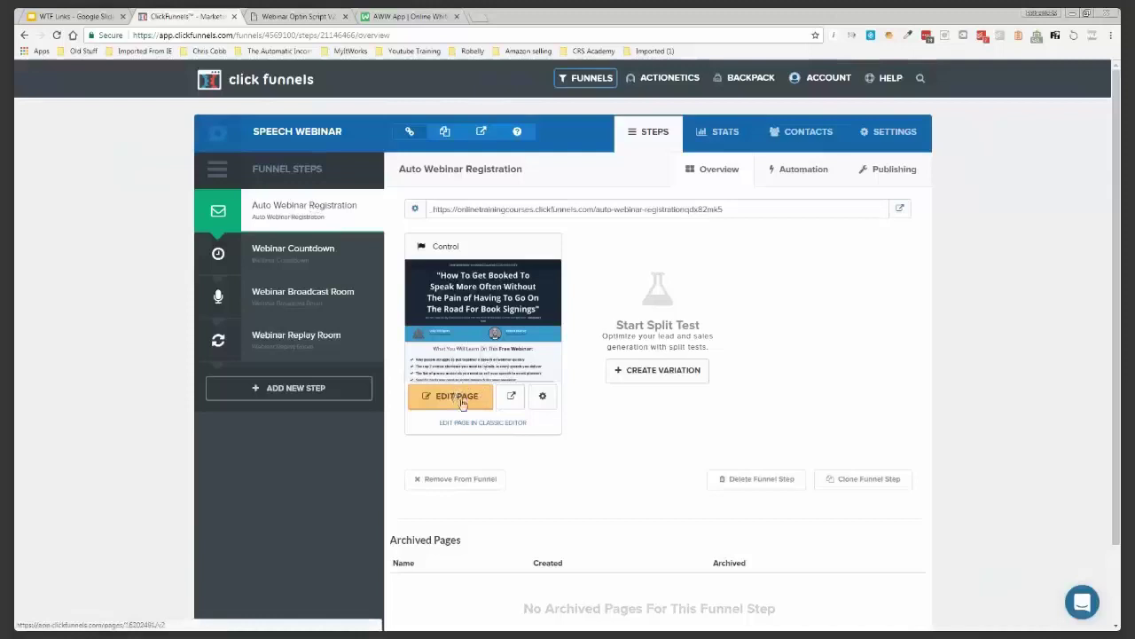
List the registration step's pre-built emails for everyone, missed webinar, left early and saw offer
click(801, 172)
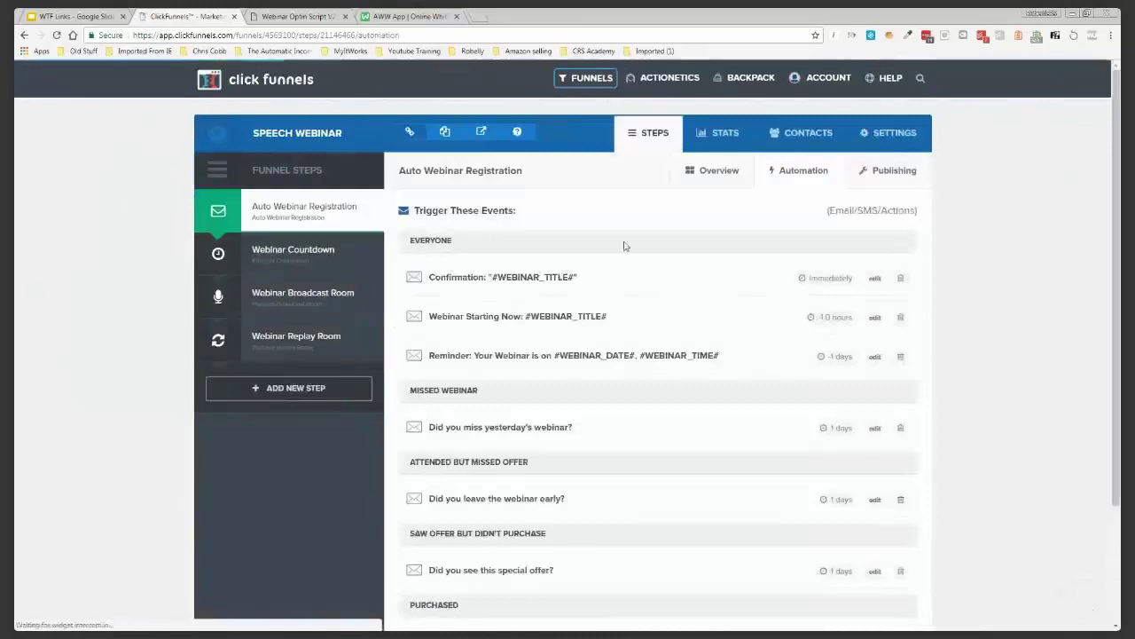
scroll(683, 235, down, 2)
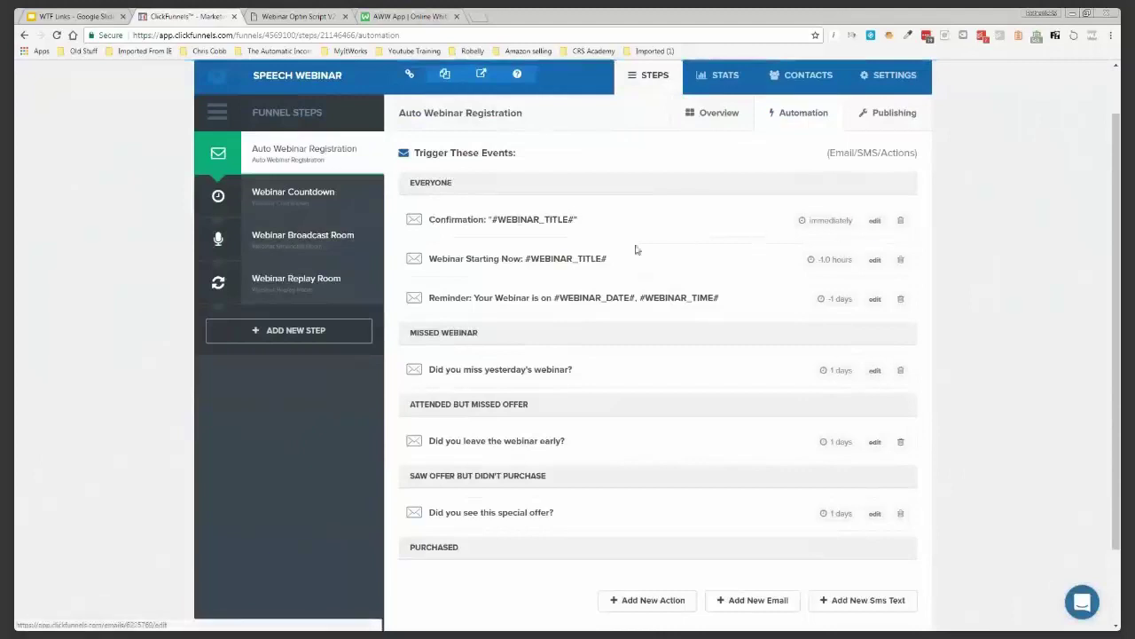
scroll(401, 202, down, 2)
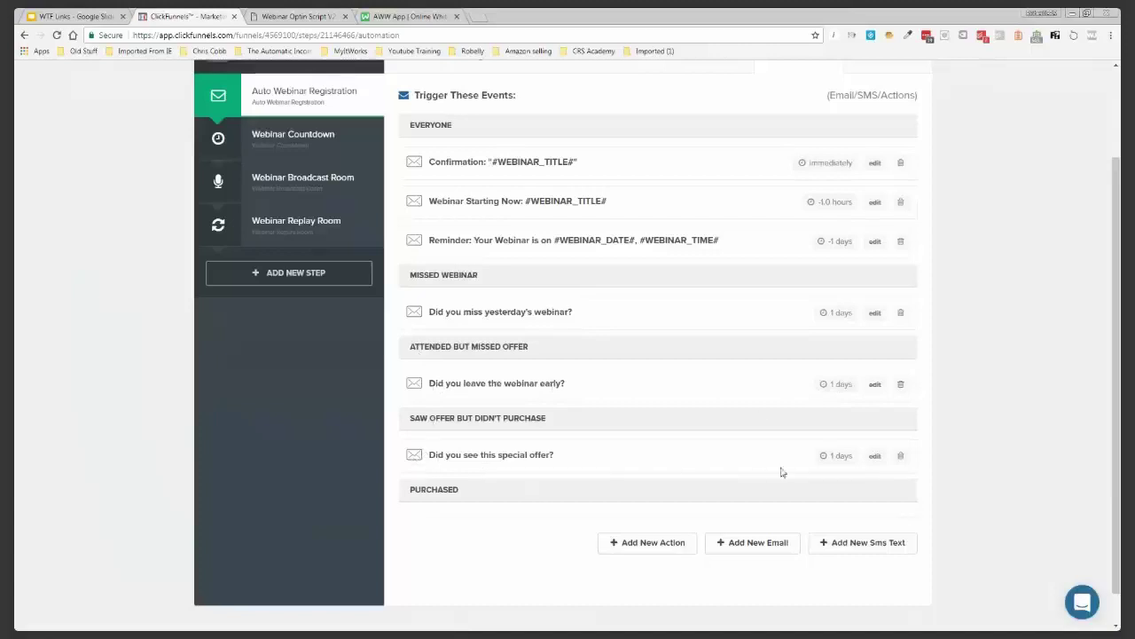
Open the Confirmation email and set its sender name to Funnels Qualified
click(876, 163)
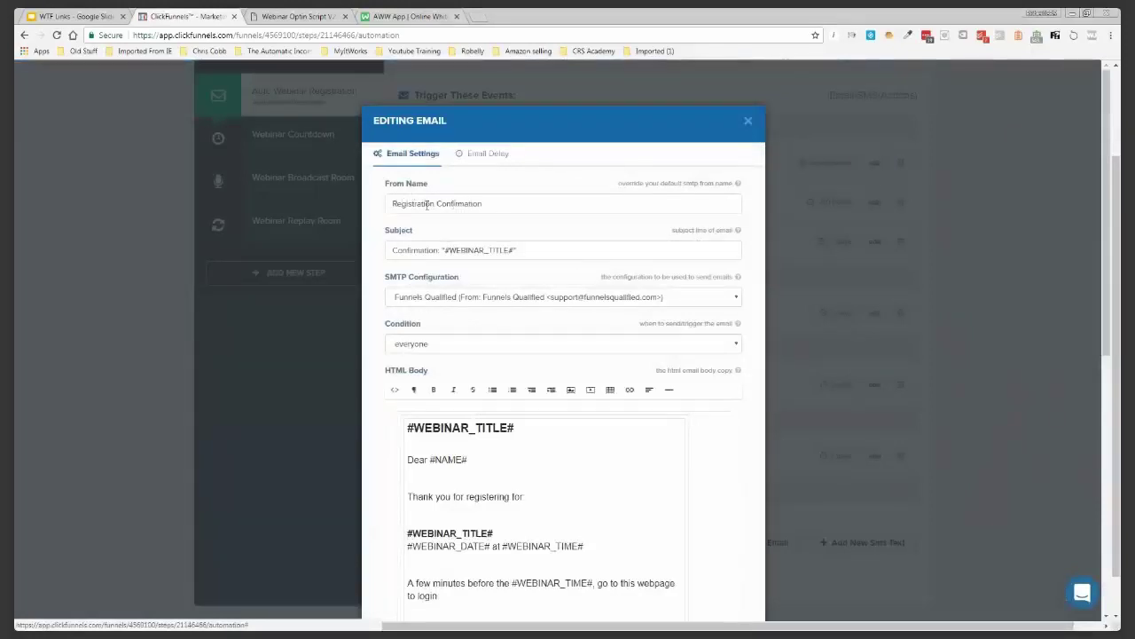
triple_click(427, 205)
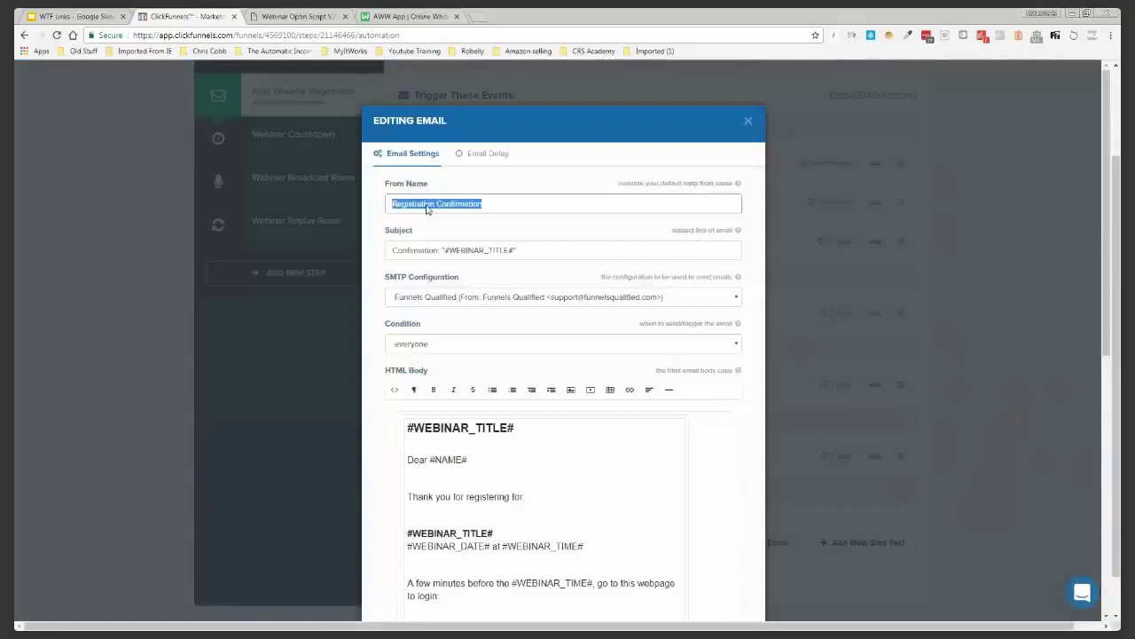
text(F)
click(424, 220)
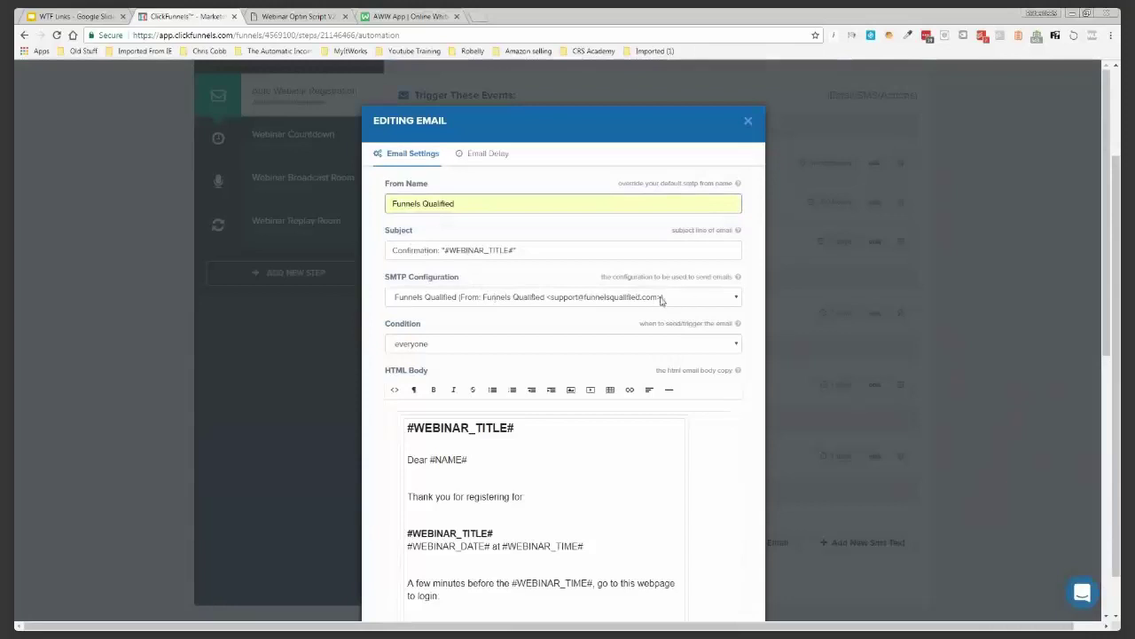
Select the webinar date and time line in the email body and clear the selection
scroll(379, 303, down, 1)
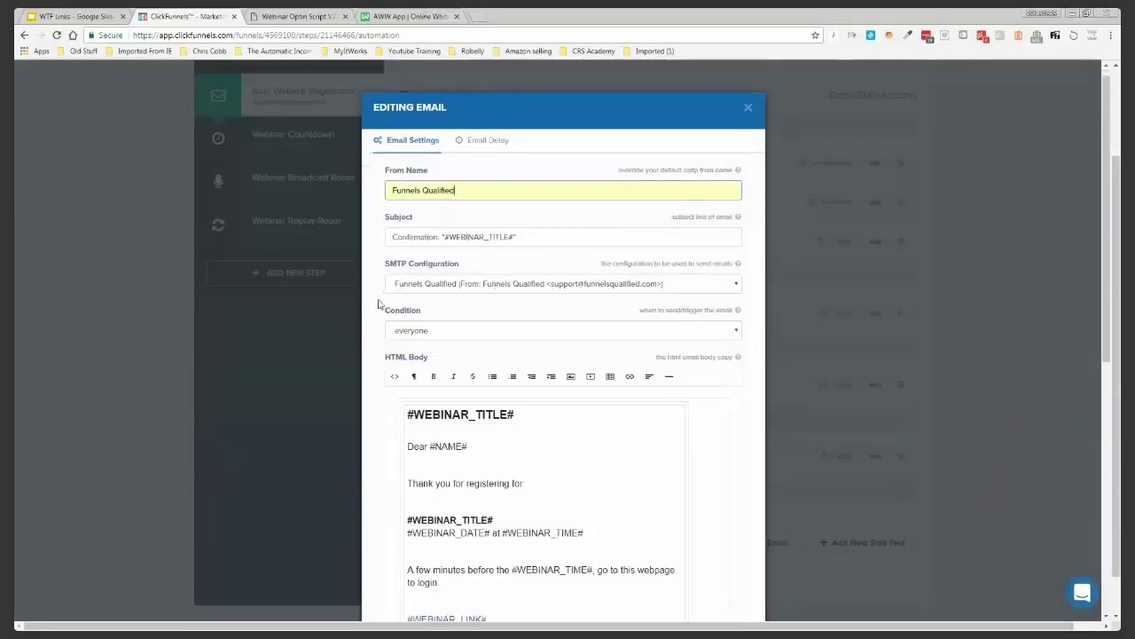
scroll(378, 304, down, 3)
scroll(379, 304, down, 2)
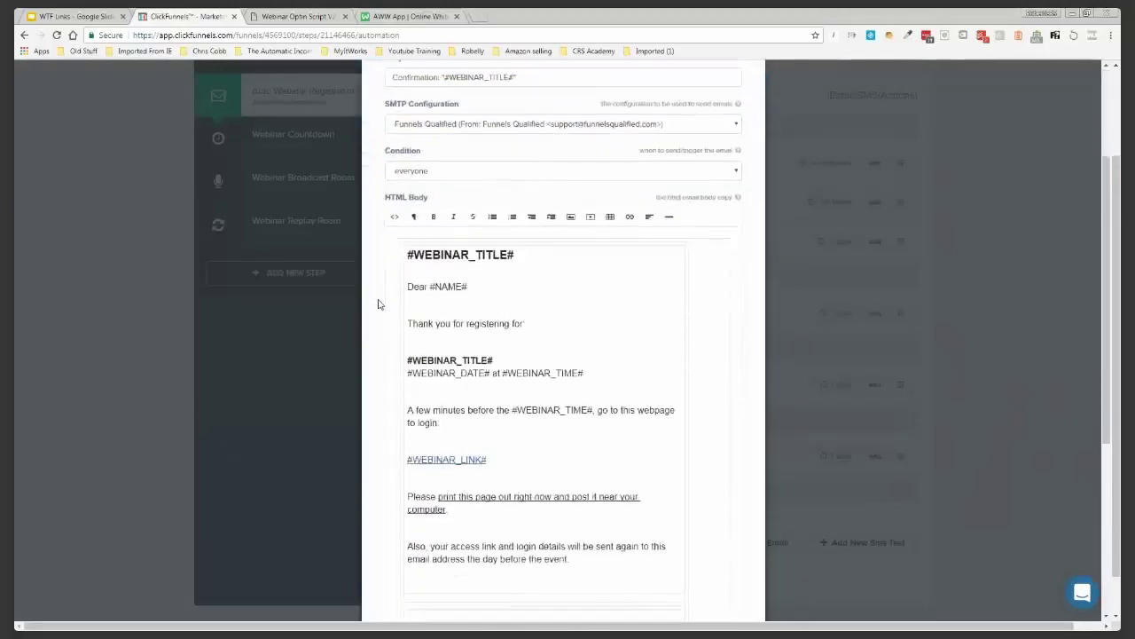
scroll(379, 303, down, 2)
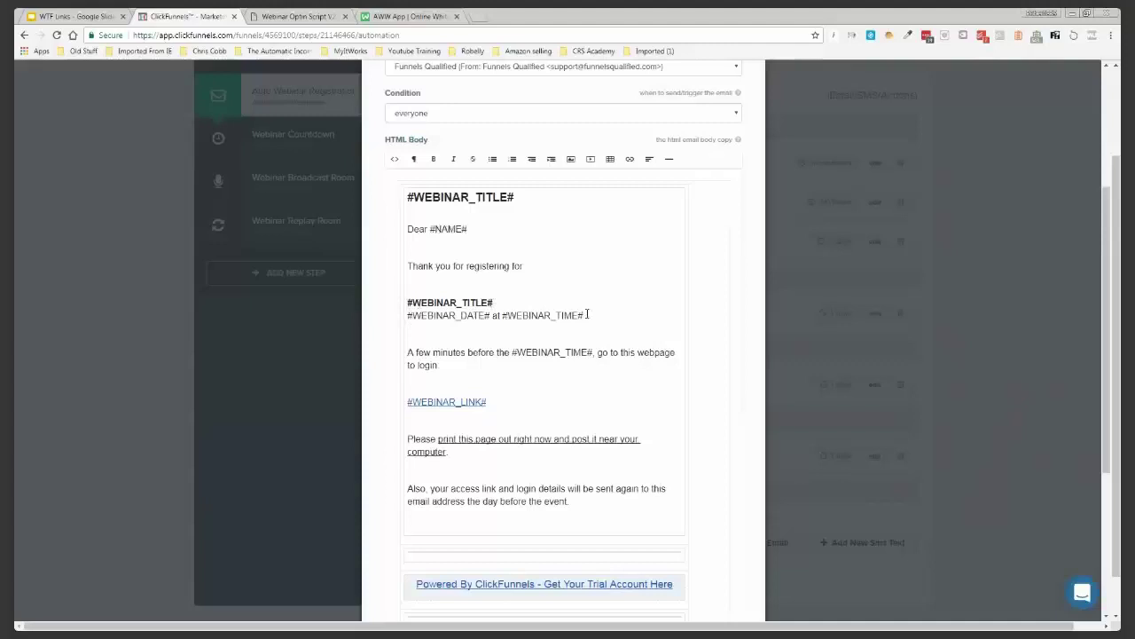
drag(582, 315, 423, 314)
click(415, 317)
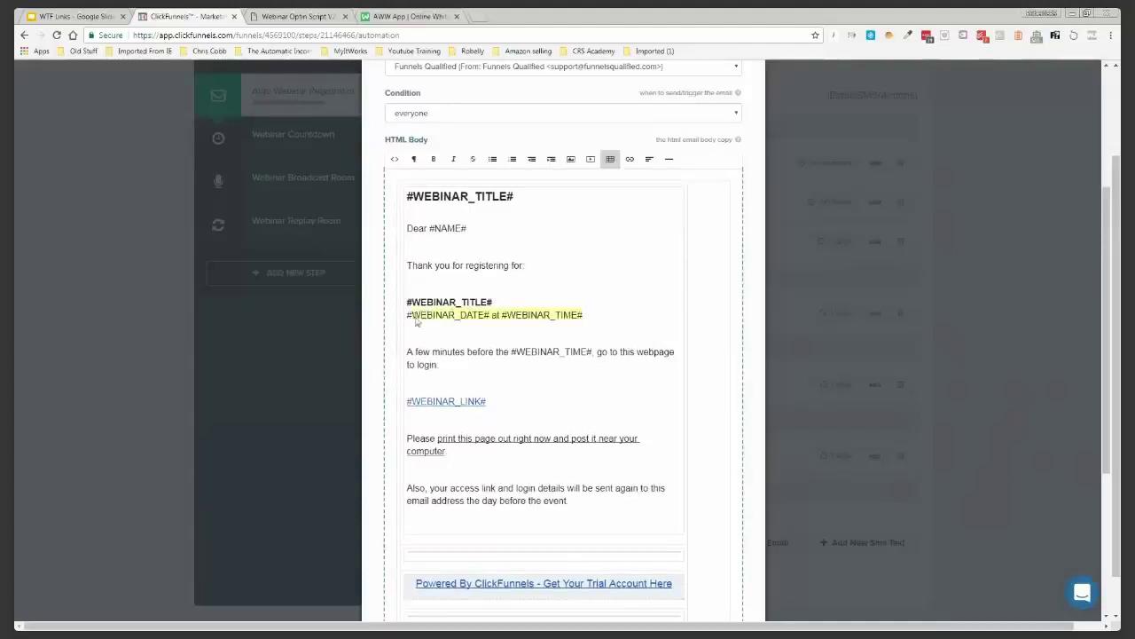
Close the email with 'See you there' followed by a bold signature name
scroll(443, 317, down, 1)
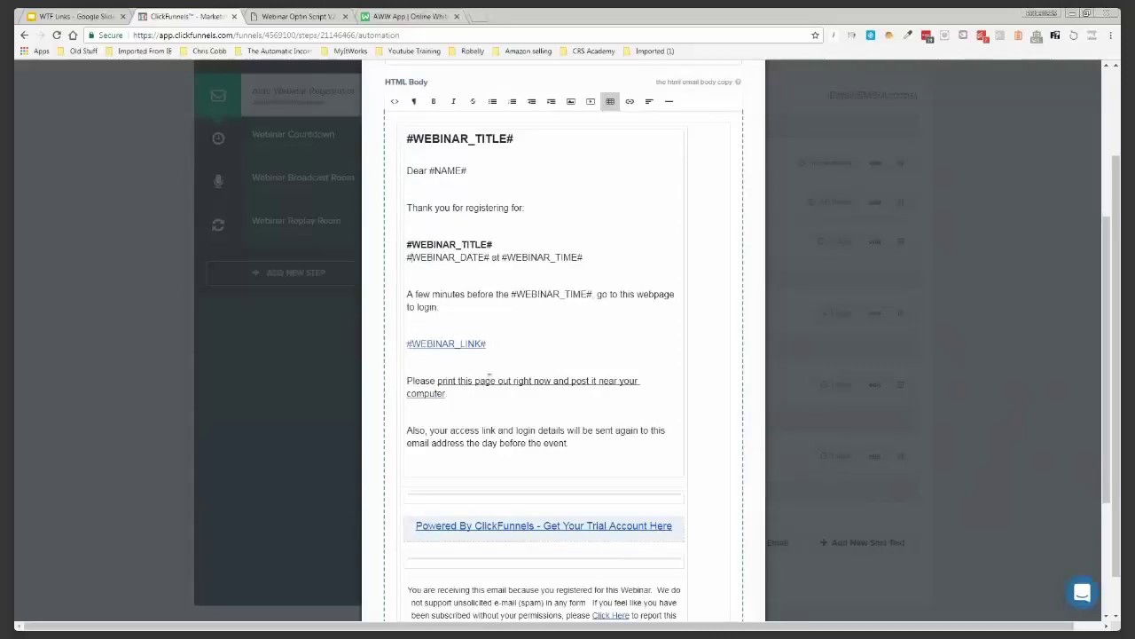
scroll(593, 400, down, 1)
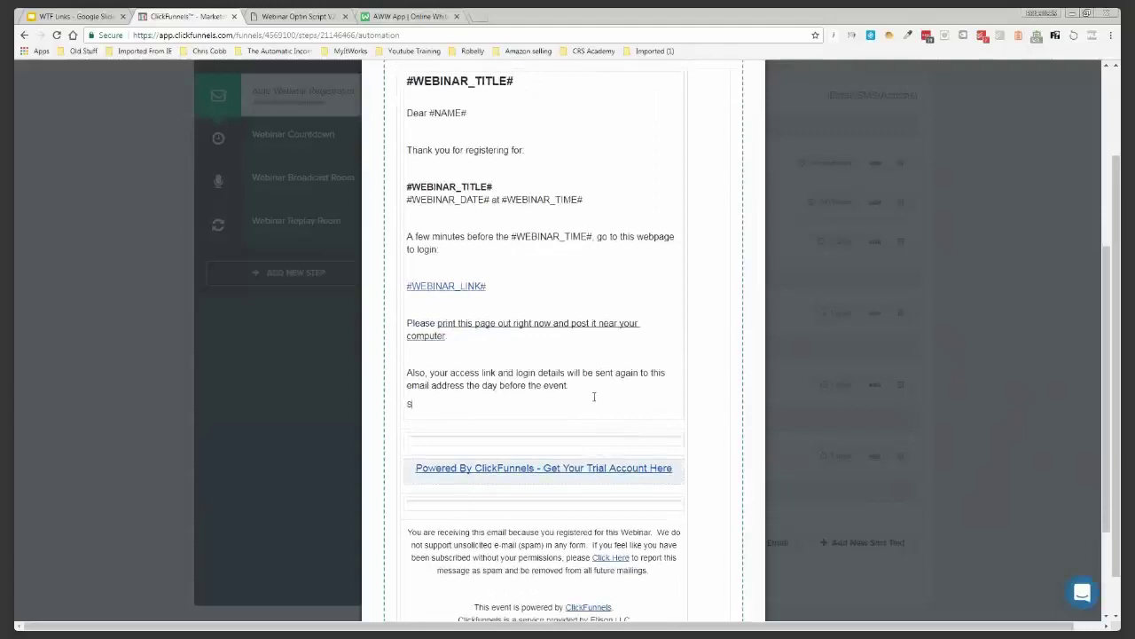
text(you there)
key(Return)
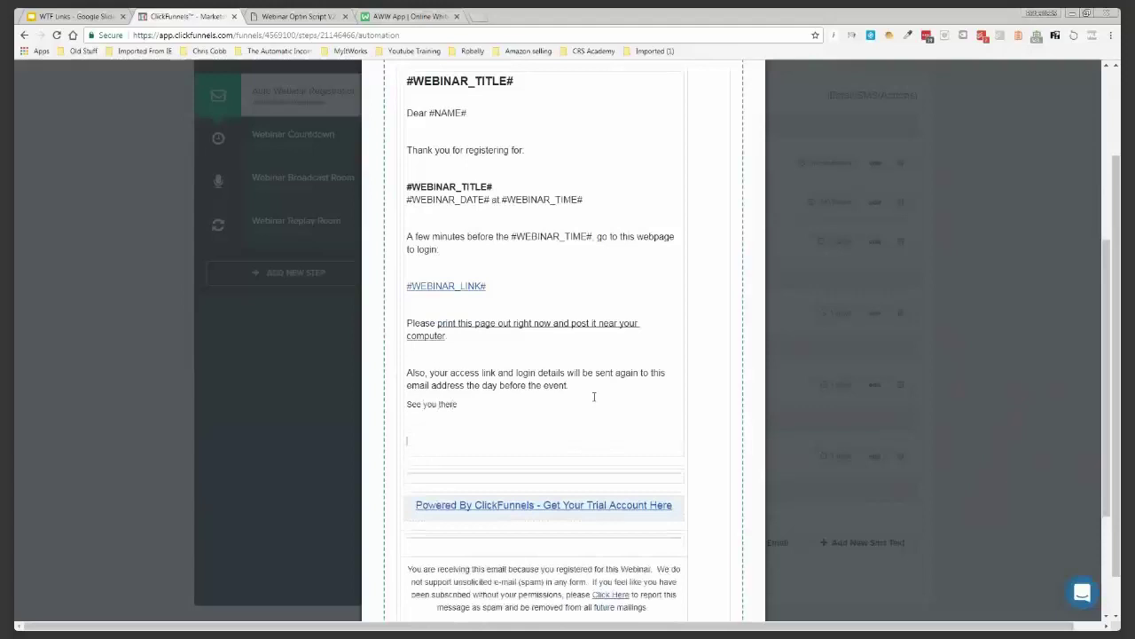
text(Robert Murray)
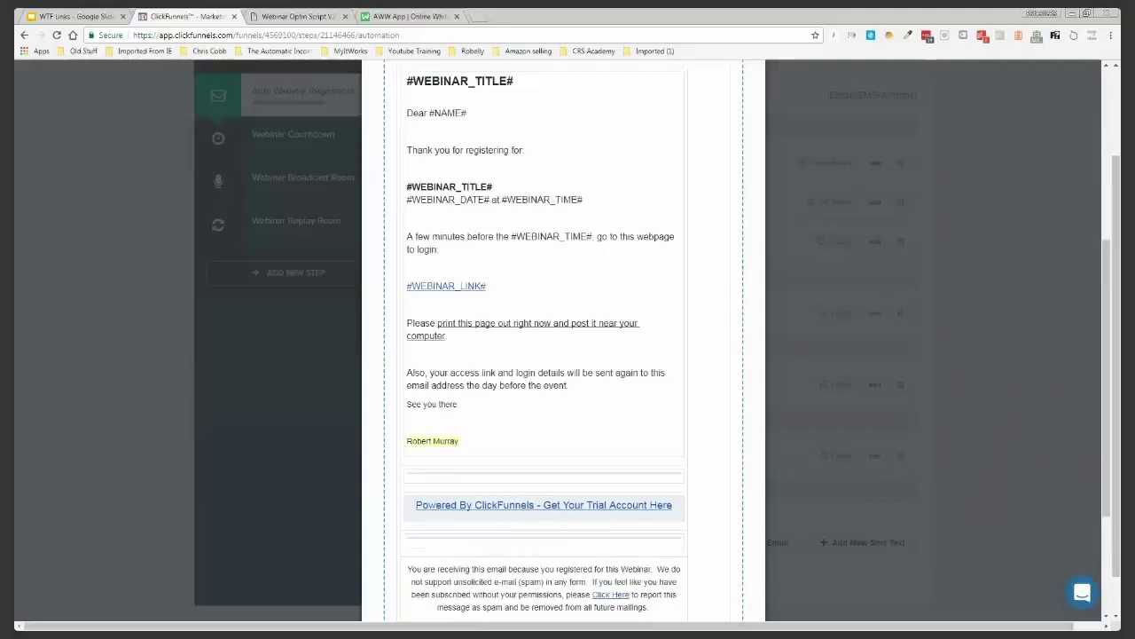
scroll(567, 337, up, 3)
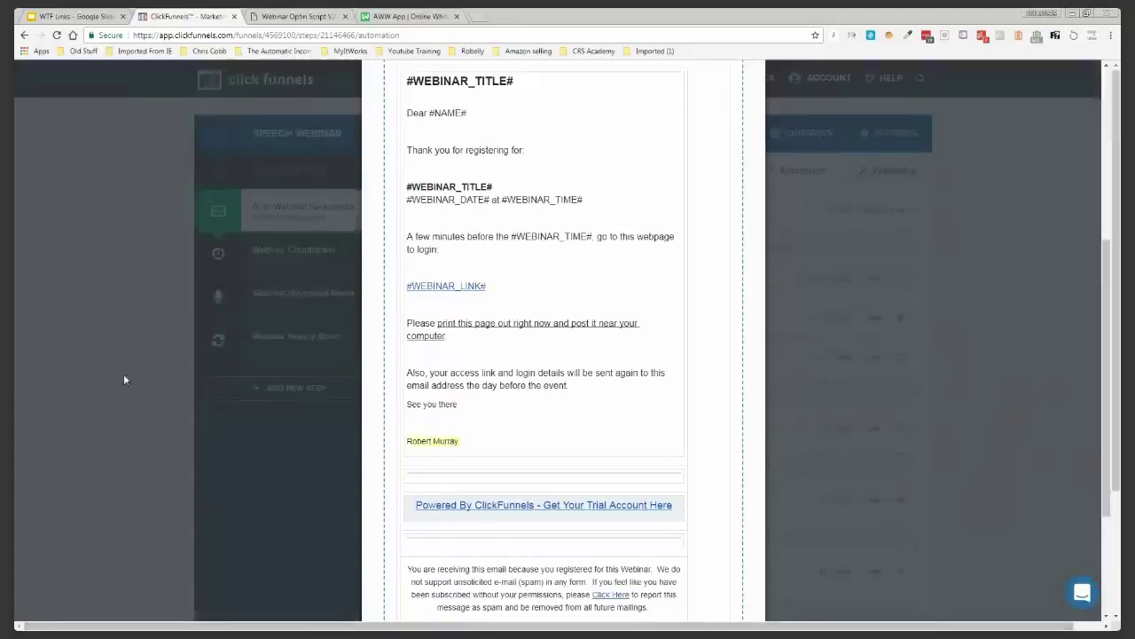
scroll(715, 165, up, 3)
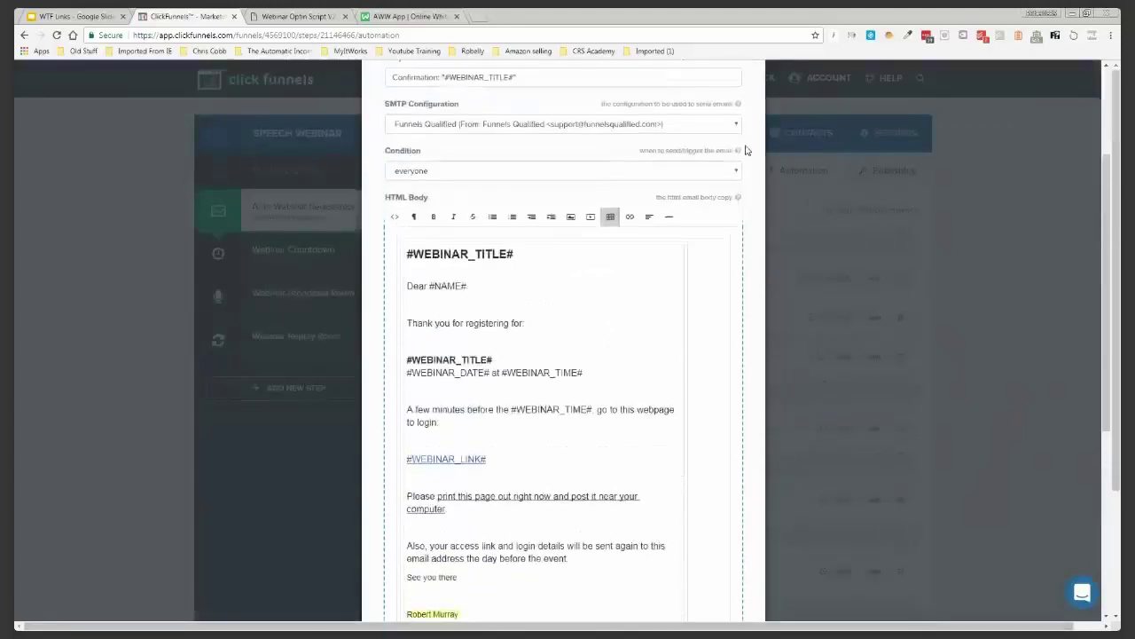
click(433, 216)
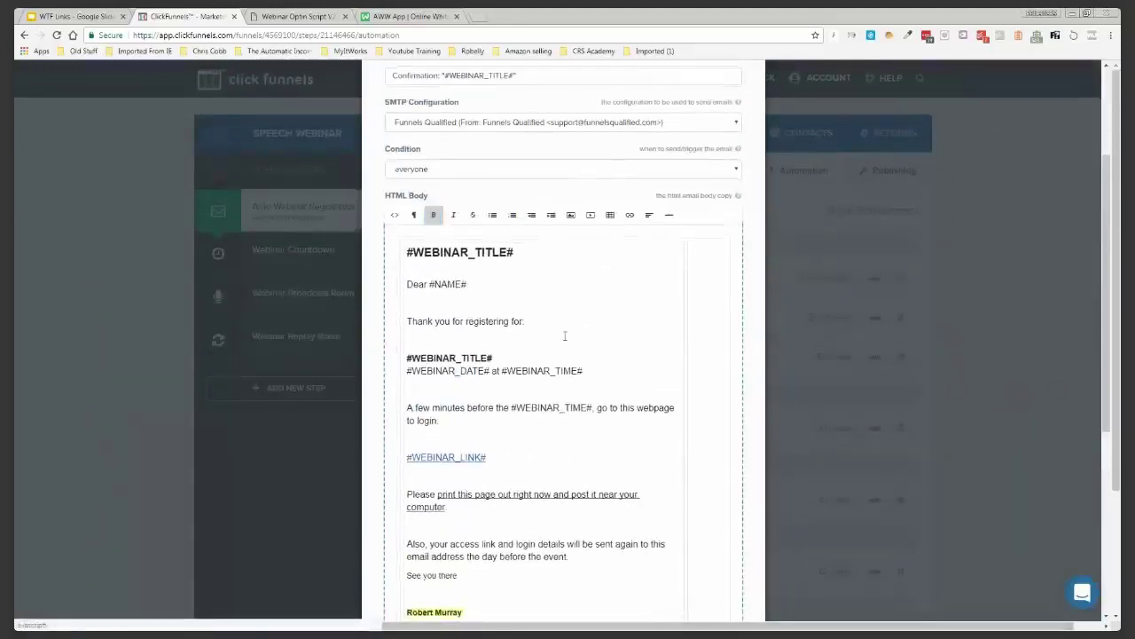
Check the Powered By ClickFunnels footer link and dismiss its options
scroll(564, 335, down, 3)
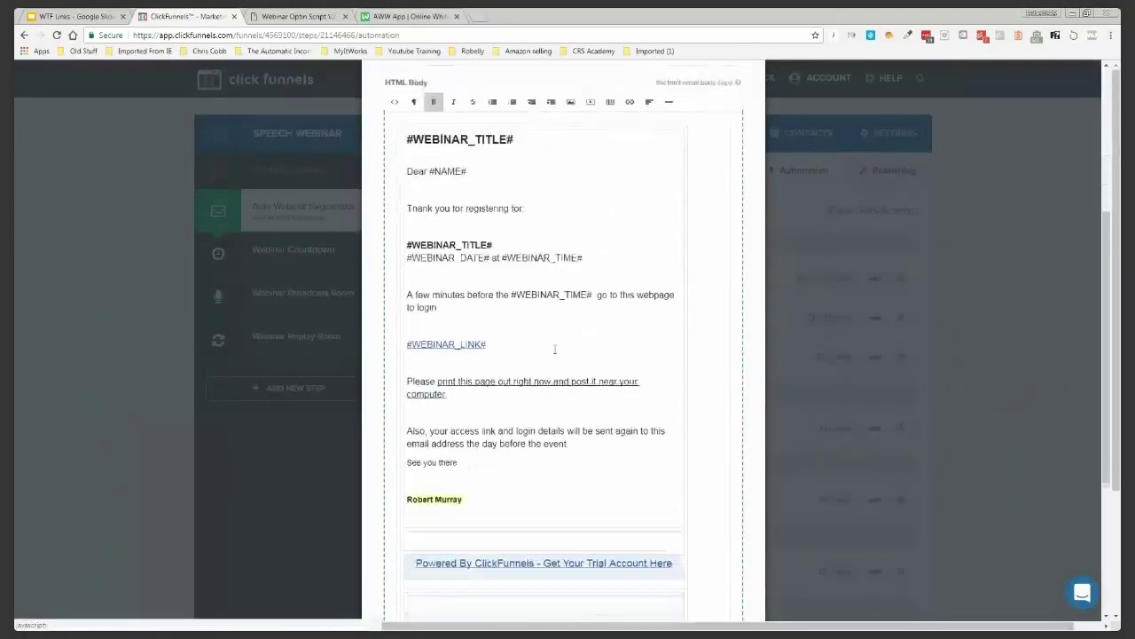
scroll(529, 345, down, 1)
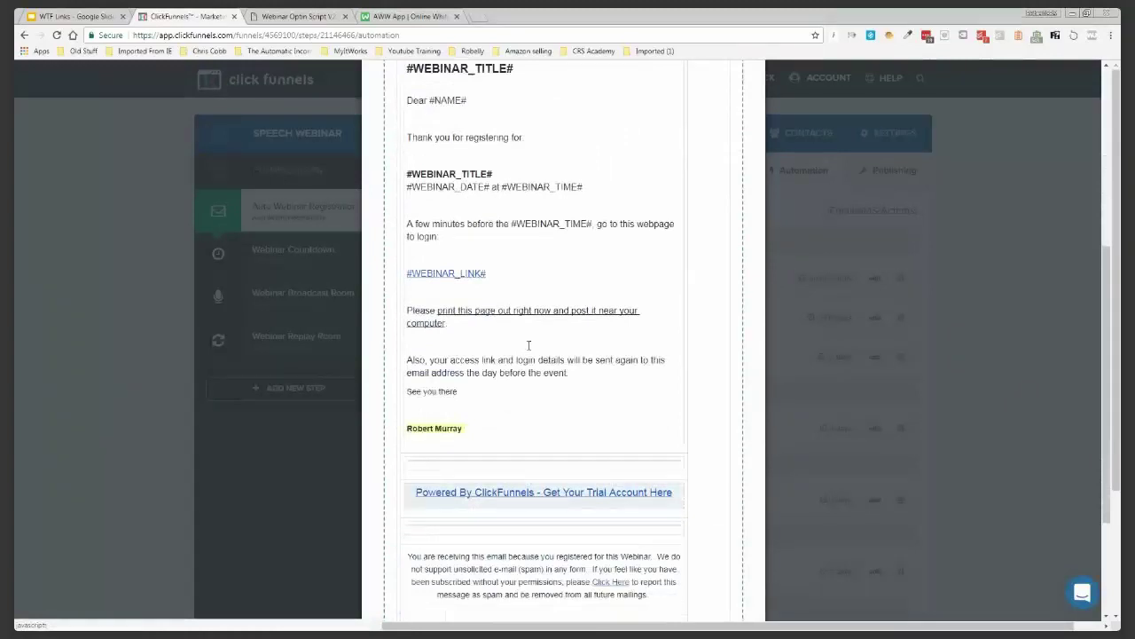
scroll(529, 345, down, 1)
click(451, 447)
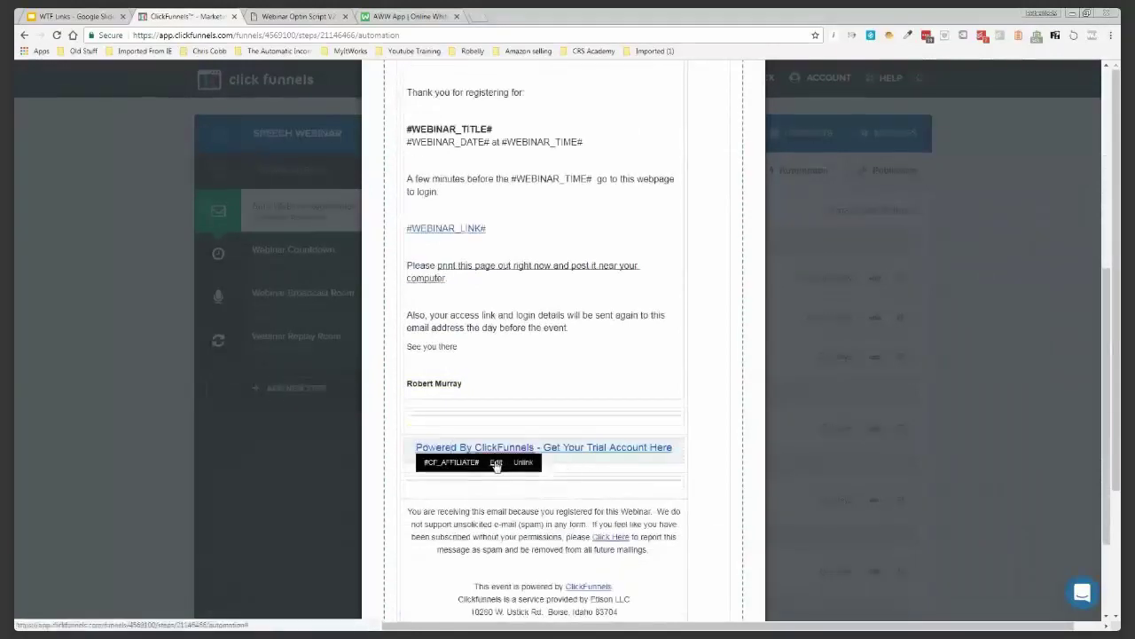
click(692, 462)
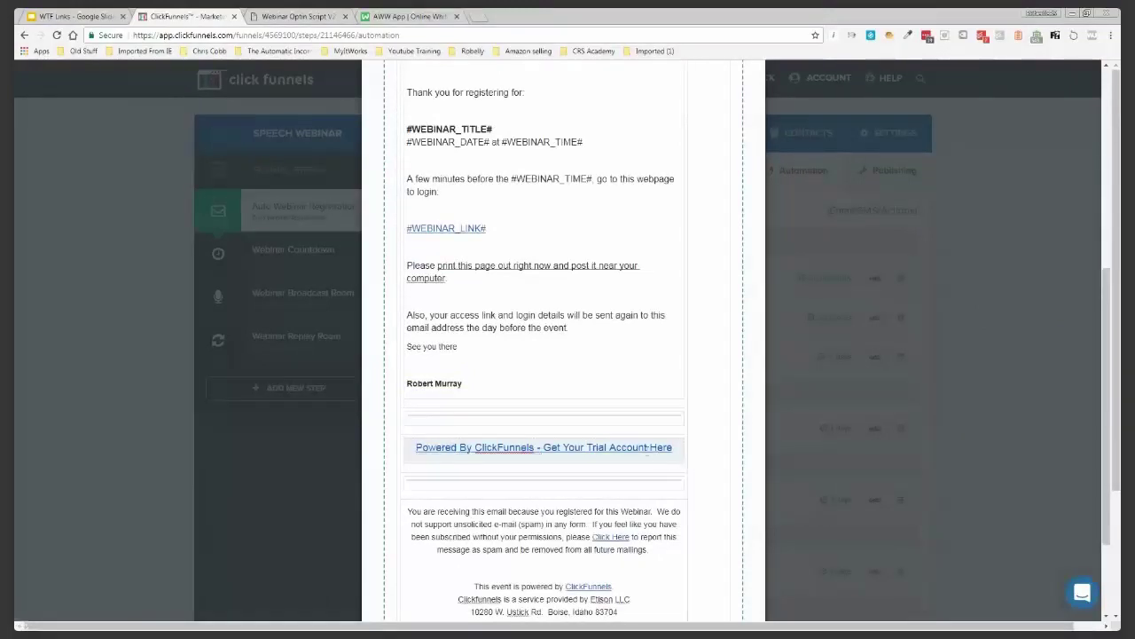
scroll(631, 439, down, 2)
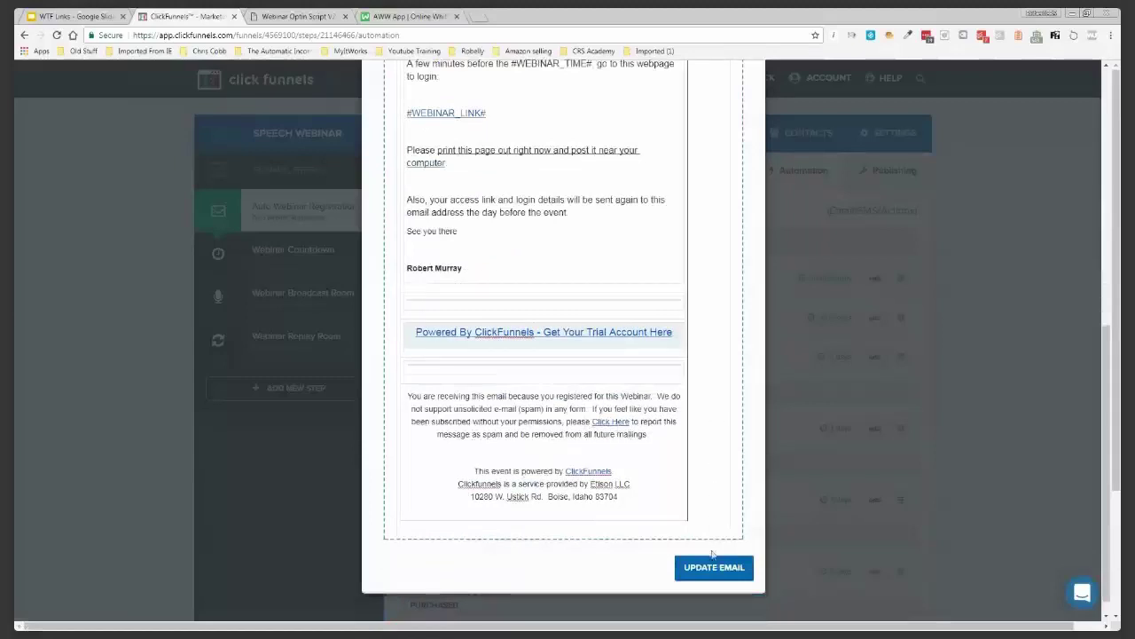
scroll(722, 414, up, 9)
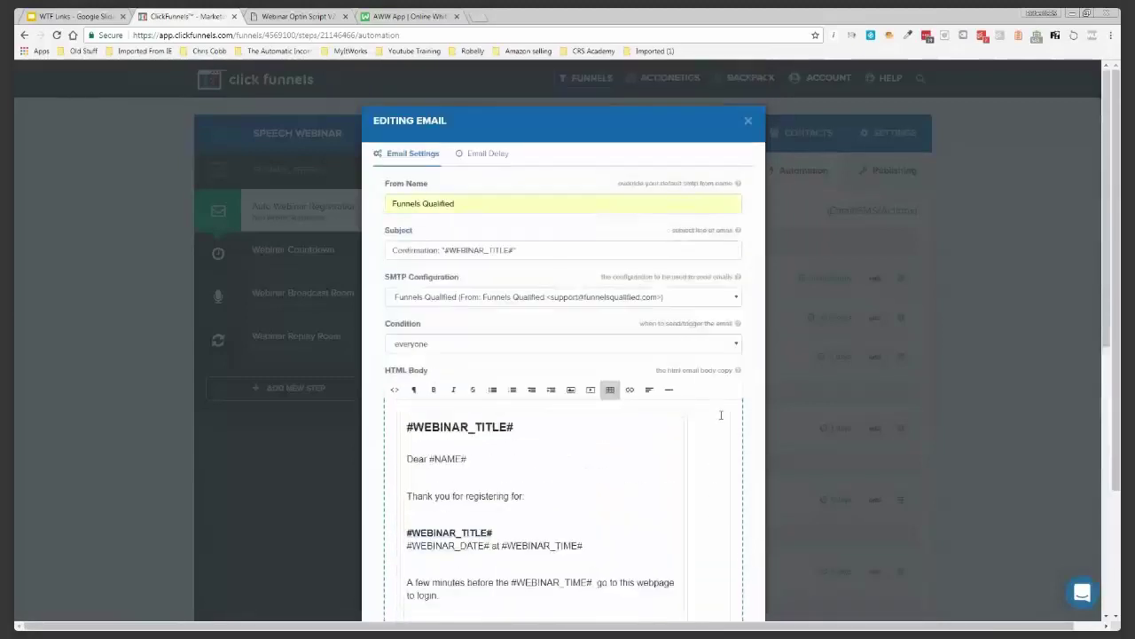
Review the confirmation email's delay settings and save the email
click(494, 155)
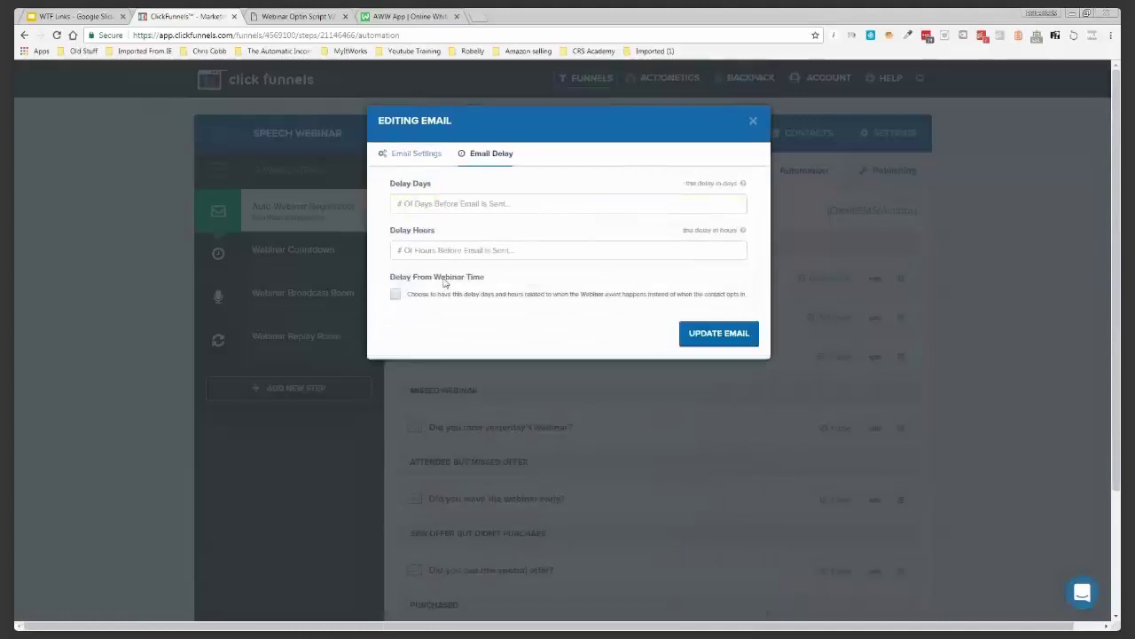
click(426, 154)
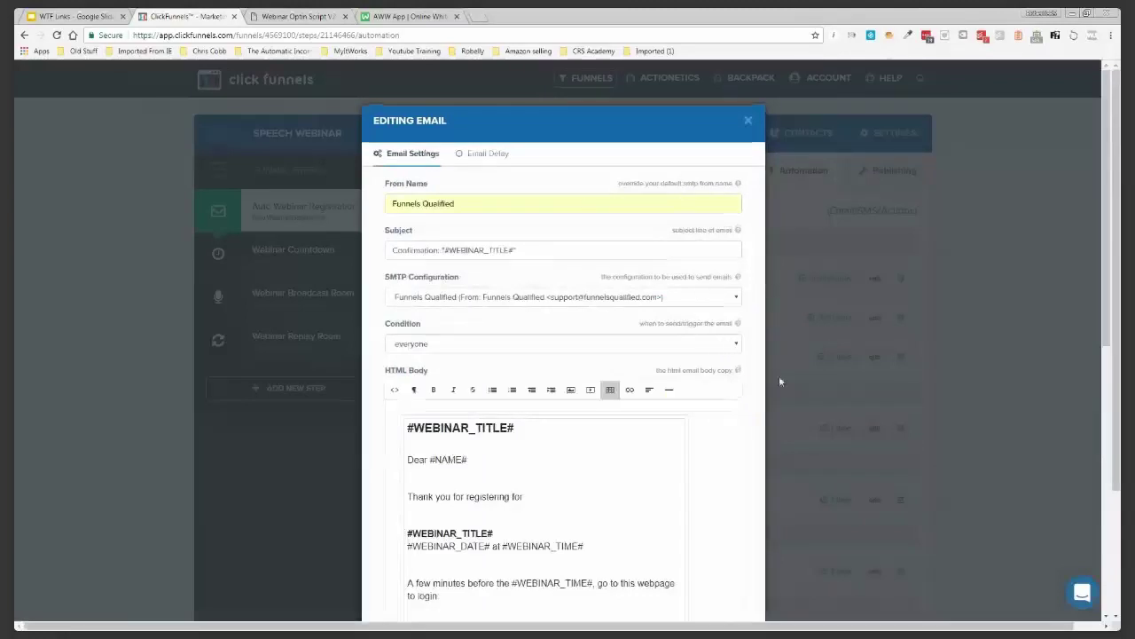
scroll(745, 442, down, 4)
scroll(744, 441, down, 3)
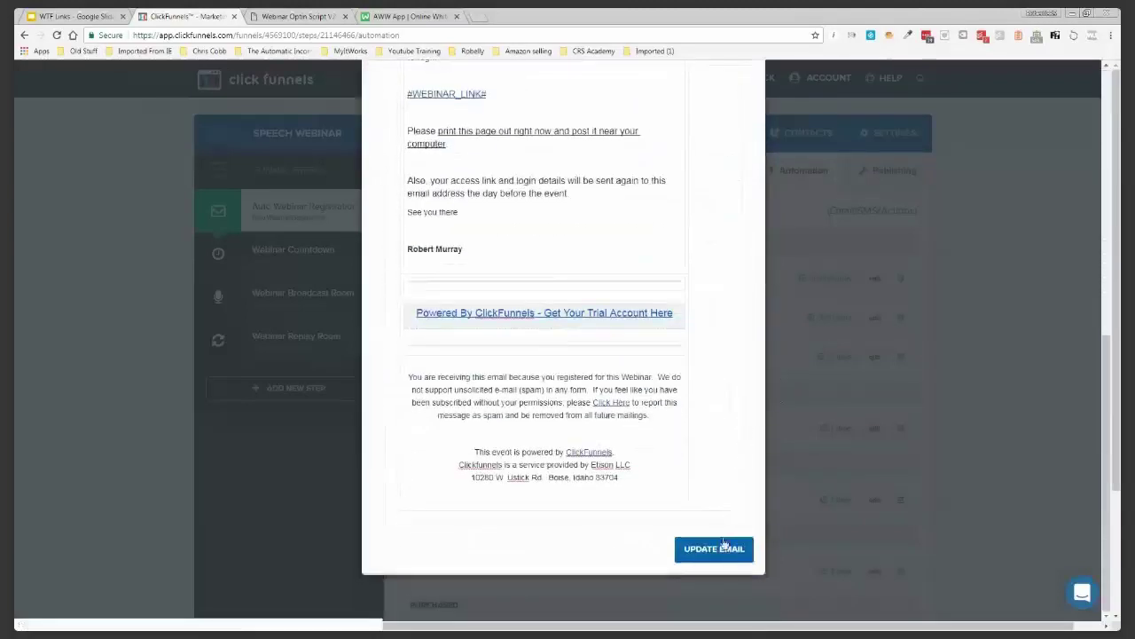
click(721, 550)
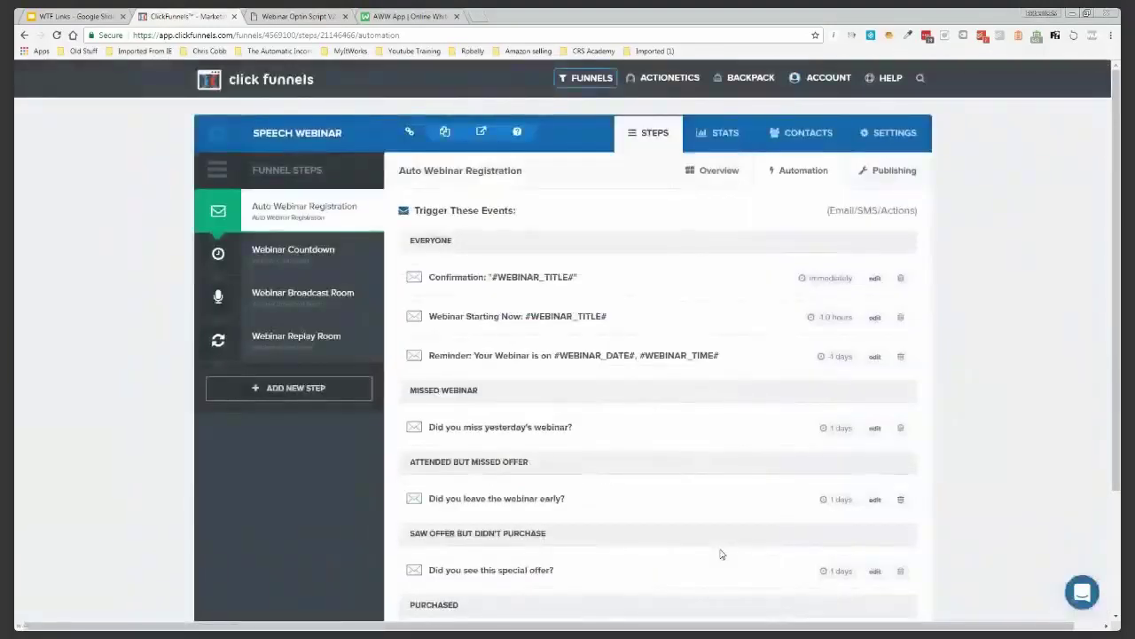
Set the Webinar Starting Now email's sender name to Funnels Qualified
click(875, 316)
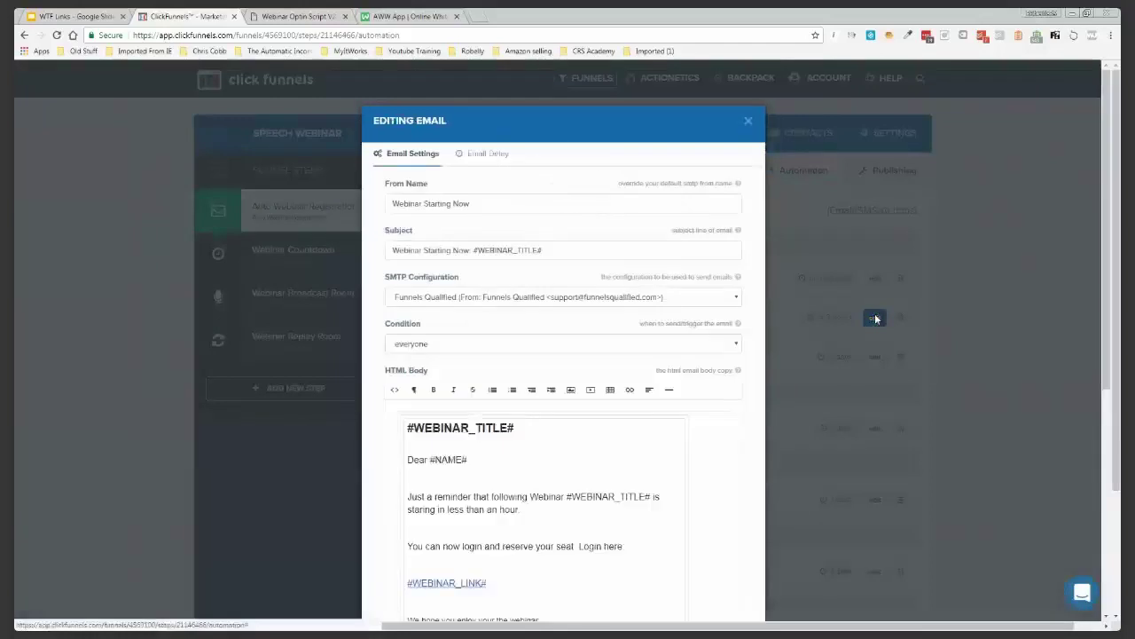
triple_click(421, 203)
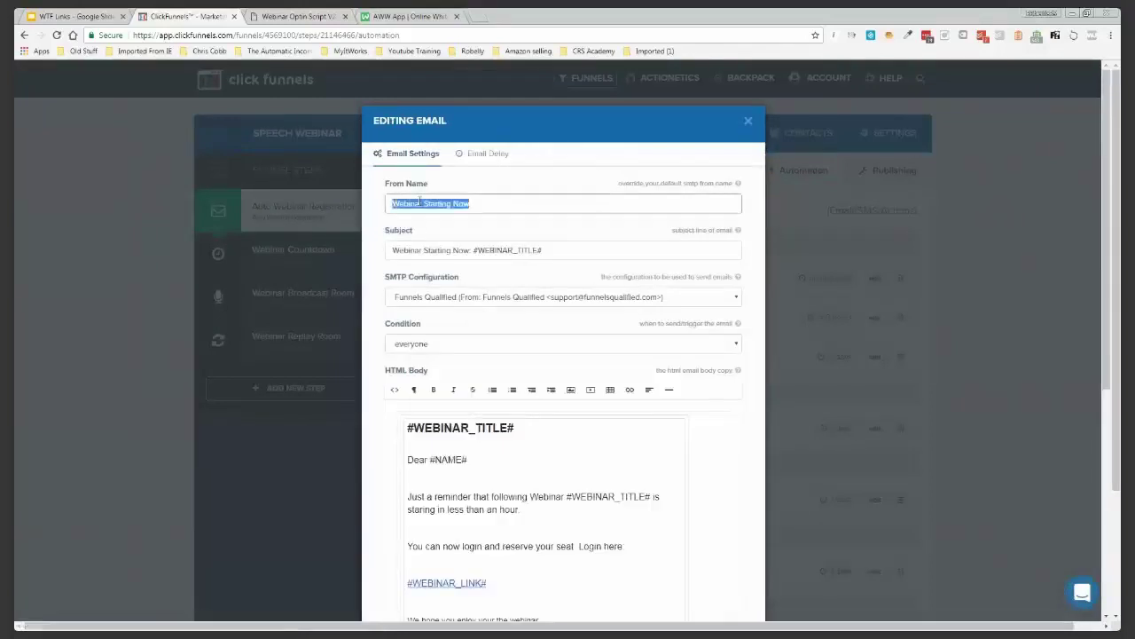
text(F)
click(429, 222)
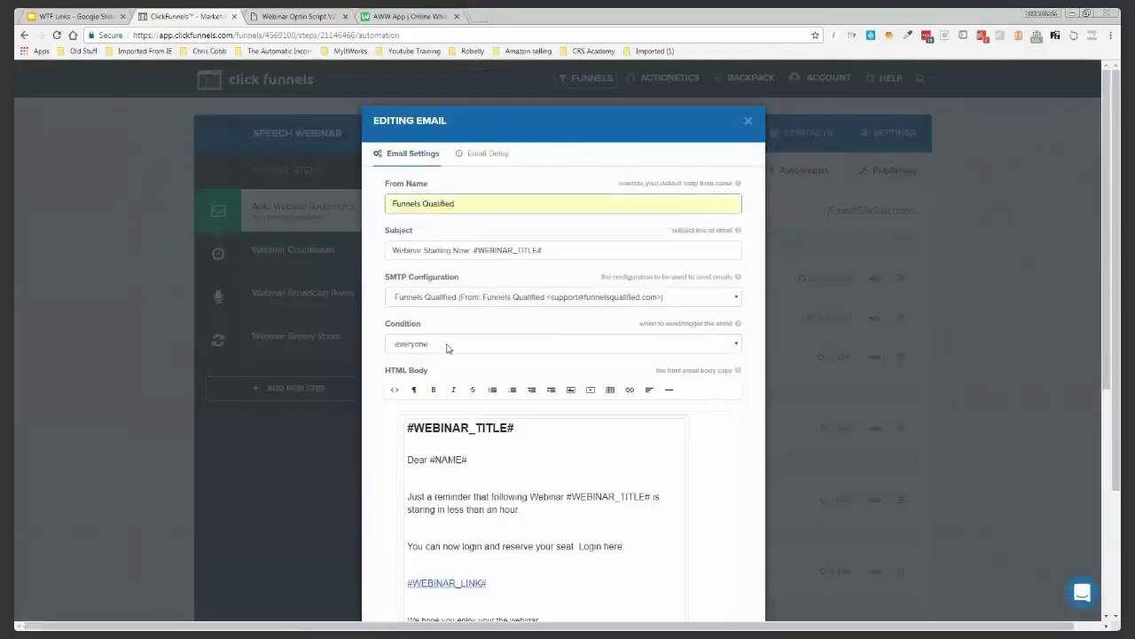
Add a bold signature line after the closing sentence and save the email
scroll(399, 350, down, 3)
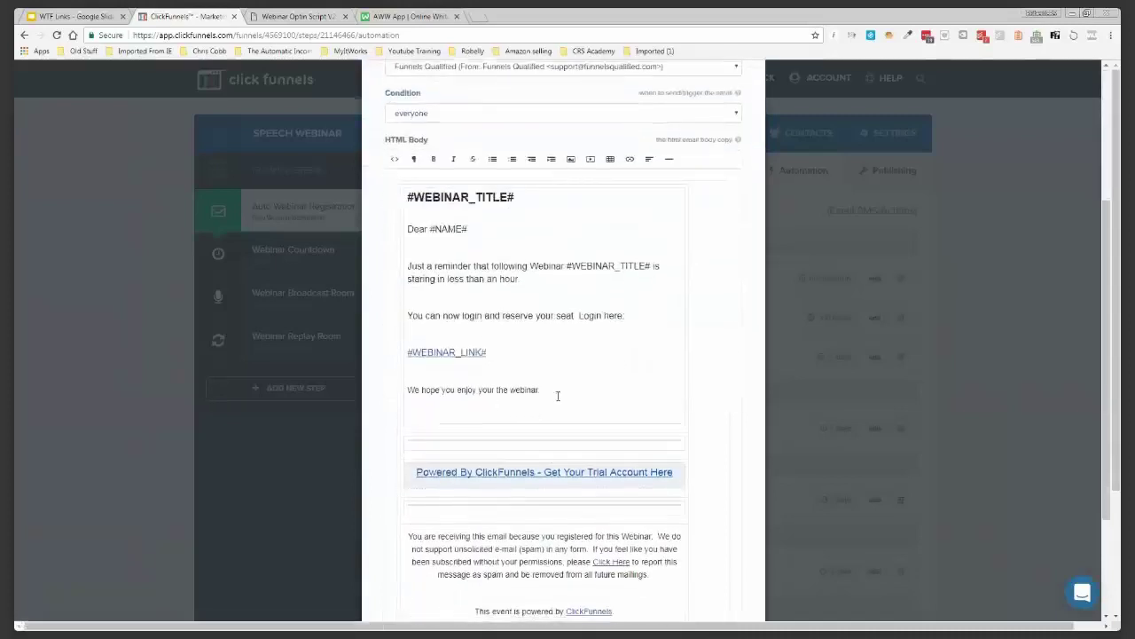
click(558, 394)
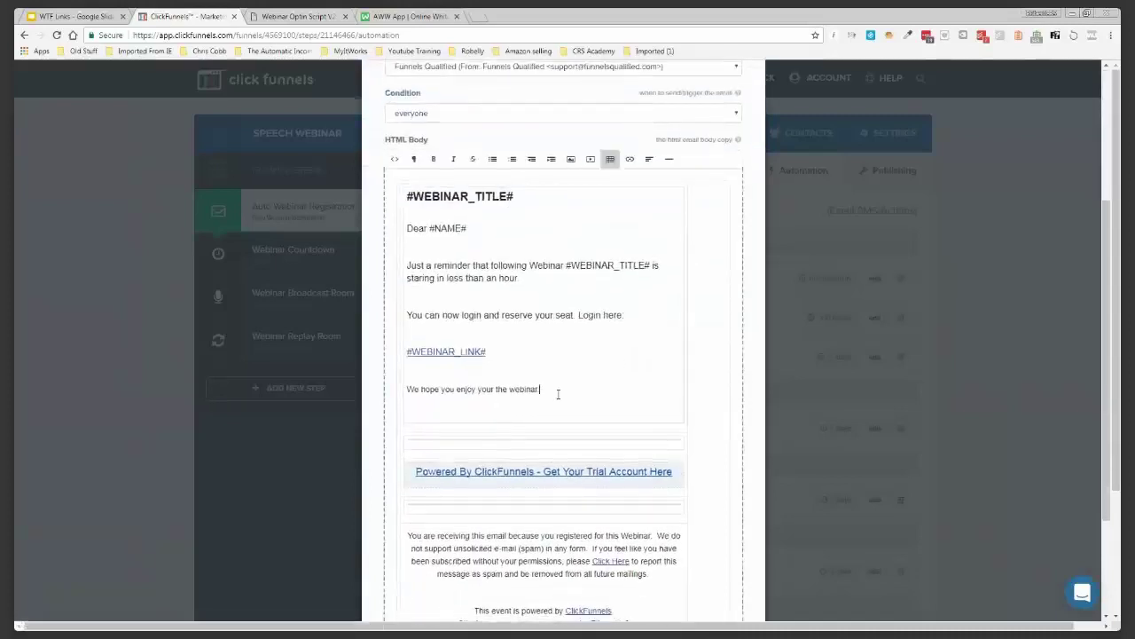
key(Return)
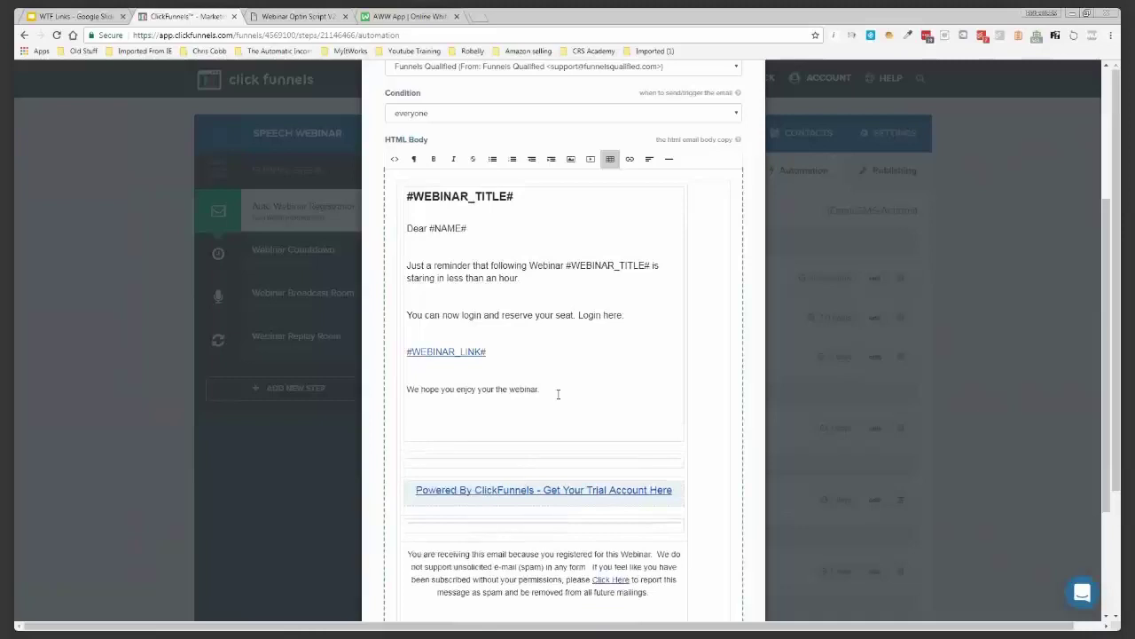
key(Return)
text(Robert Murray)
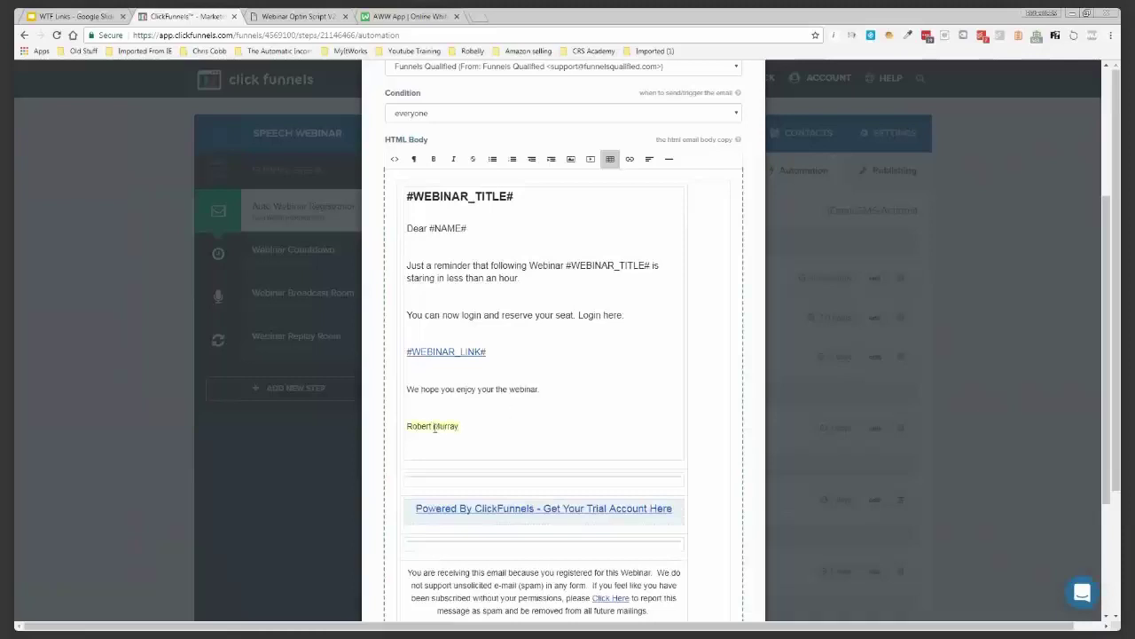
click(433, 159)
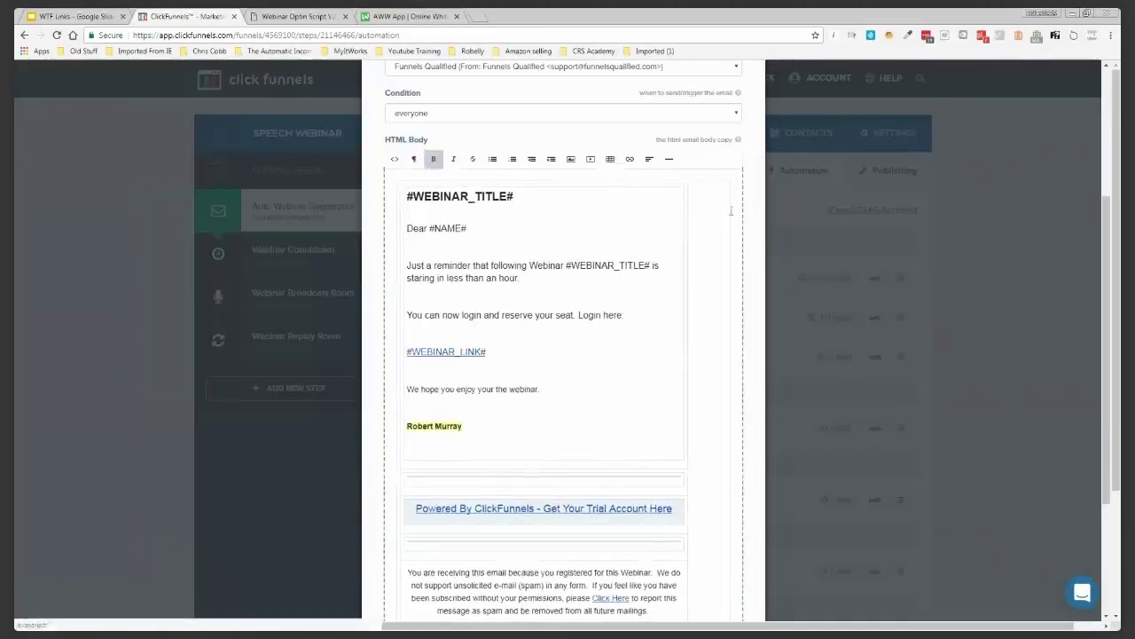
scroll(694, 294, down, 3)
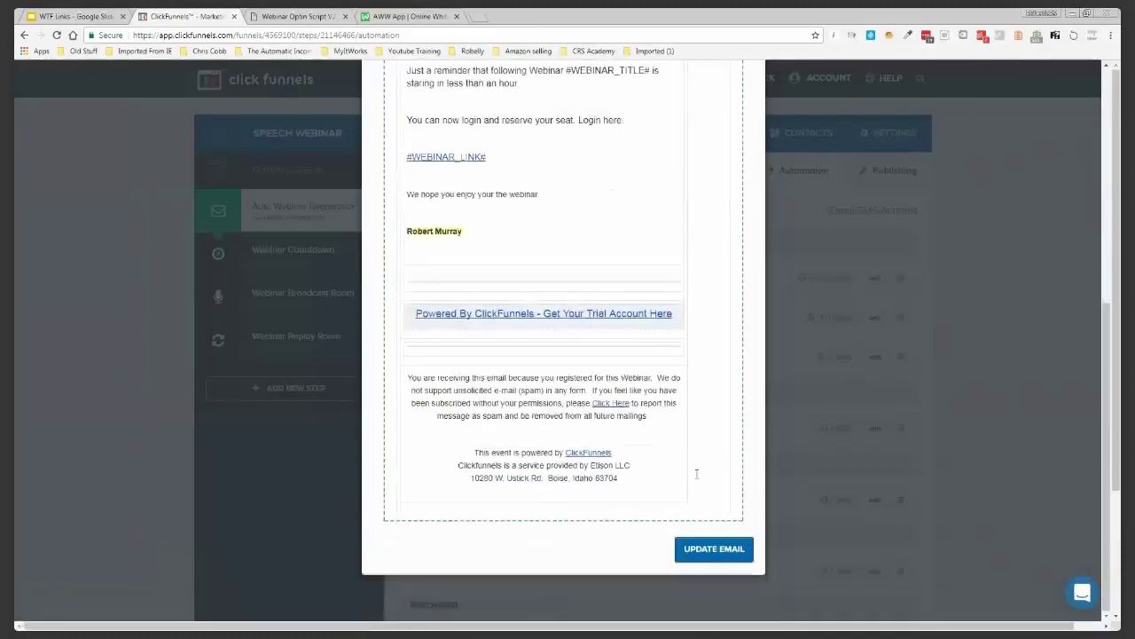
click(705, 547)
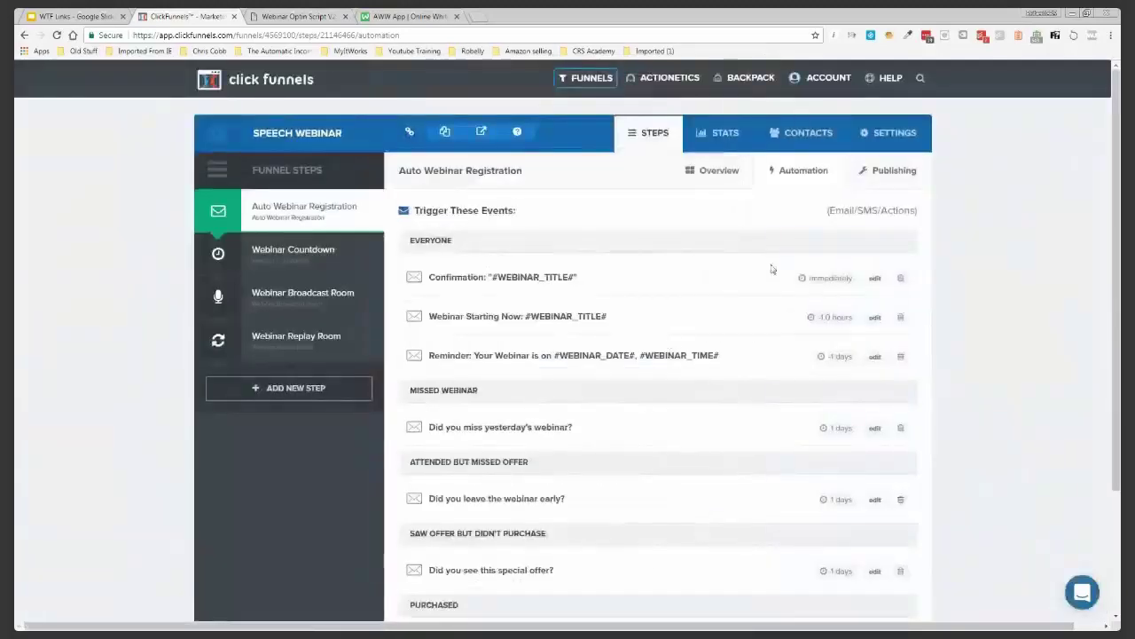
click(288, 206)
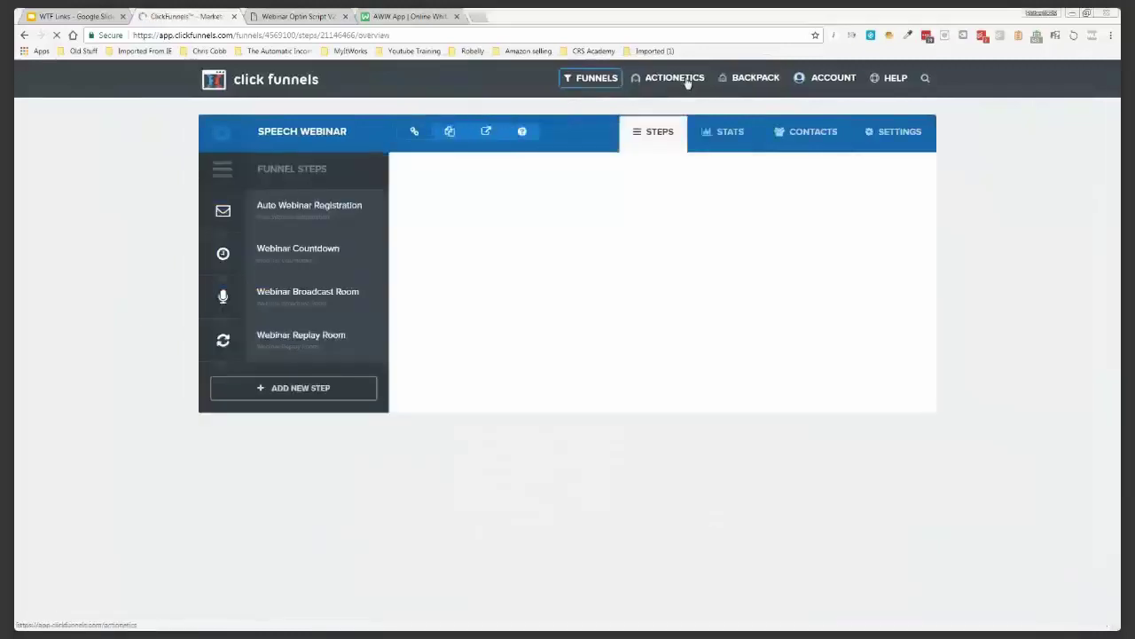
Preview the registration page live, showing its Register Your Spot Now popup
mouse_move(687, 83)
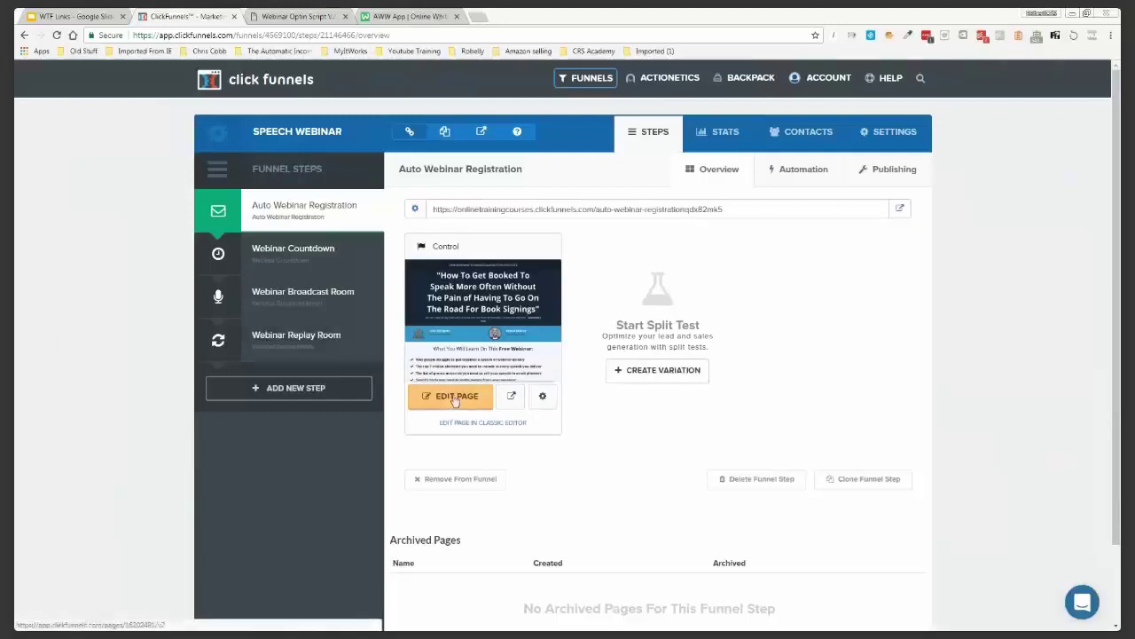
click(512, 397)
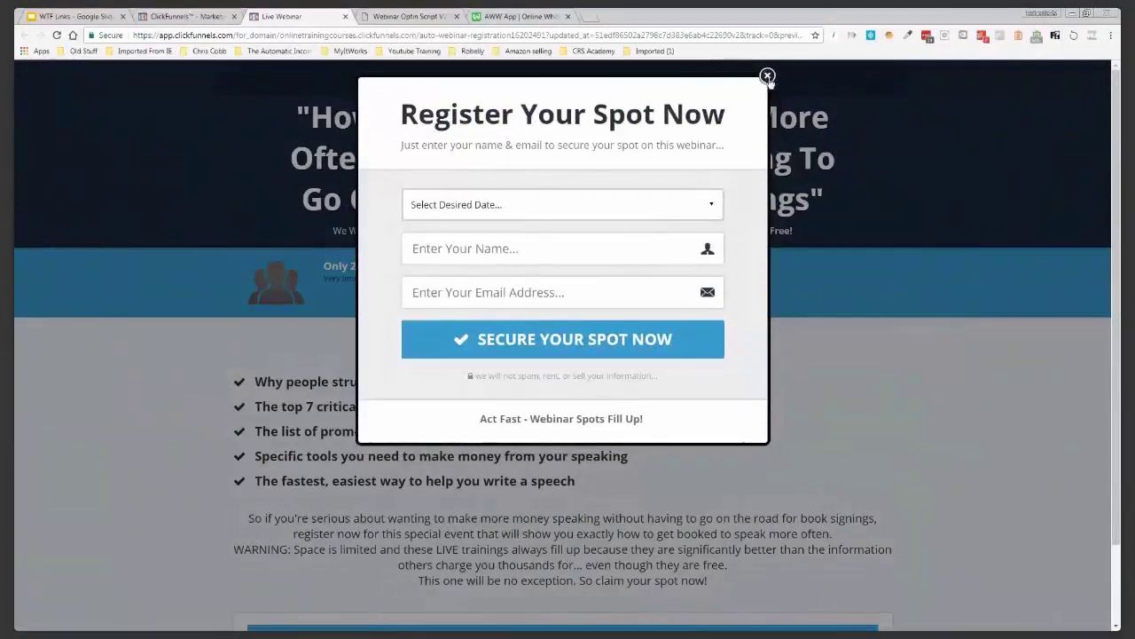
click(768, 76)
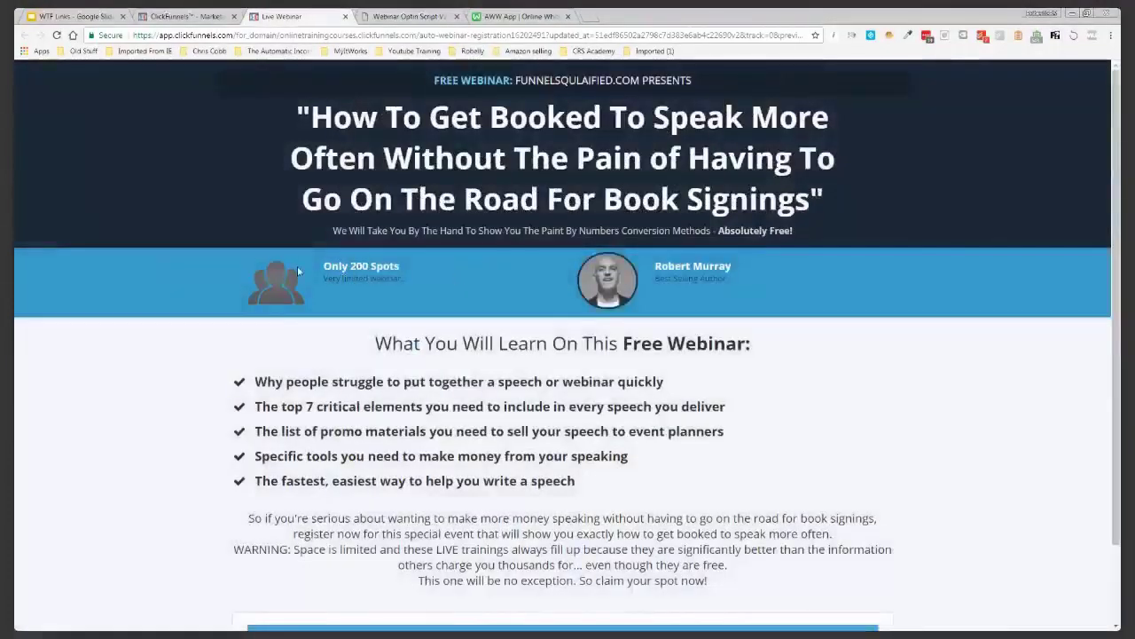
drag(322, 267, 408, 268)
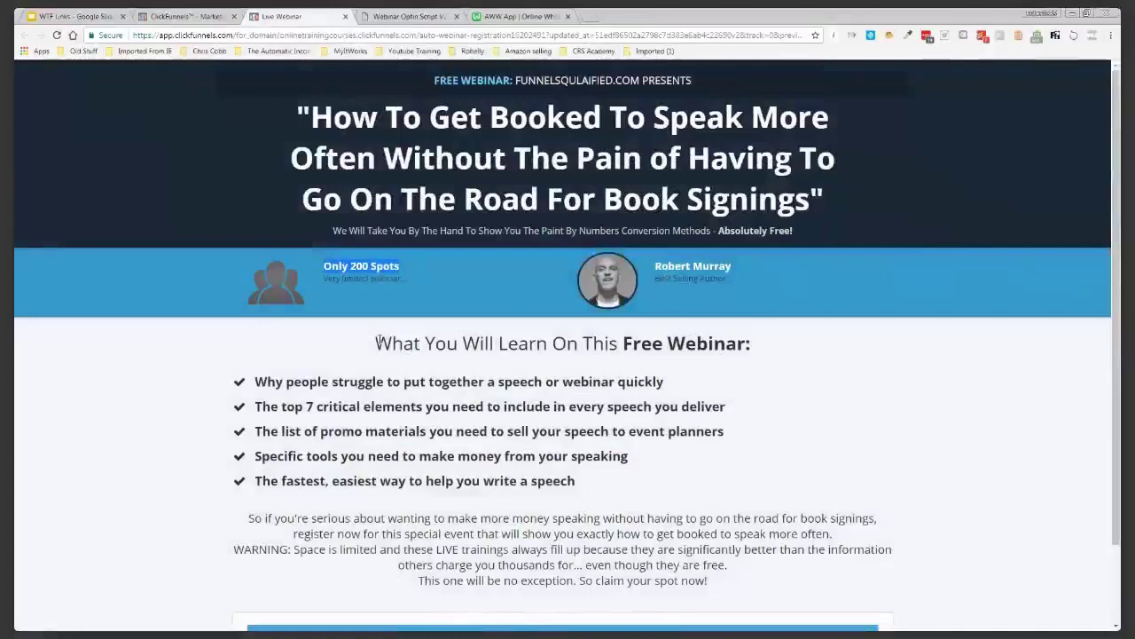
drag(252, 382, 572, 481)
scroll(572, 474, down, 1)
scroll(573, 451, down, 2)
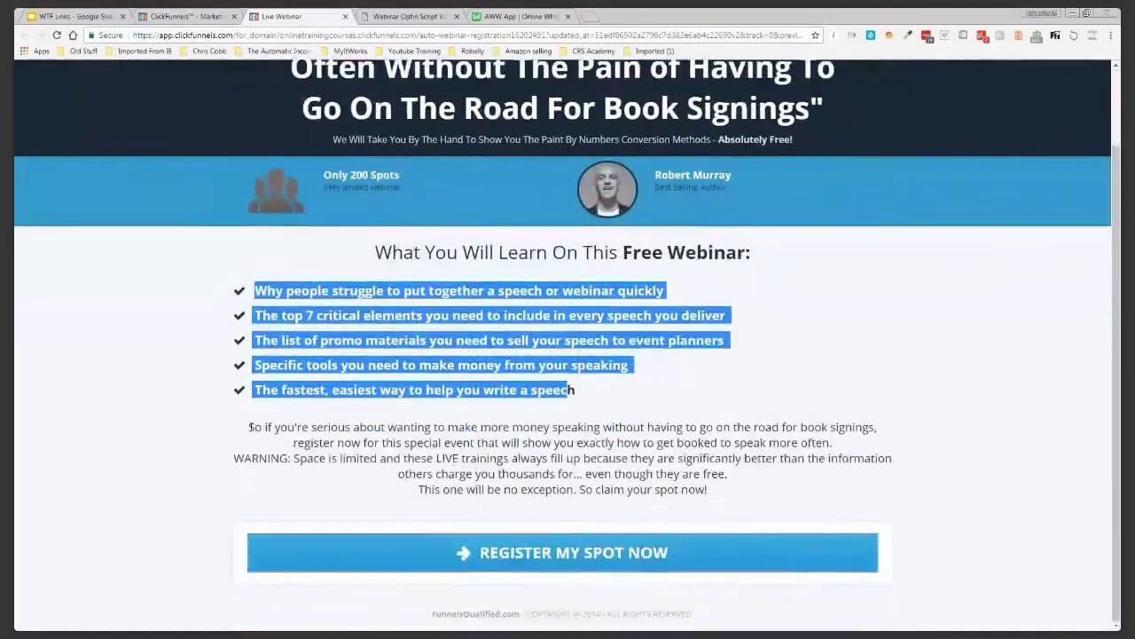
drag(250, 427, 737, 490)
scroll(737, 490, up, 1)
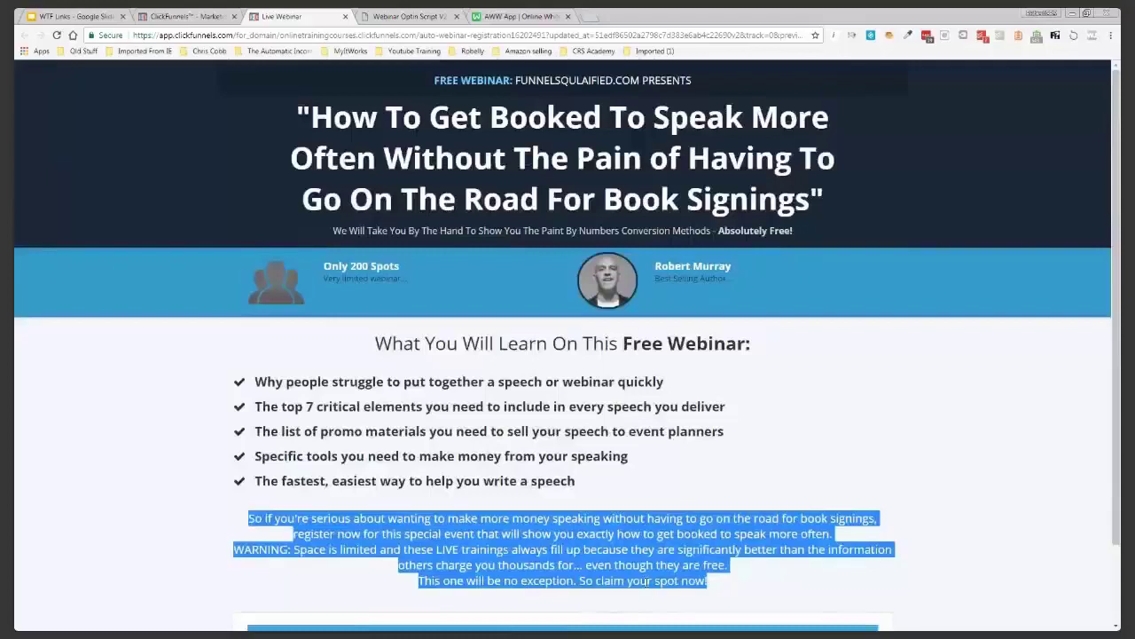
click(647, 581)
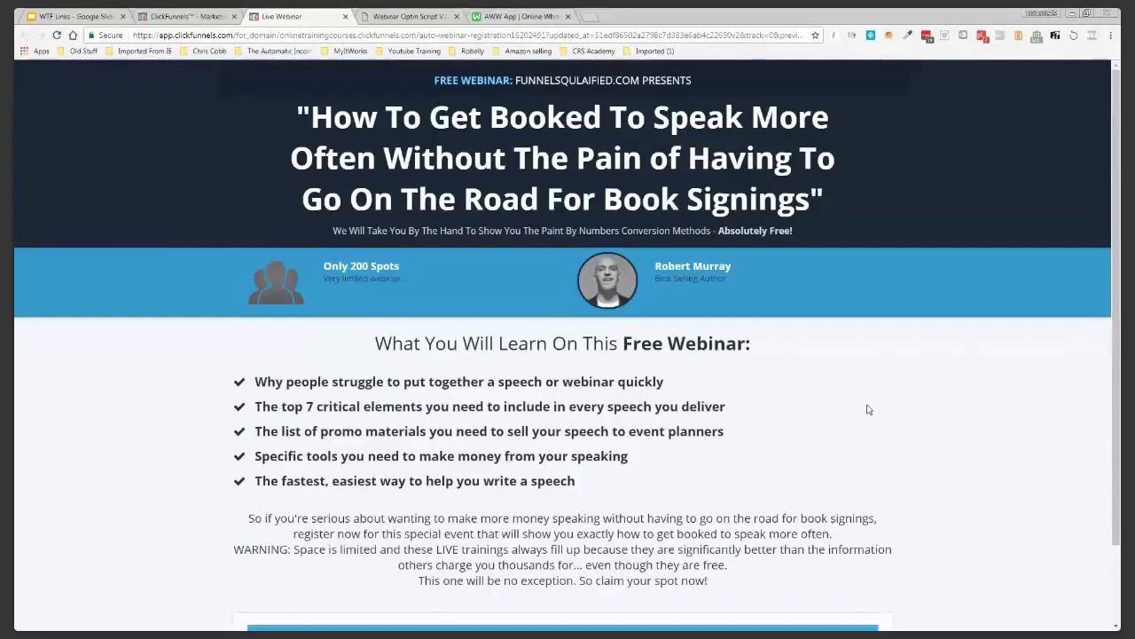
scroll(771, 423, down, 2)
Register for Saturday, Sep 2nd, 2017 at 8 pm using the suggested attendee name
click(587, 553)
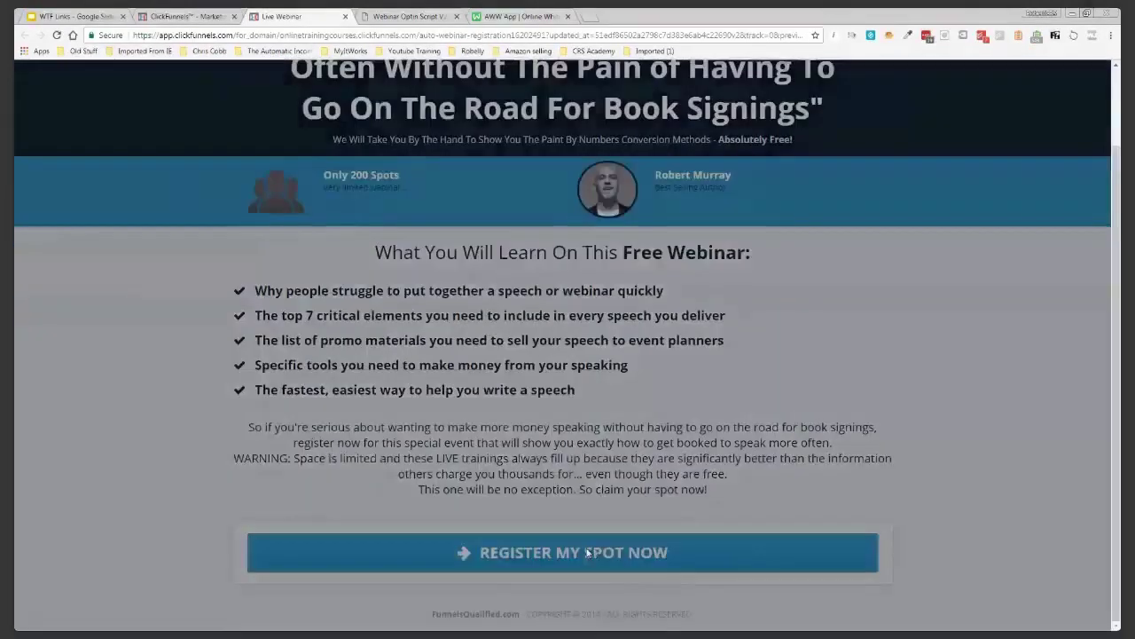
click(585, 208)
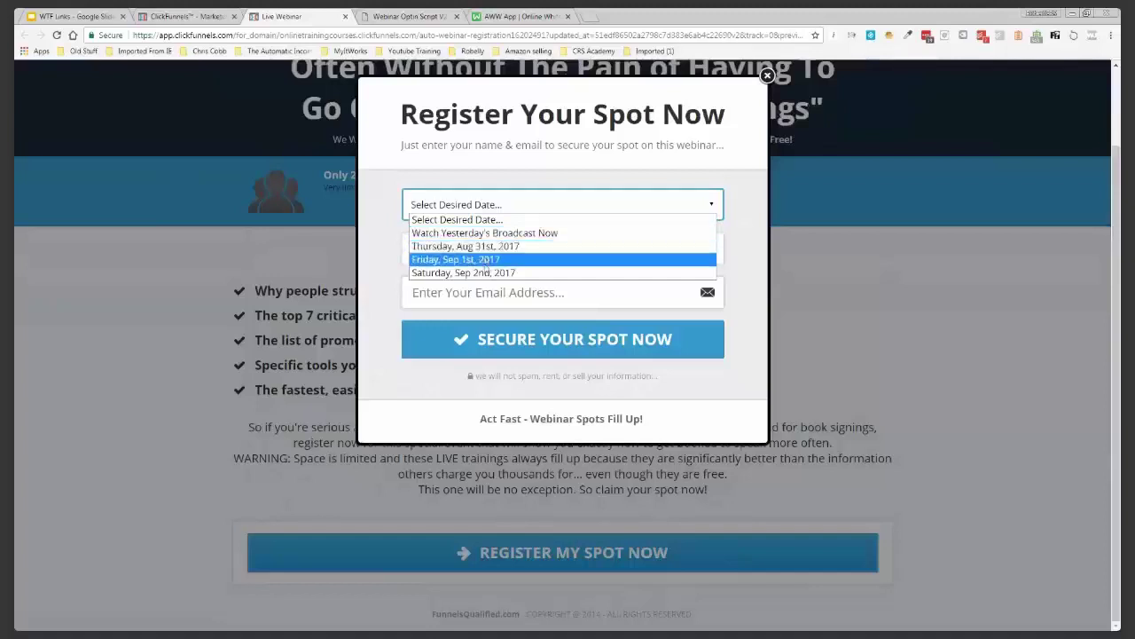
click(487, 273)
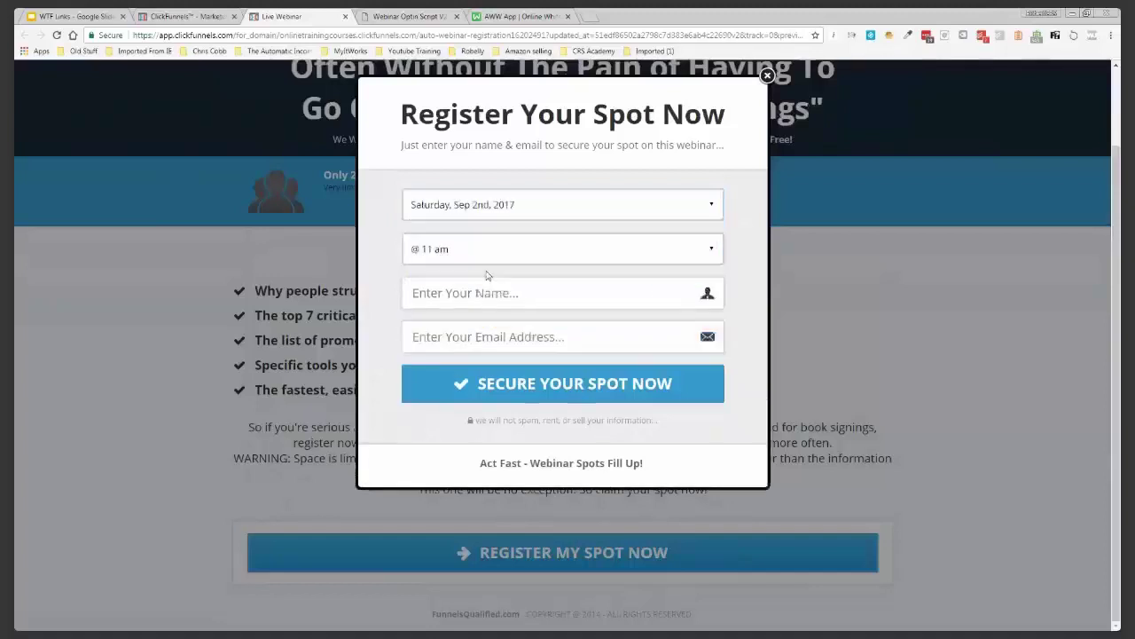
click(534, 250)
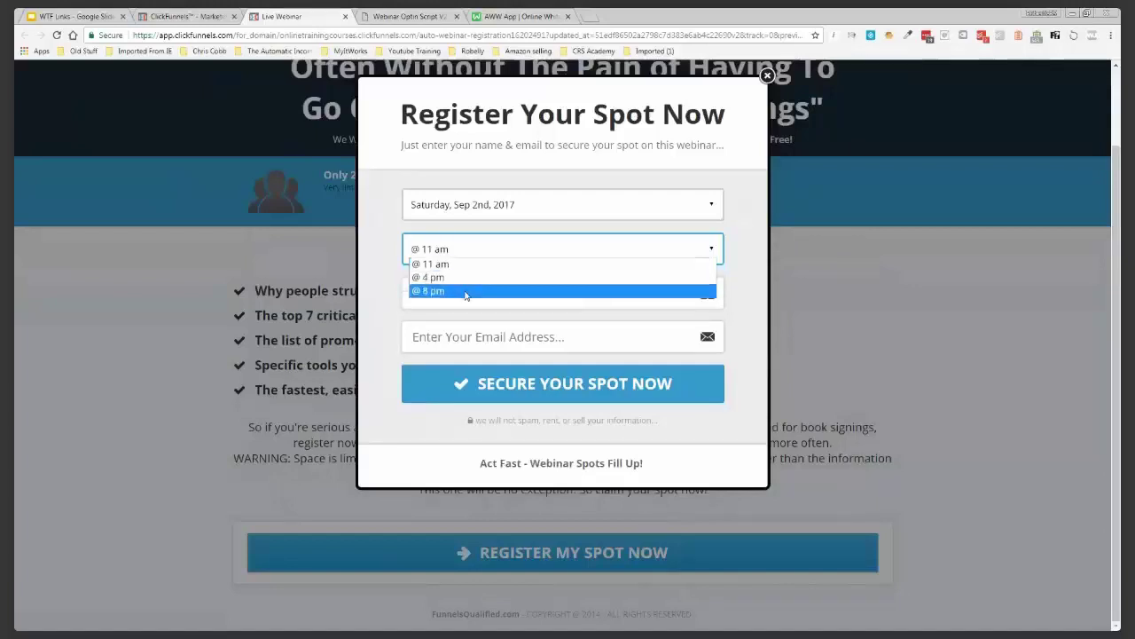
click(464, 291)
click(465, 293)
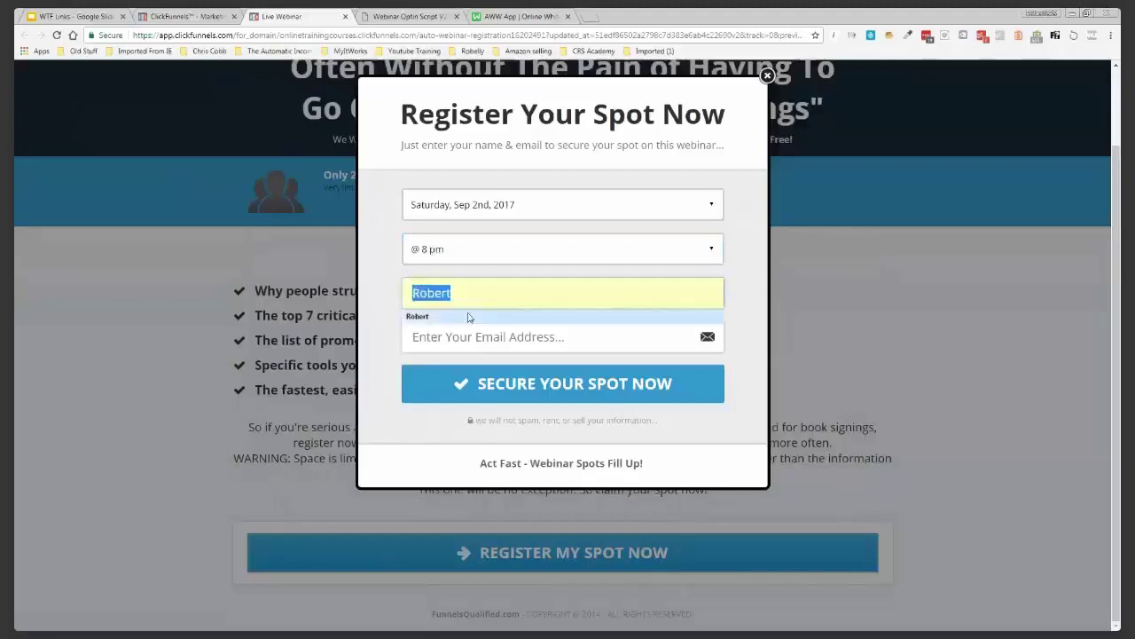
click(471, 318)
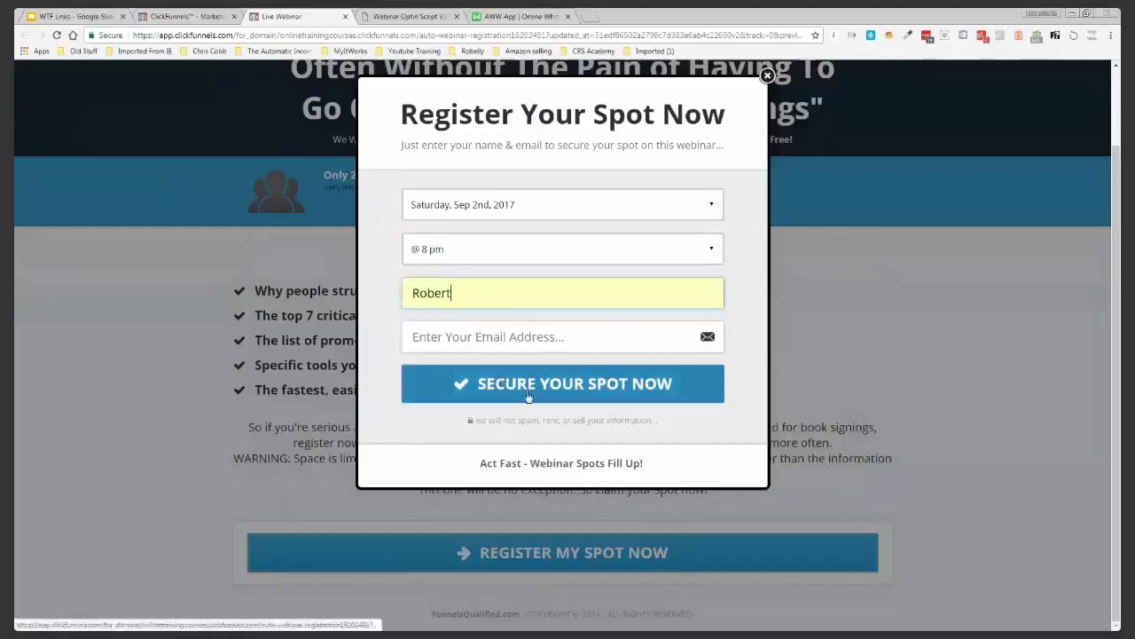
click(182, 15)
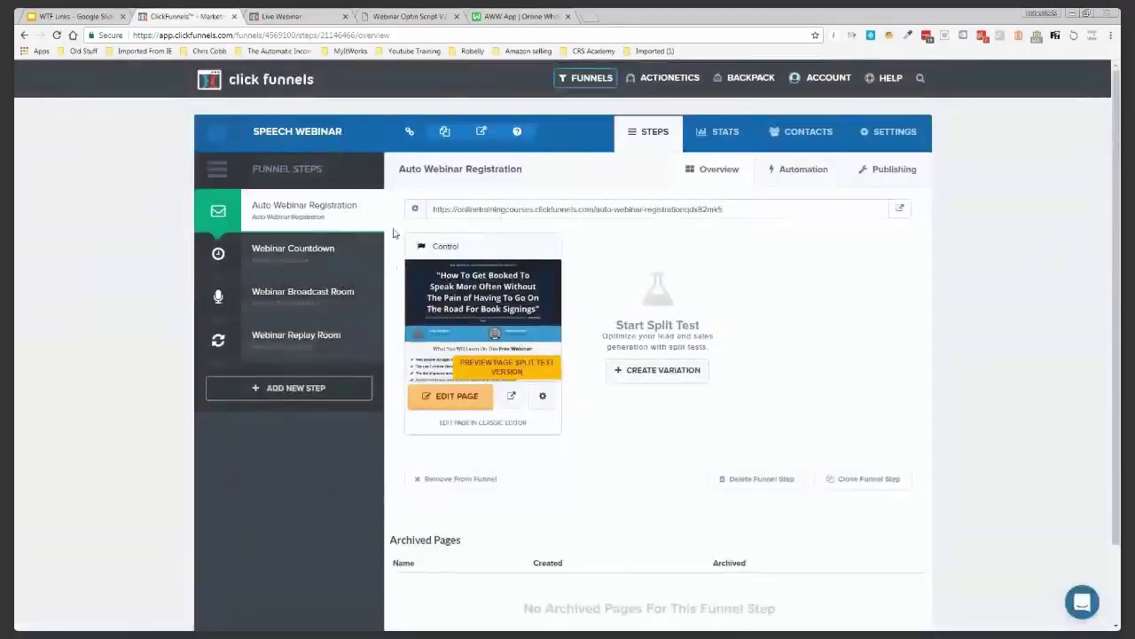
Try the Watch Yesterday's Broadcast Now date in the preview while checking the automation emails
click(791, 168)
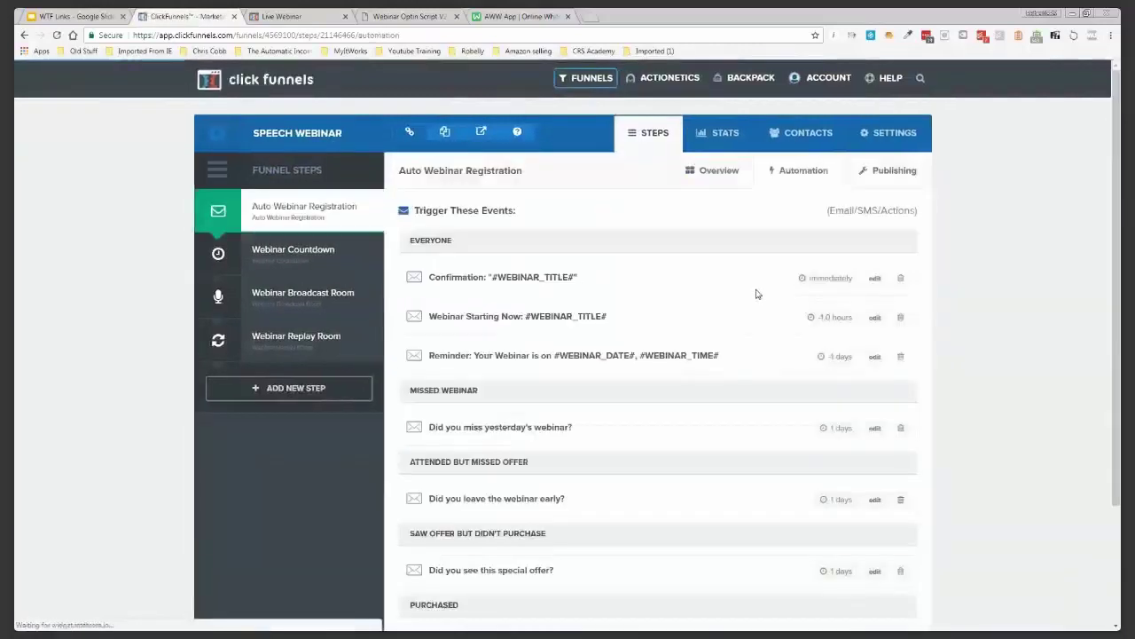
click(296, 17)
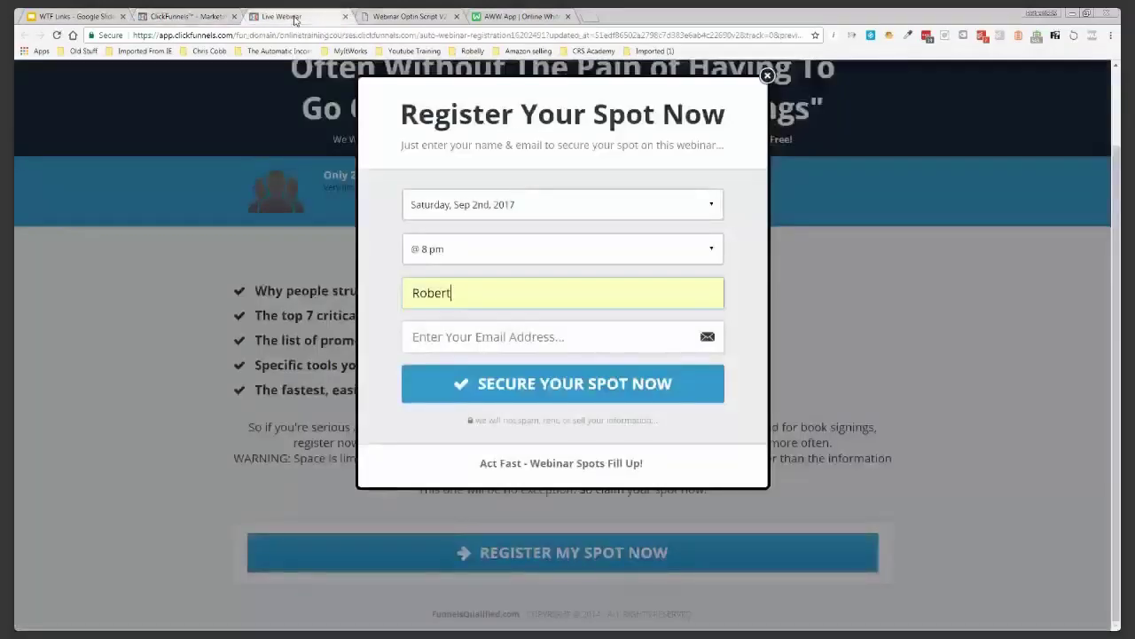
click(509, 200)
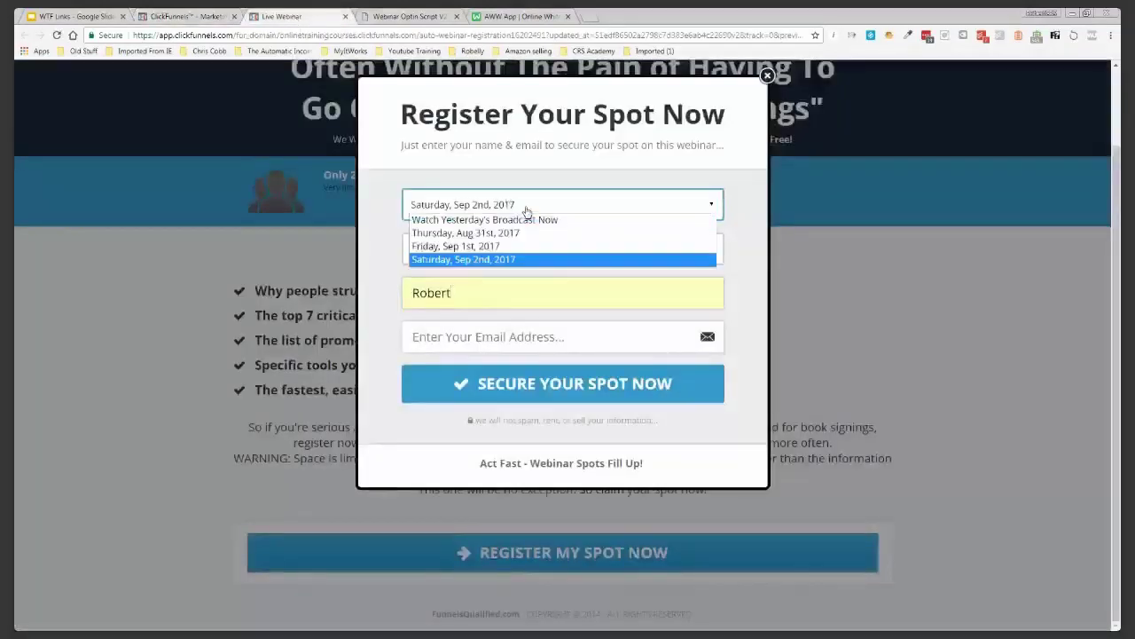
click(527, 220)
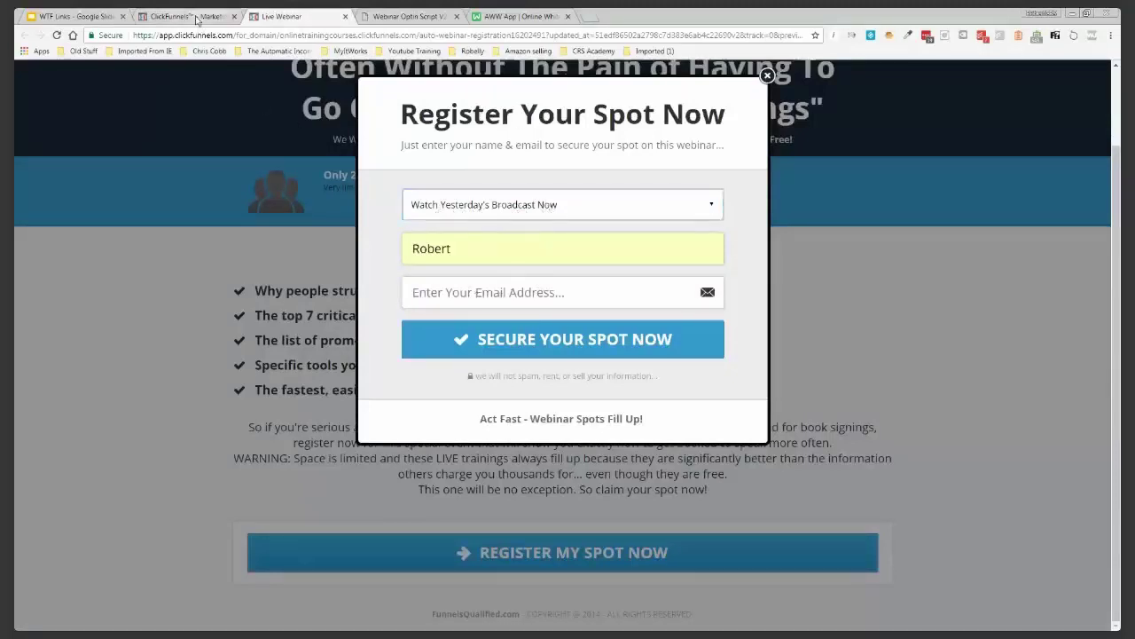
click(193, 16)
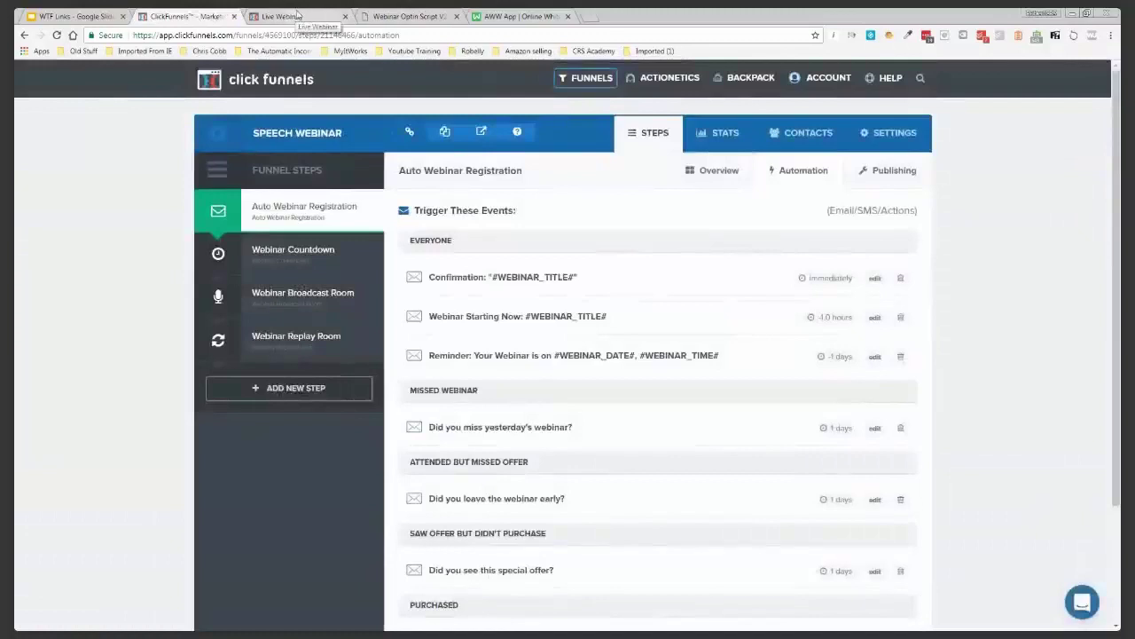
click(296, 16)
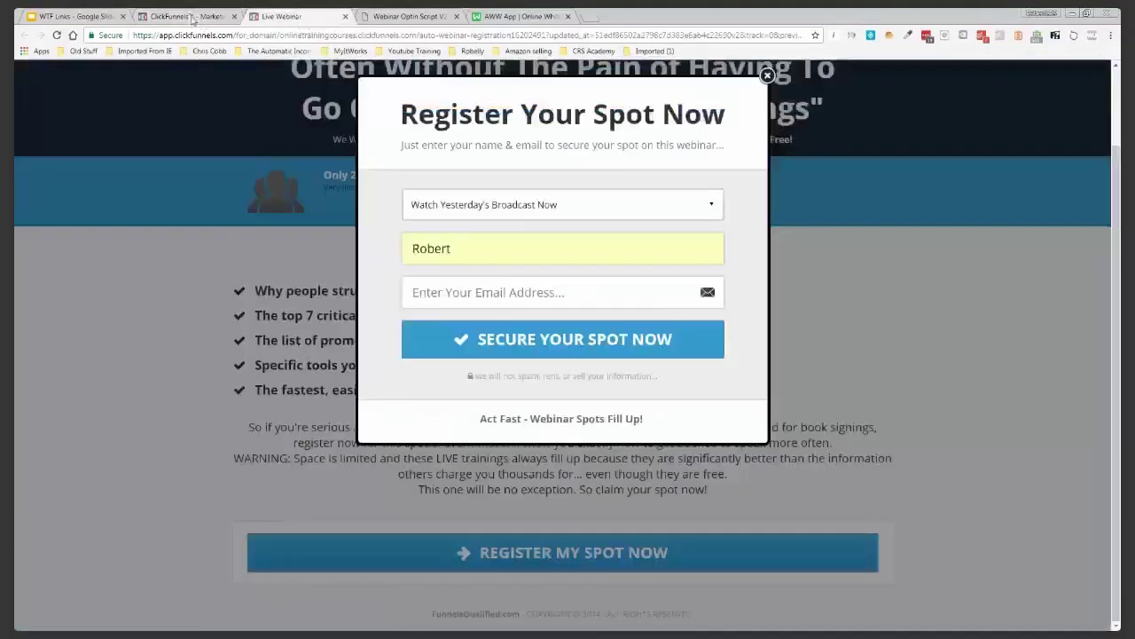
click(192, 17)
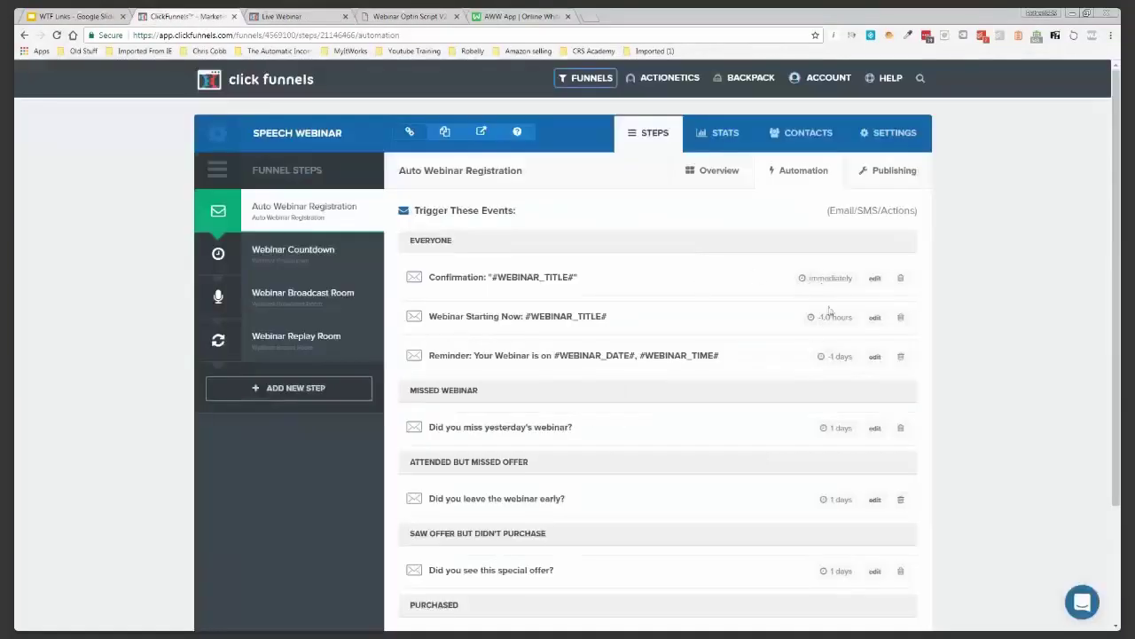
click(278, 20)
Switch the test sign-up to Thursday, Aug 31st, 2017 at 4 pm, then open Webinar Countdown
click(570, 213)
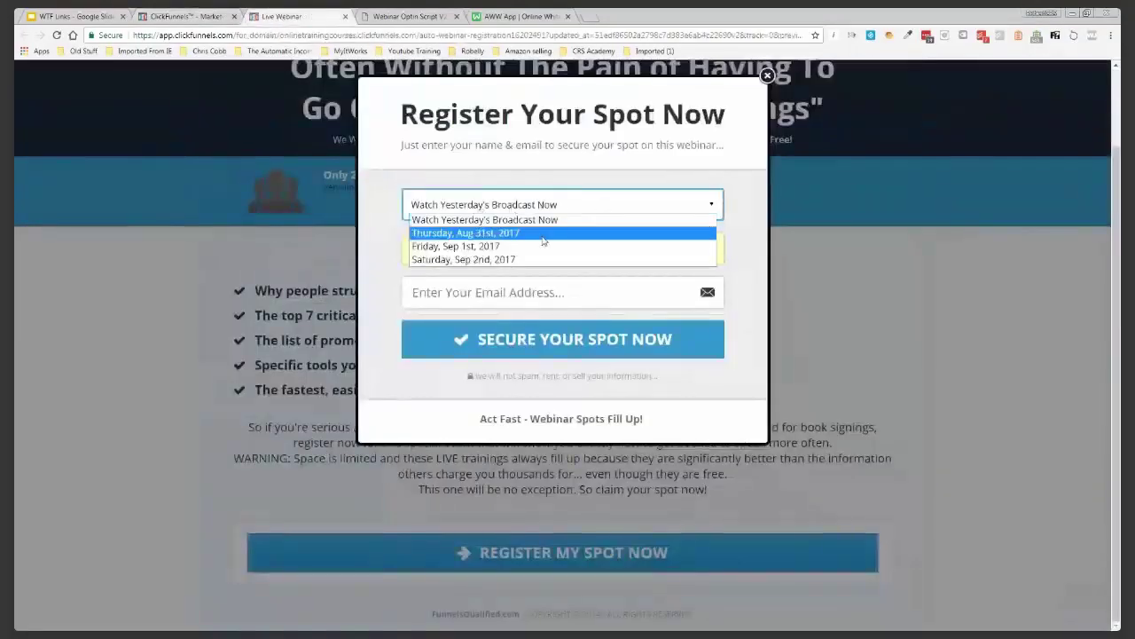
click(543, 234)
click(470, 256)
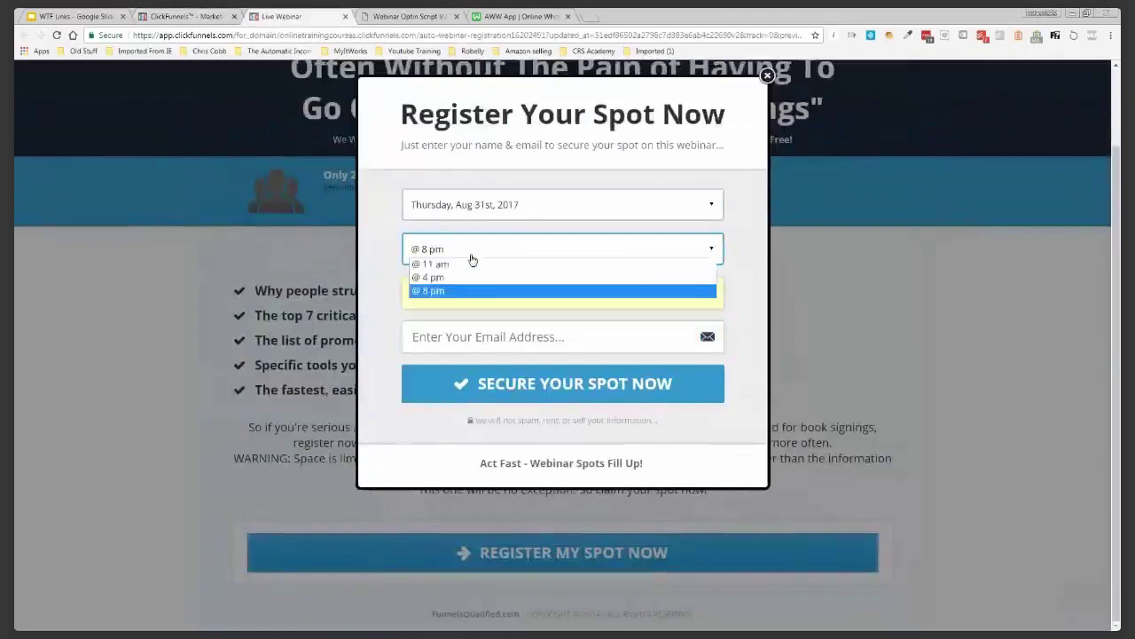
click(471, 277)
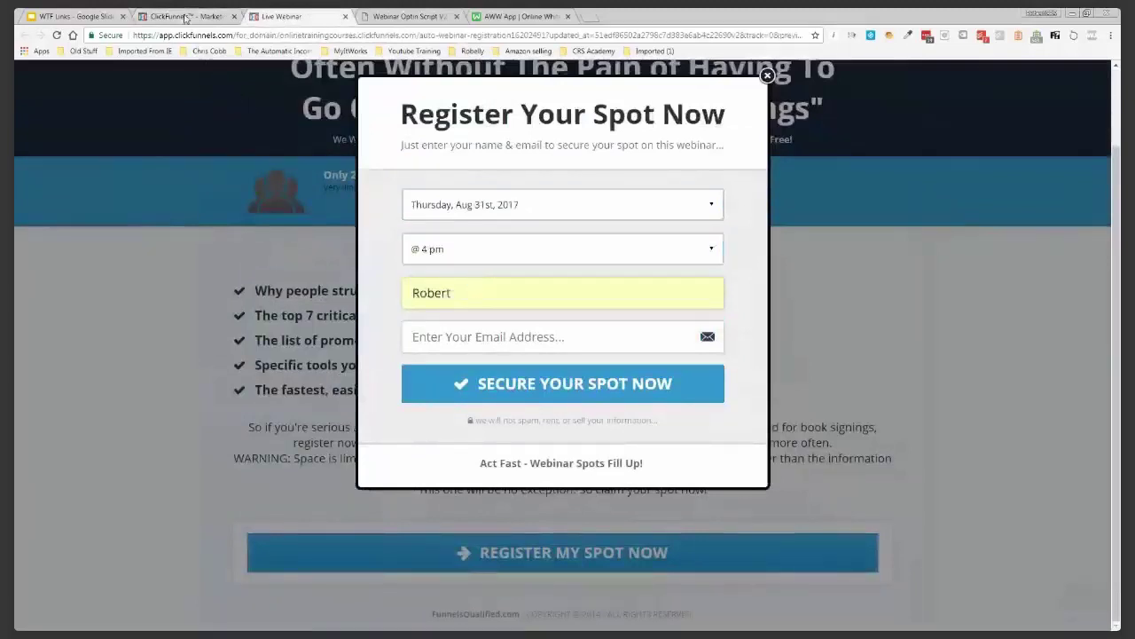
click(185, 18)
click(272, 249)
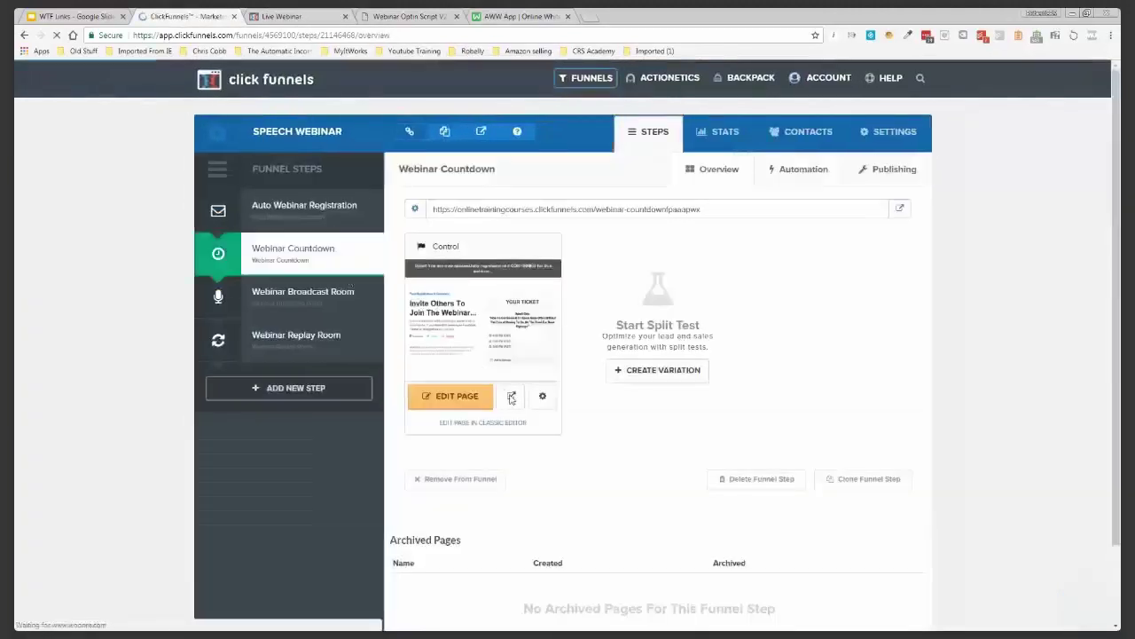
click(511, 397)
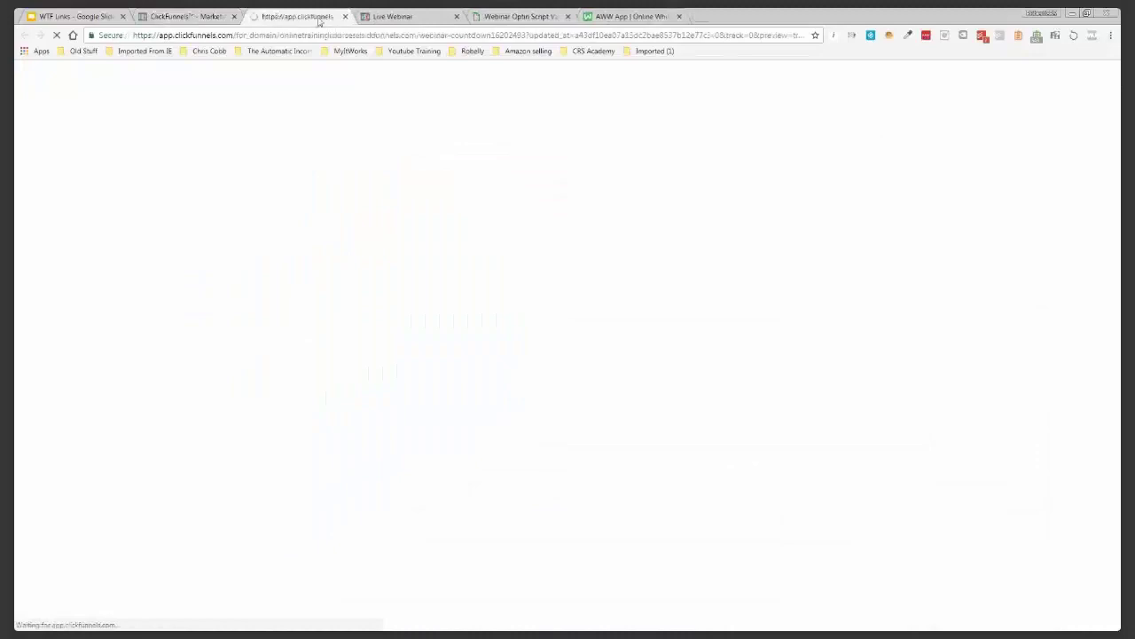
drag(319, 20, 413, 20)
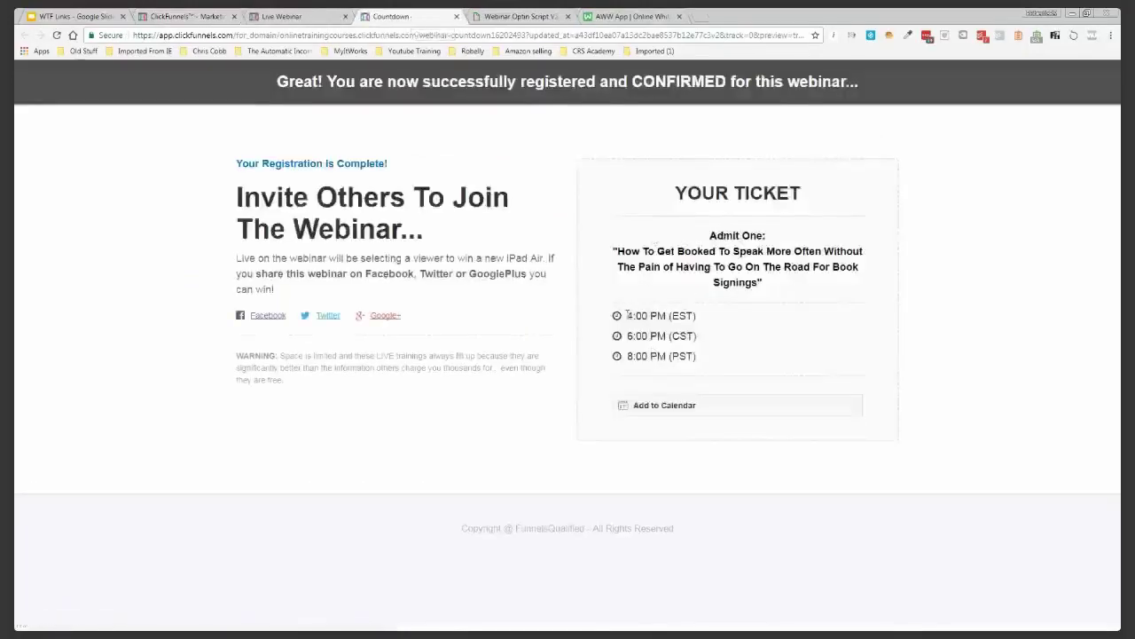
triple_click(666, 314)
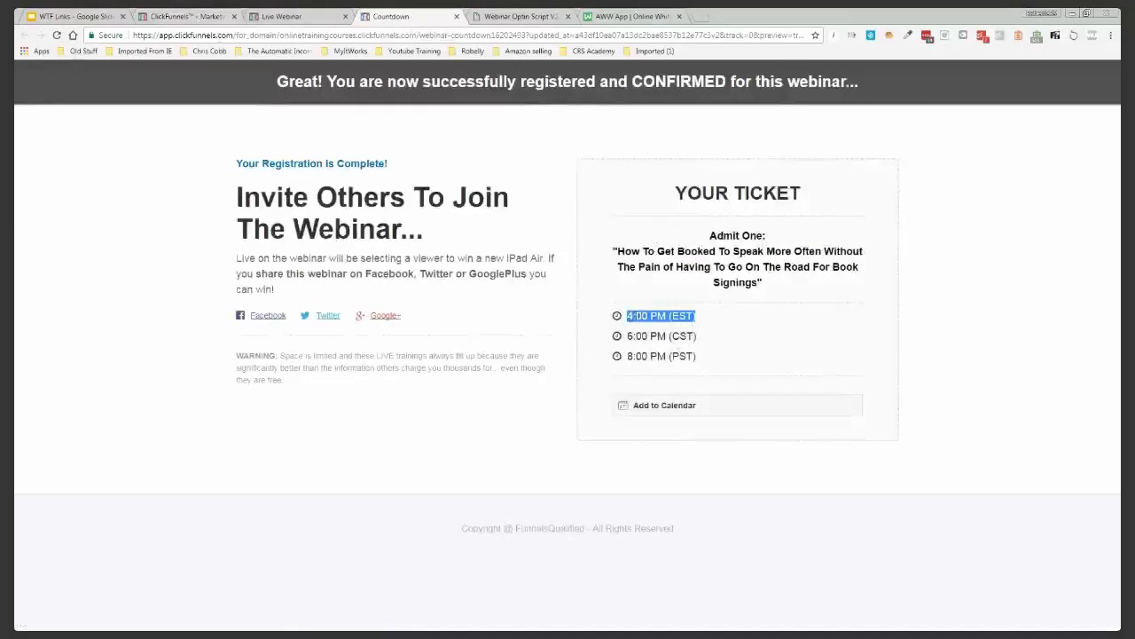
click(670, 405)
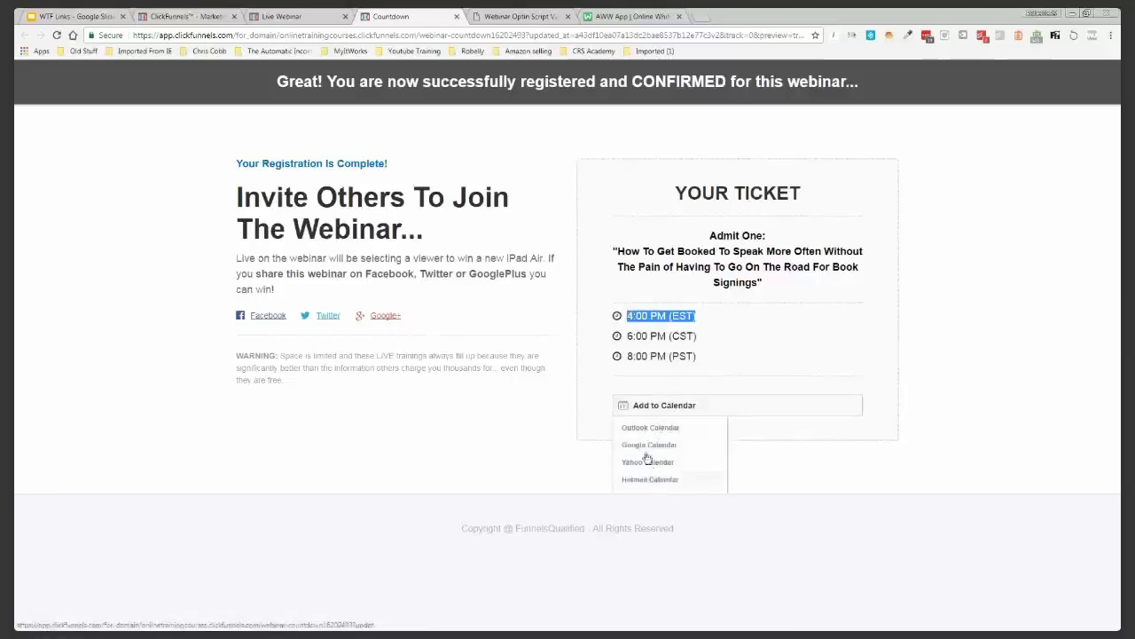
click(568, 362)
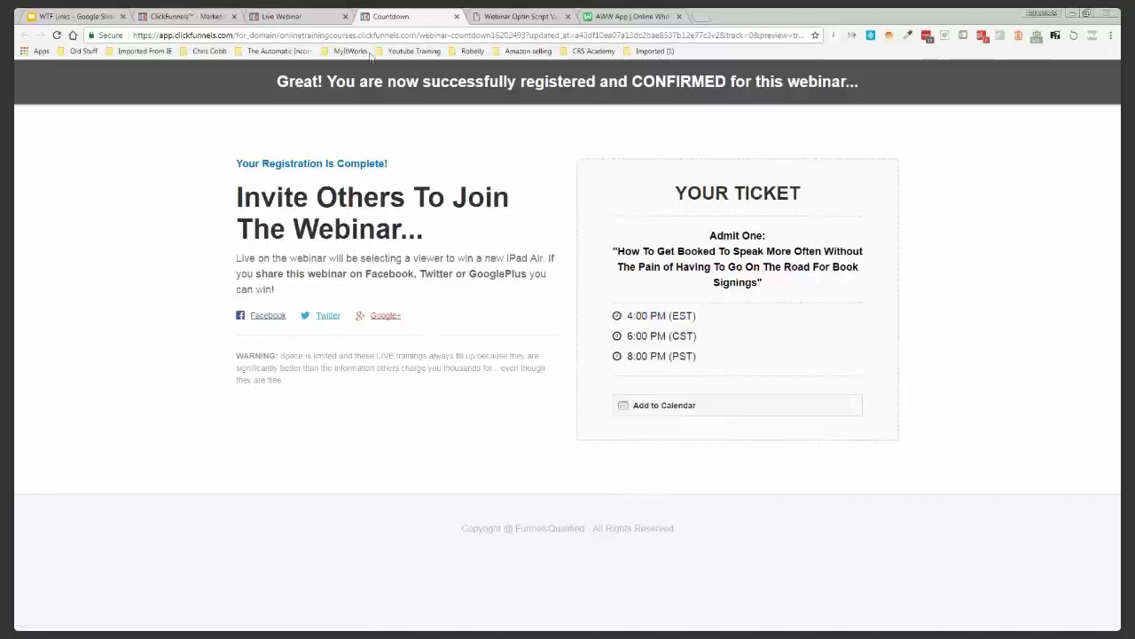
click(457, 16)
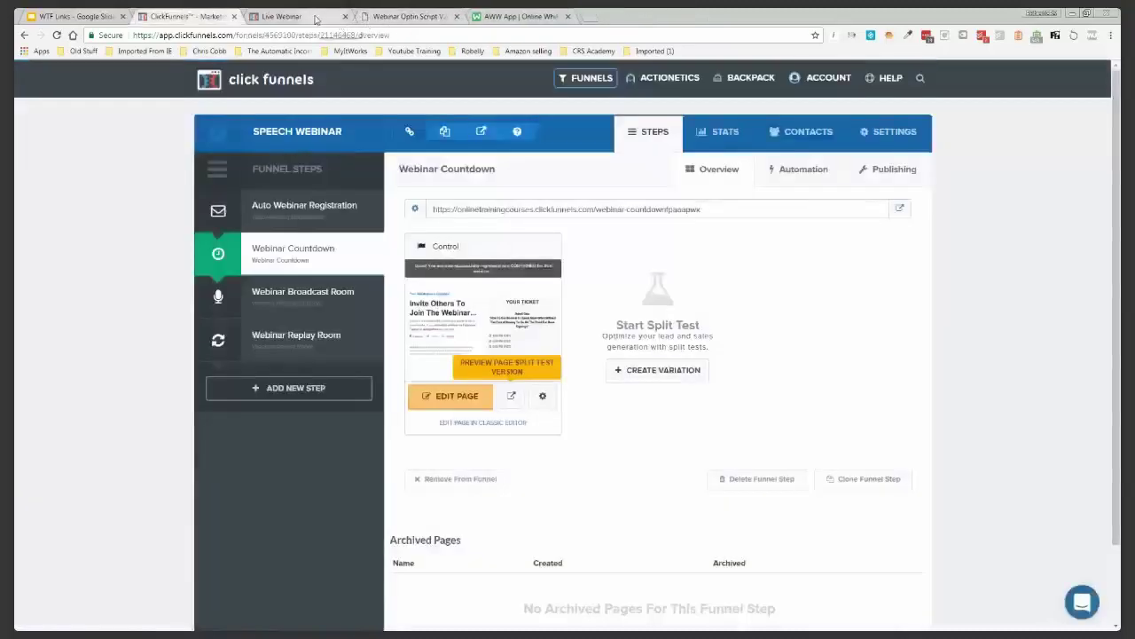
Preview the Webinar Broadcast Room page, scroll through its comments, then go to Webinar Replay Room
click(309, 292)
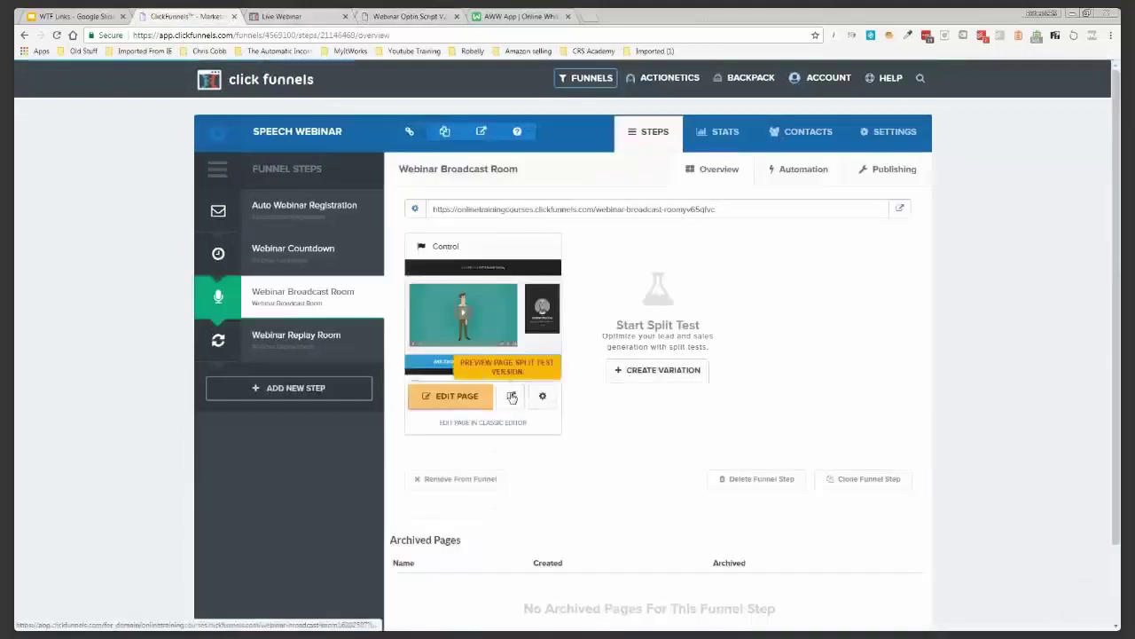
click(511, 397)
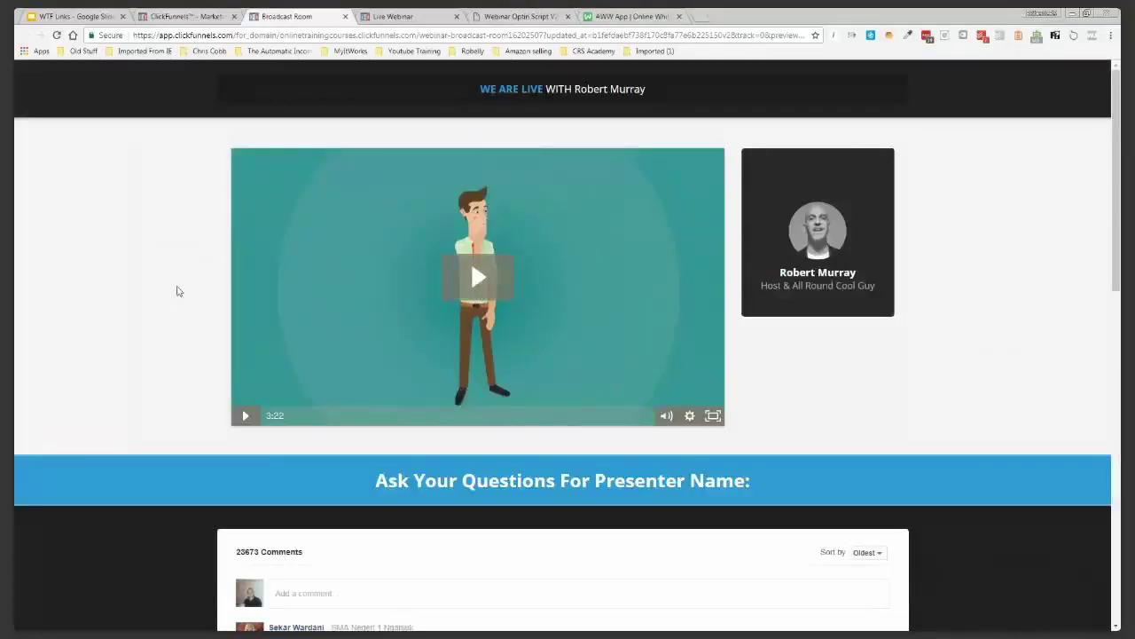
scroll(176, 291, down, 4)
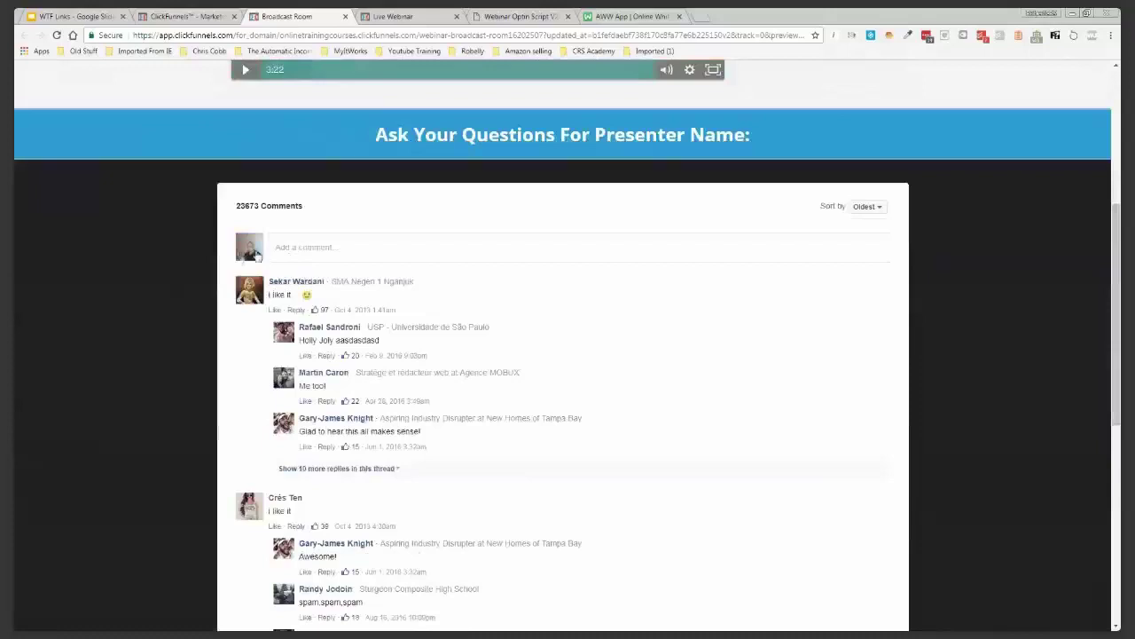
scroll(178, 266, down, 3)
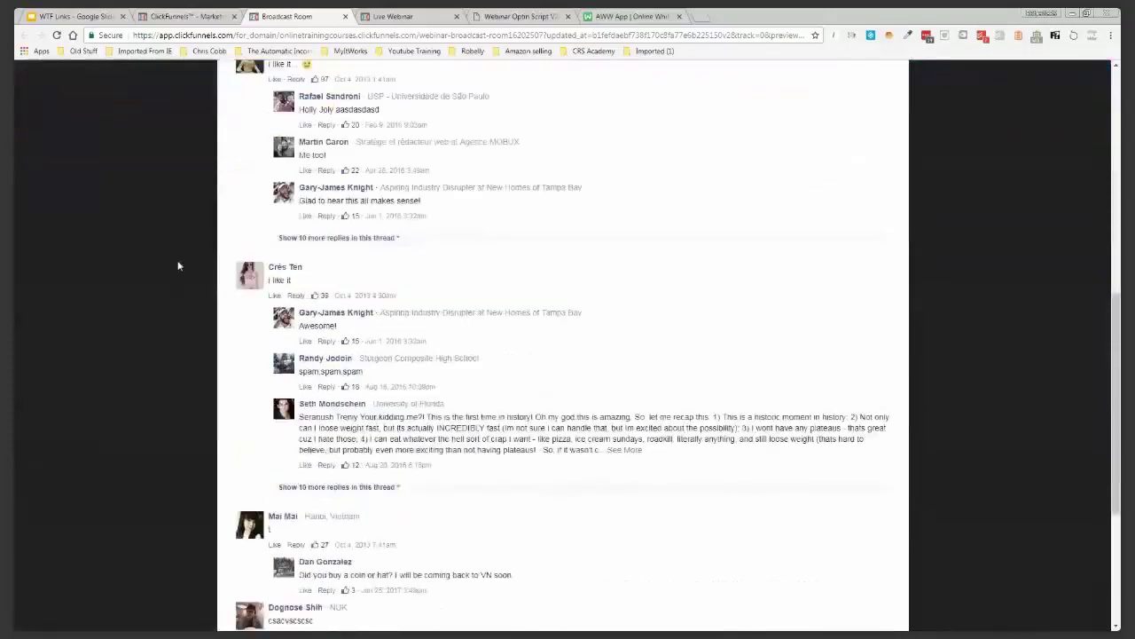
scroll(177, 265, up, 7)
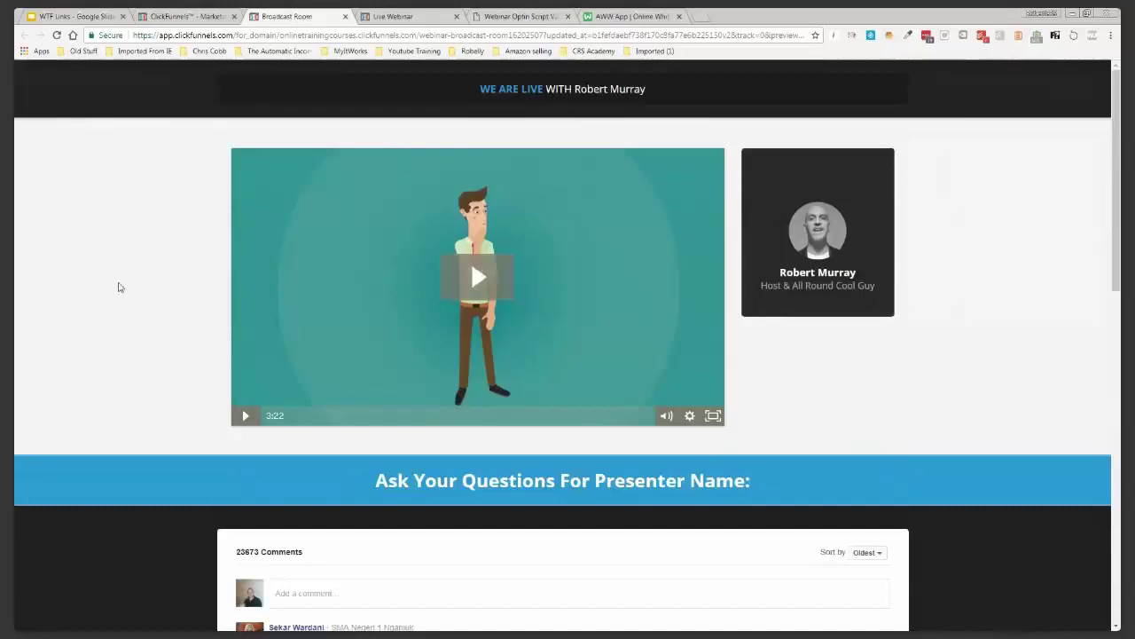
scroll(119, 287, down, 4)
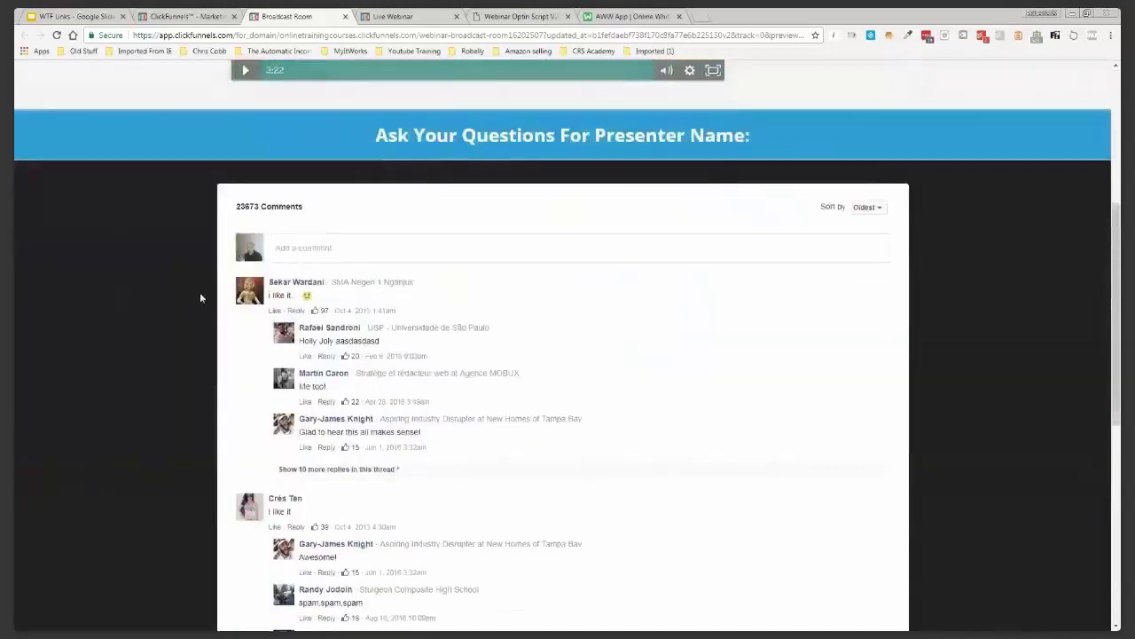
scroll(204, 306, up, 3)
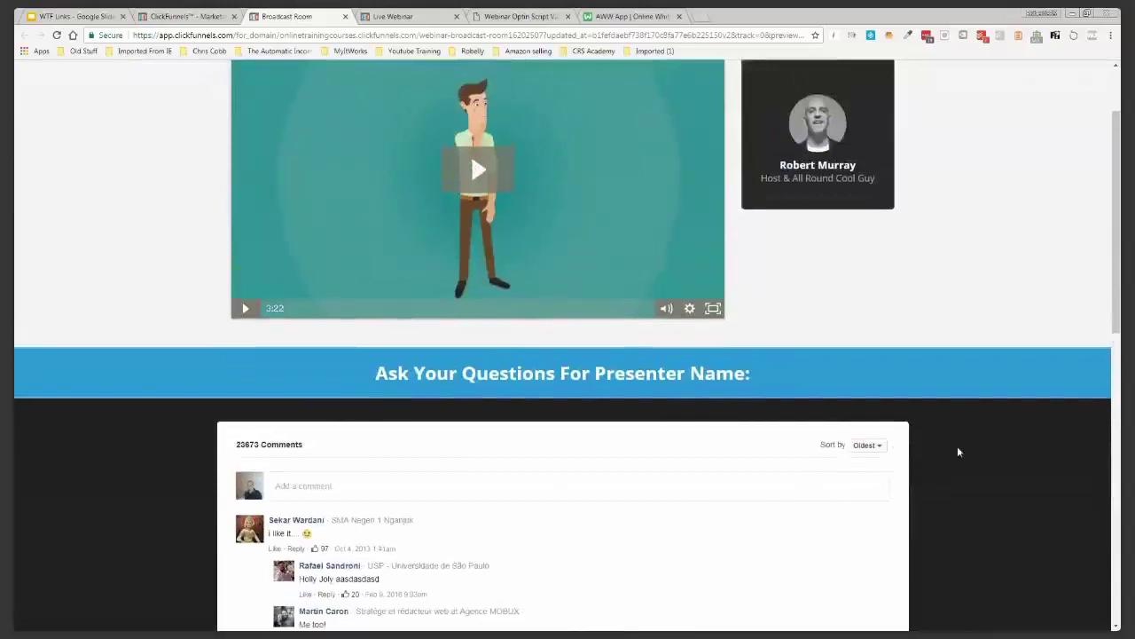
scroll(957, 452, up, 1)
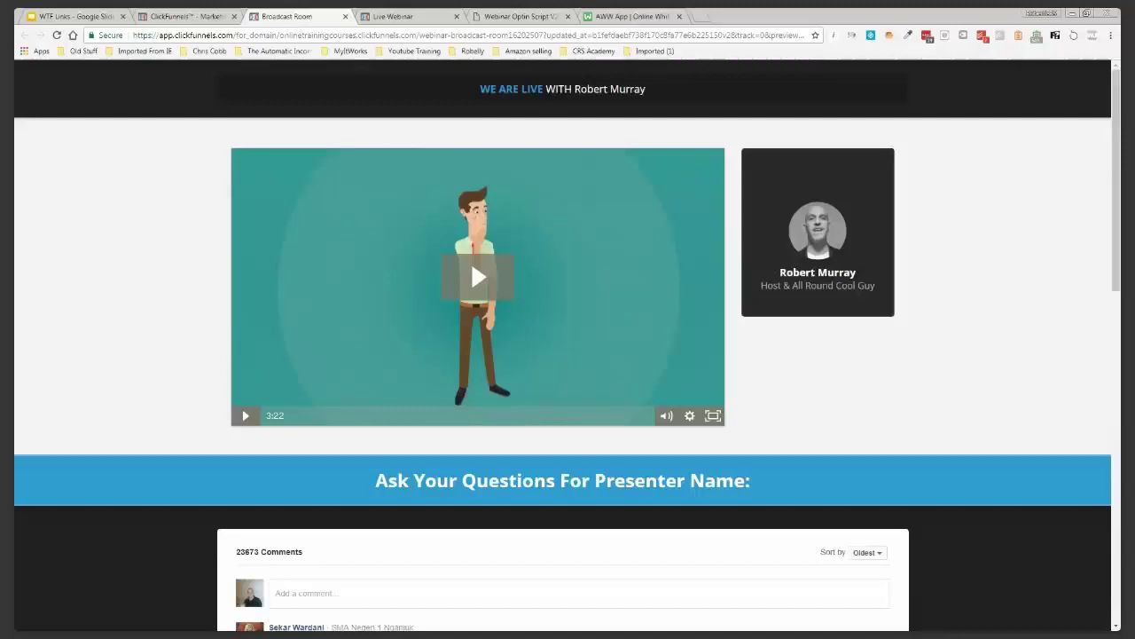
click(171, 12)
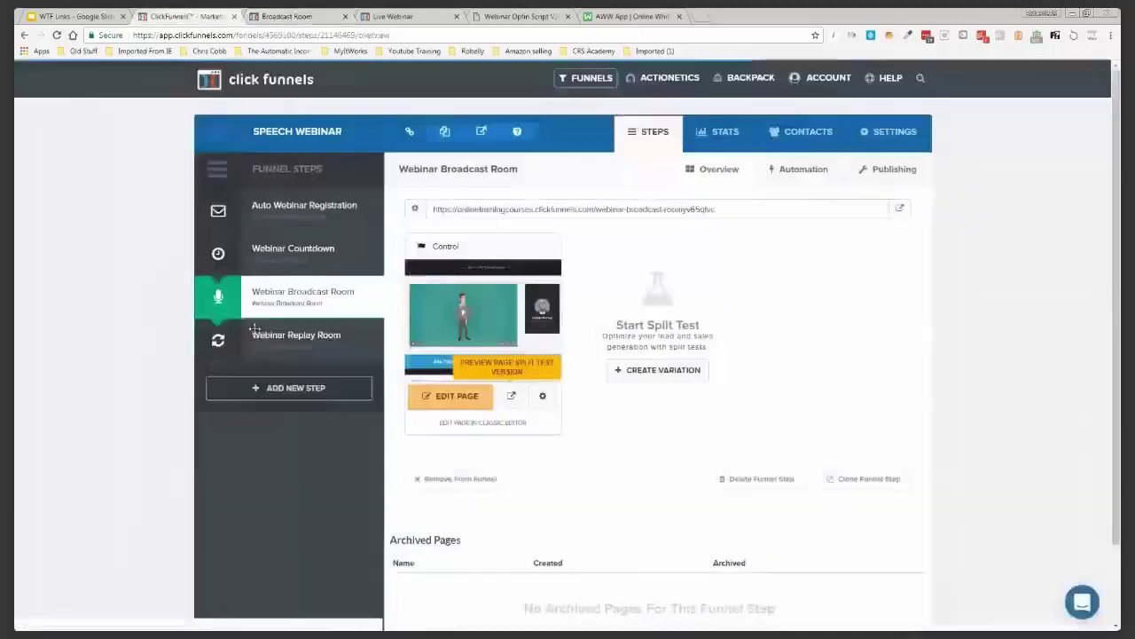
click(305, 338)
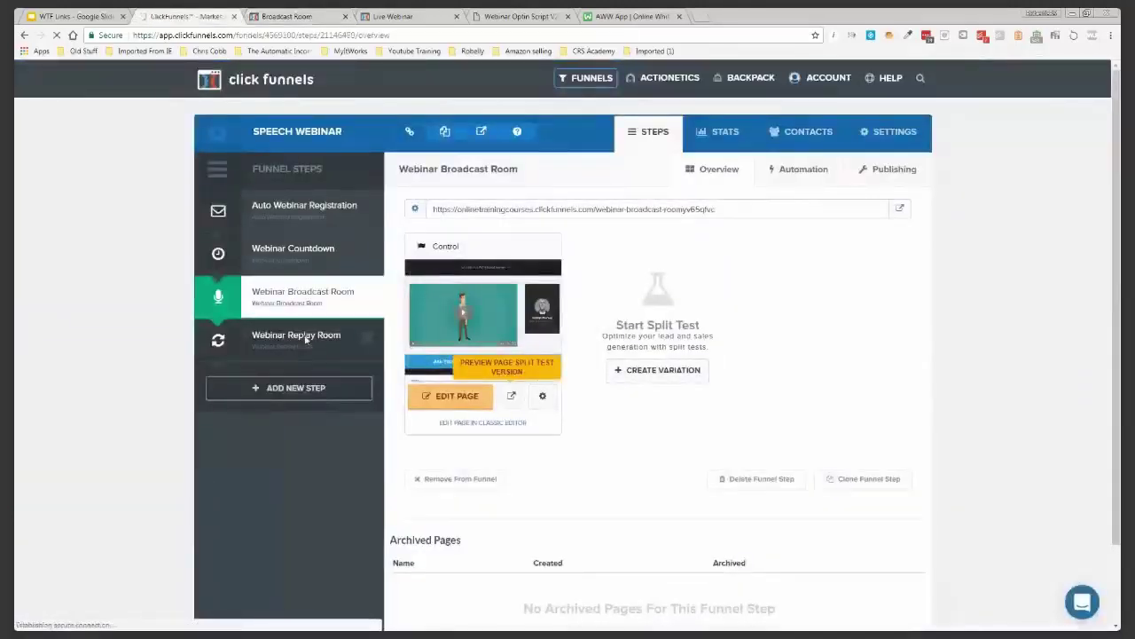
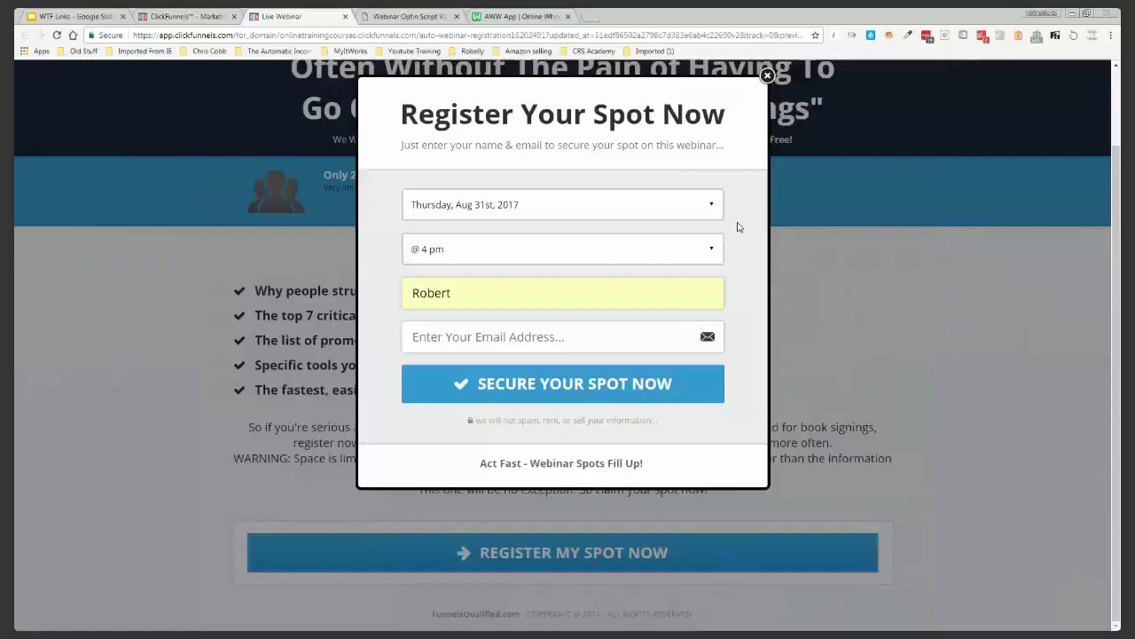
Open the webinar date list, then close the registration popup without choosing a date
click(689, 211)
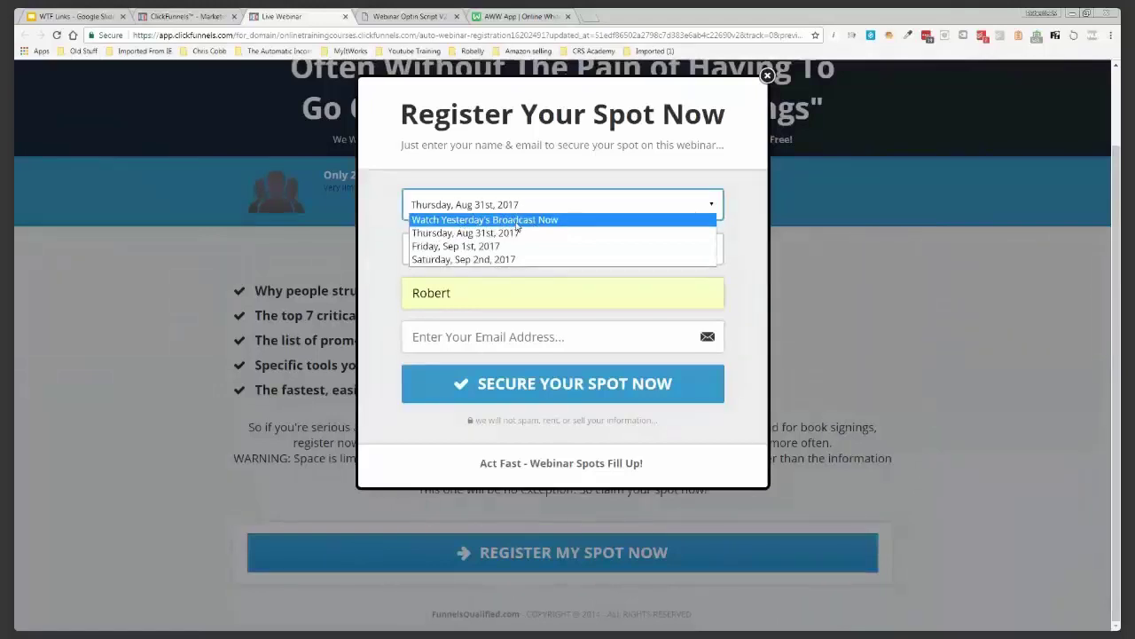
click(794, 196)
click(796, 200)
scroll(796, 205, up, 2)
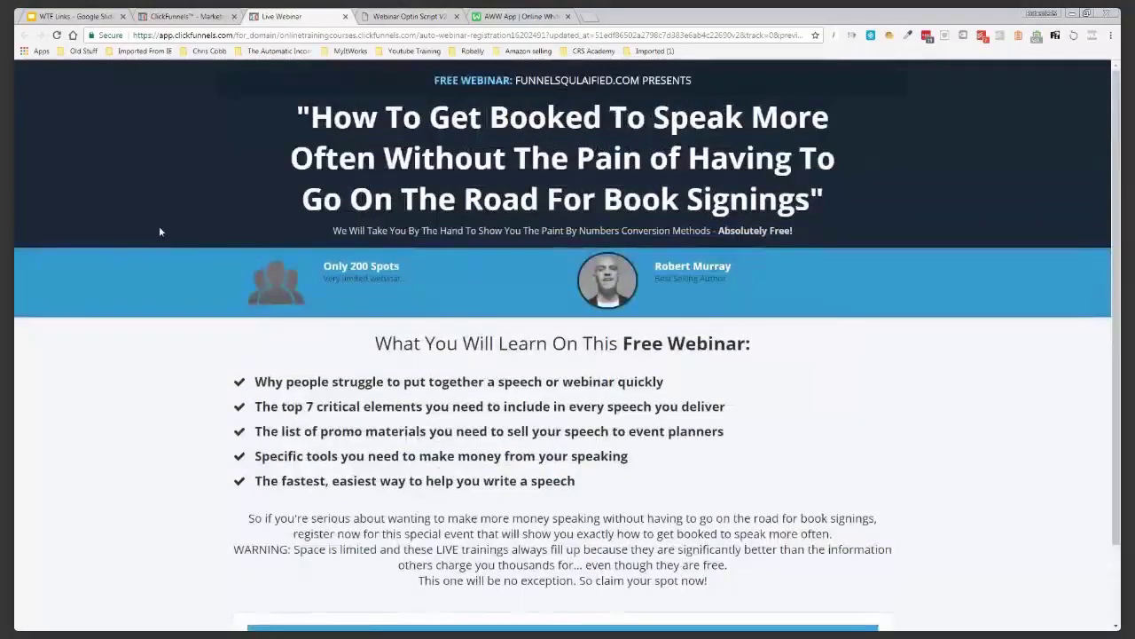
Highlight the preview's headline and subtitle, then return to the funnel's steps overview
drag(299, 108, 820, 190)
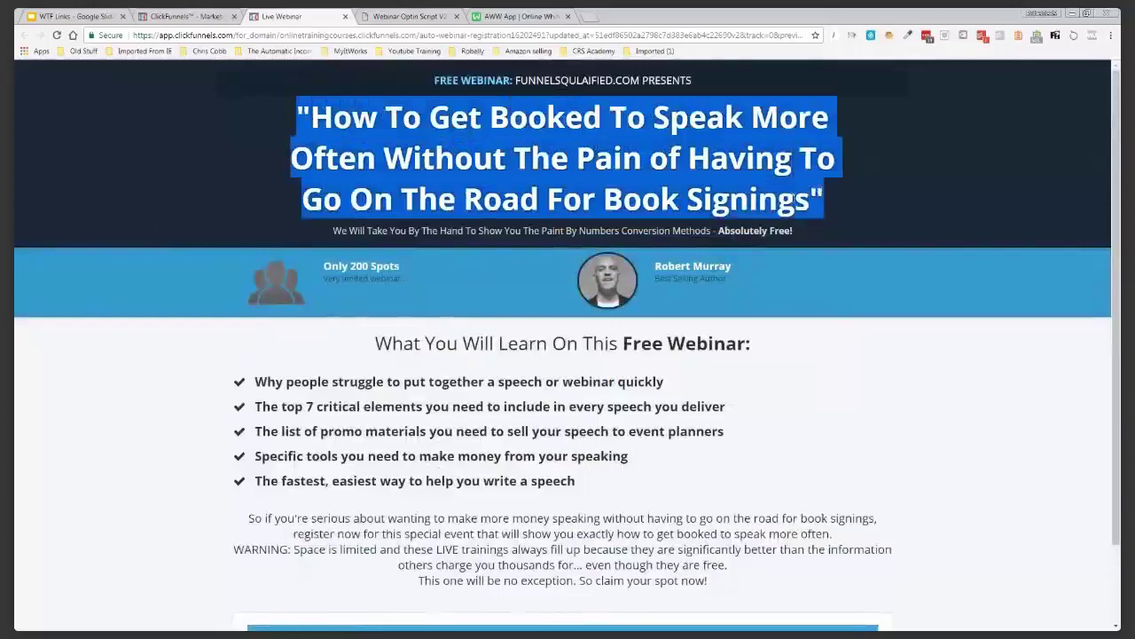
click(553, 154)
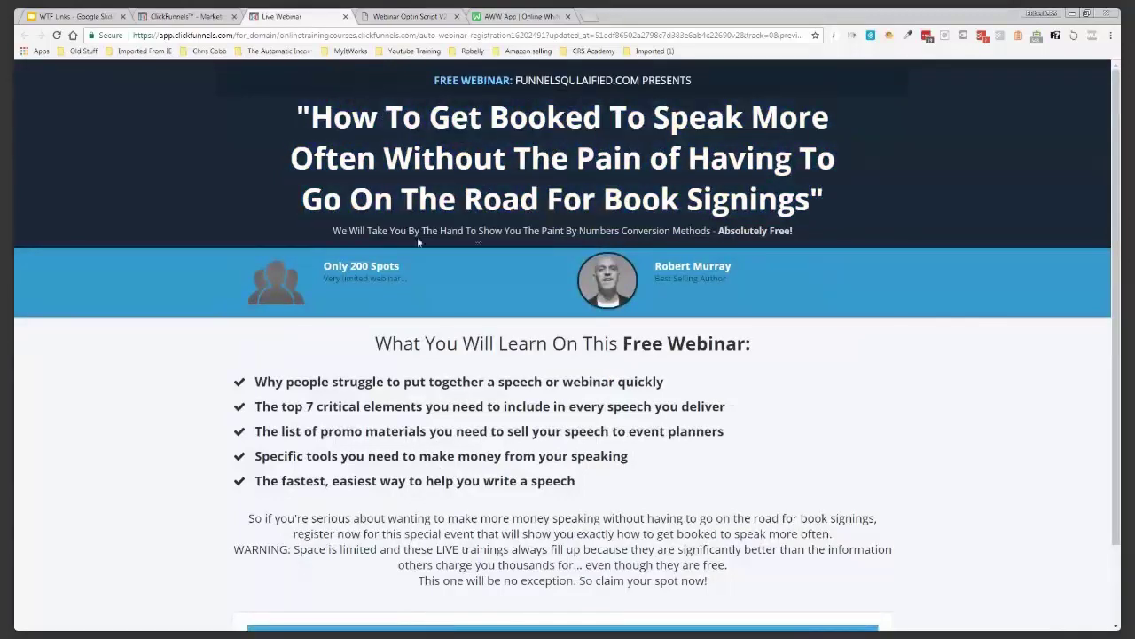
drag(335, 232, 784, 234)
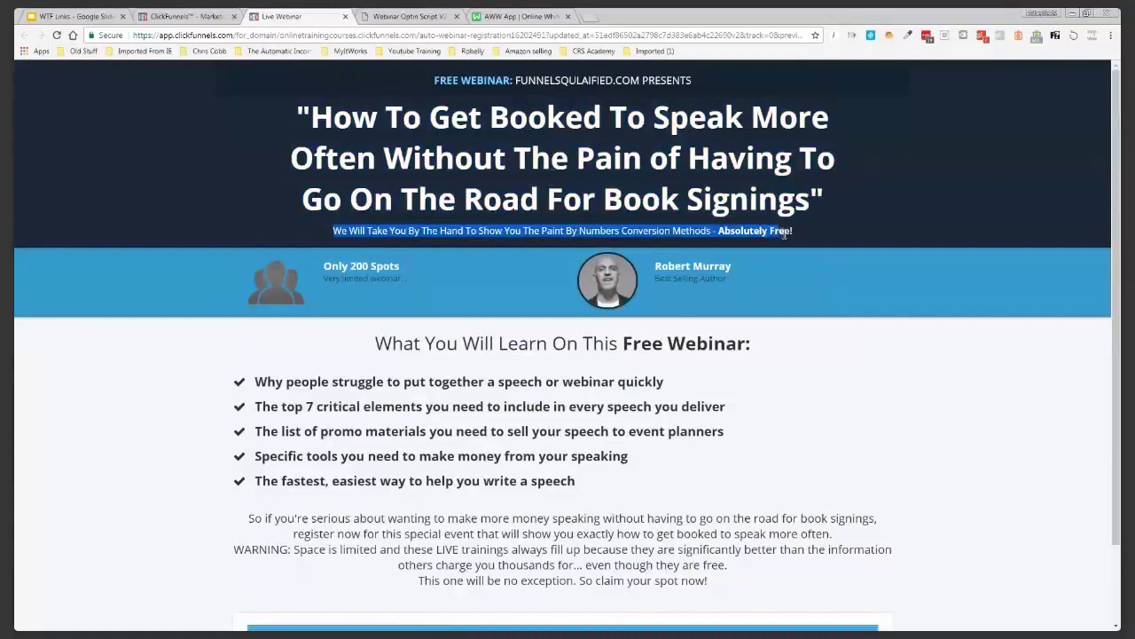
click(725, 245)
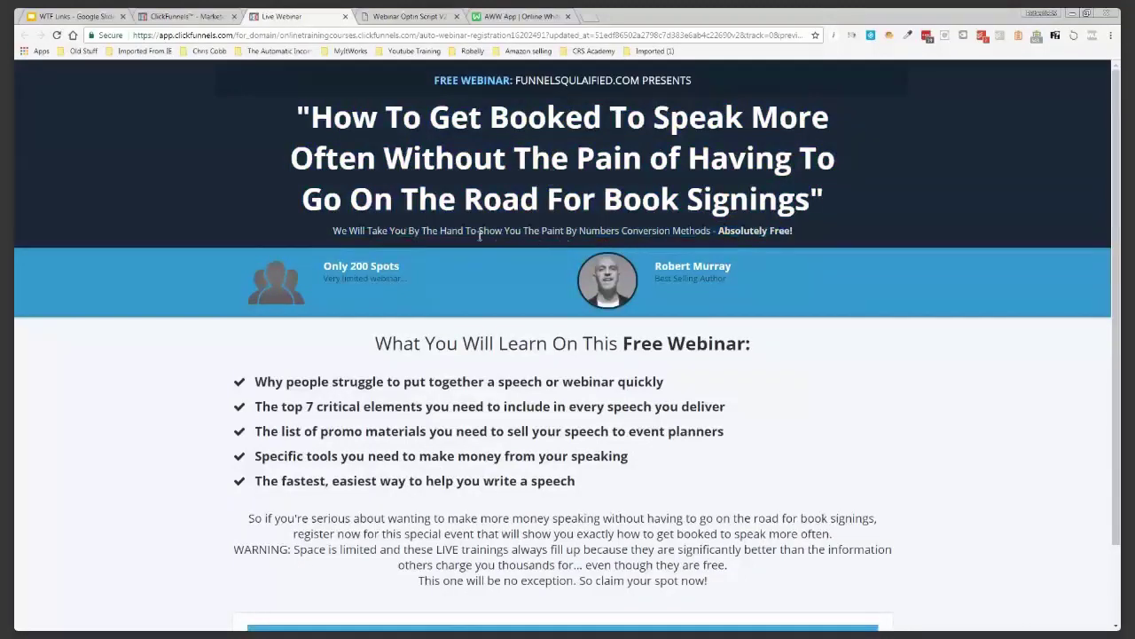
click(184, 16)
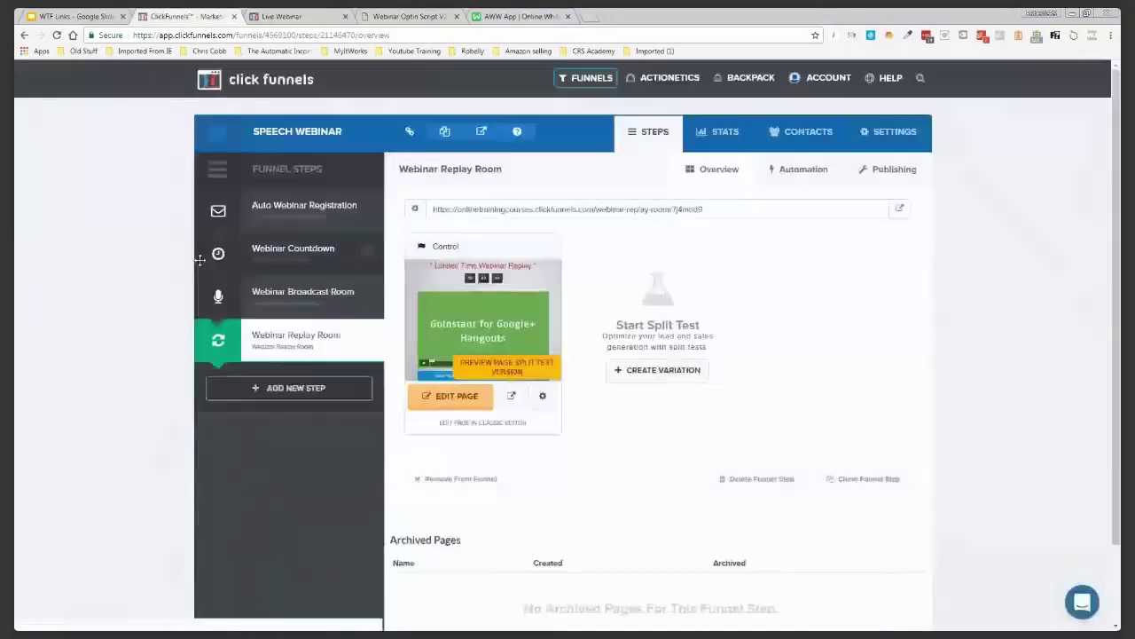
Open the Auto Webinar Registration page in the editor and select its main headline
click(312, 216)
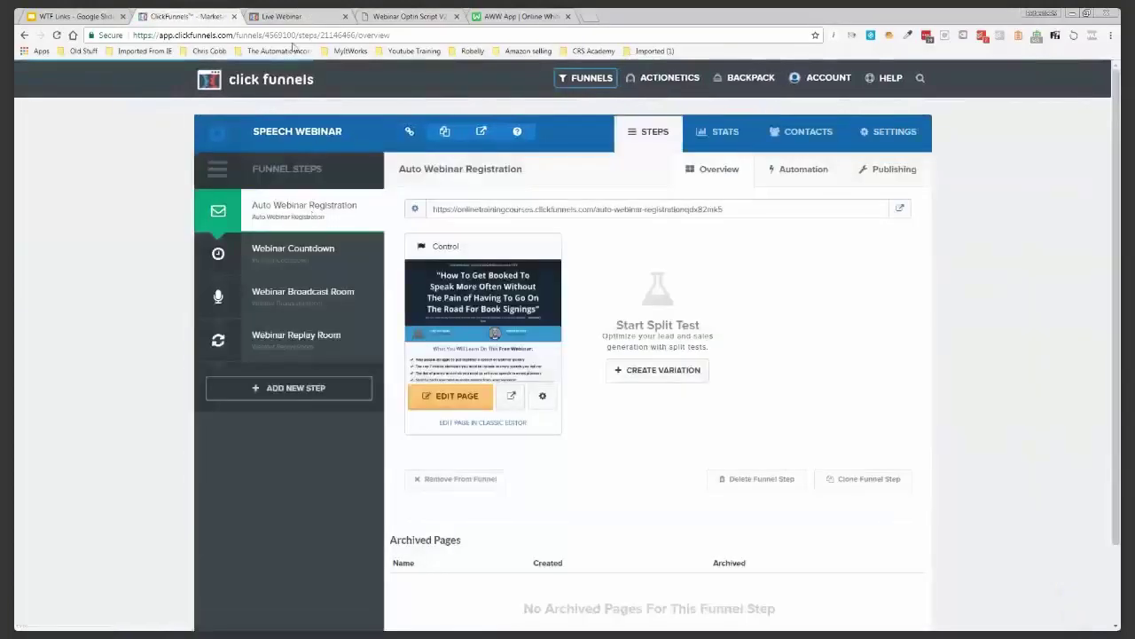
click(461, 401)
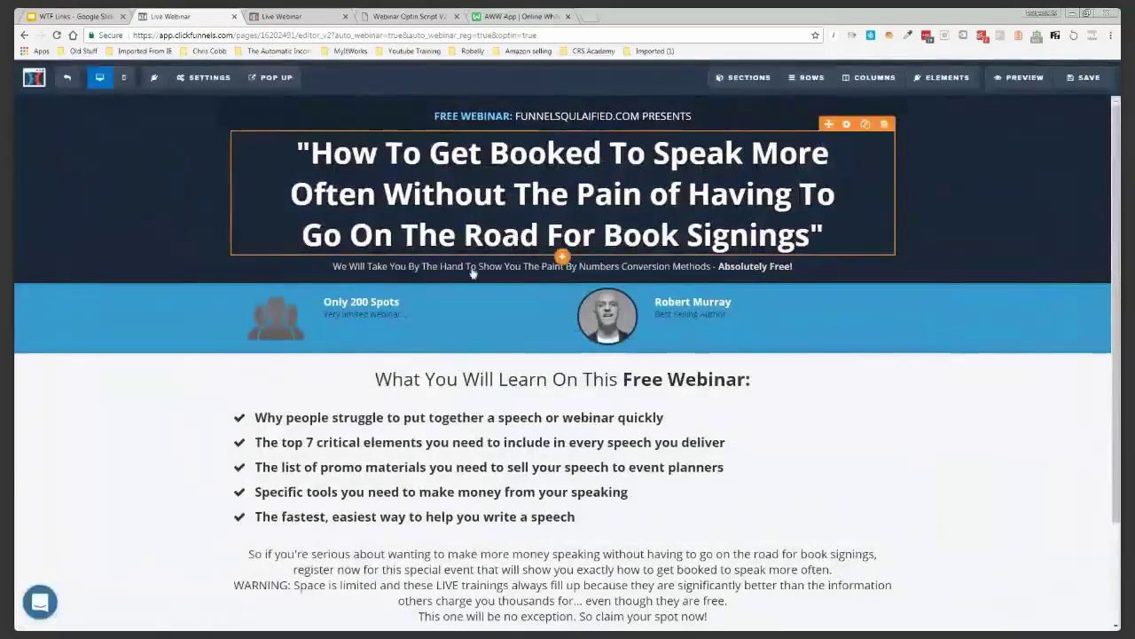
click(511, 264)
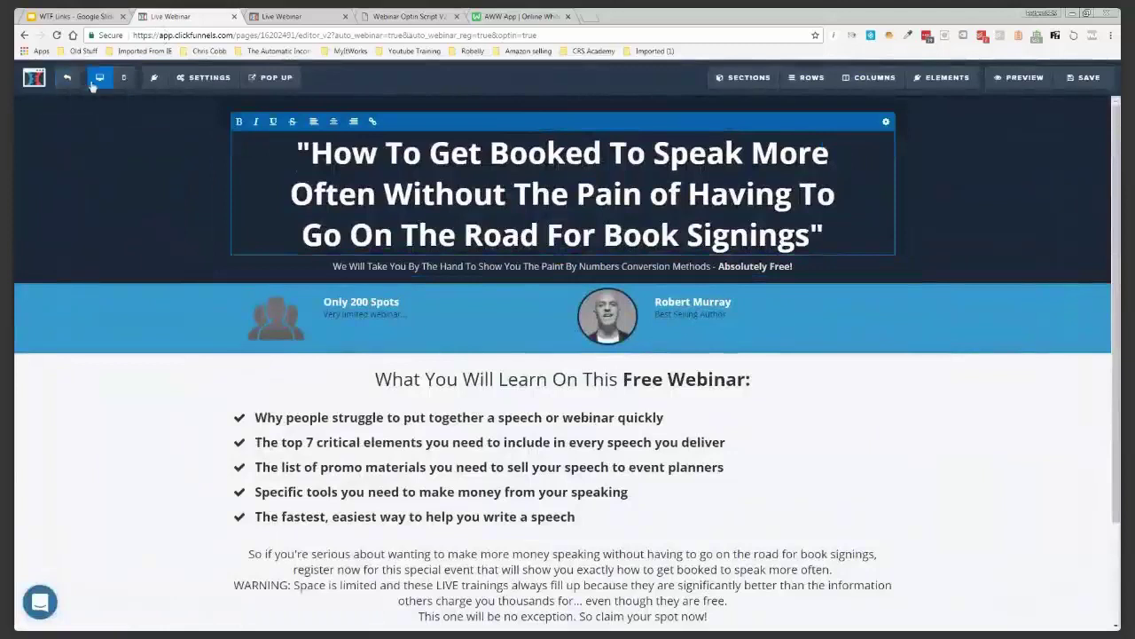
In mobile view, give the main headline a separate 34px mobile font size
click(124, 78)
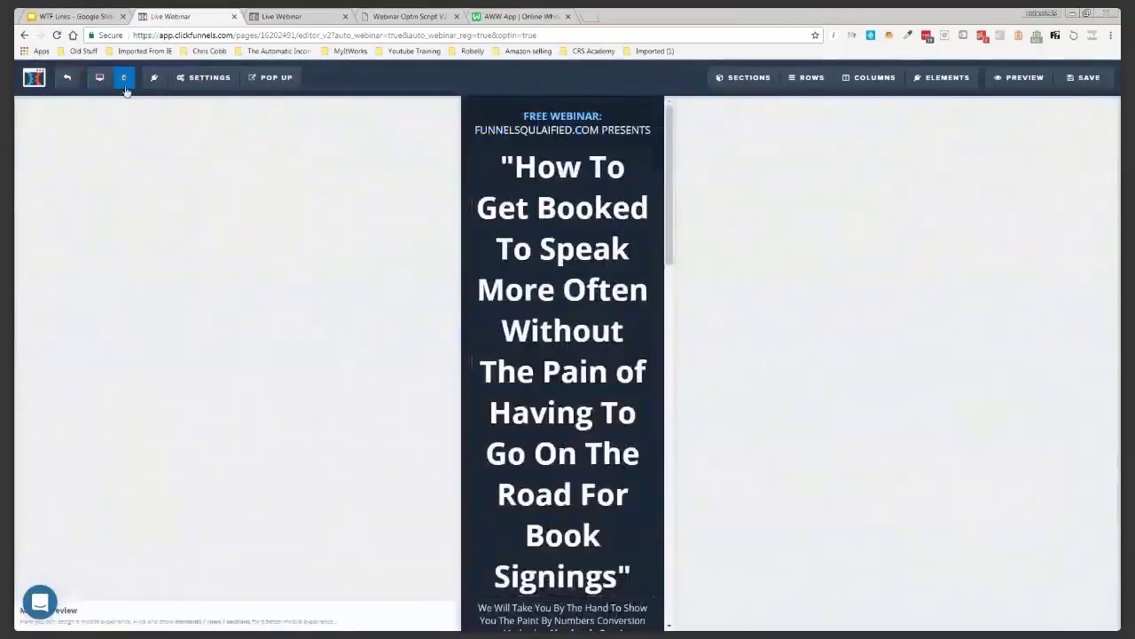
click(102, 79)
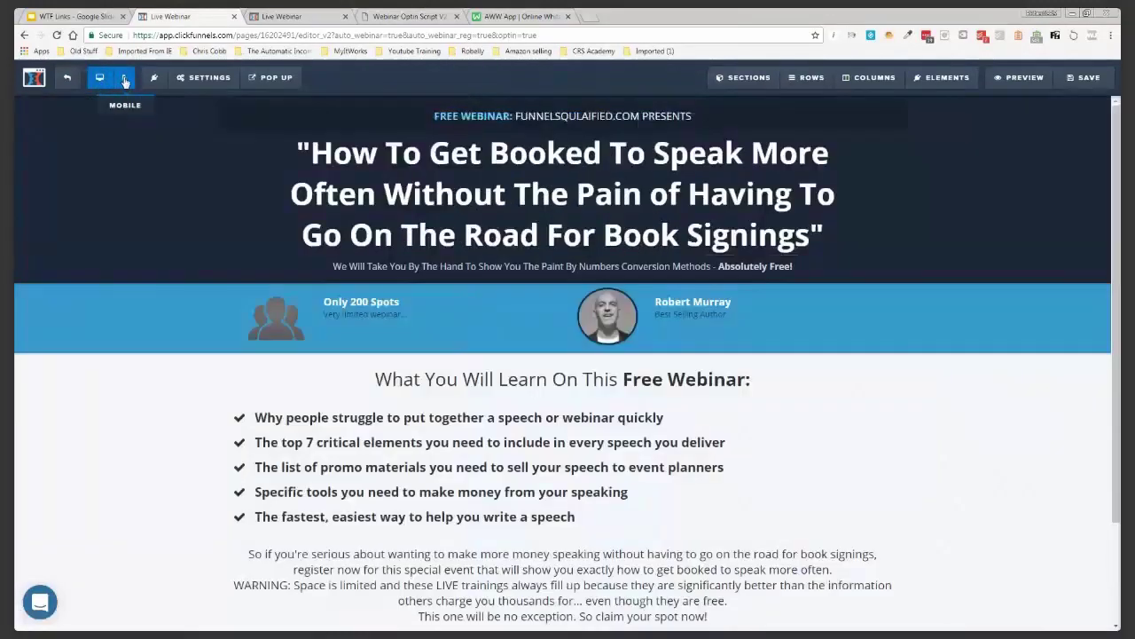
click(124, 78)
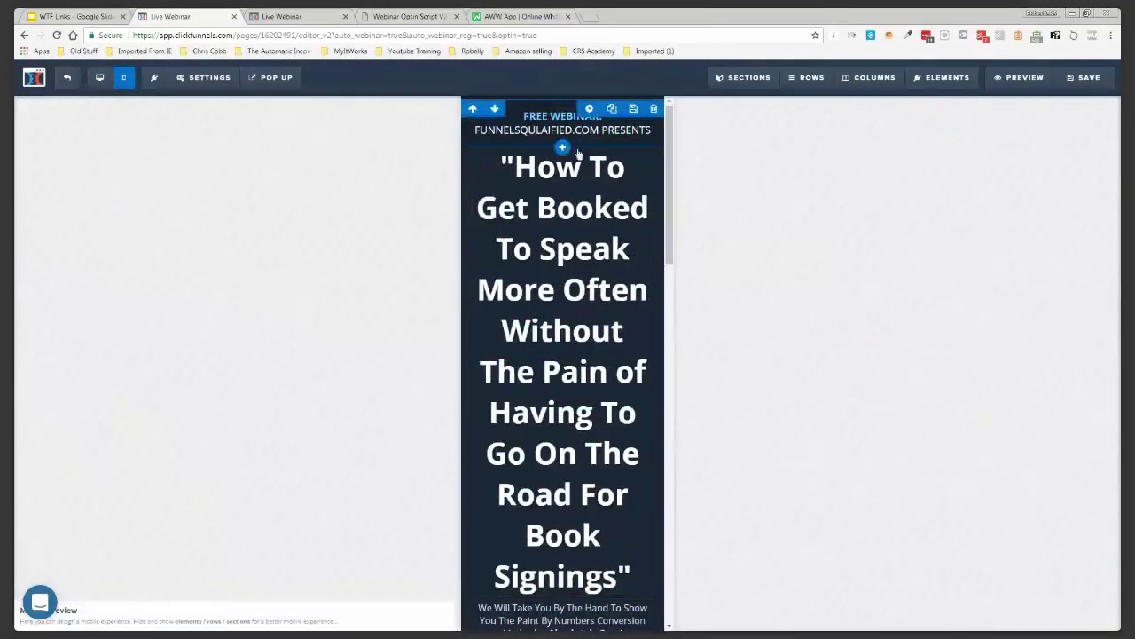
click(559, 139)
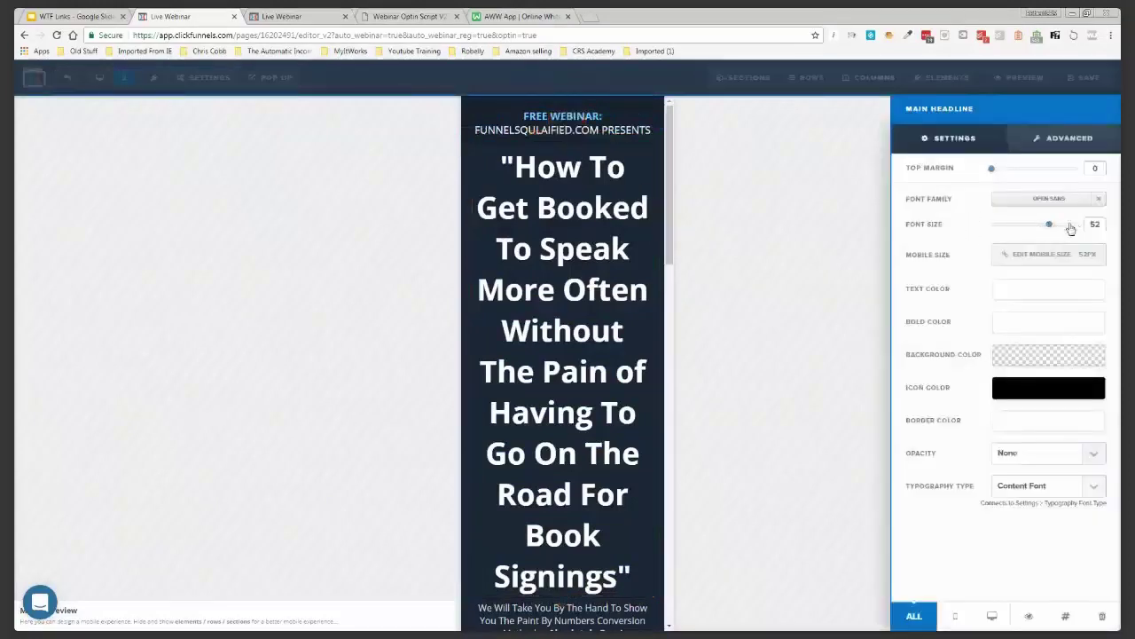
click(1094, 256)
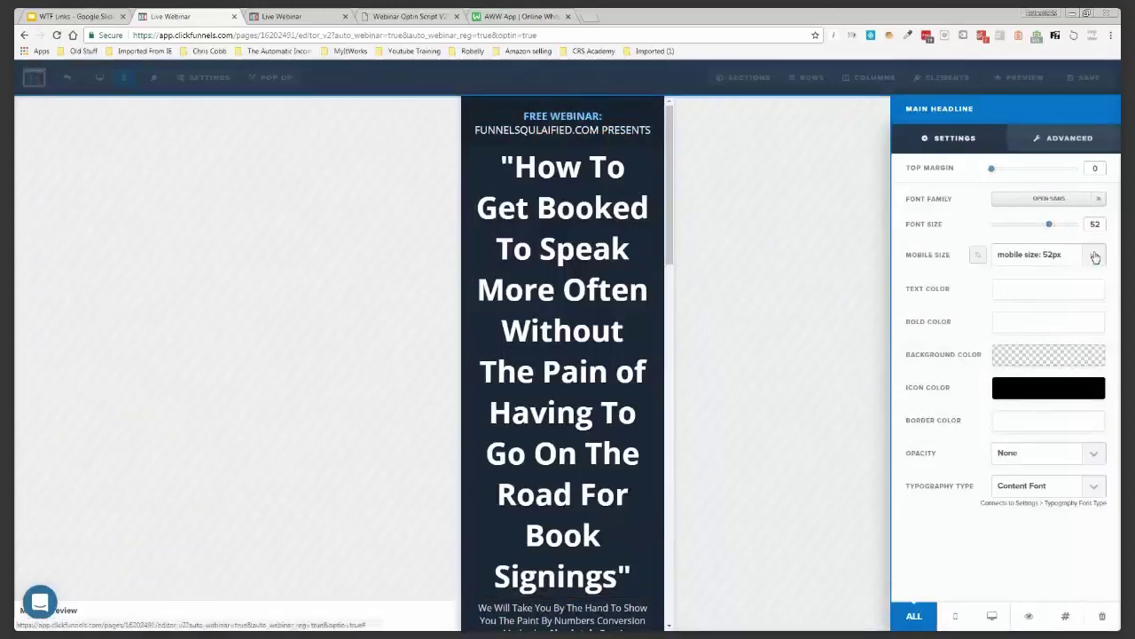
click(1094, 257)
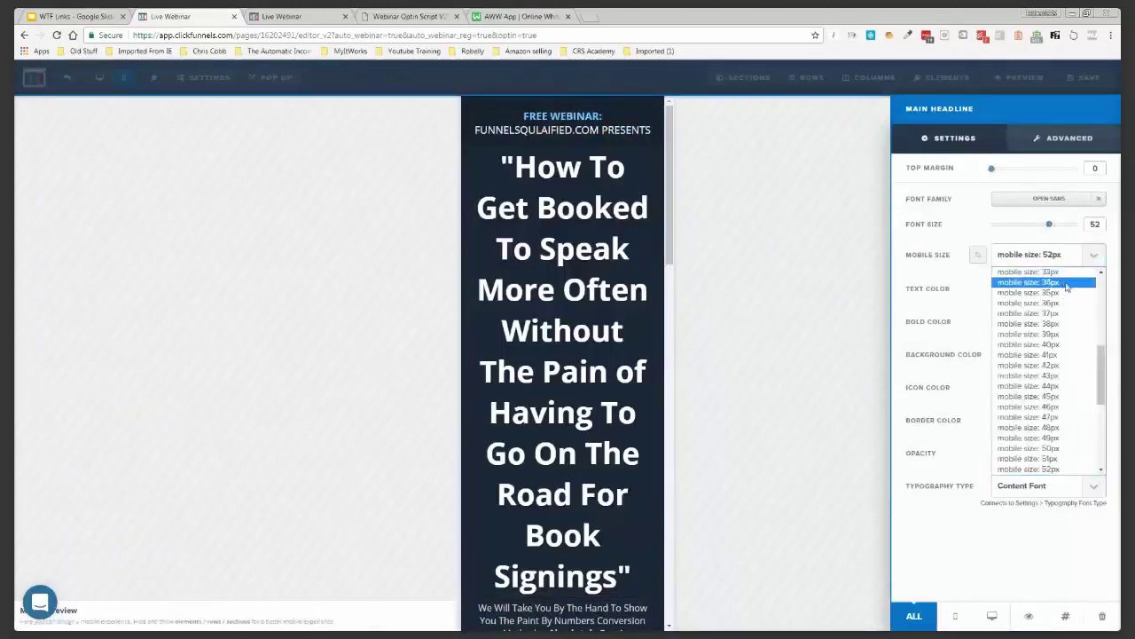
click(1029, 282)
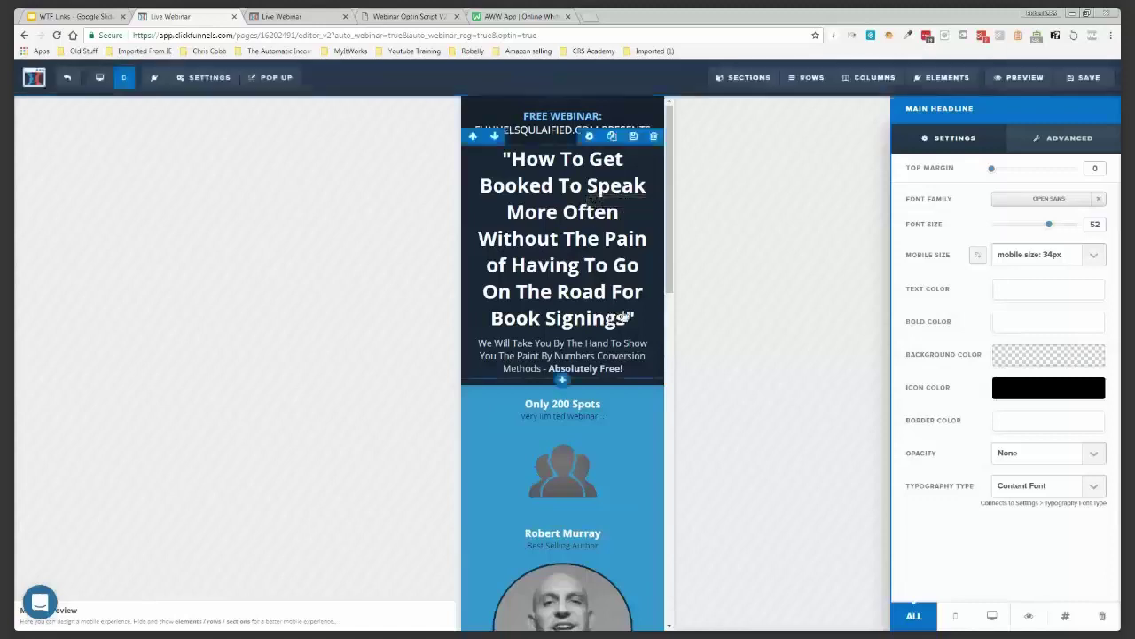
Scroll the mobile page, check and close the registration popup, then save the page
scroll(624, 316, down, 2)
scroll(625, 316, down, 5)
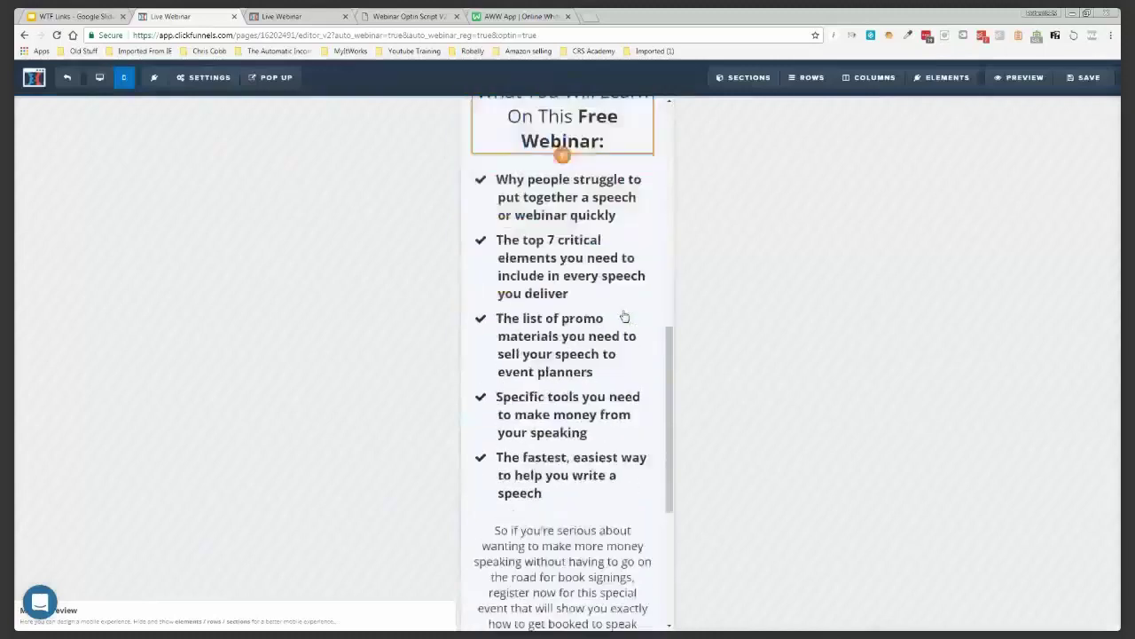
scroll(625, 317, down, 3)
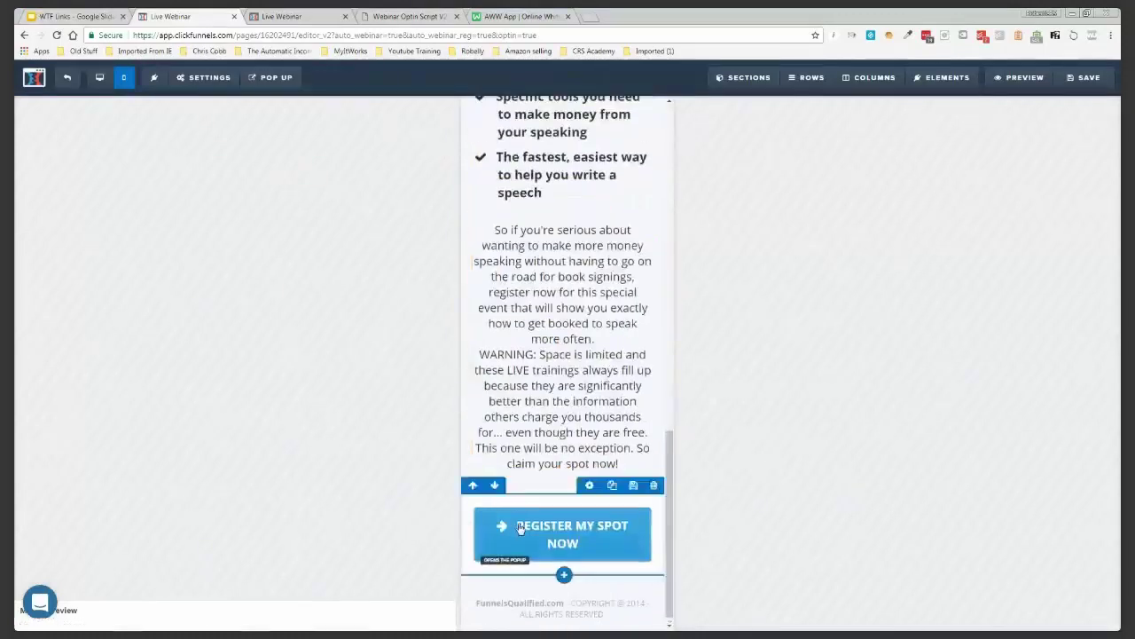
click(275, 79)
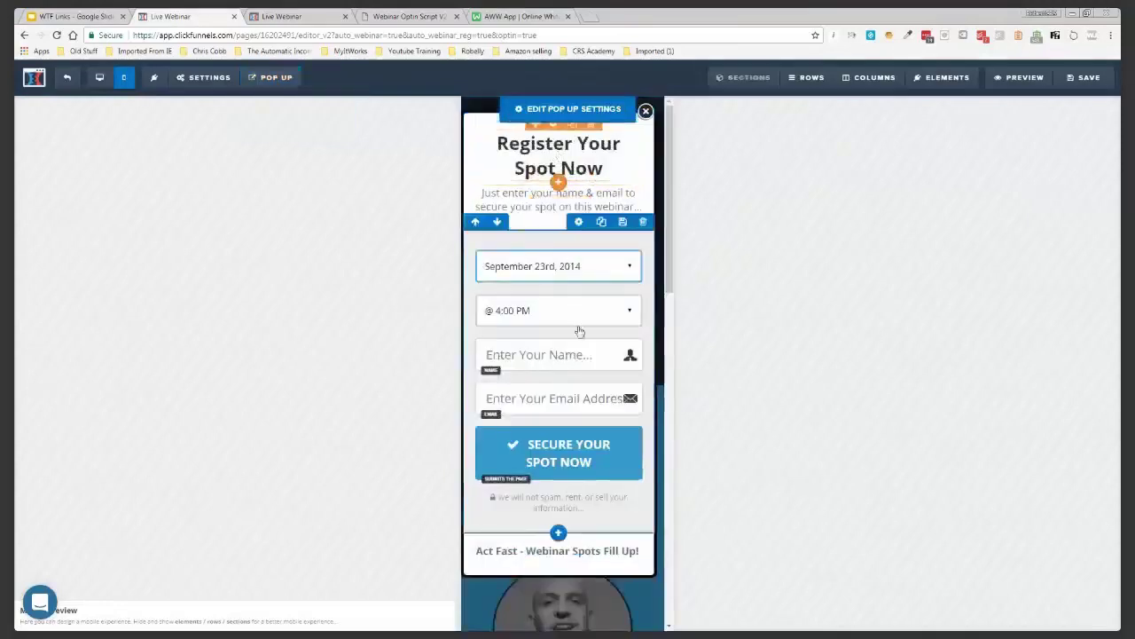
click(646, 111)
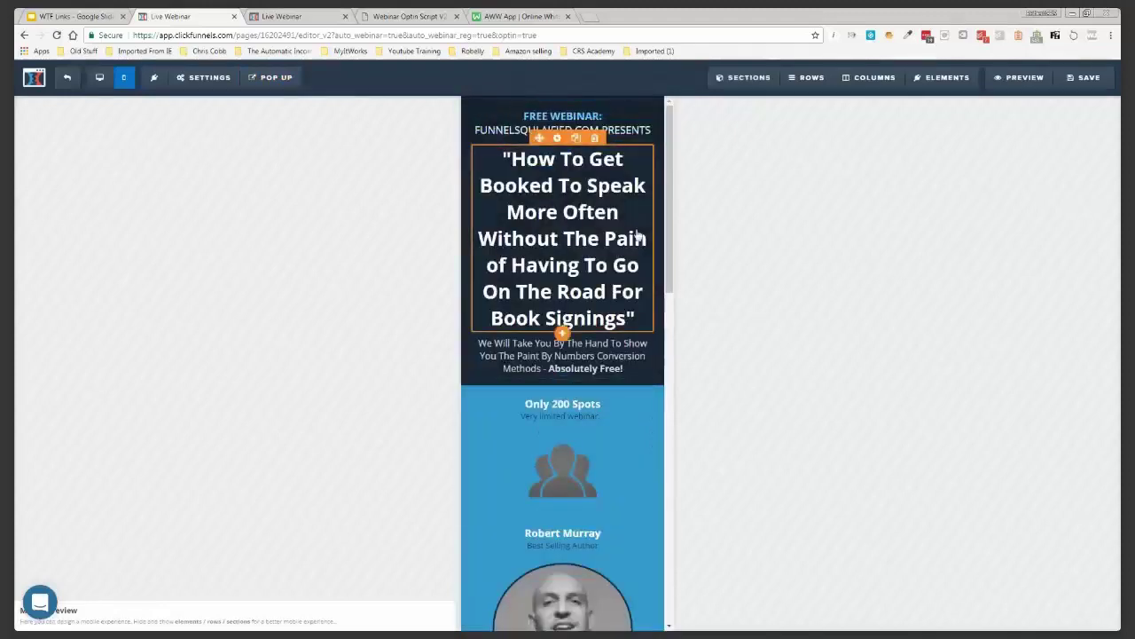
click(1080, 81)
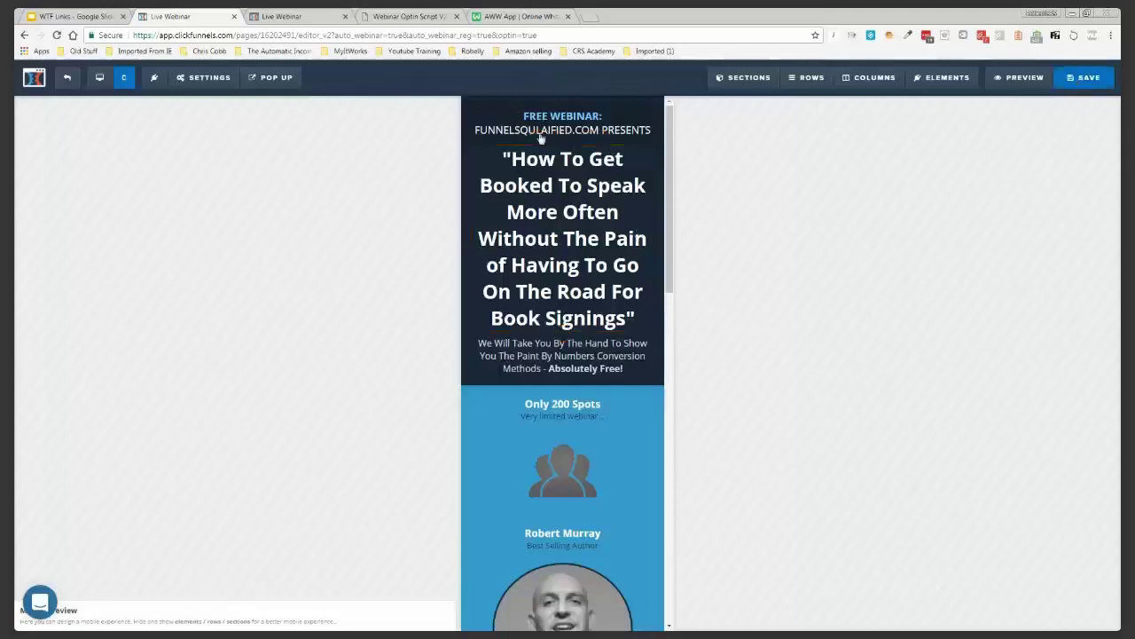
Return the editor to desktop view, exit it, and view the live registration page
click(99, 78)
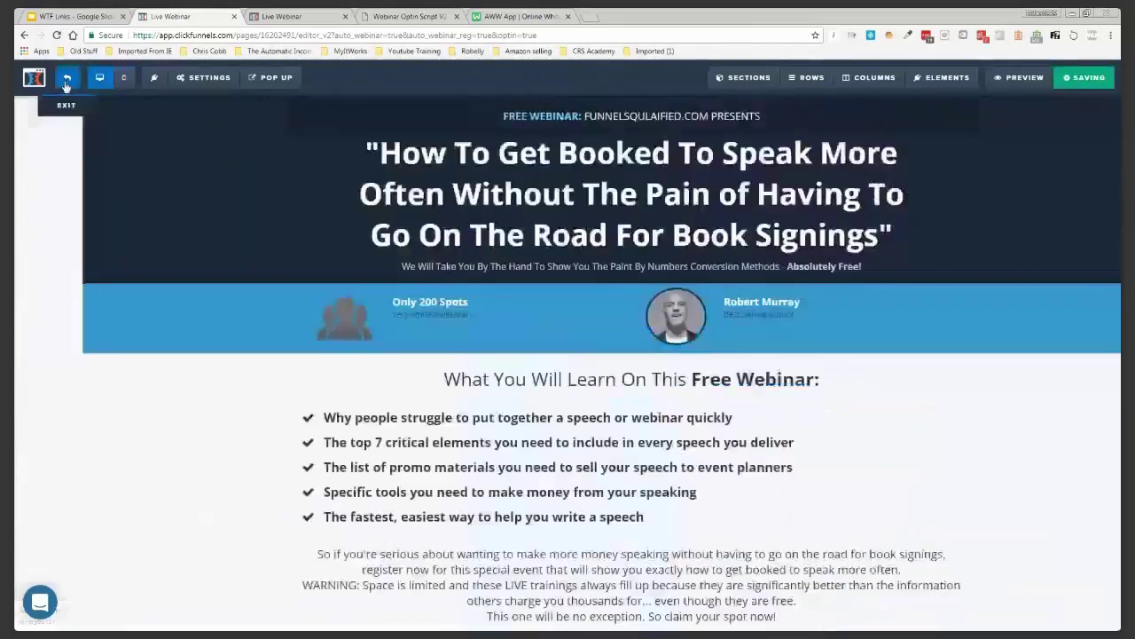
click(68, 82)
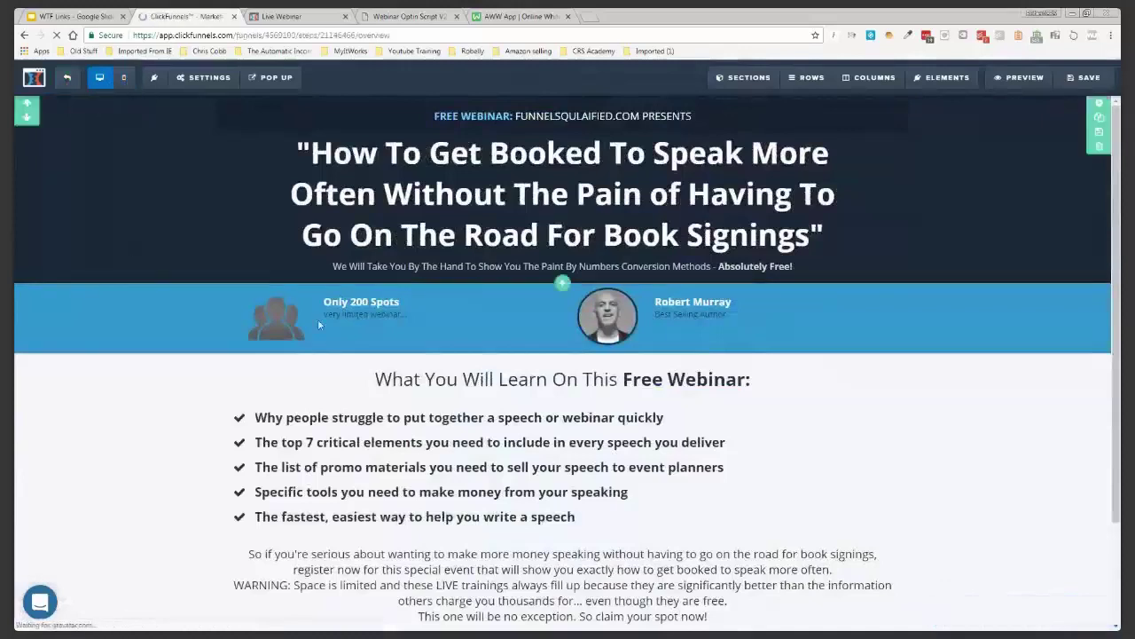
click(296, 20)
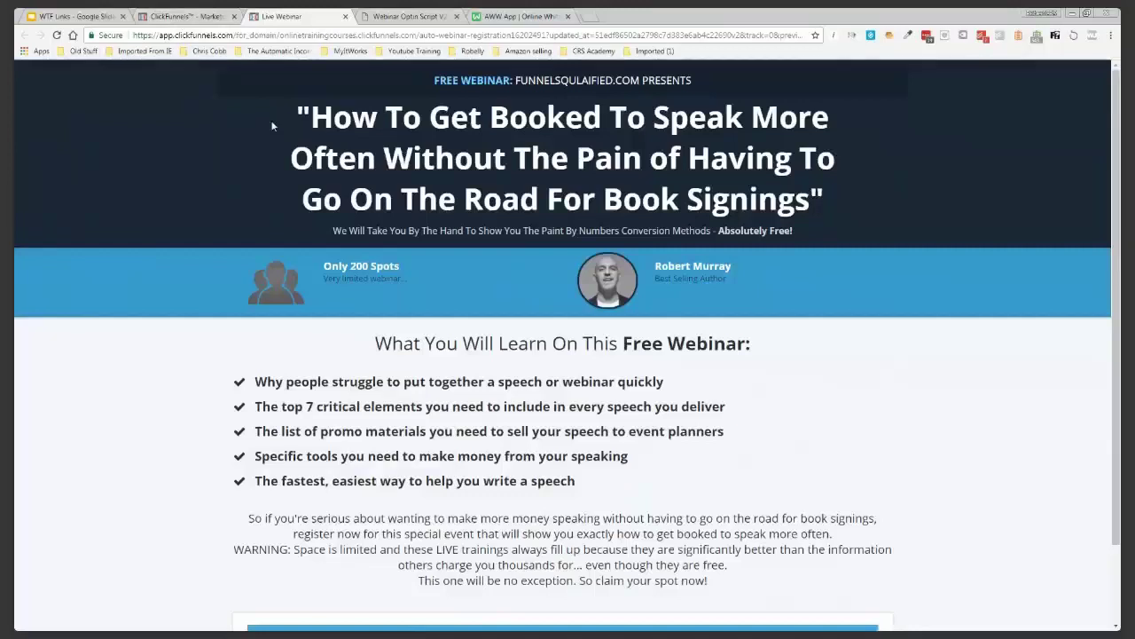
Go back to the Speech Webinar funnel's Auto Webinar Registration step overview
click(182, 18)
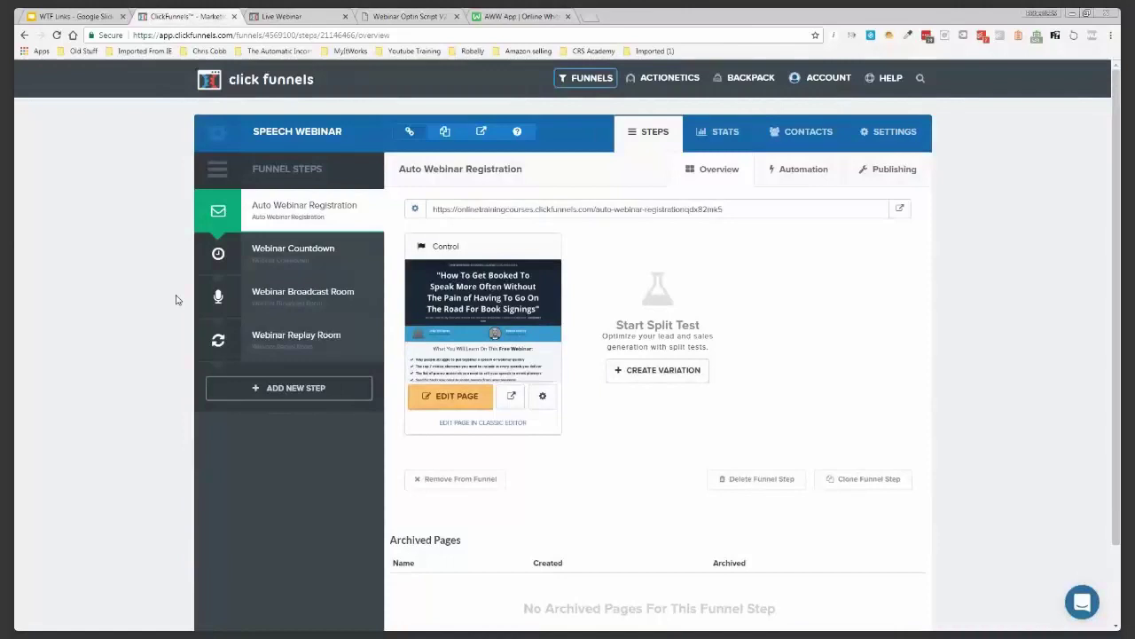
Preview the Webinar Countdown page, compare it with the registration headline, then return to it
click(279, 254)
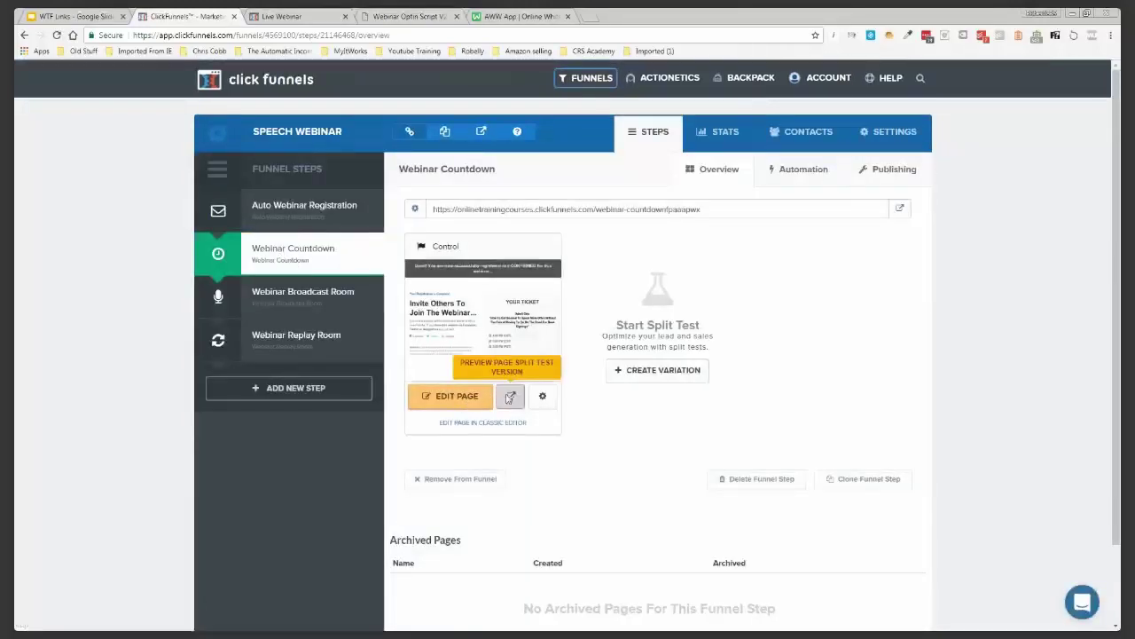
click(511, 395)
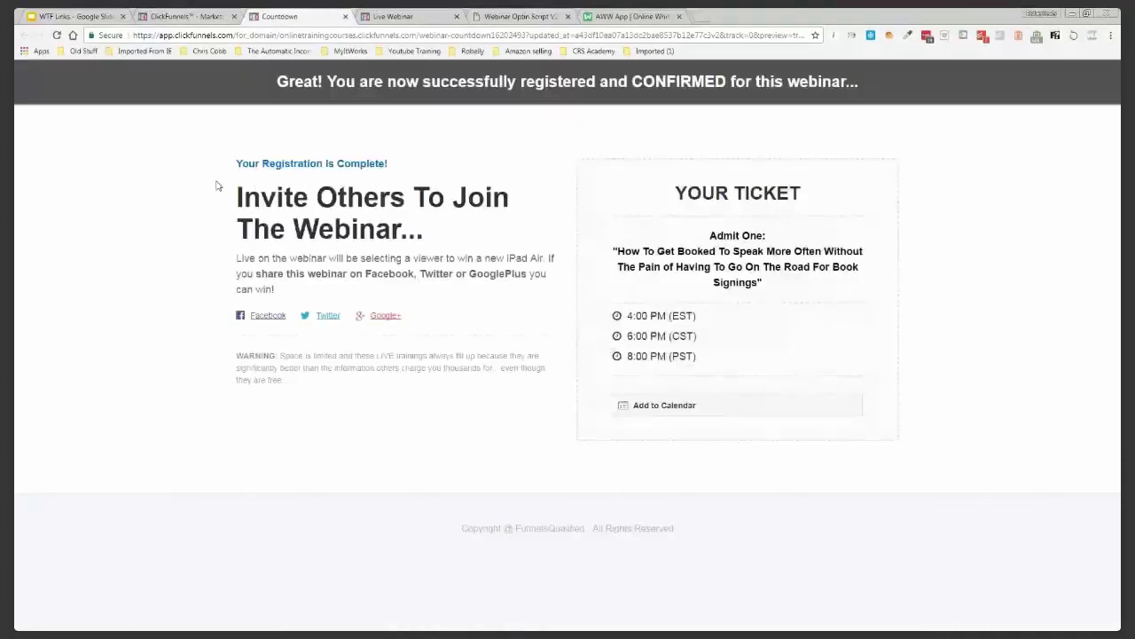
click(405, 23)
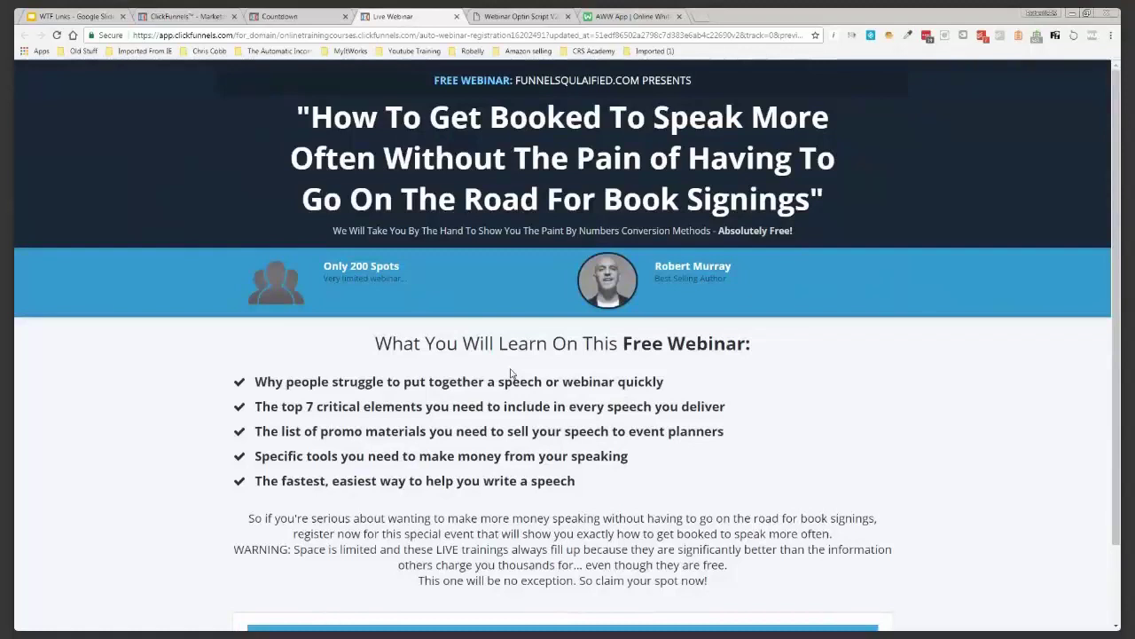
drag(298, 113, 825, 199)
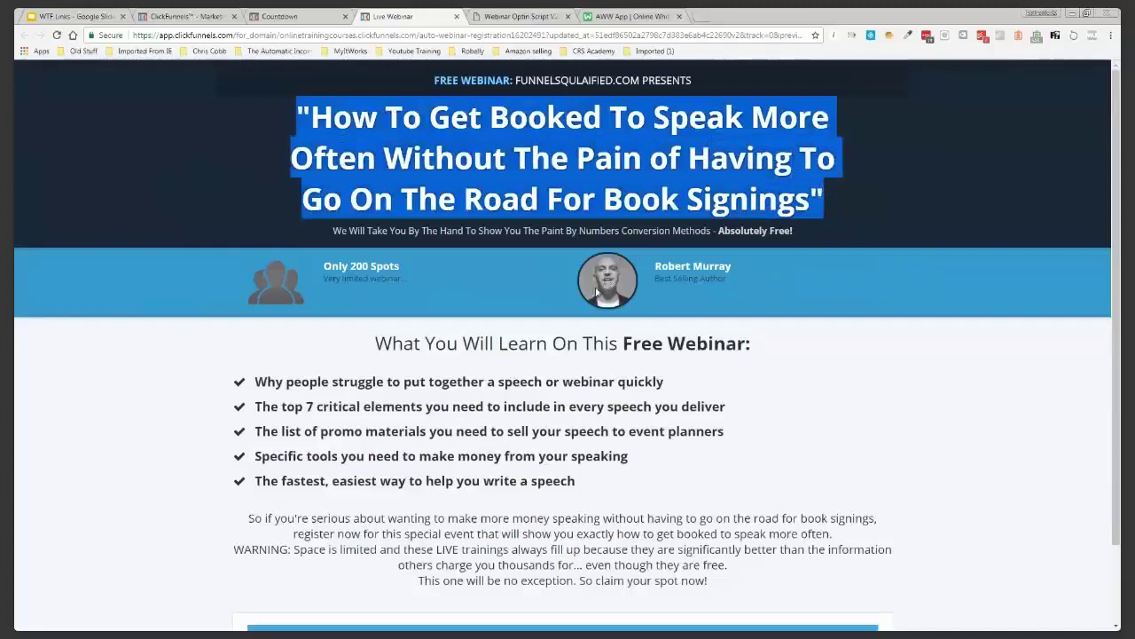
click(537, 274)
click(273, 20)
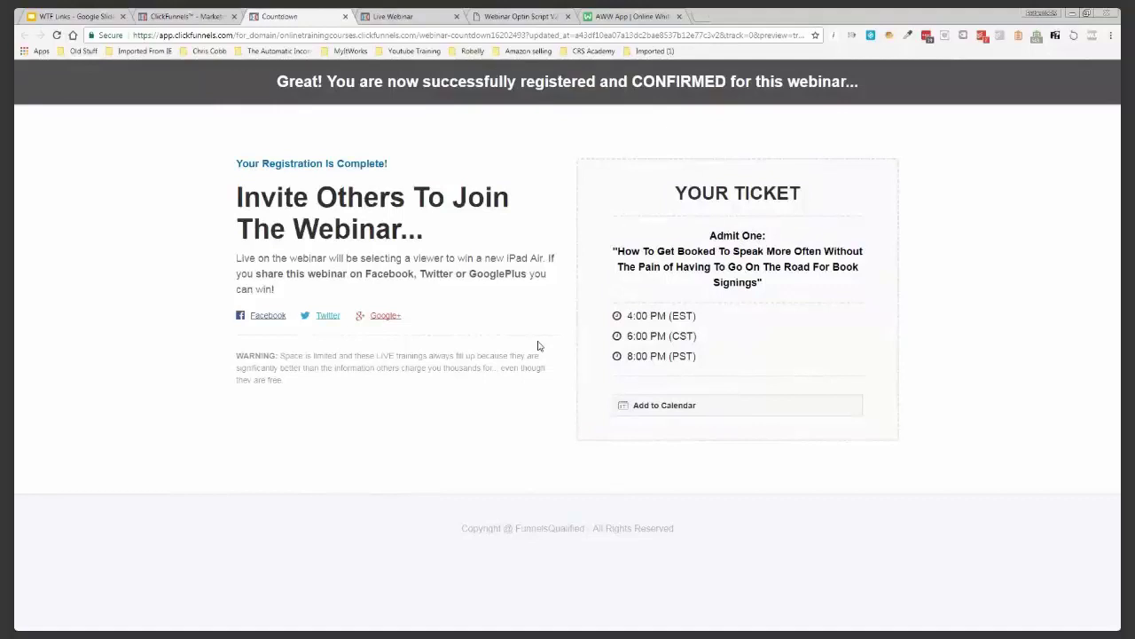
Open the Webinar Broadcast Room page in the editor and show its mobile layout
click(190, 17)
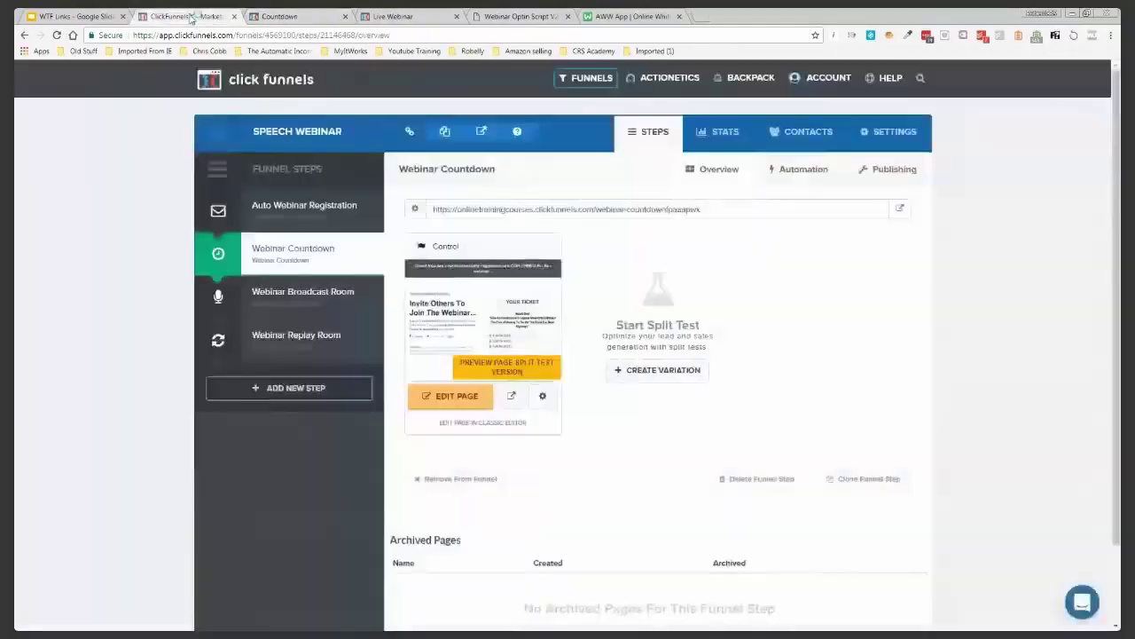
click(313, 301)
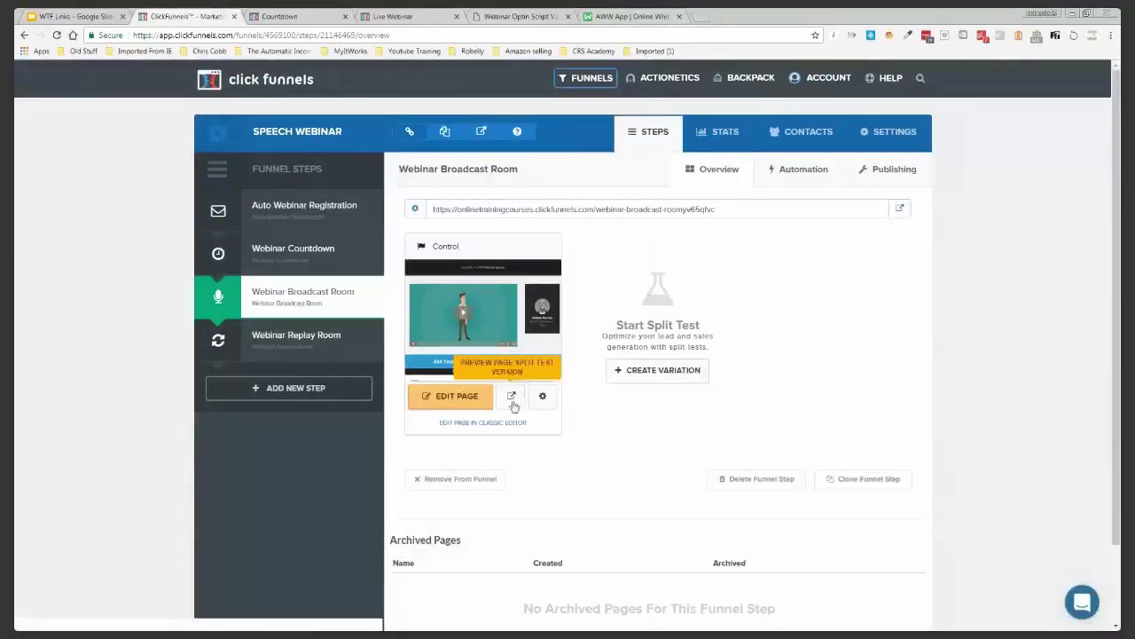
click(452, 401)
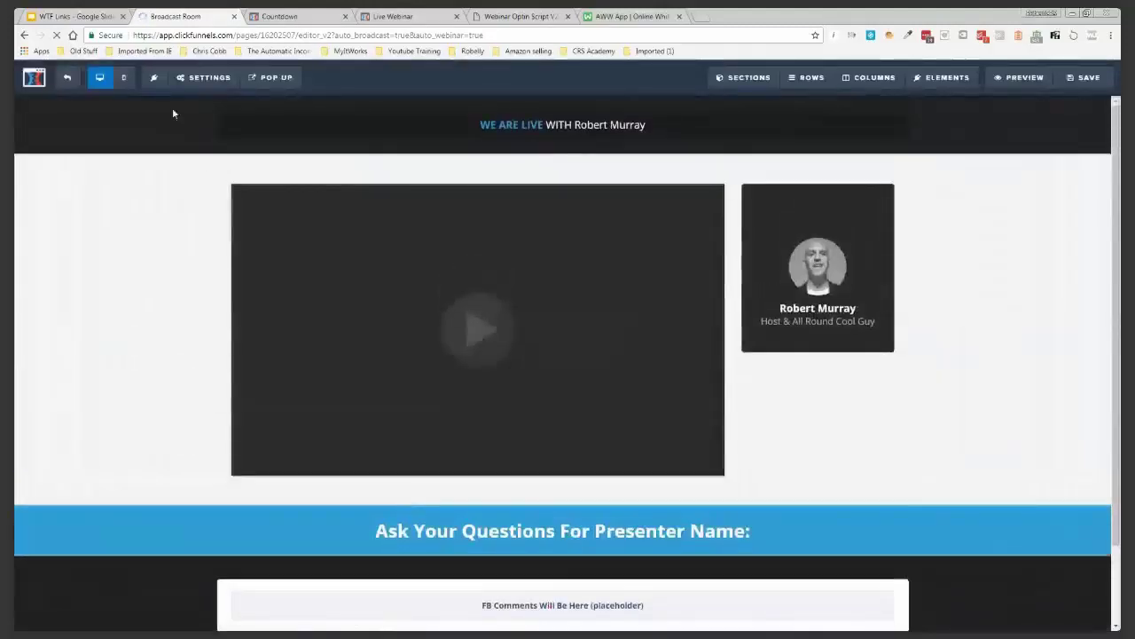
click(125, 79)
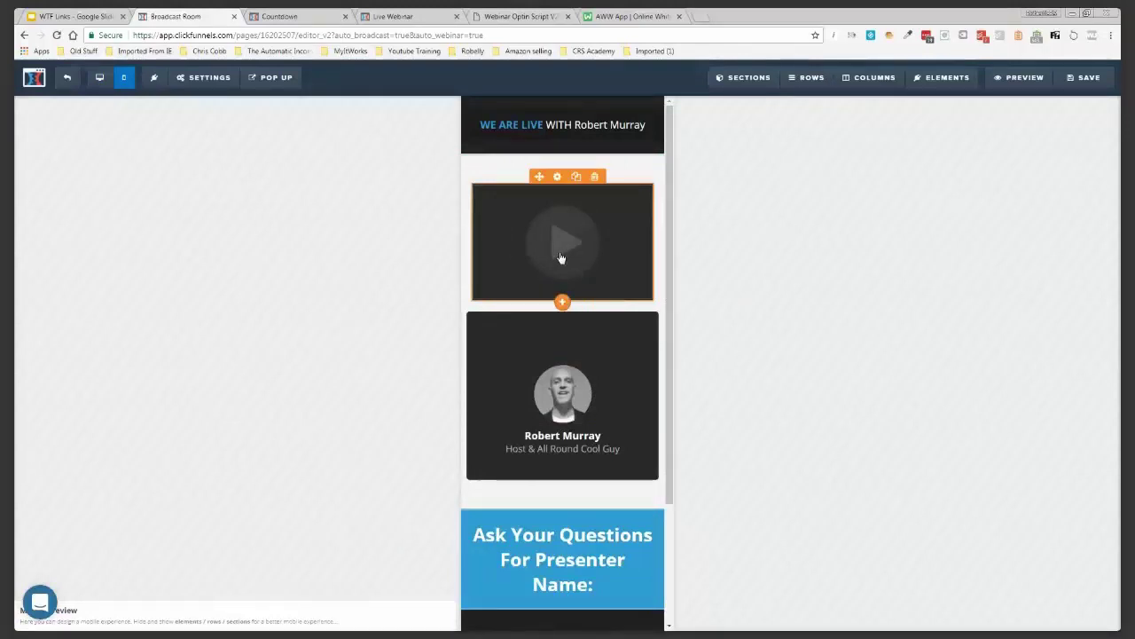
Alternate between the registration and countdown previews, ending on the countdown confirmation ticket
key(ctrl+Tab)
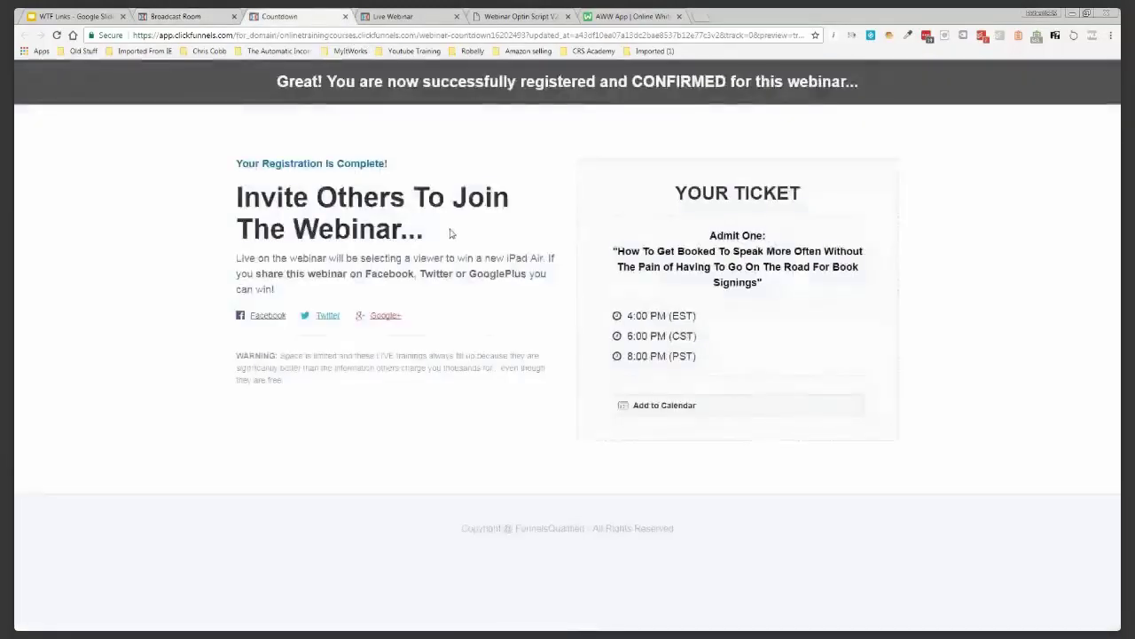
click(417, 16)
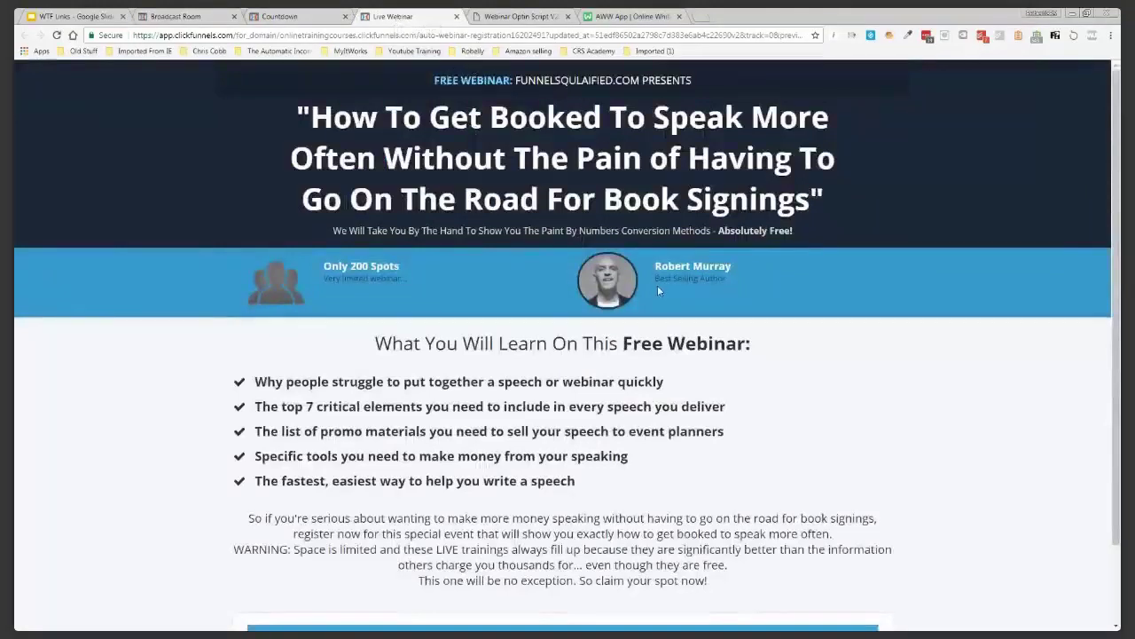
scroll(656, 432, down, 1)
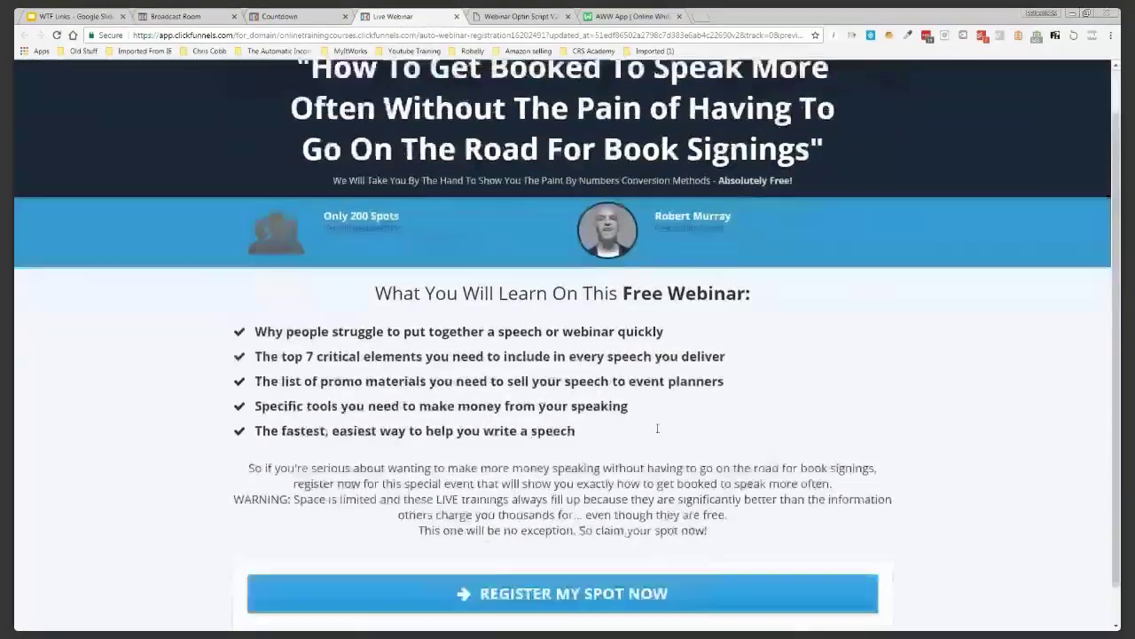
scroll(656, 431, up, 1)
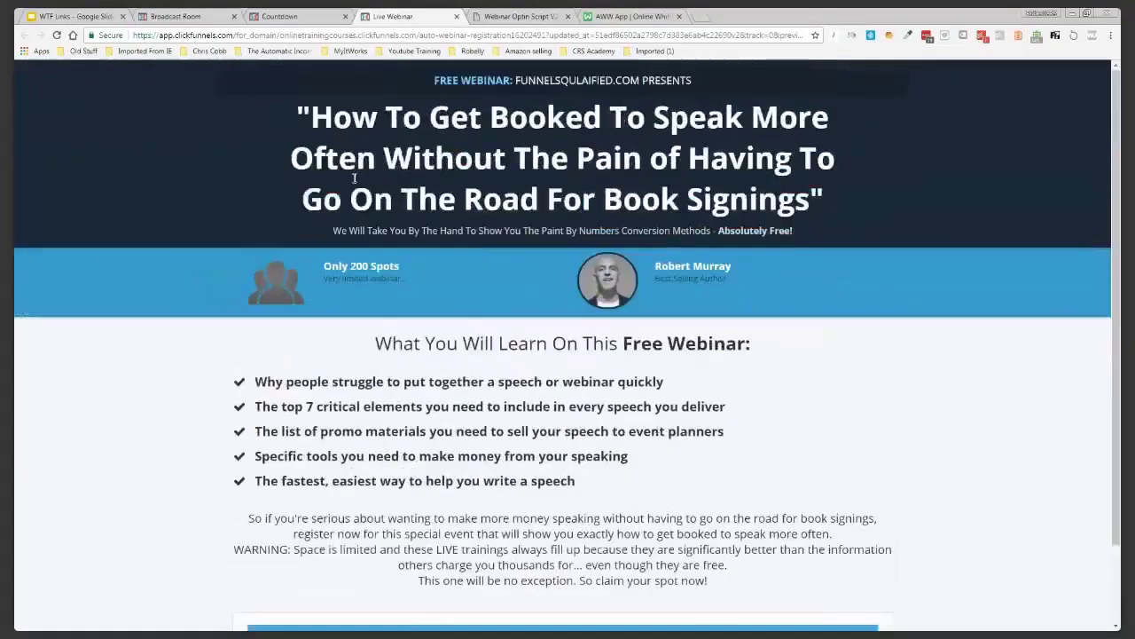
click(296, 18)
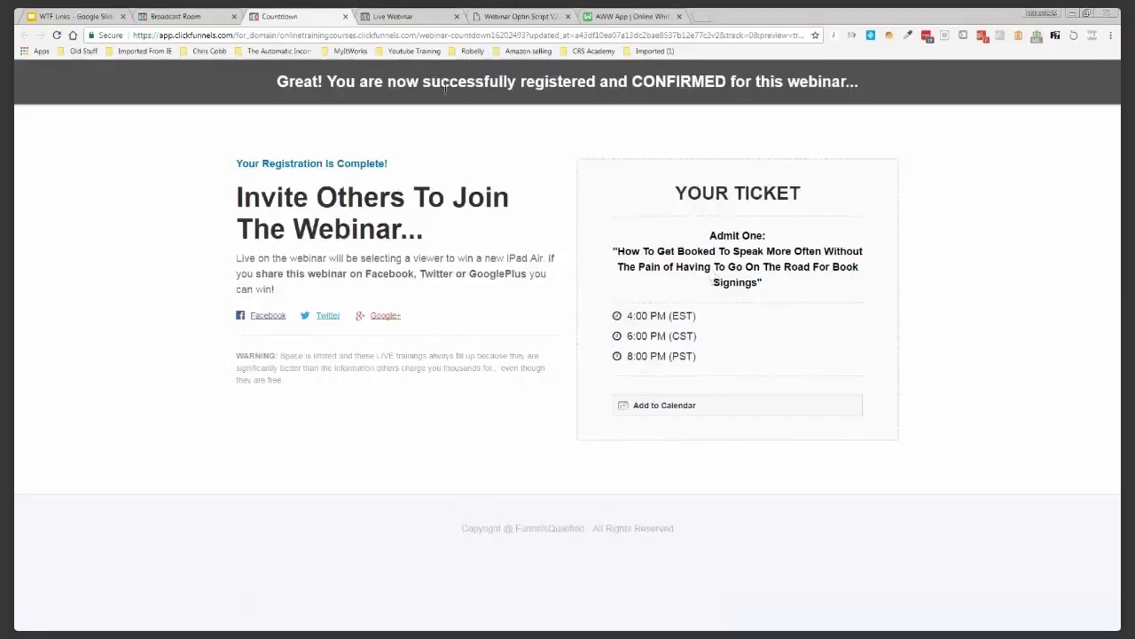
click(391, 18)
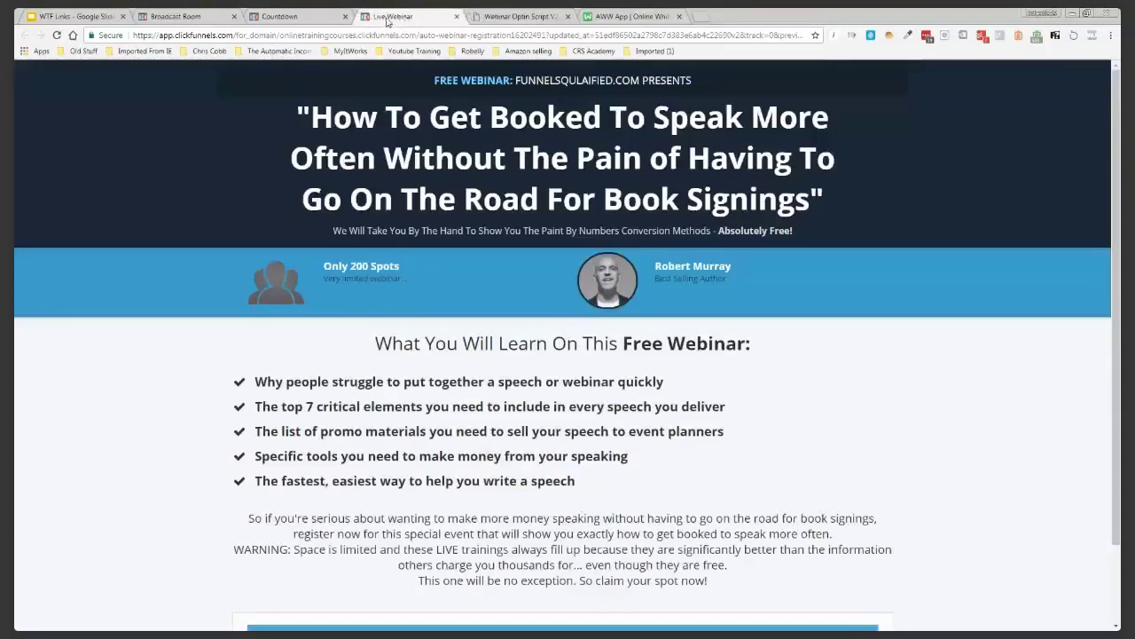
click(288, 18)
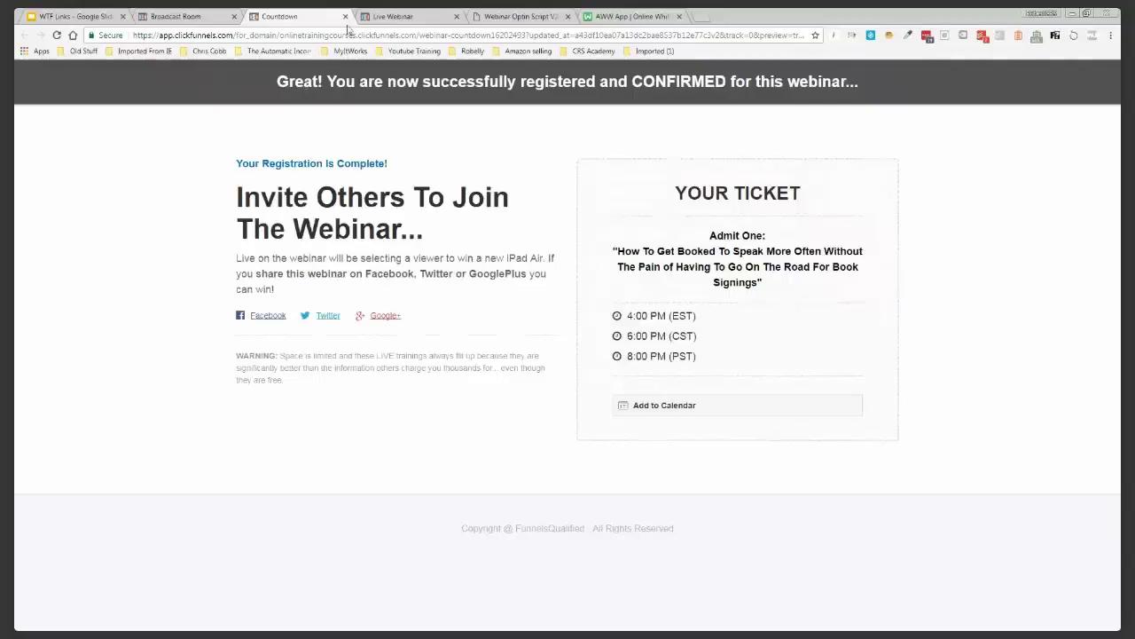
Switch the Broadcast Room page back to desktop layout, save it, and exit the editor
click(207, 20)
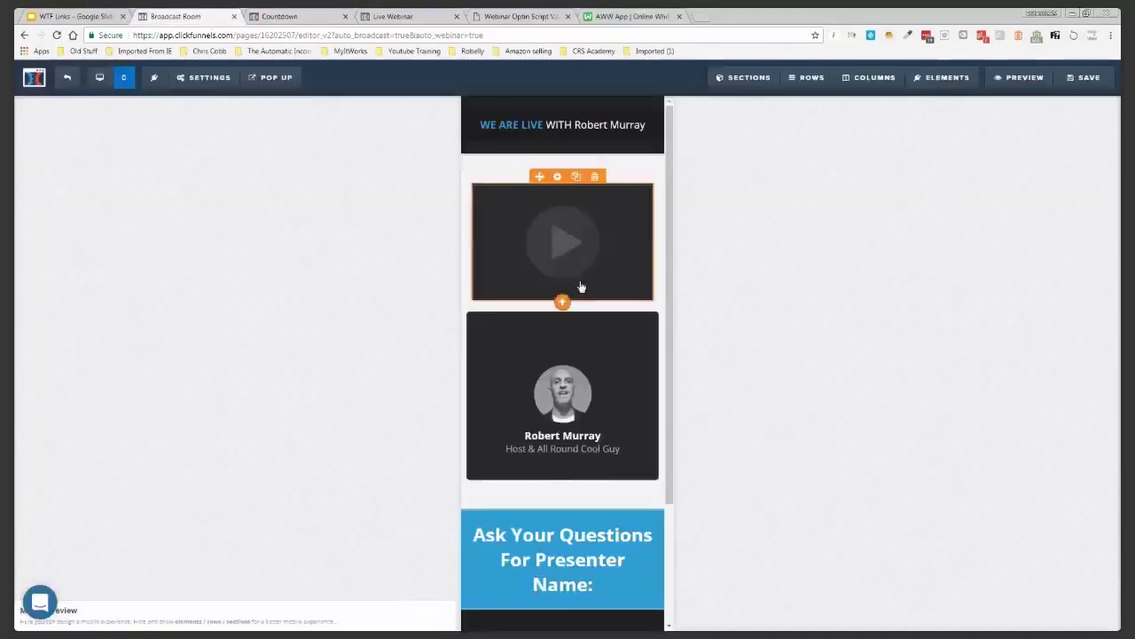
click(101, 79)
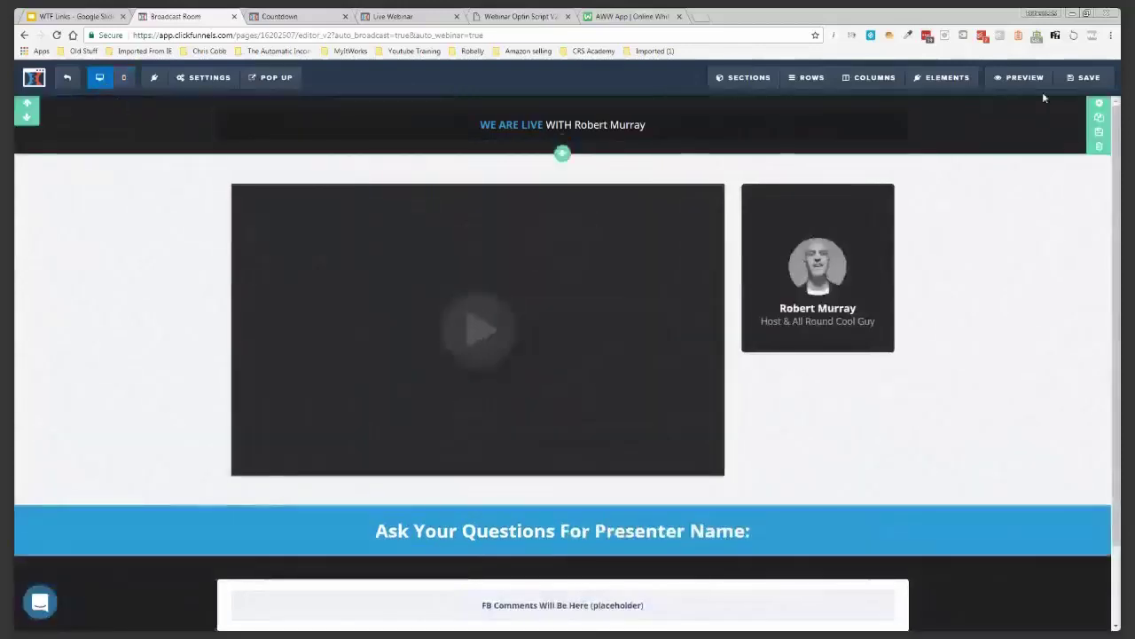
click(1083, 85)
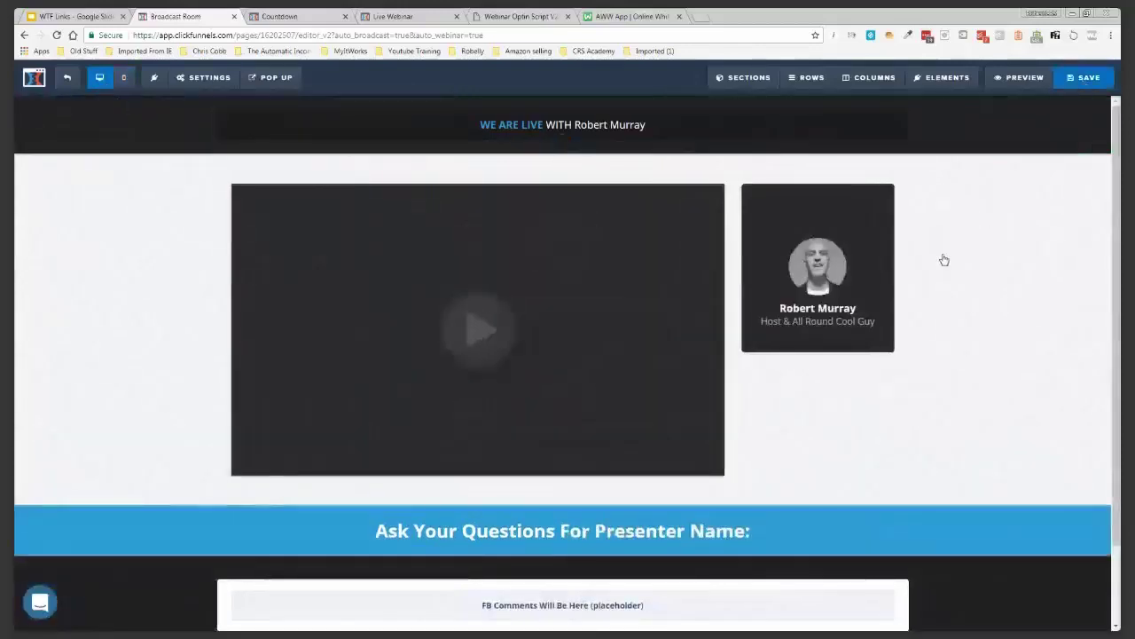
click(67, 79)
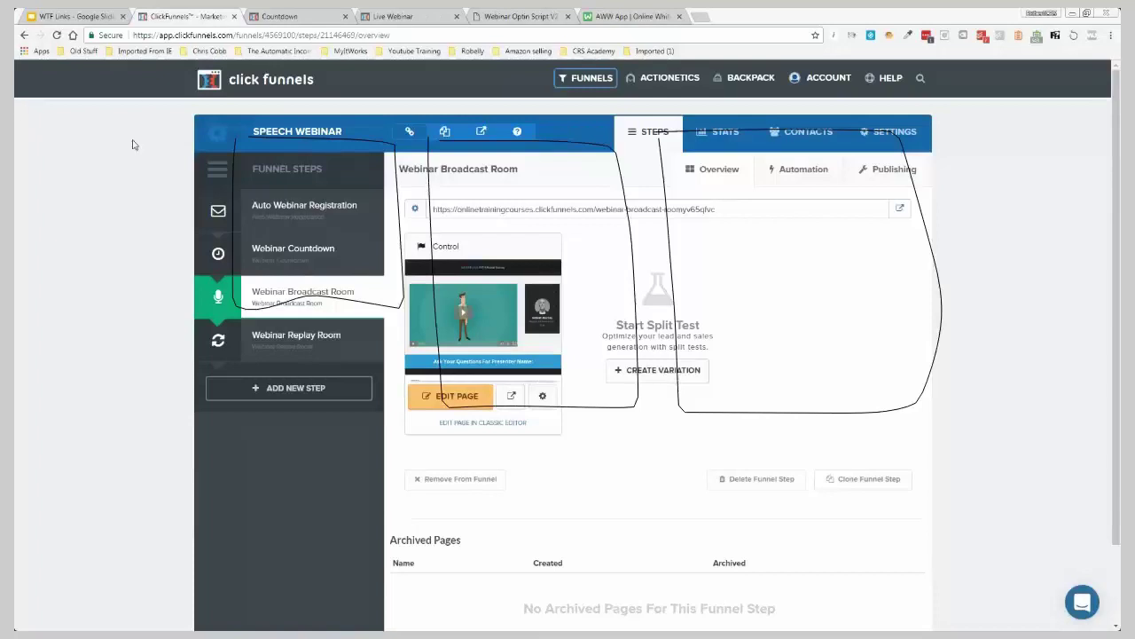
Glance at the whiteboard sketch and funnel overview, then bring up the WTF Links slide deck
click(650, 18)
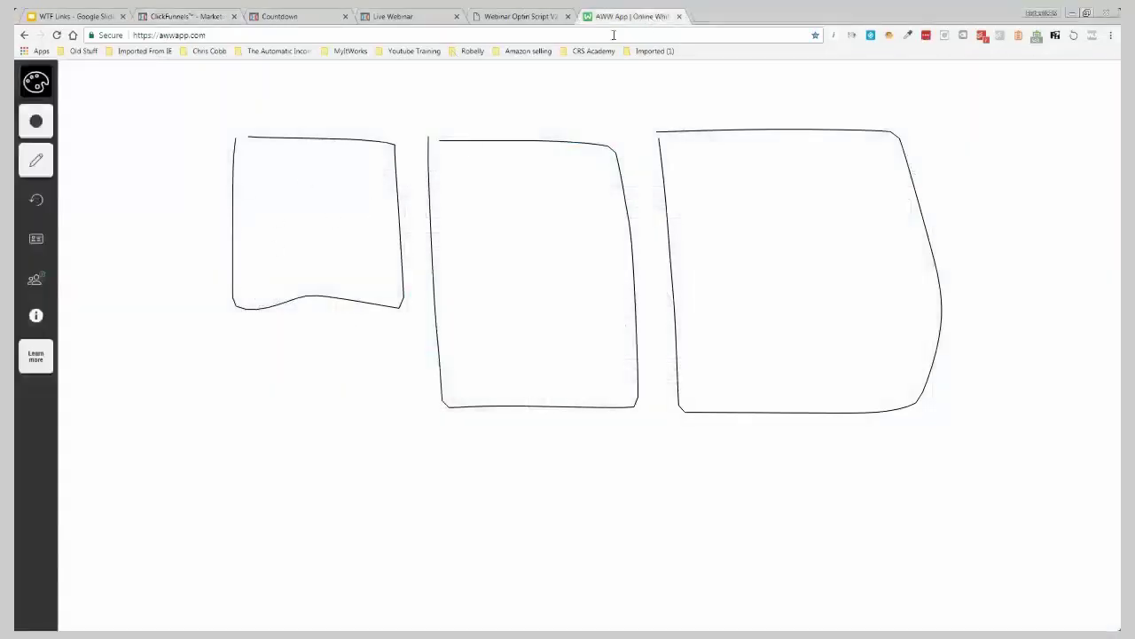
click(188, 18)
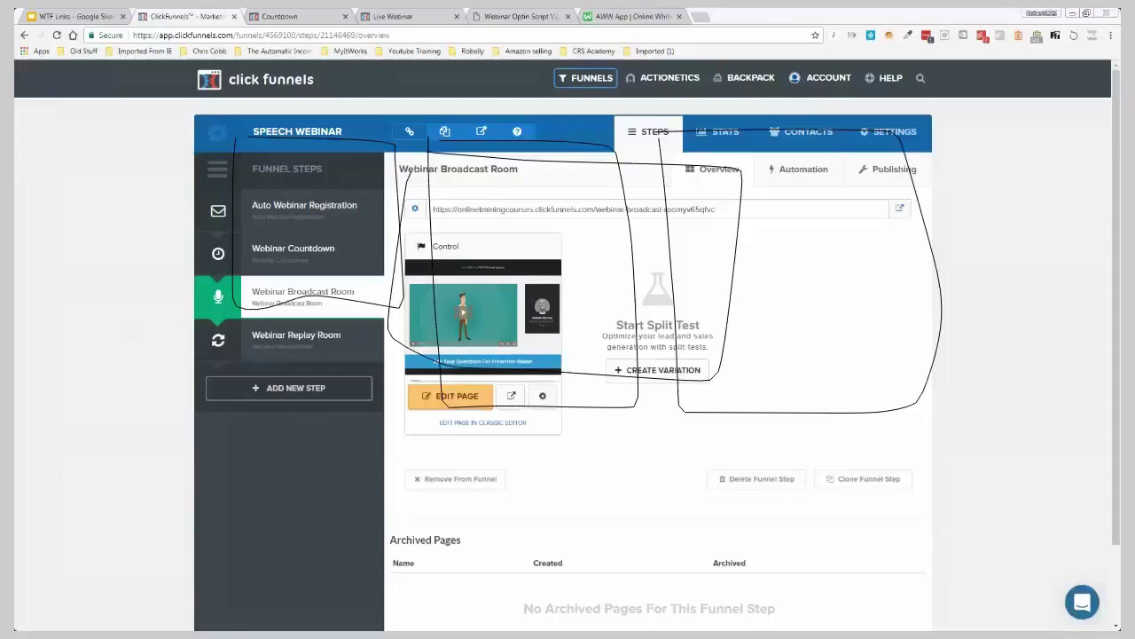
click(78, 17)
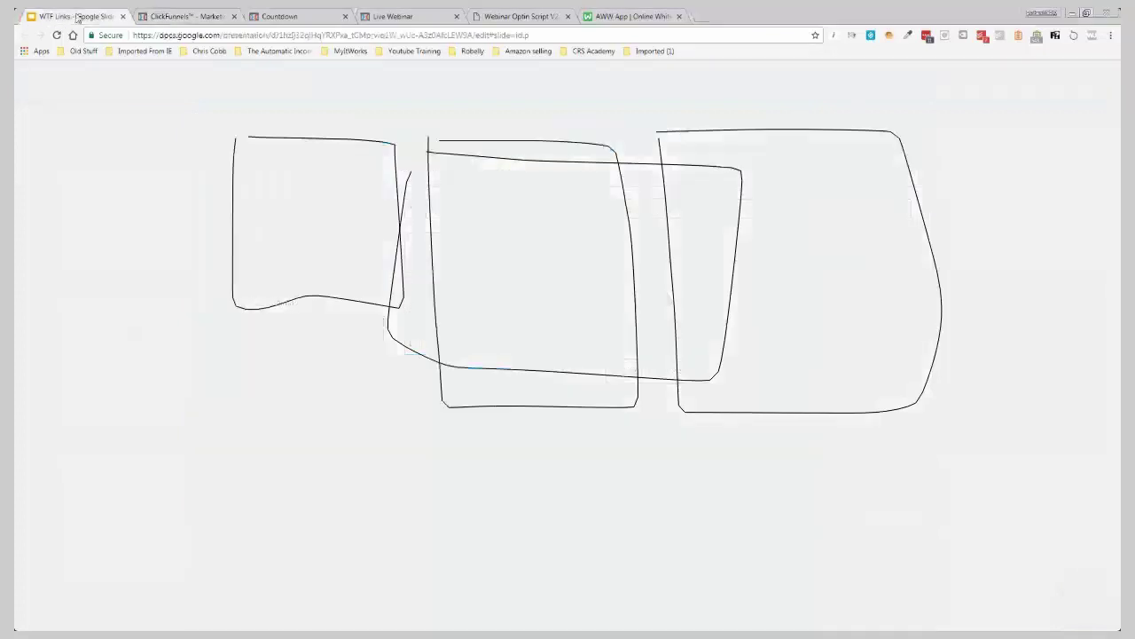